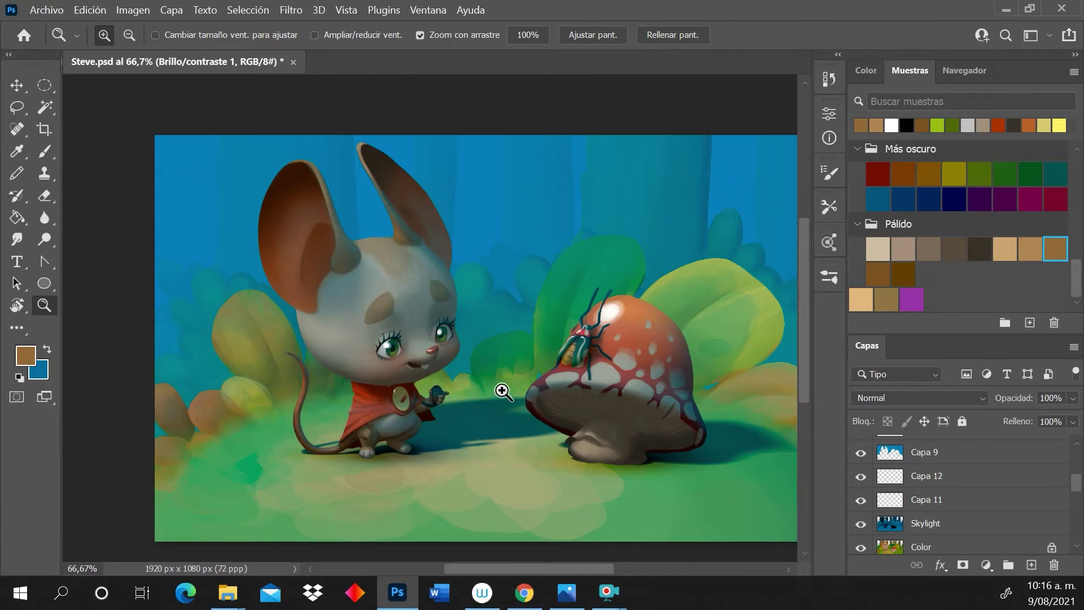
Hide the Color, Skylight and Capa 11 layers to expose the gray volume painting
{"action": "mouse_move", "coordinate": [1078, 487]}
{"action": "left_mouse_down"}
{"action": "mouse_move", "coordinate": [1078, 508]}
{"action": "mouse_move", "coordinate": [1077, 489]}
{"action": "left_mouse_up"}
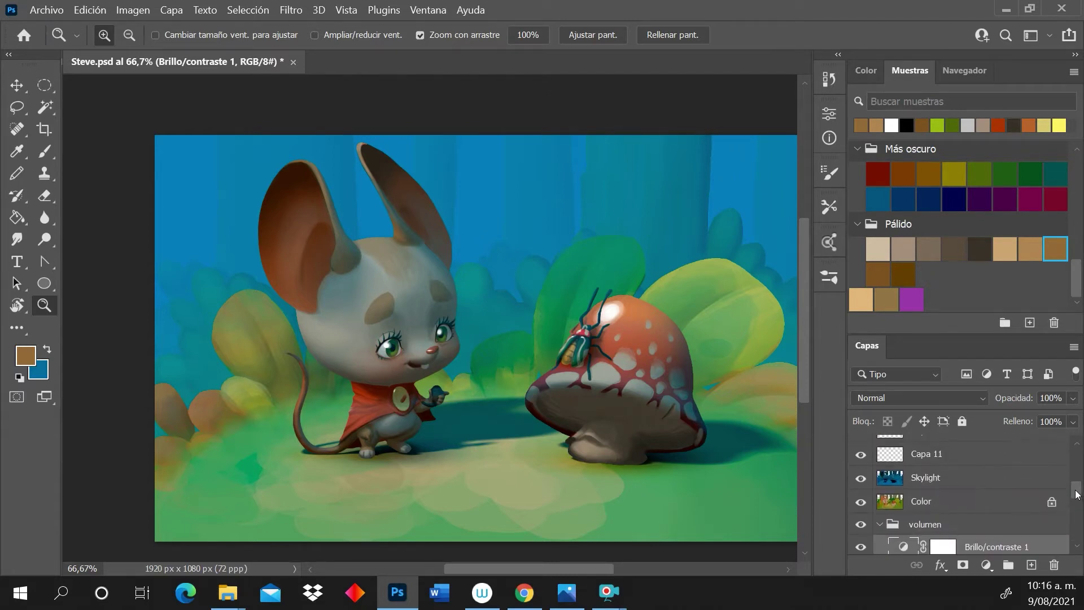
{"action": "left_click", "coordinate": [860, 501]}
{"action": "left_click", "coordinate": [861, 456]}
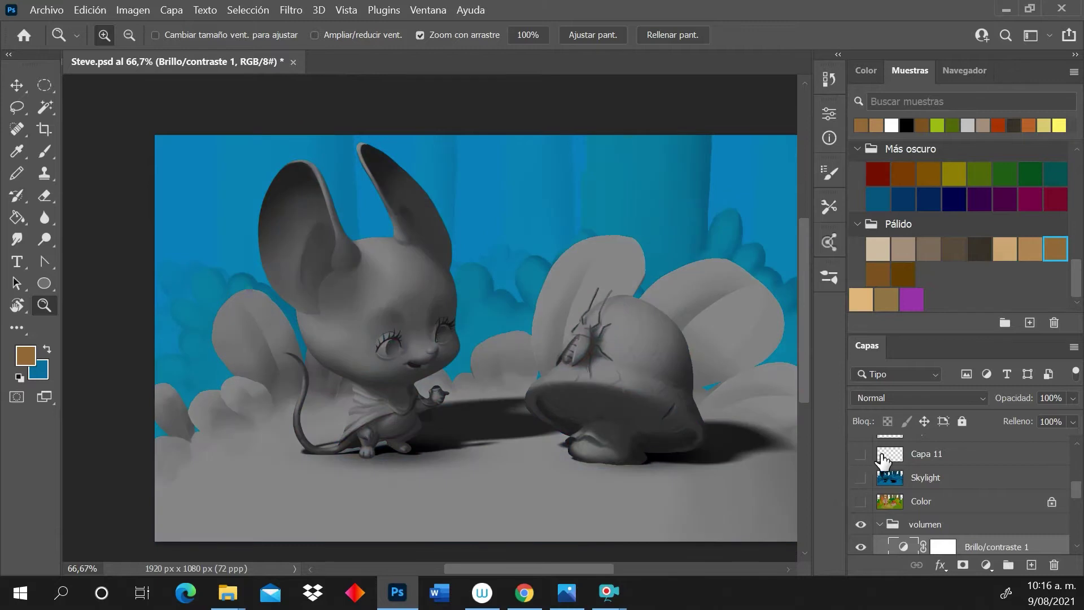
Make the Steve layer active and hide the Brillo/contraste 1 adjustment layer
{"action": "mouse_move", "coordinate": [1076, 493]}
{"action": "left_mouse_down"}
{"action": "mouse_move", "coordinate": [1078, 527]}
{"action": "mouse_move", "coordinate": [1078, 513]}
{"action": "left_mouse_up"}
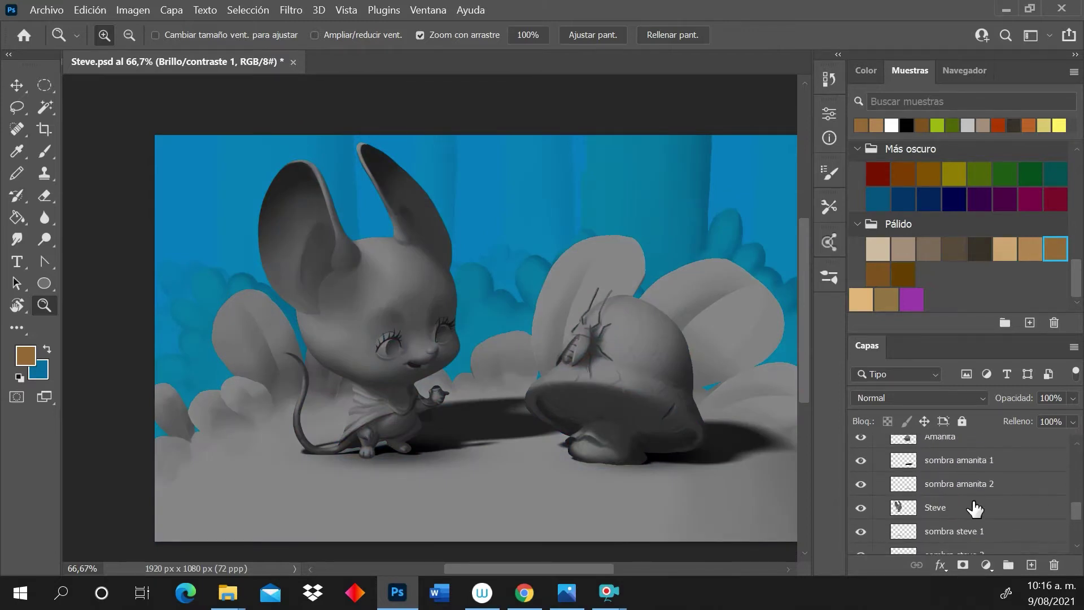
{"action": "left_click", "coordinate": [902, 508]}
{"action": "left_click", "coordinate": [383, 282]}
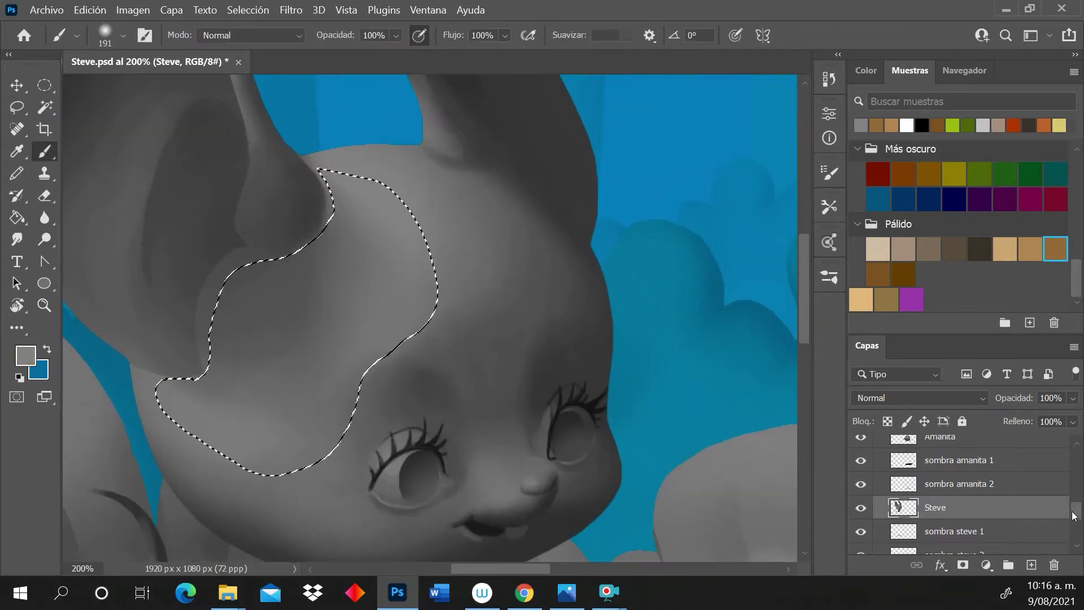
{"action": "scroll", "coordinate": [873, 508], "scroll_direction": "up", "scroll_amount": 4}
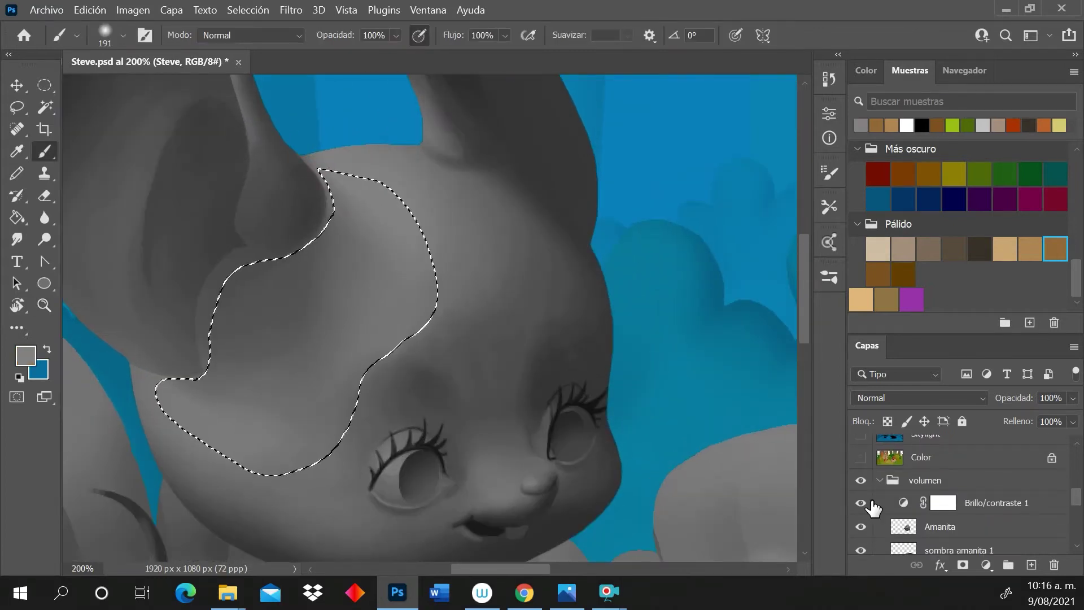
{"action": "left_click", "coordinate": [862, 503]}
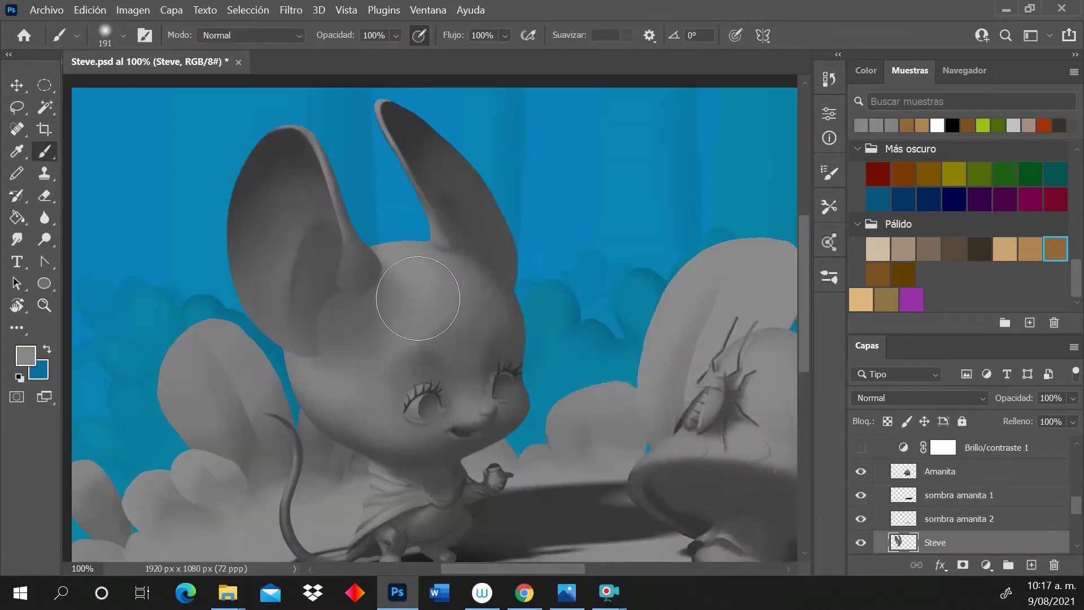
Retouch the gray shading on the mouse's head between the ears with a soft brush at 40 px and 60 px
{"action": "right_click", "coordinate": [418, 289]}
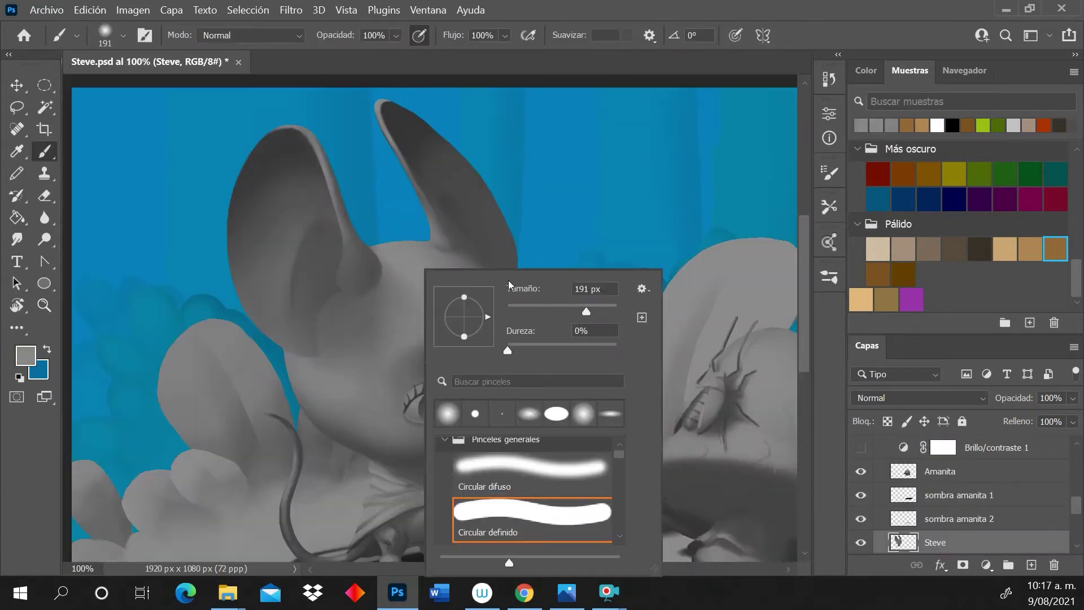
{"action": "left_click_drag", "start_coordinate": [509, 281], "coordinate": [502, 286]}
{"action": "left_click", "coordinate": [401, 261]}
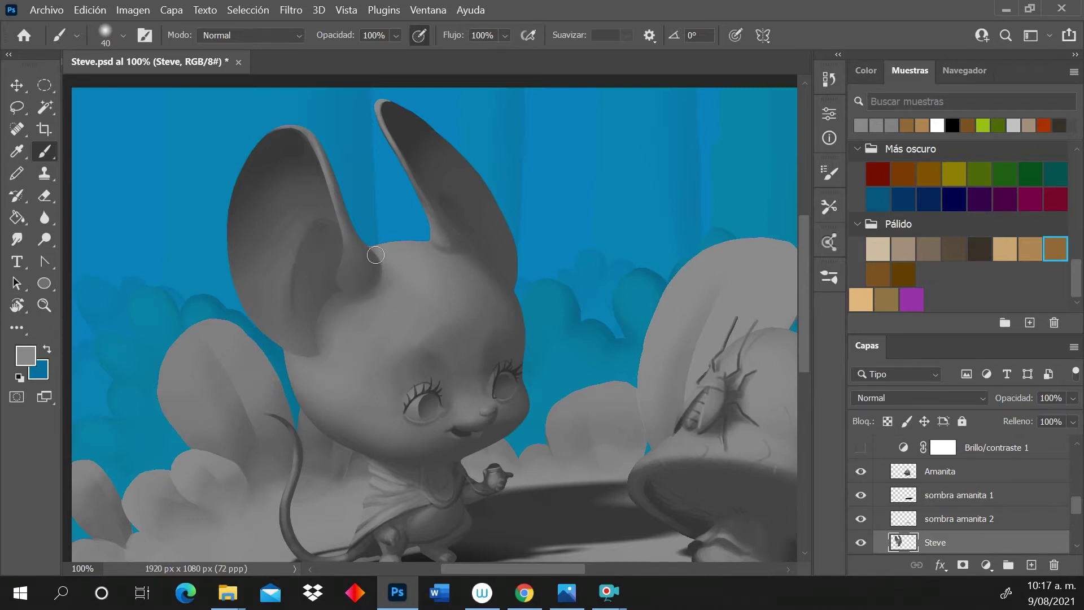
{"action": "right_click", "coordinate": [495, 306]}
{"action": "type", "text": "60"}
{"action": "key", "text": "Return"}
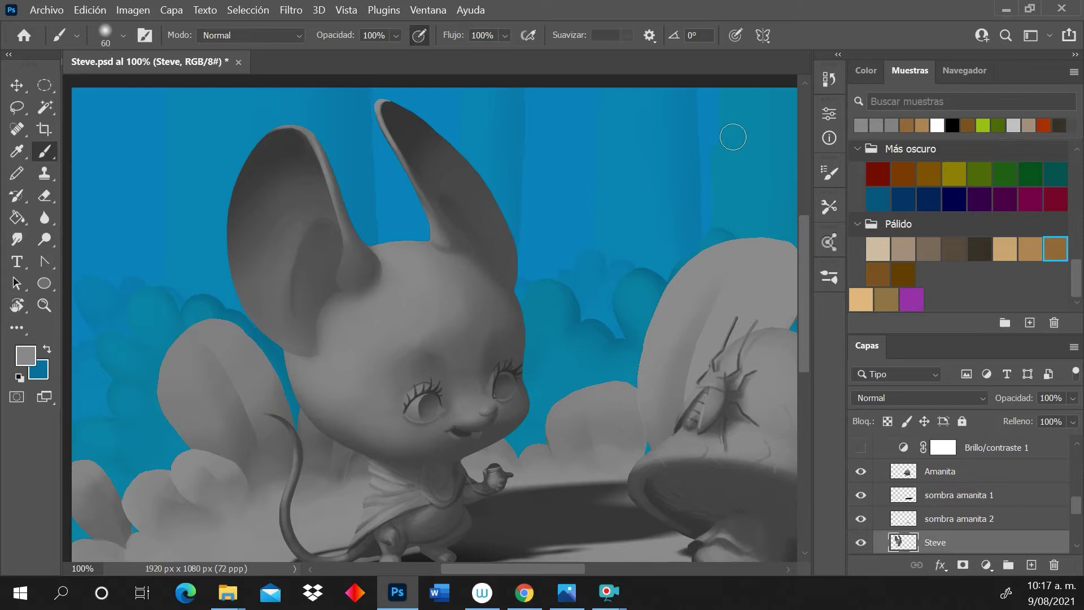
Sample a light gray from the sphere on the esfera layer, showing that layer only for the sampling
{"action": "left_click_drag", "start_coordinate": [1076, 505], "coordinate": [1076, 469]}
{"action": "left_click", "coordinate": [859, 508]}
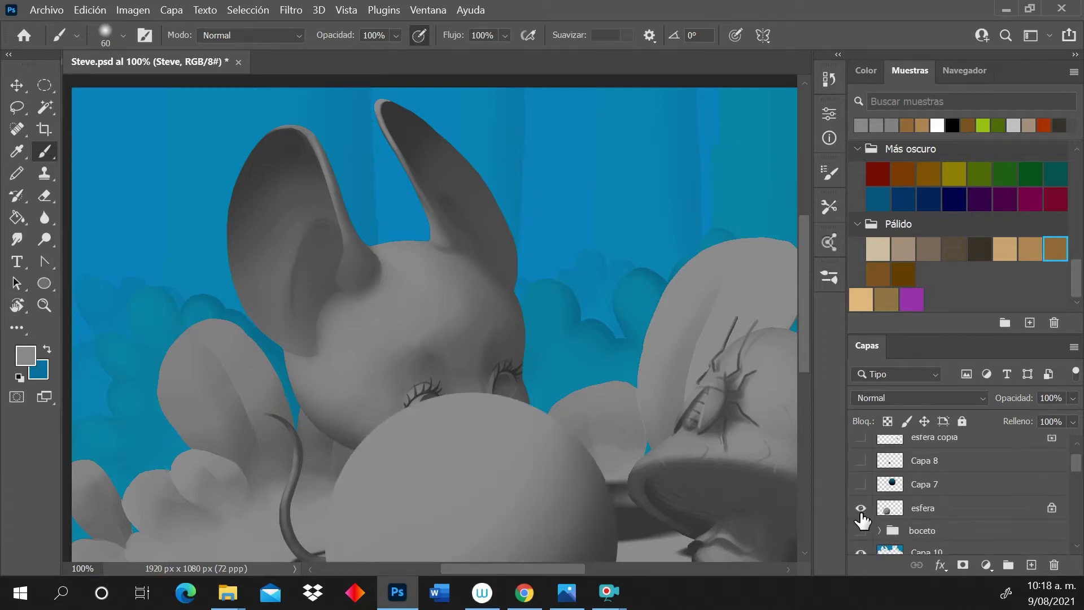
{"action": "key", "text": "alt"}
{"action": "left_click", "coordinate": [400, 457], "text": "alt"}
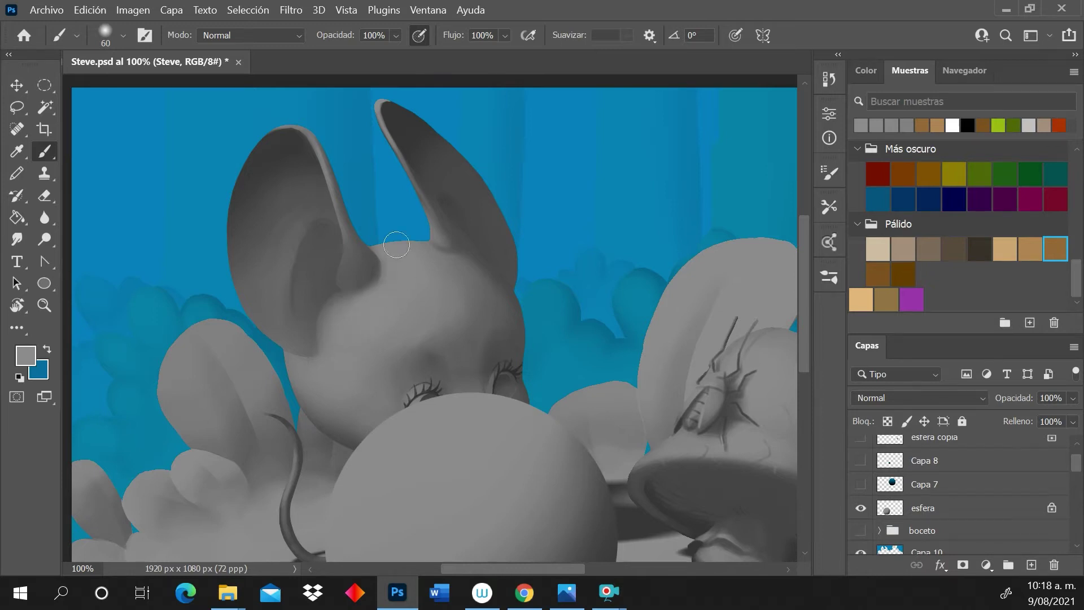
{"action": "left_click", "coordinate": [861, 508]}
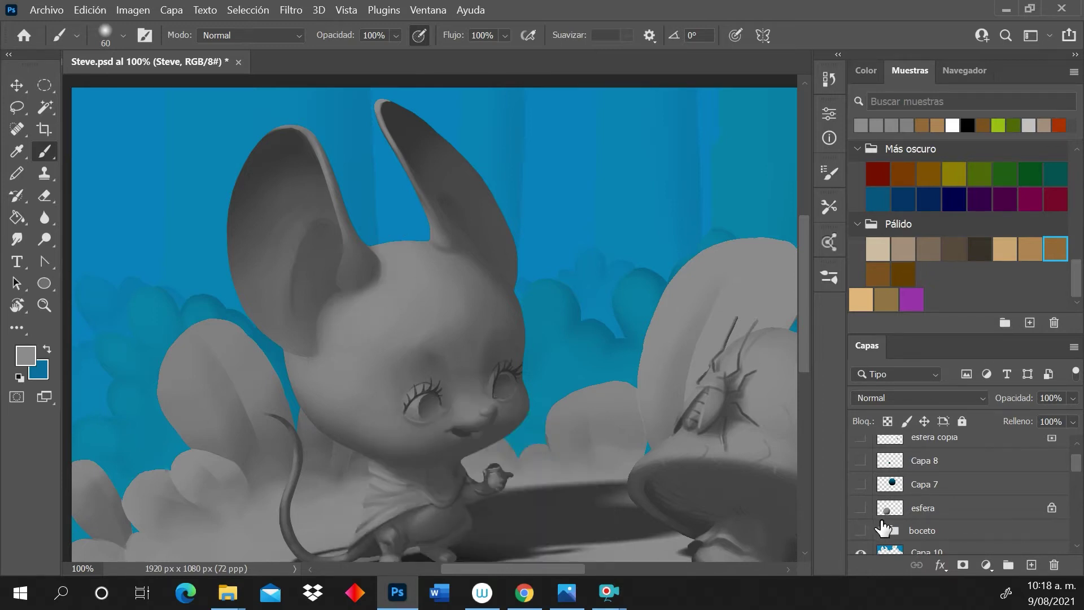
Show the Color, Skylight and Capa 11 layers again over the gray volume painting
{"action": "left_click_drag", "start_coordinate": [1072, 472], "coordinate": [1059, 492]}
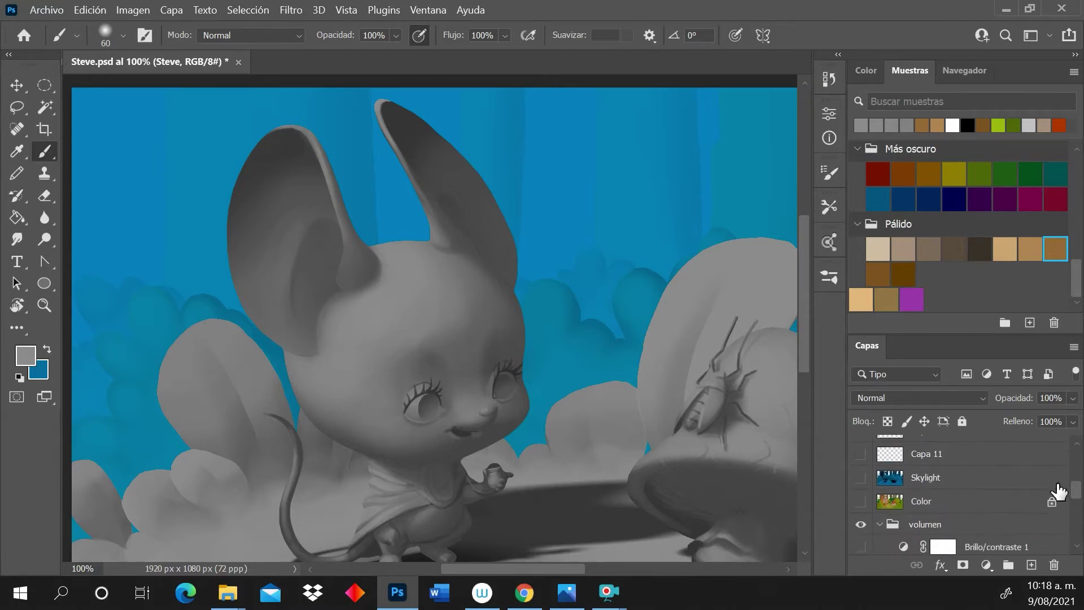
{"action": "left_click", "coordinate": [861, 502]}
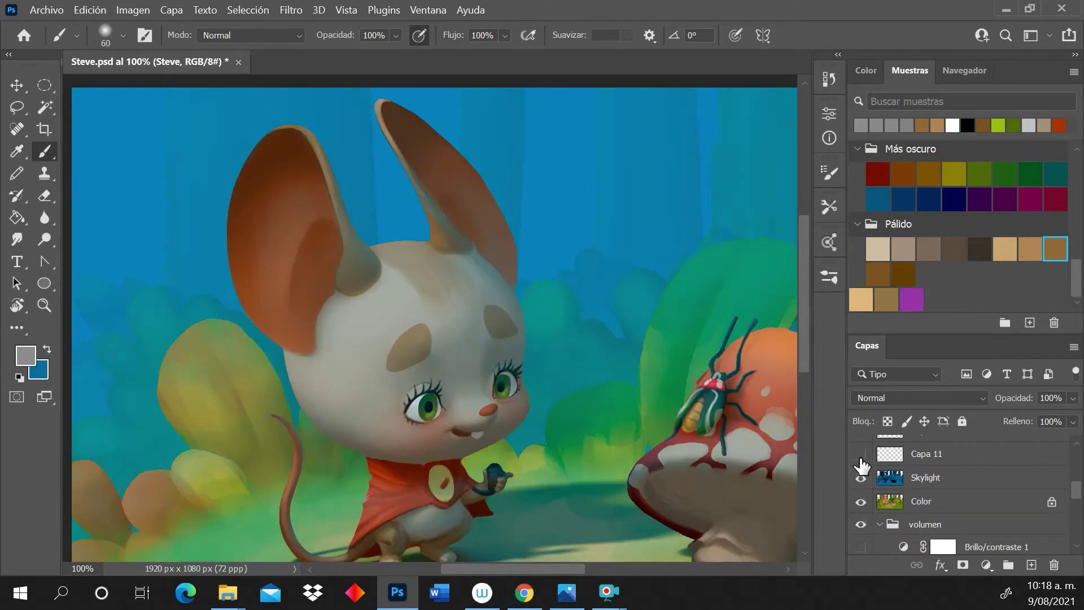
{"action": "left_click", "coordinate": [861, 455]}
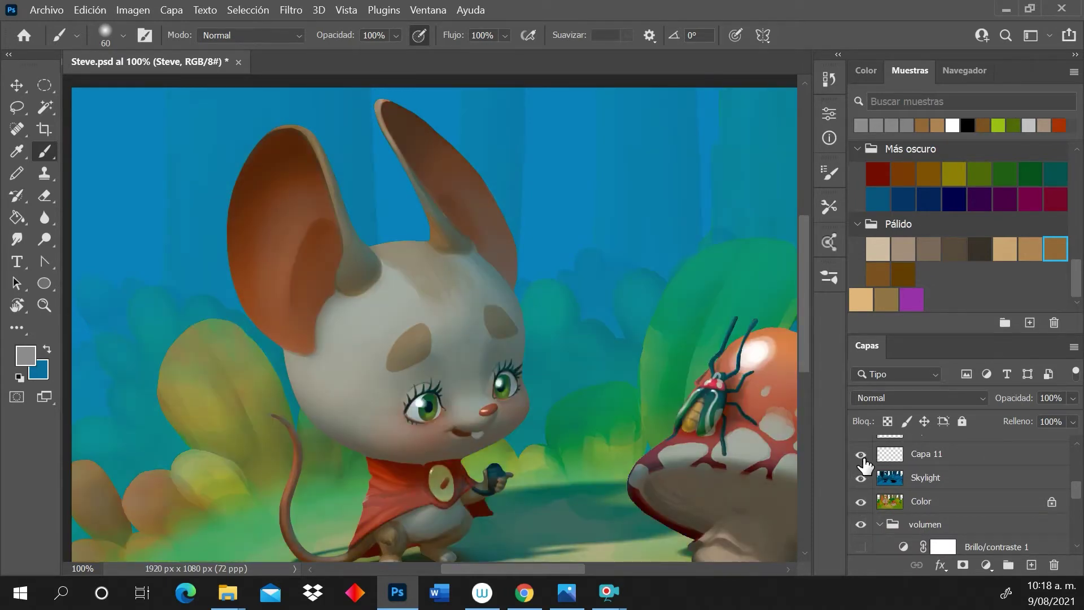
{"action": "key", "text": "z"}
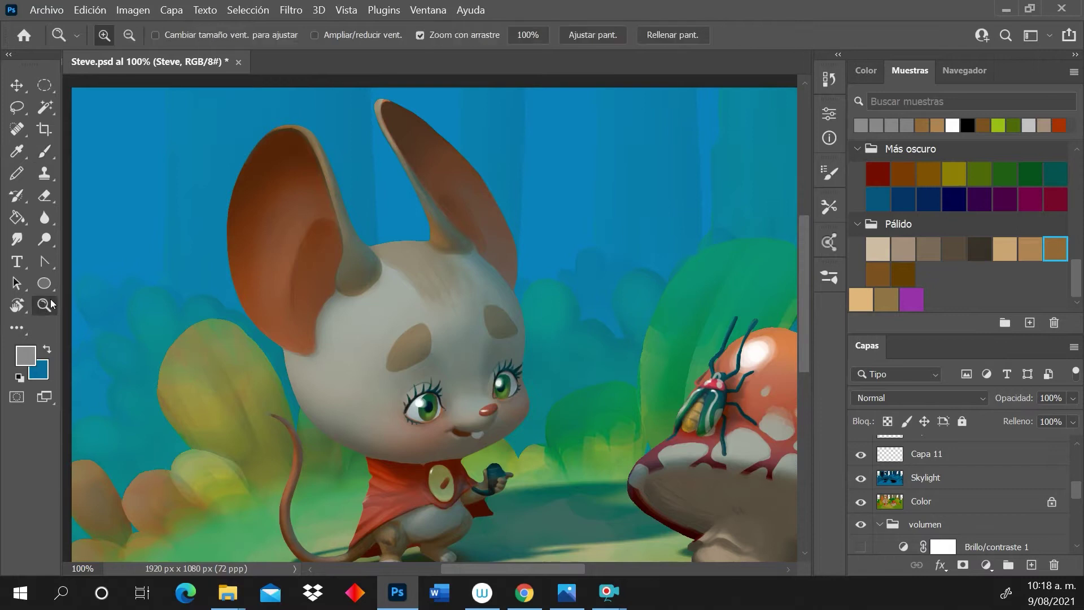
{"action": "left_click", "coordinate": [490, 321], "text": "alt"}
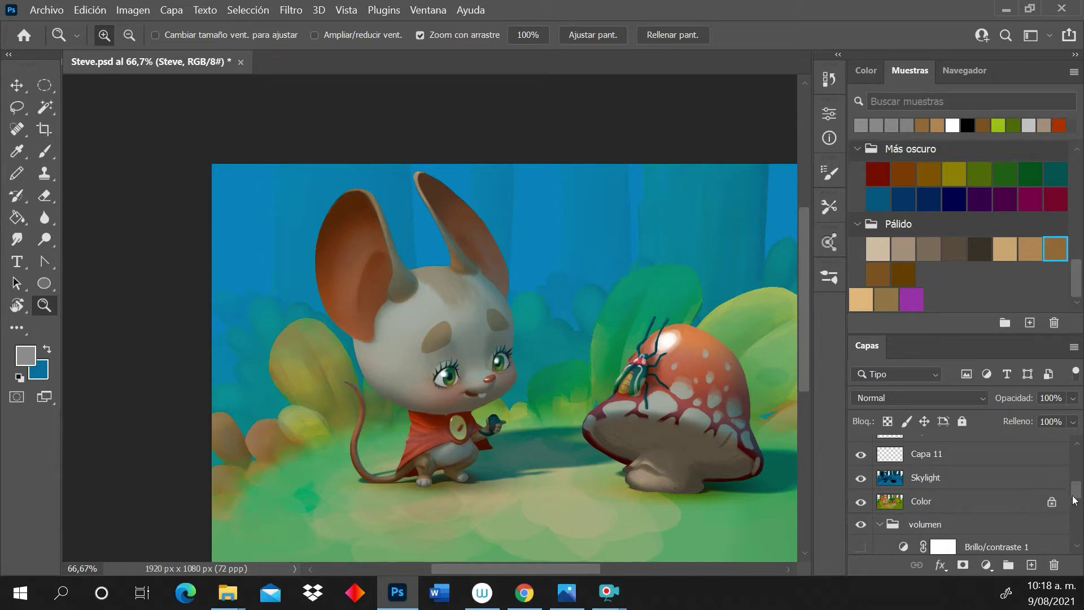
Examine what the Capa 12 and Capa 11 layers contribute to the painting by switching their visibility off and on
{"action": "scroll", "coordinate": [1076, 486], "scroll_direction": "up", "scroll_amount": 3}
{"action": "scroll", "coordinate": [1075, 484], "scroll_direction": "down", "scroll_amount": 1}
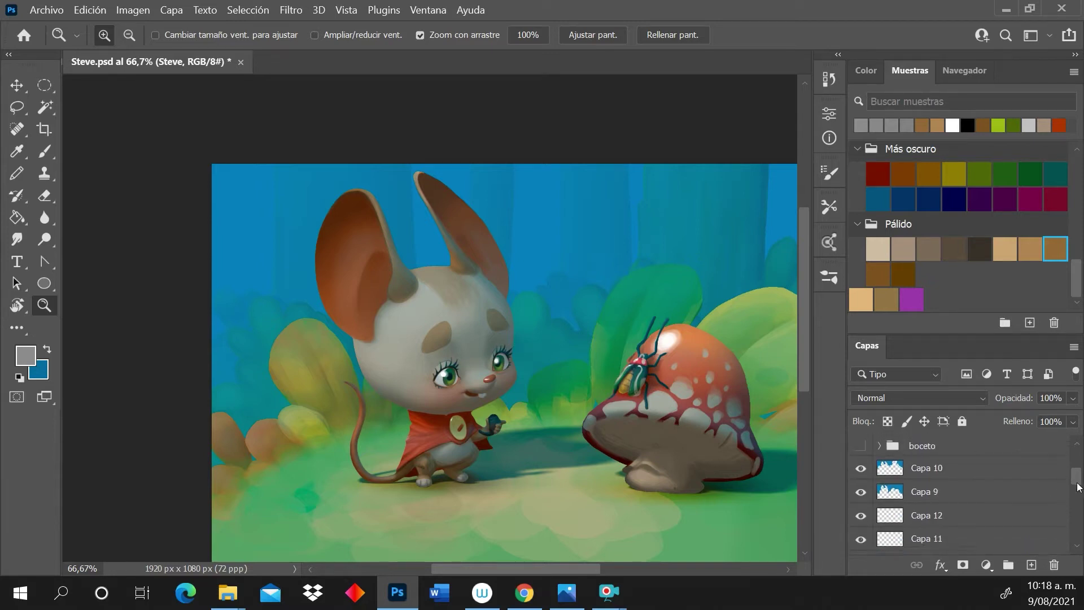
{"action": "scroll", "coordinate": [1067, 486], "scroll_direction": "up", "scroll_amount": 1}
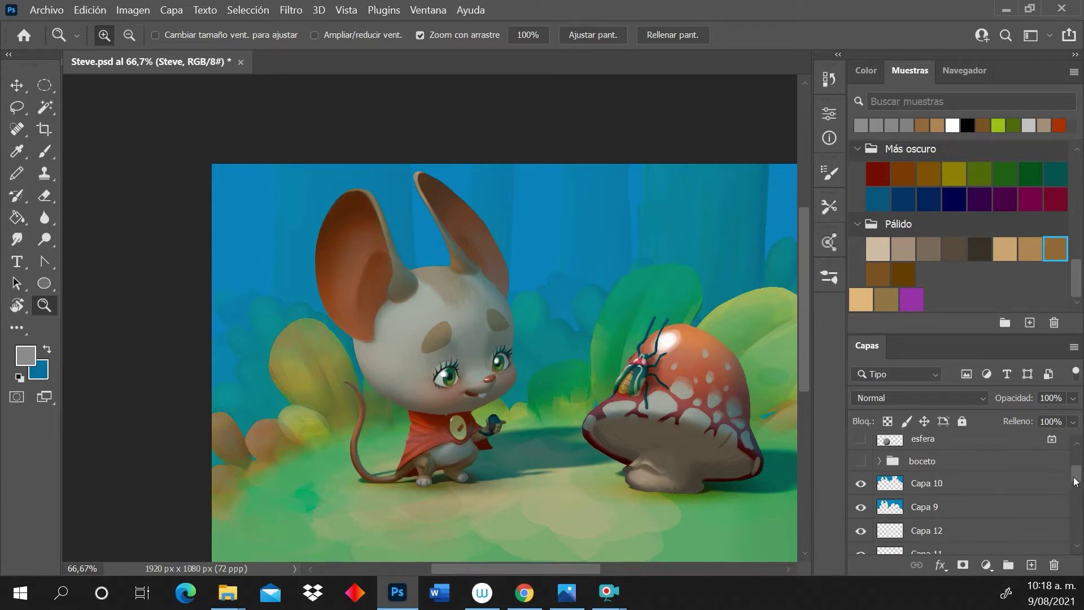
{"action": "left_click_drag", "start_coordinate": [1076, 476], "coordinate": [1078, 491]}
{"action": "scroll", "coordinate": [1052, 485], "scroll_direction": "up", "scroll_amount": 3}
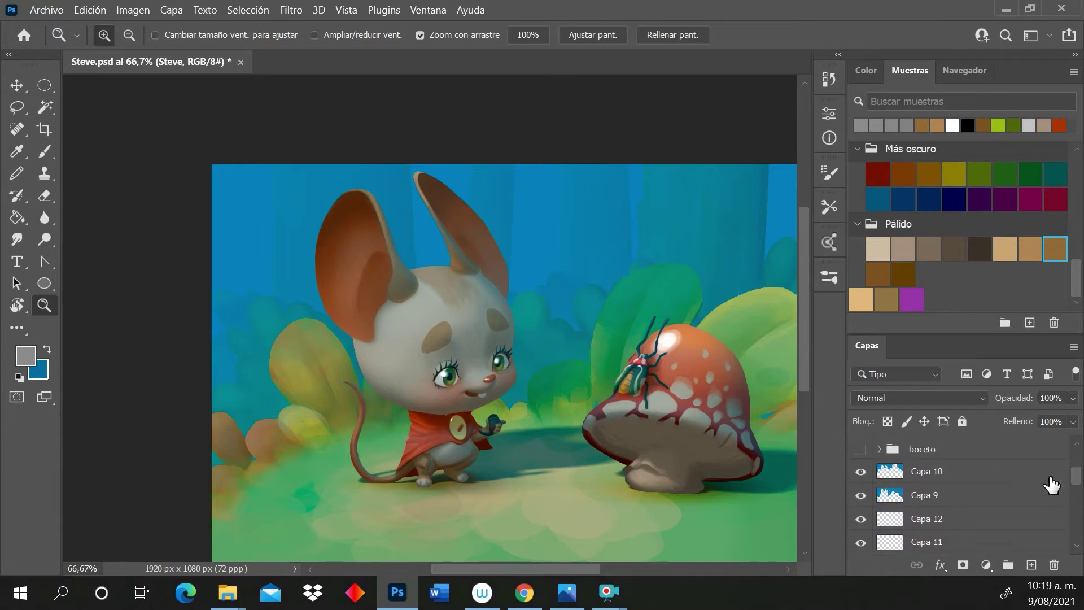
{"action": "left_click", "coordinate": [943, 527]}
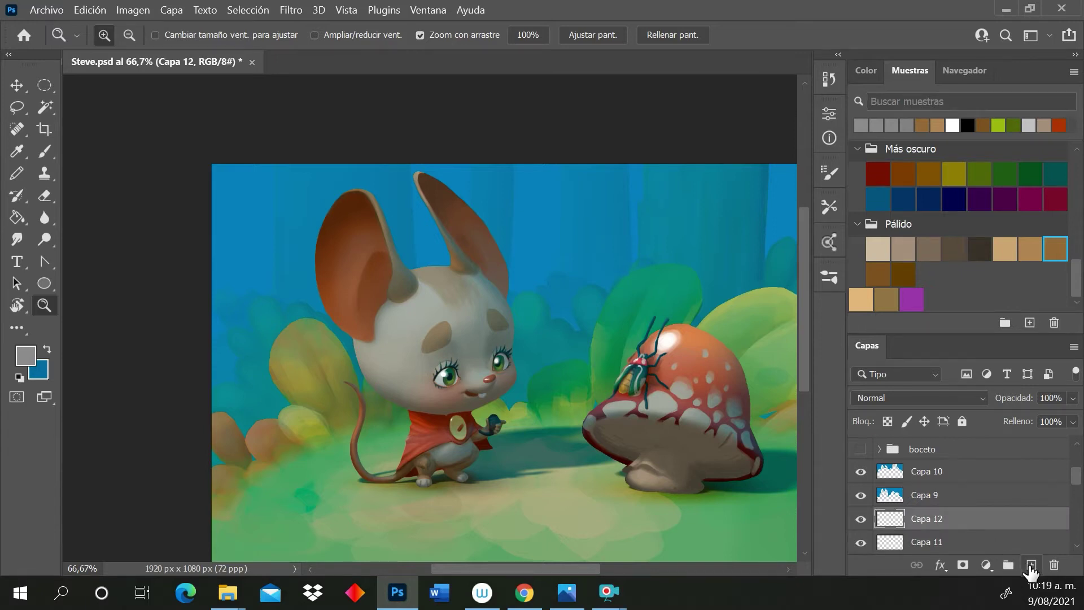
{"action": "left_click", "coordinate": [861, 519]}
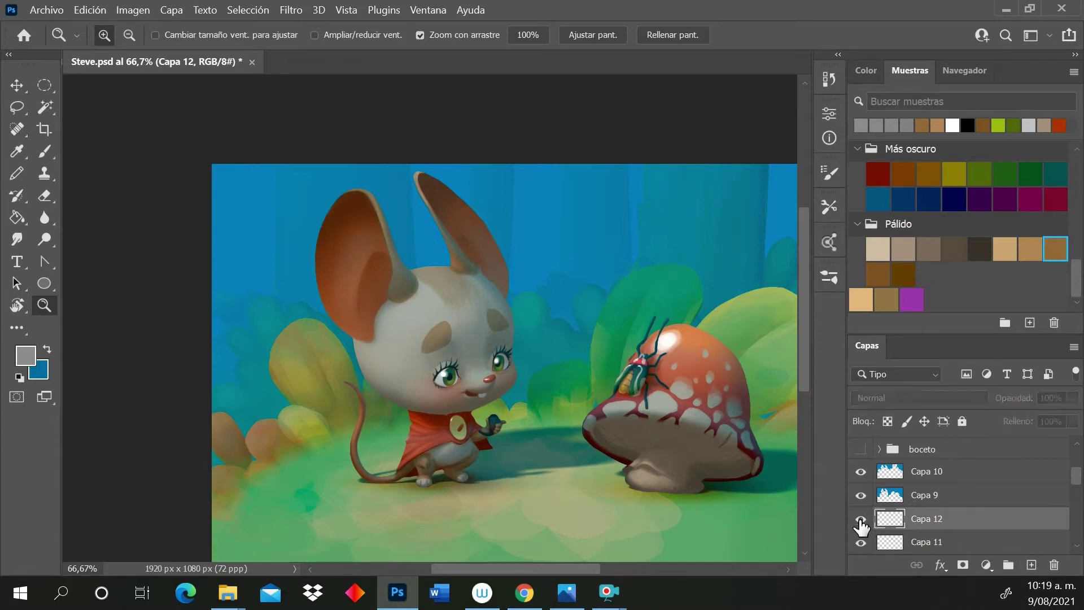
{"action": "left_click", "coordinate": [860, 519]}
{"action": "left_click", "coordinate": [861, 542]}
{"action": "left_click", "coordinate": [861, 542]}
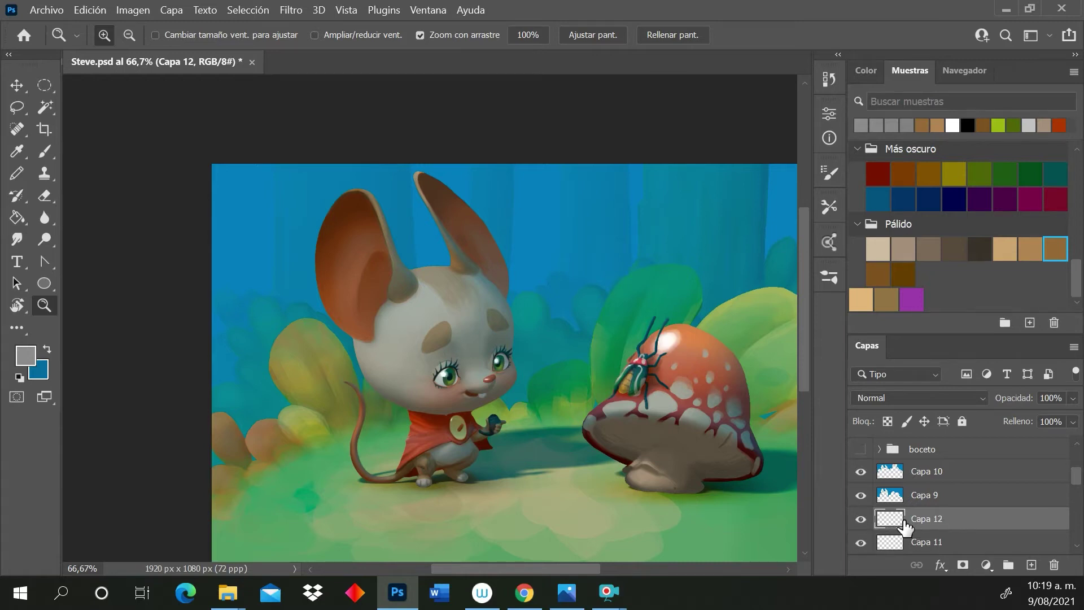
Select the inner areas of both mouse ears on the Color layer with the Magic Wand
{"action": "left_click_drag", "start_coordinate": [1075, 478], "coordinate": [1072, 483]}
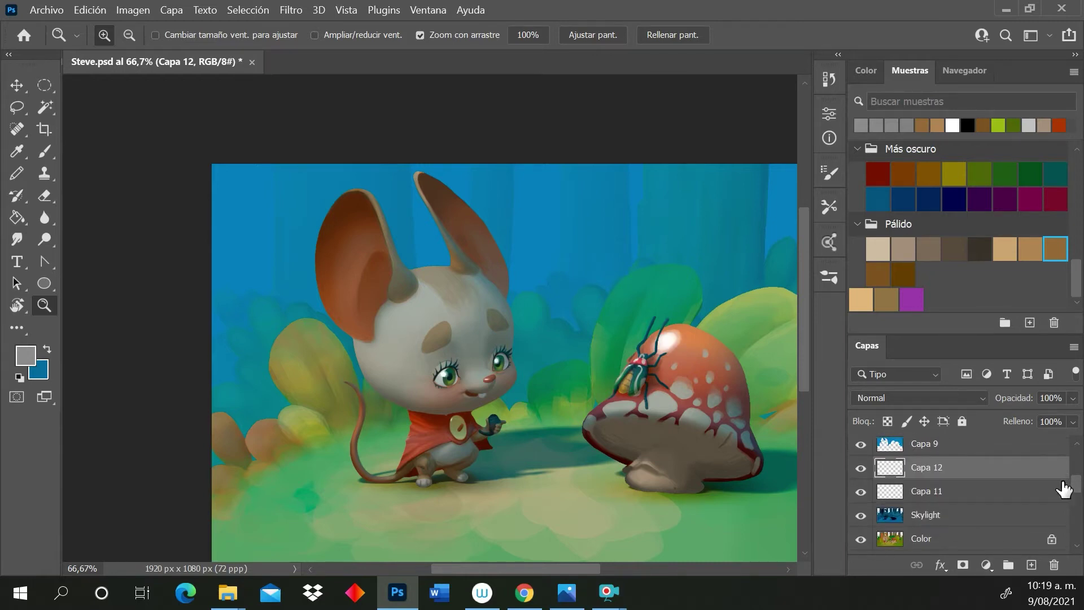
{"action": "left_click", "coordinate": [929, 538]}
{"action": "left_click", "coordinate": [45, 107]}
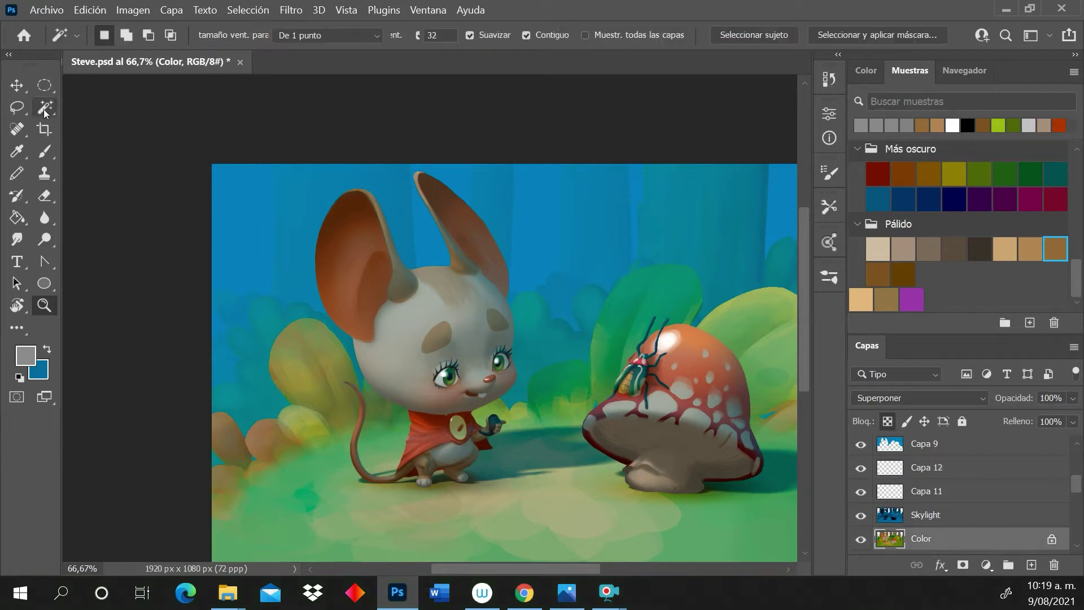
{"action": "left_click", "coordinate": [359, 244]}
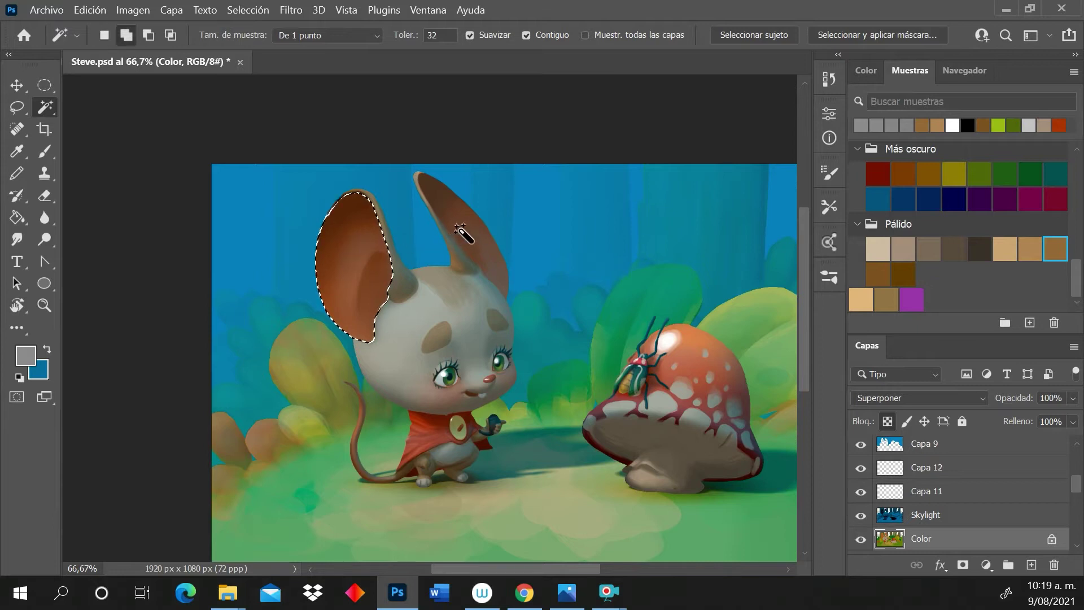
{"action": "left_click", "coordinate": [458, 253], "text": "shift"}
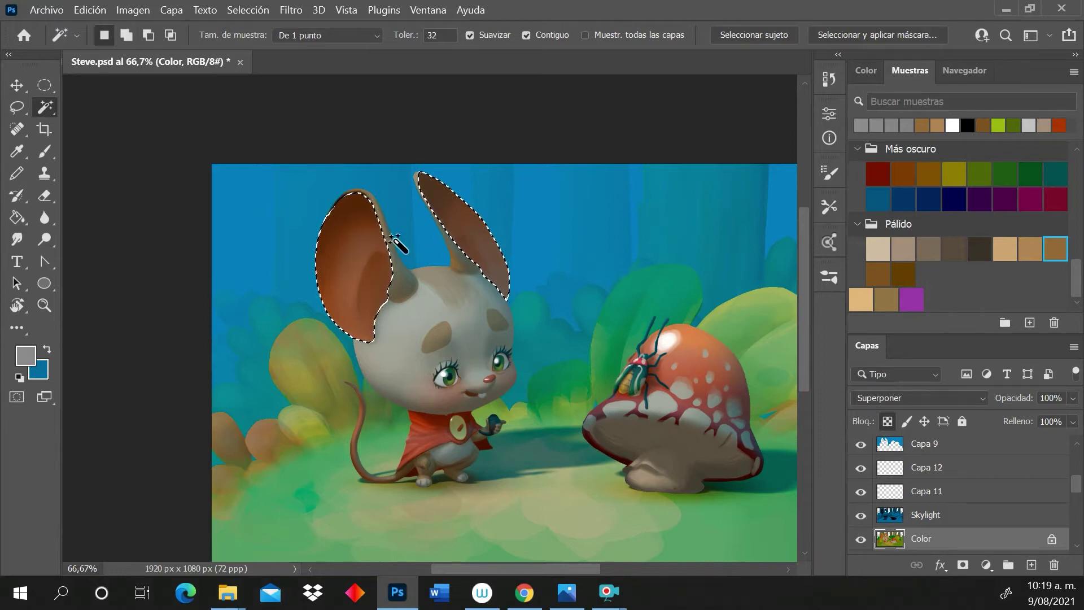
Set the blending mode of the Capa 12 layer to Sobreexponer color
{"action": "left_click", "coordinate": [959, 472]}
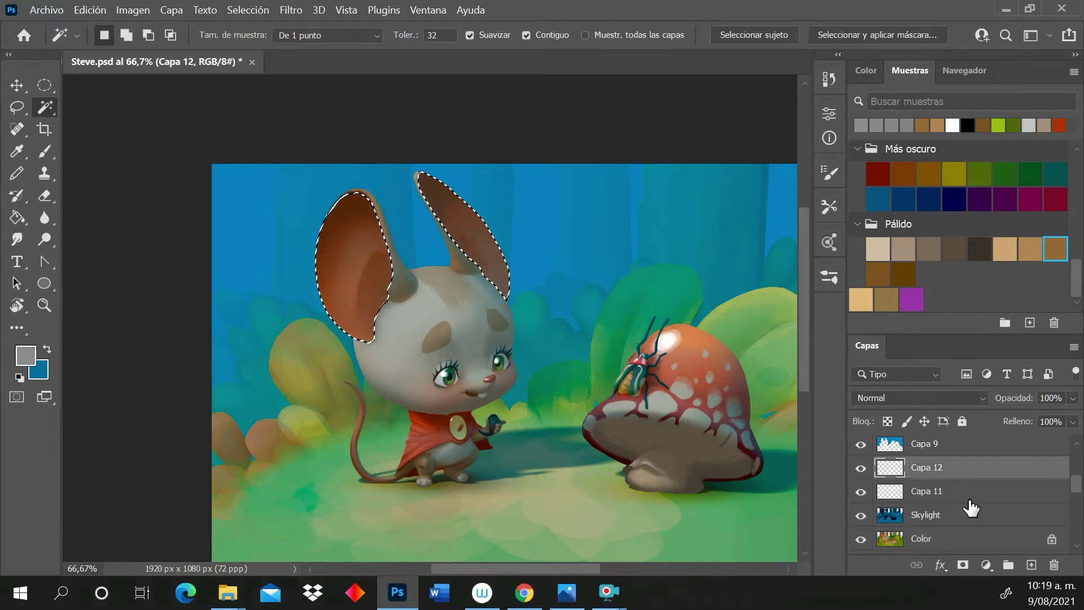
{"action": "key", "text": "b"}
{"action": "left_click", "coordinate": [919, 398]}
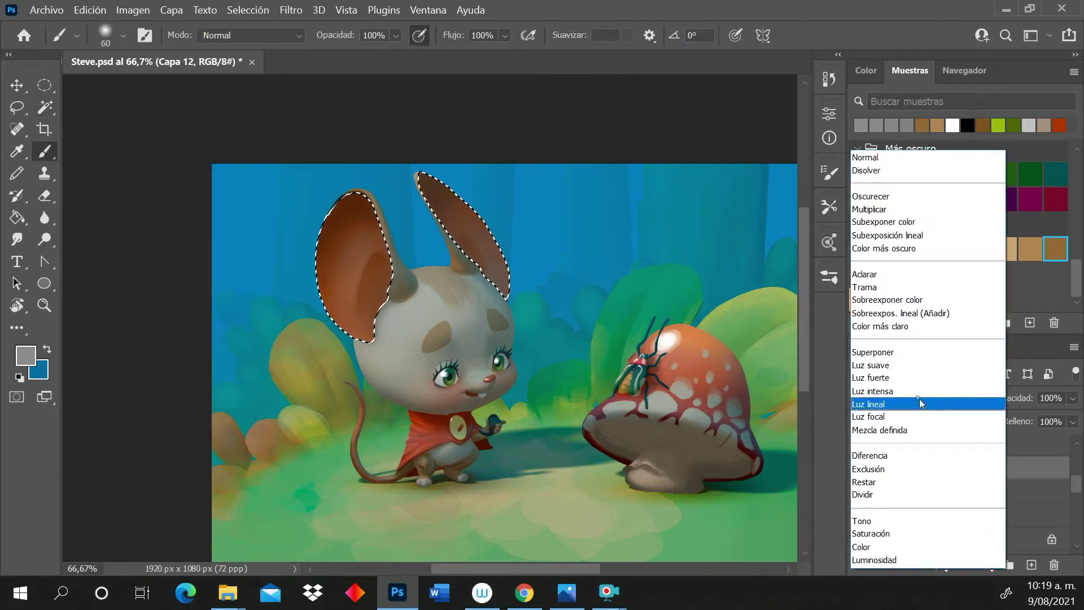
{"action": "left_click", "coordinate": [897, 305]}
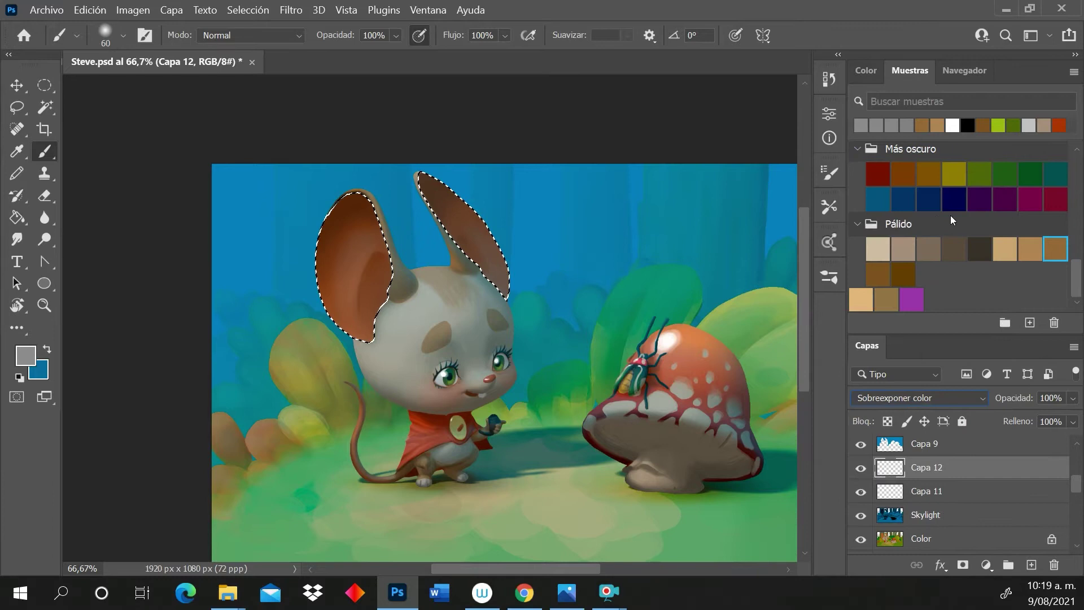
Paint warm light inside both ears on Capa 12 with a soft 216 px brush in the last brown of the Pálido swatches' first row, and deselect
{"action": "left_click", "coordinate": [1056, 249]}
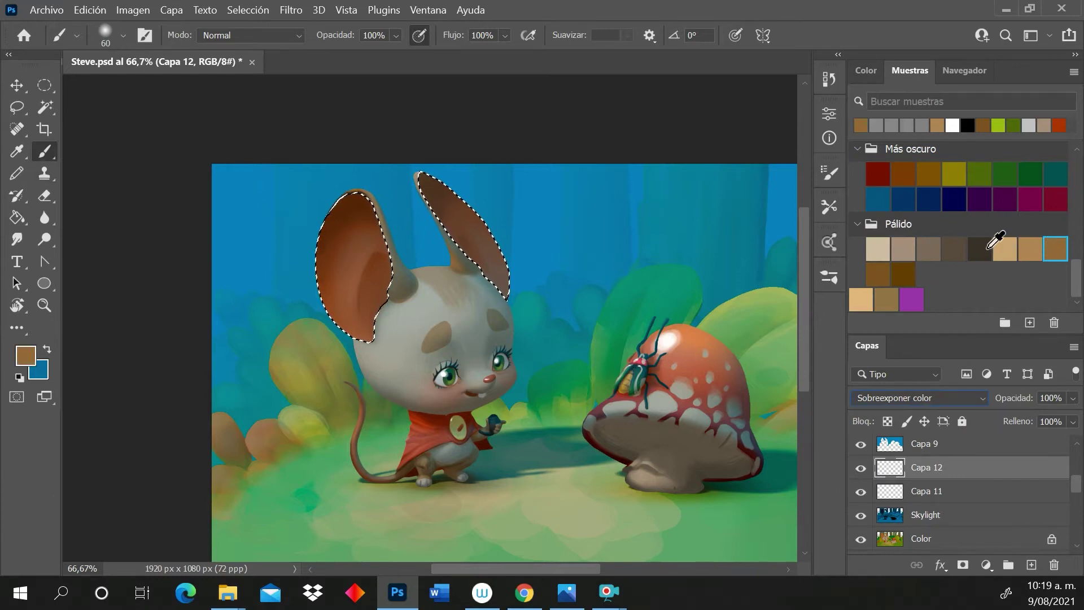
{"action": "right_click", "coordinate": [524, 313]}
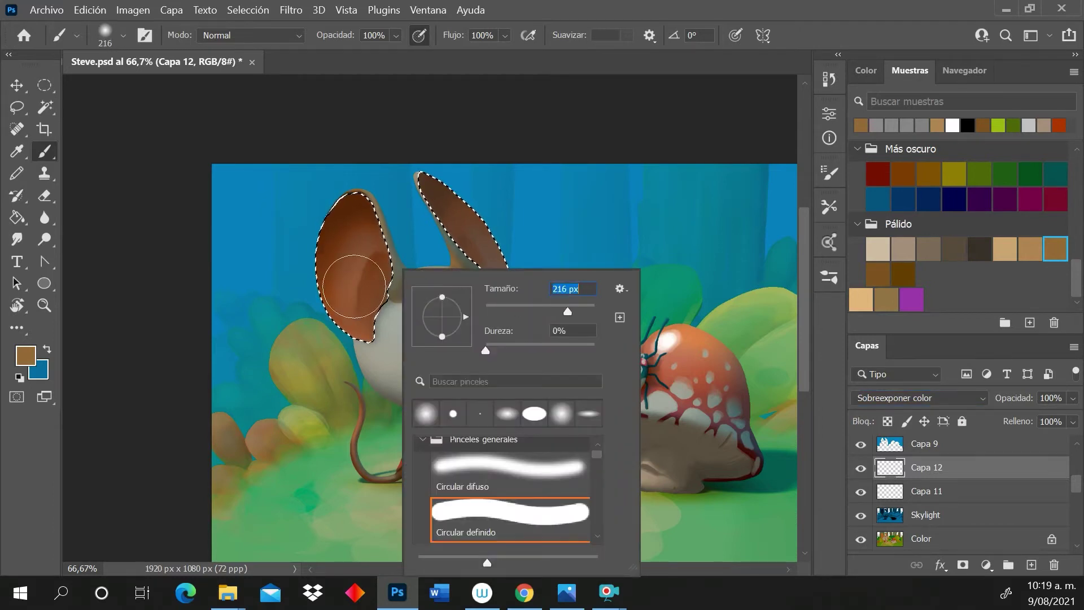
{"action": "key", "text": "Return"}
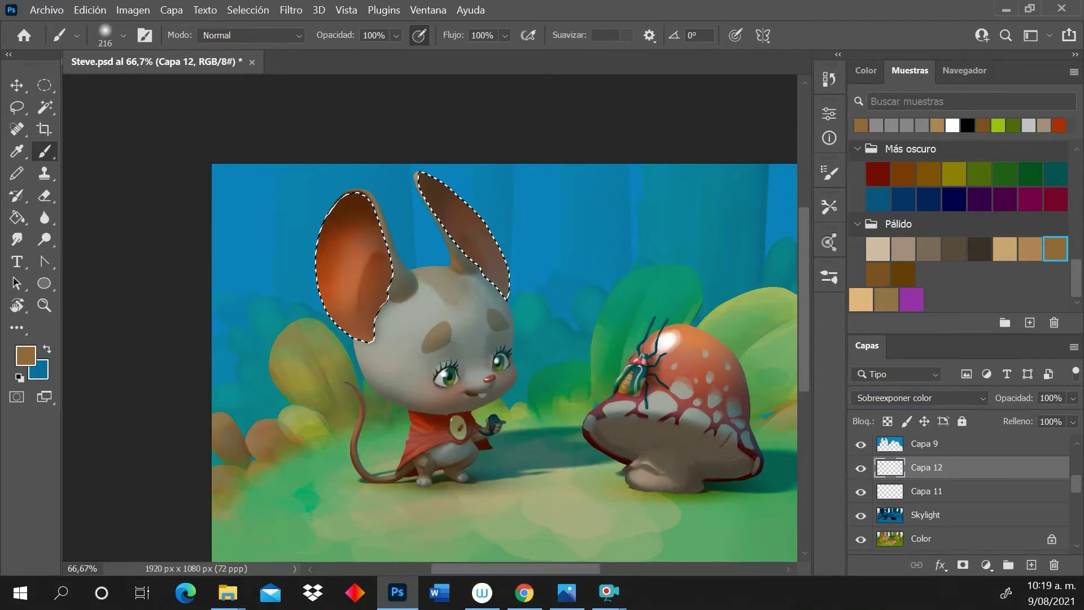
{"action": "mouse_move", "coordinate": [361, 271]}
{"action": "left_mouse_down"}
{"action": "mouse_move", "coordinate": [486, 265]}
{"action": "mouse_move", "coordinate": [497, 285]}
{"action": "mouse_move", "coordinate": [480, 254]}
{"action": "mouse_move", "coordinate": [533, 271]}
{"action": "left_mouse_up"}
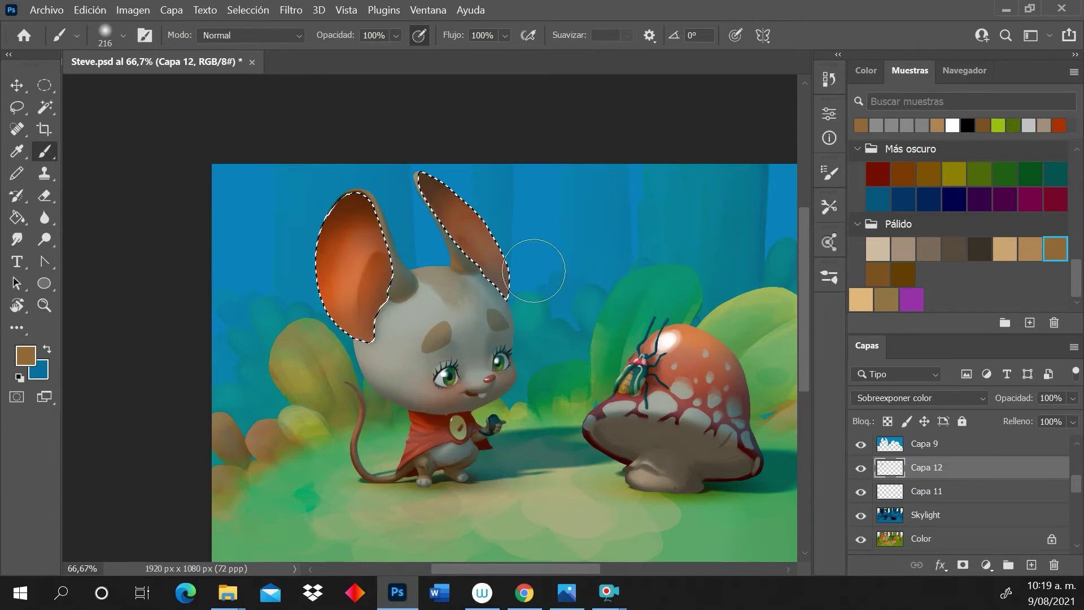
{"action": "key", "text": "ctrl+d"}
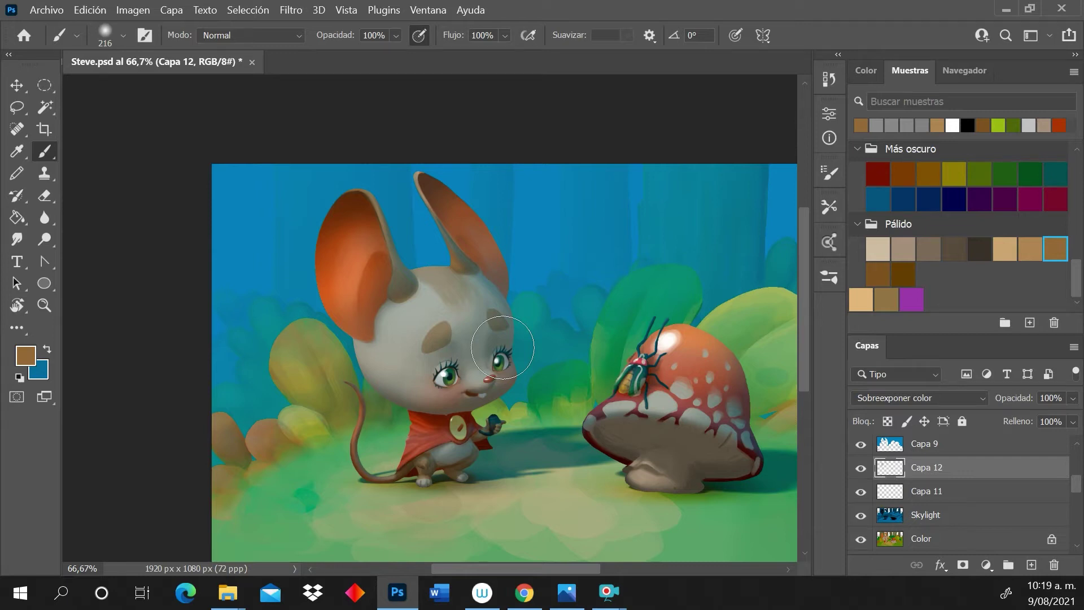
Compare the light inside the mouse's ears with and without the Capa 12 layer by switching its visibility
{"action": "left_click", "coordinate": [861, 468]}
{"action": "left_click", "coordinate": [861, 468]}
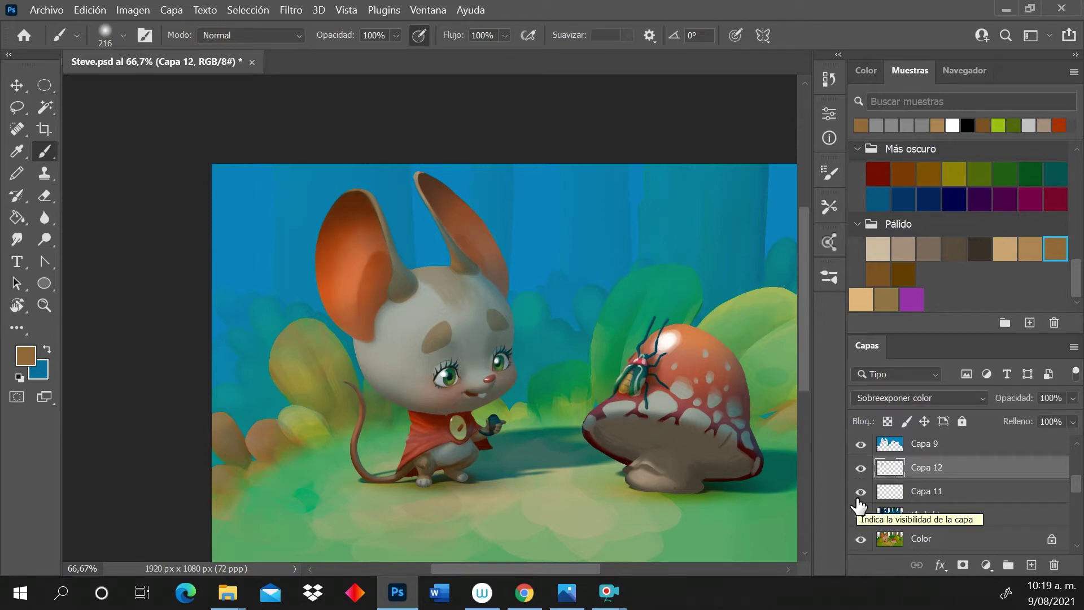
{"action": "key", "text": "z"}
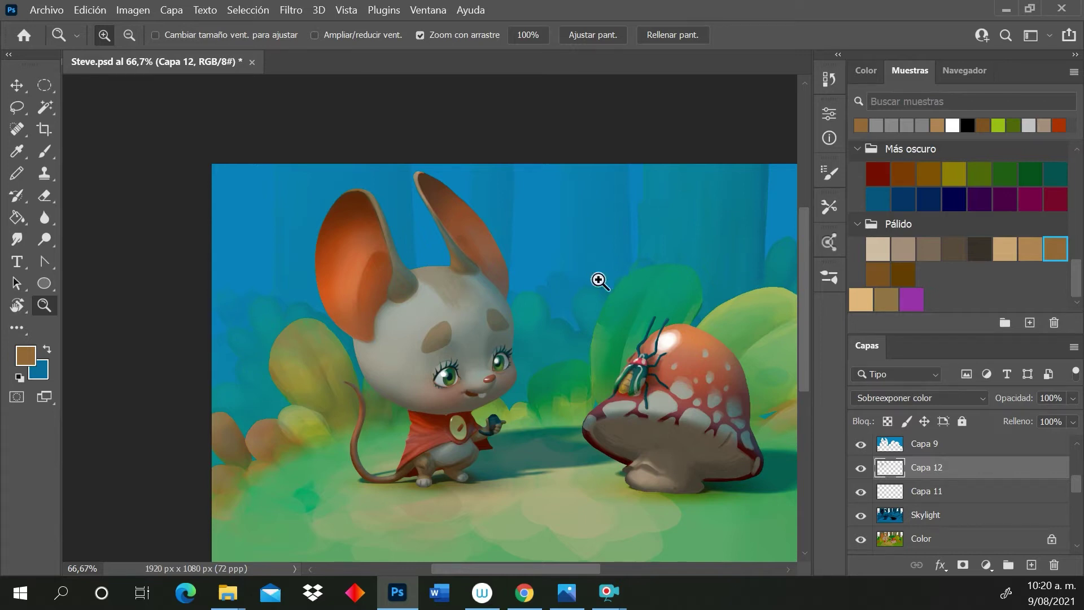
{"action": "scroll", "coordinate": [801, 272], "scroll_direction": "down", "scroll_amount": 1}
{"action": "left_click_drag", "start_coordinate": [804, 273], "coordinate": [804, 289]}
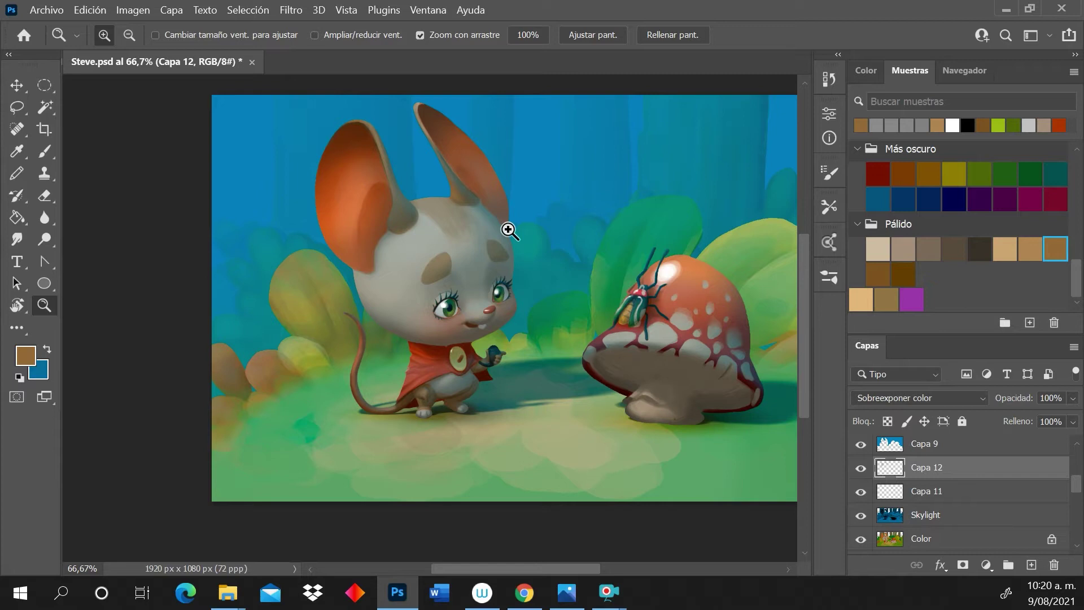
{"action": "left_click", "coordinate": [953, 541]}
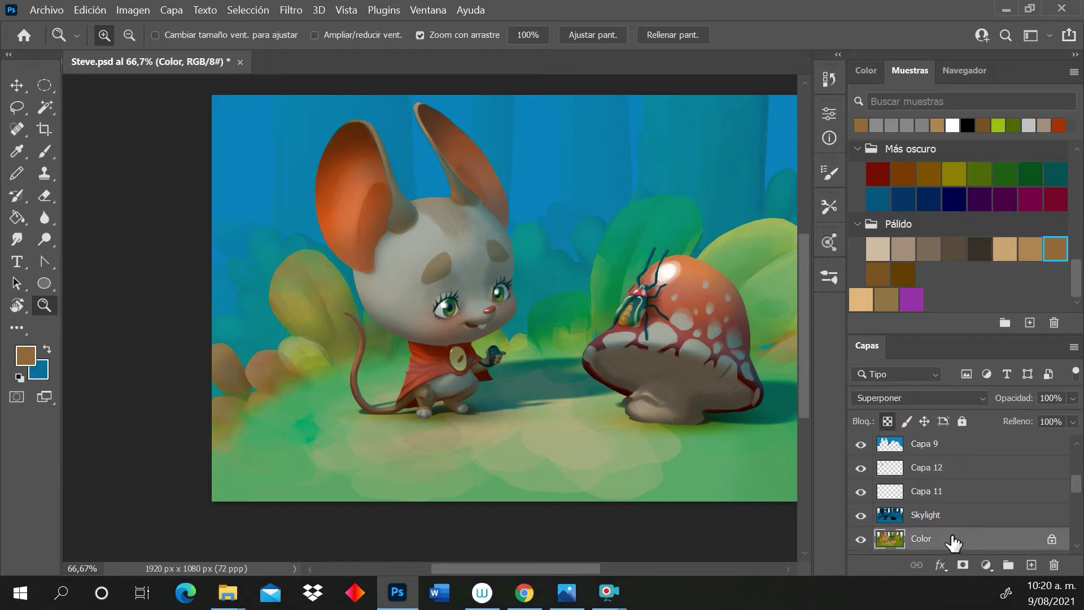
{"action": "left_click_drag", "start_coordinate": [571, 567], "coordinate": [597, 569]}
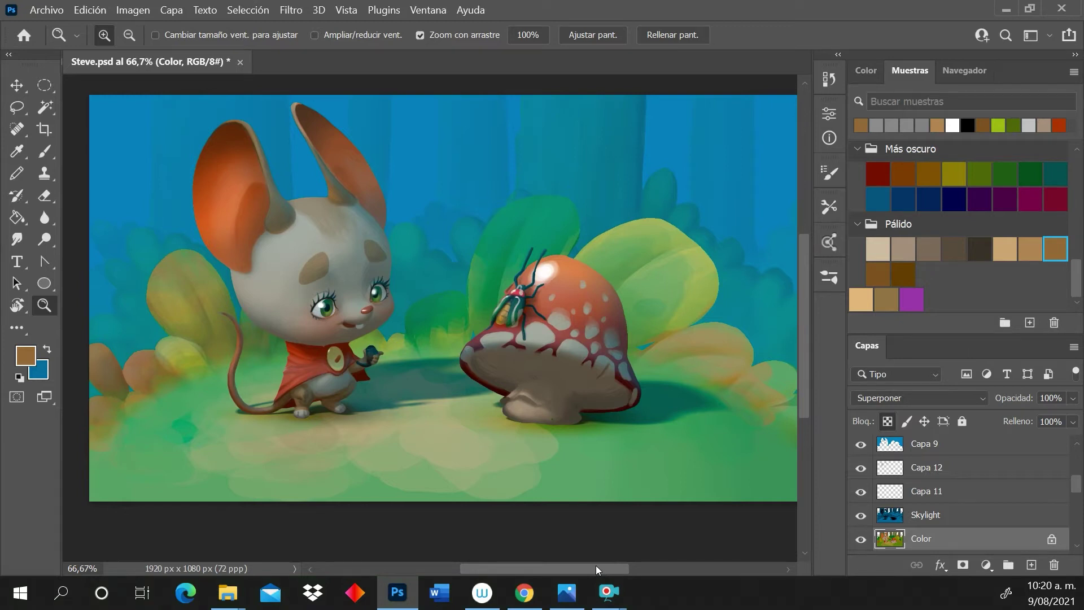
{"action": "left_click", "coordinate": [141, 12]}
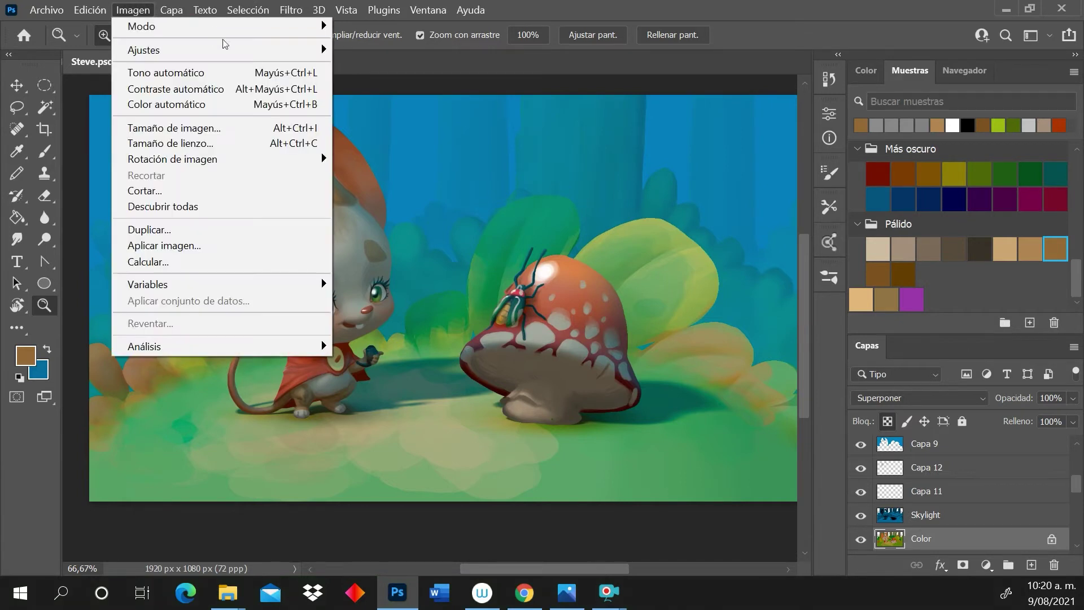
{"action": "mouse_move", "coordinate": [280, 57]}
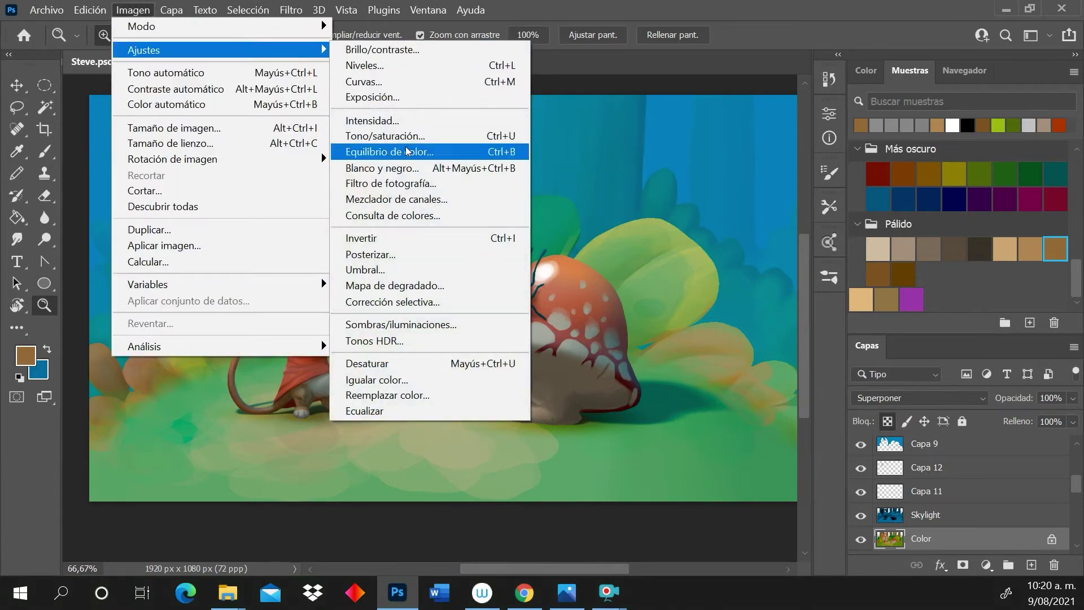
{"action": "left_click", "coordinate": [410, 50]}
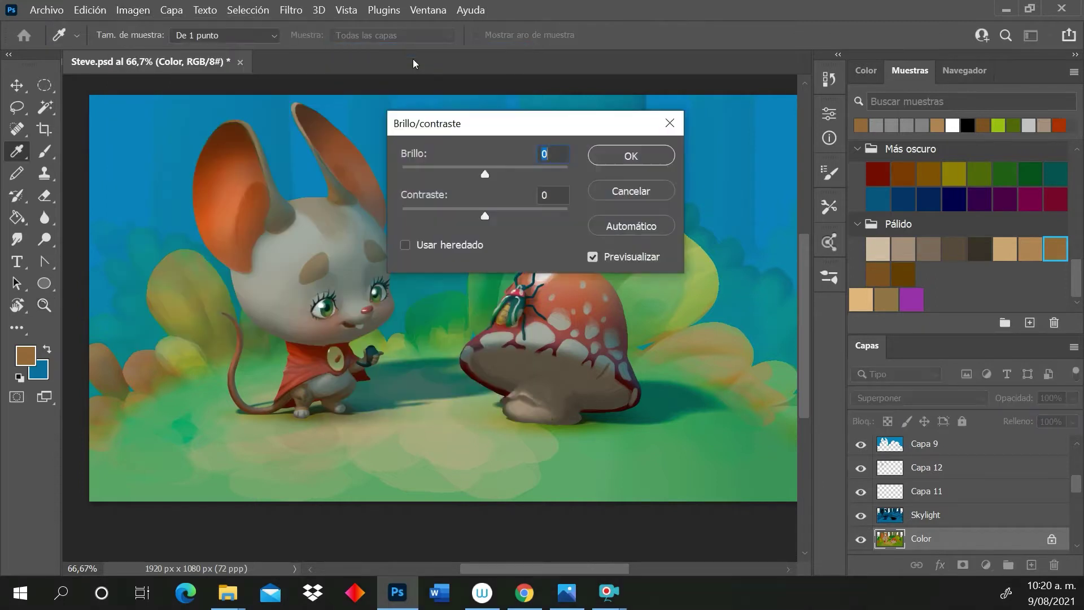
{"action": "left_click_drag", "start_coordinate": [682, 153], "coordinate": [691, 152]}
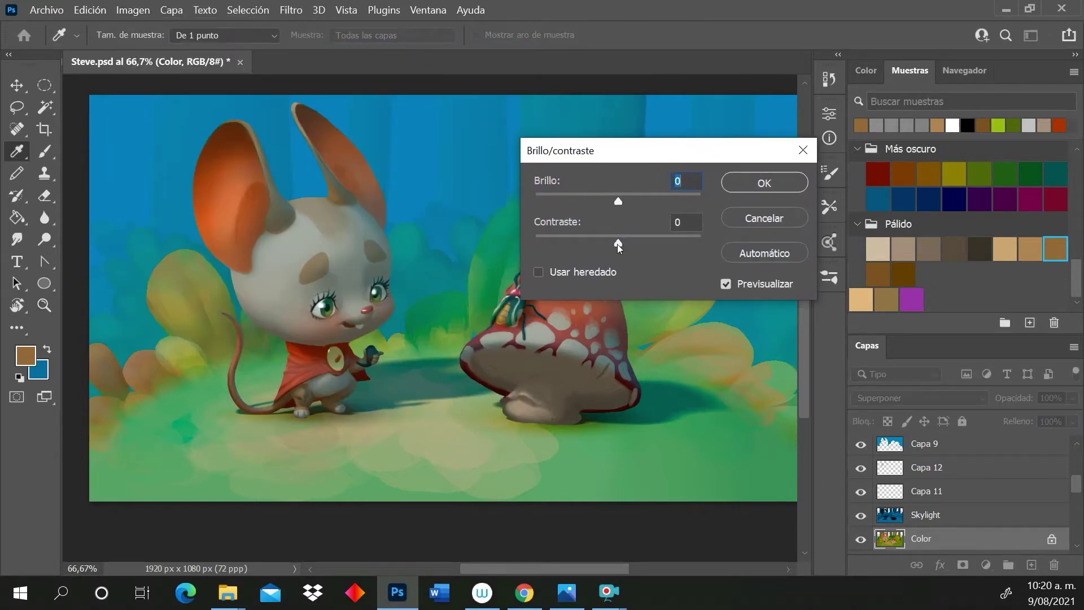
{"action": "left_click_drag", "start_coordinate": [618, 244], "coordinate": [699, 242]}
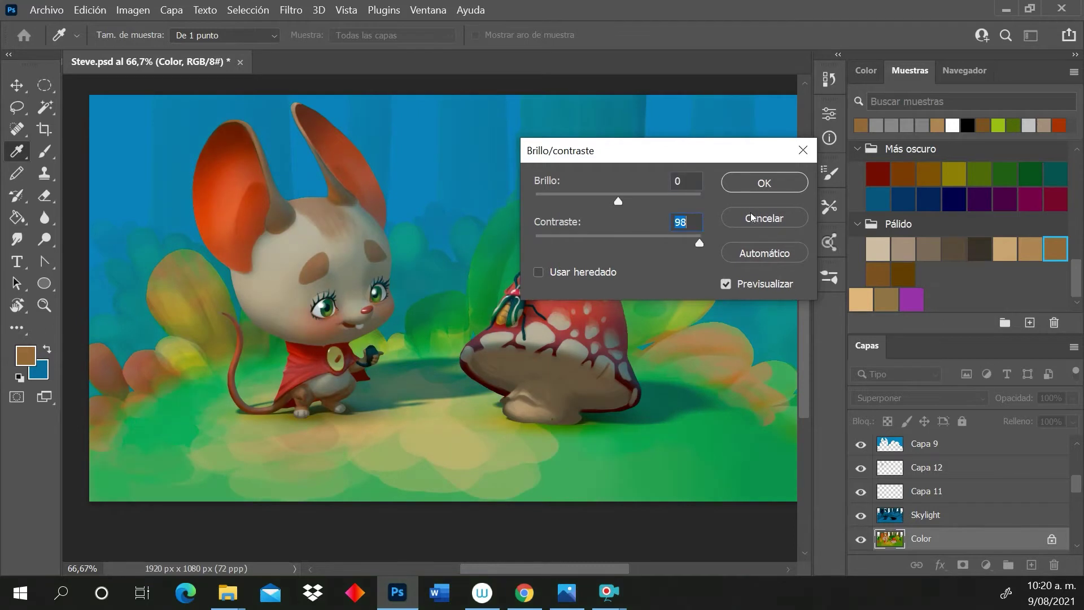
{"action": "left_click", "coordinate": [751, 217]}
Adjust the Color layer with Hue/Saturation, using Tono +3, Saturación +27 and Luminosidad -14
{"action": "left_click", "coordinate": [136, 11]}
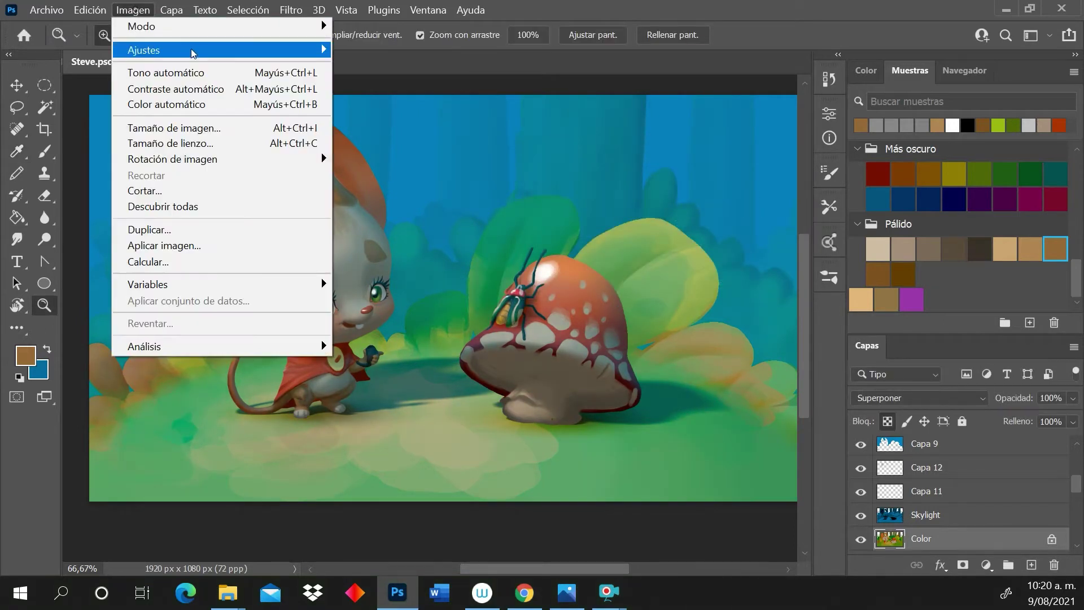
{"action": "mouse_move", "coordinate": [192, 53]}
{"action": "left_click", "coordinate": [419, 135]}
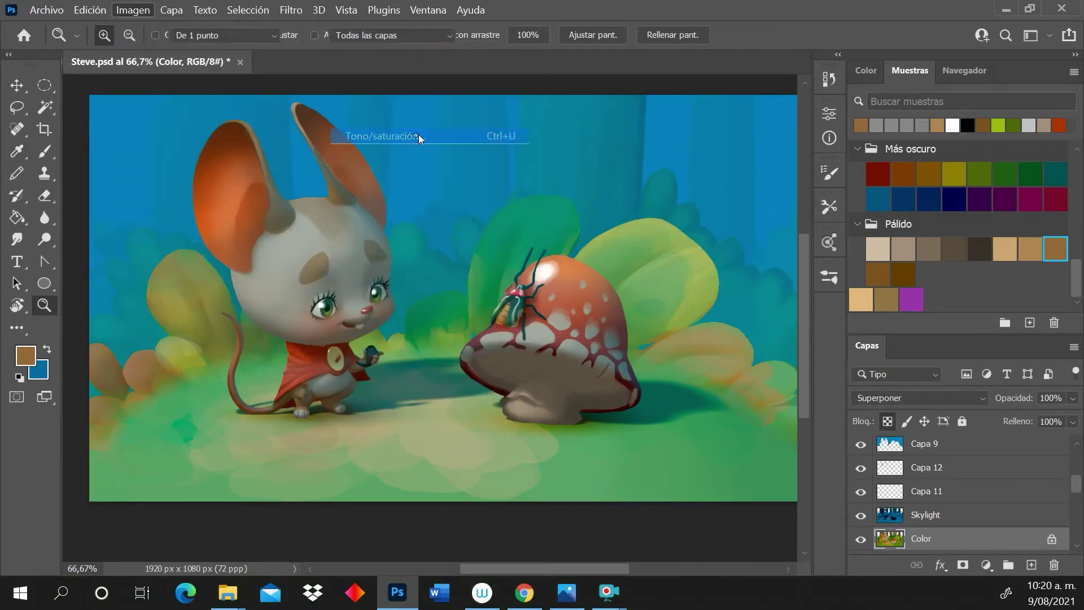
{"action": "mouse_move", "coordinate": [771, 311]}
{"action": "left_mouse_down"}
{"action": "mouse_move", "coordinate": [809, 307]}
{"action": "mouse_move", "coordinate": [786, 311]}
{"action": "left_mouse_up"}
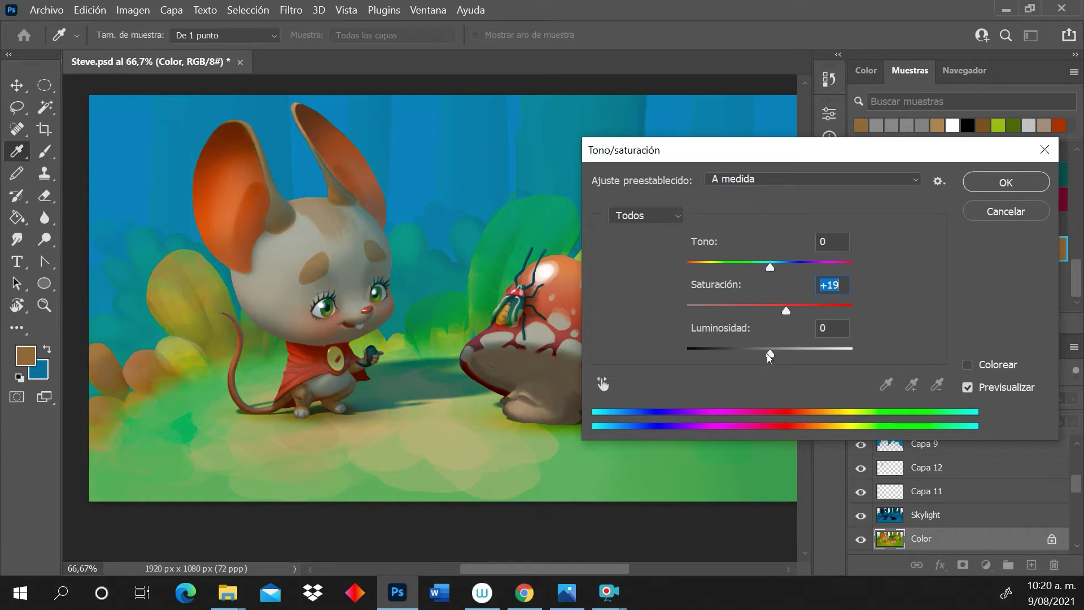
{"action": "left_click_drag", "start_coordinate": [767, 354], "coordinate": [759, 357]}
{"action": "left_click", "coordinate": [785, 311]}
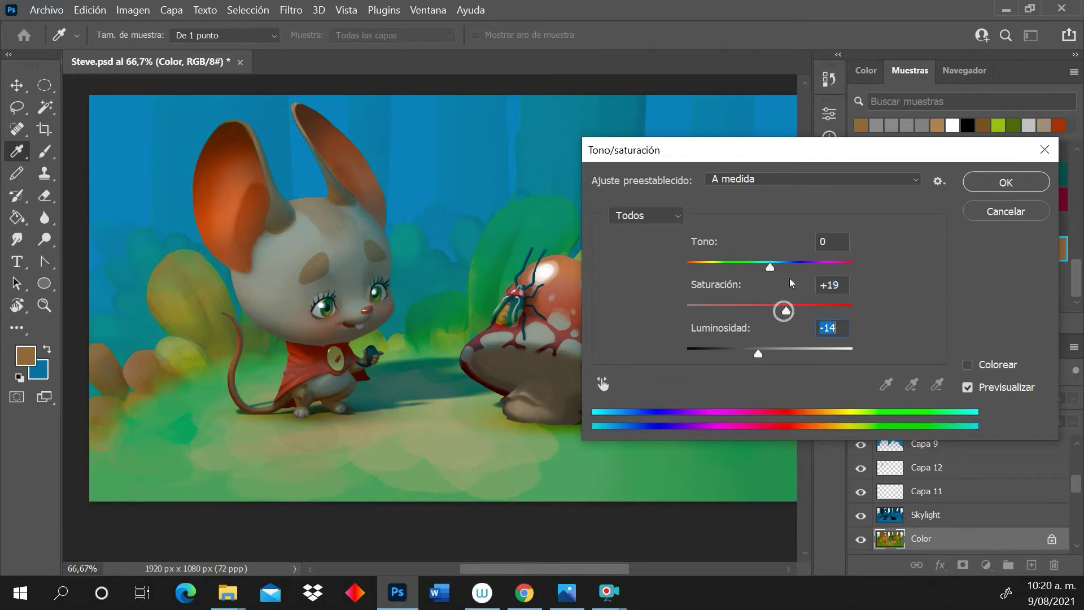
{"action": "left_click_drag", "start_coordinate": [788, 308], "coordinate": [794, 309]}
{"action": "mouse_move", "coordinate": [763, 261]}
{"action": "left_mouse_down"}
{"action": "mouse_move", "coordinate": [748, 272]}
{"action": "mouse_move", "coordinate": [841, 262]}
{"action": "mouse_move", "coordinate": [734, 276]}
{"action": "mouse_move", "coordinate": [774, 272]}
{"action": "left_mouse_up"}
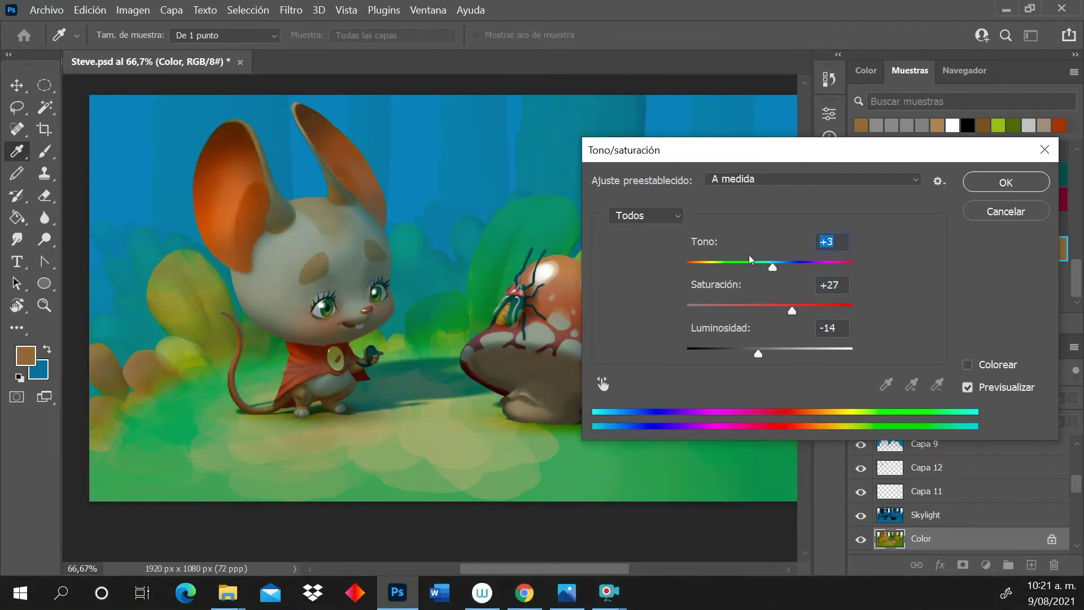
{"action": "left_click", "coordinate": [1005, 182]}
{"action": "key", "text": "z"}
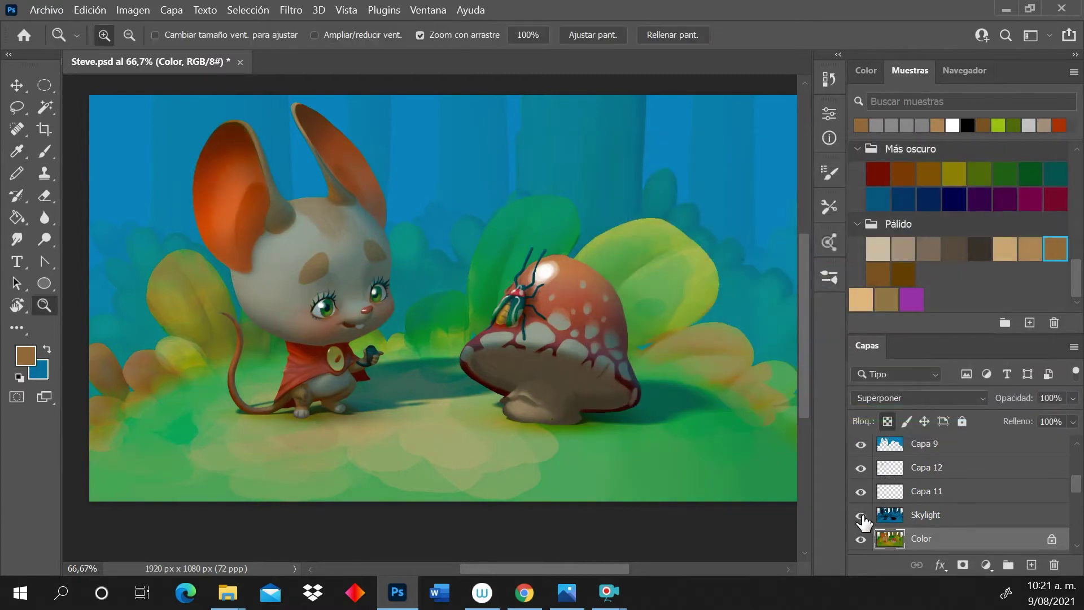
Set the opacity of the Skylight layer to 59%
{"action": "left_click", "coordinate": [931, 515]}
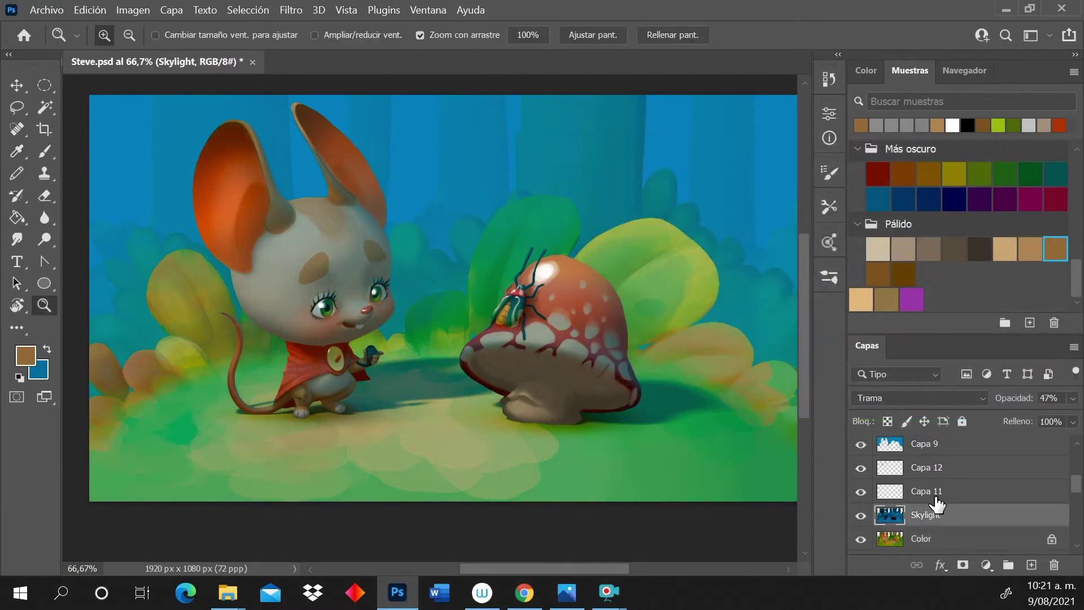
{"action": "left_click", "coordinate": [1073, 398]}
{"action": "left_click", "coordinate": [1038, 417]}
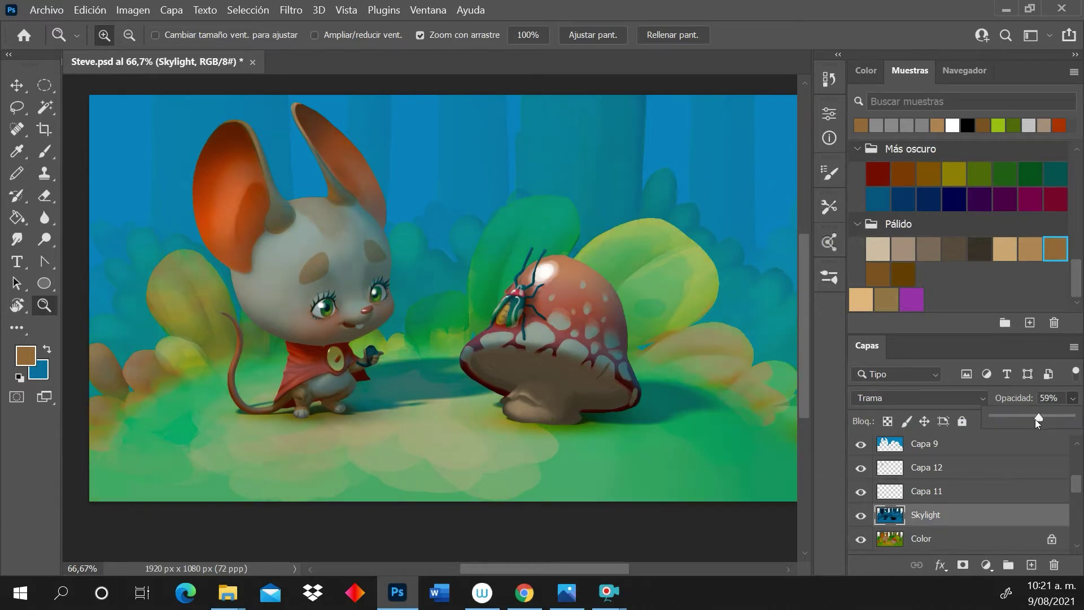
{"action": "mouse_move", "coordinate": [804, 396]}
{"action": "left_mouse_down"}
{"action": "mouse_move", "coordinate": [804, 422]}
{"action": "mouse_move", "coordinate": [801, 403]}
{"action": "left_mouse_up"}
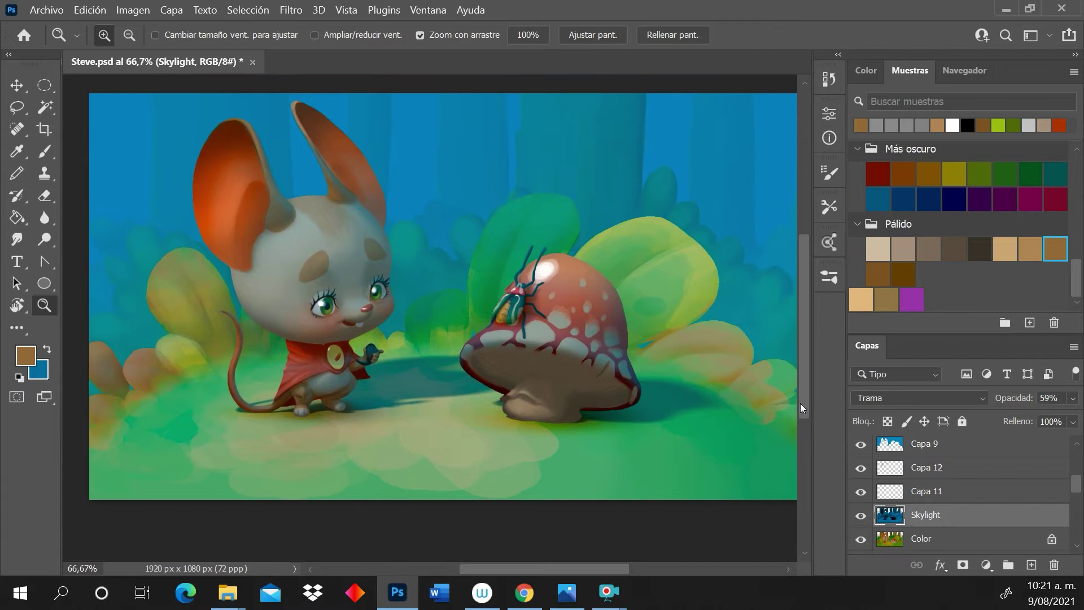
Reduce the opacity of the Capa 12 ear light layer to 55%
{"action": "left_click", "coordinate": [956, 468]}
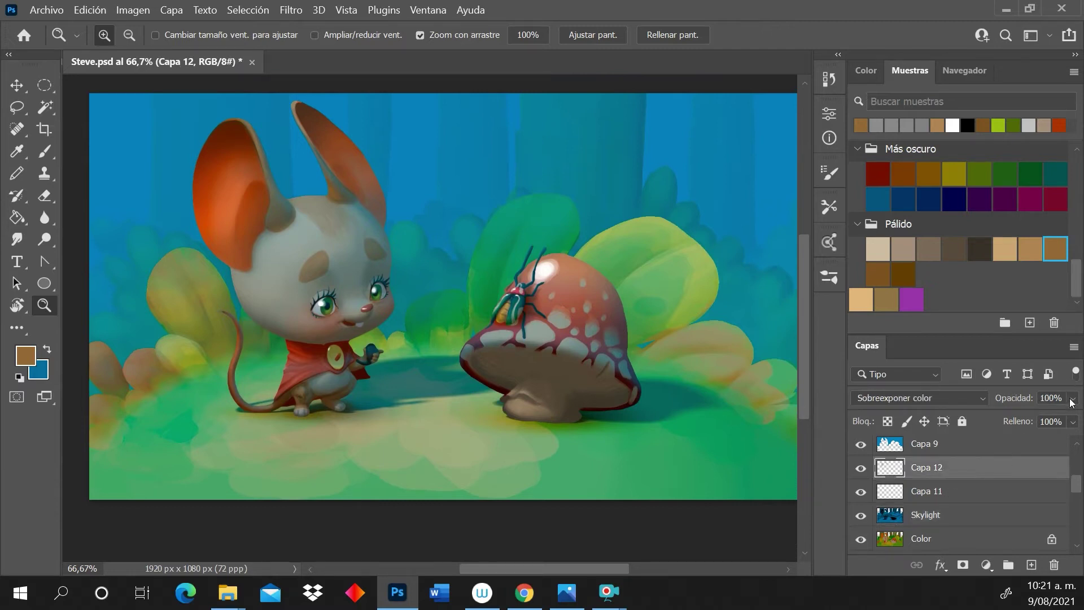
{"action": "left_click", "coordinate": [1072, 399]}
{"action": "left_click", "coordinate": [1047, 418]}
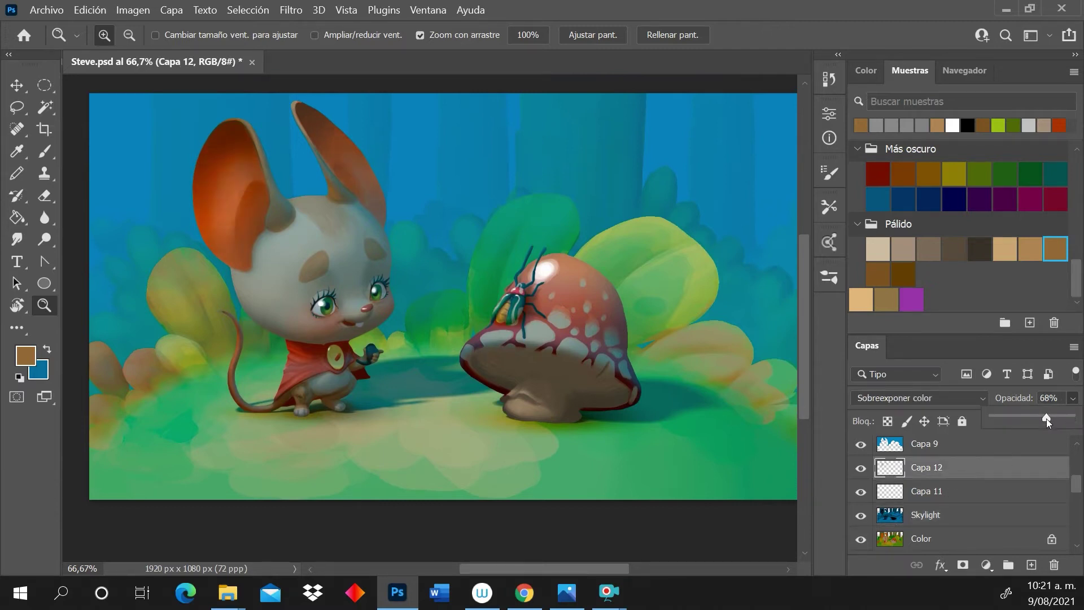
{"action": "mouse_move", "coordinate": [798, 401]}
{"action": "left_mouse_down"}
{"action": "mouse_move", "coordinate": [801, 418]}
{"action": "mouse_move", "coordinate": [797, 399]}
{"action": "left_mouse_up"}
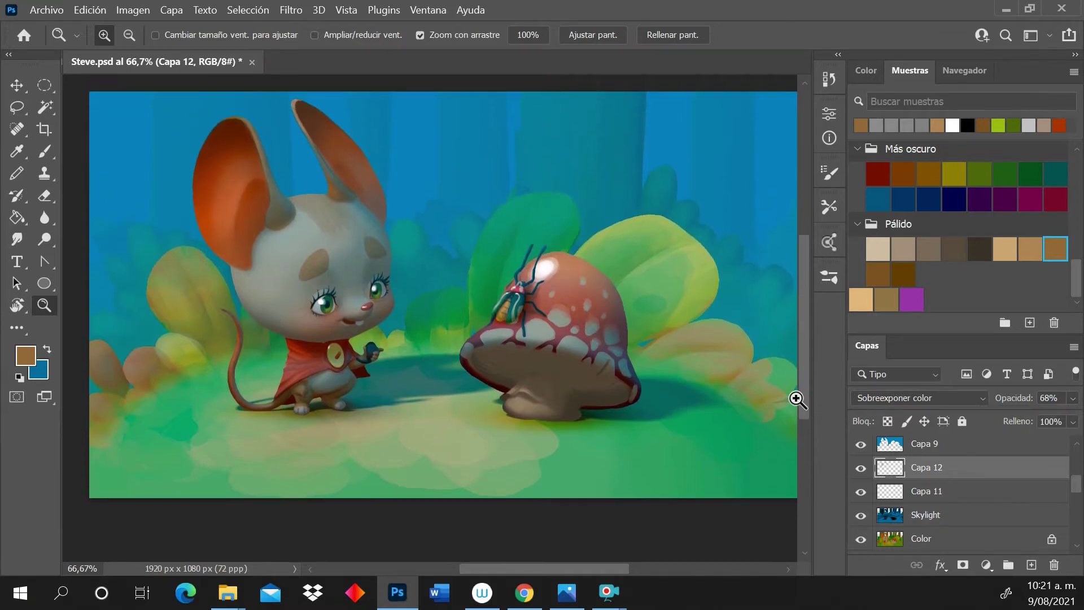
{"action": "left_click", "coordinate": [1073, 399]}
{"action": "left_click", "coordinate": [1036, 418]}
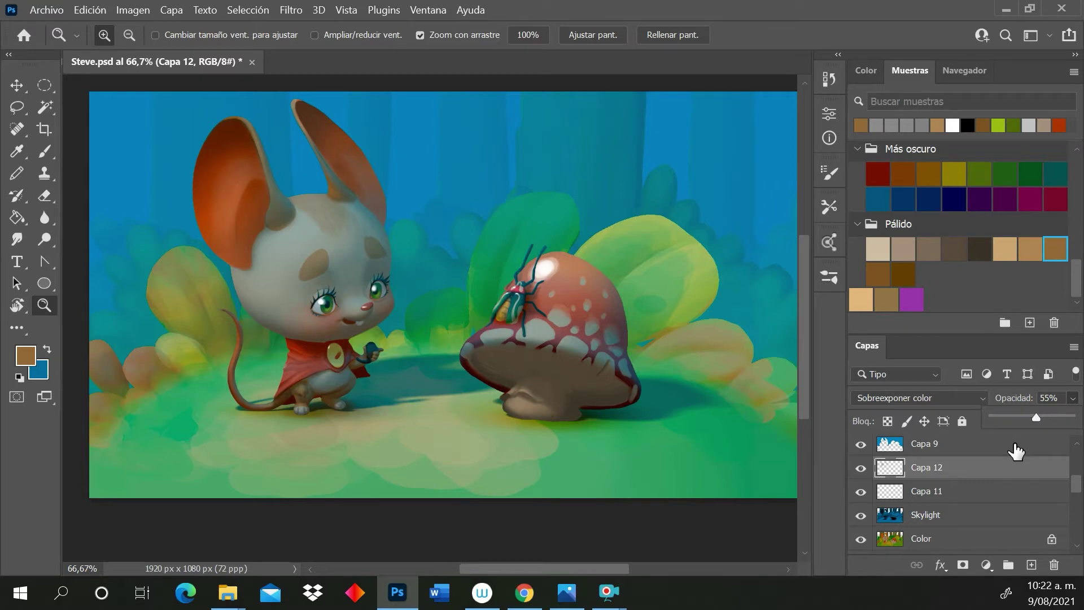
Rename the Capa 11 layer as specular
{"action": "left_click", "coordinate": [933, 498]}
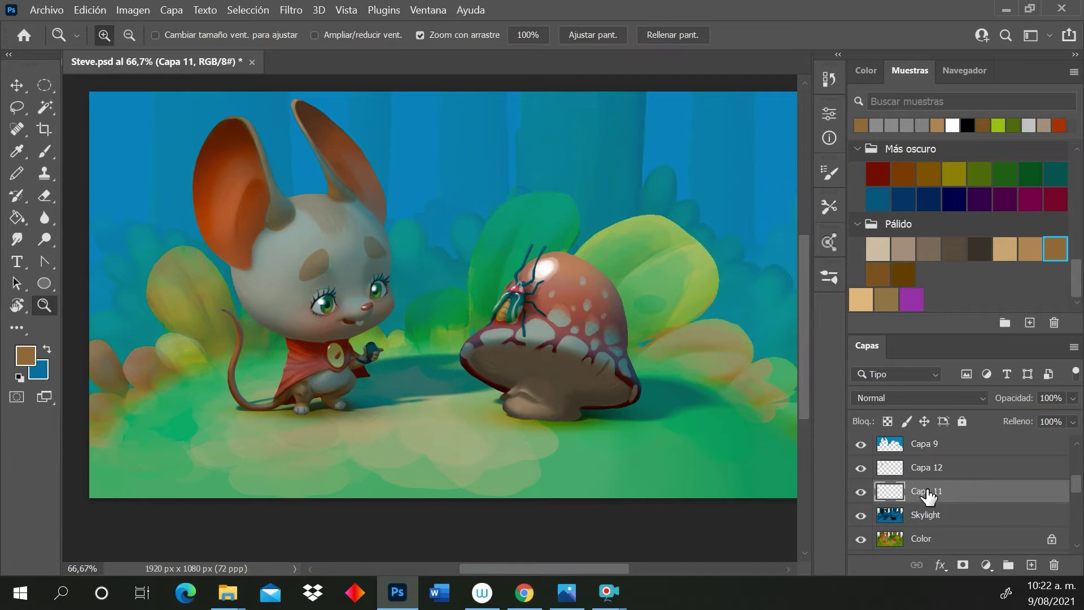
{"action": "double_click", "coordinate": [934, 492]}
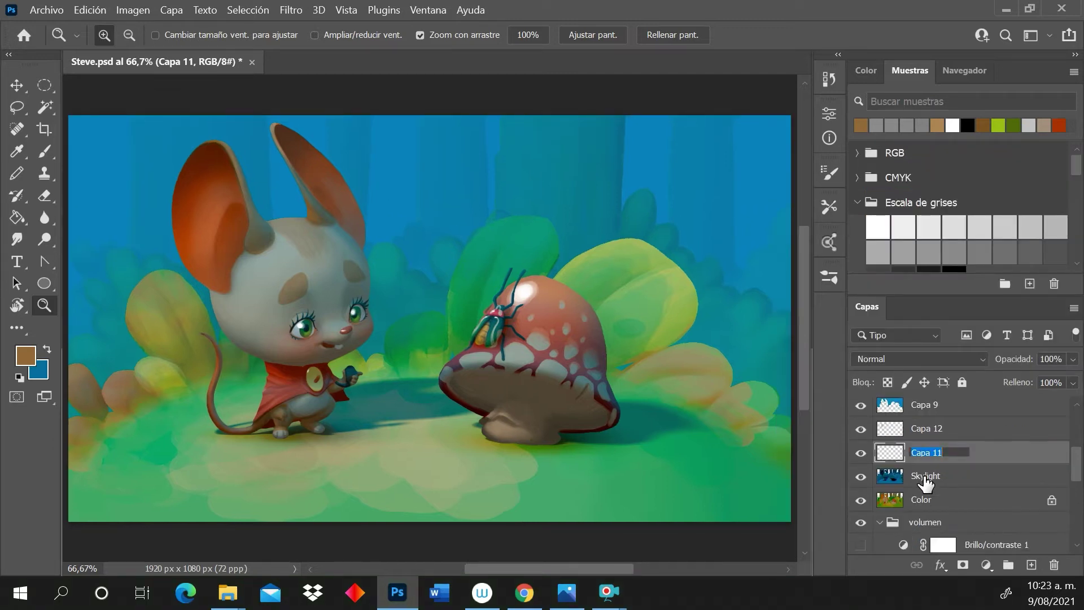
{"action": "type", "text": "specular"}
{"action": "key", "text": "Return"}
Check the specular and Capa 12 layers by switching their visibility off and on, and rename Capa 12 as contraluz
{"action": "left_click", "coordinate": [861, 453]}
{"action": "left_click", "coordinate": [860, 452]}
{"action": "left_click", "coordinate": [861, 451]}
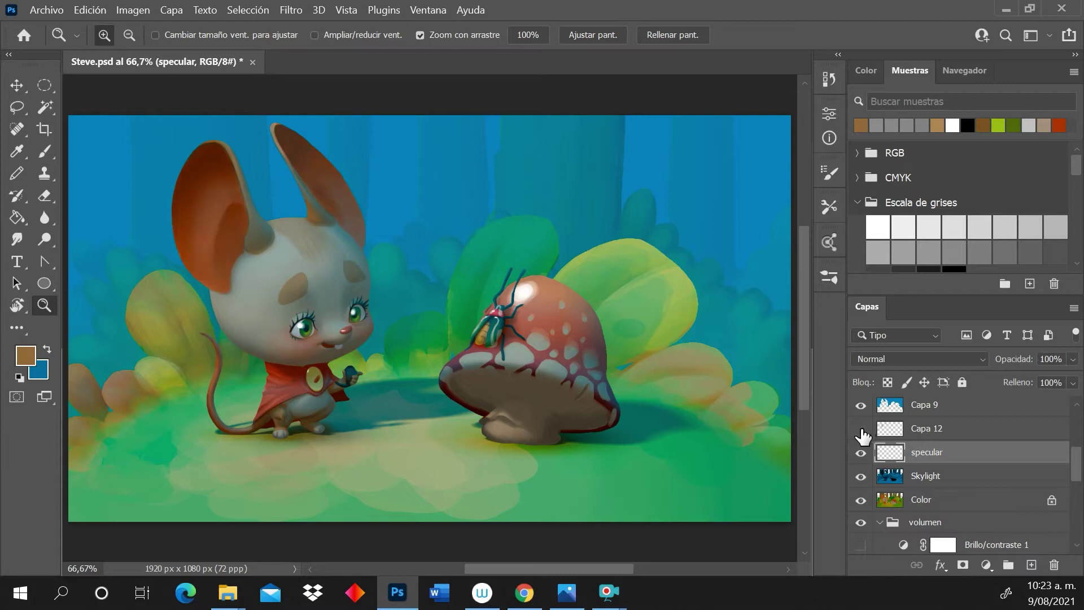
{"action": "left_click", "coordinate": [861, 450]}
{"action": "left_click", "coordinate": [932, 427]}
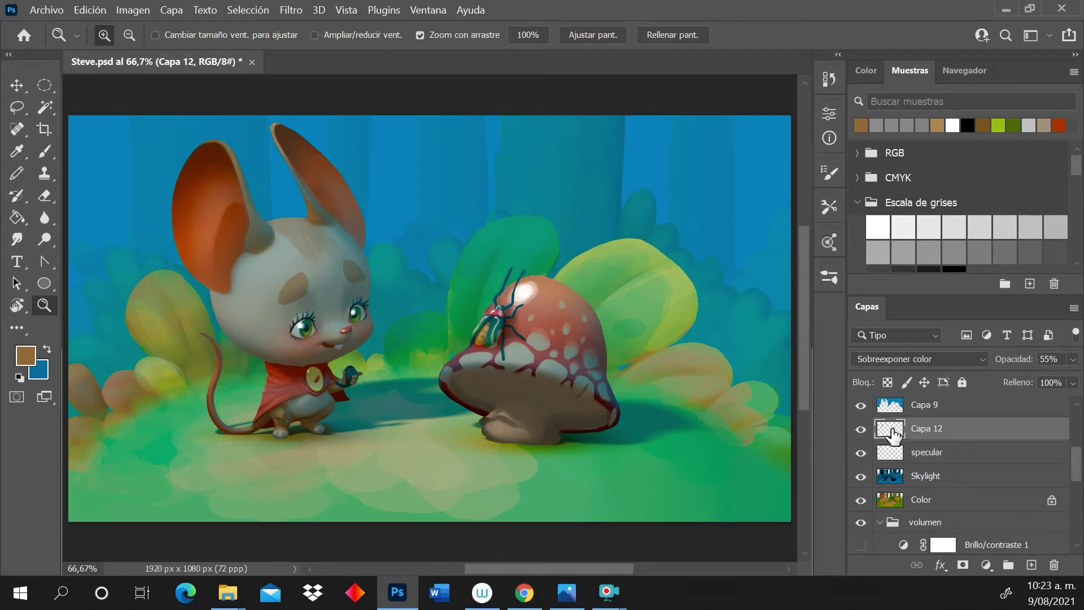
{"action": "double_click", "coordinate": [926, 429]}
{"action": "type", "text": "contraluz"}
{"action": "key", "text": "Return"}
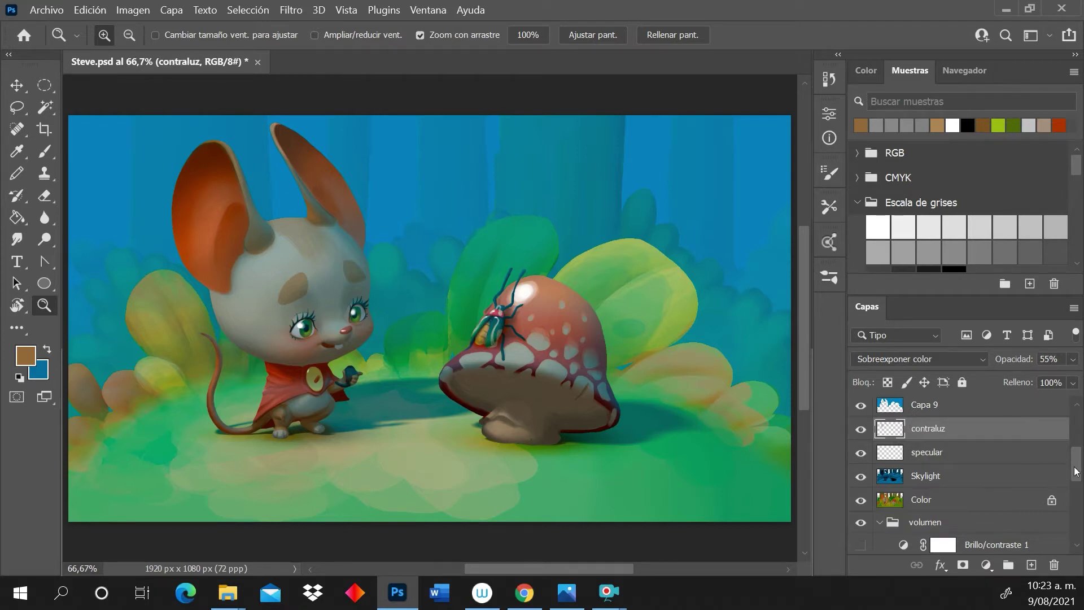
Rename the Capa 9 layer as valor plano 1 and the Capa 10 layer as valor plano 2
{"action": "scroll", "coordinate": [998, 476], "scroll_direction": "up", "scroll_amount": 3}
{"action": "left_click", "coordinate": [927, 484]}
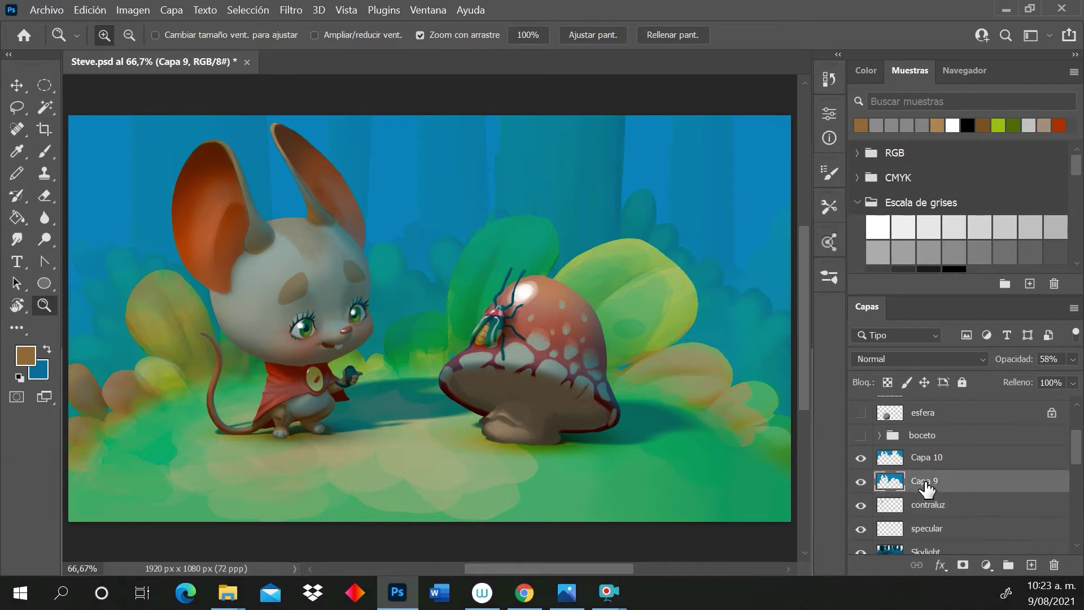
{"action": "double_click", "coordinate": [926, 483]}
{"action": "type", "text": "valor plano 1"}
{"action": "left_click", "coordinate": [940, 457]}
{"action": "double_click", "coordinate": [941, 457]}
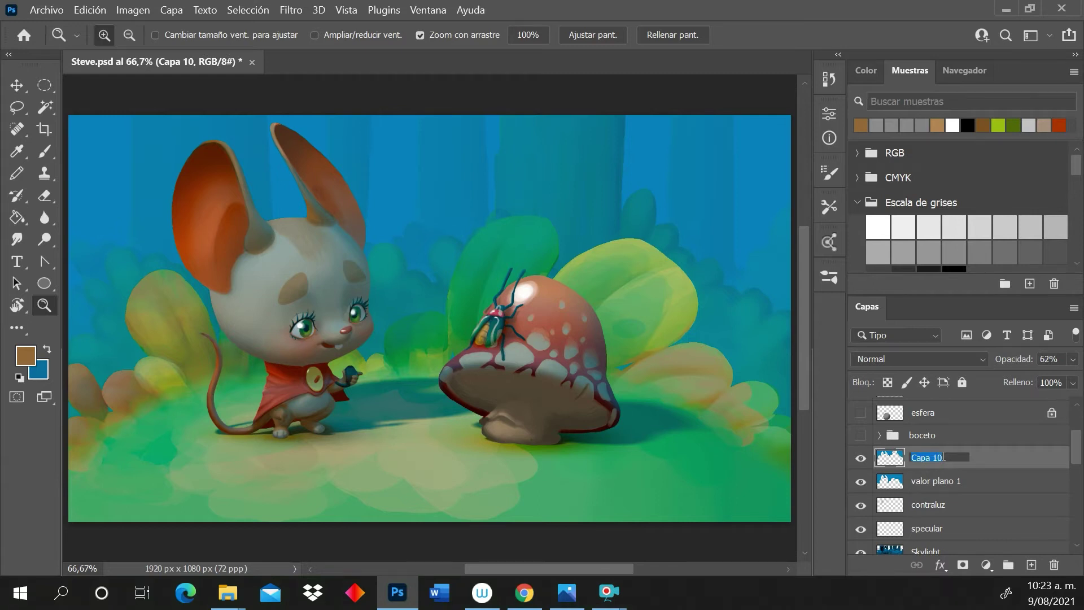
{"action": "type", "text": "valor plano 2"}
{"action": "key", "text": "Return"}
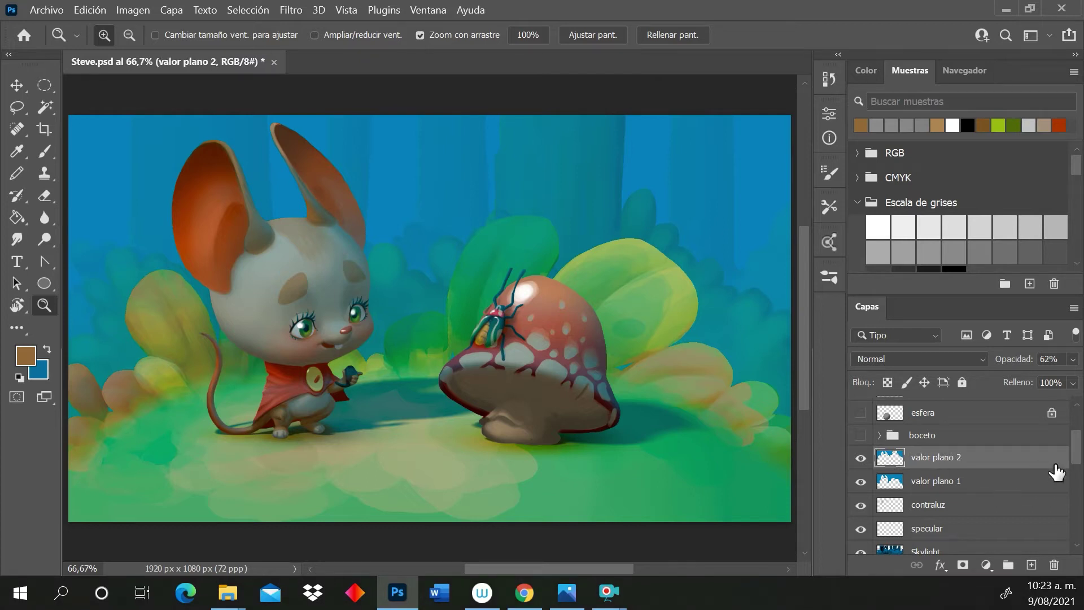
Add a new empty layer directly above the contraluz layer
{"action": "scroll", "coordinate": [1075, 466], "scroll_direction": "down", "scroll_amount": 2}
{"action": "mouse_move", "coordinate": [1075, 466]}
{"action": "left_mouse_down"}
{"action": "mouse_move", "coordinate": [1075, 477]}
{"action": "mouse_move", "coordinate": [1071, 469]}
{"action": "left_mouse_up"}
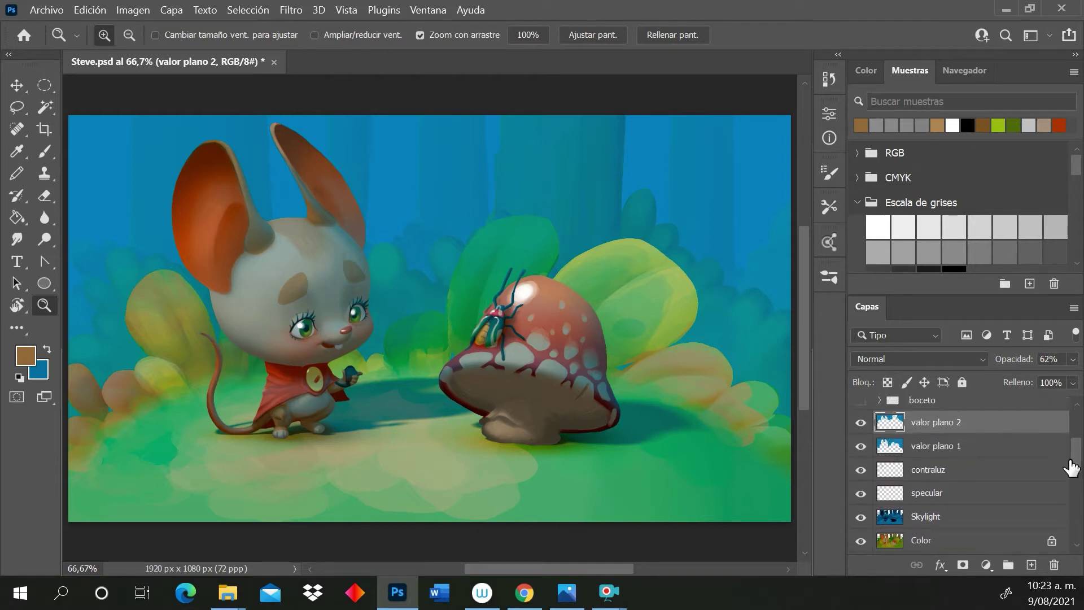
{"action": "scroll", "coordinate": [972, 497], "scroll_direction": "up", "scroll_amount": 1}
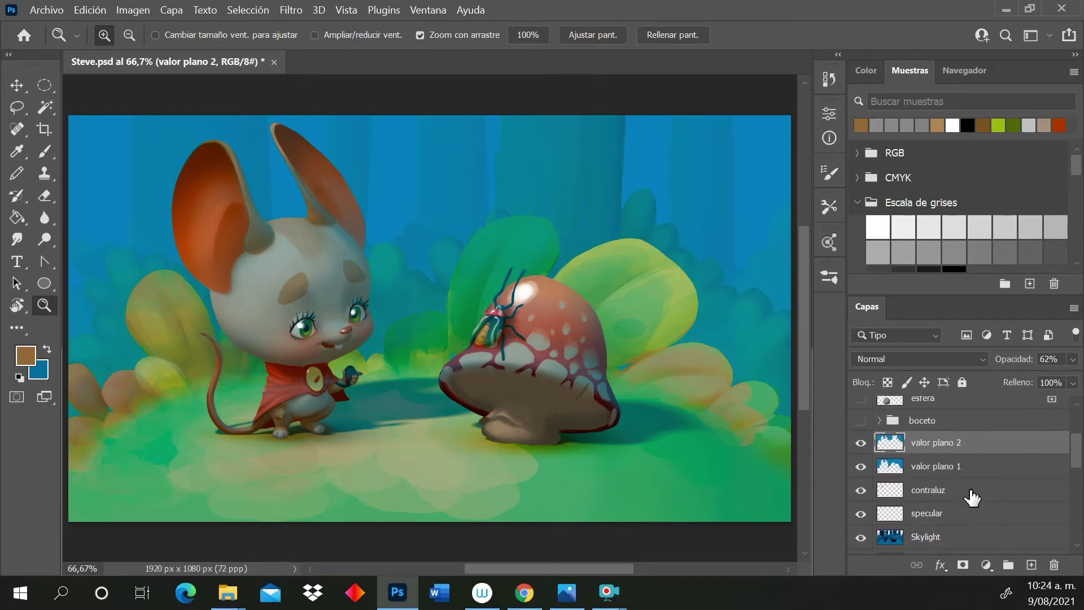
{"action": "left_click", "coordinate": [977, 490]}
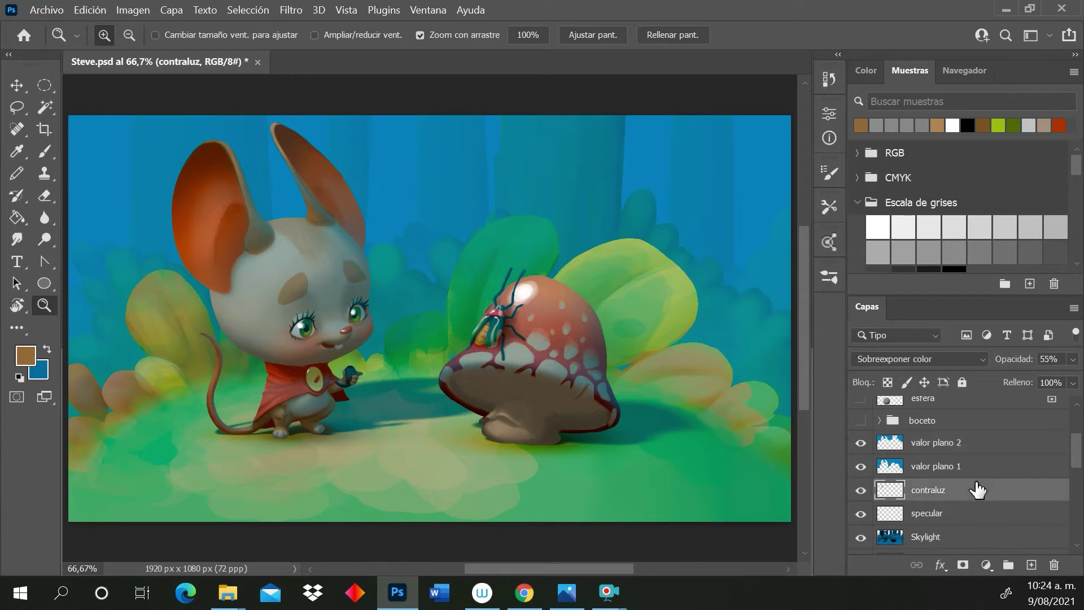
{"action": "left_click", "coordinate": [1031, 564]}
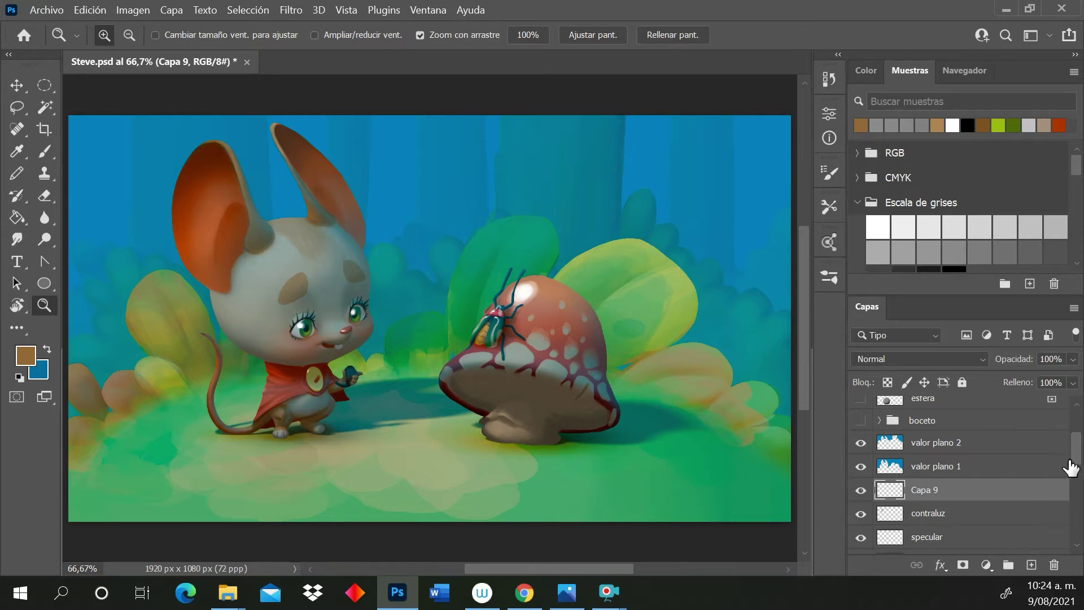
Set the blend mode of the Capa 9 layer to Aclarar
{"action": "left_click_drag", "start_coordinate": [1076, 457], "coordinate": [1078, 466]}
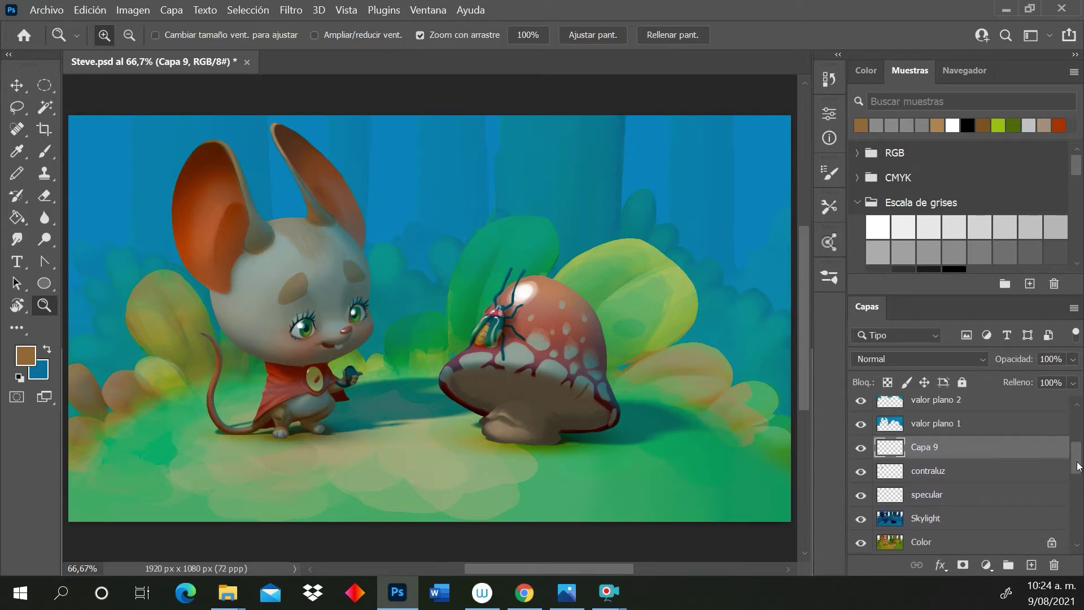
{"action": "left_click", "coordinate": [901, 358]}
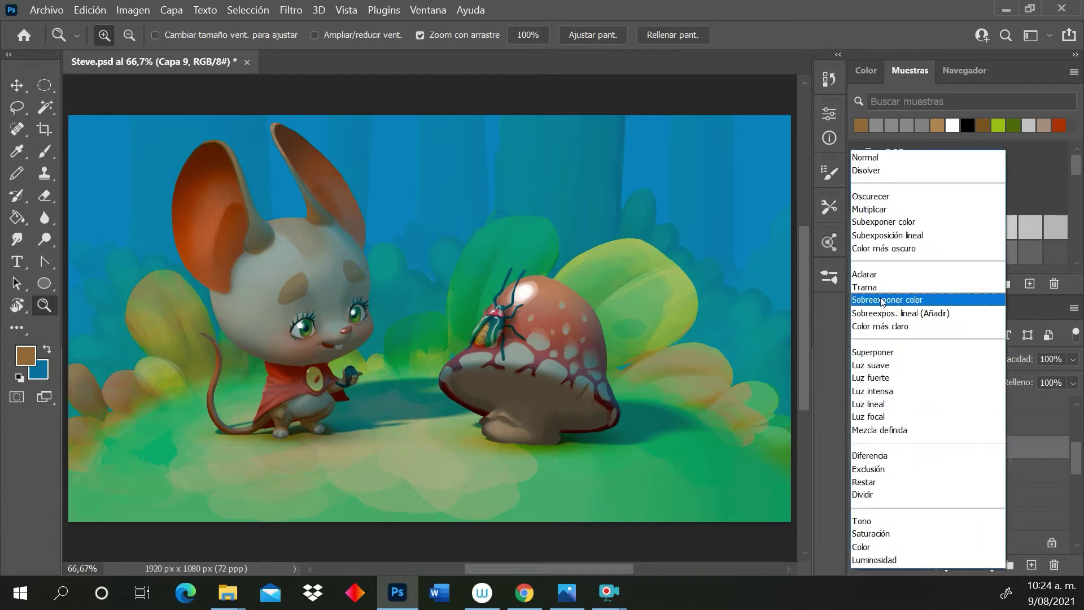
{"action": "left_click", "coordinate": [877, 275]}
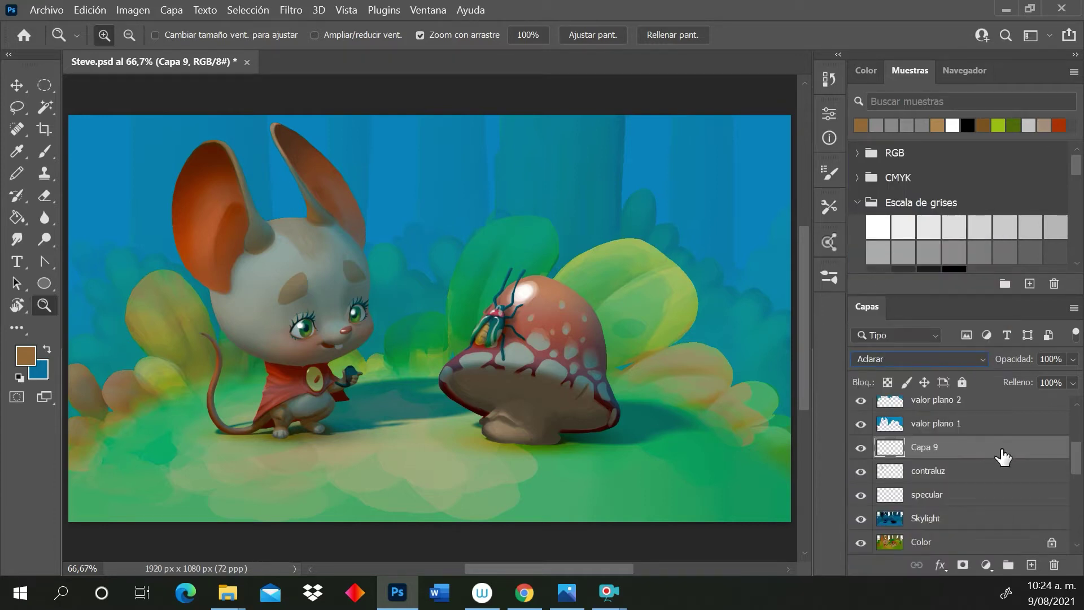
Load the outline of the Amanita layer in the volumen group as a selection, keeping Capa 9 as the active layer
{"action": "mouse_move", "coordinate": [1076, 460]}
{"action": "left_mouse_down"}
{"action": "mouse_move", "coordinate": [1078, 495]}
{"action": "mouse_move", "coordinate": [1078, 472]}
{"action": "left_mouse_up"}
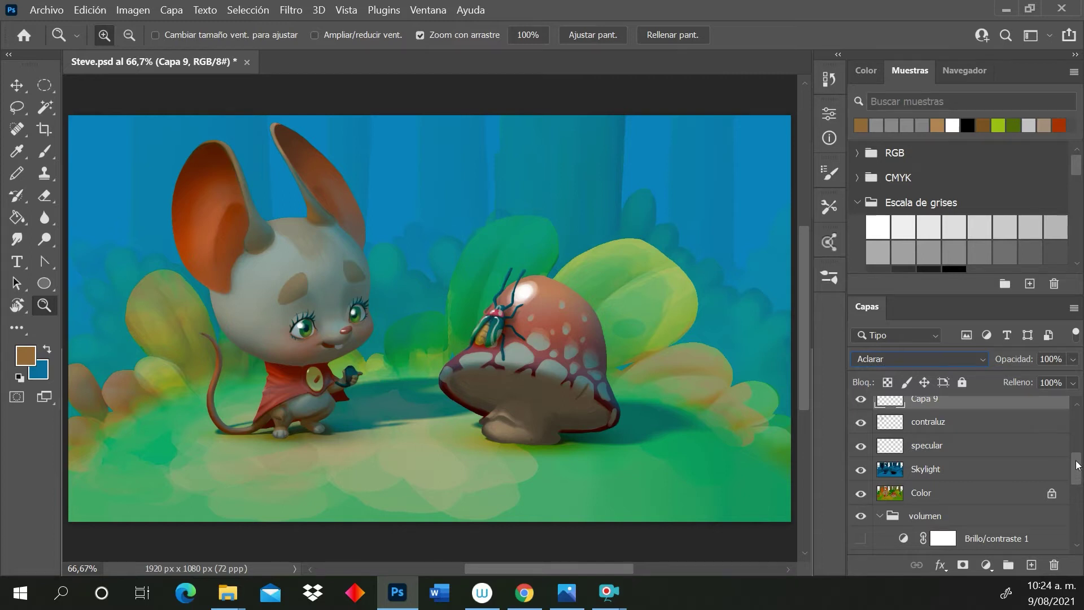
{"action": "left_click_drag", "start_coordinate": [1077, 465], "coordinate": [1055, 481]}
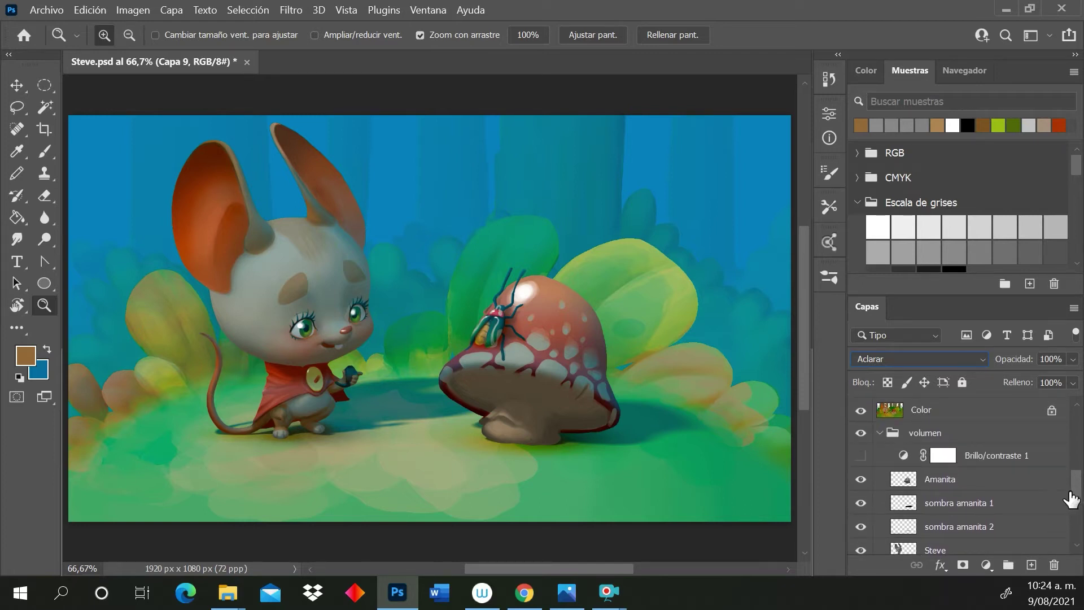
{"action": "scroll", "coordinate": [1076, 499], "scroll_direction": "down", "scroll_amount": 2}
{"action": "scroll", "coordinate": [1079, 505], "scroll_direction": "up", "scroll_amount": 3}
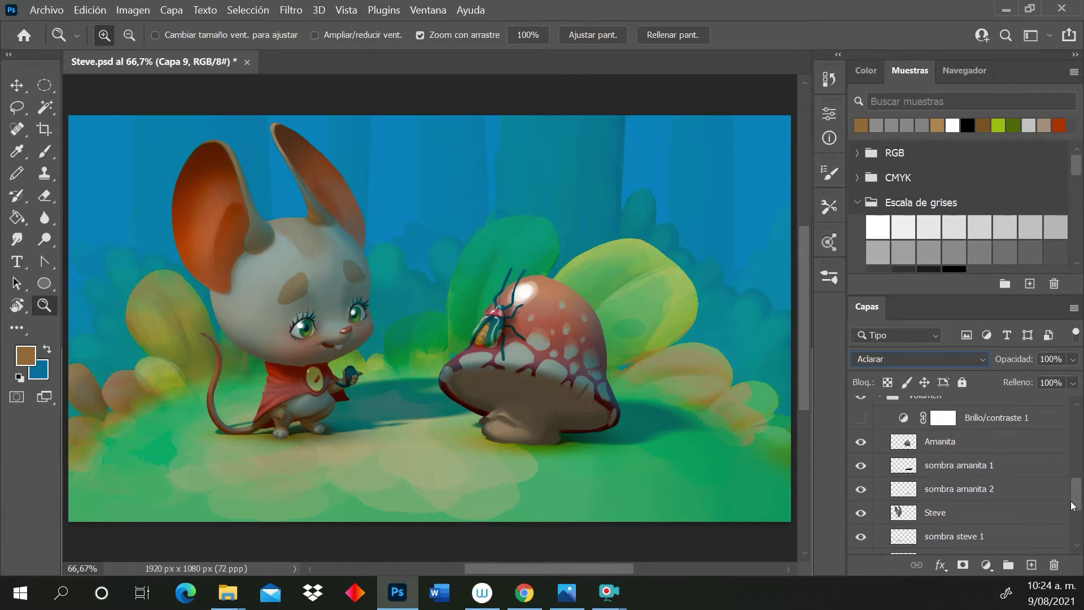
{"action": "scroll", "coordinate": [1079, 473], "scroll_direction": "up", "scroll_amount": 3}
{"action": "scroll", "coordinate": [912, 492], "scroll_direction": "down", "scroll_amount": 3}
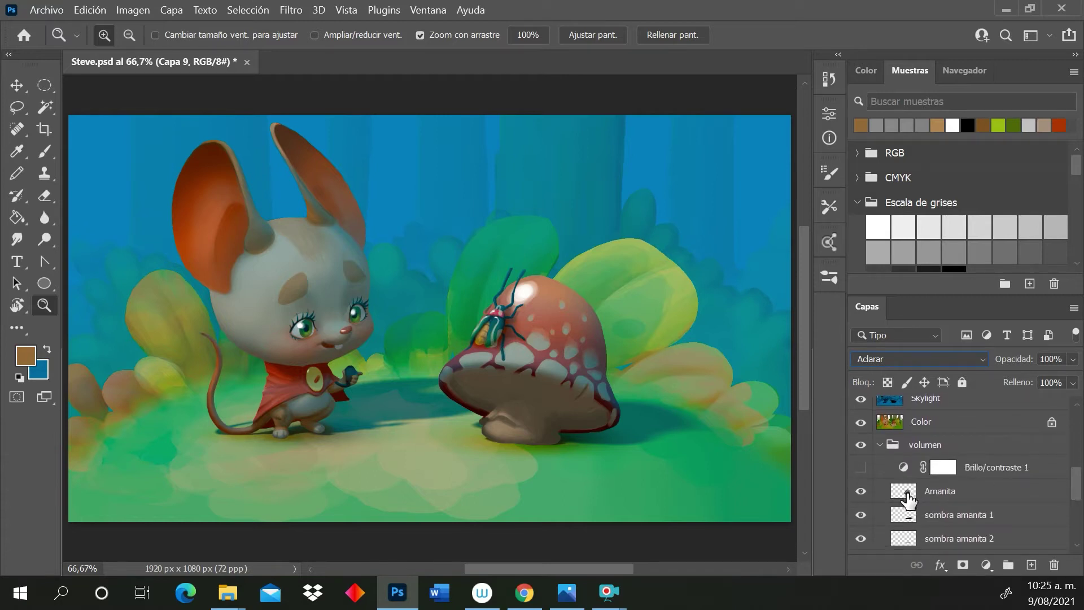
{"action": "left_click", "coordinate": [904, 491], "text": "ctrl"}
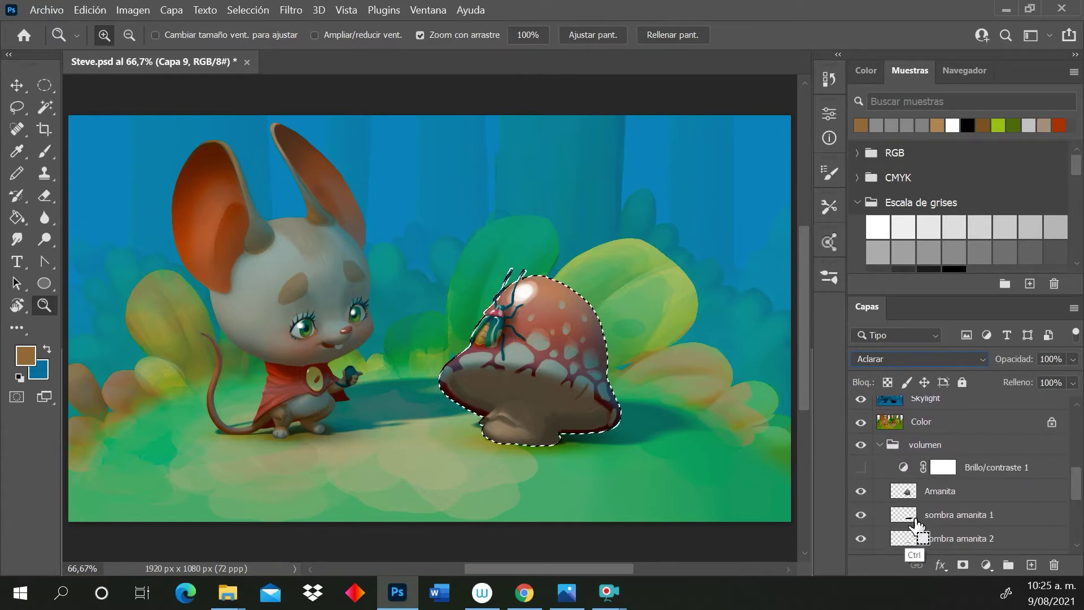
{"action": "scroll", "coordinate": [1077, 491], "scroll_direction": "up", "scroll_amount": 4}
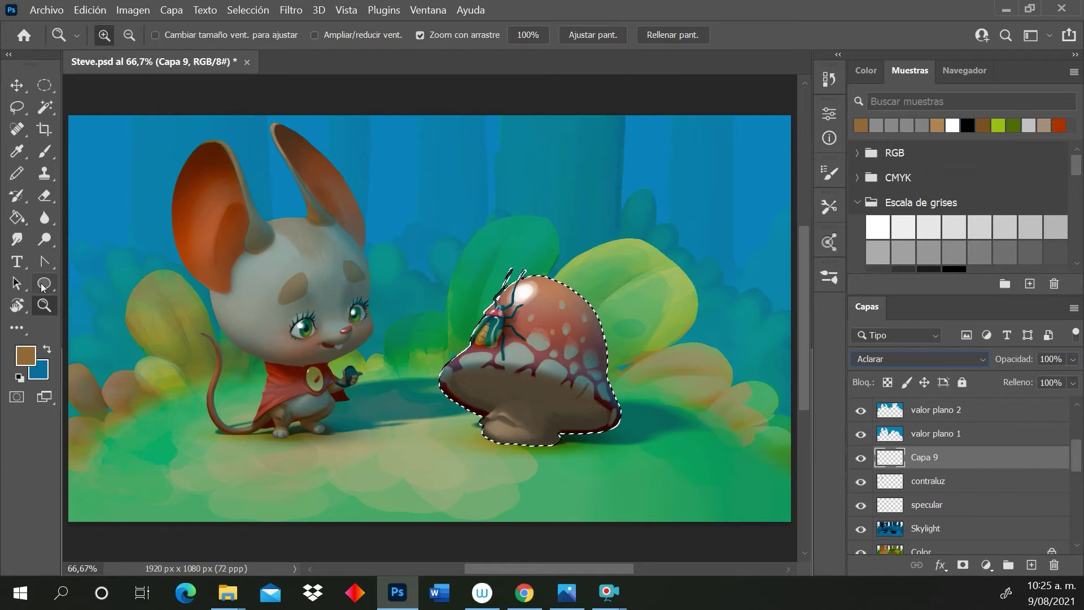
Sample olive from the ground beside the mushroom and dab it on the stem's base with a soft 14 px brush
{"action": "left_click", "coordinate": [45, 151]}
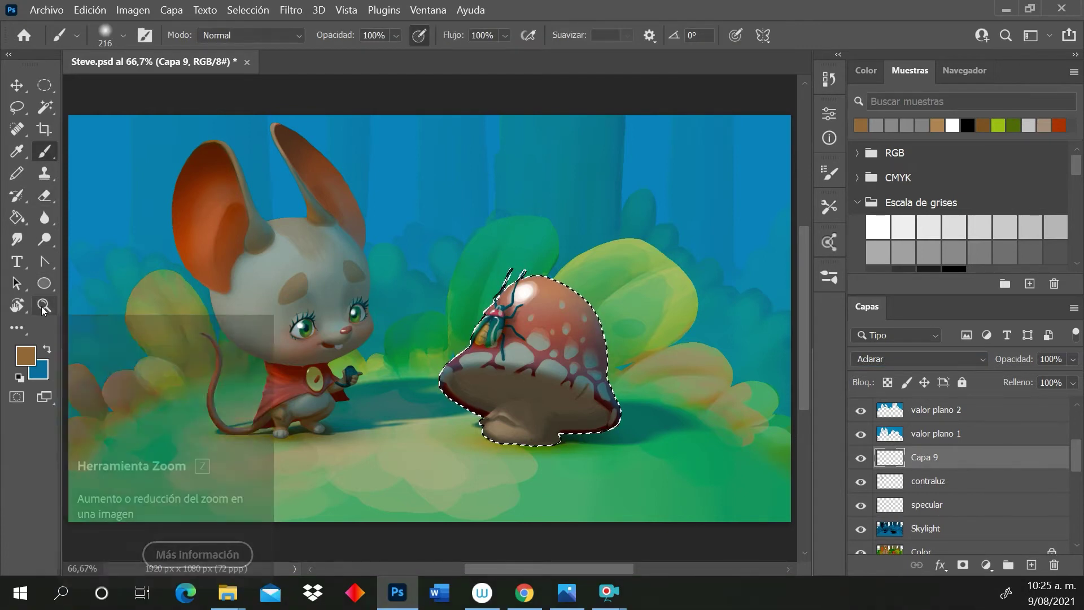
{"action": "key", "text": "ctrl+space"}
{"action": "left_click_drag", "start_coordinate": [534, 391], "coordinate": [576, 395]}
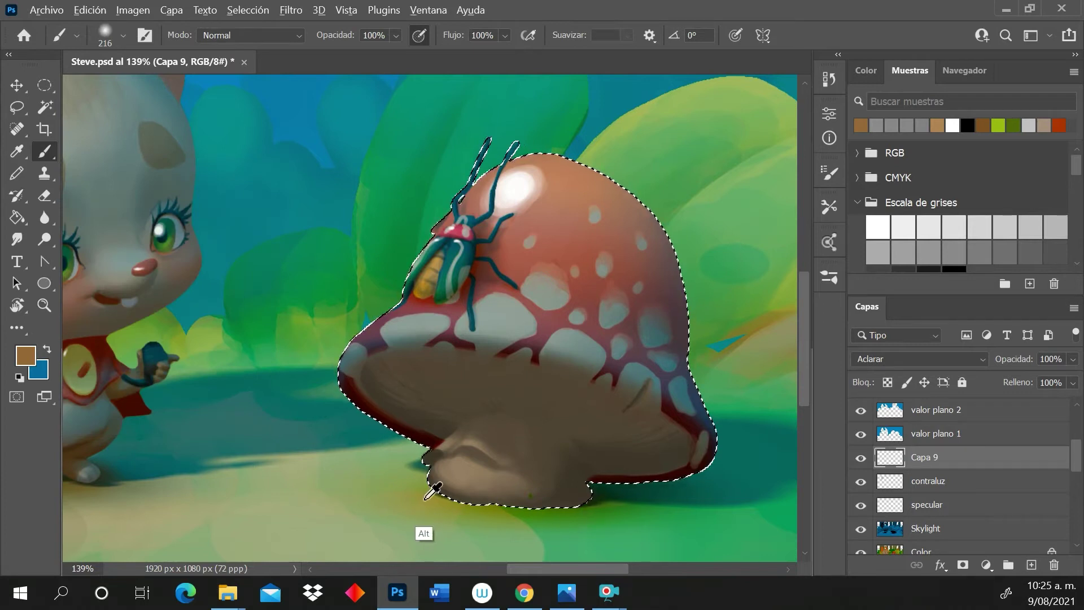
{"action": "left_click", "coordinate": [432, 525], "text": "alt"}
{"action": "right_click", "coordinate": [456, 446]}
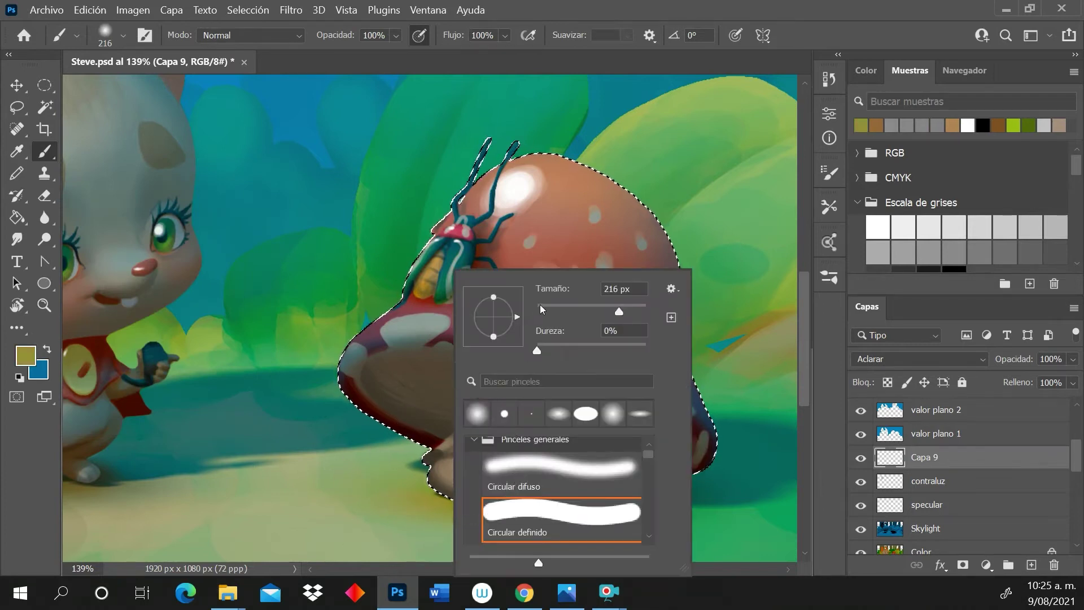
{"action": "left_click", "coordinate": [540, 306]}
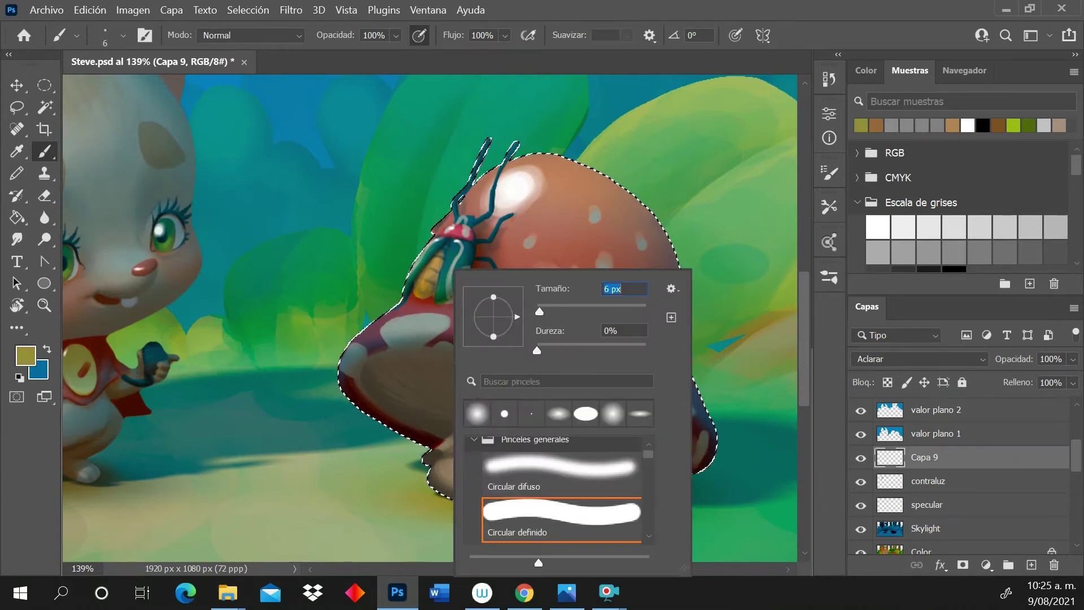
{"action": "left_click", "coordinate": [544, 310]}
{"action": "left_click", "coordinate": [424, 498]}
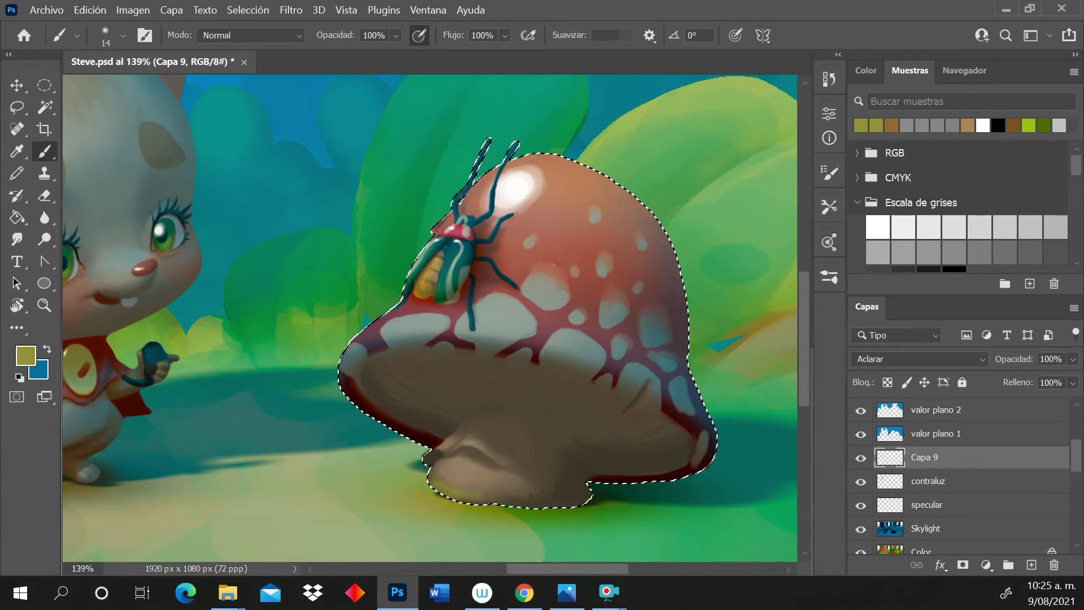
Paint reflected ground light along the bottom edge of the mushroom's stem, sampling green and olive tones from the nearby grass
{"action": "left_click", "coordinate": [520, 500], "text": "alt"}
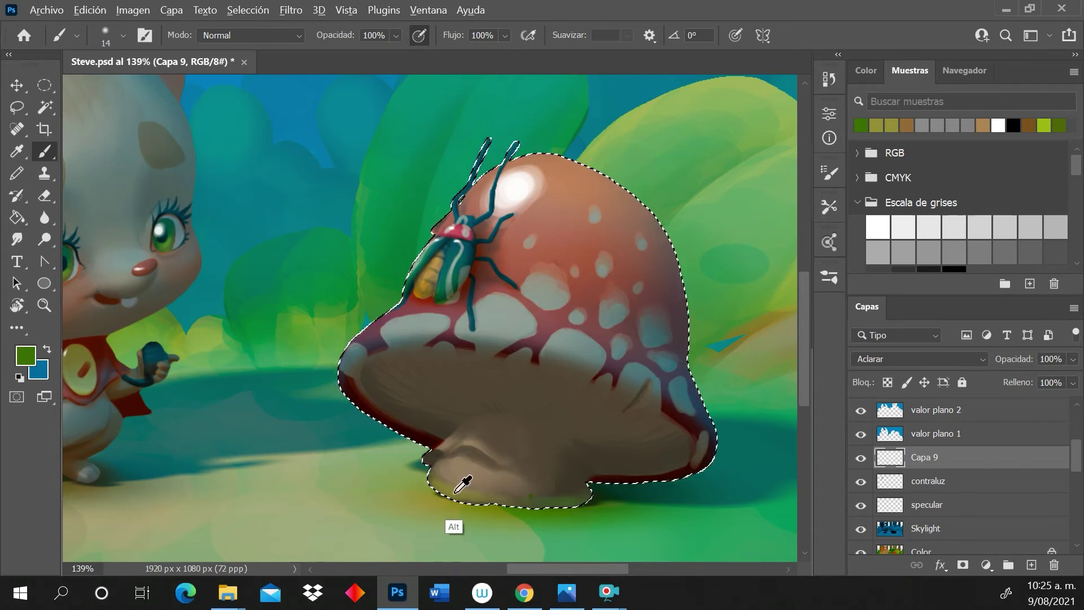
{"action": "left_click", "coordinate": [455, 521], "text": "alt"}
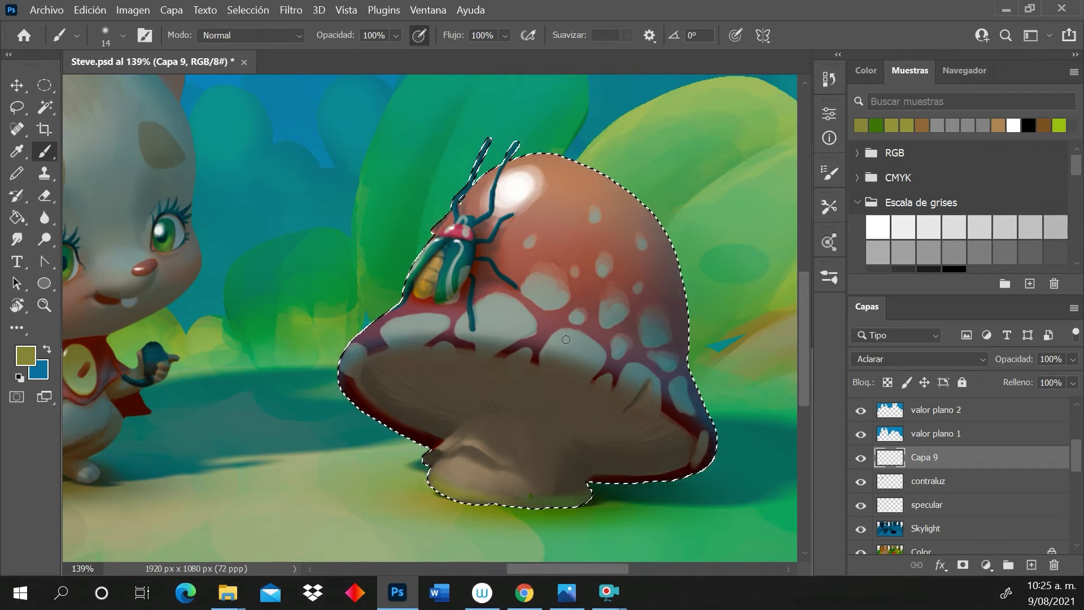
{"action": "left_click", "coordinate": [456, 502], "text": "alt"}
{"action": "left_click_drag", "start_coordinate": [457, 499], "coordinate": [480, 502]}
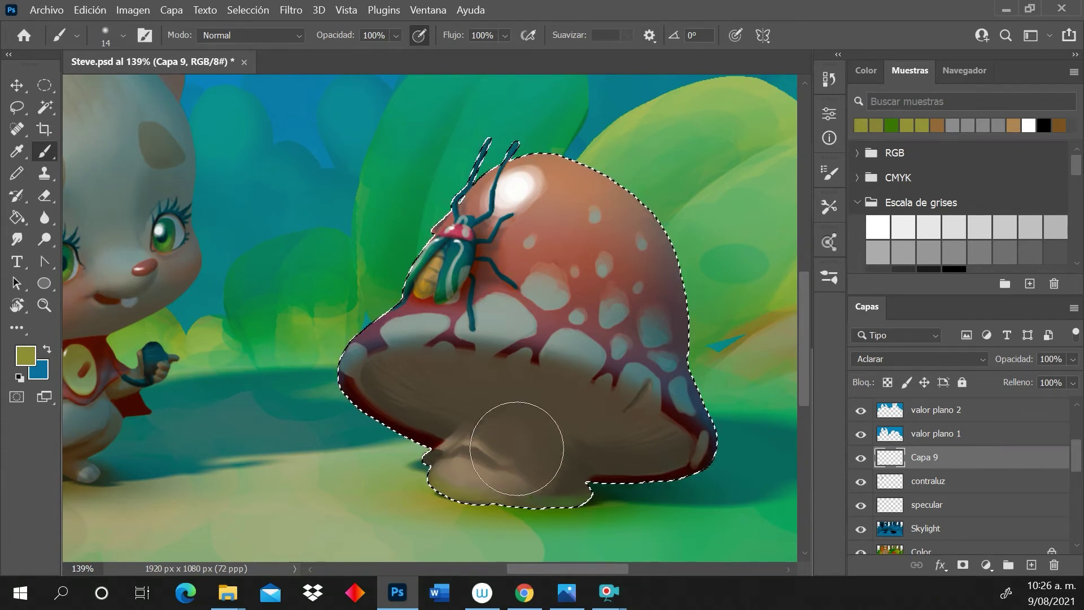
{"action": "left_click", "coordinate": [442, 503], "text": "alt"}
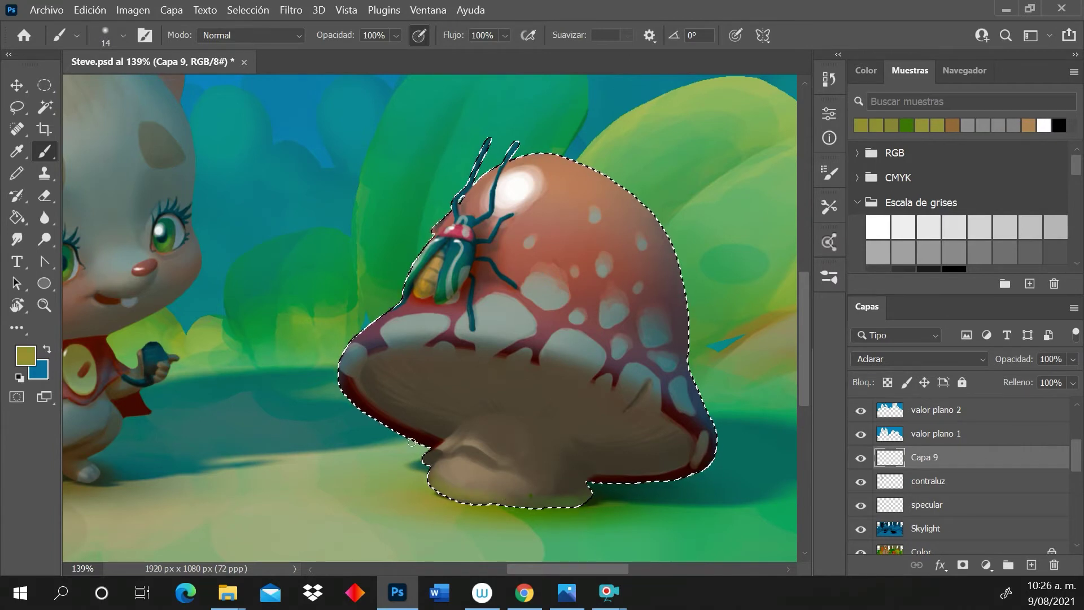
Paint a pale green reflection on the cap's lower left rim and set the eraser to 21 px with 100% hardness
{"action": "left_click", "coordinate": [408, 485], "text": "alt"}
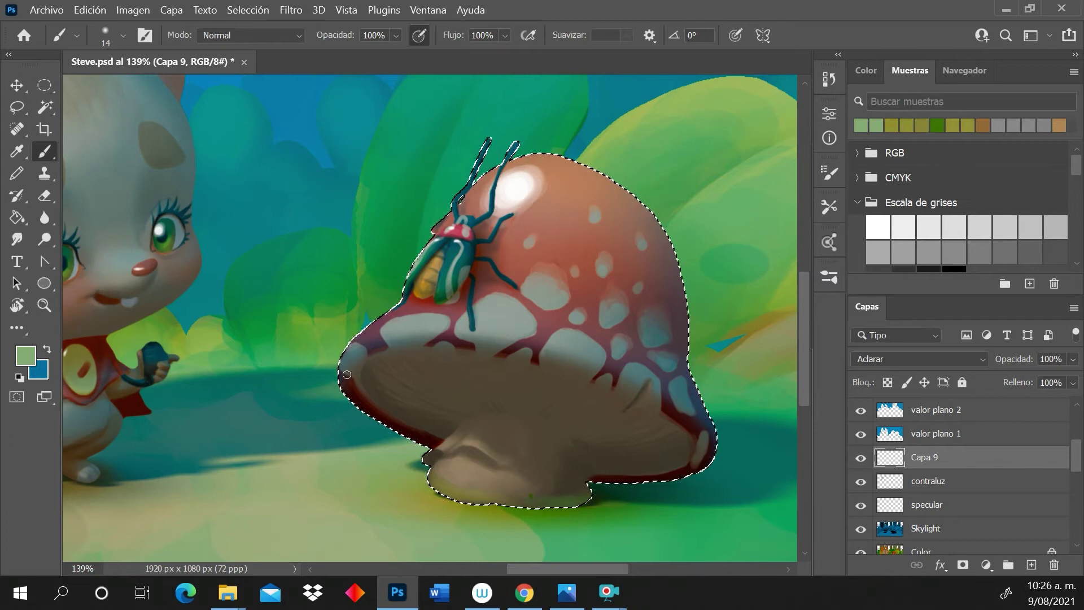
{"action": "left_click_drag", "start_coordinate": [346, 375], "coordinate": [372, 411]}
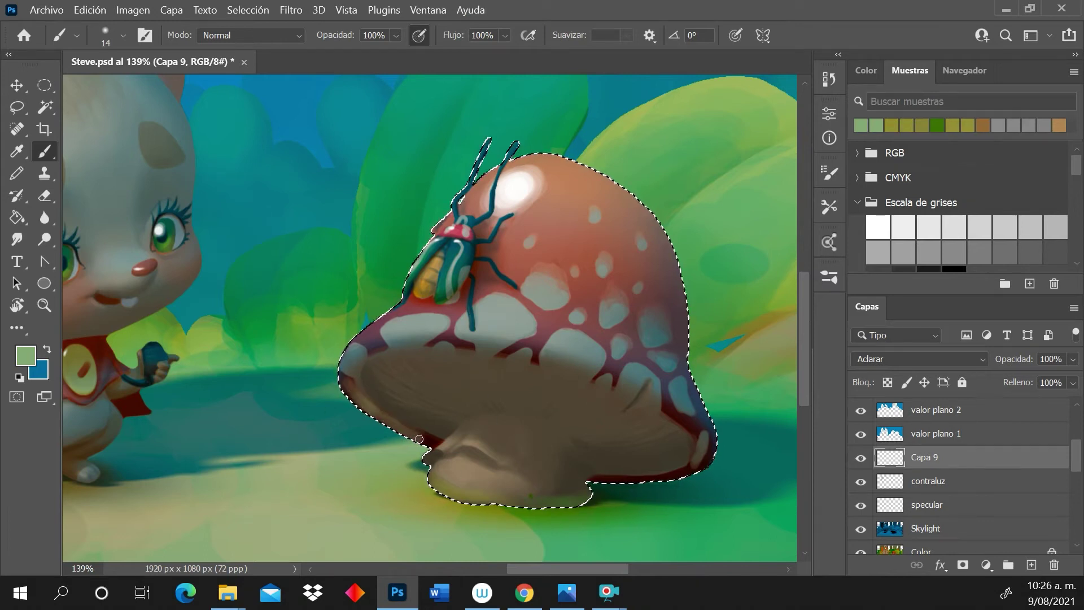
{"action": "key", "text": "e"}
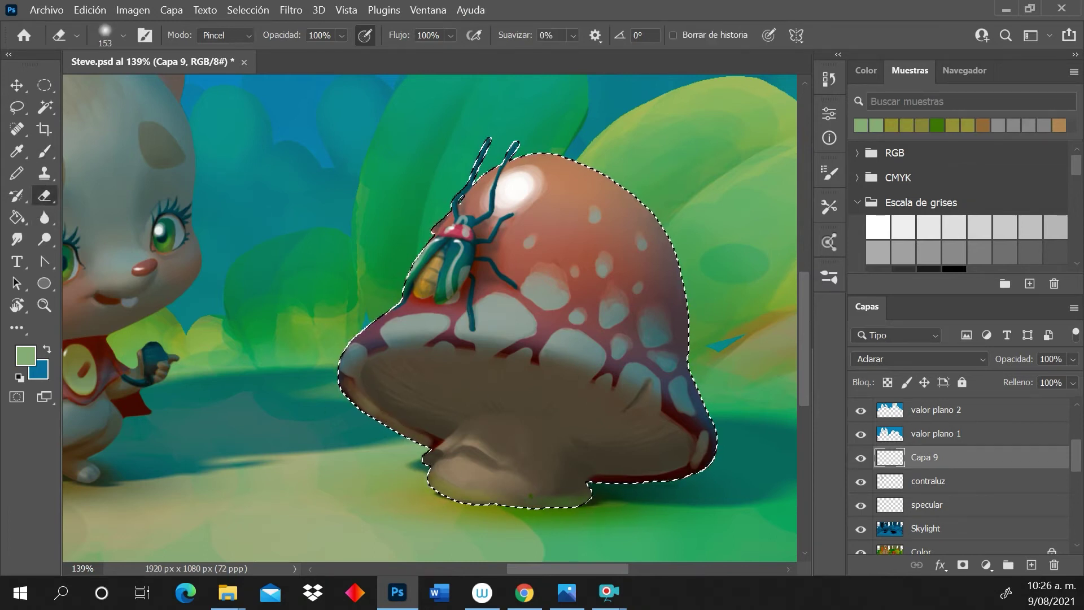
{"action": "right_click", "coordinate": [657, 317]}
{"action": "left_click_drag", "start_coordinate": [669, 310], "coordinate": [653, 310]}
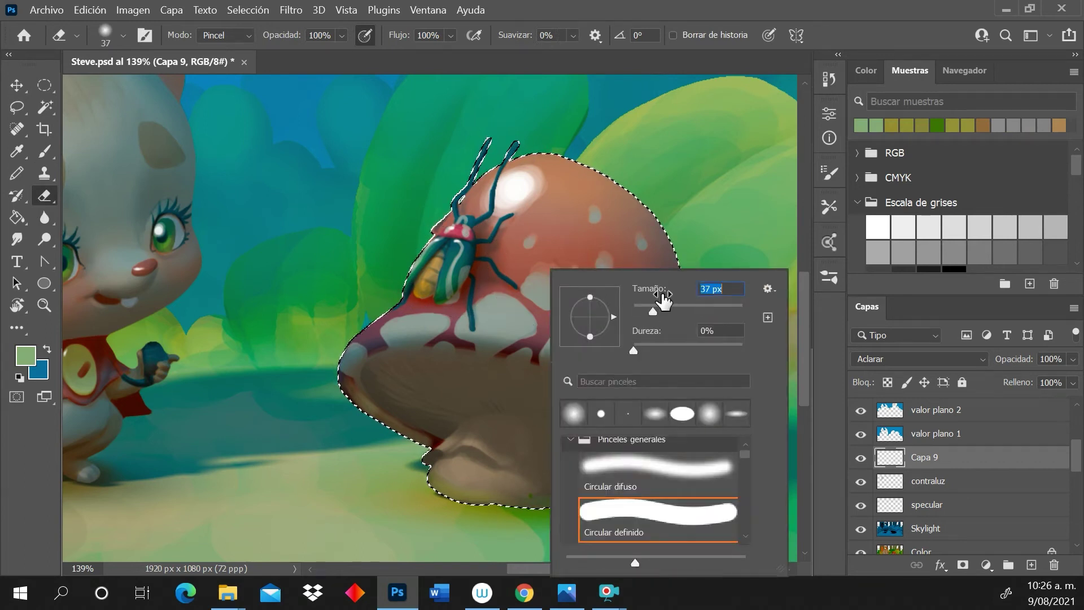
{"action": "left_click", "coordinate": [740, 344]}
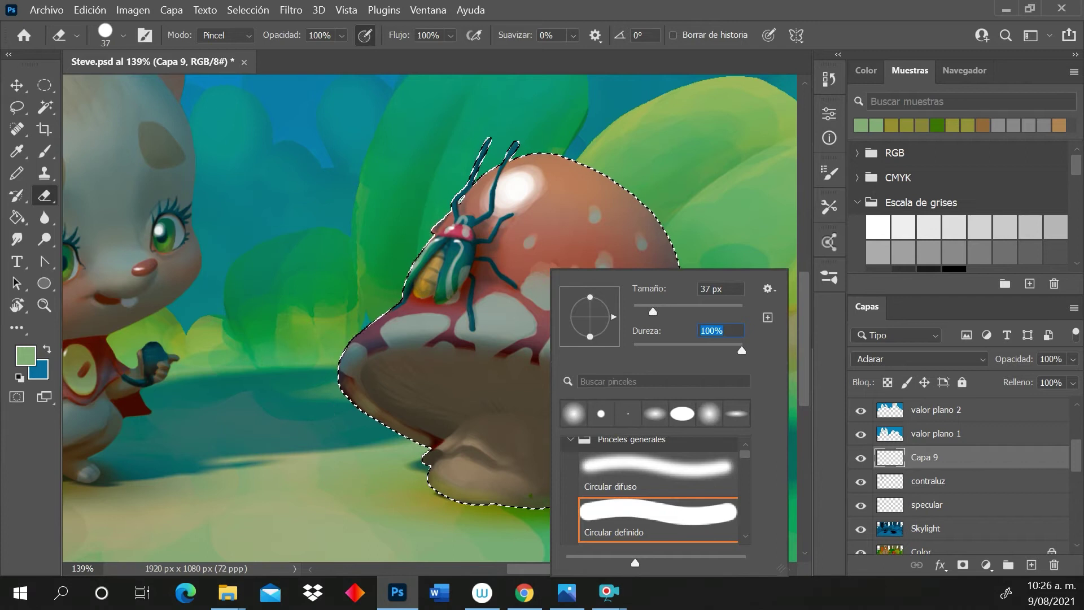
{"action": "left_click_drag", "start_coordinate": [652, 311], "coordinate": [647, 311]}
{"action": "key", "text": "Return"}
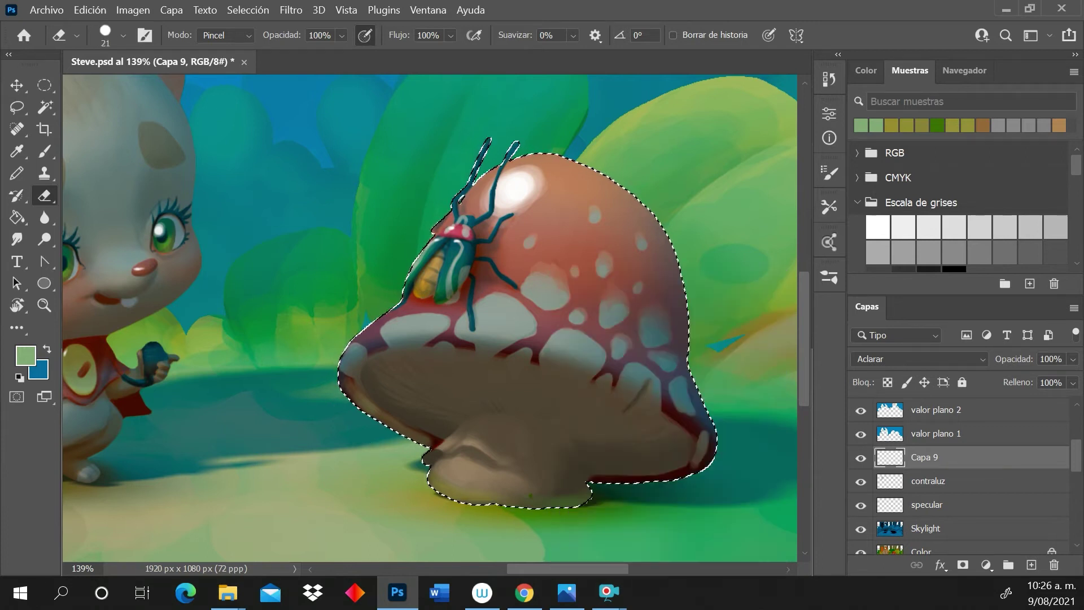
Brush pale green, teal and dark green reflections along the cap's lower left and right rims, sampling them from the ground and shadows
{"action": "left_click", "coordinate": [45, 151]}
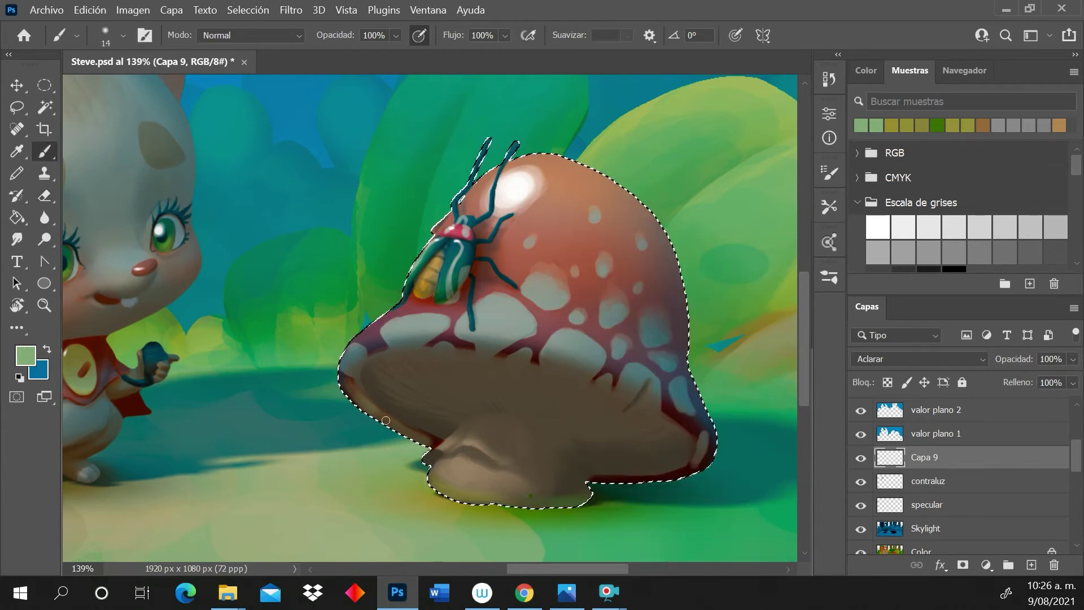
{"action": "left_click", "coordinate": [411, 482]}
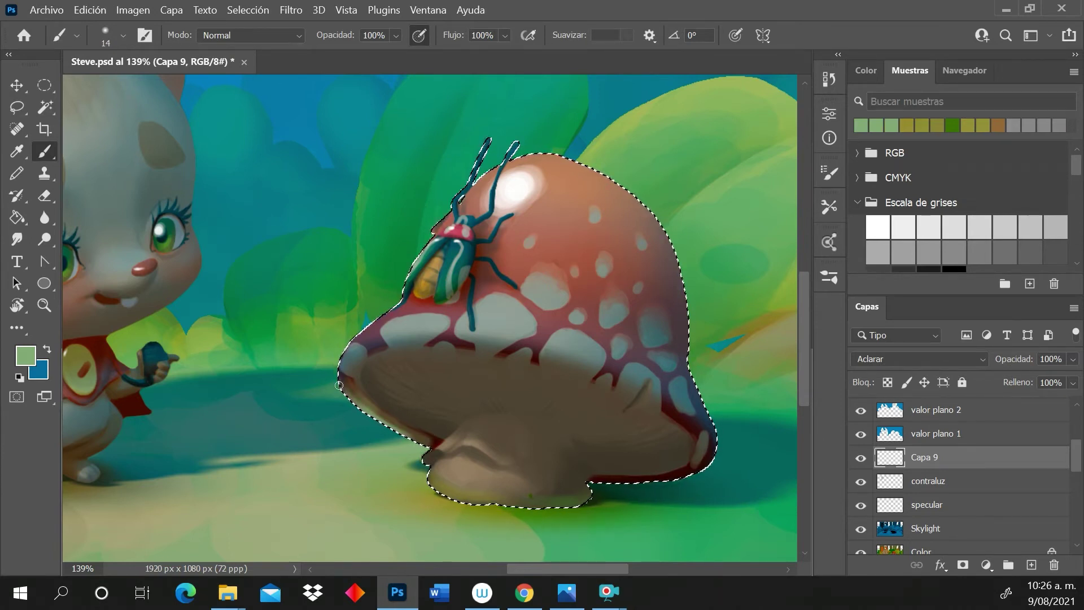
{"action": "left_click", "coordinate": [403, 431], "text": "alt"}
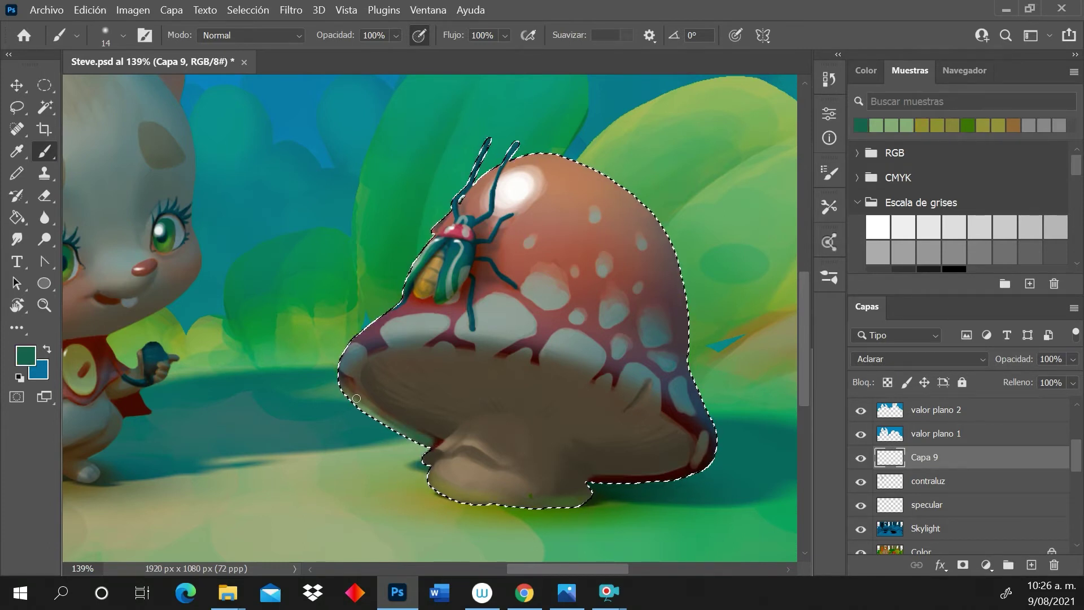
{"action": "left_click", "coordinate": [397, 483], "text": "alt"}
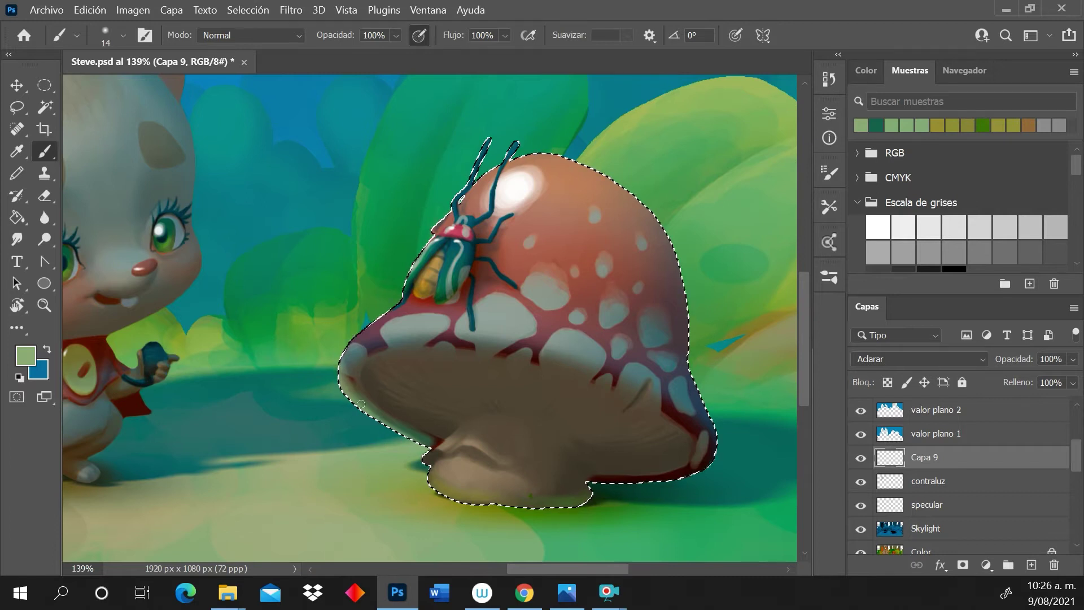
{"action": "left_click", "coordinate": [390, 429], "text": "alt"}
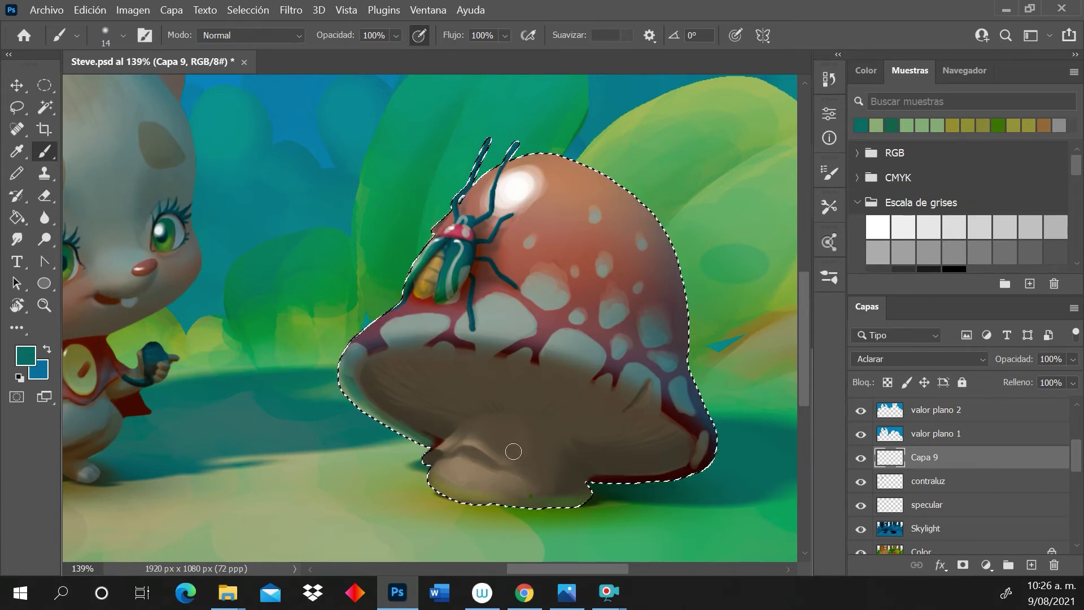
{"action": "left_click", "coordinate": [684, 522], "text": "alt"}
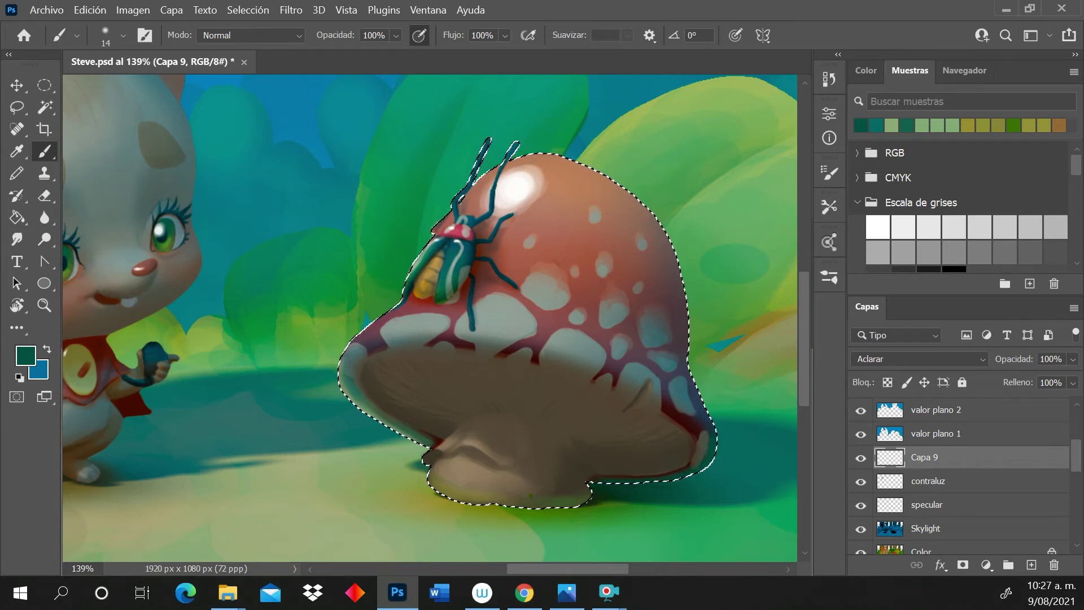
Brush soft green foliage light along the cap's right edge at 40 px, sampling greens and olive from the surrounding plants
{"action": "key", "text": "alt"}
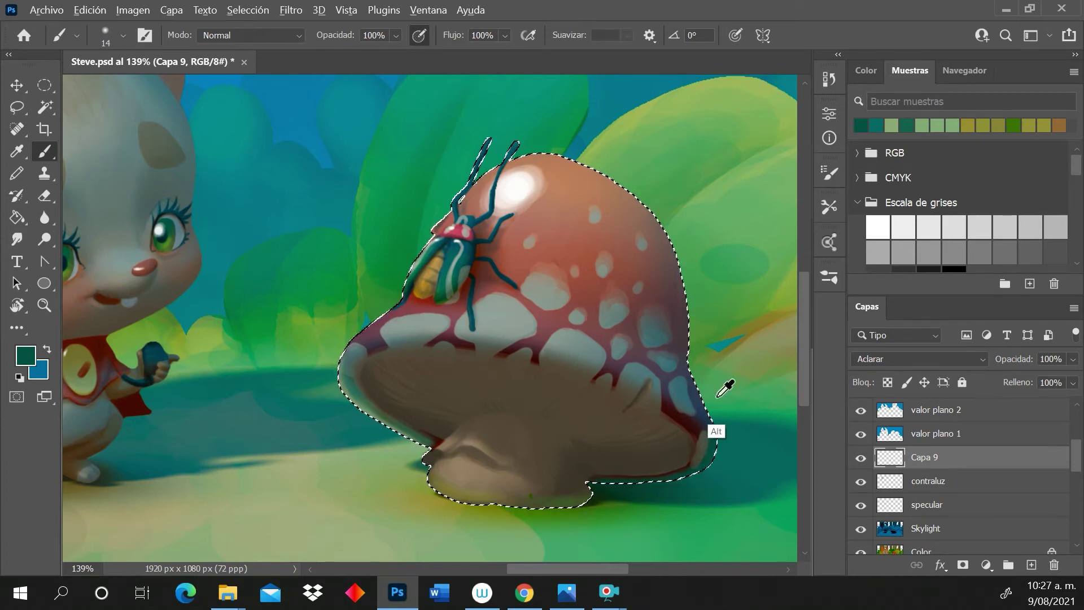
{"action": "left_click", "coordinate": [721, 332], "text": "alt"}
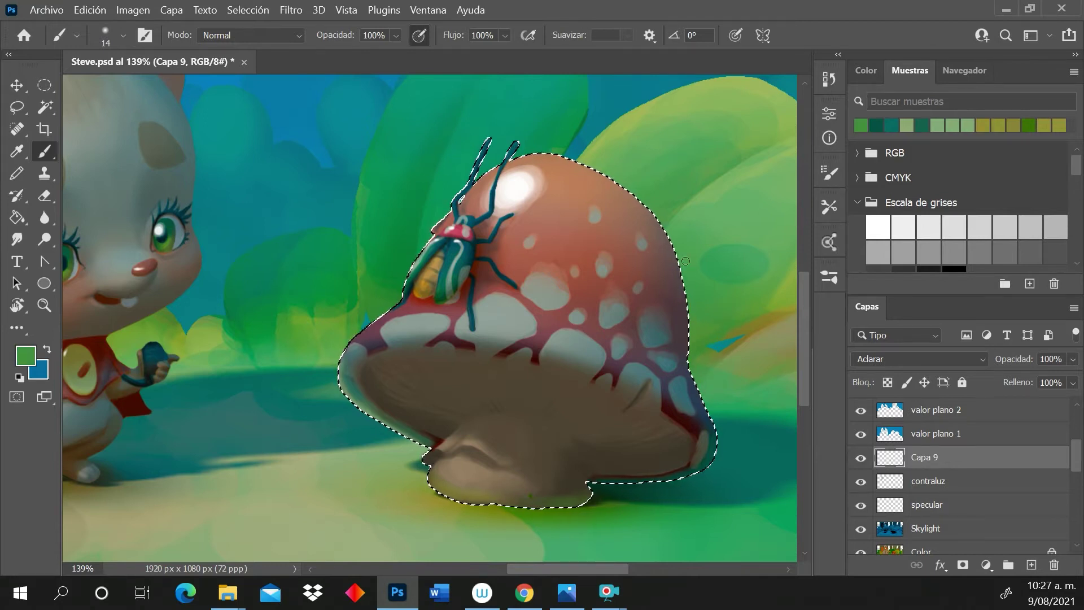
{"action": "left_click_drag", "start_coordinate": [573, 568], "coordinate": [617, 569]}
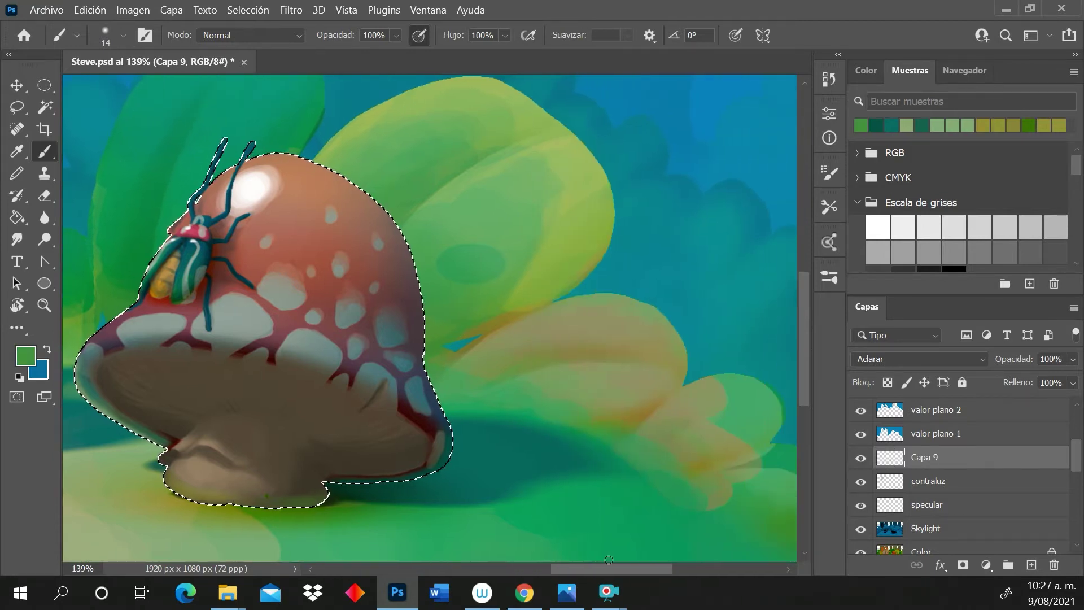
{"action": "key", "text": "alt"}
{"action": "left_click", "coordinate": [461, 389], "text": "alt"}
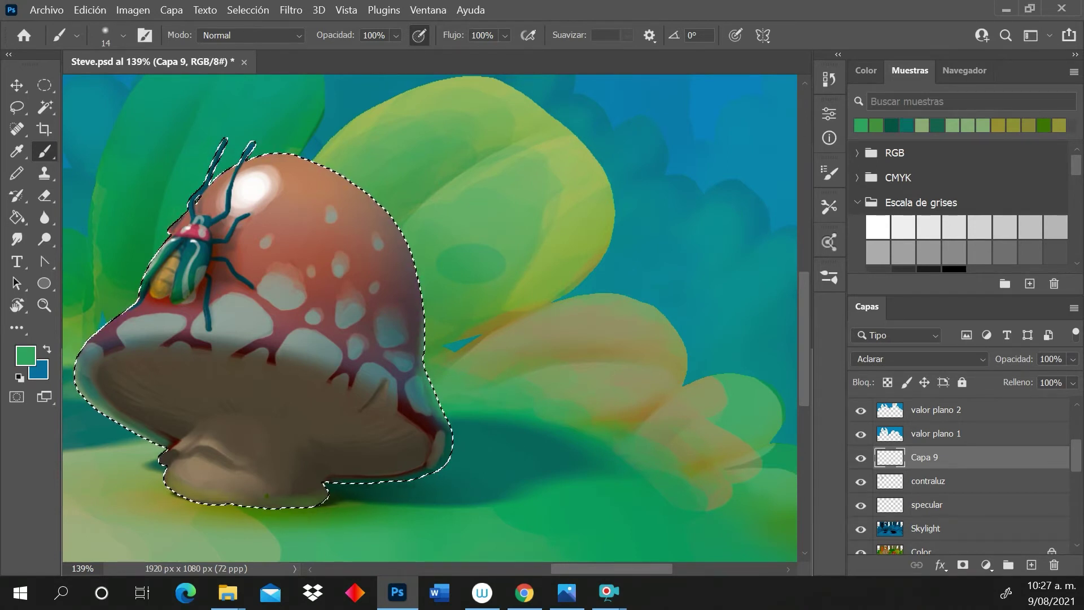
{"action": "right_click", "coordinate": [419, 244]}
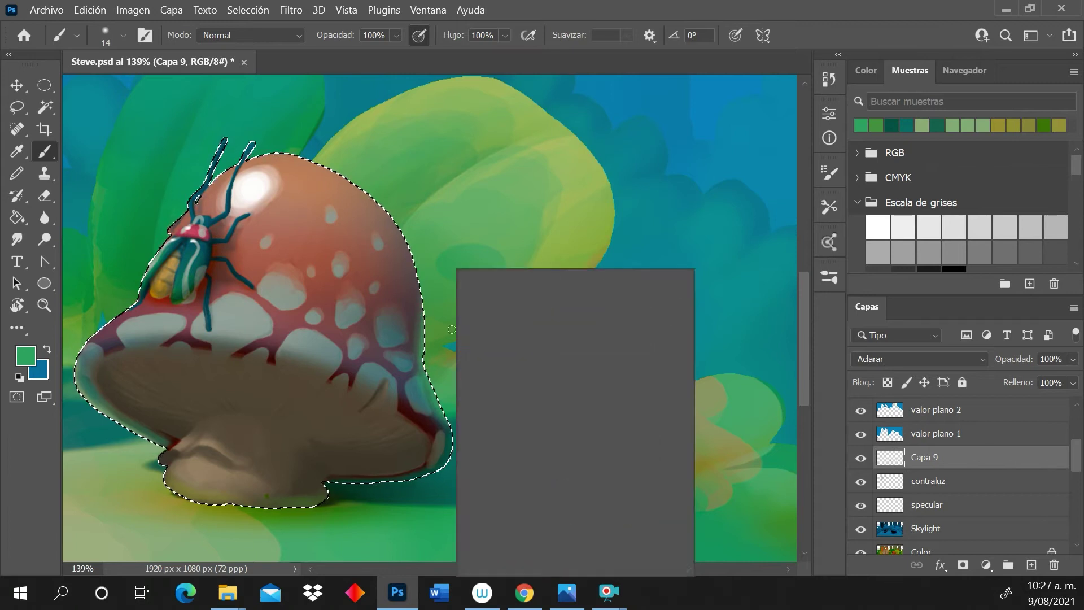
{"action": "left_click_drag", "start_coordinate": [551, 311], "coordinate": [561, 311]}
{"action": "key", "text": "Return"}
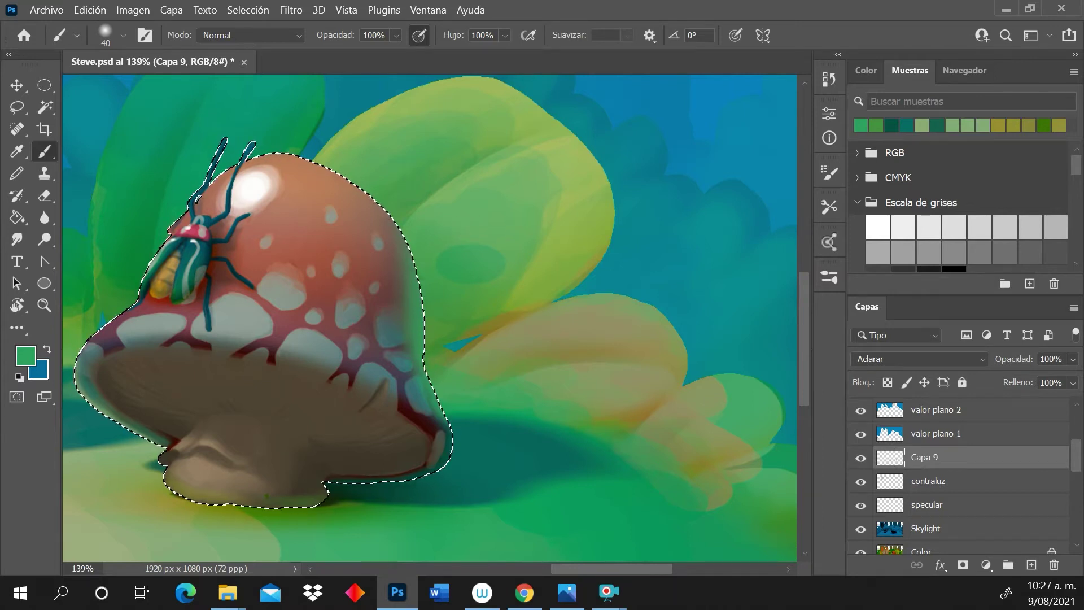
{"action": "left_click", "coordinate": [503, 371], "text": "alt"}
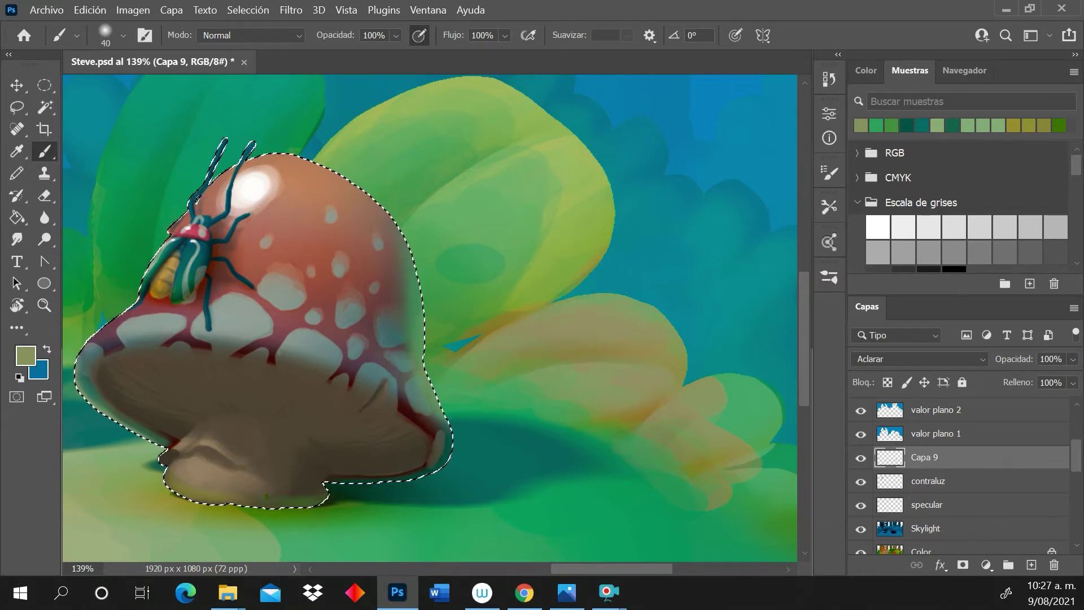
{"action": "left_click", "coordinate": [464, 302], "text": "alt"}
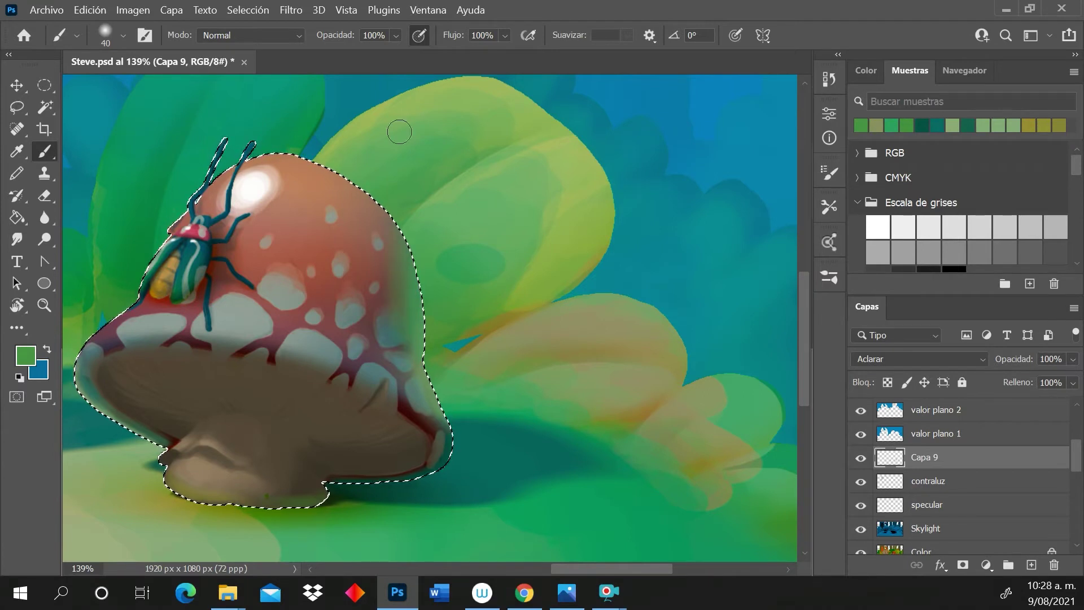
Sample reddish brown from the cap beside the beetle and paint soft reflections on the beetle with a 7 px brush
{"action": "left_click_drag", "start_coordinate": [577, 567], "coordinate": [545, 561]}
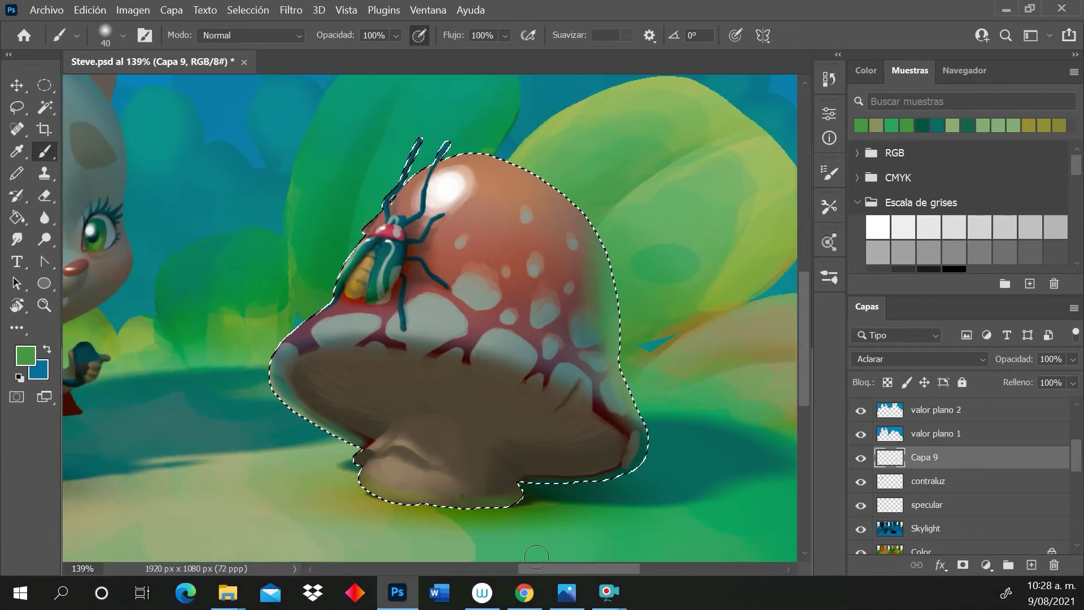
{"action": "left_click", "coordinate": [416, 284], "text": "alt"}
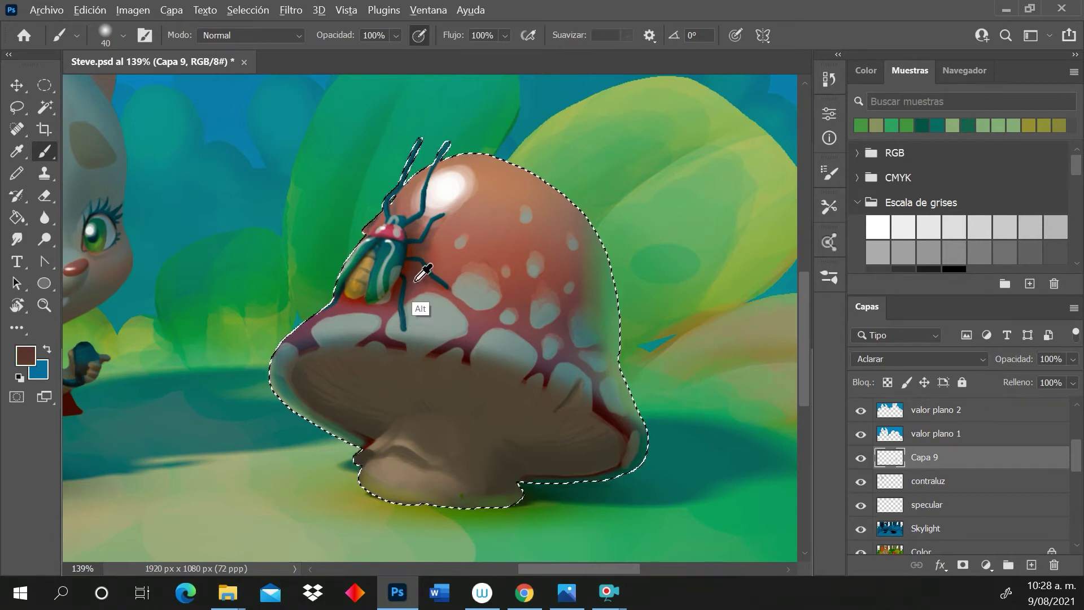
{"action": "right_click", "coordinate": [410, 272]}
{"action": "left_click", "coordinate": [497, 310]}
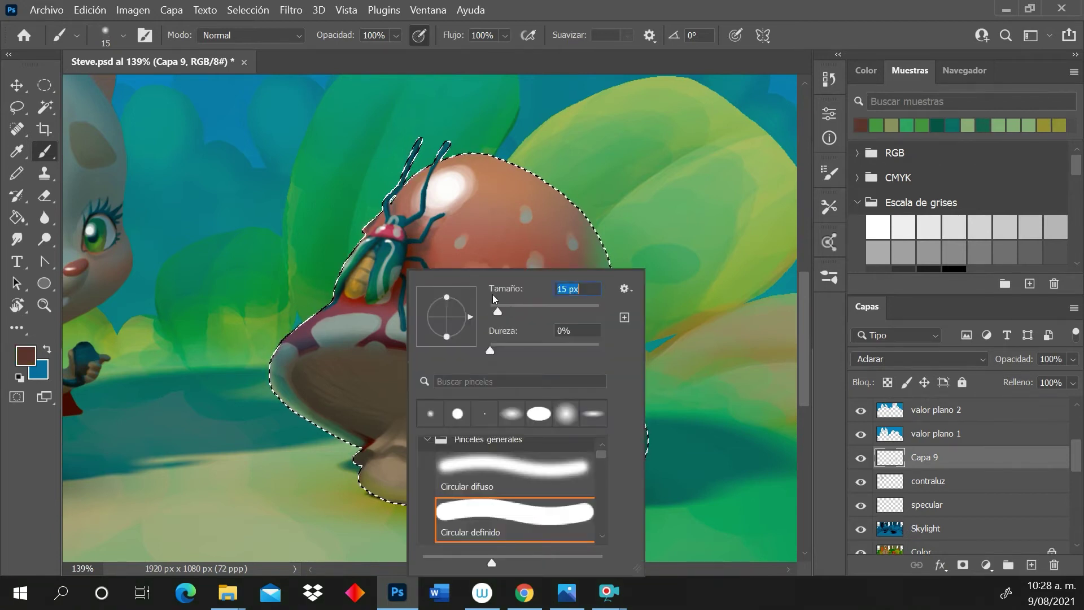
{"action": "left_click", "coordinate": [494, 310]}
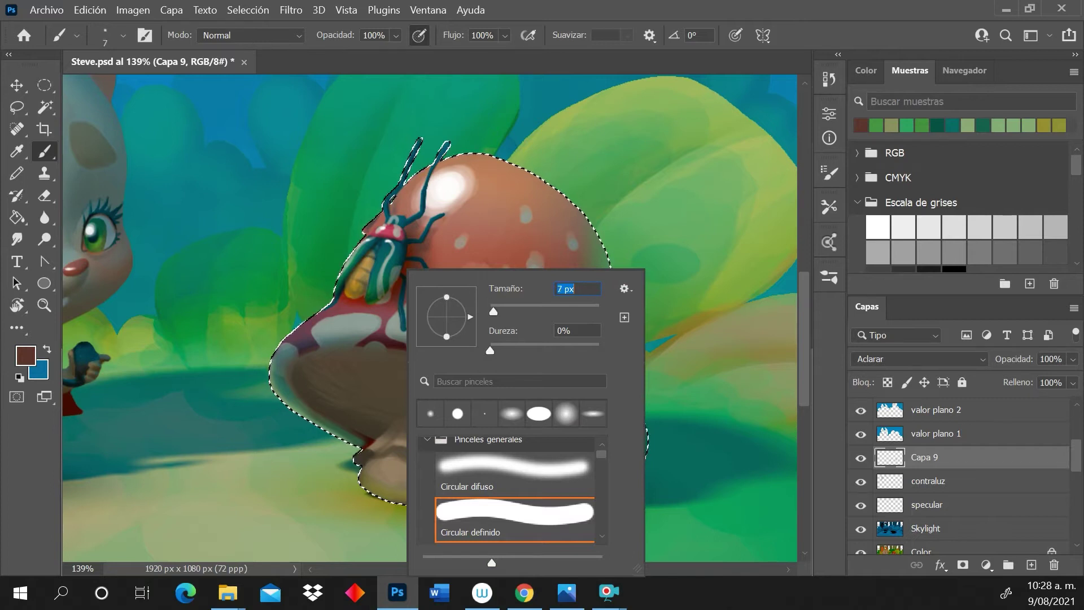
{"action": "left_click", "coordinate": [370, 303]}
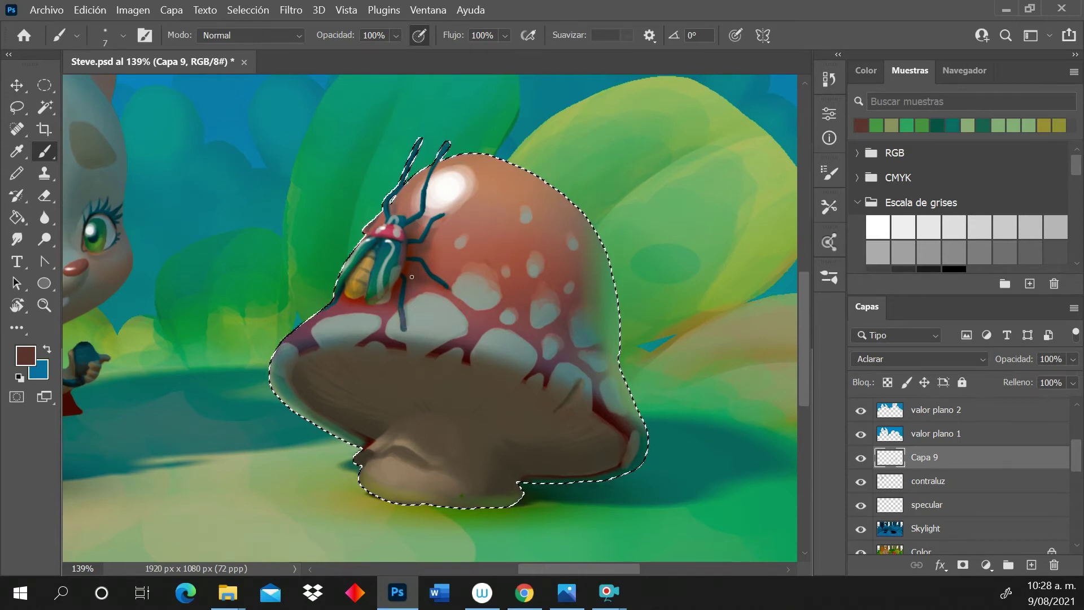
Tint the beetle's lower leg and belly with reflected light, sampling grey, reddish brown and ochre from the cap and beetle
{"action": "left_click", "coordinate": [413, 313], "text": "alt"}
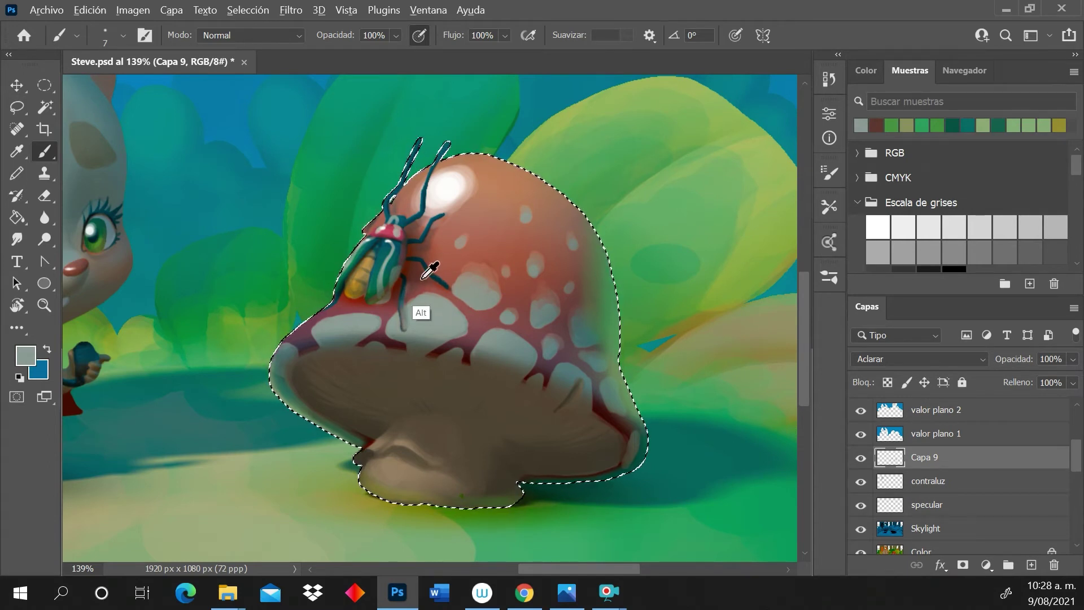
{"action": "left_click", "coordinate": [405, 297], "text": "alt"}
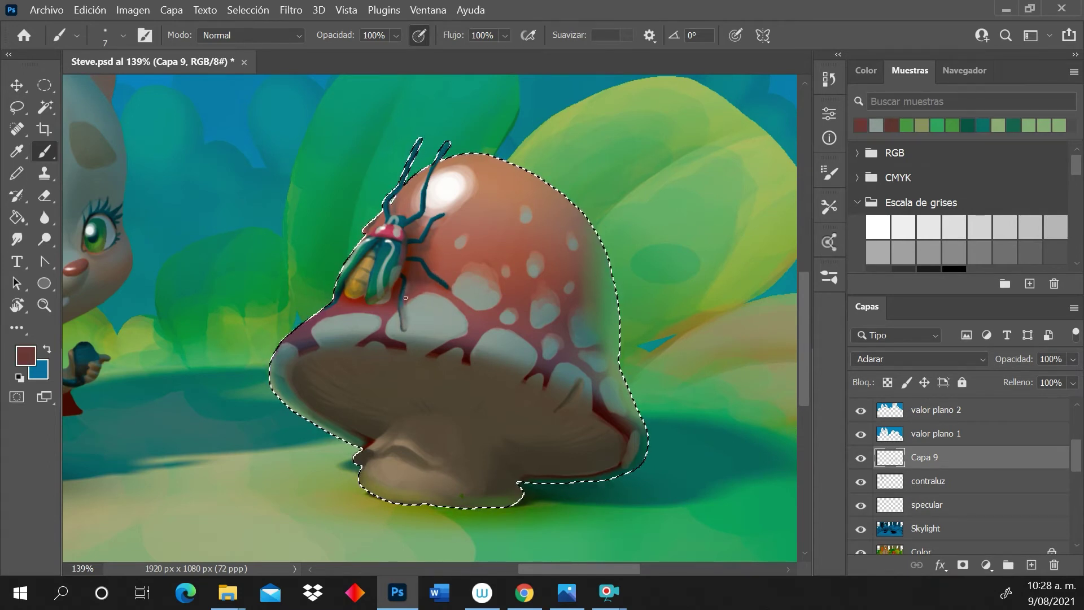
{"action": "left_click", "coordinate": [350, 288], "text": "alt"}
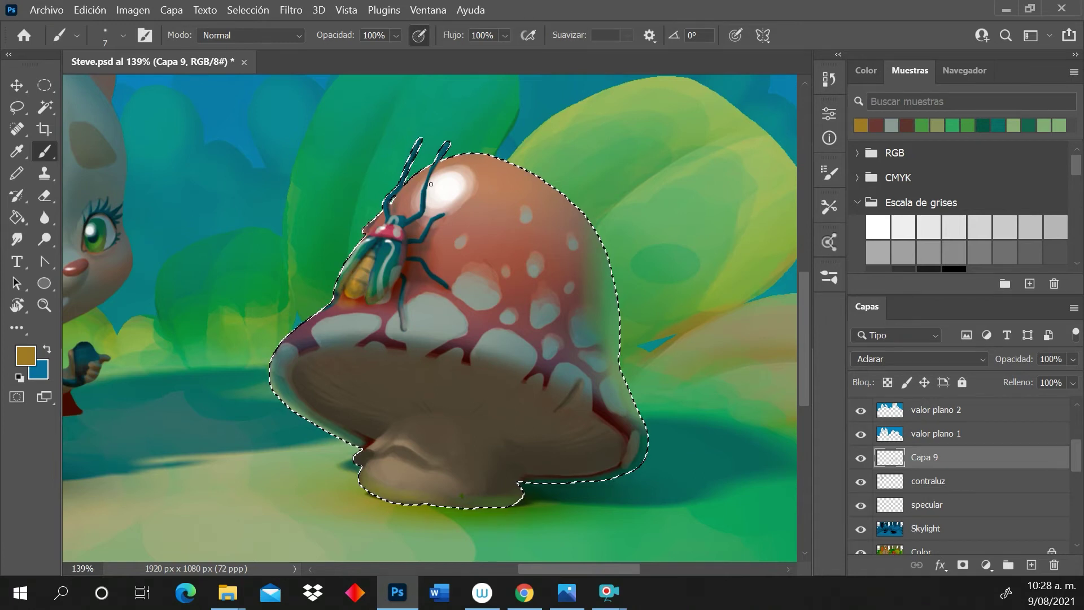
{"action": "left_click", "coordinate": [363, 314], "text": "alt"}
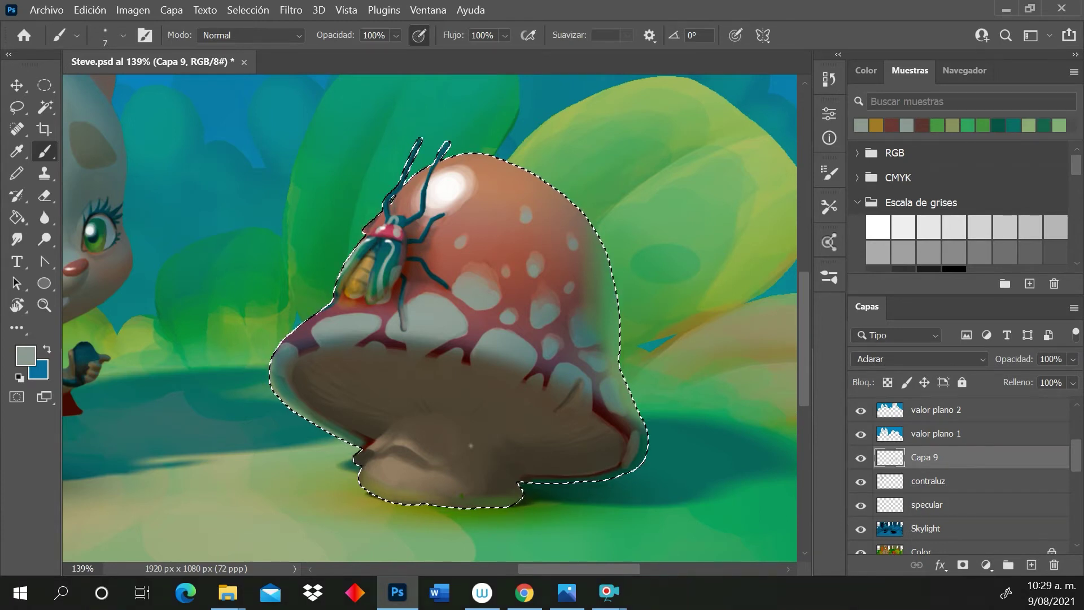
Paint fine gill reflections under the cap, pale green at its lower left and dark green right of the stem, sampling the ground and shadow
{"action": "left_click", "coordinate": [340, 450], "text": "alt"}
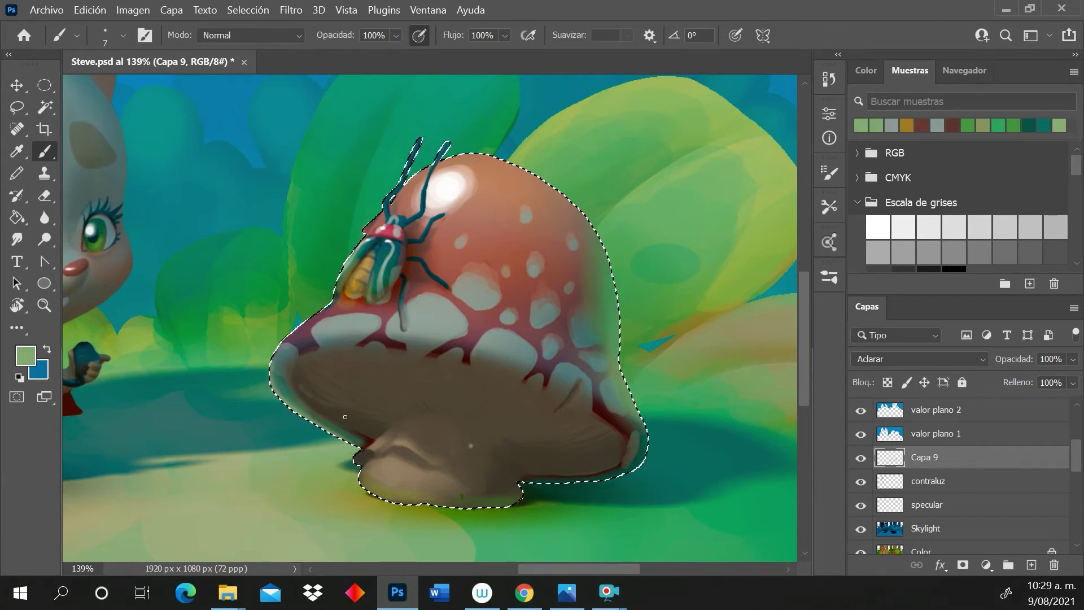
{"action": "left_click", "coordinate": [342, 466], "text": "alt"}
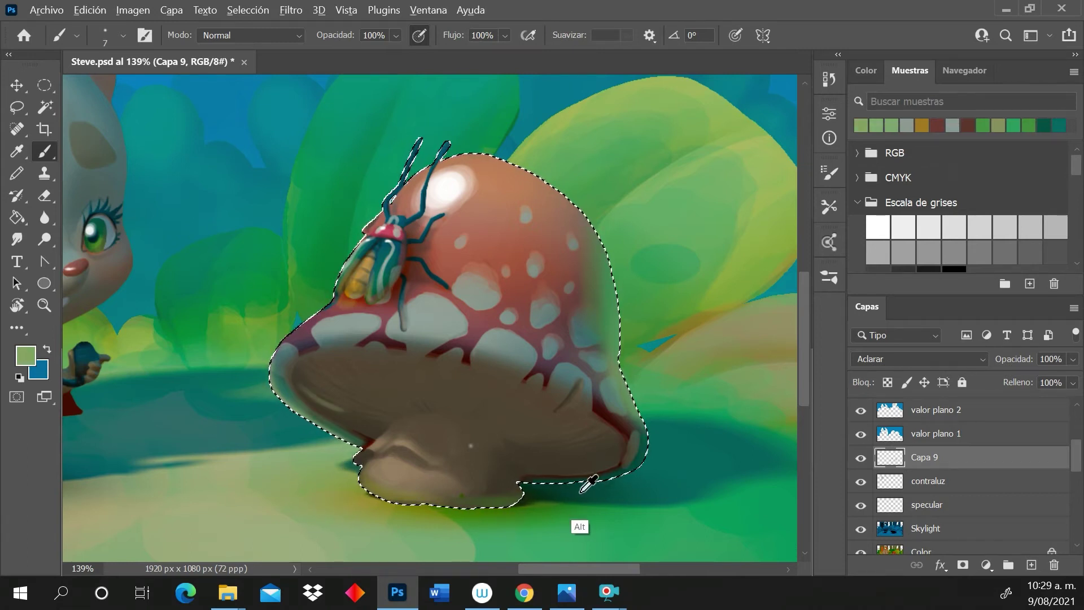
{"action": "left_click", "coordinate": [527, 472], "text": "alt"}
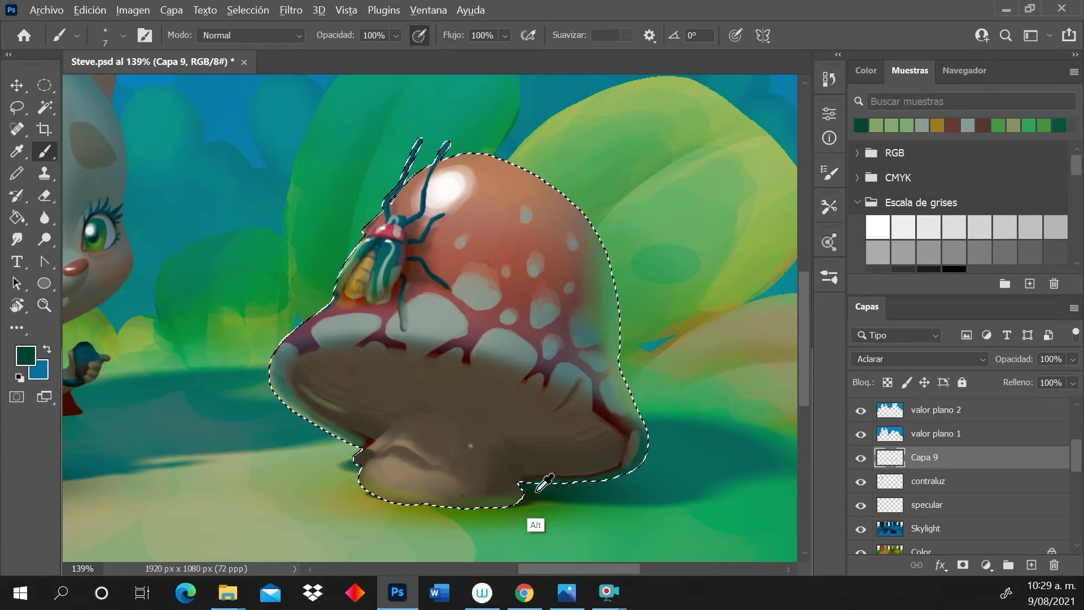
{"action": "left_click", "coordinate": [542, 486], "text": "alt"}
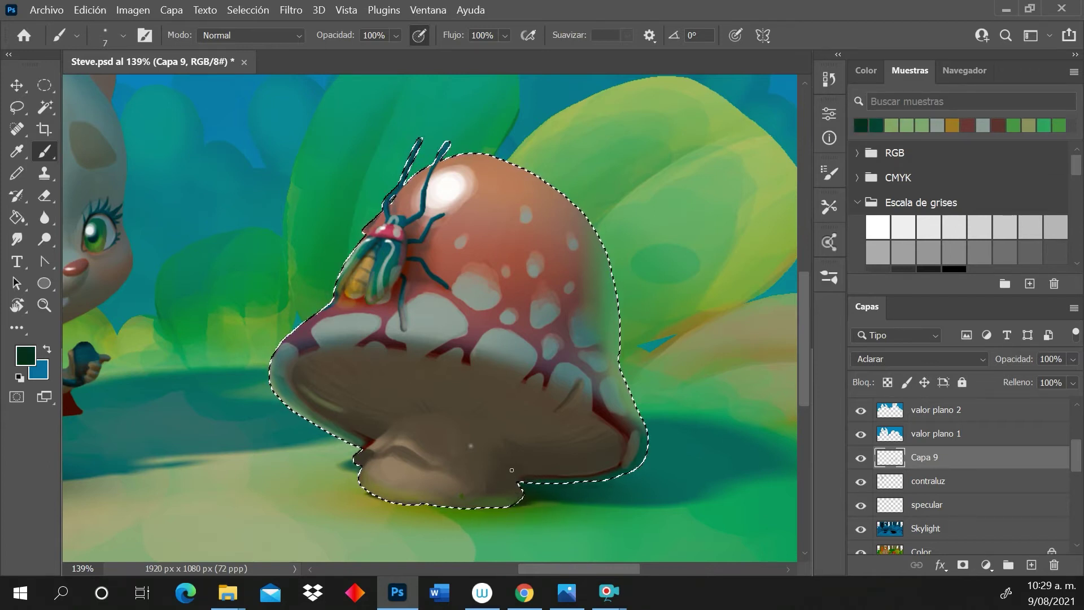
{"action": "left_click", "coordinate": [517, 489], "text": "alt"}
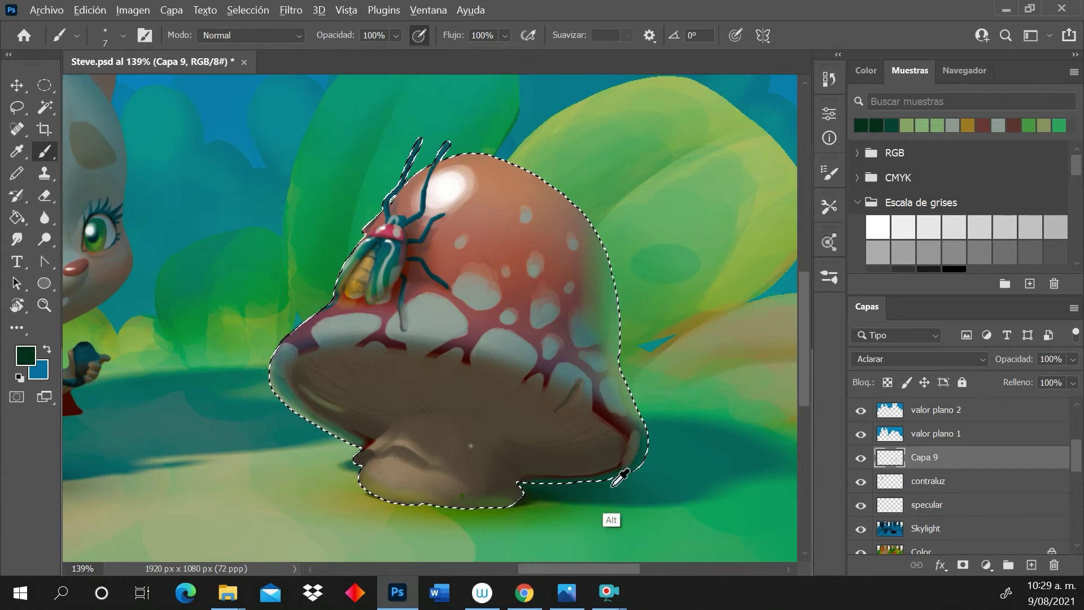
{"action": "left_click", "coordinate": [515, 493], "text": "alt"}
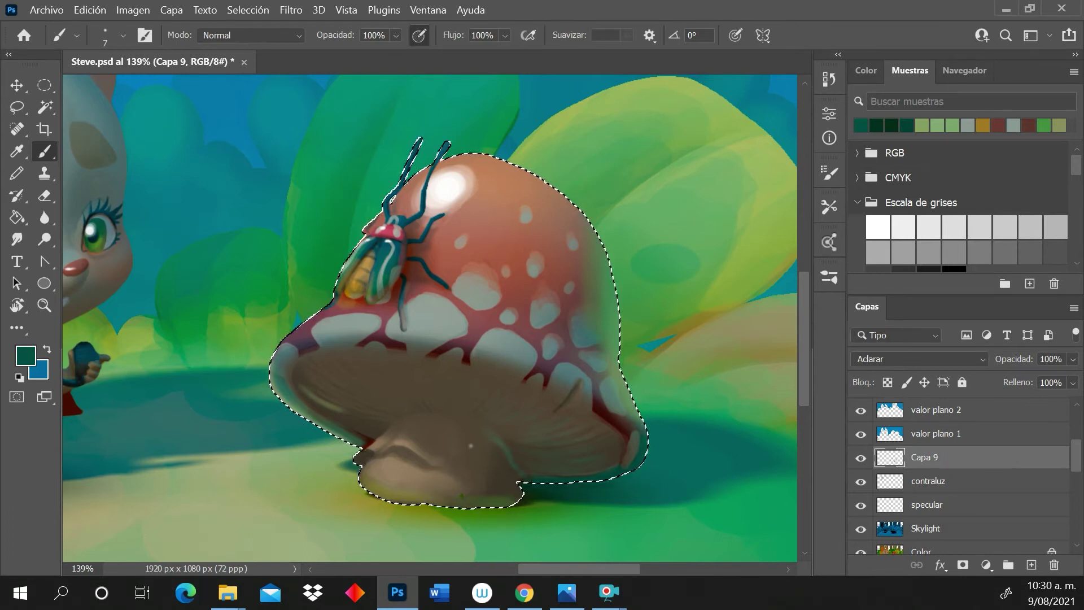
{"action": "left_click", "coordinate": [560, 506], "text": "alt"}
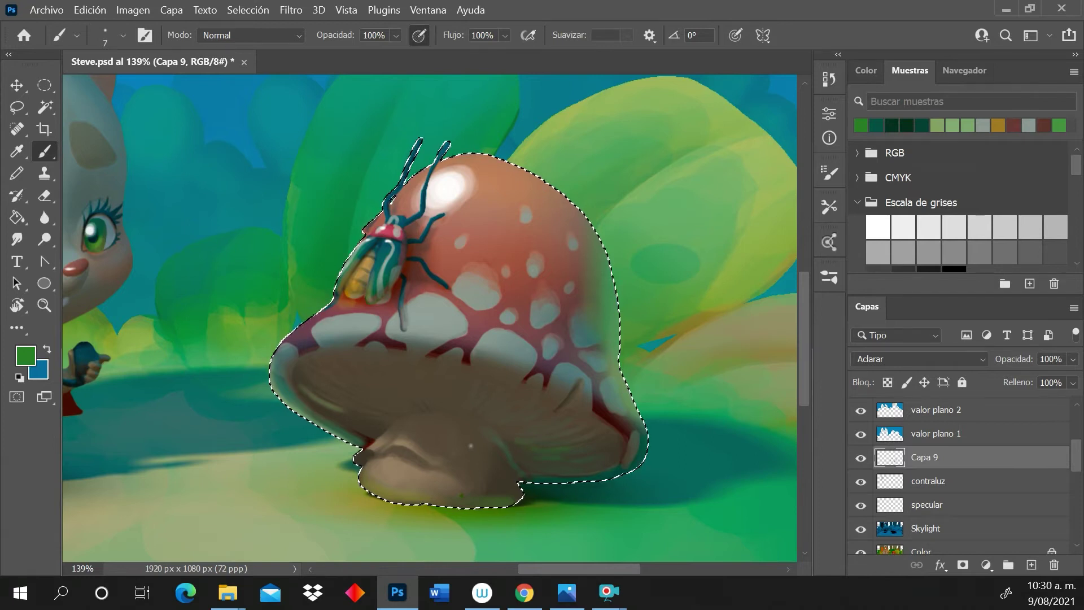
{"action": "left_click", "coordinate": [598, 525], "text": "alt"}
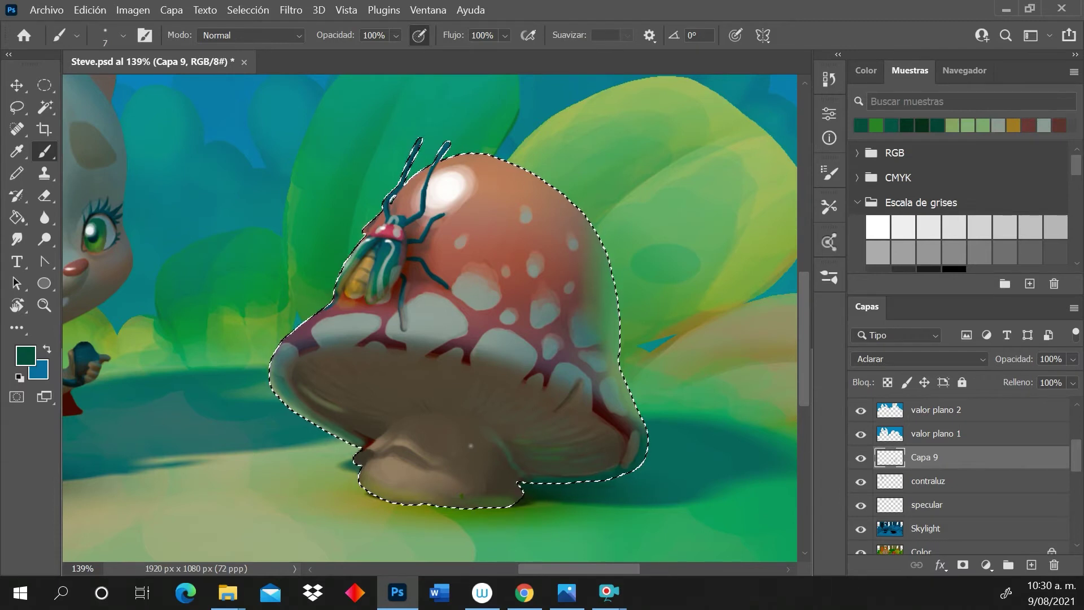
{"action": "left_click", "coordinate": [607, 491], "text": "alt"}
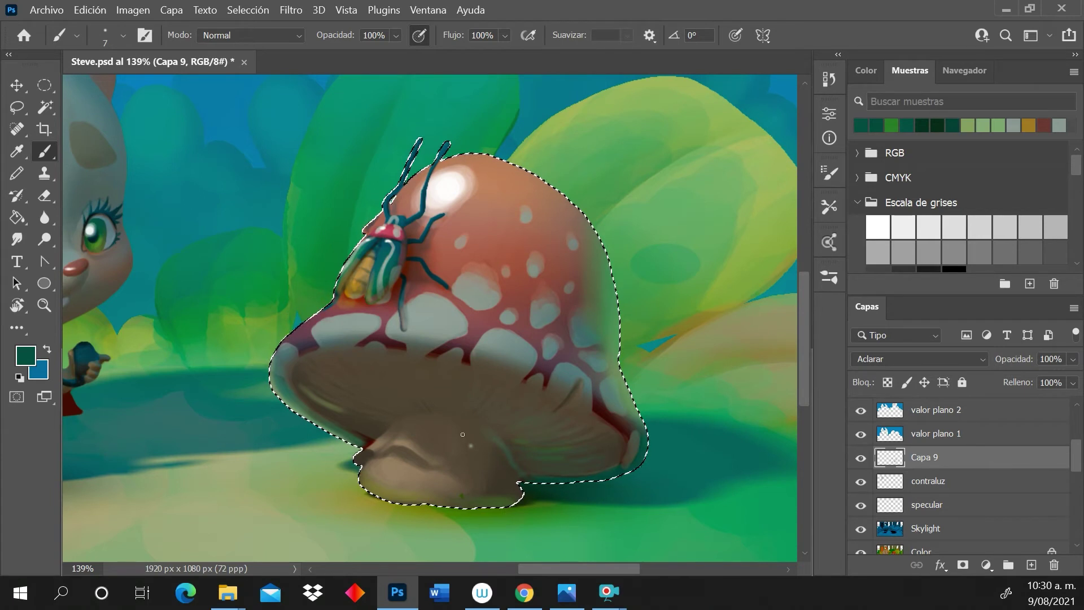
Build up the gill lines on the left half of the cap's underside with pale green and teal sampled from the ground and shadow
{"action": "left_click", "coordinate": [423, 536], "text": "alt"}
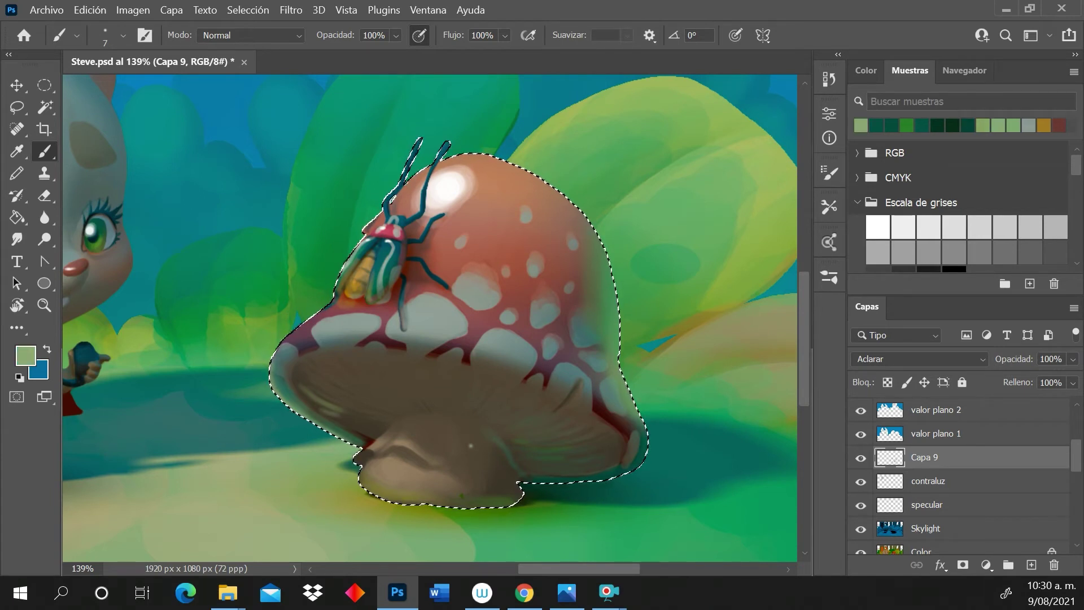
{"action": "left_click", "coordinate": [294, 460], "text": "alt"}
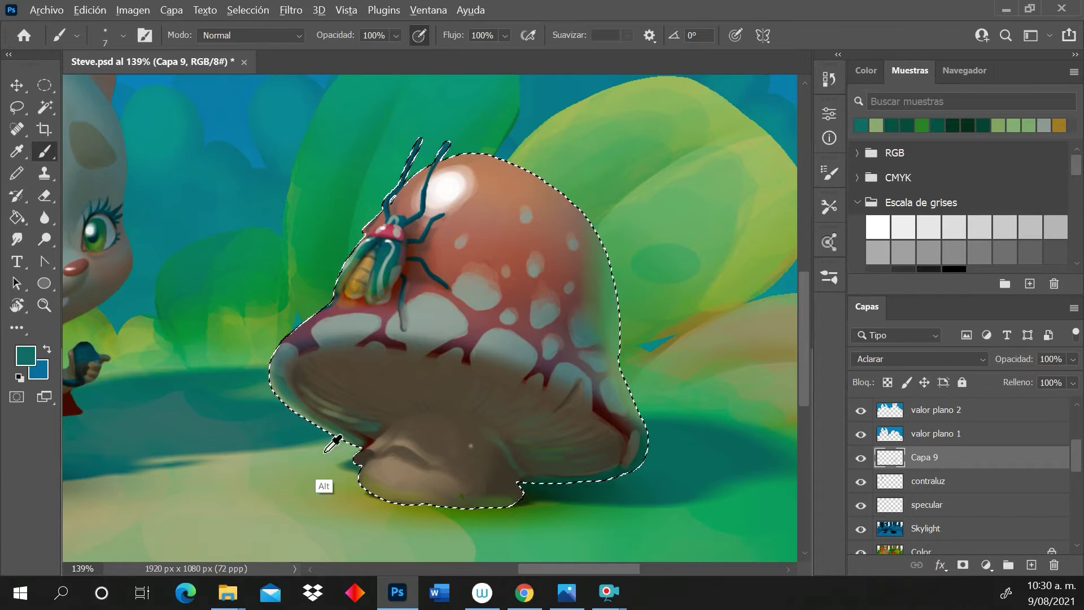
{"action": "left_click", "coordinate": [320, 491], "text": "alt"}
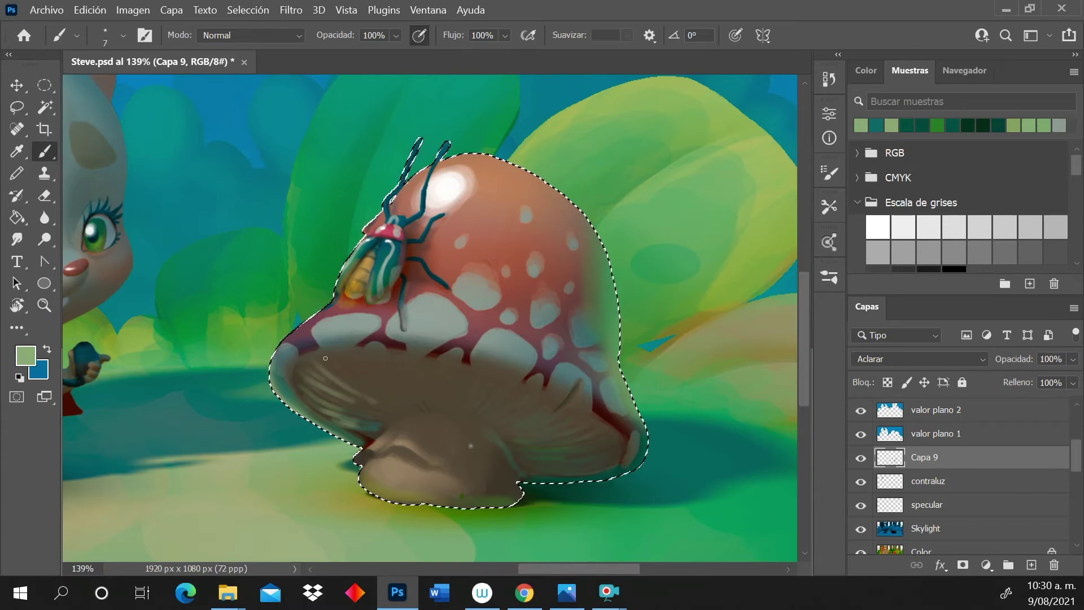
{"action": "left_click", "coordinate": [358, 452], "text": "alt"}
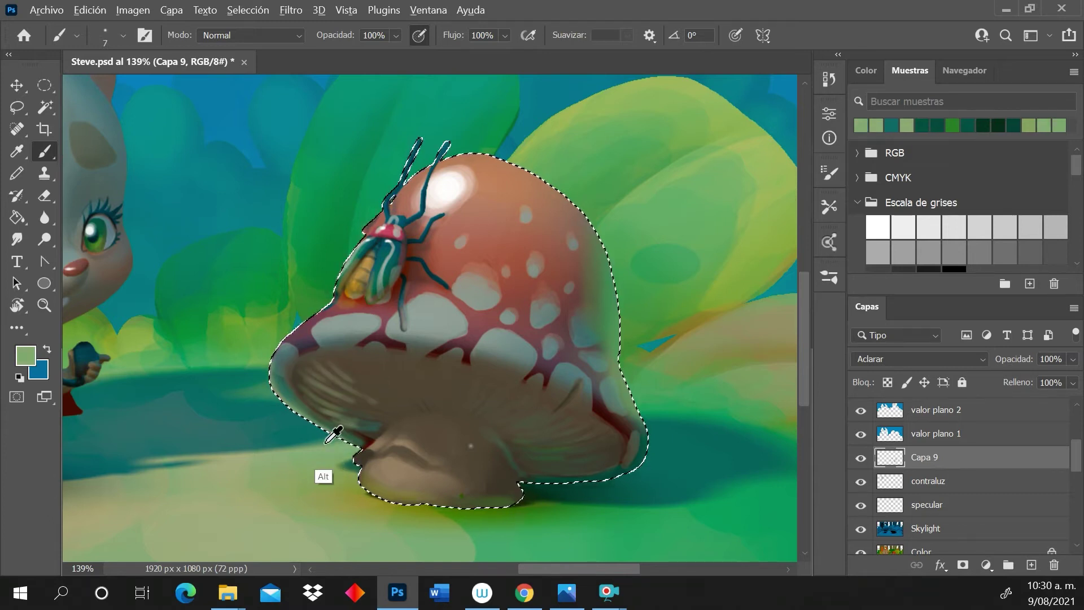
{"action": "left_click", "coordinate": [358, 452], "text": "alt"}
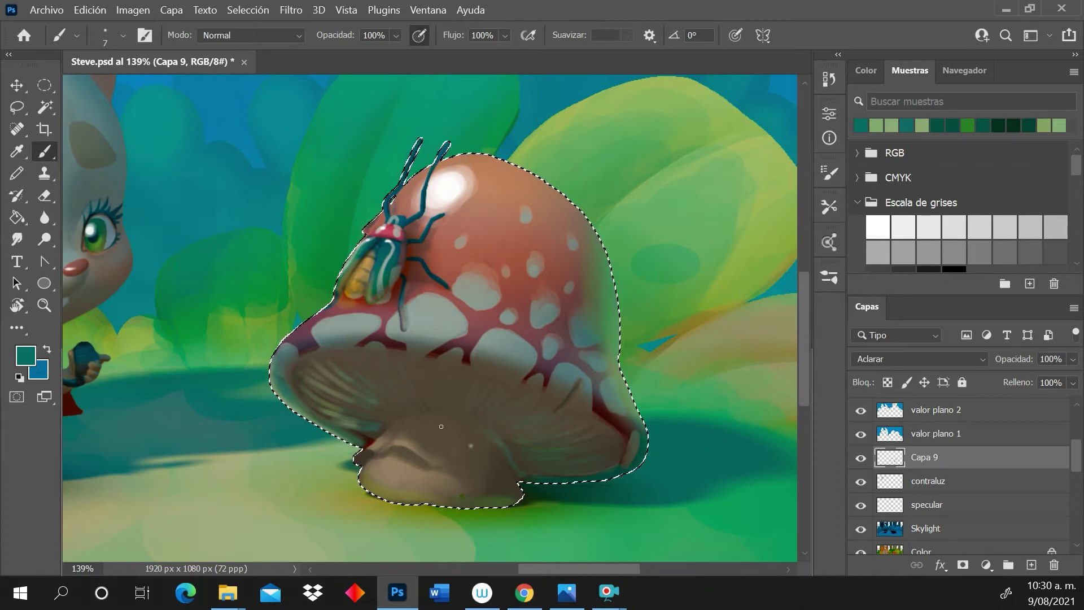
{"action": "left_click", "coordinate": [320, 497], "text": "alt"}
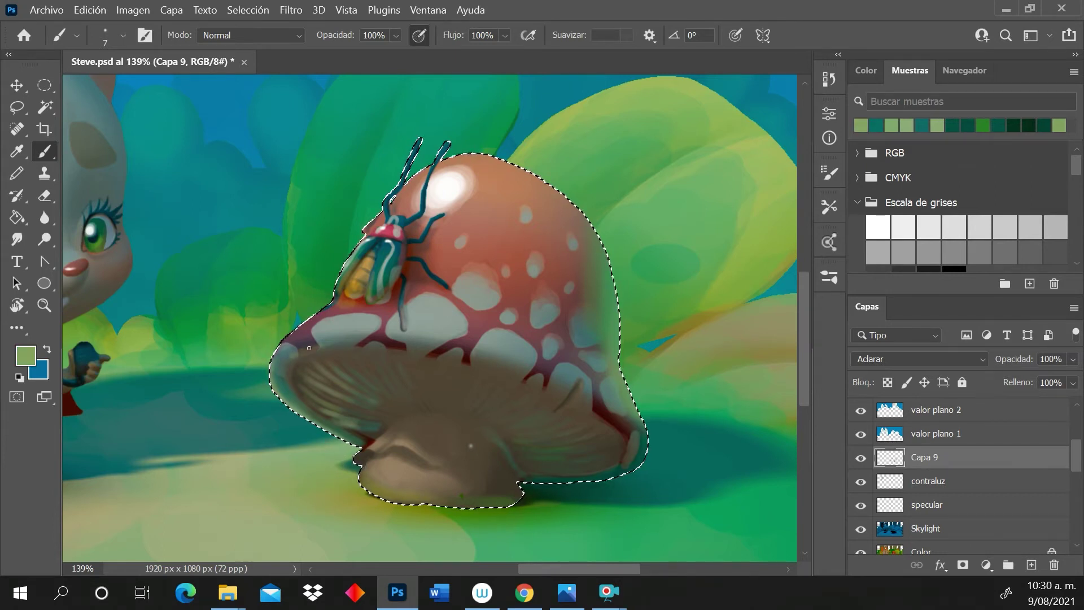
Set the brush to 10 px and paint a pale green reflection along the upper rim of the cap's underside
{"action": "right_click", "coordinate": [489, 307]}
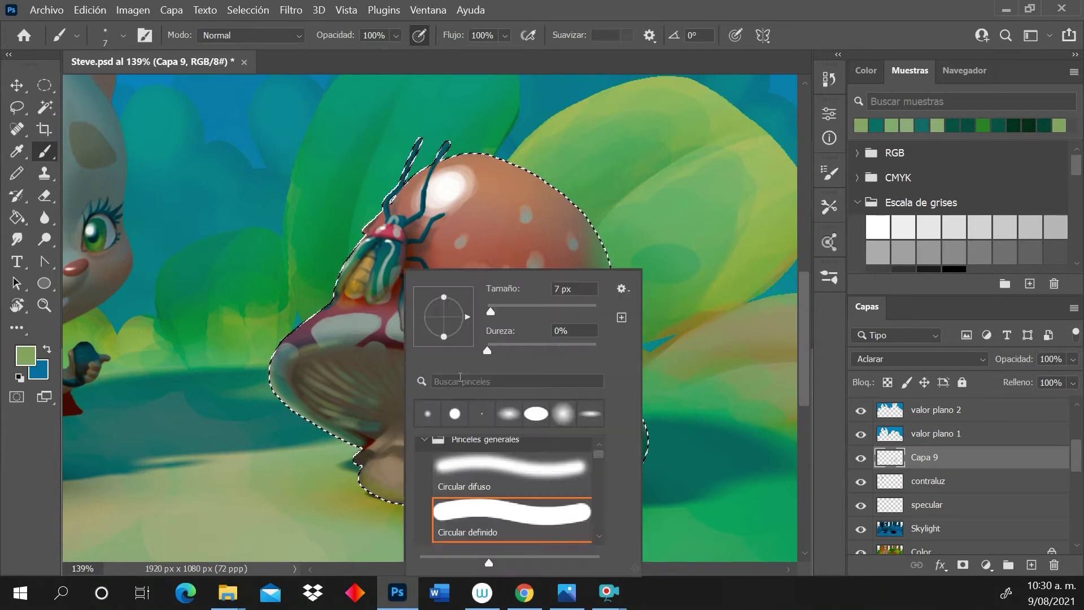
{"action": "left_click_drag", "start_coordinate": [490, 307], "coordinate": [493, 311]}
{"action": "key", "text": "Return"}
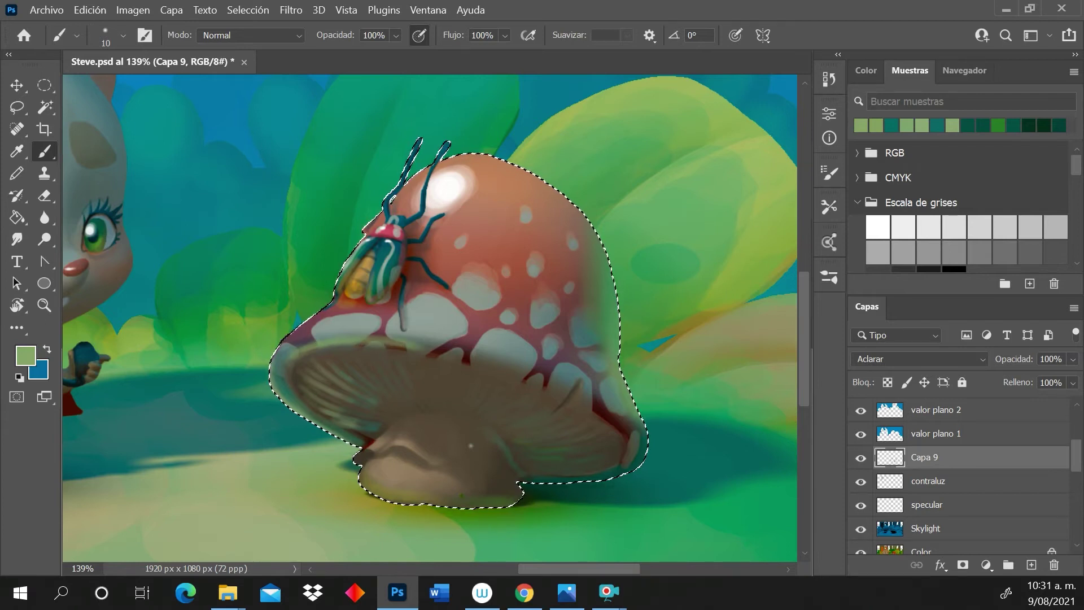
{"action": "left_click_drag", "start_coordinate": [400, 340], "coordinate": [534, 378]}
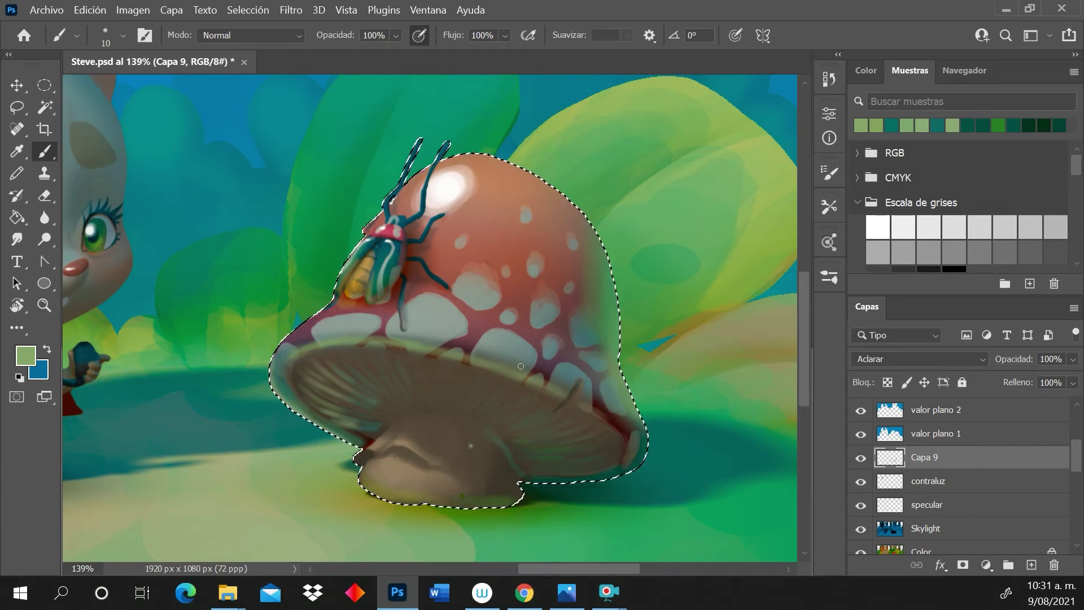
Set the soft brush to 31 px and paint a pale green reflection on the left end of the cap's rim
{"action": "right_click", "coordinate": [331, 446]}
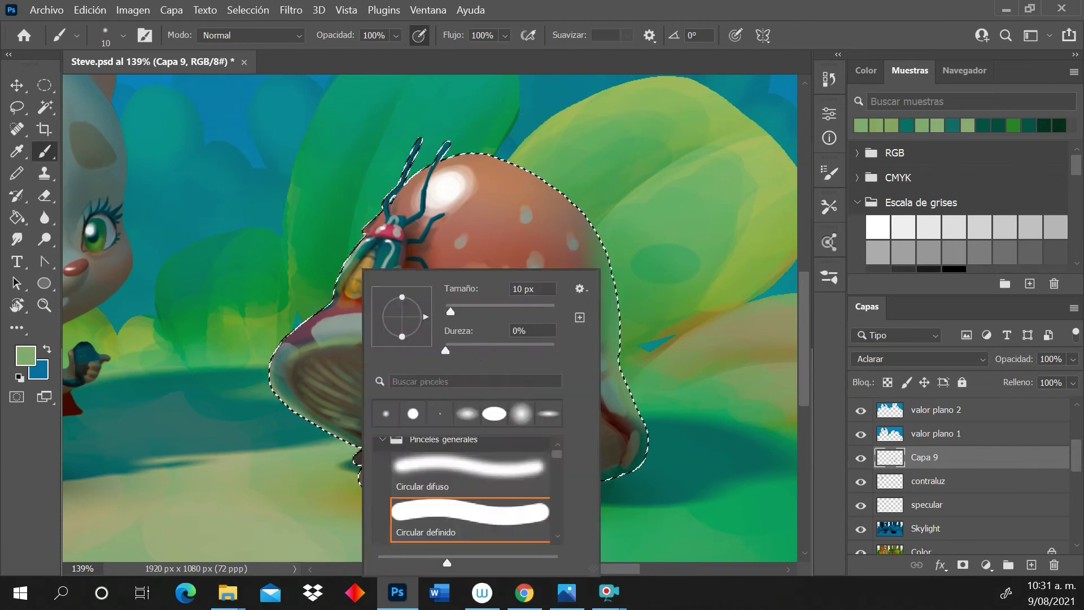
{"action": "left_click", "coordinate": [462, 309]}
{"action": "left_click", "coordinate": [278, 367]}
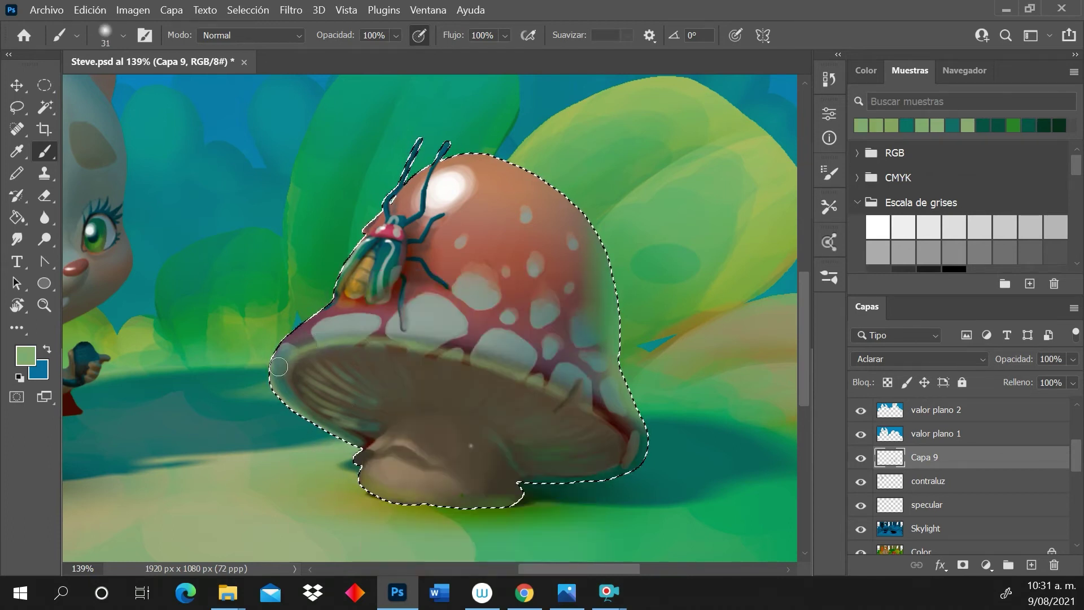
{"action": "left_click_drag", "start_coordinate": [278, 367], "coordinate": [300, 346]}
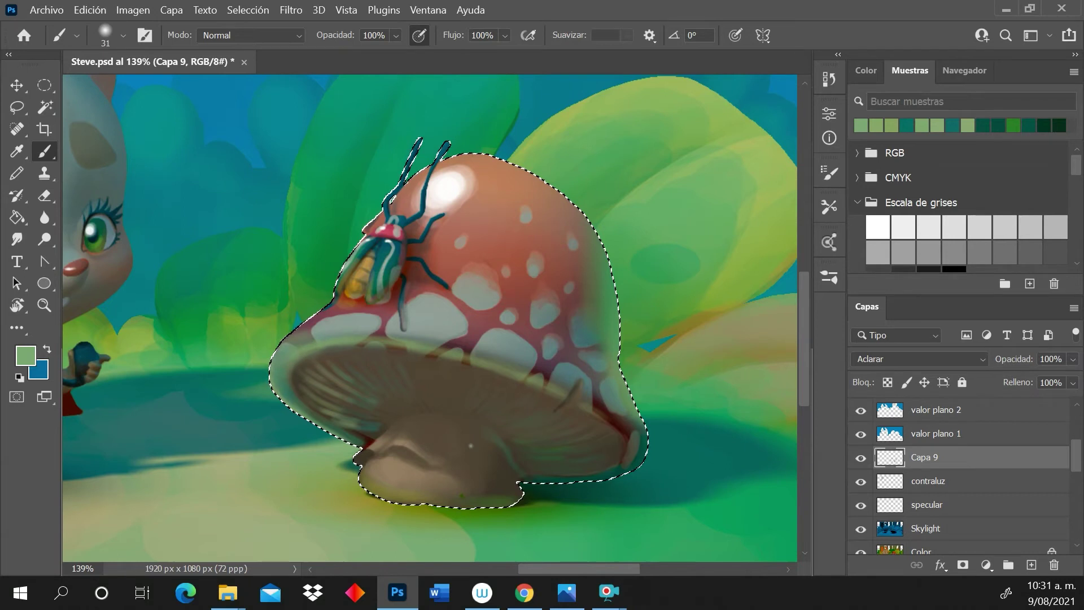
Set the brush to 100% hardness and 15 px, sample the ground's yellowish green and brighten the upper rim of the cap's underside
{"action": "right_click", "coordinate": [546, 455]}
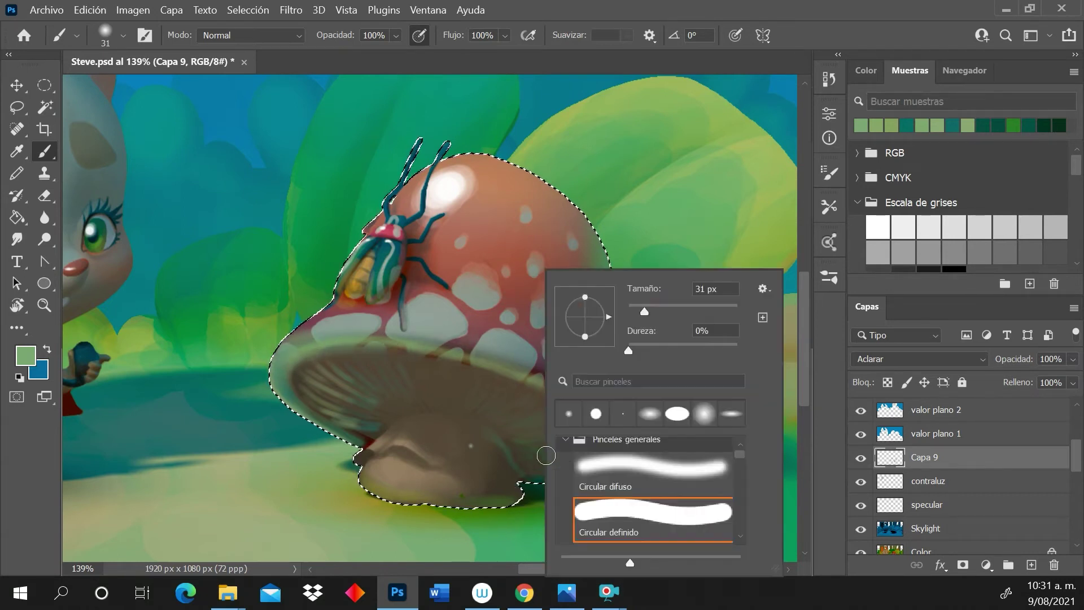
{"action": "left_click_drag", "start_coordinate": [629, 350], "coordinate": [736, 350]}
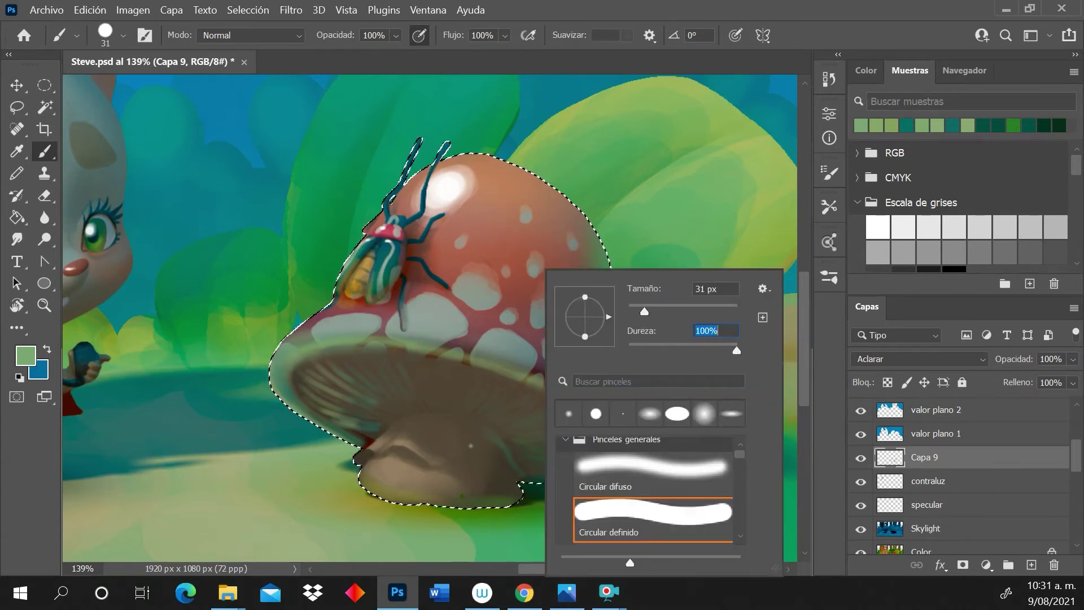
{"action": "key", "text": "alt"}
{"action": "left_click", "coordinate": [317, 468], "text": "alt"}
{"action": "right_click", "coordinate": [345, 455]}
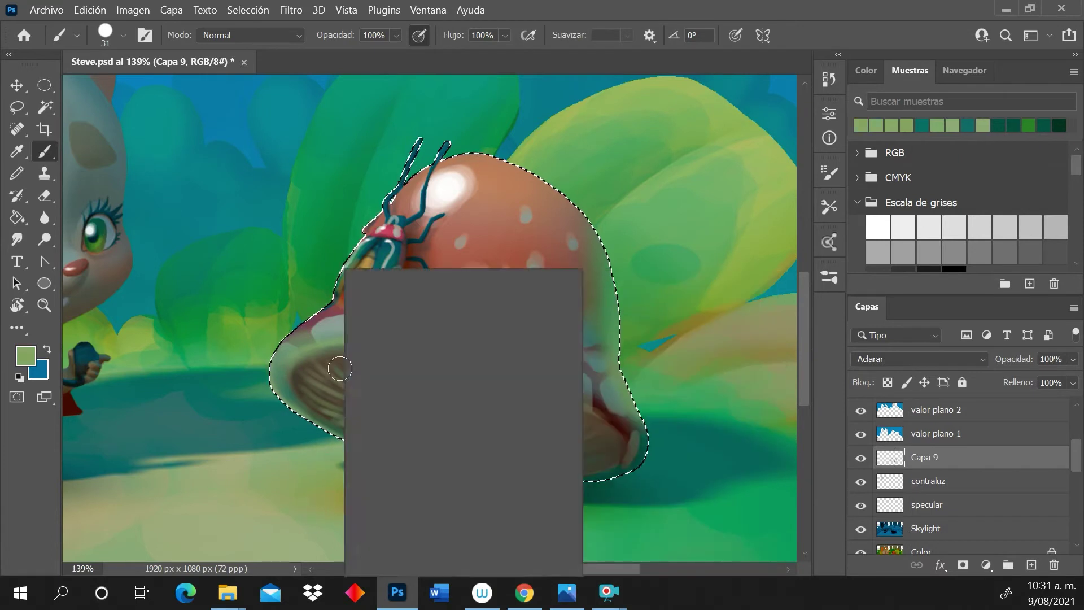
{"action": "type", "text": "15"}
{"action": "key", "text": "Return"}
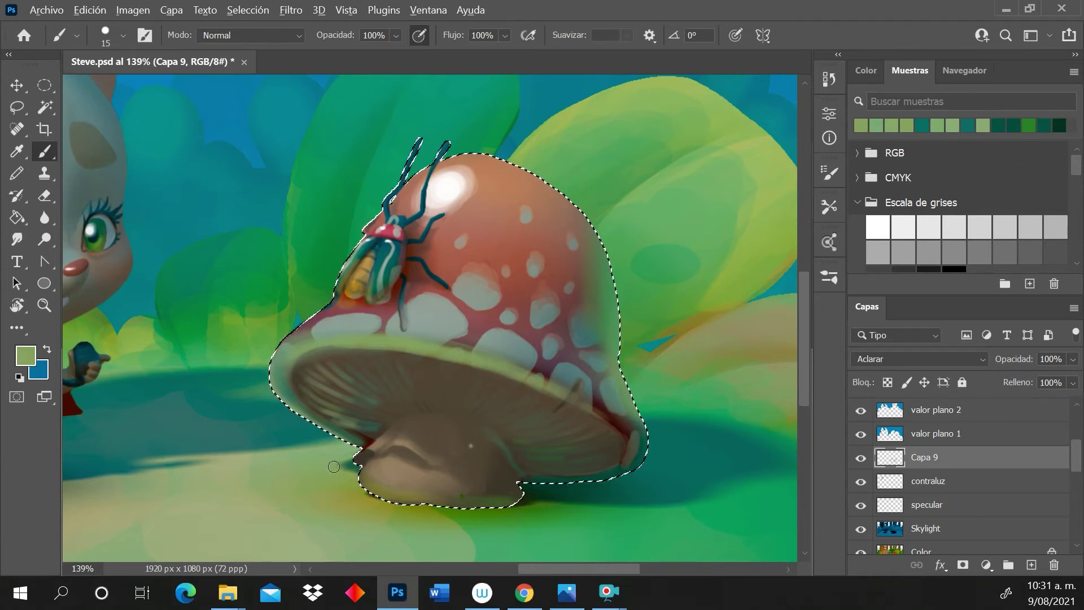
Set the brush to 6 px and paint fine yellowish green highlights on the gills and the stem's upper fold
{"action": "right_click", "coordinate": [402, 497]}
{"action": "left_click_drag", "start_coordinate": [489, 310], "coordinate": [485, 310]}
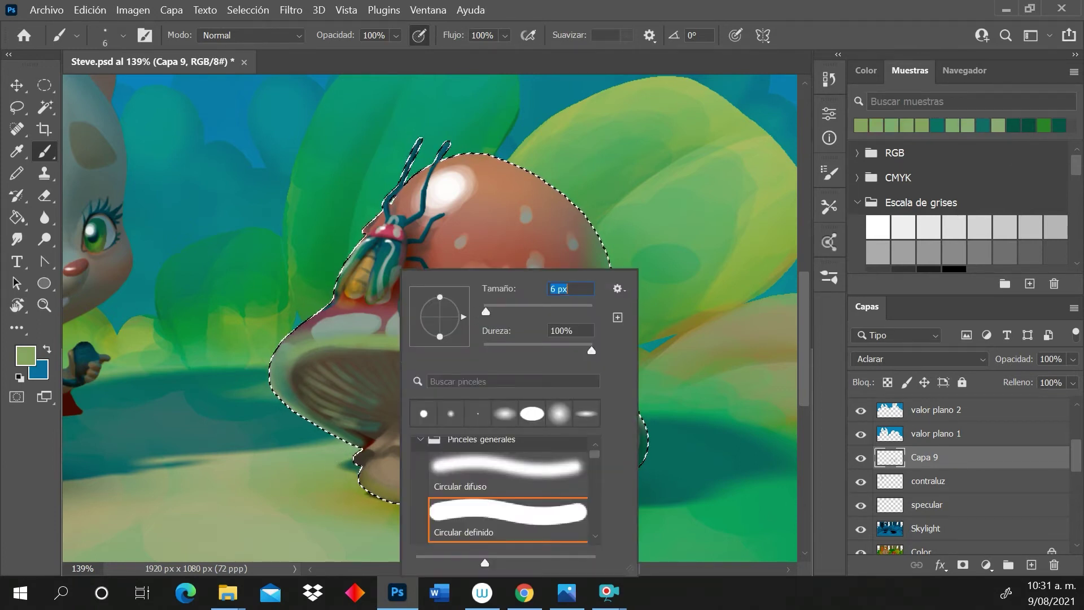
{"action": "key", "text": "Return"}
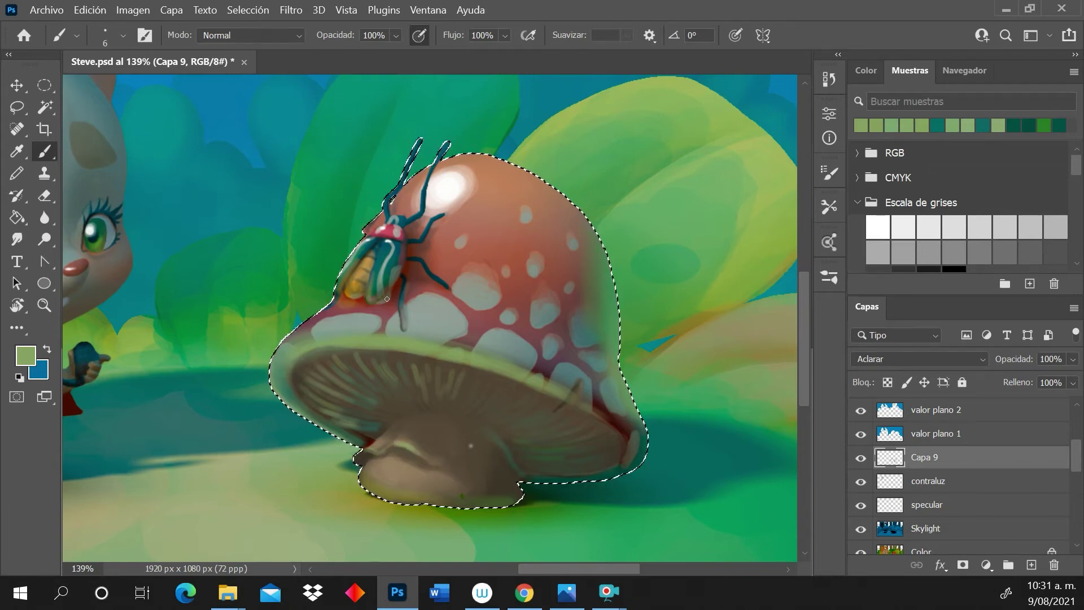
Set the brush to 12 px and paint teal reflections on the right side of the cap's underside, sampling teal and dark green from the shadows
{"action": "right_click", "coordinate": [395, 270]}
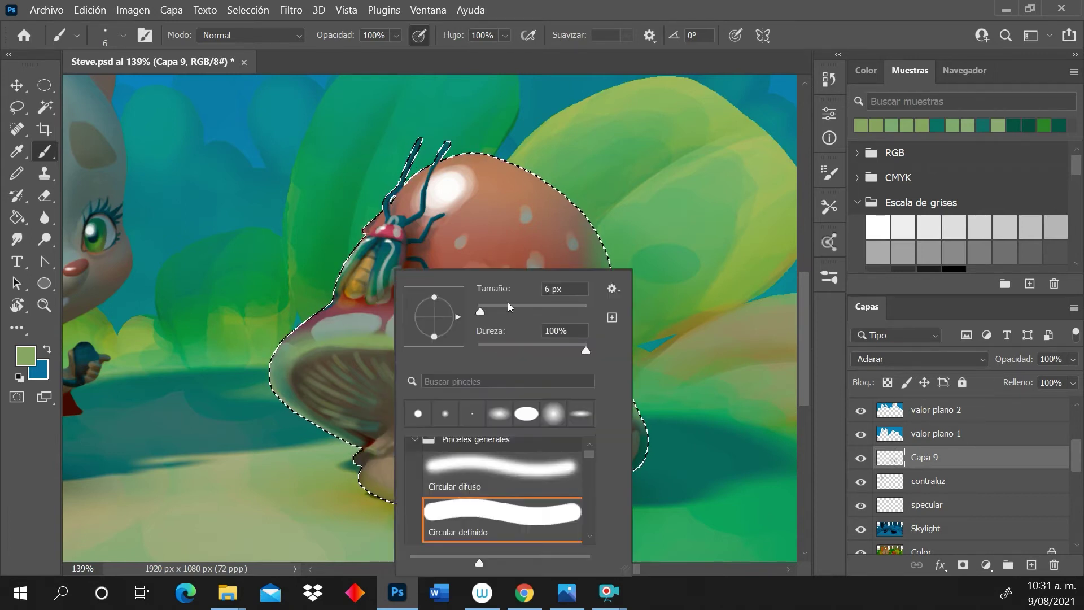
{"action": "type", "text": "24"}
{"action": "key", "text": "Return"}
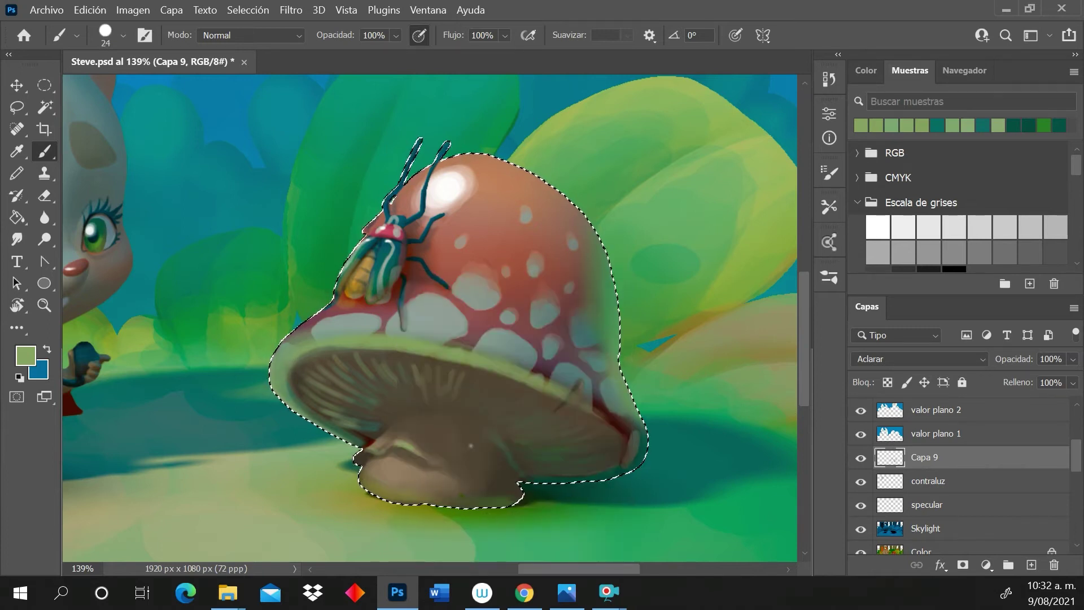
{"action": "right_click", "coordinate": [390, 331]}
{"action": "left_click_drag", "start_coordinate": [438, 309], "coordinate": [442, 310]}
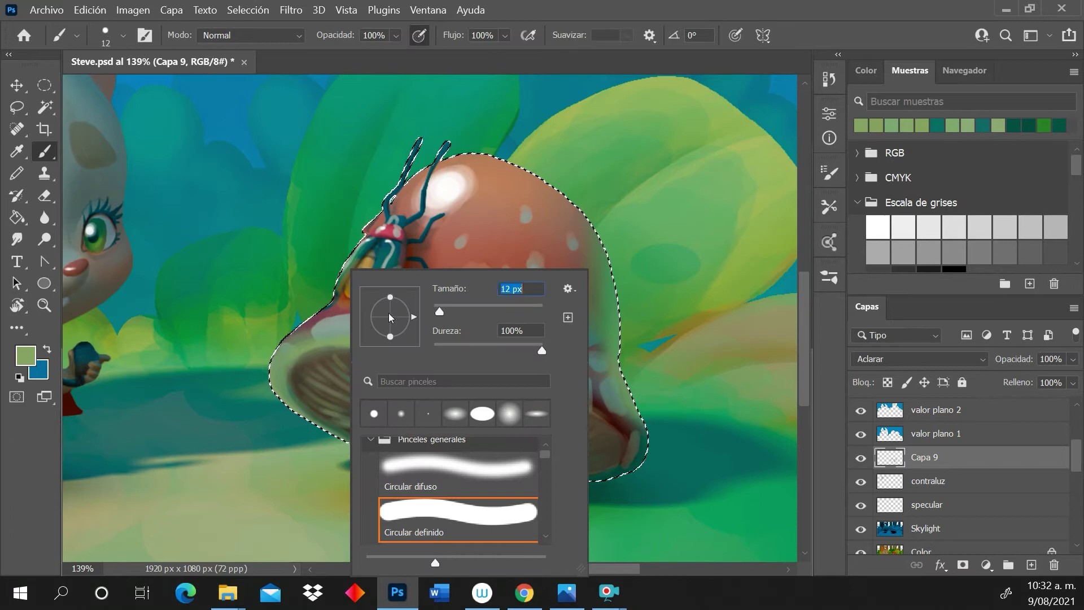
{"action": "left_click", "coordinate": [282, 471], "text": "alt"}
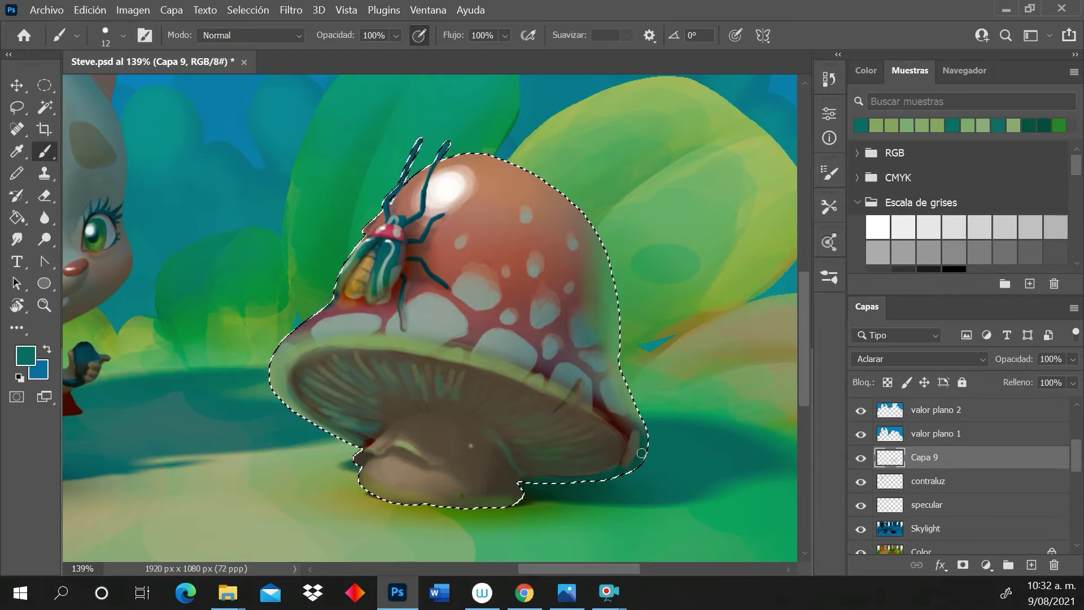
{"action": "left_click", "coordinate": [651, 524], "text": "alt"}
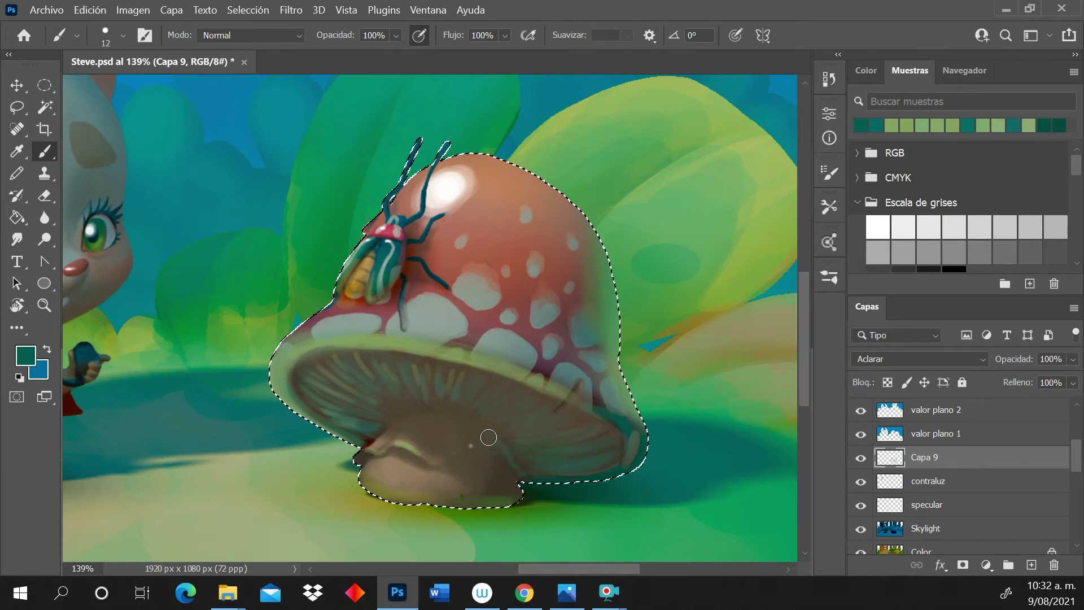
Touch up the mushroom's reflected light with grey sampled from the mouse and green sampled beside the cap, and deselect the mushroom
{"action": "key", "text": "z"}
{"action": "left_click", "coordinate": [605, 426], "text": "alt"}
{"action": "left_click", "coordinate": [605, 431], "text": "alt"}
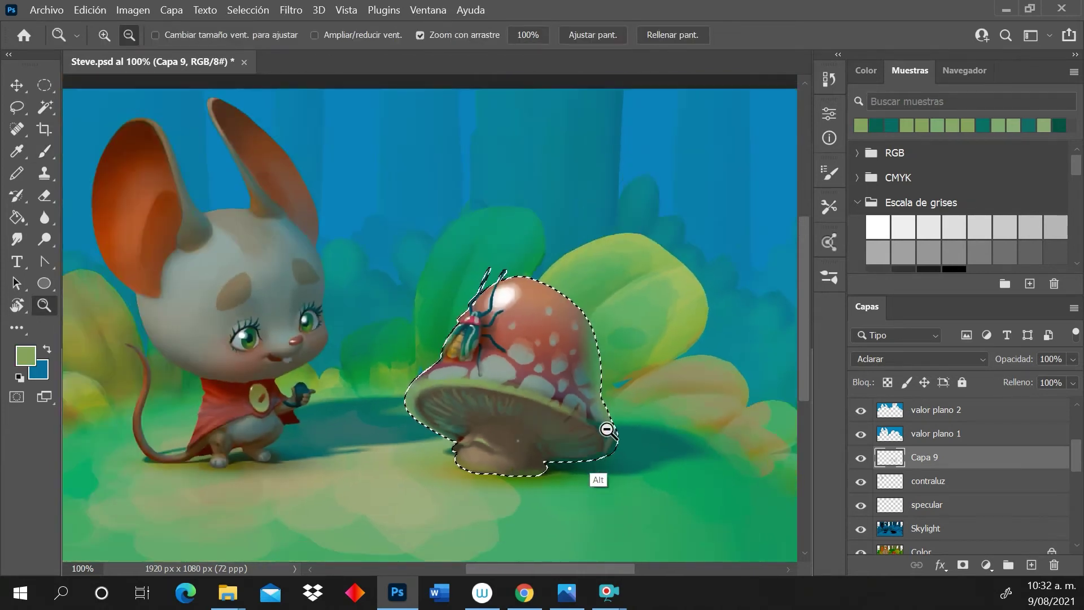
{"action": "left_click", "coordinate": [562, 423]}
{"action": "key", "text": "b"}
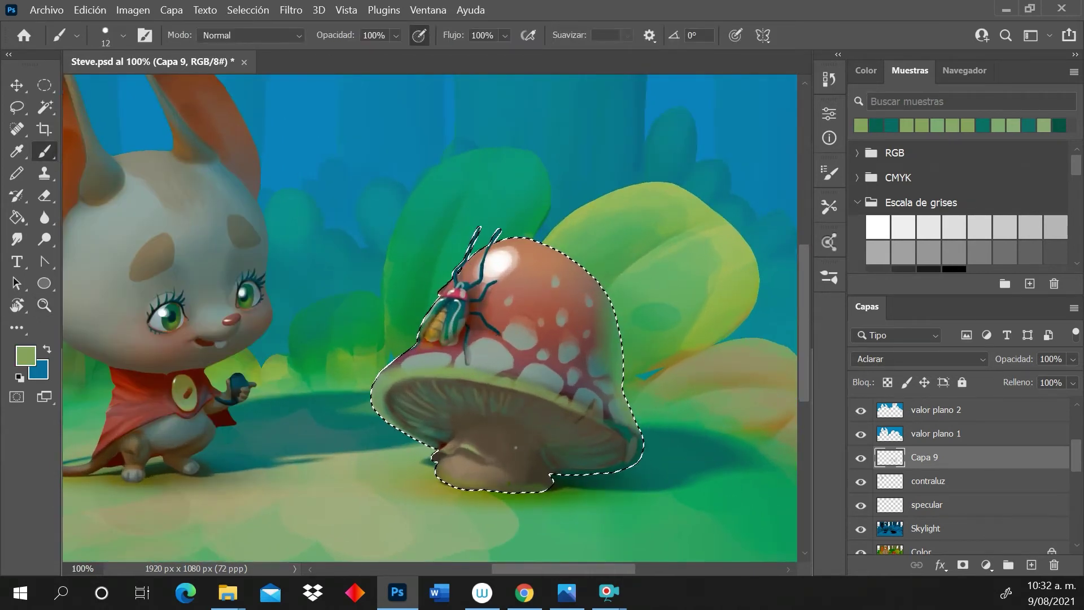
{"action": "left_click", "coordinate": [263, 314], "text": "alt"}
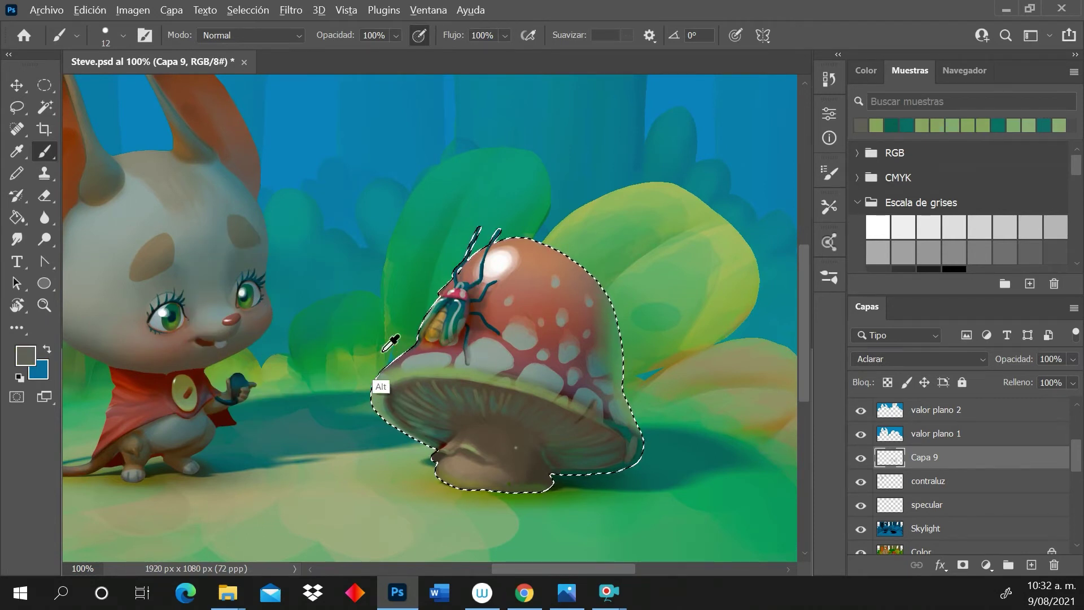
{"action": "left_click", "coordinate": [382, 380], "text": "alt"}
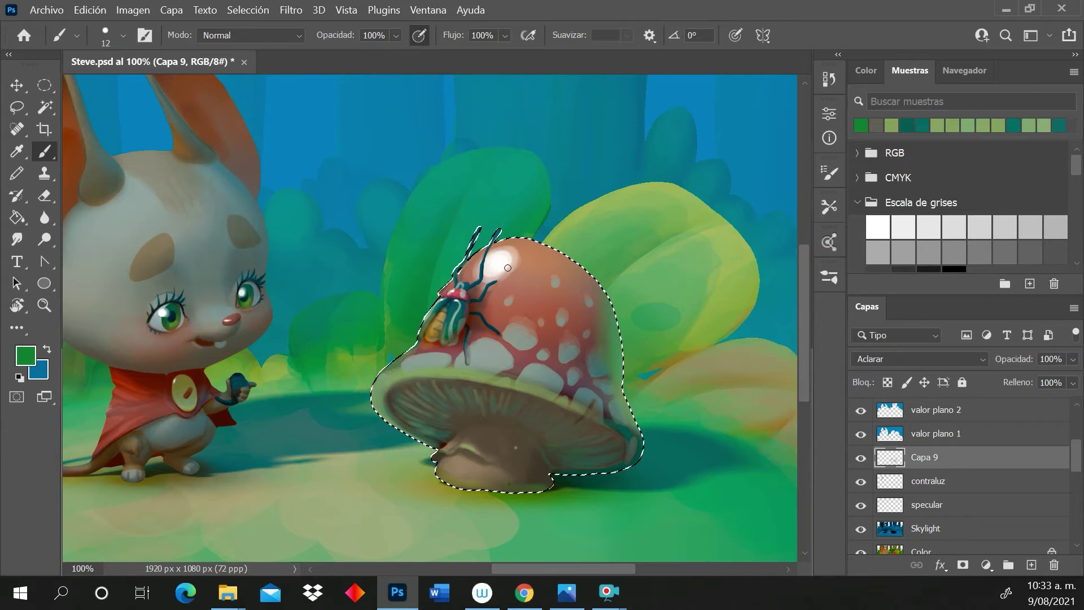
{"action": "key", "text": "ctrl+d"}
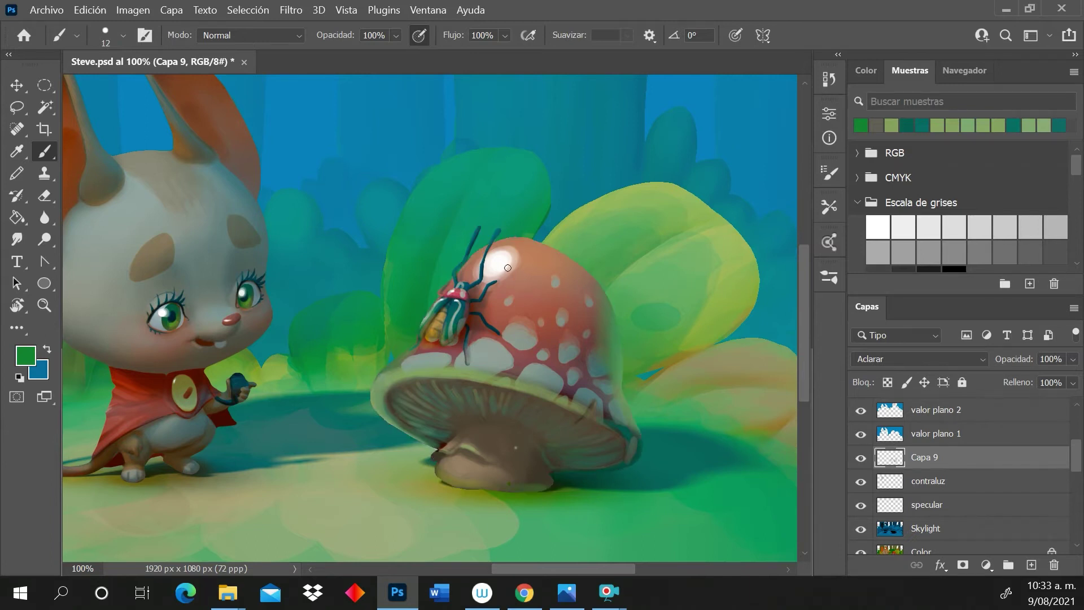
Lower the opacity of layer Capa 9 to about 26% and restore it to 100% to compare the reflected light
{"action": "left_click", "coordinate": [1072, 359]}
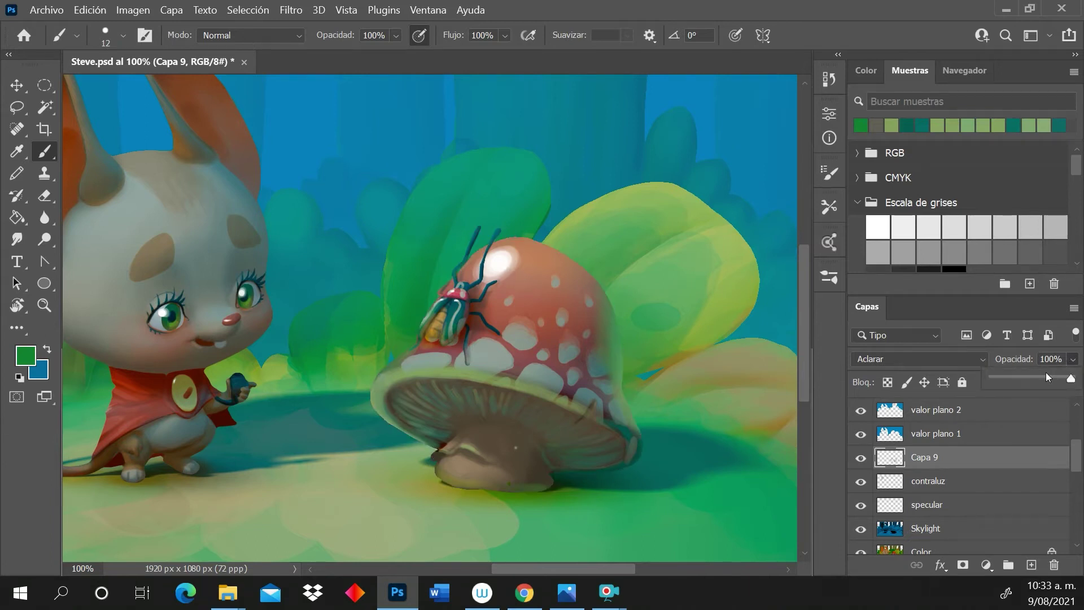
{"action": "left_click_drag", "start_coordinate": [1029, 377], "coordinate": [1030, 379]}
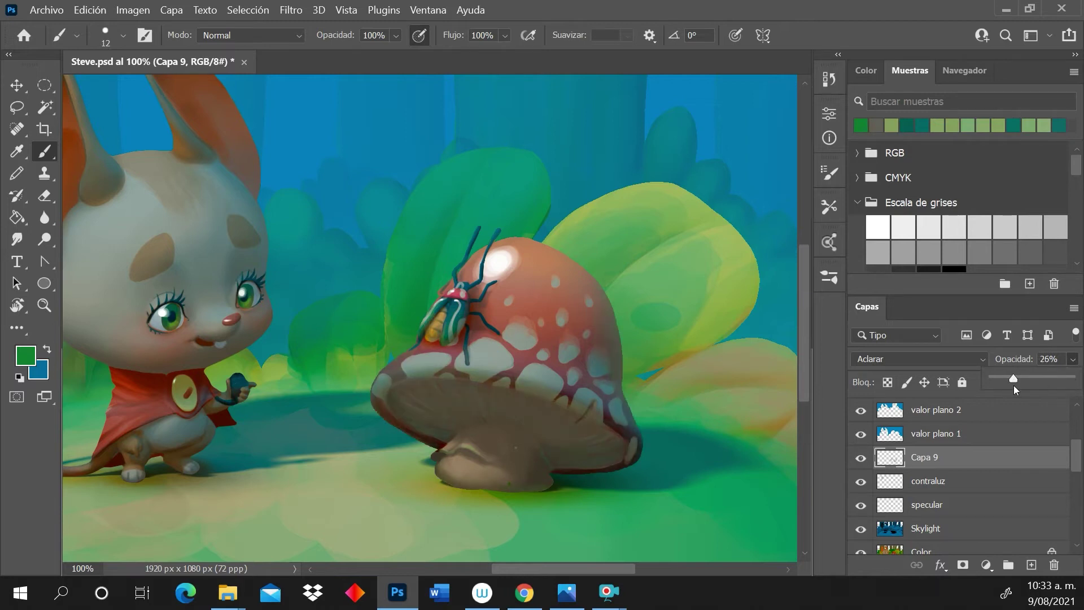
{"action": "left_click_drag", "start_coordinate": [1041, 380], "coordinate": [1077, 373]}
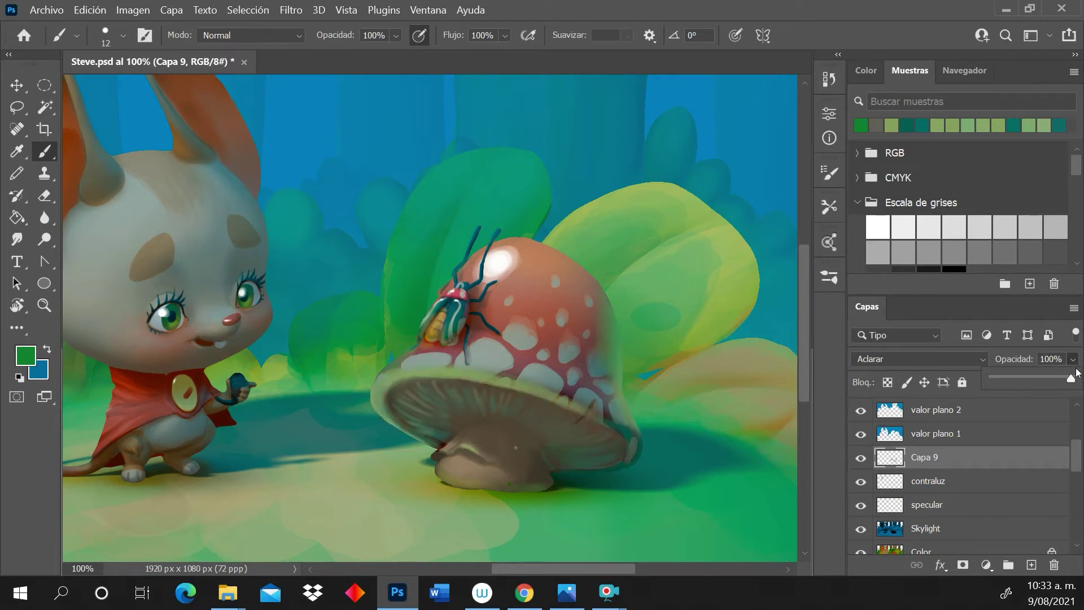
{"action": "left_click", "coordinate": [589, 416]}
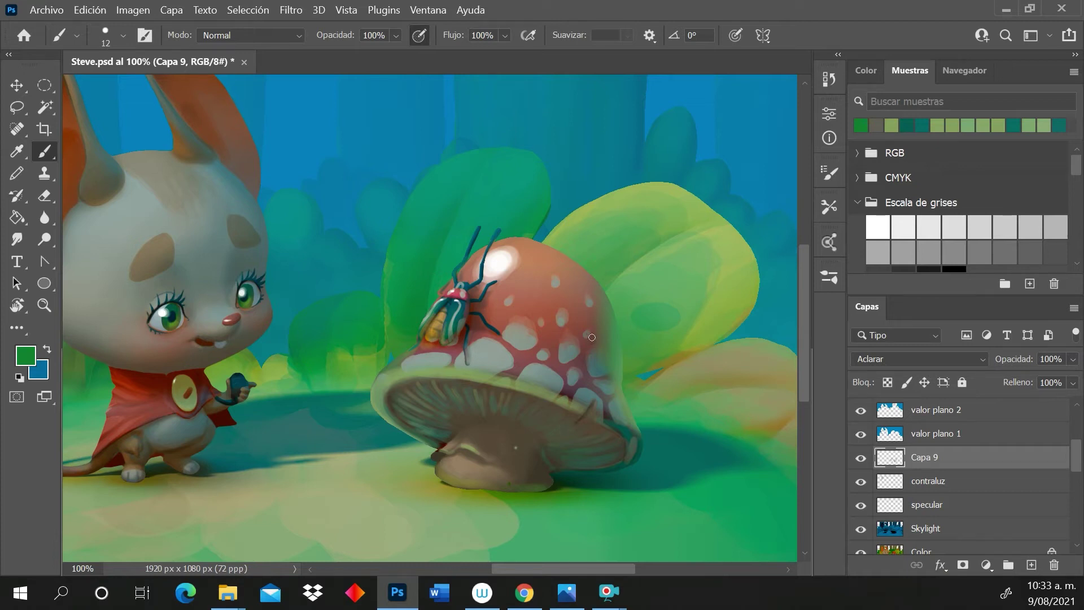
Sample dark teal from the ground shadow and load the Steve layer's outline as a selection, keeping Capa 9 as the painting layer
{"action": "left_click", "coordinate": [44, 305]}
{"action": "left_click", "coordinate": [185, 395]}
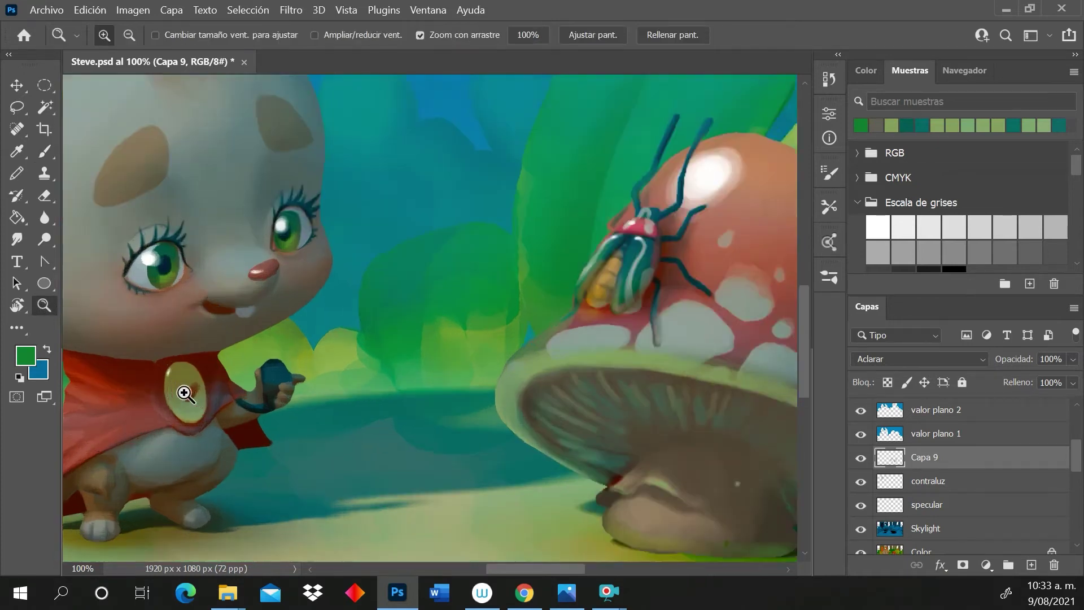
{"action": "scroll", "coordinate": [498, 556], "scroll_direction": "left", "scroll_amount": 2}
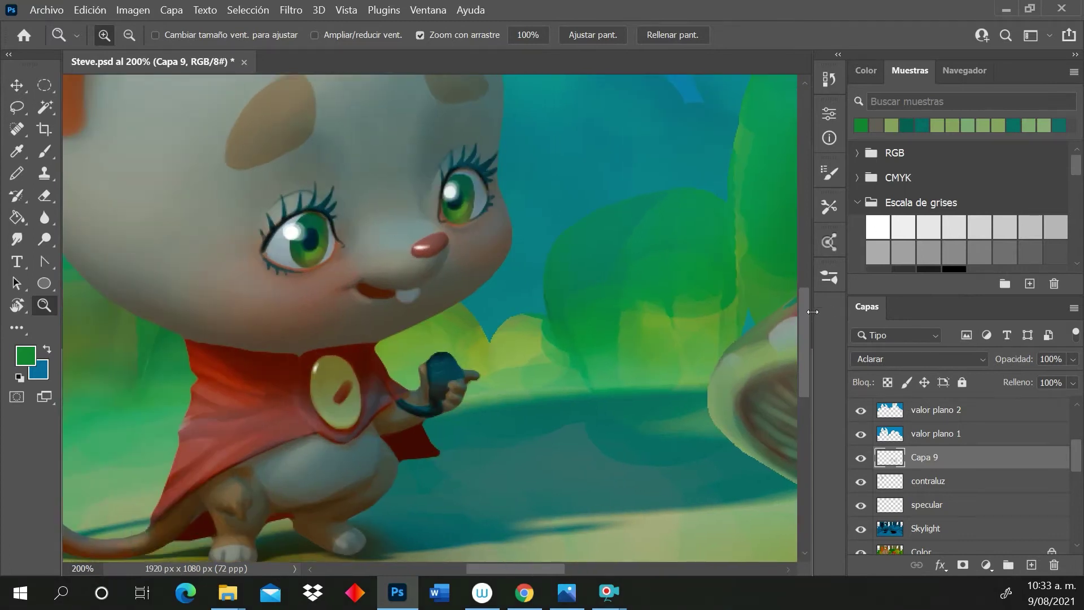
{"action": "left_click_drag", "start_coordinate": [807, 313], "coordinate": [808, 333]}
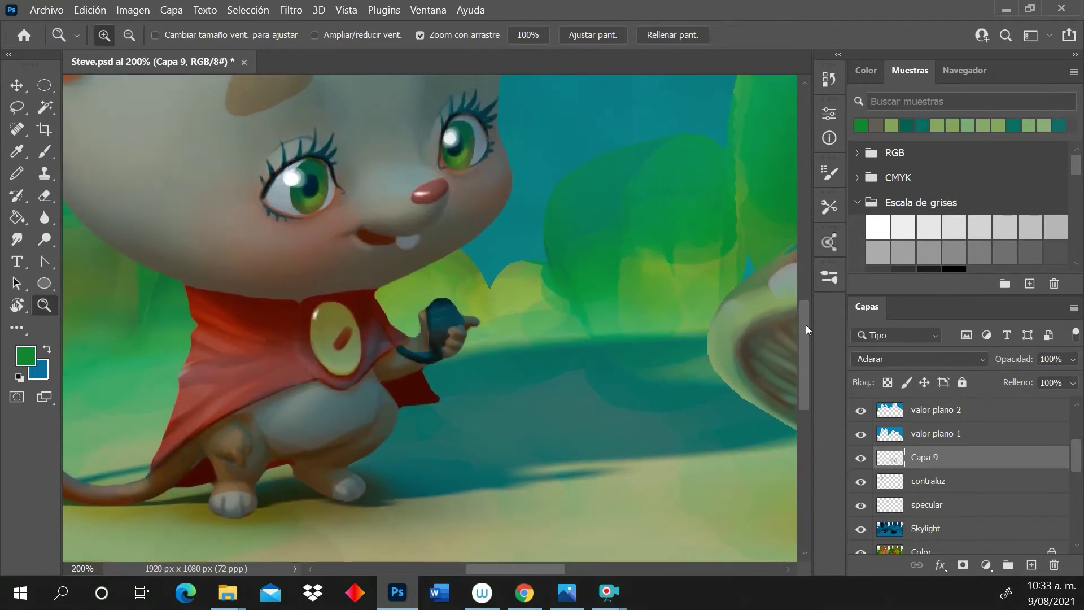
{"action": "key", "text": "b"}
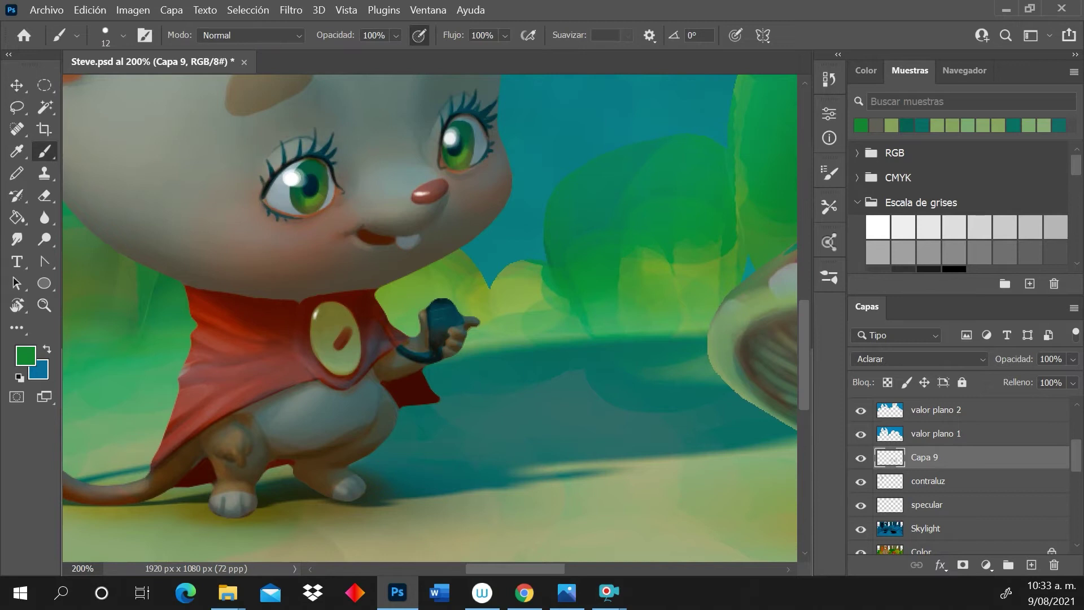
{"action": "left_click", "coordinate": [399, 500], "text": "alt"}
{"action": "scroll", "coordinate": [1068, 475], "scroll_direction": "down", "scroll_amount": 5}
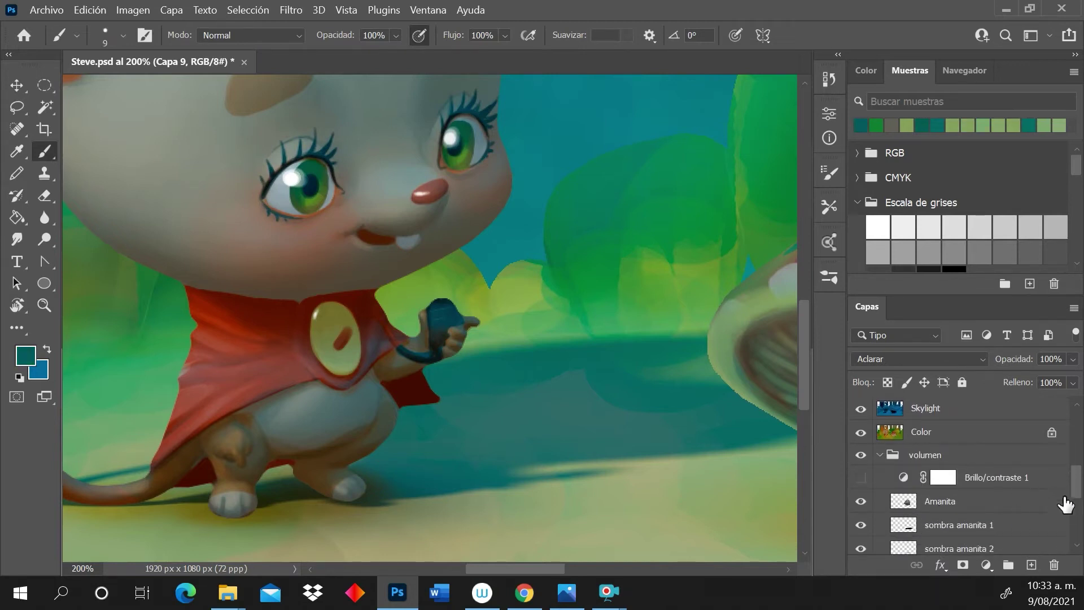
{"action": "scroll", "coordinate": [1077, 491], "scroll_direction": "down", "scroll_amount": 3}
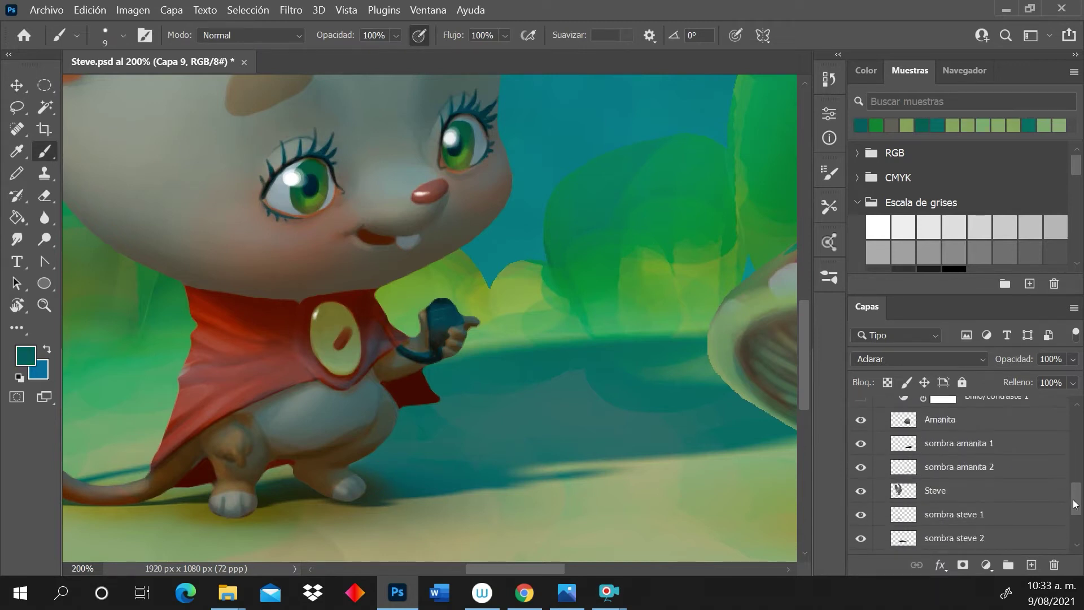
{"action": "left_click", "coordinate": [903, 490], "text": "ctrl"}
{"action": "left_click_drag", "start_coordinate": [1076, 506], "coordinate": [1055, 459]}
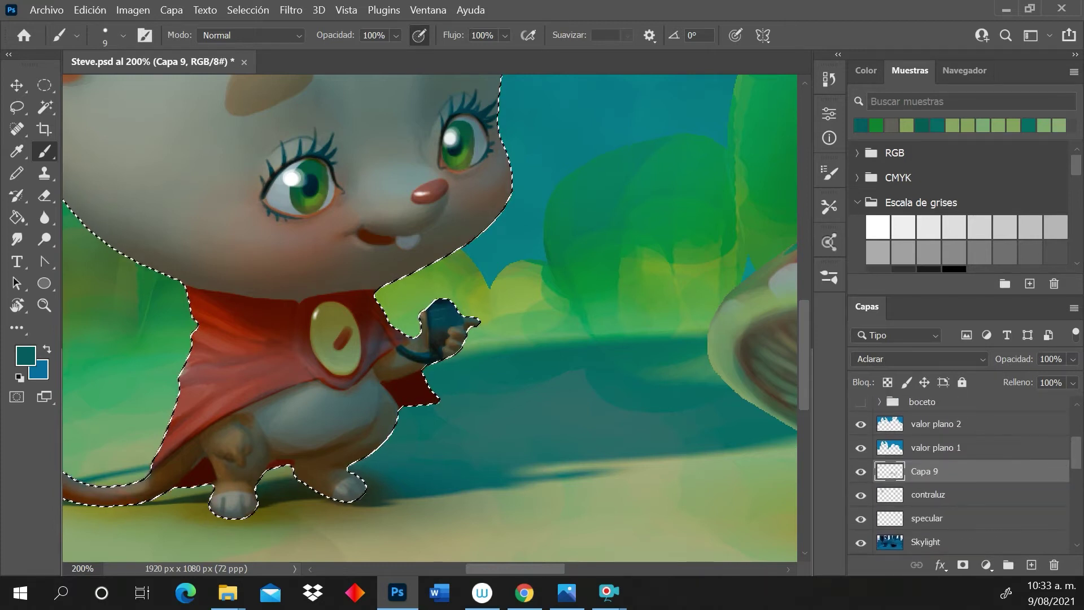
Sample teal from the ground shadow, set the brush to 7 px and paint reflected light on the mouse's lower belly
{"action": "left_click", "coordinate": [406, 455], "text": "alt"}
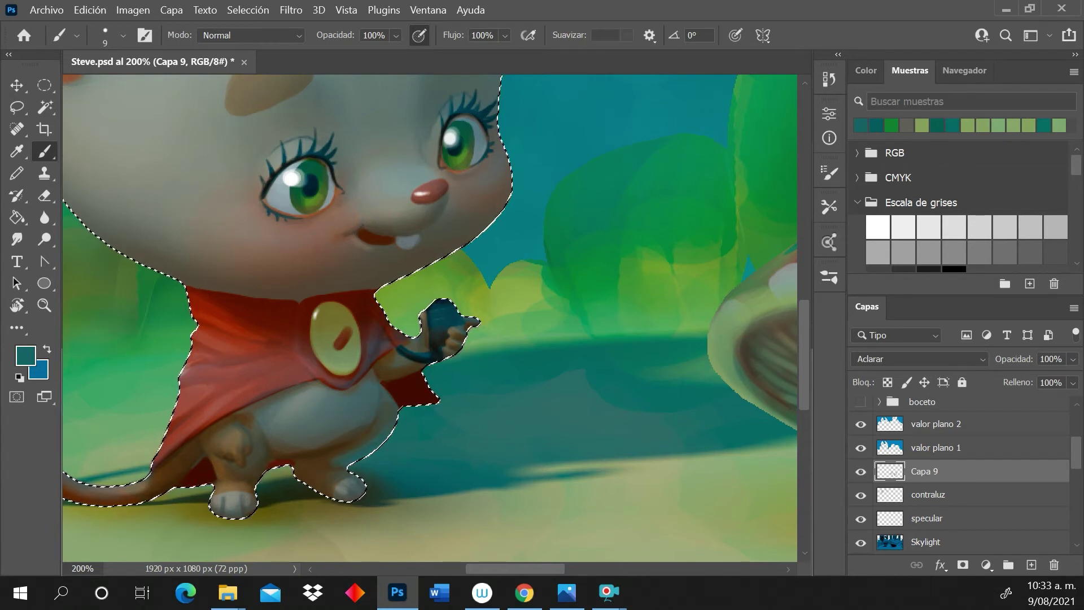
{"action": "right_click", "coordinate": [395, 432]}
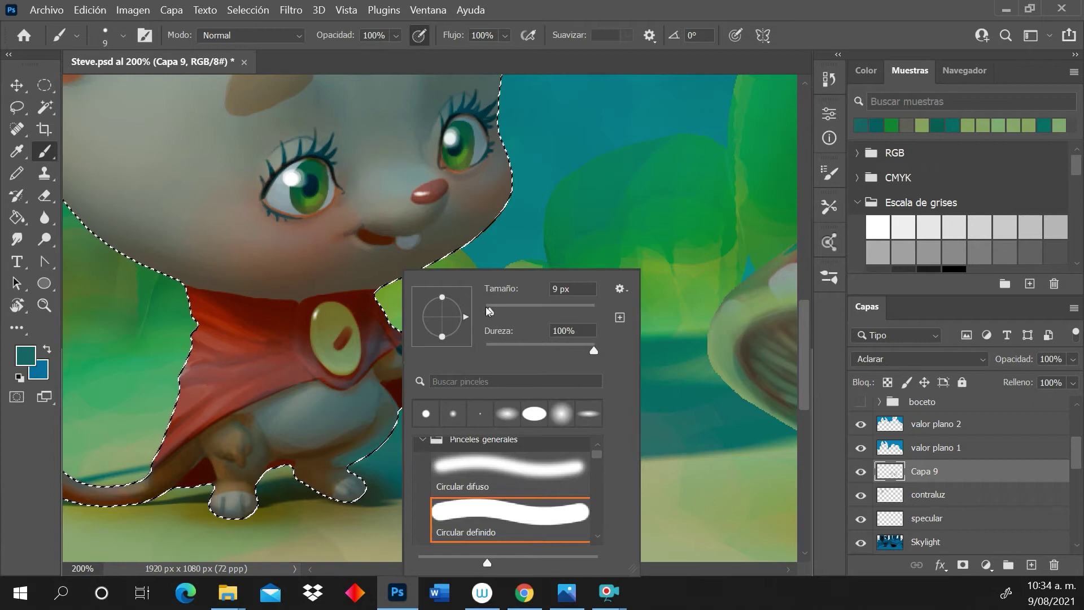
{"action": "type", "text": "17"}
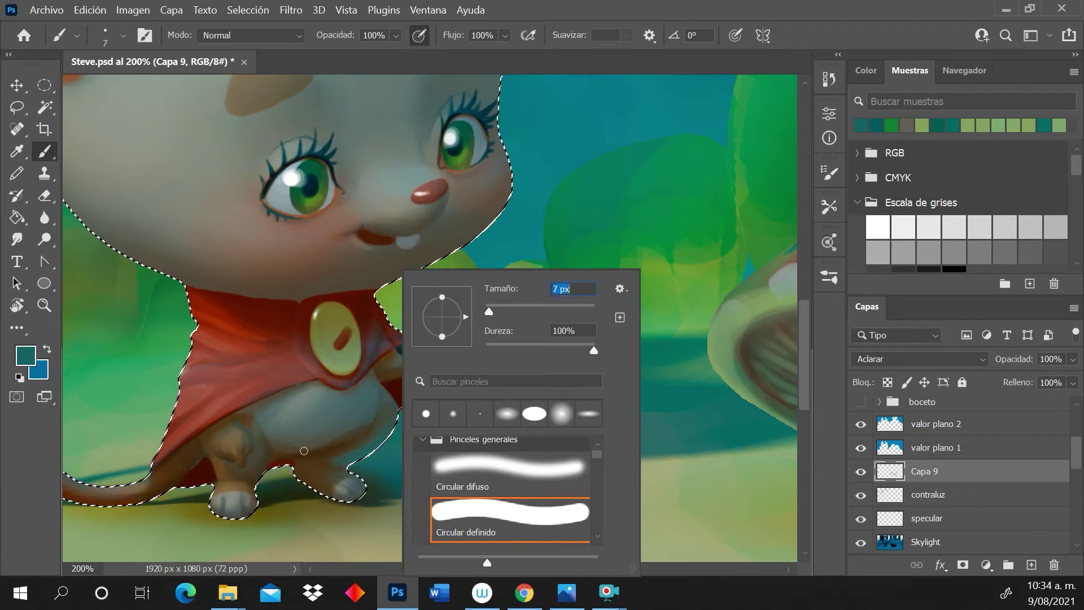
{"action": "key", "text": "Return"}
{"action": "left_click_drag", "start_coordinate": [281, 451], "coordinate": [310, 449]}
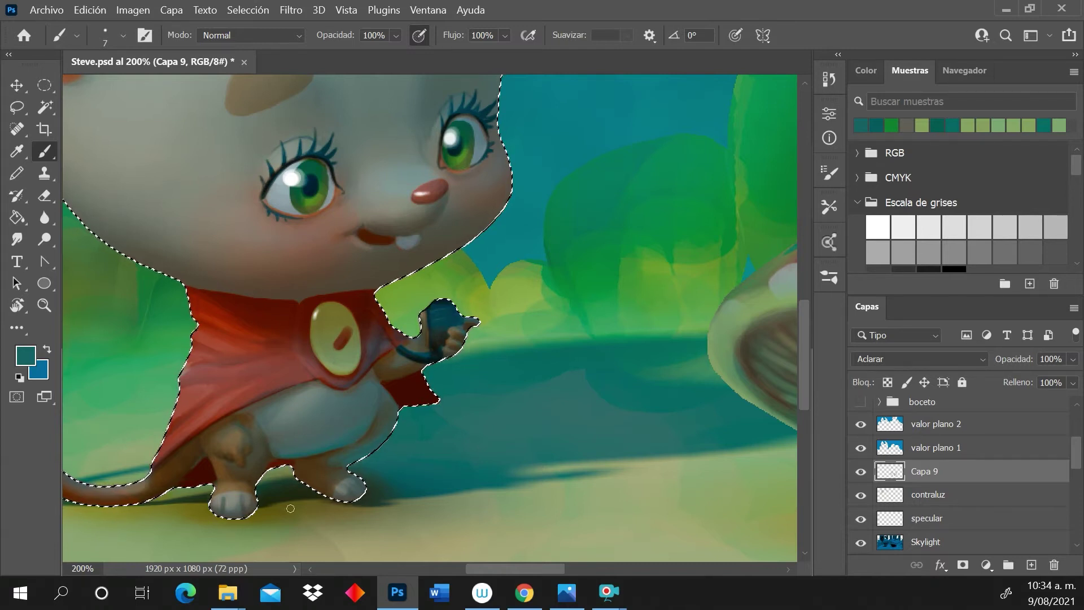
Paint ground reflections on the mouse's legs and feet, sampling olive and teal from the ground around them
{"action": "left_click", "coordinate": [404, 326], "text": "alt"}
{"action": "left_click", "coordinate": [289, 499], "text": "alt"}
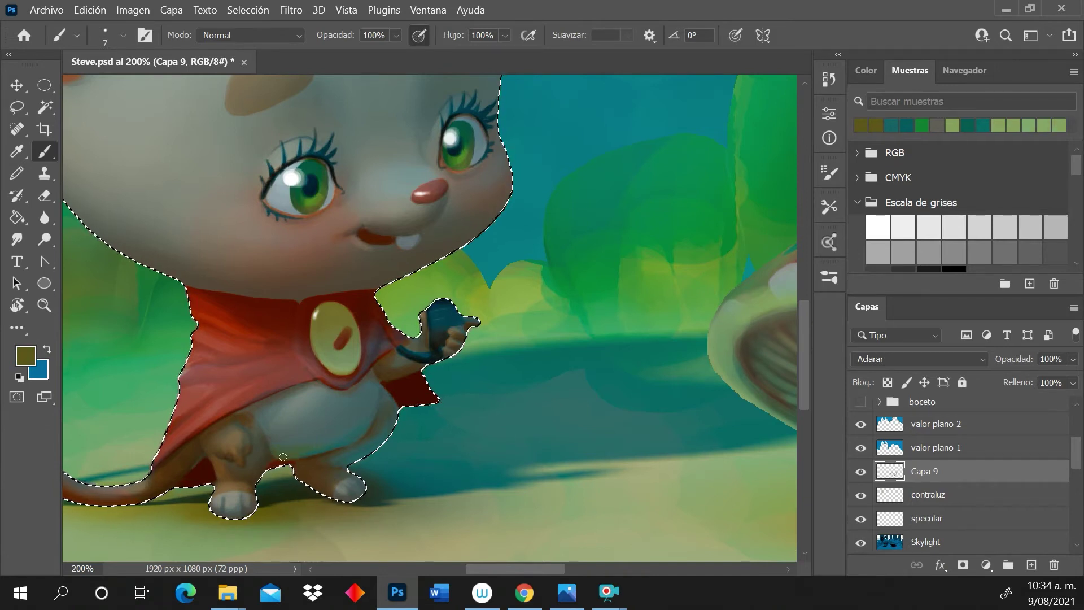
{"action": "left_click", "coordinate": [294, 473], "text": "alt"}
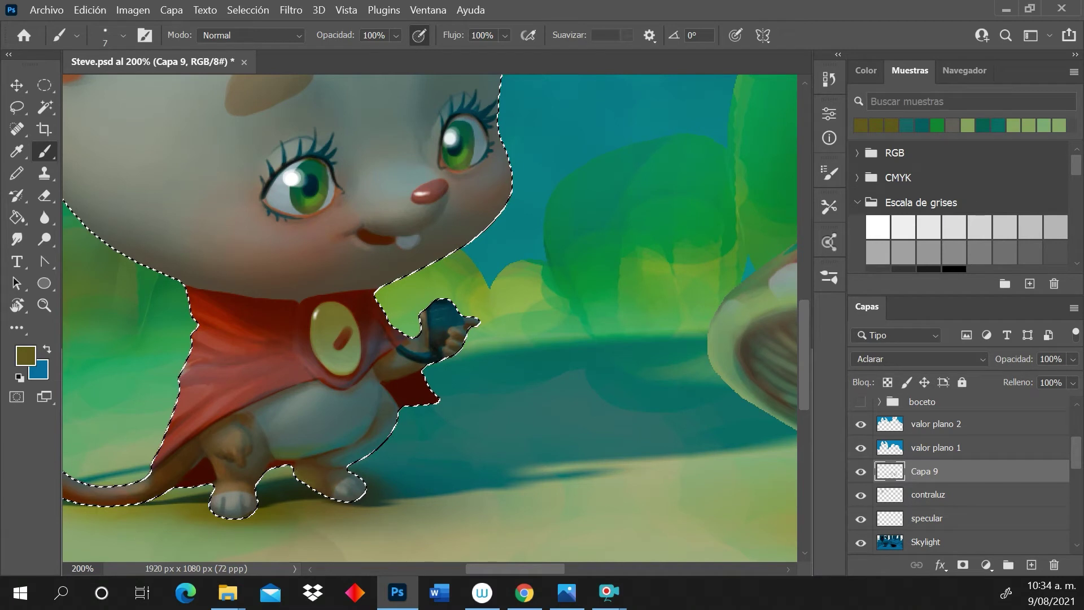
{"action": "left_click", "coordinate": [349, 469], "text": "alt"}
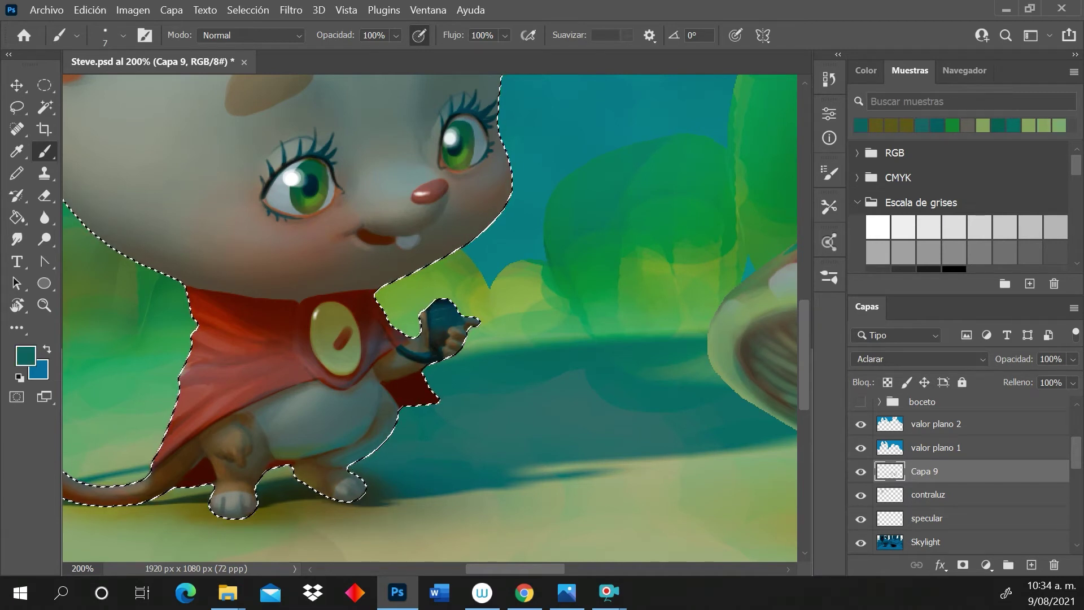
{"action": "left_click", "coordinate": [183, 549], "text": "alt"}
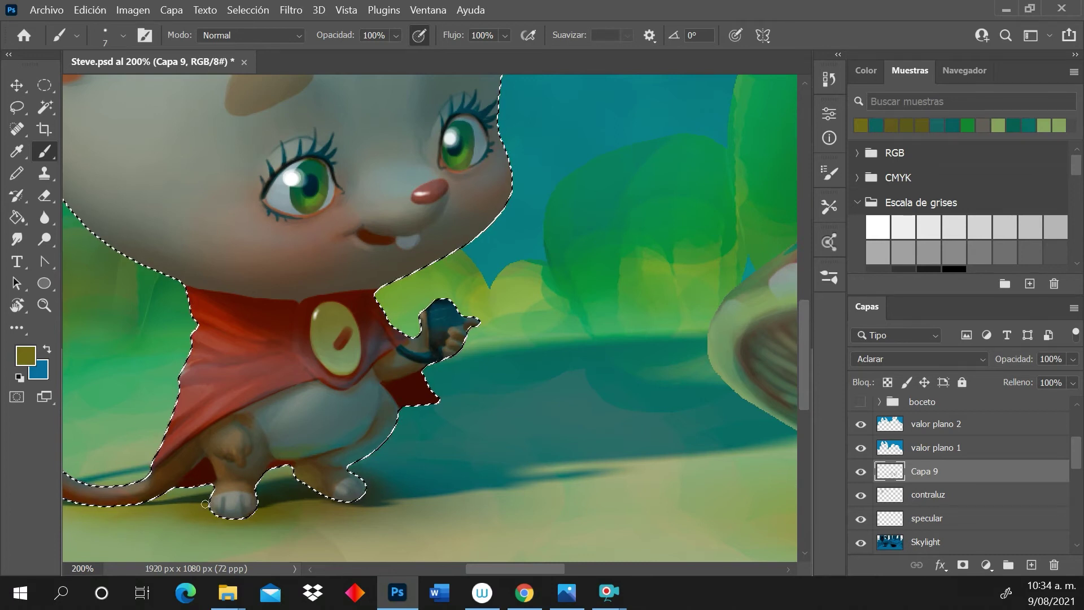
{"action": "left_click_drag", "start_coordinate": [205, 504], "coordinate": [215, 497]}
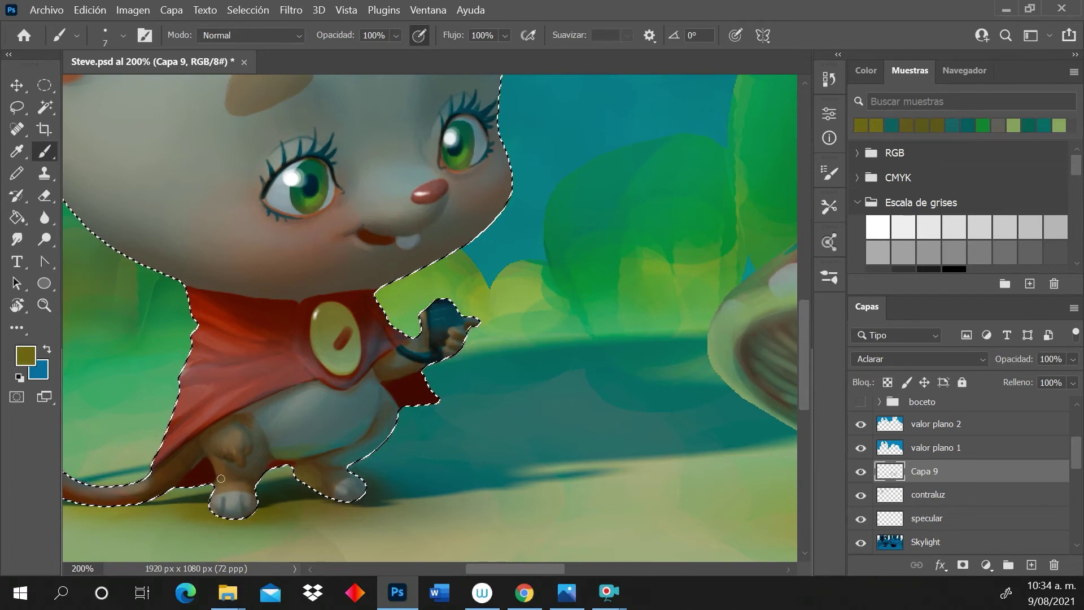
{"action": "left_click", "coordinate": [134, 510], "text": "alt"}
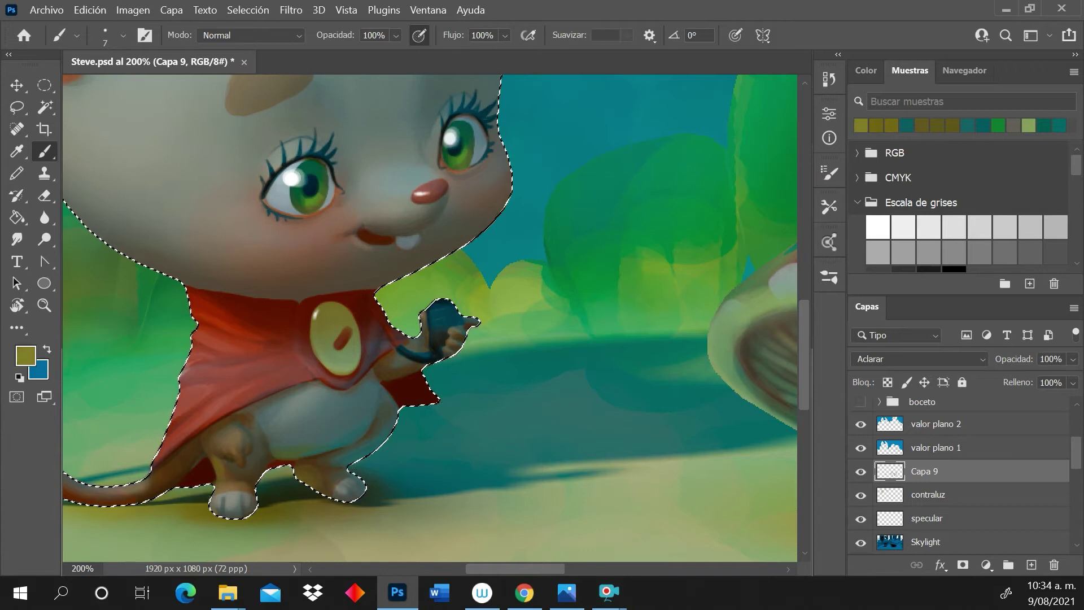
Paint reflected light along the mouse's tail with olive and green from the ground, yellow-green from the bush and grey from the head
{"action": "left_click_drag", "start_coordinate": [508, 571], "coordinate": [480, 568]}
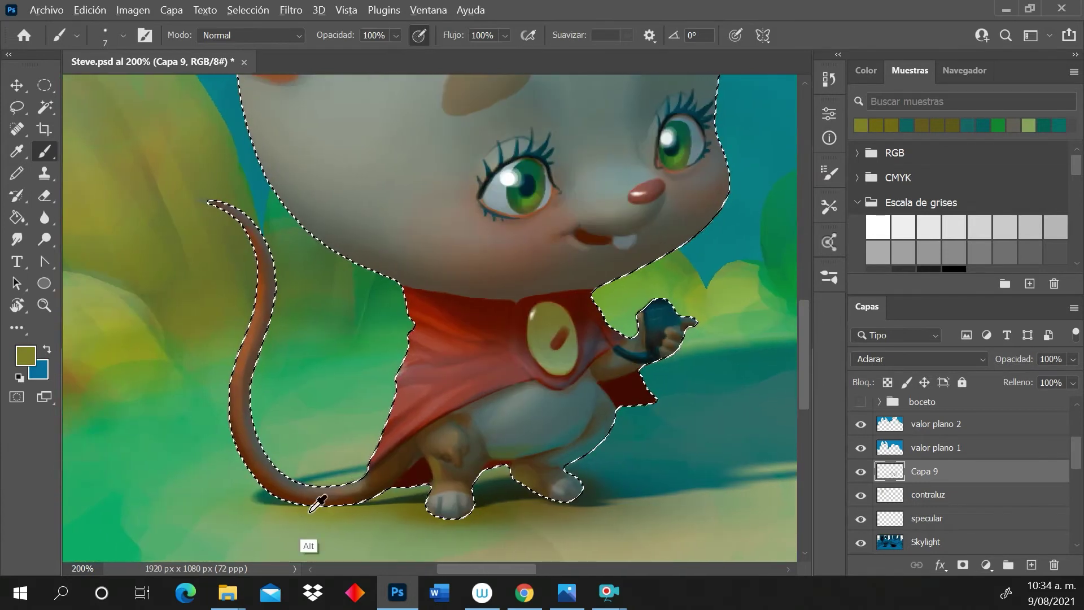
{"action": "left_click", "coordinate": [315, 489], "text": "alt"}
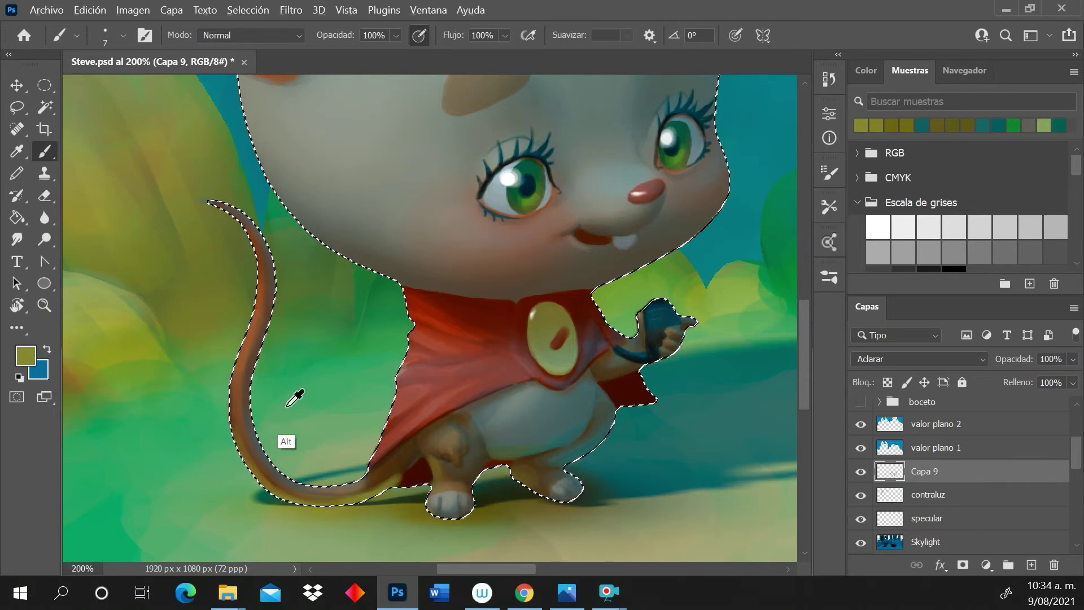
{"action": "left_click", "coordinate": [295, 392], "text": "alt"}
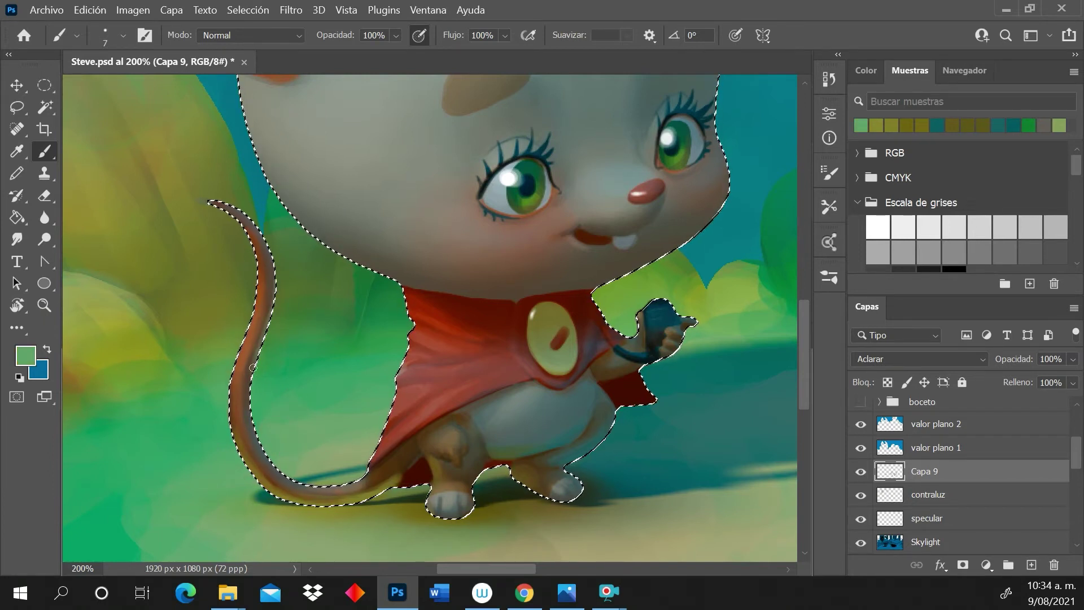
{"action": "left_click", "coordinate": [136, 335], "text": "alt"}
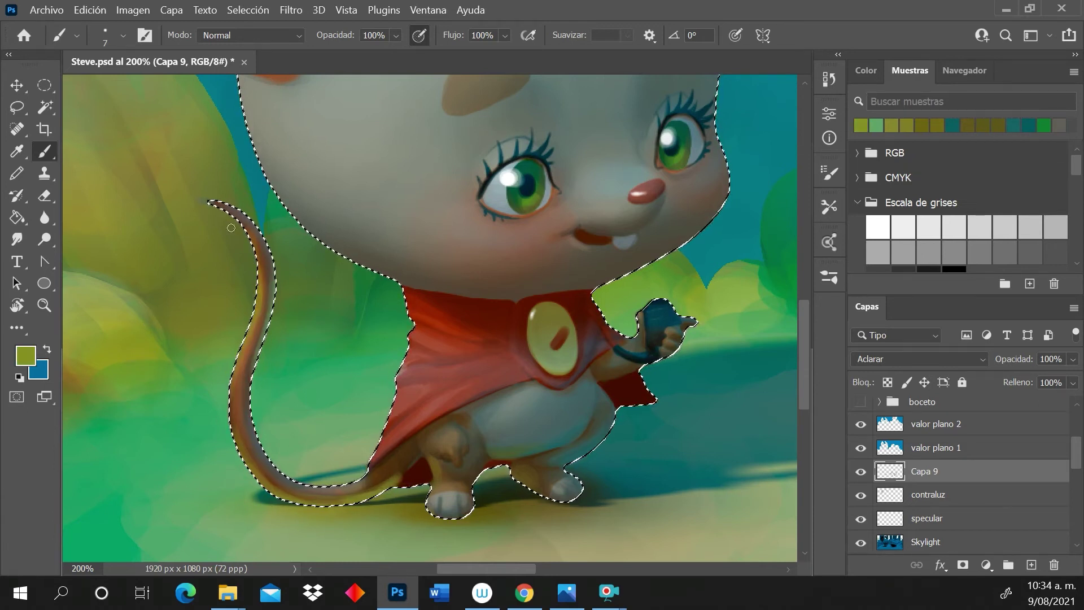
{"action": "left_click", "coordinate": [317, 222], "text": "alt"}
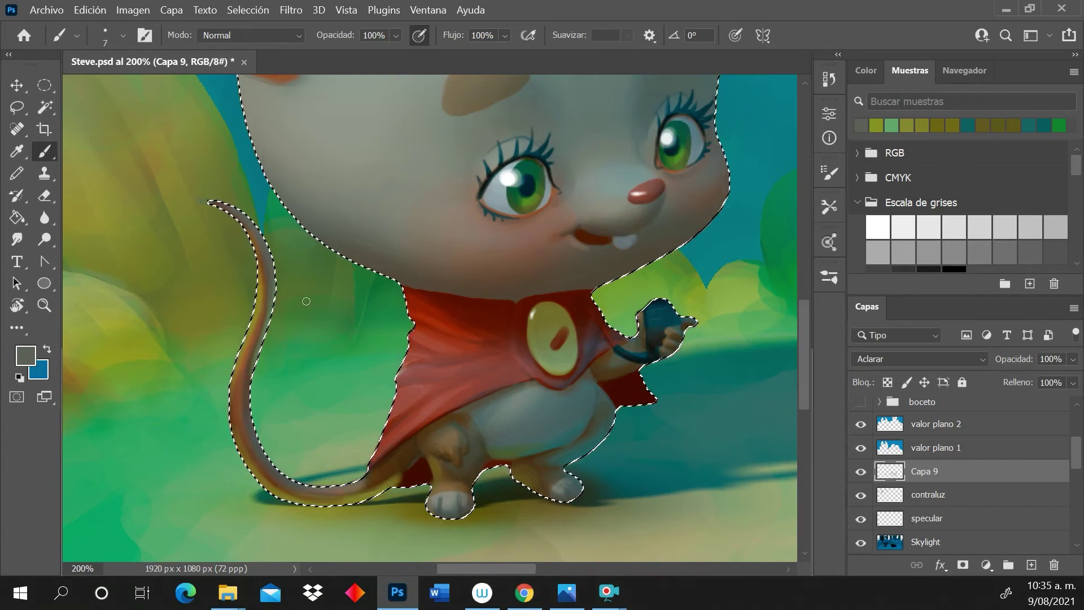
Paint olive and yellow-green reflections on the cape's lower left folds, sampling the colors from the bushes
{"action": "left_click", "coordinate": [207, 298], "text": "alt"}
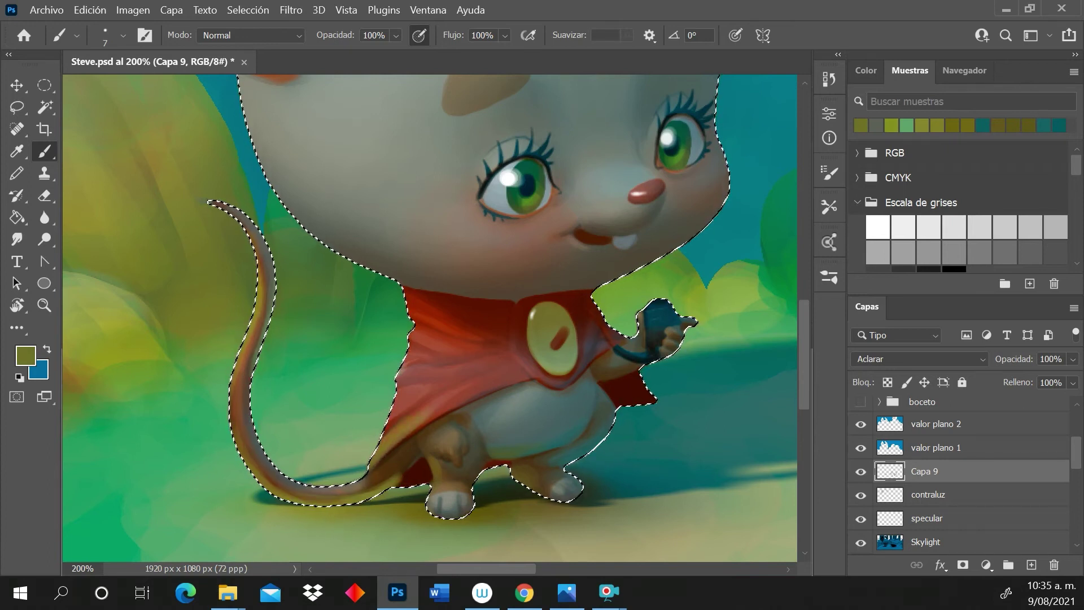
{"action": "left_click", "coordinate": [150, 339], "text": "alt"}
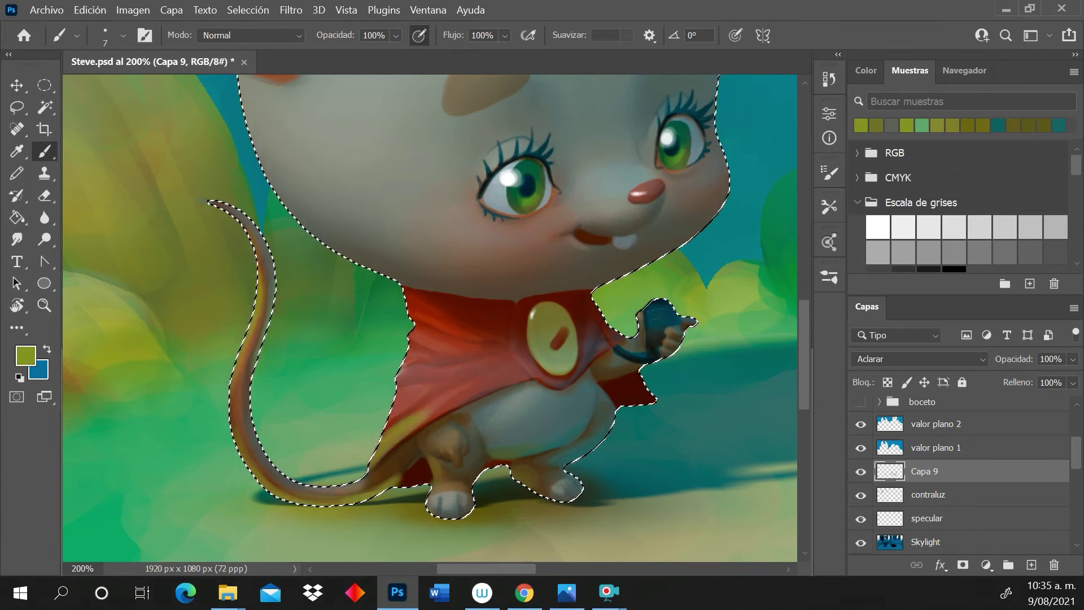
{"action": "mouse_move", "coordinate": [393, 419]}
{"action": "left_mouse_down"}
{"action": "mouse_move", "coordinate": [411, 403]}
{"action": "mouse_move", "coordinate": [389, 418]}
{"action": "left_mouse_up"}
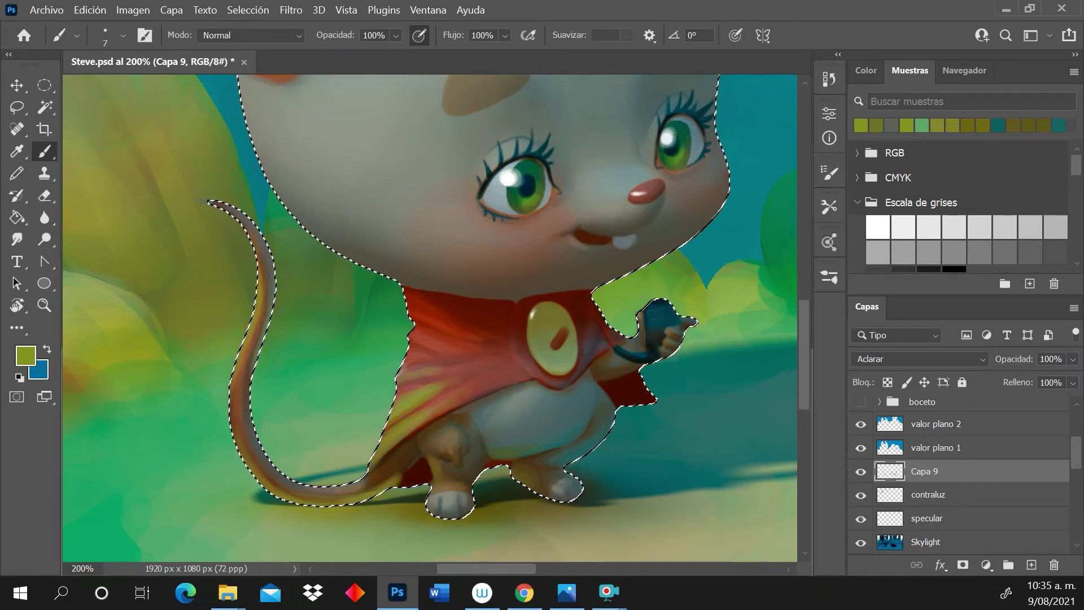
Add green reflected light to the tail and the cape's left edge up to the shoulder, sampling greens from the background grass
{"action": "left_click_drag", "start_coordinate": [512, 567], "coordinate": [499, 564]}
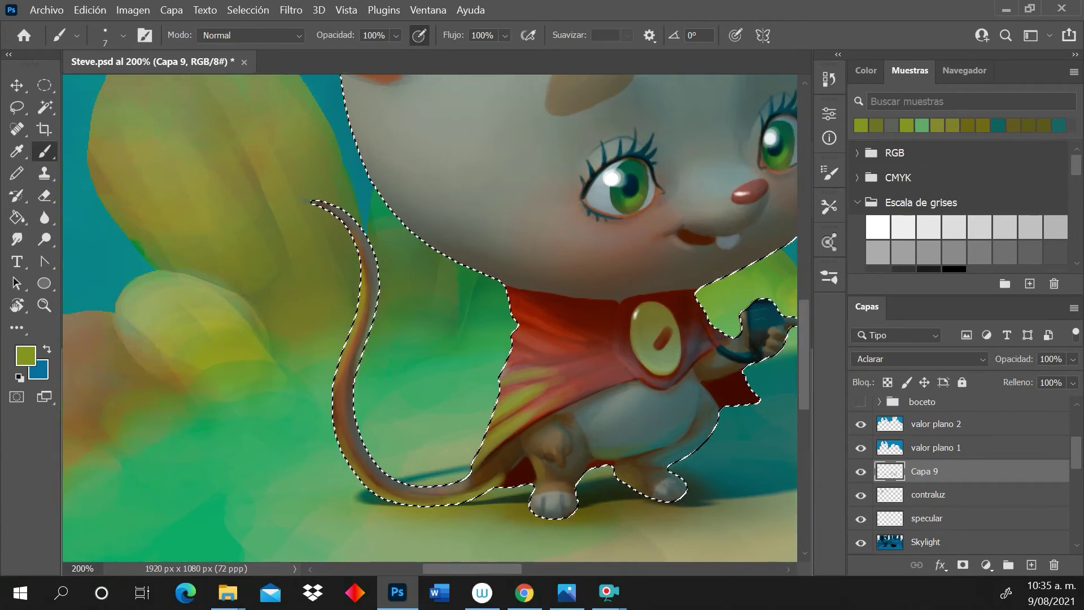
{"action": "left_click", "coordinate": [324, 376], "text": "alt"}
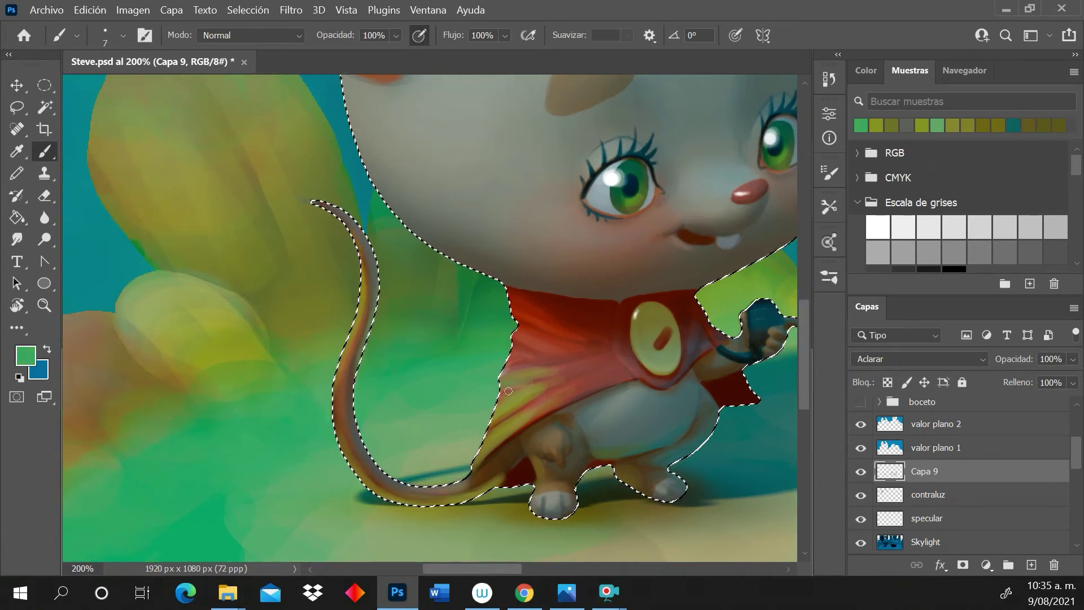
{"action": "left_click_drag", "start_coordinate": [350, 328], "coordinate": [337, 440]}
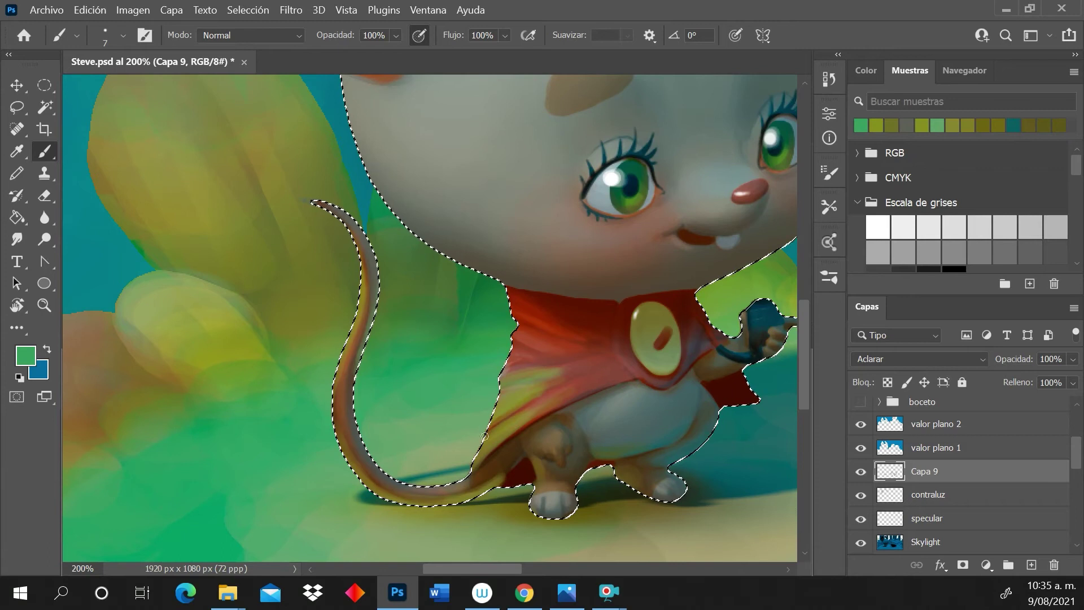
{"action": "key", "text": "alt"}
{"action": "left_click", "coordinate": [445, 341], "text": "alt"}
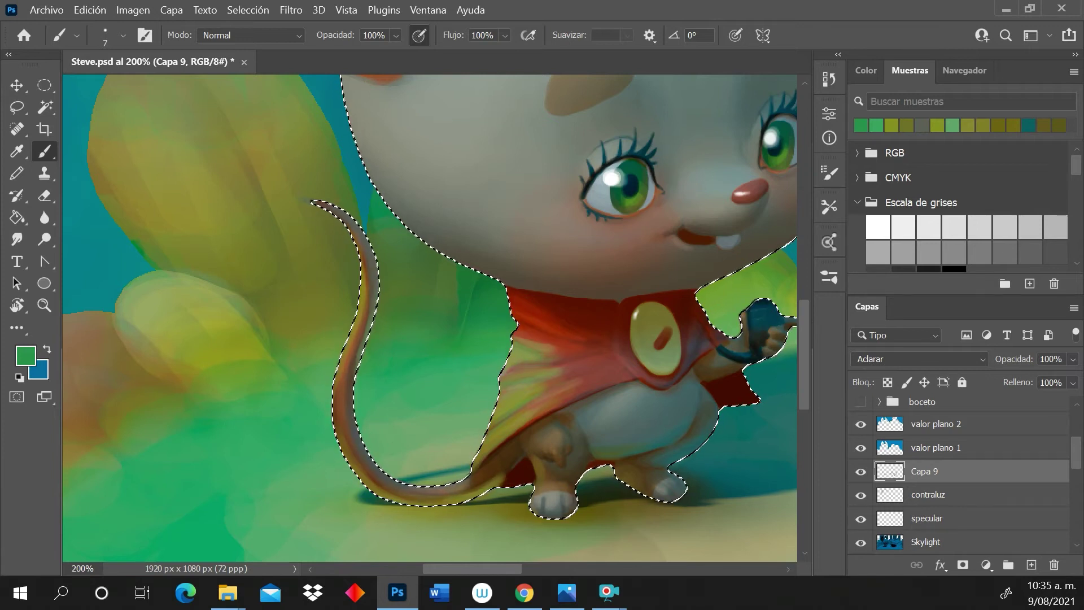
{"action": "key", "text": "alt"}
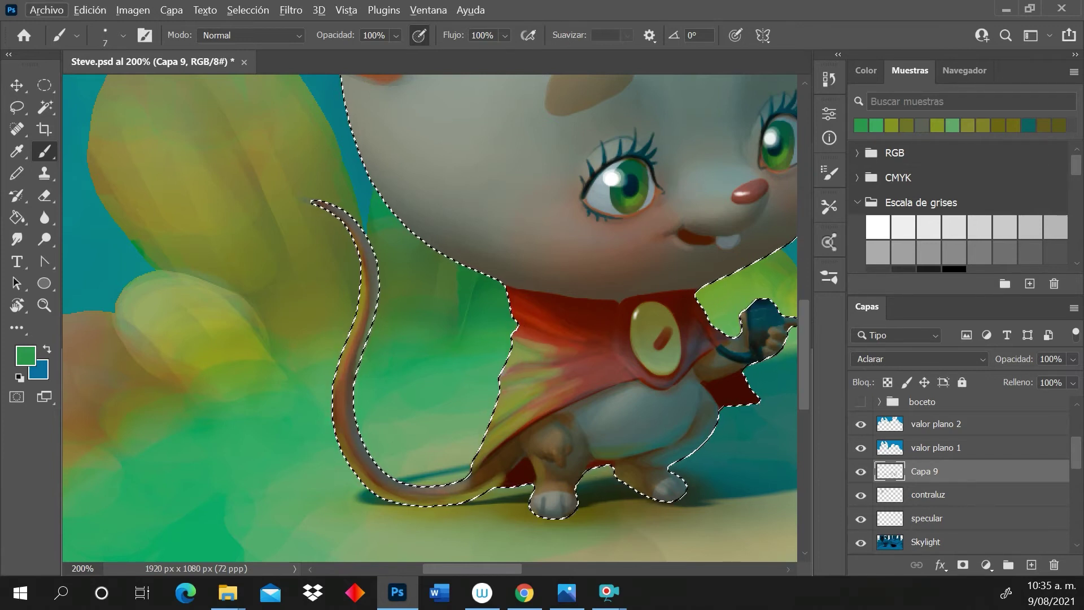
{"action": "left_click_drag", "start_coordinate": [509, 357], "coordinate": [490, 415]}
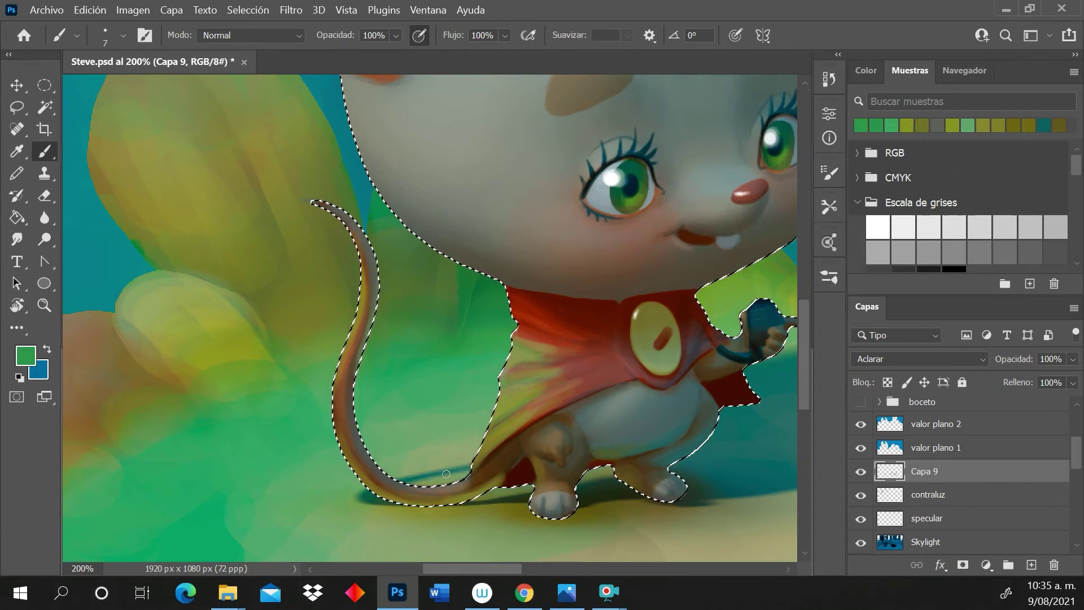
{"action": "left_click_drag", "start_coordinate": [493, 334], "coordinate": [512, 327]}
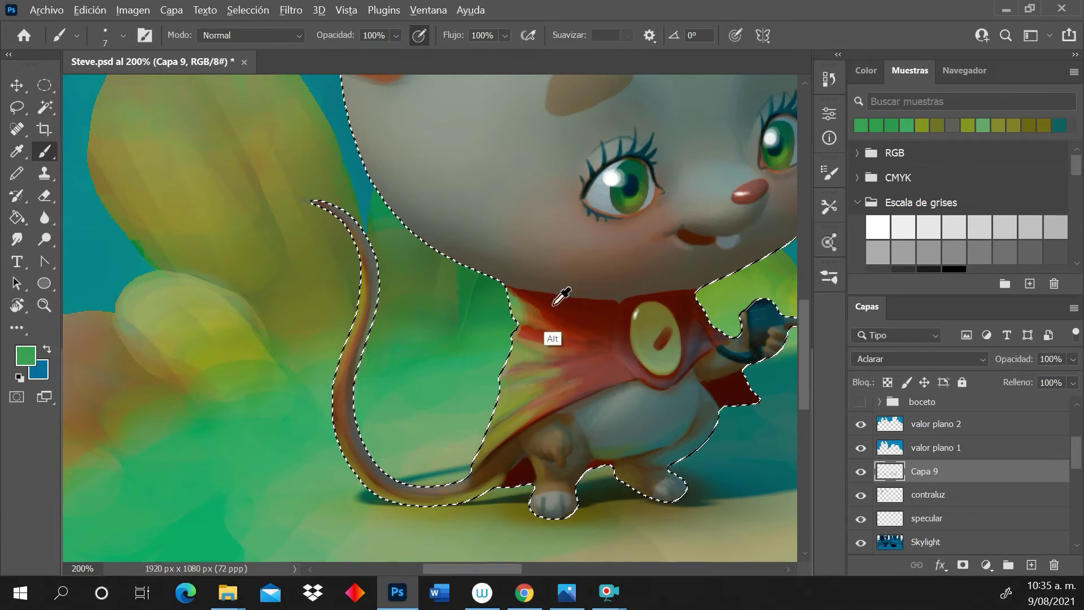
Sample dark reds from the cape's collar and paint their reflection along the left underside of the mouse's jaw
{"action": "left_click", "coordinate": [543, 291], "text": "alt"}
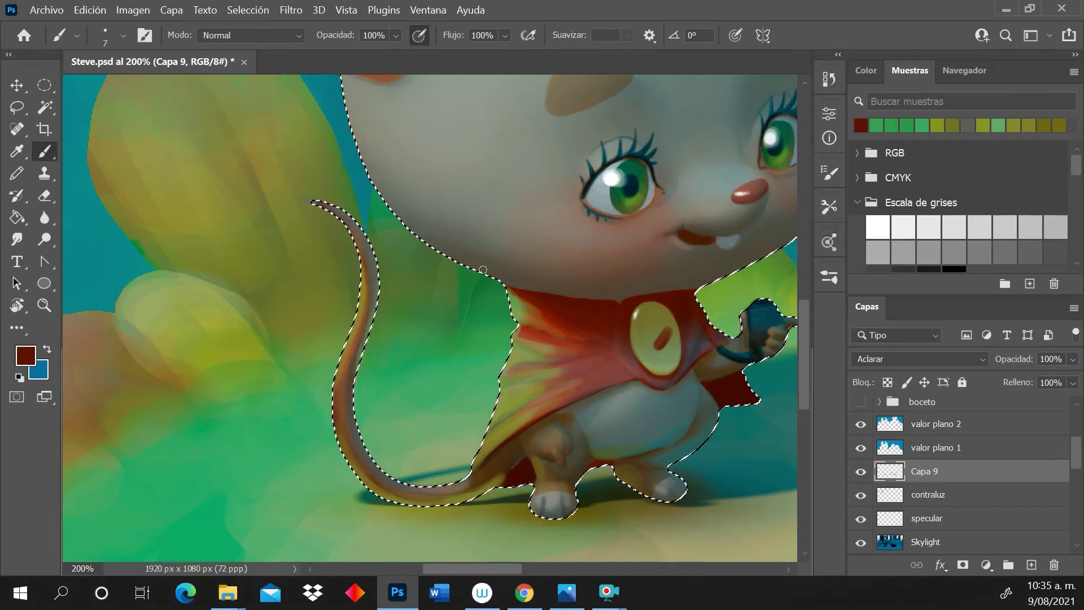
{"action": "left_click", "coordinate": [540, 300], "text": "alt"}
{"action": "left_click", "coordinate": [559, 304], "text": "alt"}
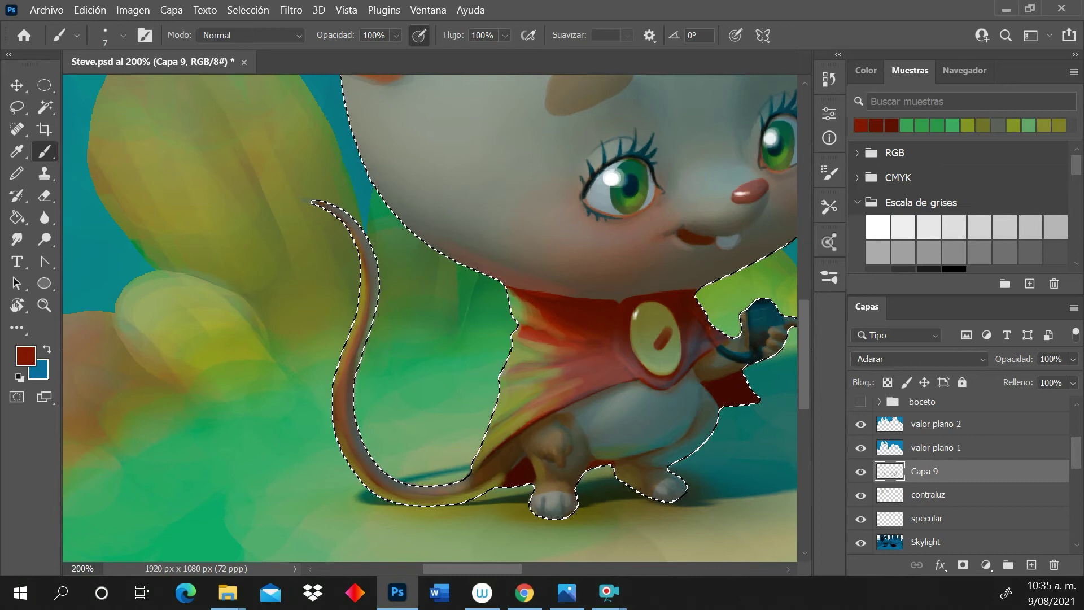
Set the brush to 20 px and paint dark red under the chin and teal on the right cheek, sampling both colors nearby
{"action": "left_click_drag", "start_coordinate": [509, 568], "coordinate": [539, 568]}
{"action": "right_click", "coordinate": [504, 303]}
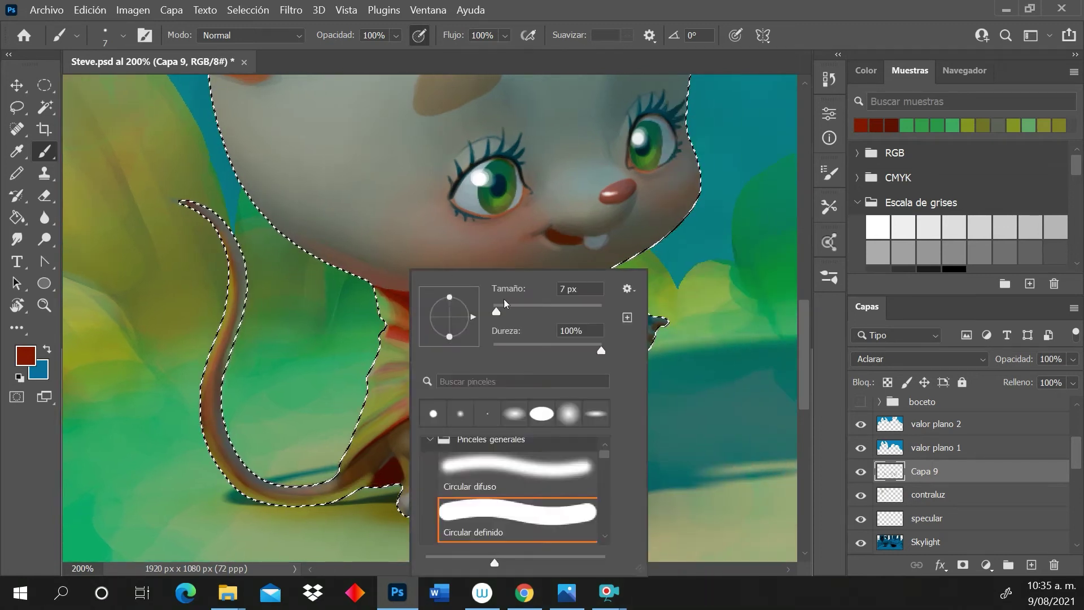
{"action": "key", "text": "Return"}
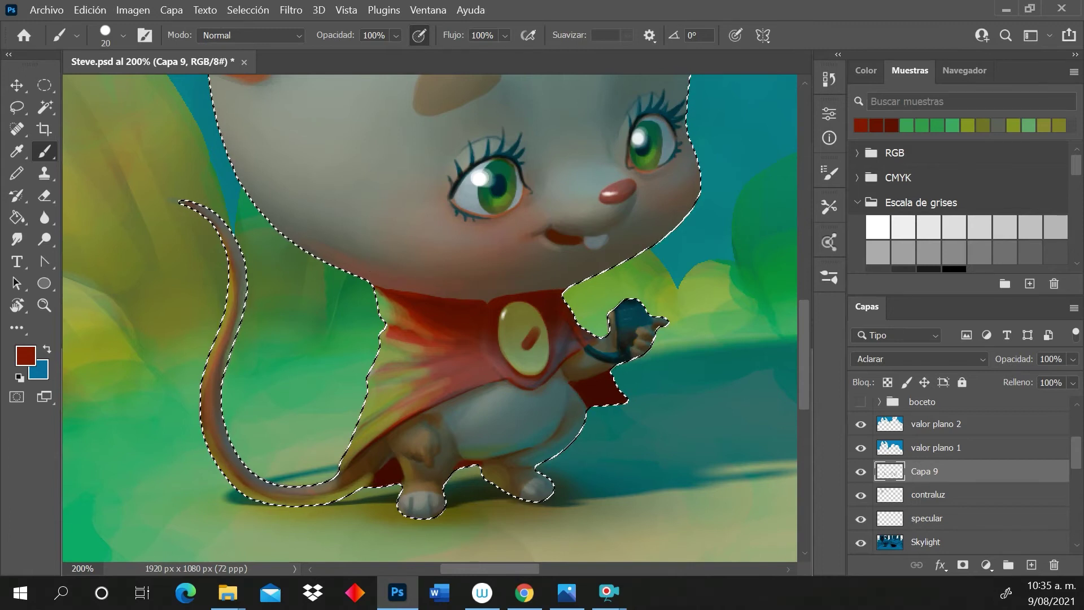
{"action": "left_click", "coordinate": [551, 297], "text": "alt"}
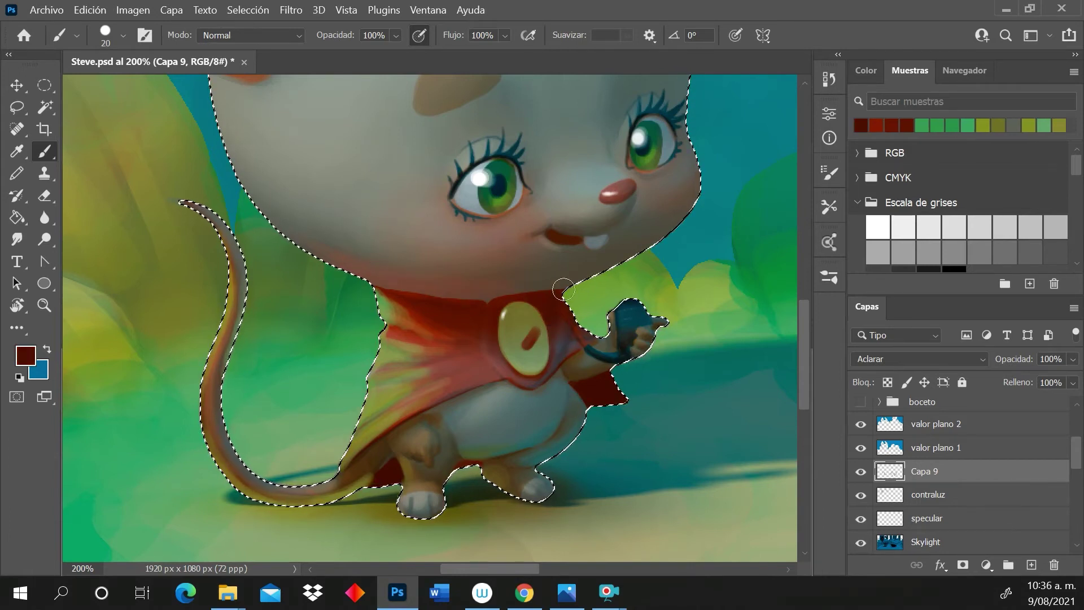
{"action": "left_click", "coordinate": [682, 395], "text": "alt"}
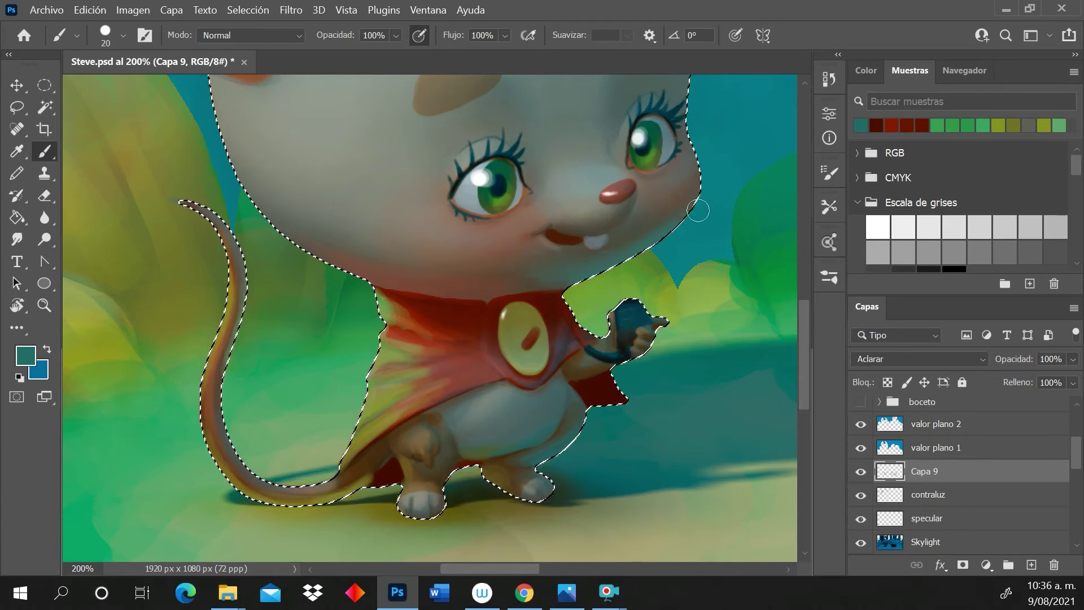
Sample greens from the background grass and paint their reflected light along the mouse's left cheek and jaw
{"action": "left_click", "coordinate": [315, 390], "text": "alt"}
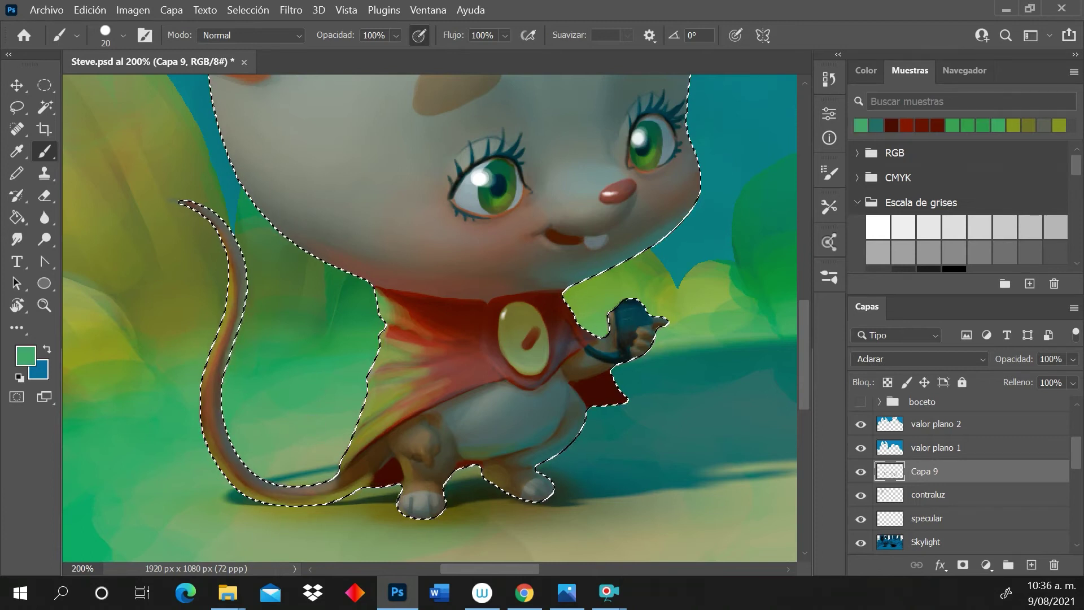
{"action": "left_click", "coordinate": [295, 386], "text": "alt"}
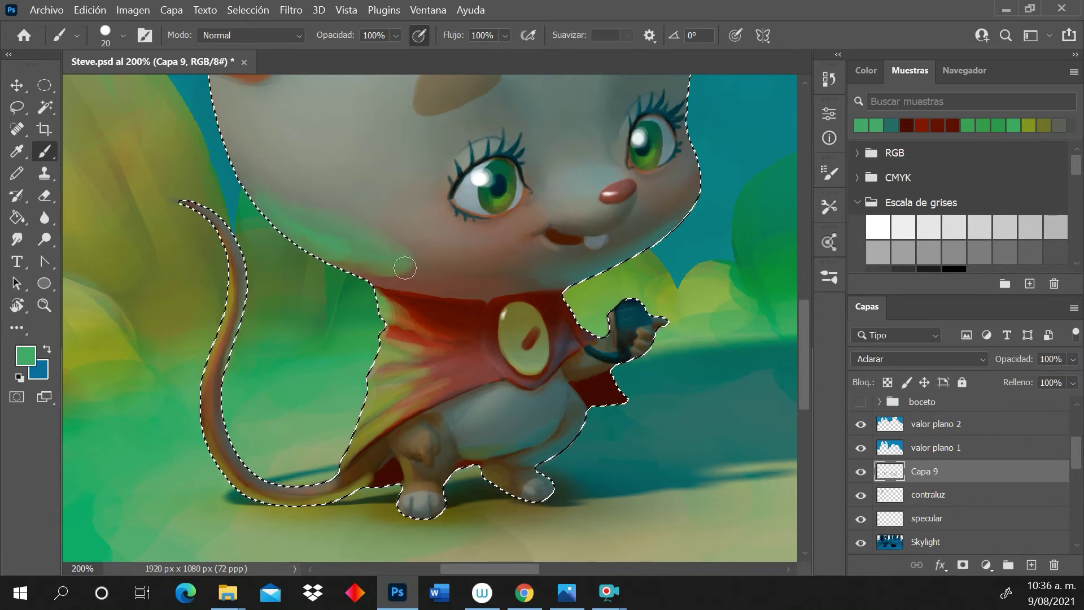
{"action": "mouse_move", "coordinate": [429, 275]}
{"action": "left_mouse_down"}
{"action": "mouse_move", "coordinate": [445, 268]}
{"action": "mouse_move", "coordinate": [394, 260]}
{"action": "left_mouse_up"}
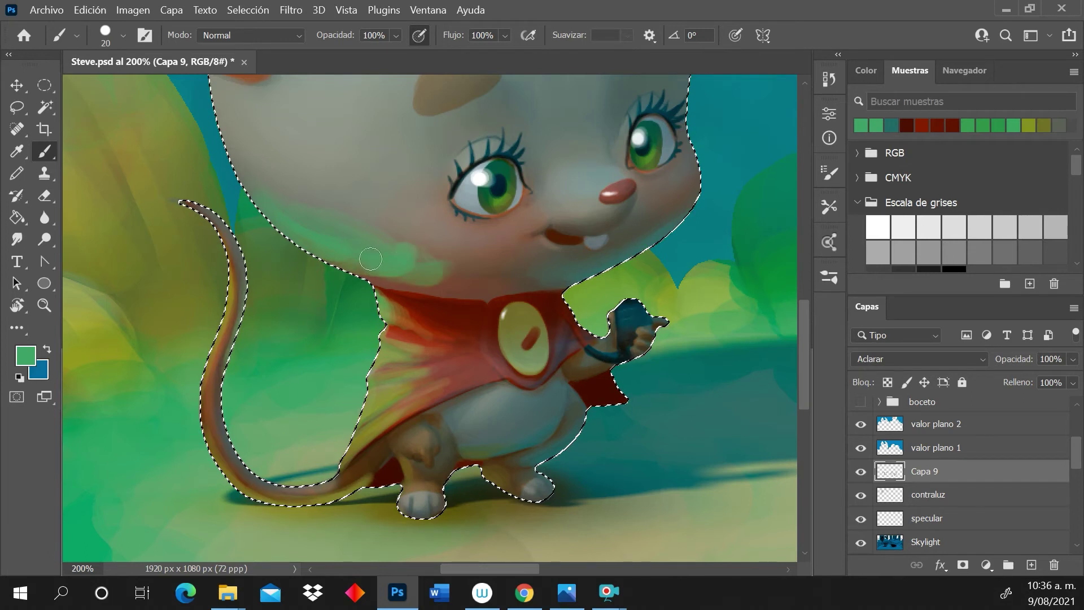
{"action": "left_click", "coordinate": [621, 276], "text": "alt"}
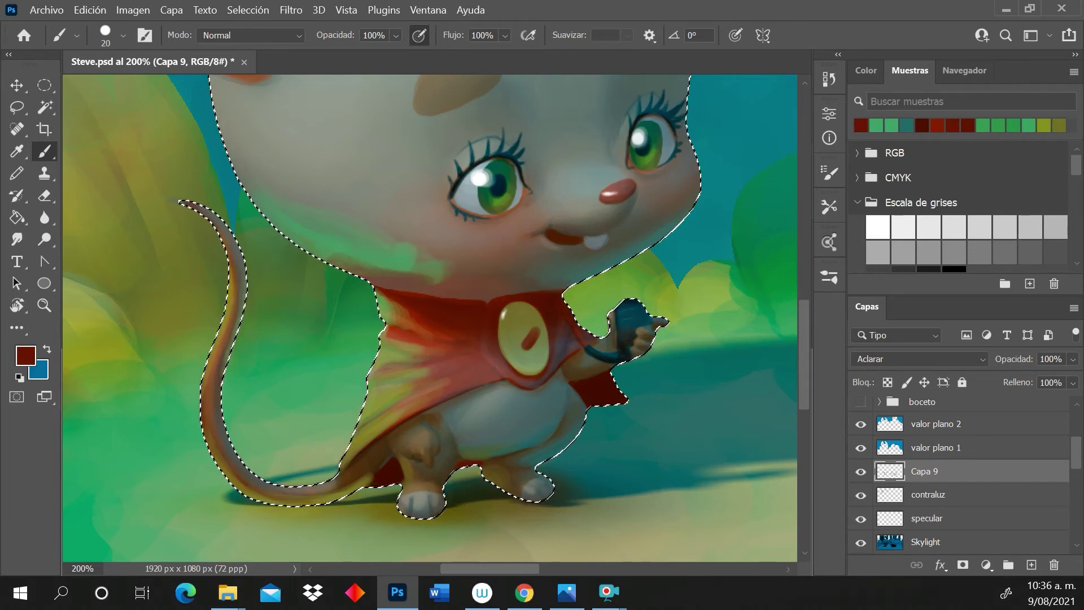
{"action": "key", "text": "alt"}
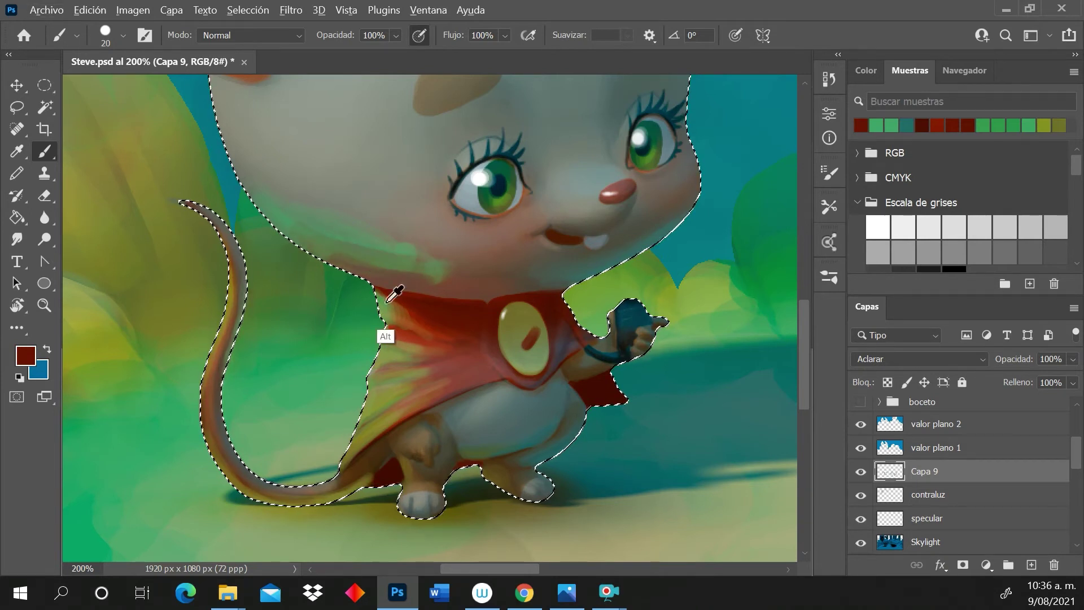
{"action": "left_click", "coordinate": [375, 327], "text": "alt"}
Try extending the green reflection from the left jaw across the chin, and undo those strokes
{"action": "mouse_move", "coordinate": [417, 260]}
{"action": "left_mouse_down"}
{"action": "mouse_move", "coordinate": [373, 255]}
{"action": "mouse_move", "coordinate": [508, 277]}
{"action": "left_mouse_up"}
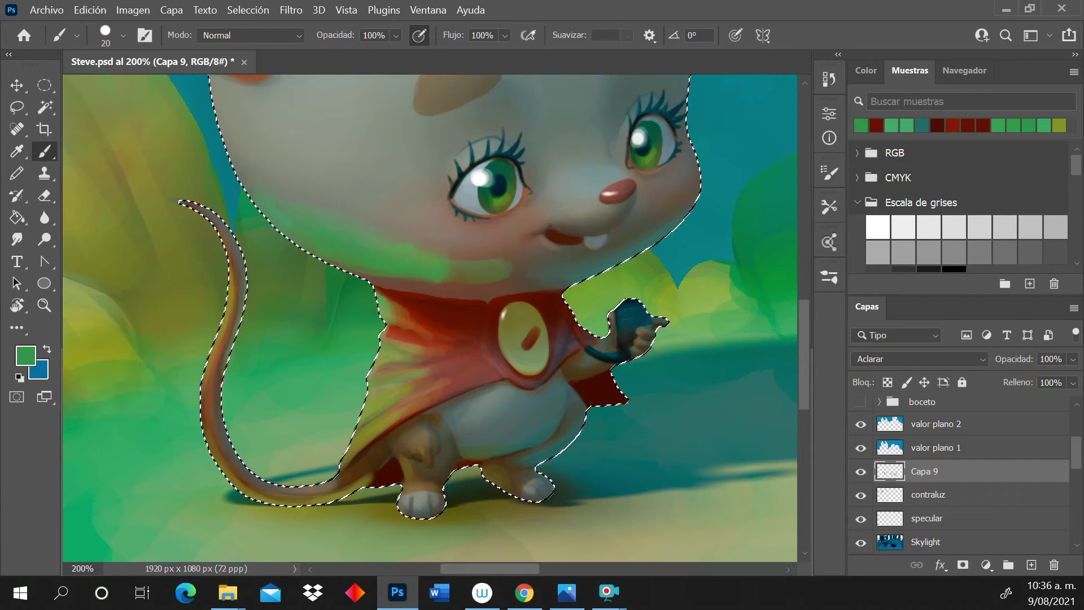
{"action": "left_click_drag", "start_coordinate": [672, 237], "coordinate": [605, 250]}
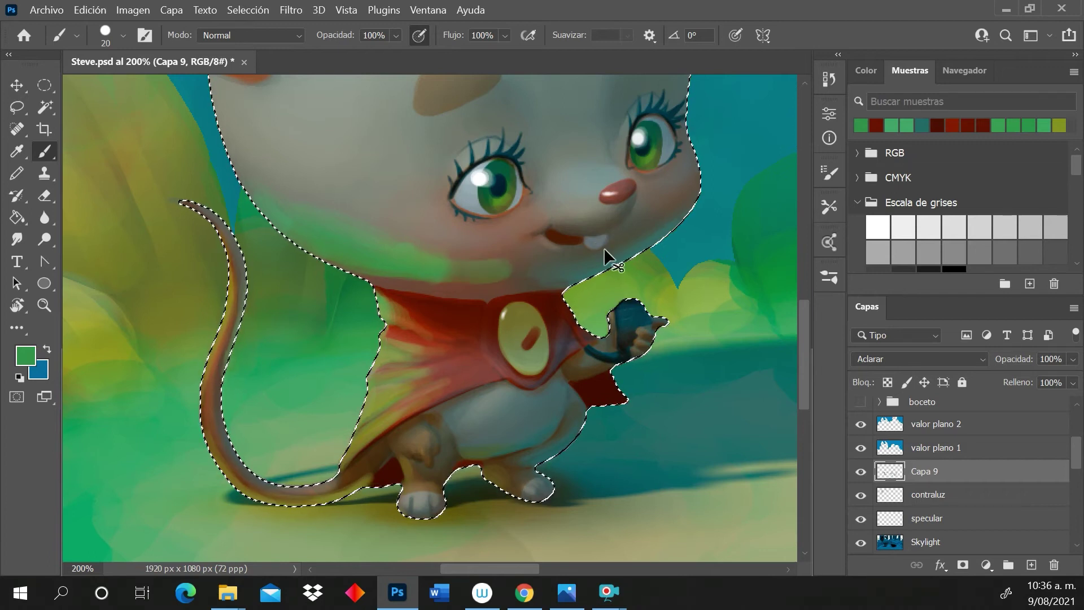
{"action": "key", "text": "ctrl+z"}
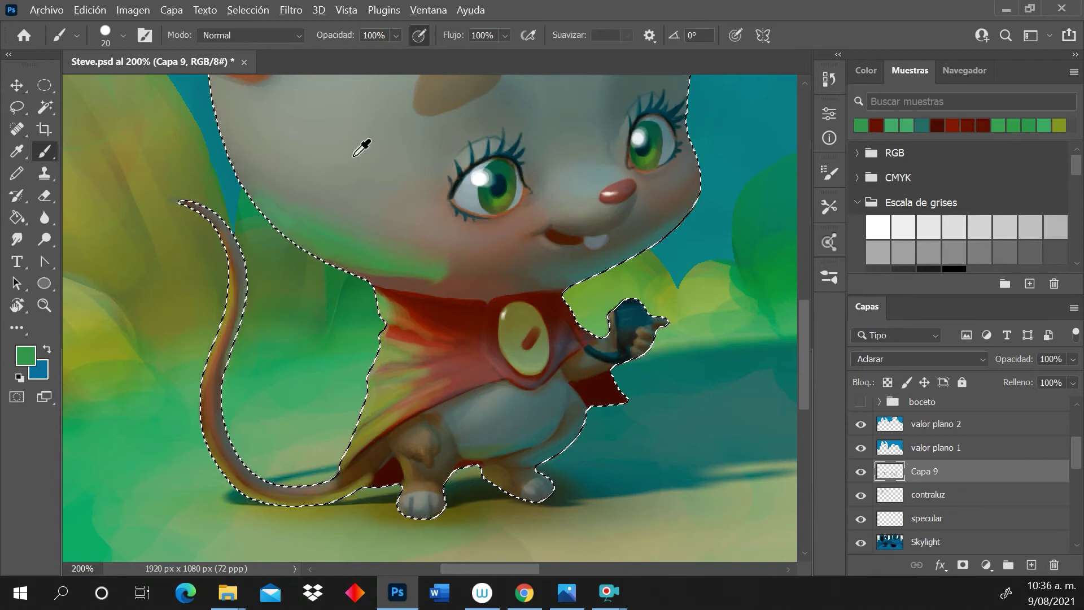
Paint the cape's red reflection under the left jaw and blend it with green sampled from the grass
{"action": "key", "text": "alt"}
{"action": "left_click", "coordinate": [423, 312], "text": "alt"}
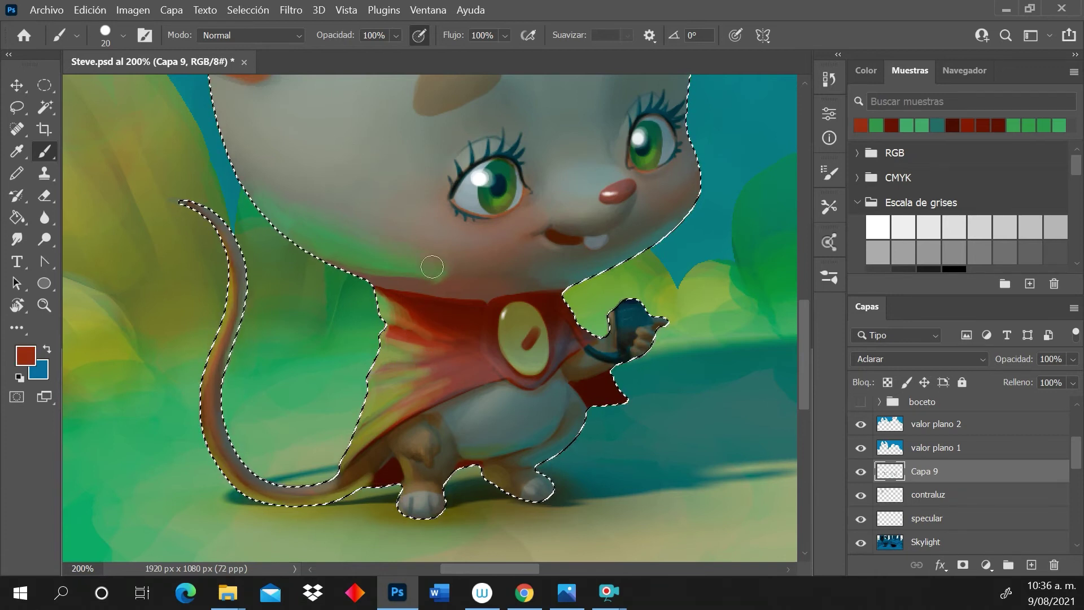
{"action": "mouse_move", "coordinate": [344, 270]}
{"action": "left_mouse_down"}
{"action": "mouse_move", "coordinate": [393, 282]}
{"action": "mouse_move", "coordinate": [420, 276]}
{"action": "left_mouse_up"}
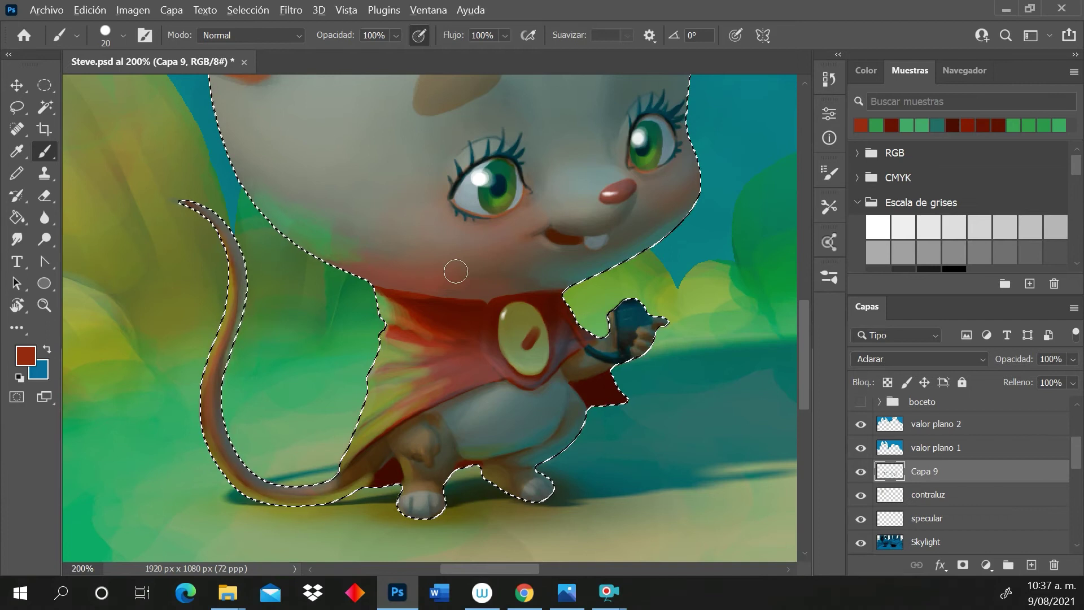
{"action": "left_click", "coordinate": [314, 327], "text": "alt"}
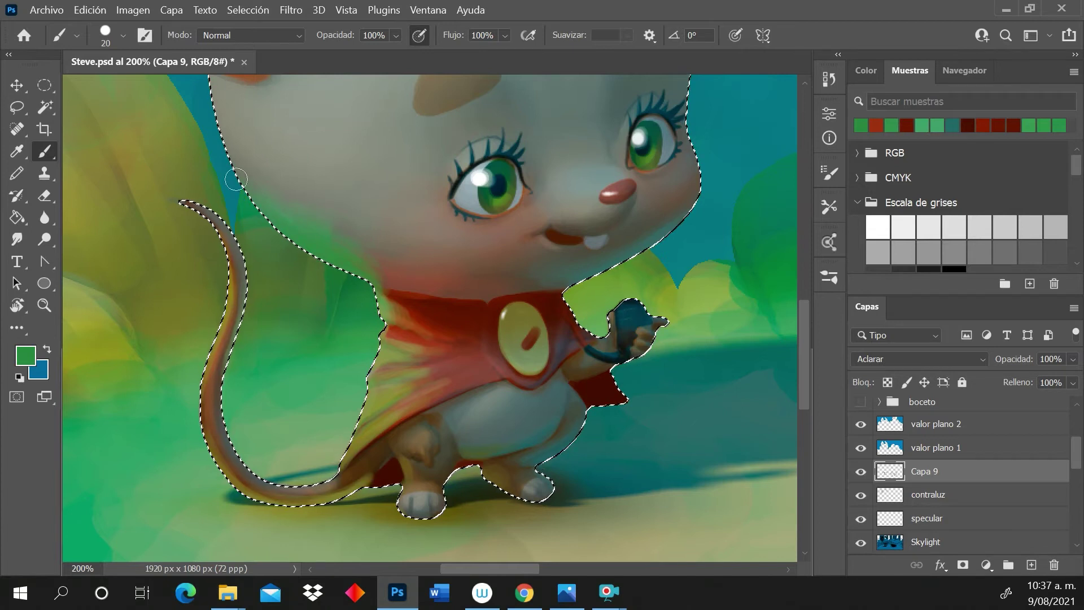
Sample orange from inside the left ear and paint its reflection on the ear's base with a 15 px brush
{"action": "left_click_drag", "start_coordinate": [807, 355], "coordinate": [802, 272]}
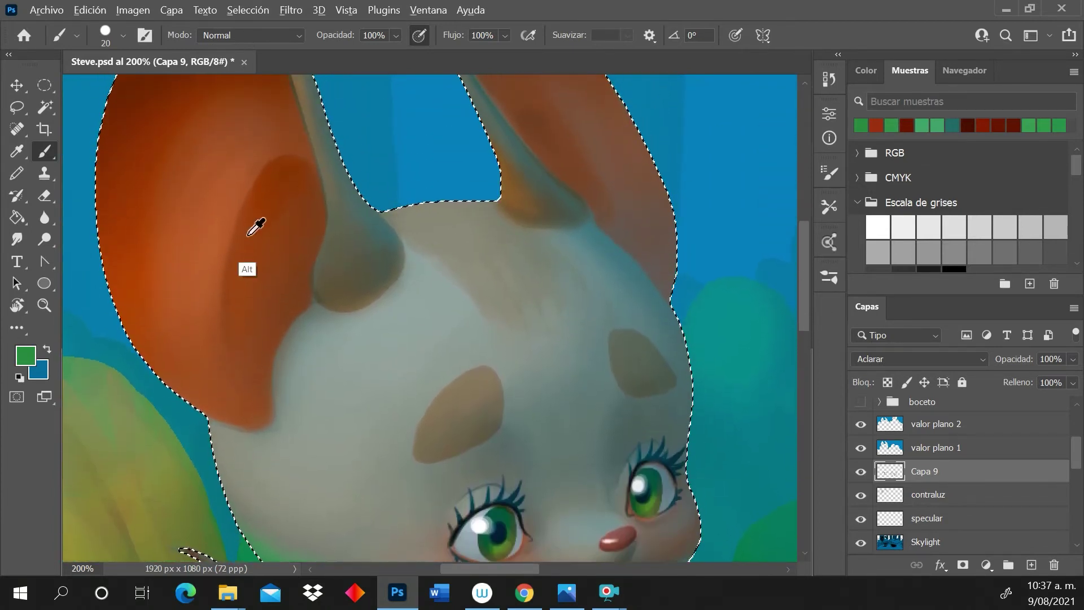
{"action": "left_click", "coordinate": [230, 239], "text": "alt"}
{"action": "right_click", "coordinate": [332, 260]}
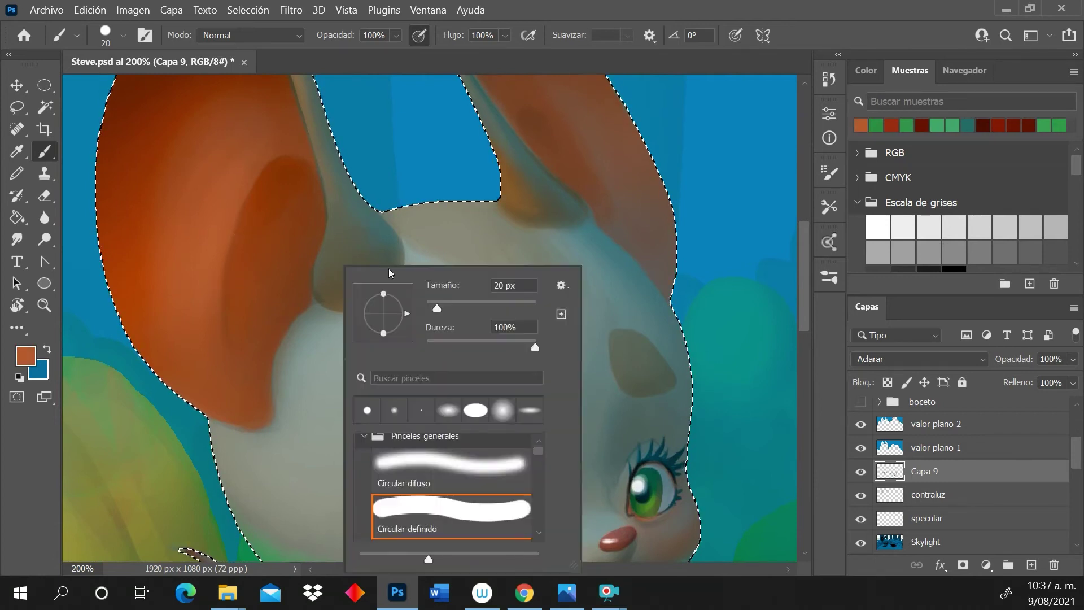
{"action": "left_click", "coordinate": [434, 305]}
{"action": "key", "text": "Return"}
{"action": "left_click", "coordinate": [325, 266]}
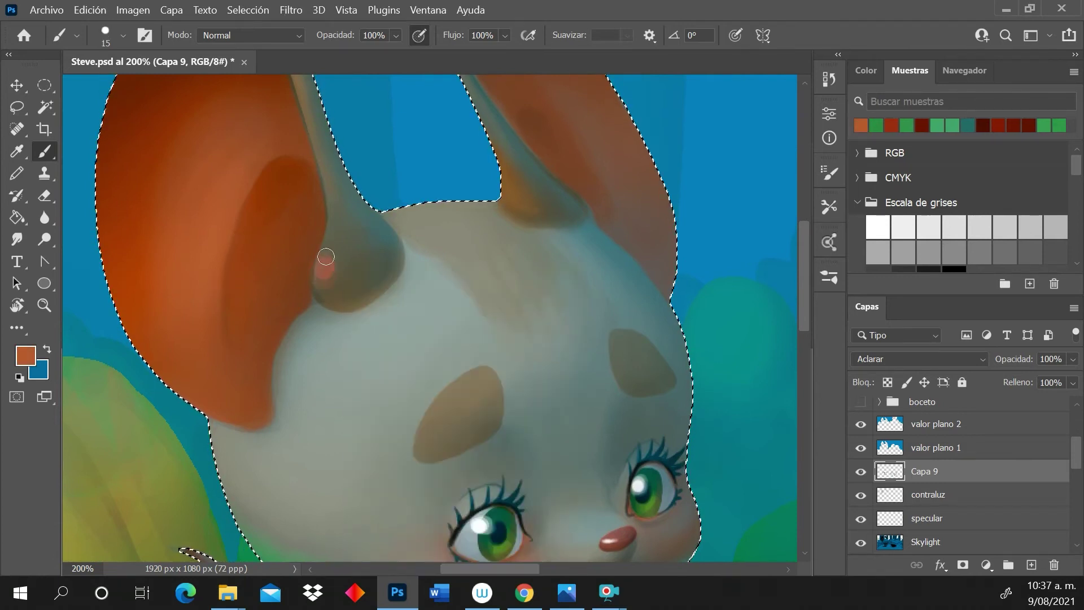
{"action": "left_click", "coordinate": [326, 266]}
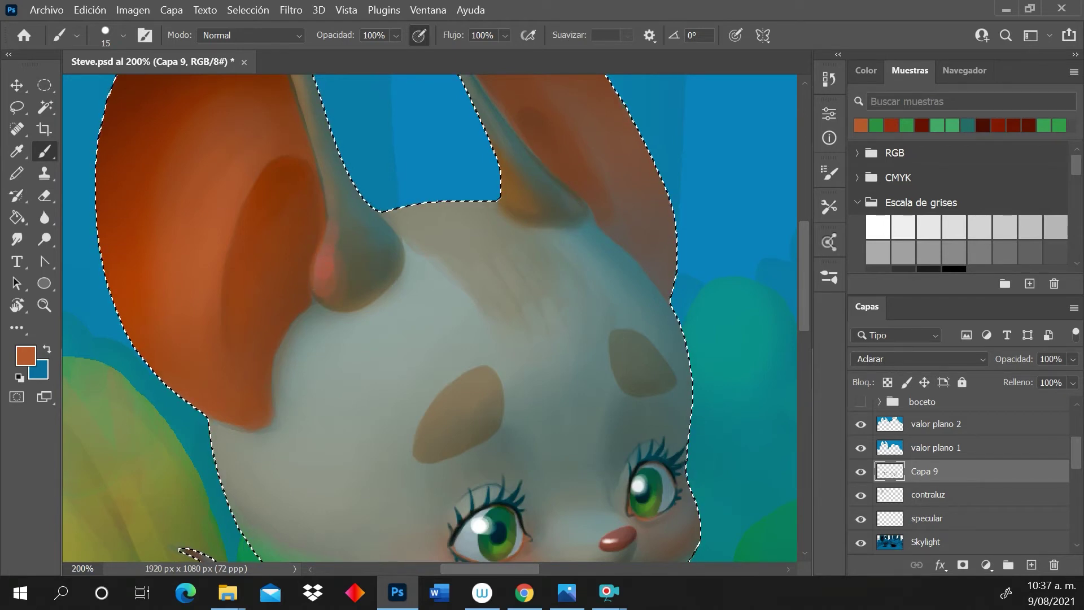
Set the brush to 4 px and continue the orange reflection as a thin line up the left ear's inner rim
{"action": "left_click_drag", "start_coordinate": [805, 313], "coordinate": [802, 283]}
{"action": "right_click", "coordinate": [340, 258]}
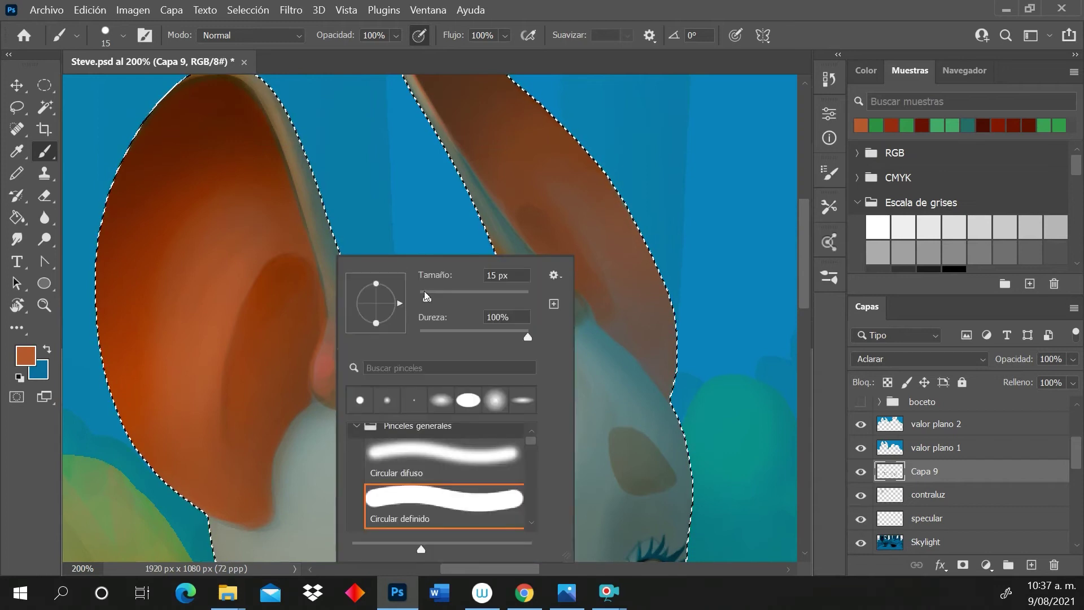
{"action": "left_click_drag", "start_coordinate": [425, 291], "coordinate": [421, 291]}
{"action": "key", "text": "Return"}
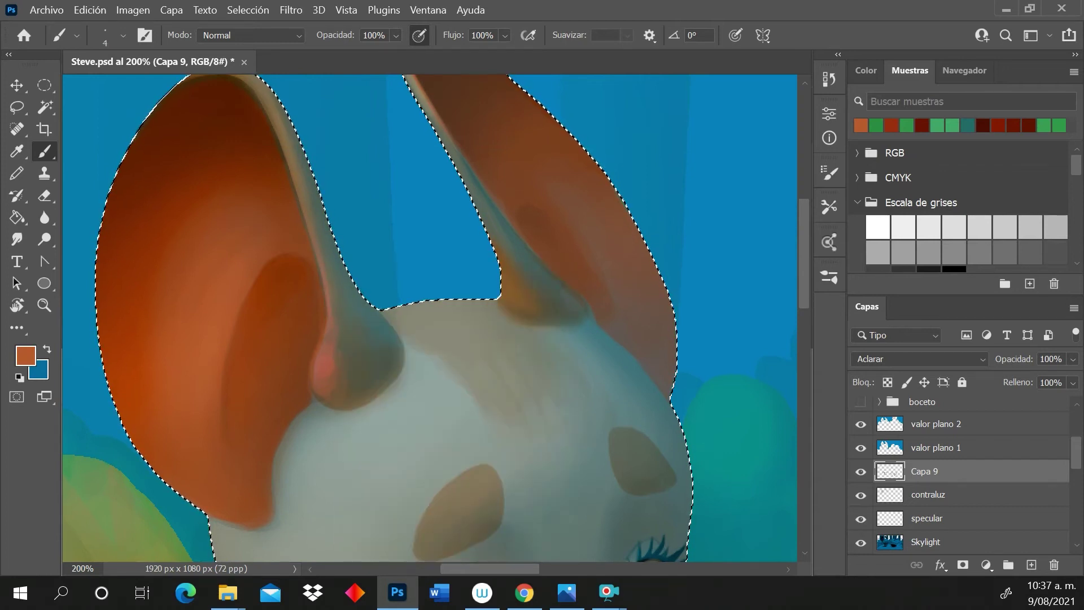
Set the brush to 34 px and paint a brownish-orange reflection on the head beside the left ear's lower edge
{"action": "left_click_drag", "start_coordinate": [802, 284], "coordinate": [802, 313]}
{"action": "right_click", "coordinate": [324, 332]}
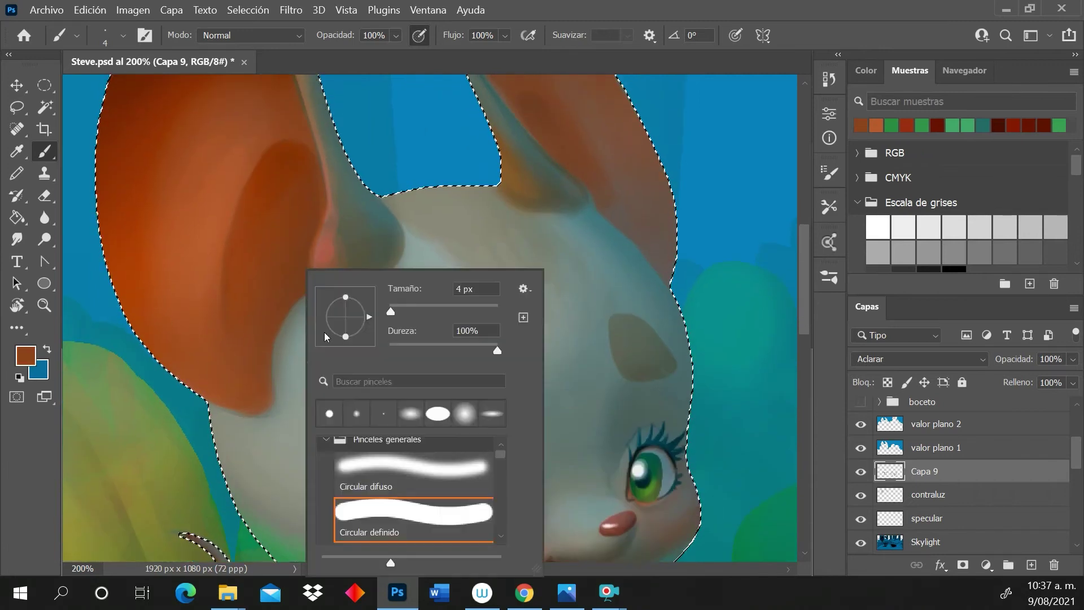
{"action": "left_click_drag", "start_coordinate": [390, 311], "coordinate": [417, 309]}
{"action": "key", "text": "Return"}
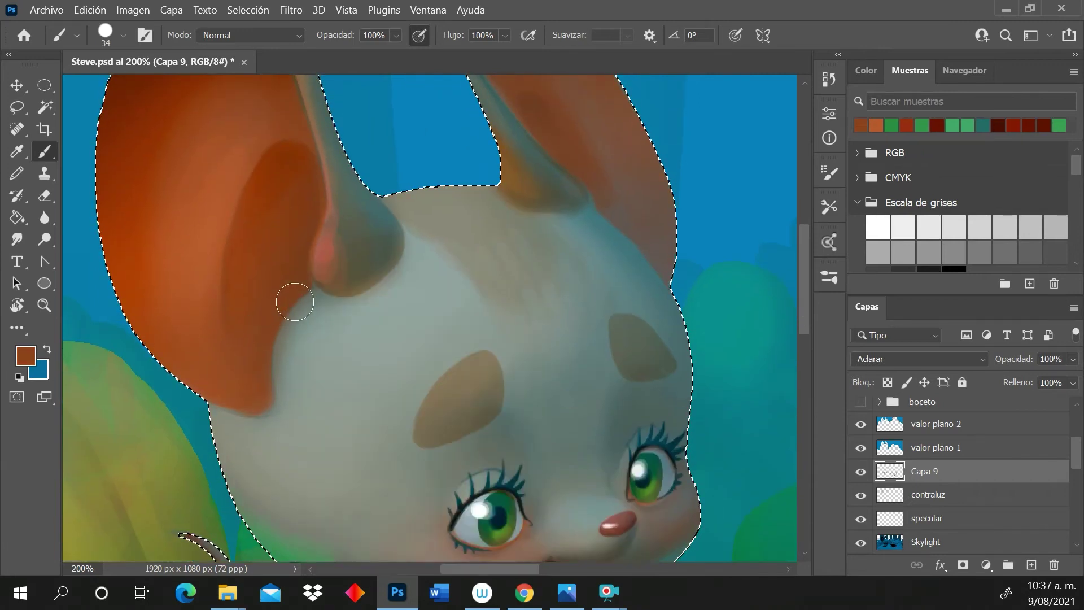
{"action": "mouse_move", "coordinate": [294, 301]}
{"action": "left_mouse_down"}
{"action": "mouse_move", "coordinate": [316, 306]}
{"action": "mouse_move", "coordinate": [297, 363]}
{"action": "mouse_move", "coordinate": [315, 301]}
{"action": "mouse_move", "coordinate": [284, 364]}
{"action": "mouse_move", "coordinate": [302, 337]}
{"action": "mouse_move", "coordinate": [283, 398]}
{"action": "mouse_move", "coordinate": [232, 403]}
{"action": "mouse_move", "coordinate": [254, 322]}
{"action": "left_mouse_up"}
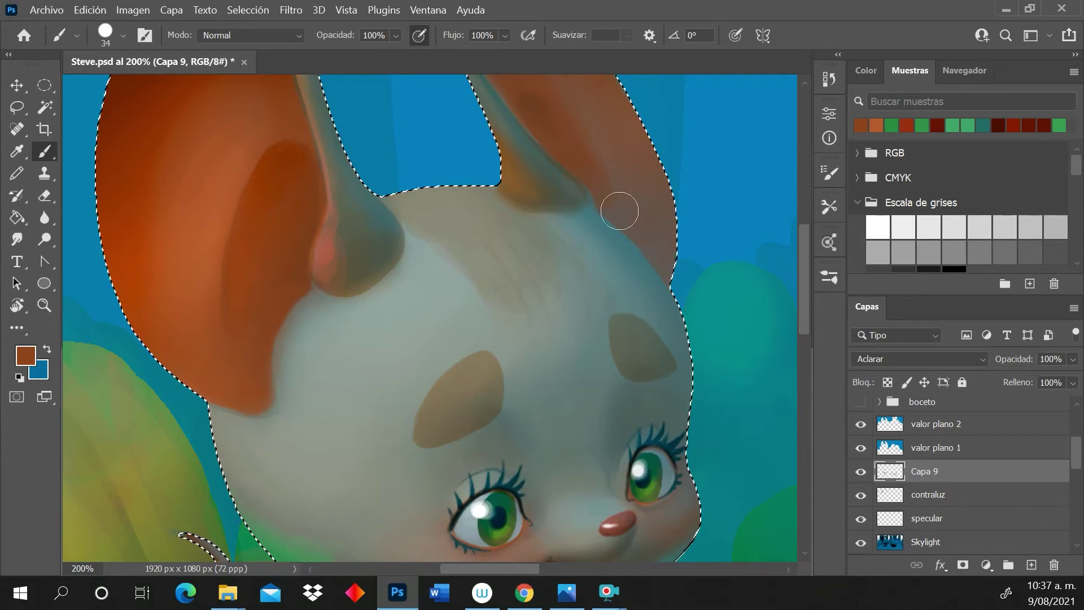
Sample light green and teal from the background, set the brush to 6 px and paint fine teal reflections on the mouse
{"action": "left_click_drag", "start_coordinate": [805, 289], "coordinate": [806, 354]}
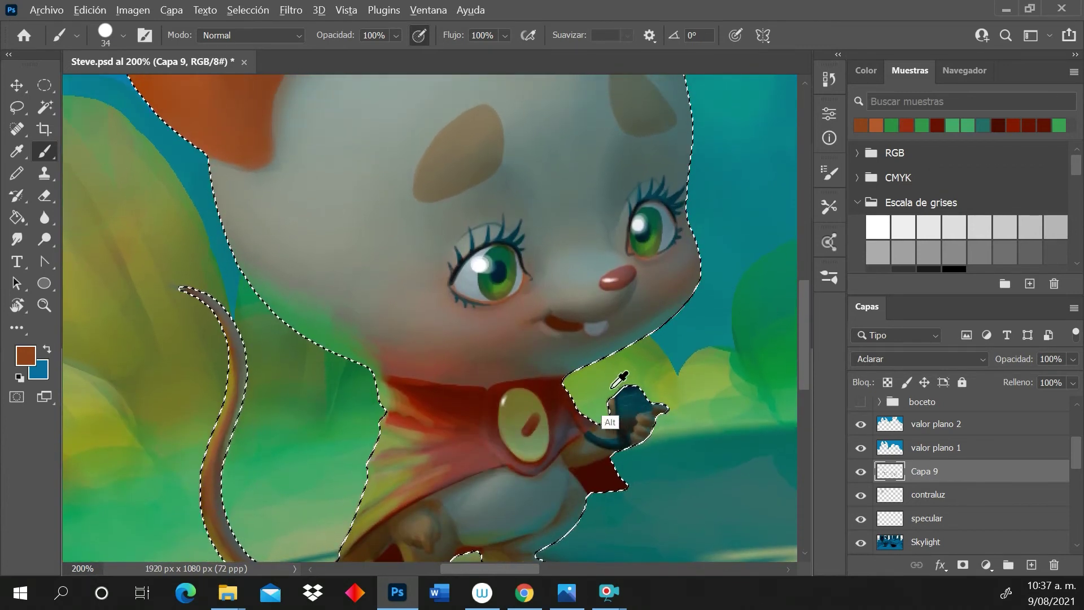
{"action": "left_click", "coordinate": [688, 407], "text": "alt"}
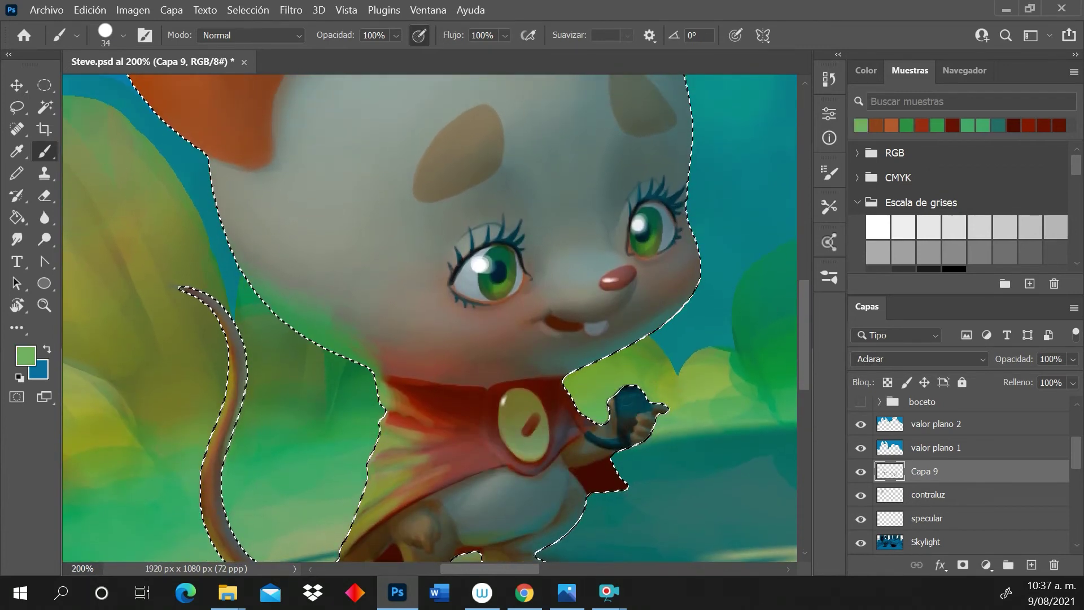
{"action": "left_click", "coordinate": [662, 493], "text": "alt"}
{"action": "right_click", "coordinate": [619, 493]}
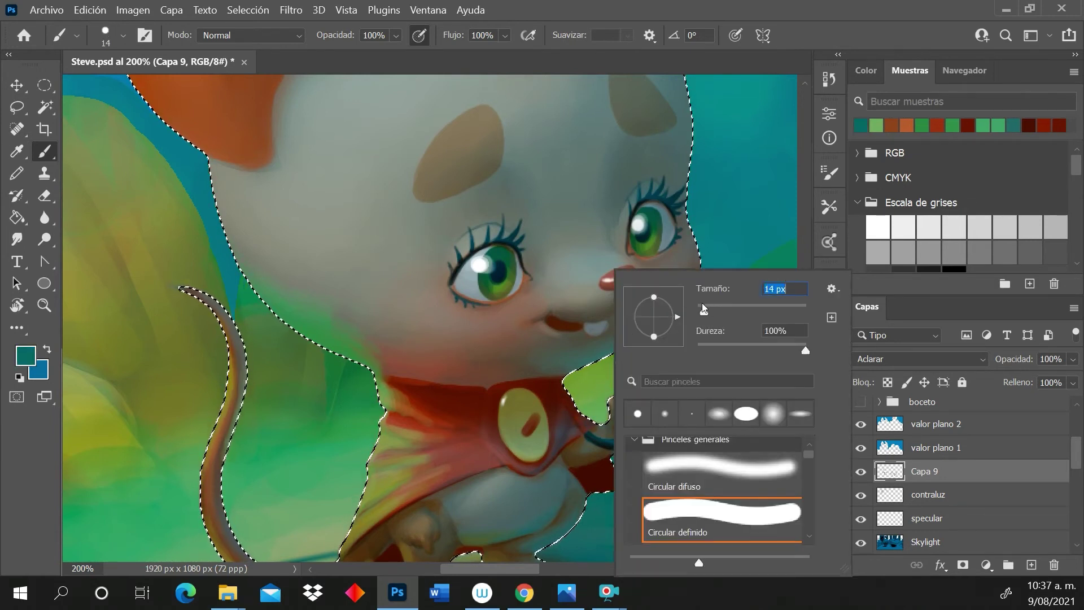
{"action": "type", "text": "6"}
{"action": "key", "text": "Return"}
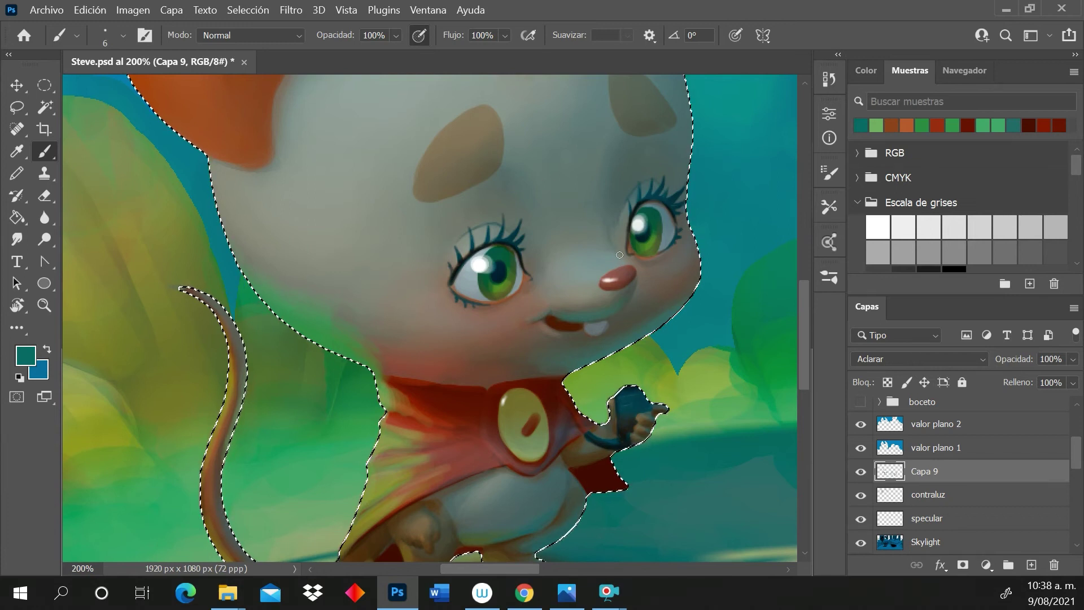
{"action": "left_click", "coordinate": [633, 501]}
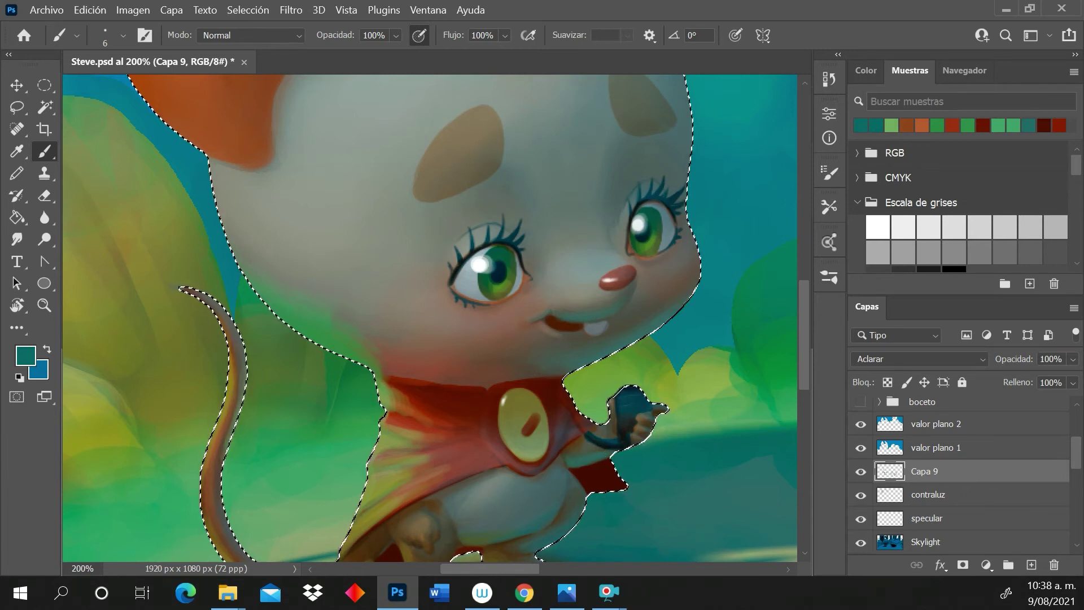
Reduce the brush to 4 px and paint teal reflected light on the dark strap beside the raised hand
{"action": "right_click", "coordinate": [671, 315]}
{"action": "left_click_drag", "start_coordinate": [699, 305], "coordinate": [698, 305]}
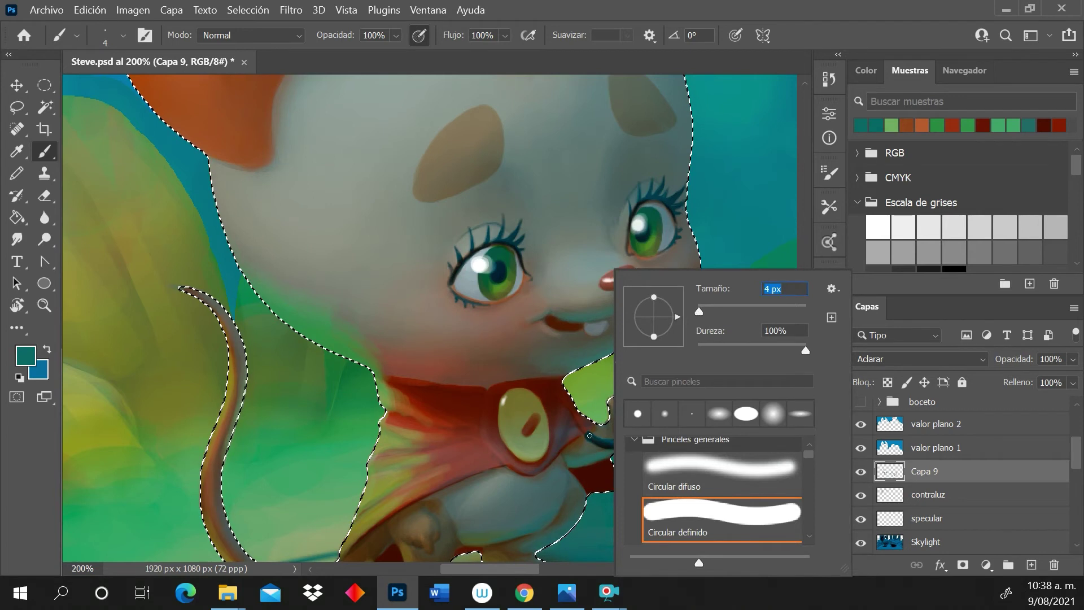
{"action": "key", "text": "Return"}
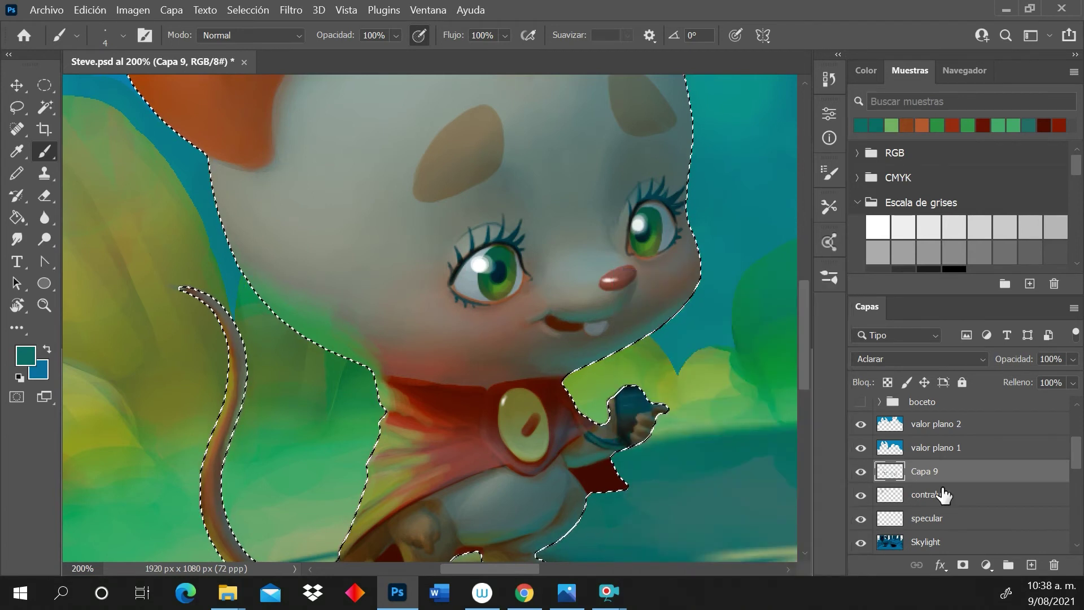
Select the Color layer and use a dark brown Pálido swatch to extend the strap between the raised hand and the cape
{"action": "scroll", "coordinate": [1079, 463], "scroll_direction": "down", "scroll_amount": 3}
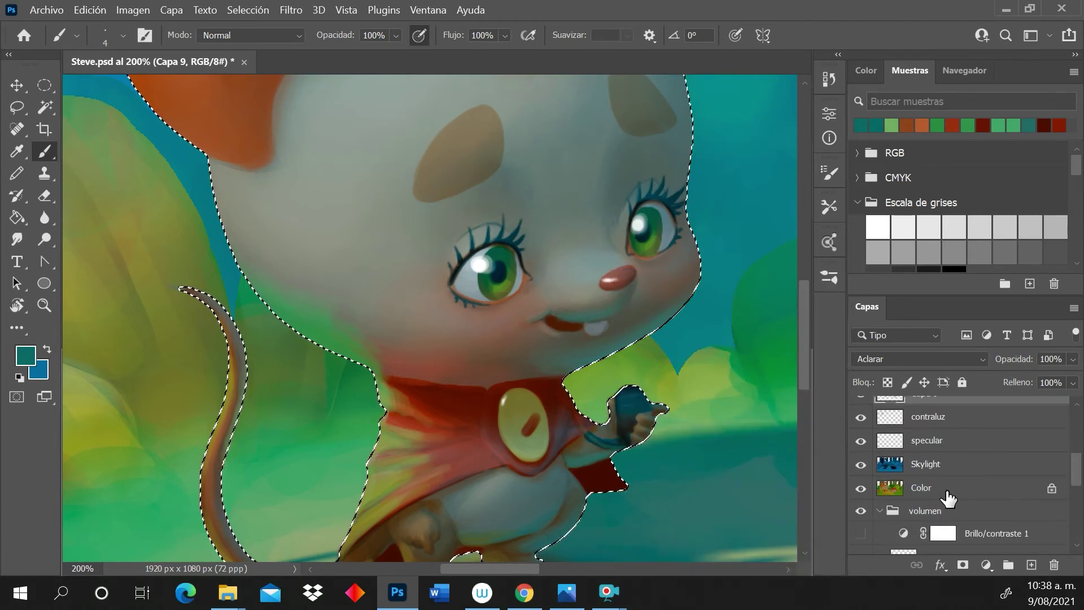
{"action": "left_click", "coordinate": [942, 489]}
{"action": "scroll", "coordinate": [1075, 229], "scroll_direction": "down", "scroll_amount": 10}
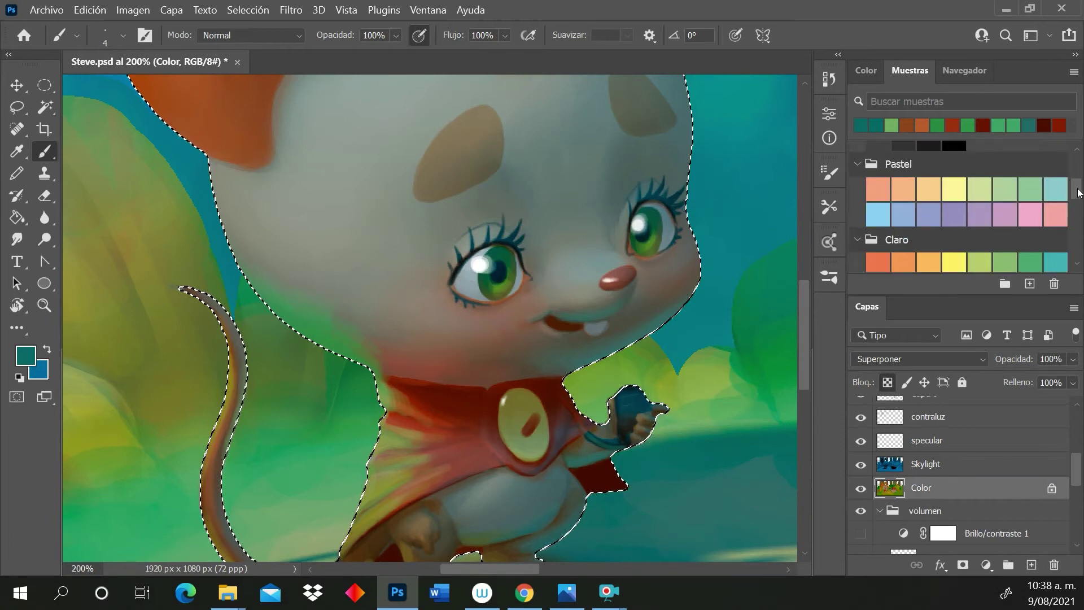
{"action": "scroll", "coordinate": [1073, 240], "scroll_direction": "down", "scroll_amount": 3}
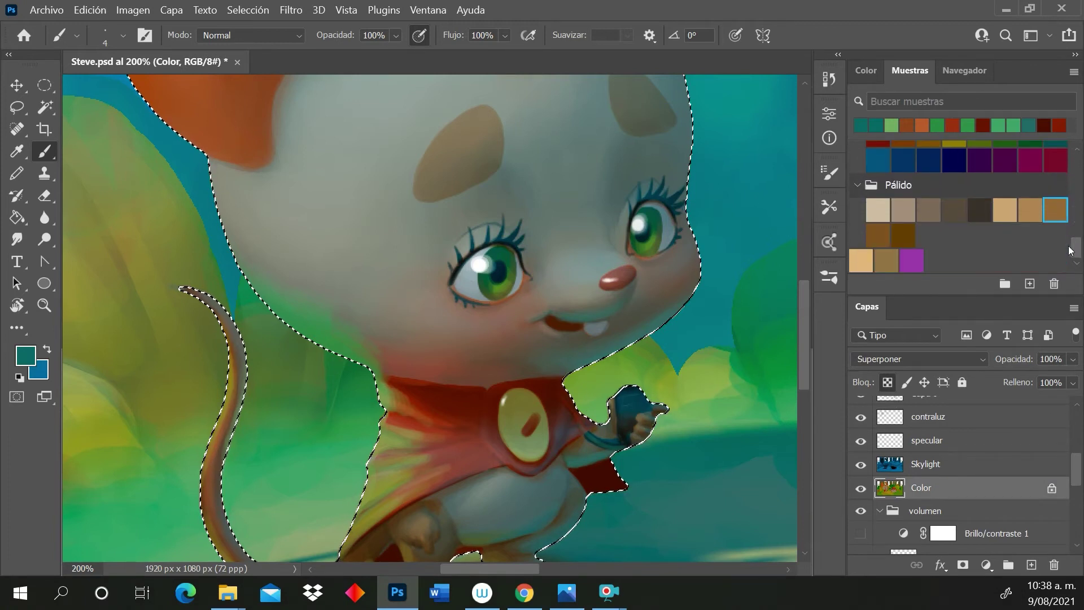
{"action": "left_click", "coordinate": [982, 210]}
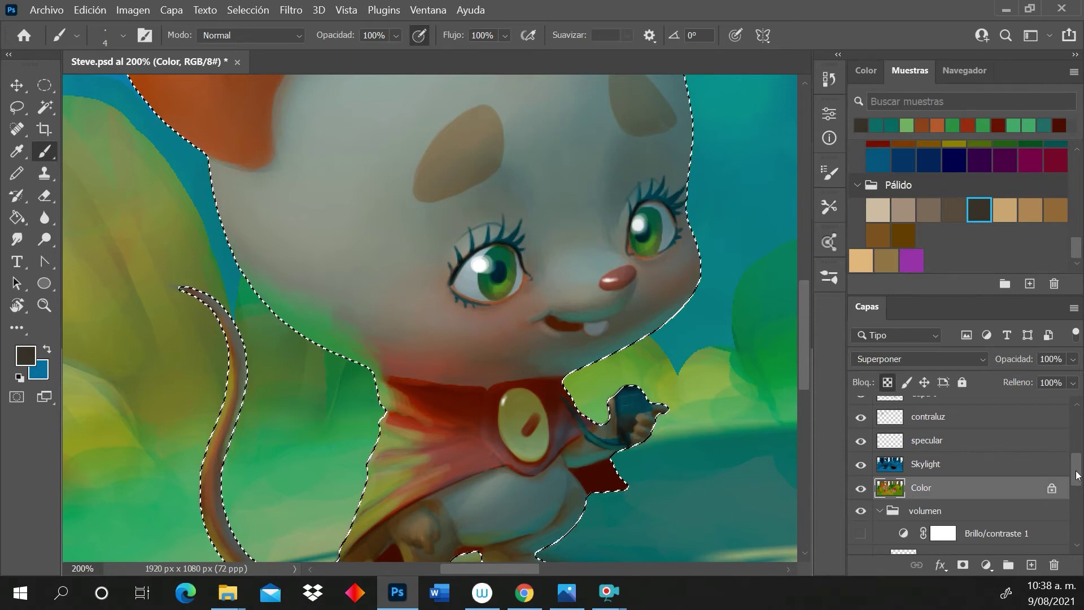
Return to Capa 9 and paint fine reflections around the strap and medallion, sampling teal from the ground and sage green from the medallion
{"action": "mouse_move", "coordinate": [1076, 480]}
{"action": "left_mouse_down"}
{"action": "mouse_move", "coordinate": [1080, 440]}
{"action": "mouse_move", "coordinate": [1078, 459]}
{"action": "left_mouse_up"}
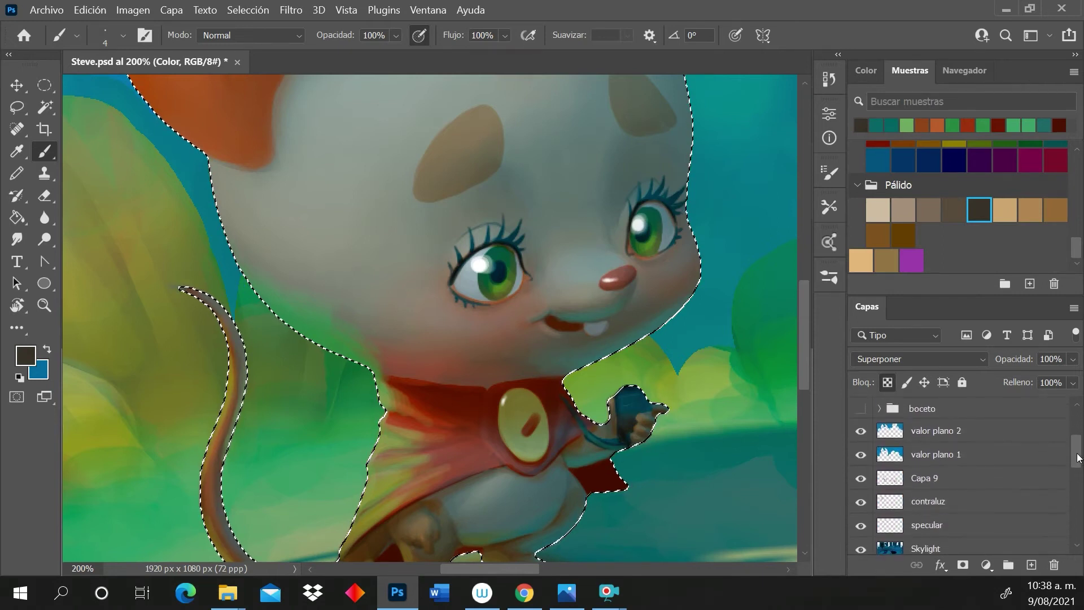
{"action": "left_click", "coordinate": [975, 485]}
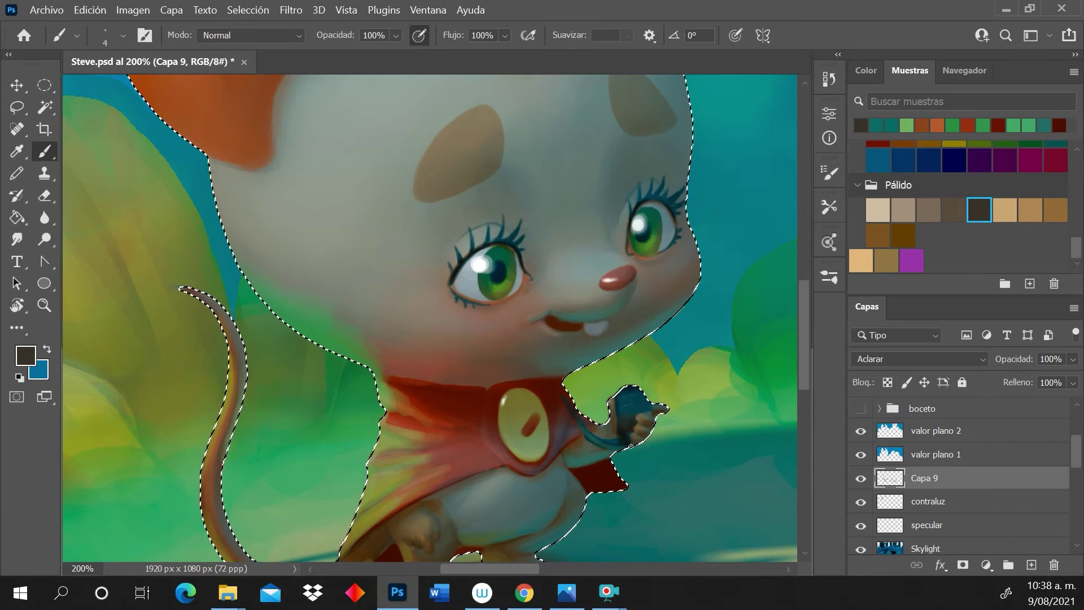
{"action": "left_click", "coordinate": [649, 465], "text": "alt"}
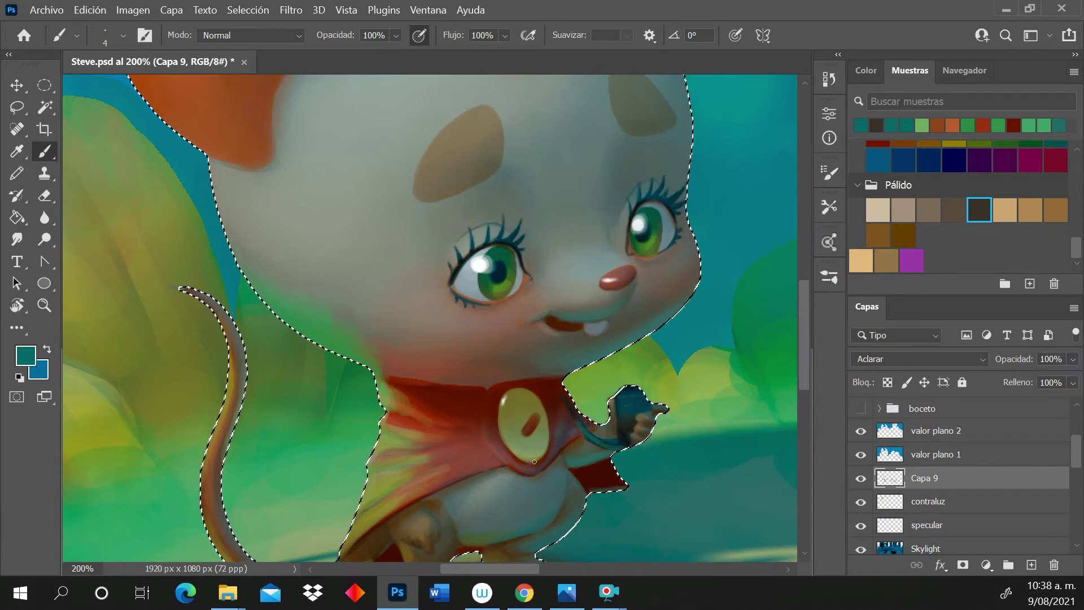
{"action": "left_click", "coordinate": [537, 442], "text": "alt"}
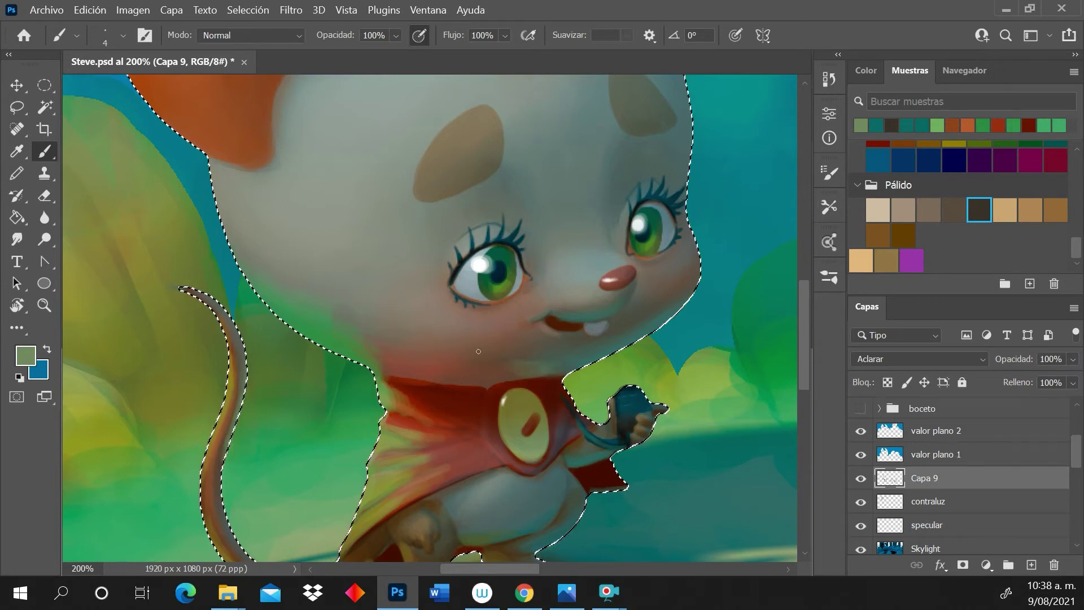
Enlarge the brush to 21 px and lower its hardness to 0%
{"action": "right_click", "coordinate": [630, 317]}
{"action": "left_click_drag", "start_coordinate": [627, 311], "coordinate": [733, 311]}
{"action": "key", "text": "Return"}
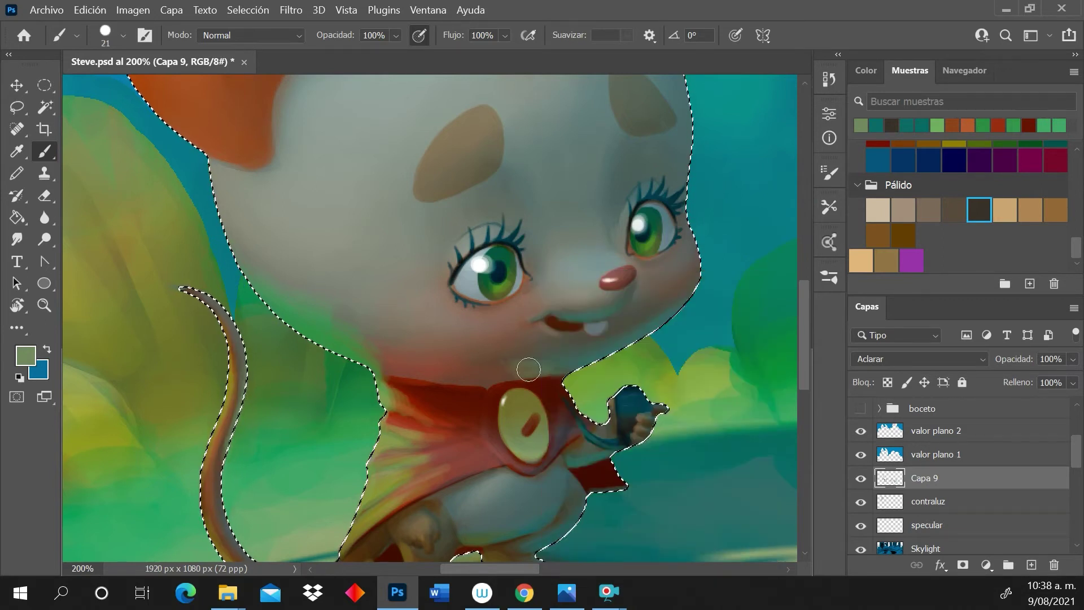
{"action": "right_click", "coordinate": [729, 314]}
{"action": "left_click_drag", "start_coordinate": [829, 350], "coordinate": [747, 346]}
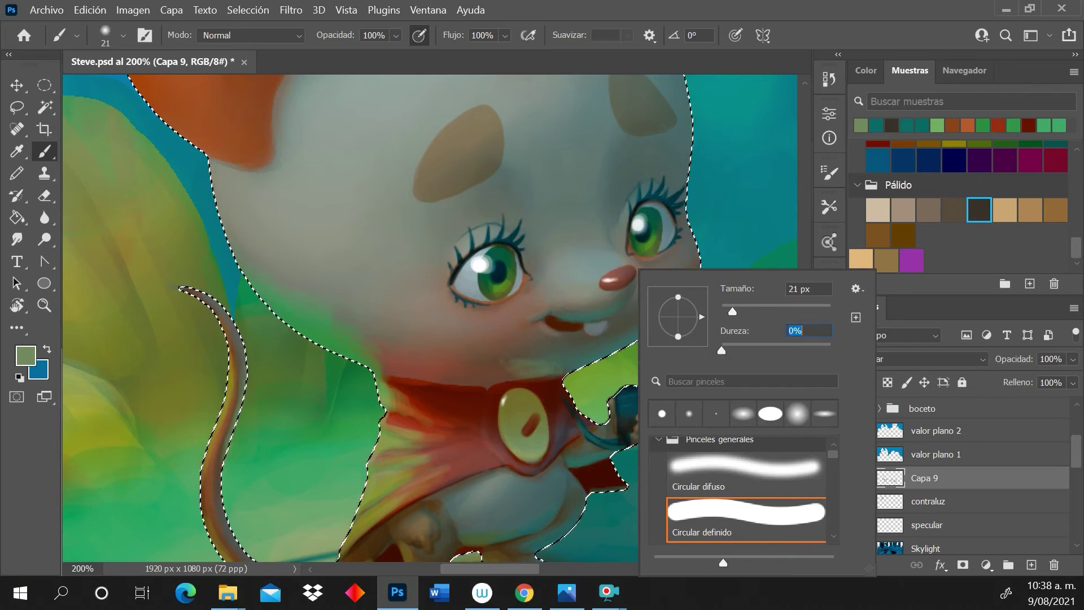
{"action": "key", "text": "Return"}
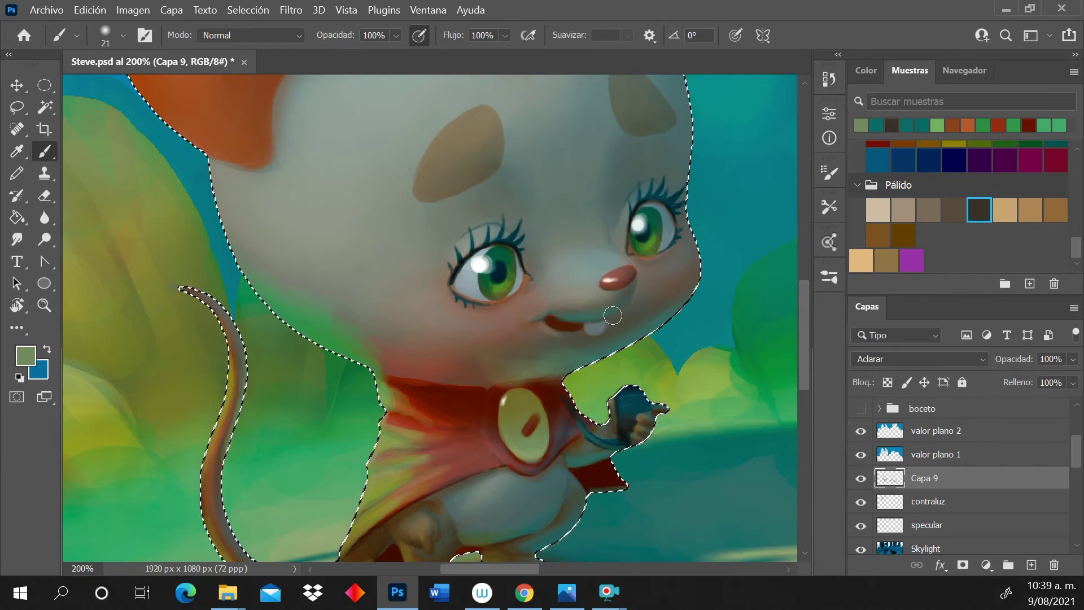
Sample greens from the background foliage and paint soft green reflected light along the front edge of the mouse's face
{"action": "left_click_drag", "start_coordinate": [806, 331], "coordinate": [805, 324]}
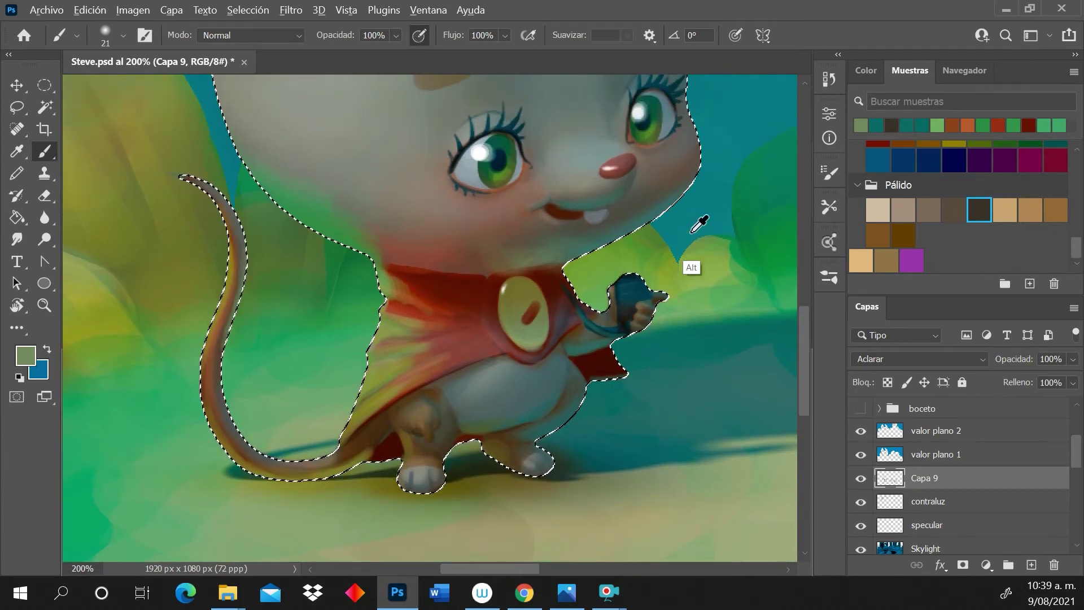
{"action": "left_click", "coordinate": [706, 242], "text": "alt"}
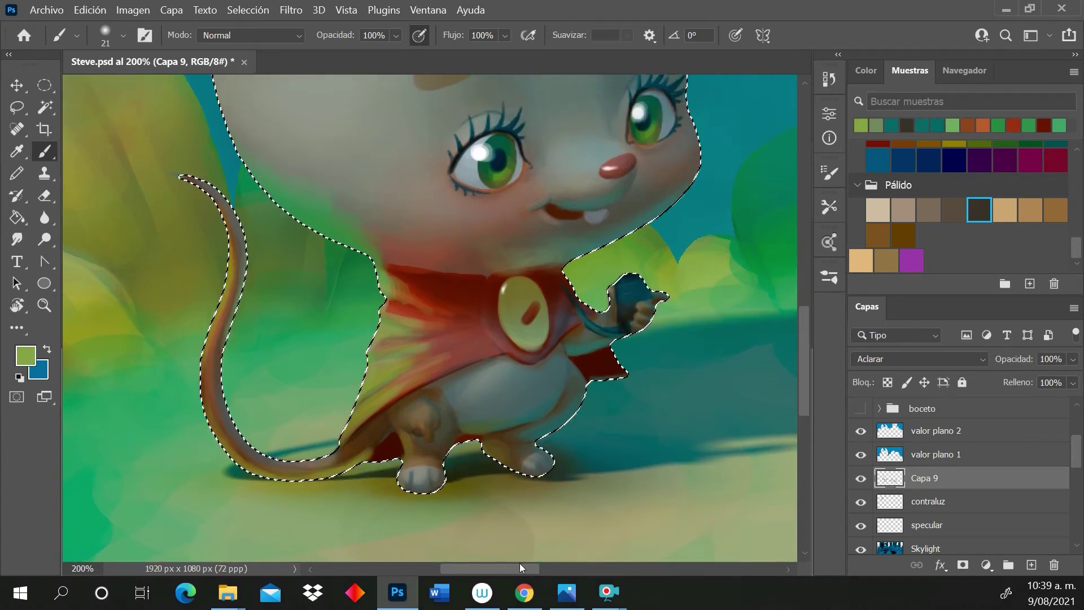
{"action": "left_click_drag", "start_coordinate": [520, 565], "coordinate": [556, 565]}
{"action": "left_click_drag", "start_coordinate": [806, 336], "coordinate": [804, 285]}
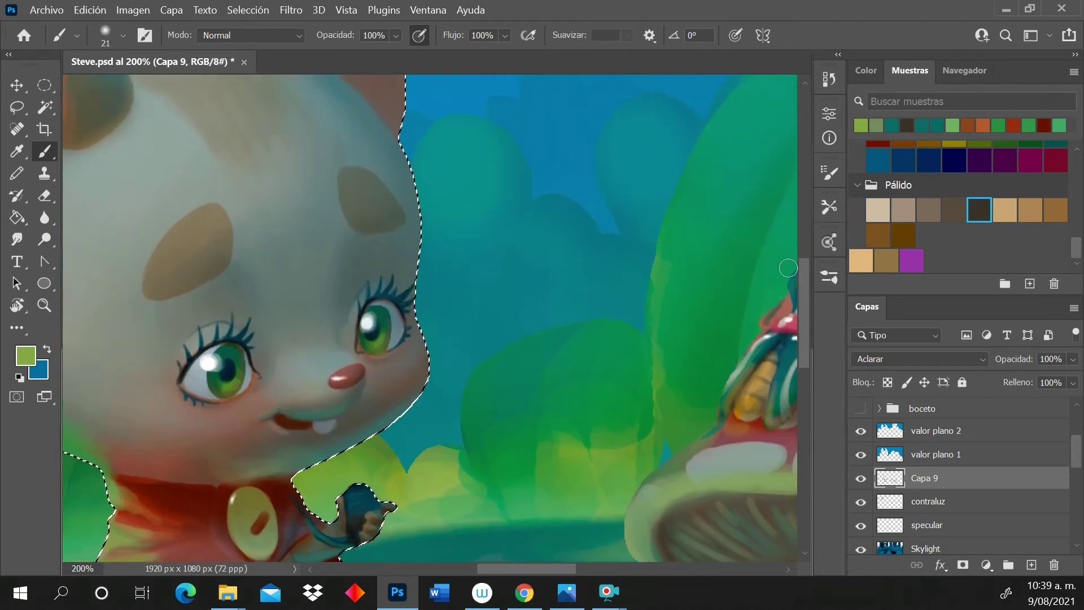
{"action": "left_click", "coordinate": [672, 288], "text": "alt"}
{"action": "left_click_drag", "start_coordinate": [409, 144], "coordinate": [418, 299]}
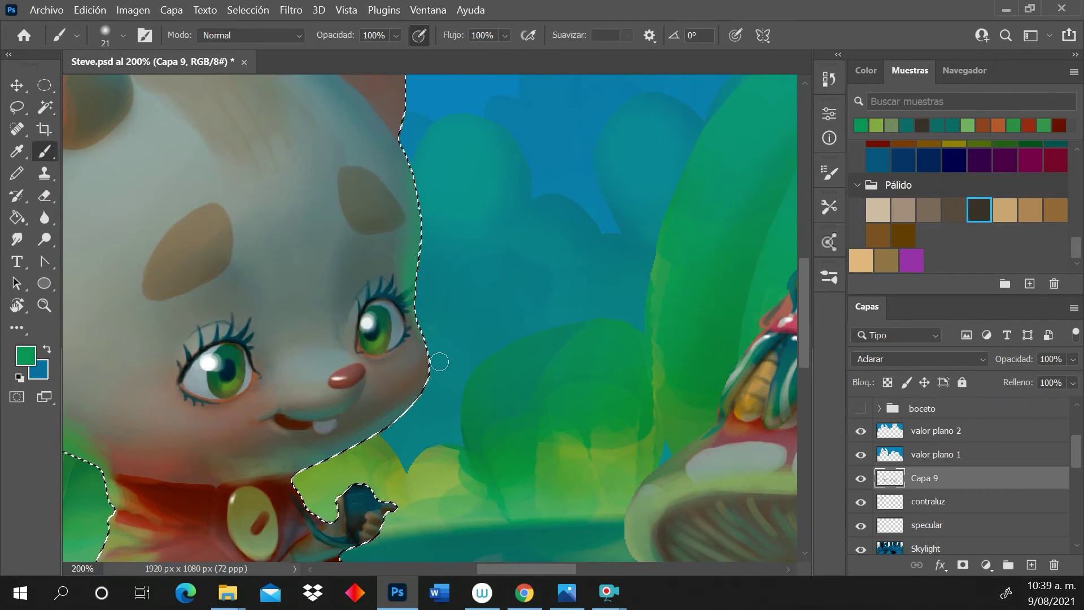
{"action": "mouse_move", "coordinate": [439, 361]}
{"action": "left_mouse_down"}
{"action": "mouse_move", "coordinate": [431, 355]}
{"action": "mouse_move", "coordinate": [403, 418]}
{"action": "mouse_move", "coordinate": [432, 348]}
{"action": "mouse_move", "coordinate": [422, 316]}
{"action": "mouse_move", "coordinate": [417, 380]}
{"action": "mouse_move", "coordinate": [420, 163]}
{"action": "left_mouse_up"}
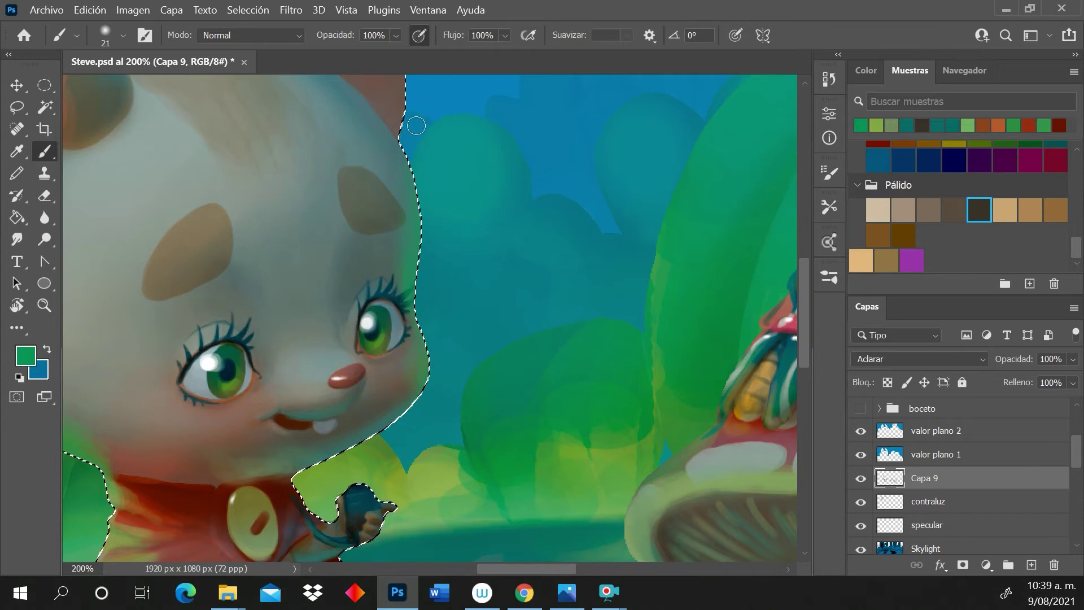
Paint soft green reflected light inside the mouse's far ear, and add blue sampled from the background over it
{"action": "left_click_drag", "start_coordinate": [804, 313], "coordinate": [792, 260]}
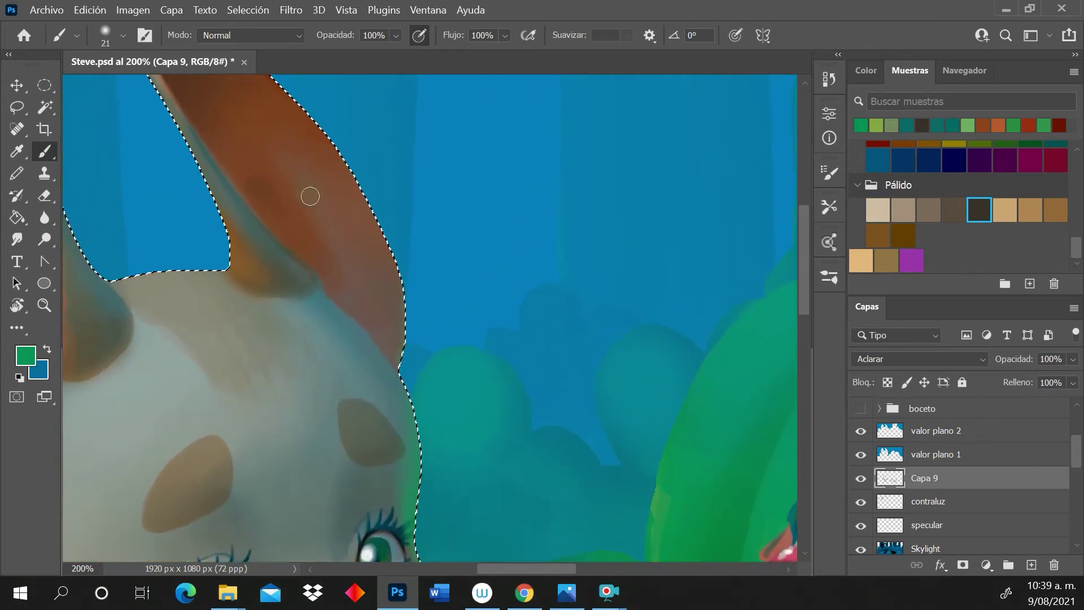
{"action": "mouse_move", "coordinate": [310, 196]}
{"action": "left_mouse_down"}
{"action": "mouse_move", "coordinate": [356, 284]}
{"action": "mouse_move", "coordinate": [353, 312]}
{"action": "left_mouse_up"}
{"action": "left_click", "coordinate": [456, 294], "text": "alt"}
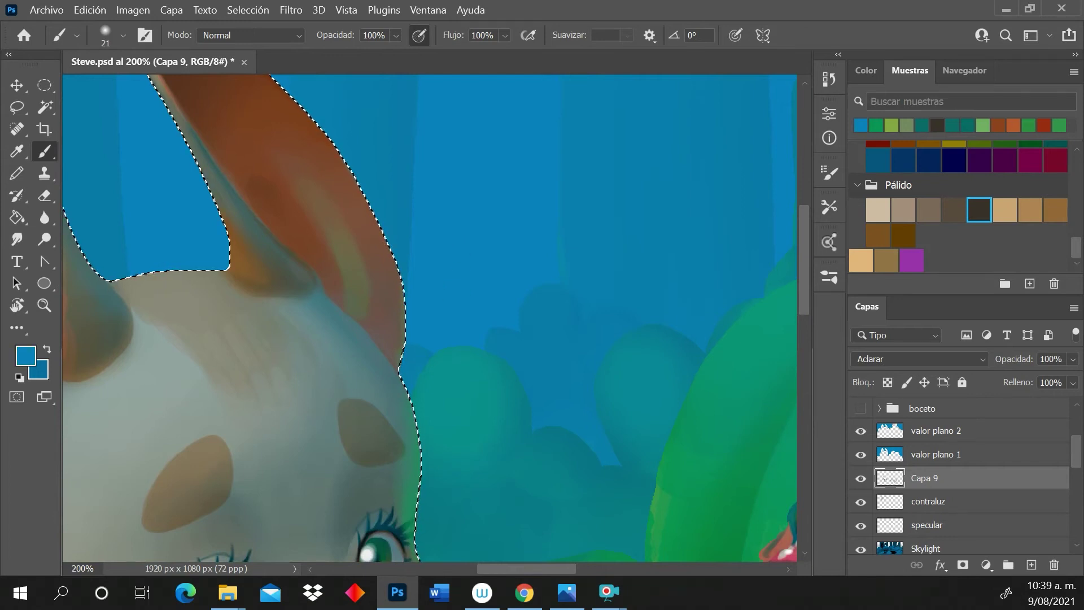
{"action": "mouse_move", "coordinate": [377, 331]}
{"action": "left_mouse_down"}
{"action": "mouse_move", "coordinate": [304, 164]}
{"action": "mouse_move", "coordinate": [398, 265]}
{"action": "mouse_move", "coordinate": [350, 169]}
{"action": "mouse_move", "coordinate": [398, 338]}
{"action": "left_mouse_up"}
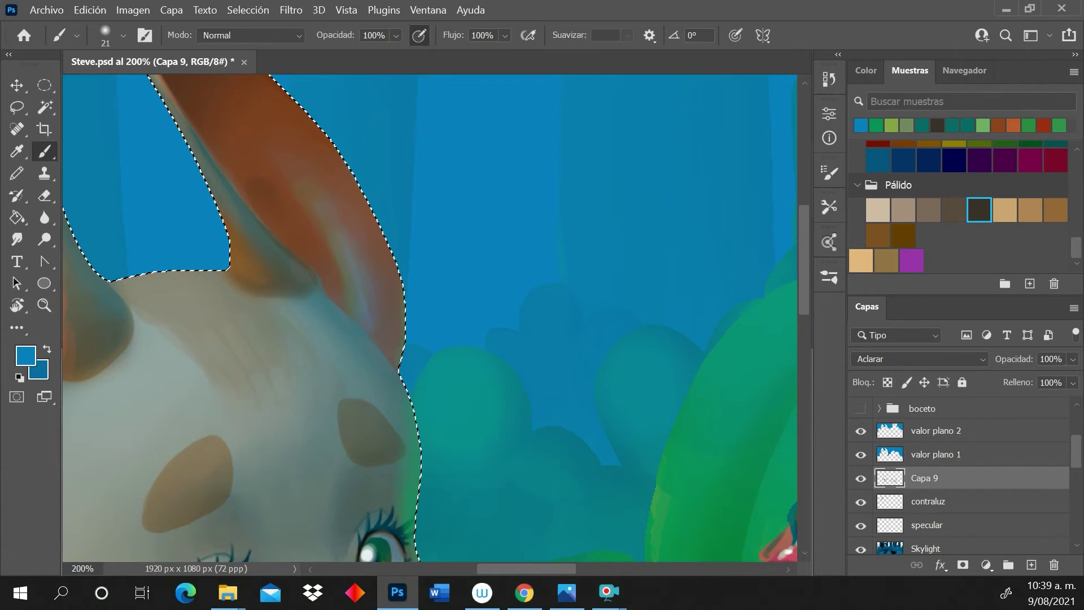
Raise the brush hardness to 100%, sample teal green from the foliage, reduce the size to 7 px and paint the far ear's inner rim
{"action": "right_click", "coordinate": [440, 251]}
{"action": "left_click_drag", "start_coordinate": [544, 333], "coordinate": [632, 333]}
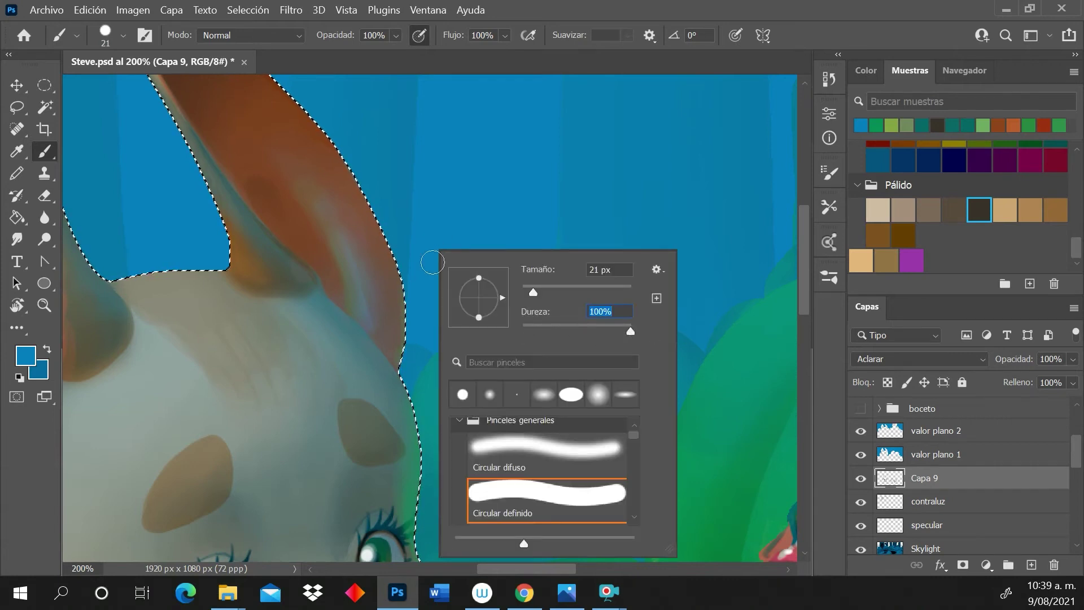
{"action": "left_click", "coordinate": [746, 318], "text": "alt"}
{"action": "right_click", "coordinate": [292, 248]}
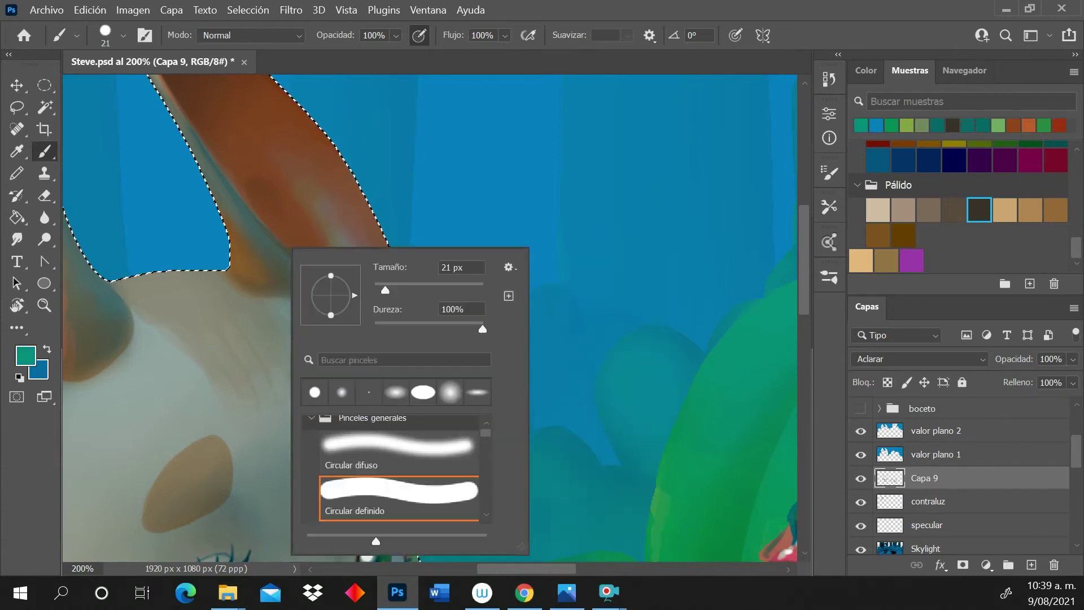
{"action": "left_click_drag", "start_coordinate": [386, 290], "coordinate": [381, 290]}
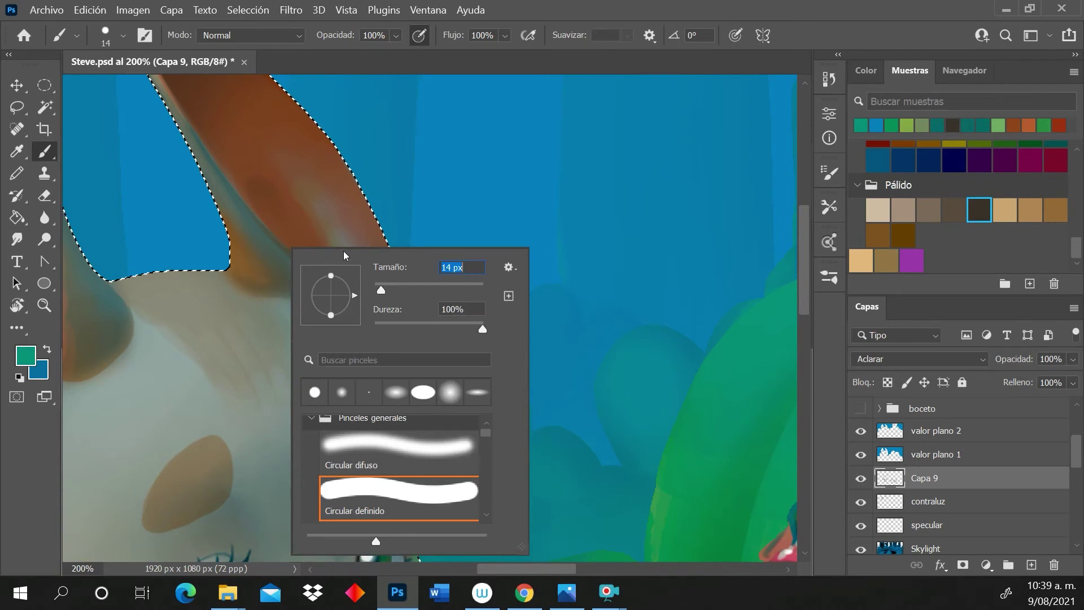
{"action": "left_click", "coordinate": [378, 284]}
{"action": "key", "text": "Return"}
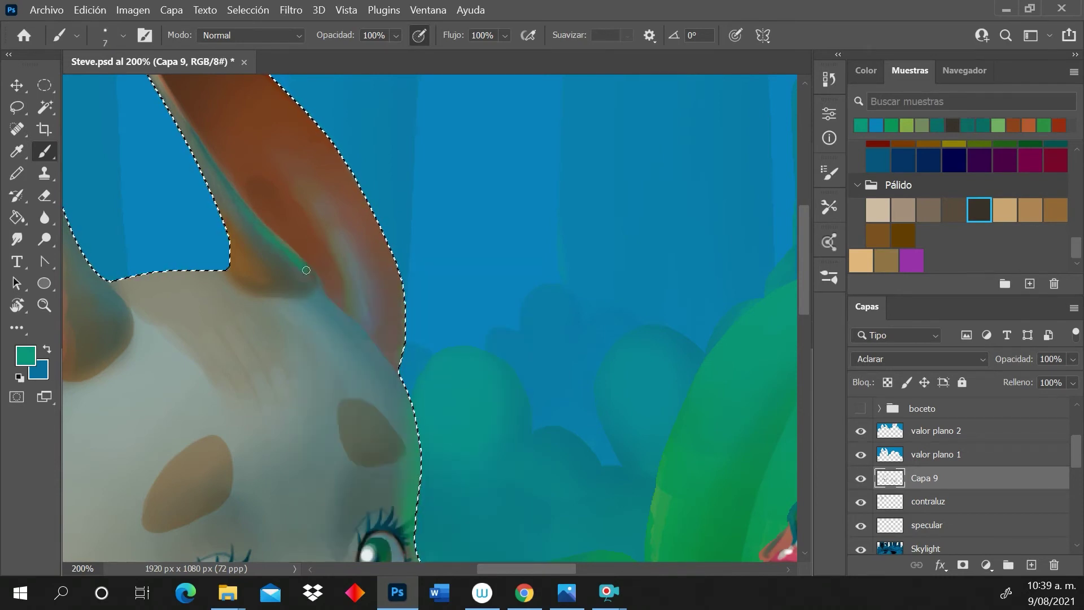
Sample brown and grey tones from the mouse to touch up around the ear bases, and clear the selection
{"action": "key", "text": "z"}
{"action": "left_click", "coordinate": [319, 274], "text": "alt"}
{"action": "key", "text": "b"}
{"action": "left_click", "coordinate": [249, 290], "text": "alt"}
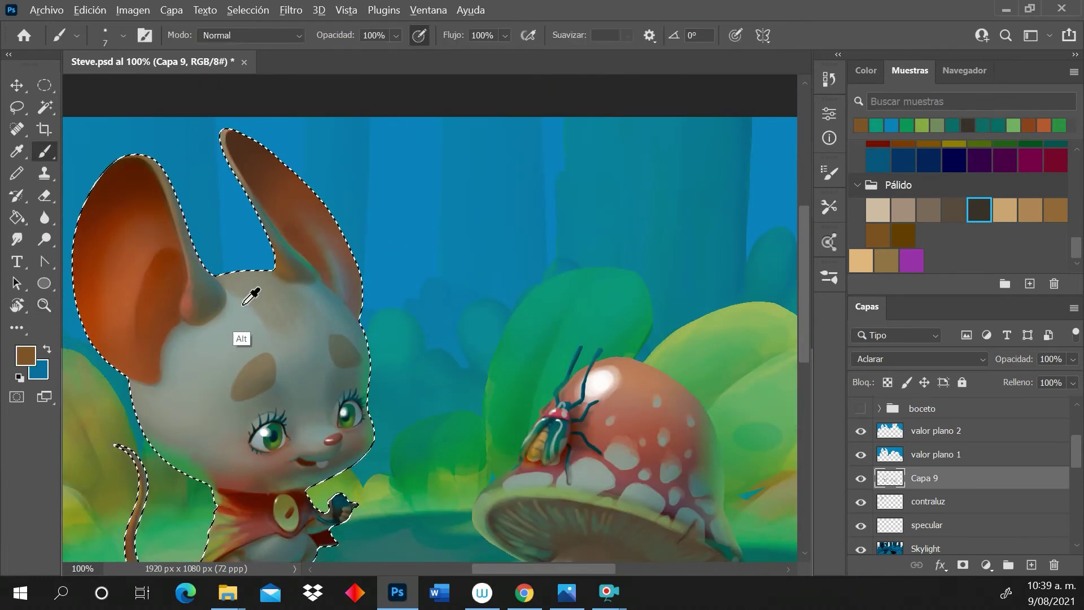
{"action": "left_click", "coordinate": [219, 303], "text": "alt"}
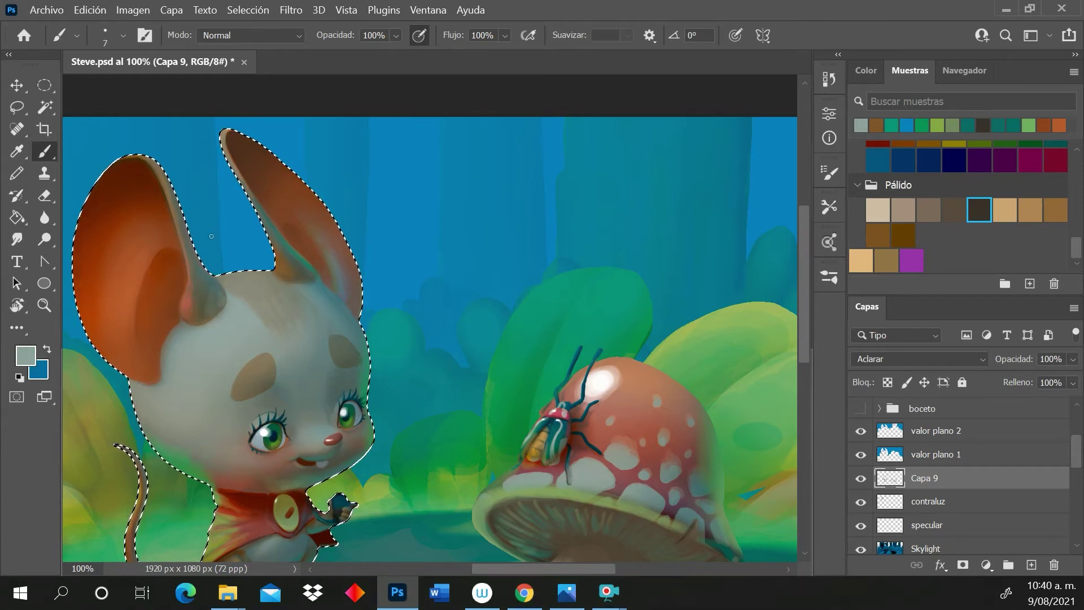
{"action": "left_click", "coordinate": [286, 276], "text": "alt"}
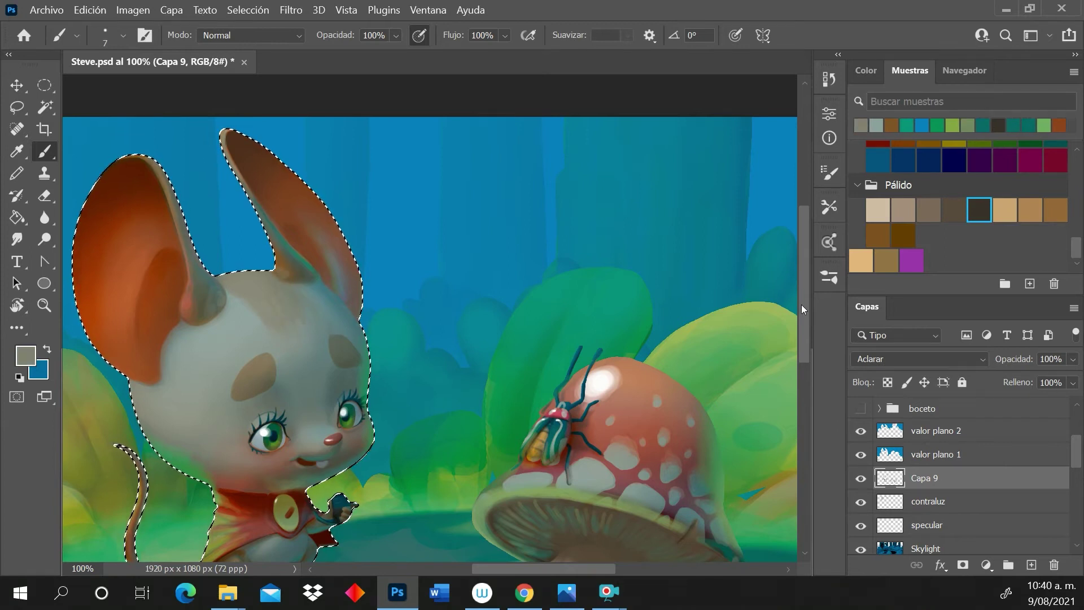
{"action": "left_click_drag", "start_coordinate": [801, 304], "coordinate": [804, 339]}
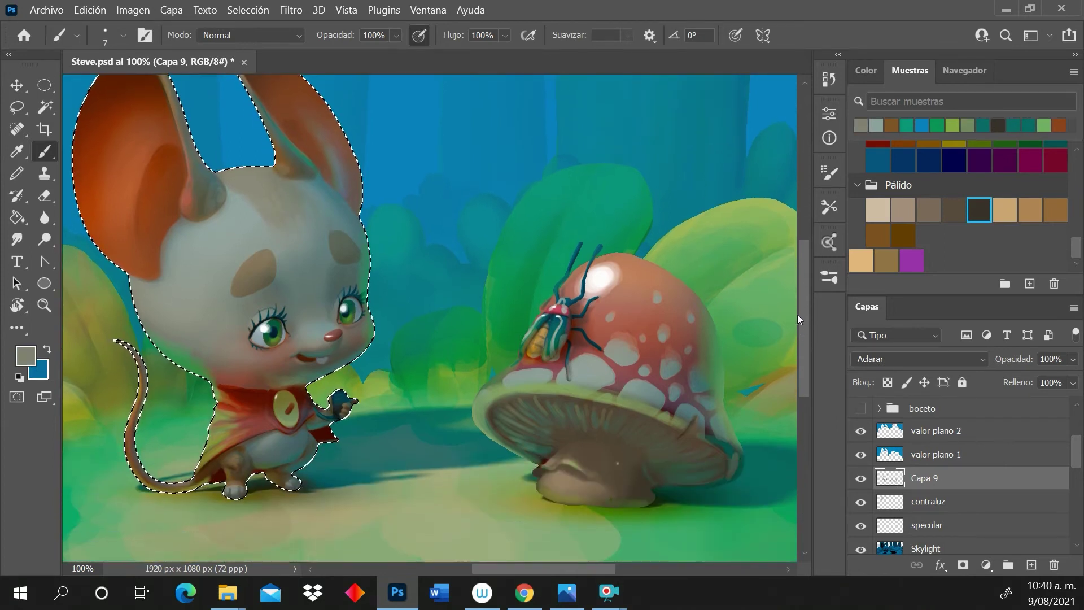
{"action": "key", "text": "ctrl+d"}
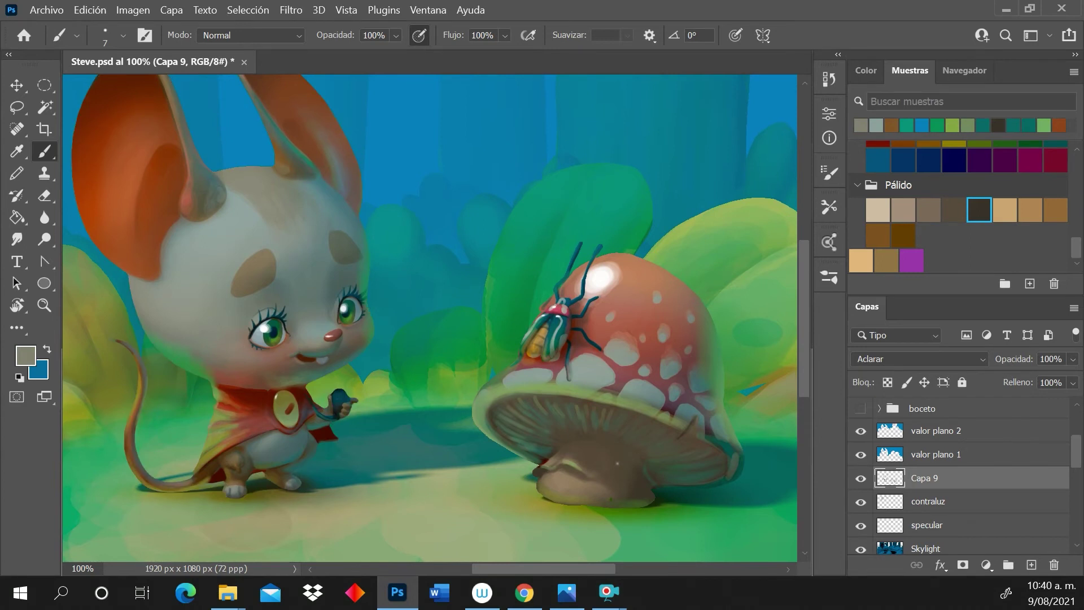
Lower the opacity of Capa 9 to 42%, comparing the illustration with the layer hidden and shown
{"action": "left_click", "coordinate": [44, 305]}
{"action": "left_click", "coordinate": [391, 350], "text": "alt"}
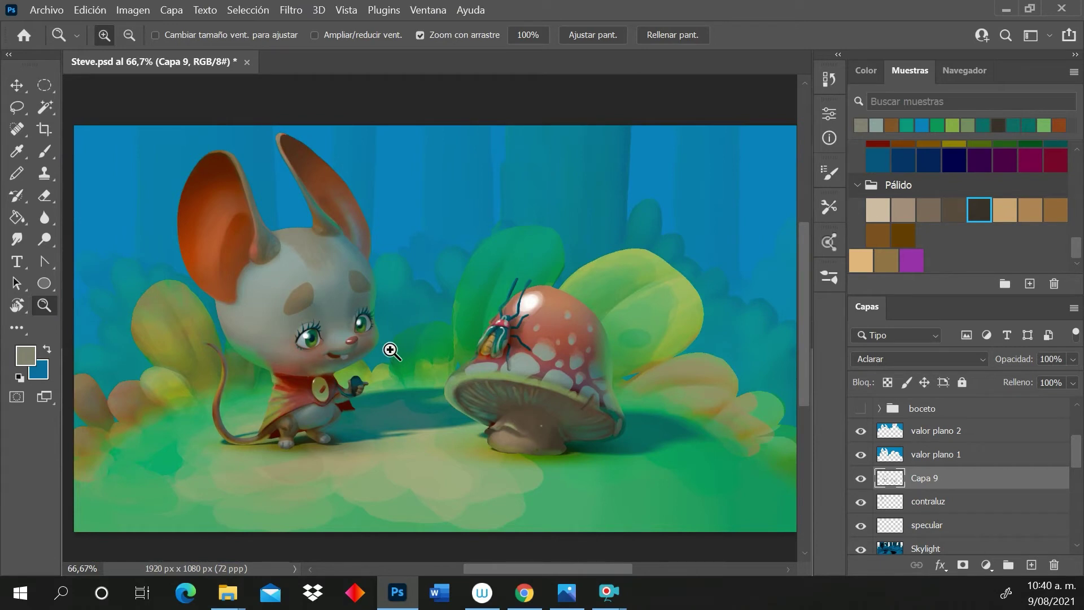
{"action": "left_click", "coordinate": [1073, 360]}
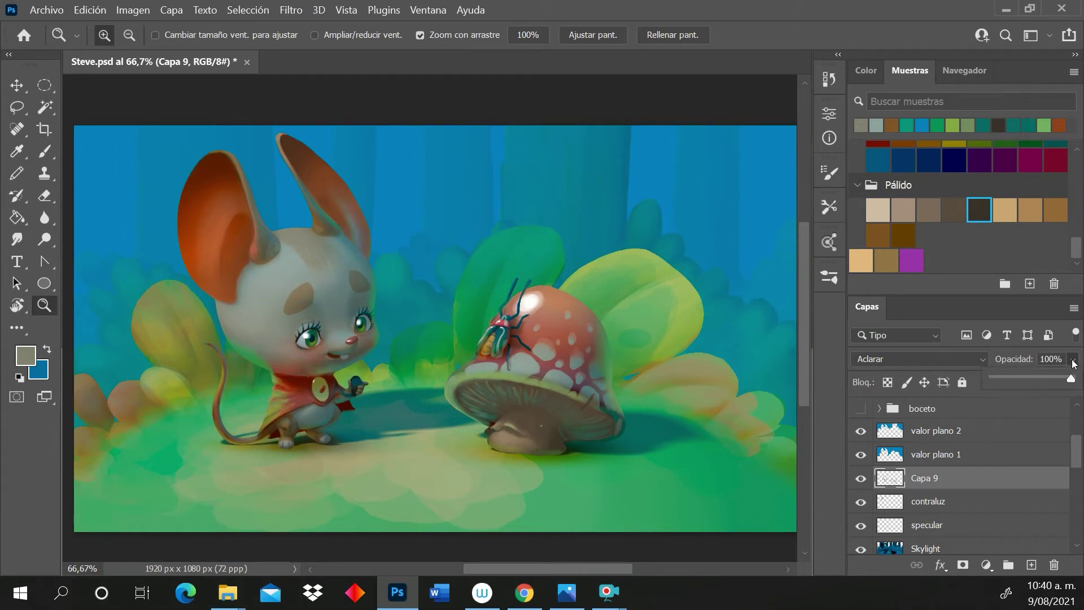
{"action": "left_click", "coordinate": [1040, 377]}
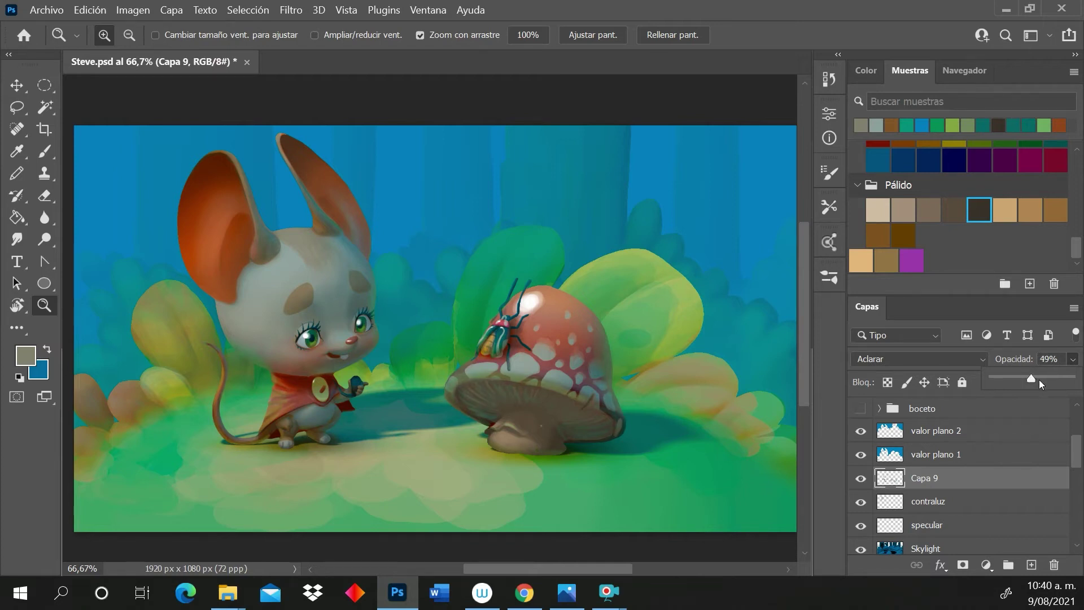
{"action": "left_click", "coordinate": [862, 479]}
{"action": "left_click", "coordinate": [861, 479]}
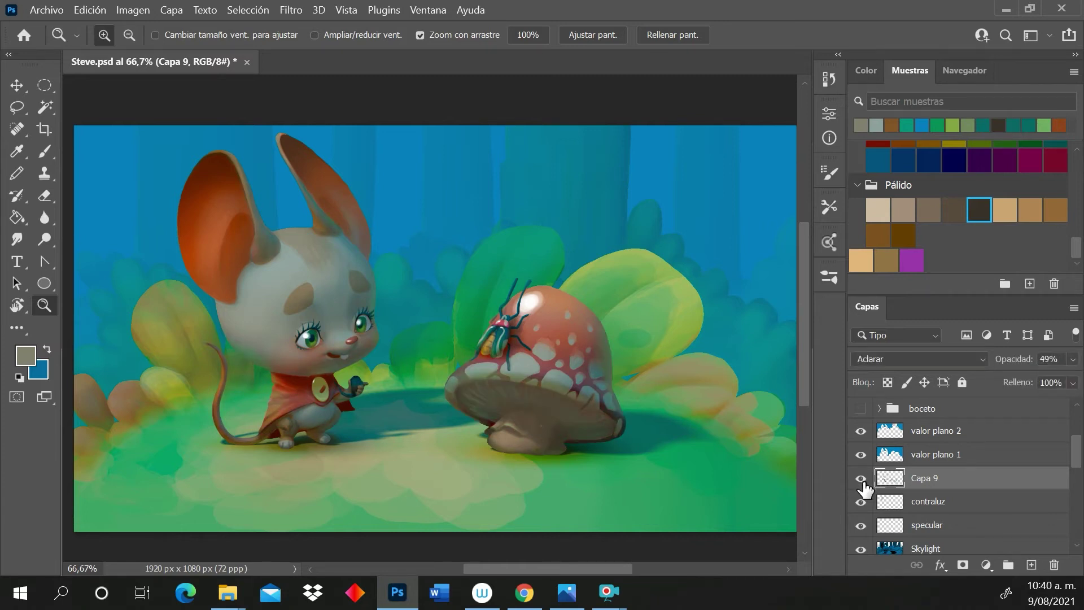
{"action": "left_click", "coordinate": [861, 479]}
{"action": "left_click", "coordinate": [861, 479]}
{"action": "left_click", "coordinate": [1073, 359]}
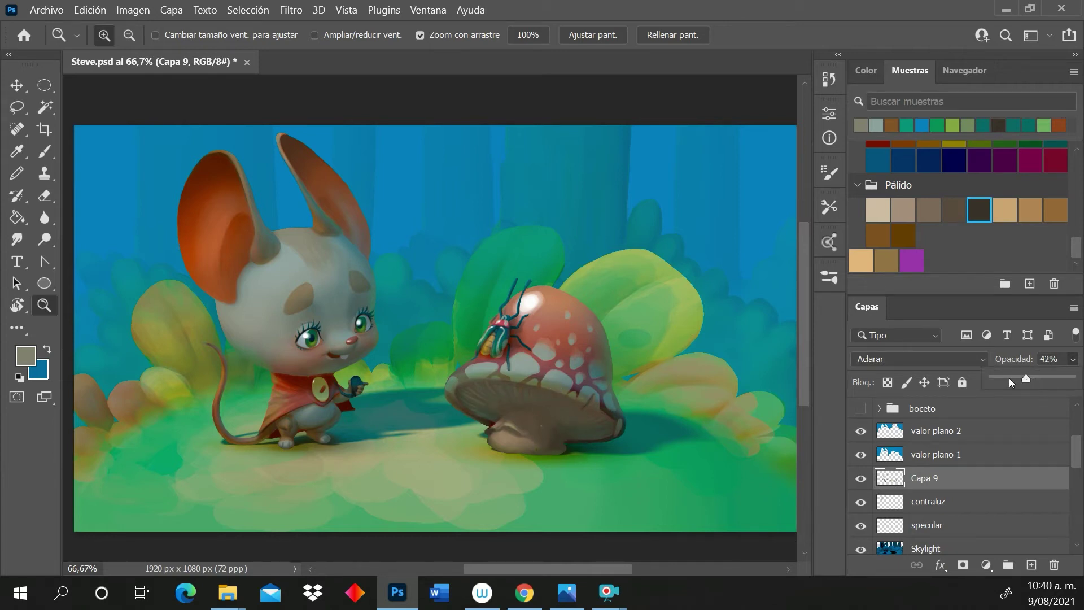
Check the sombra steve 1 layer by hiding and showing it, and set its opacity to 40%
{"action": "left_click", "coordinate": [245, 438]}
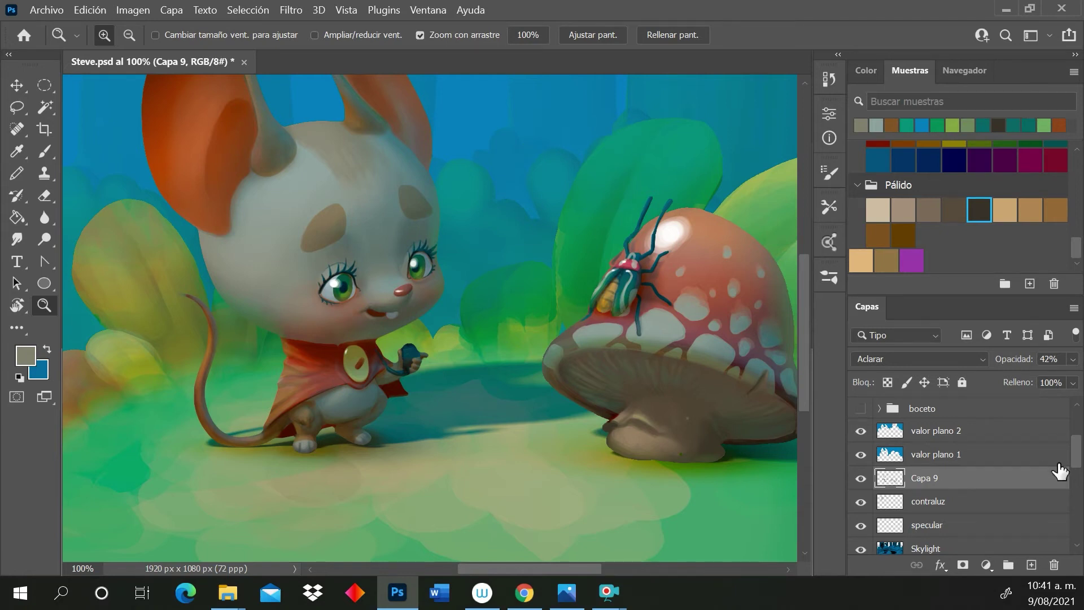
{"action": "left_click_drag", "start_coordinate": [1077, 456], "coordinate": [1076, 515]}
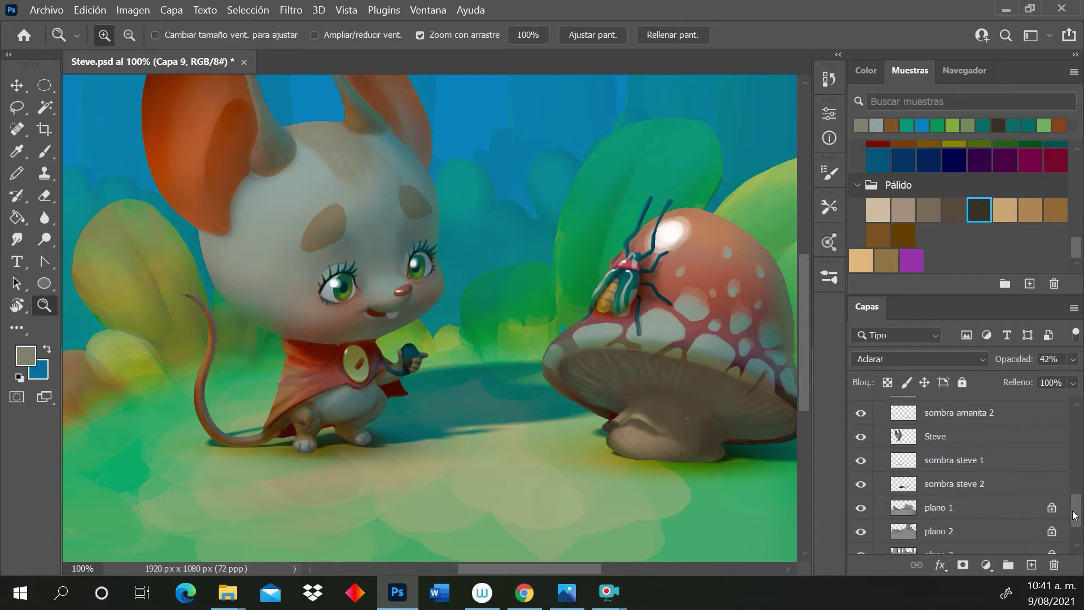
{"action": "left_click", "coordinate": [860, 464]}
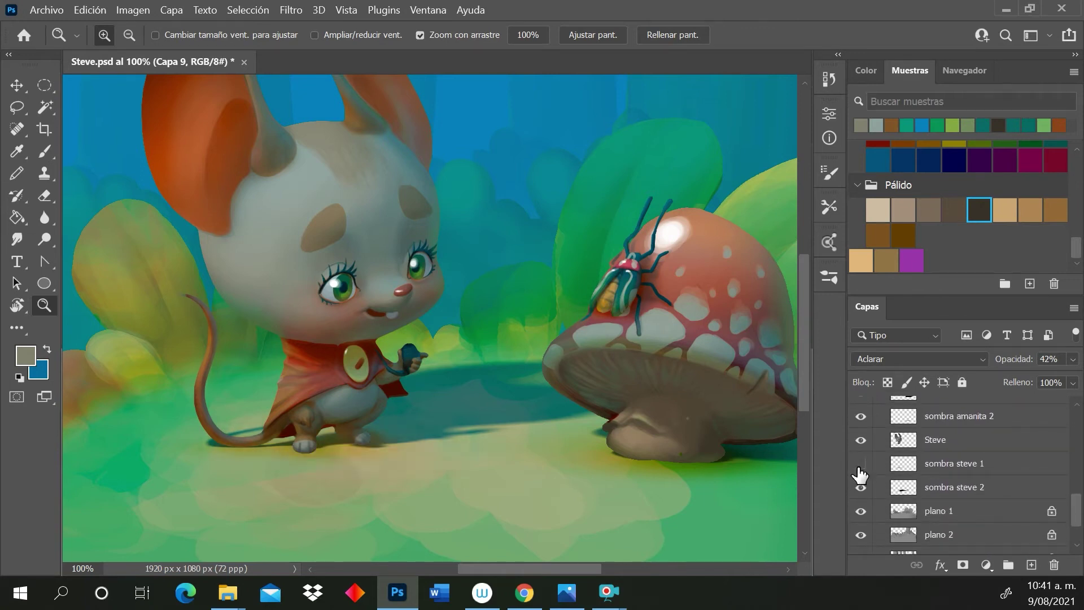
{"action": "left_click", "coordinate": [861, 464]}
{"action": "left_click", "coordinate": [861, 464]}
{"action": "left_click", "coordinate": [861, 464]}
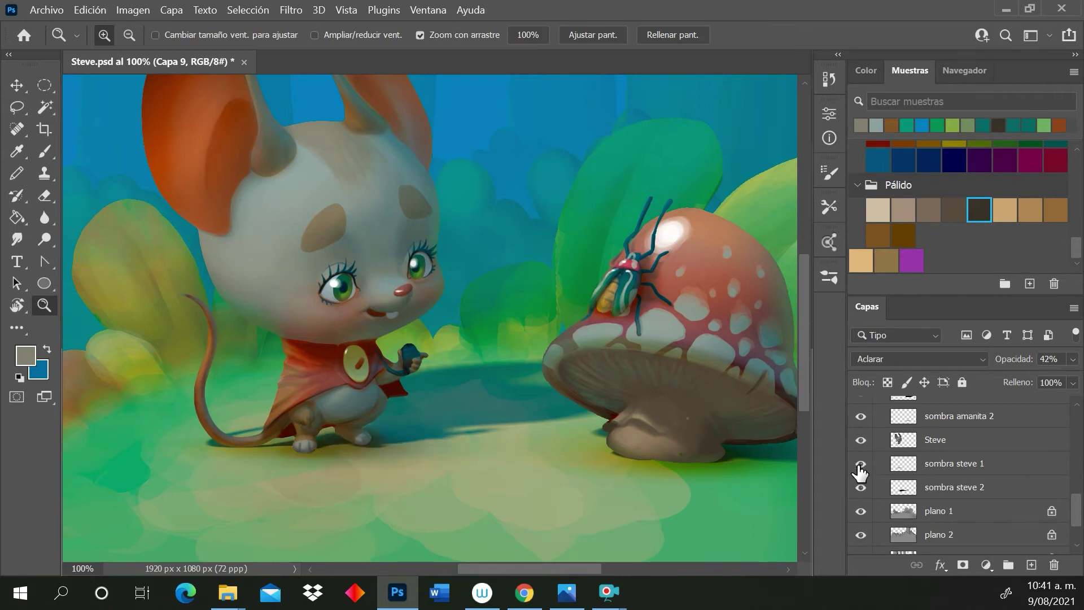
{"action": "left_click", "coordinate": [972, 469]}
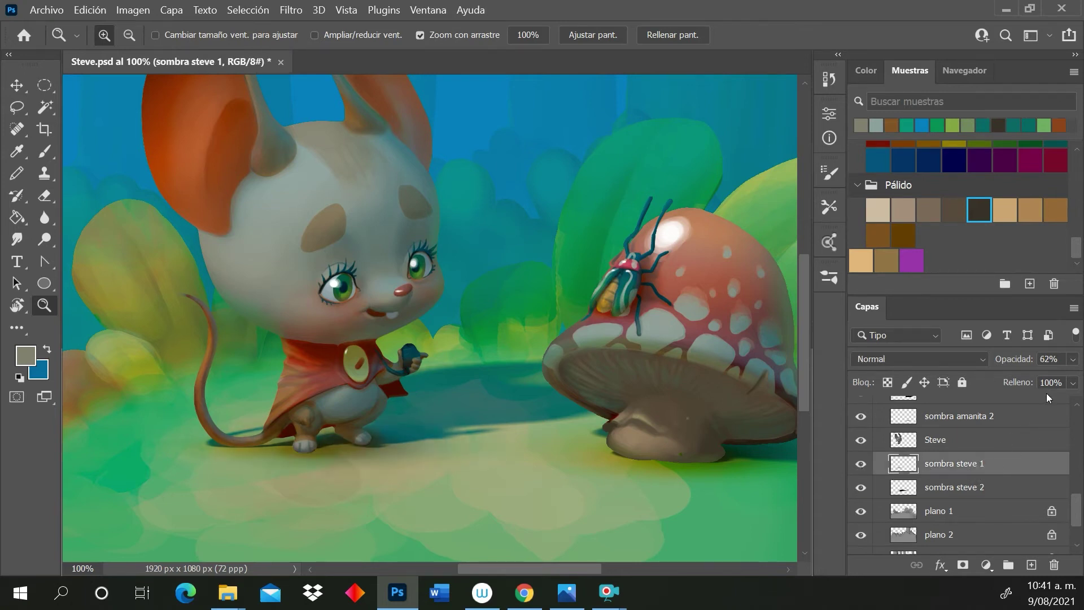
{"action": "left_click", "coordinate": [1073, 359]}
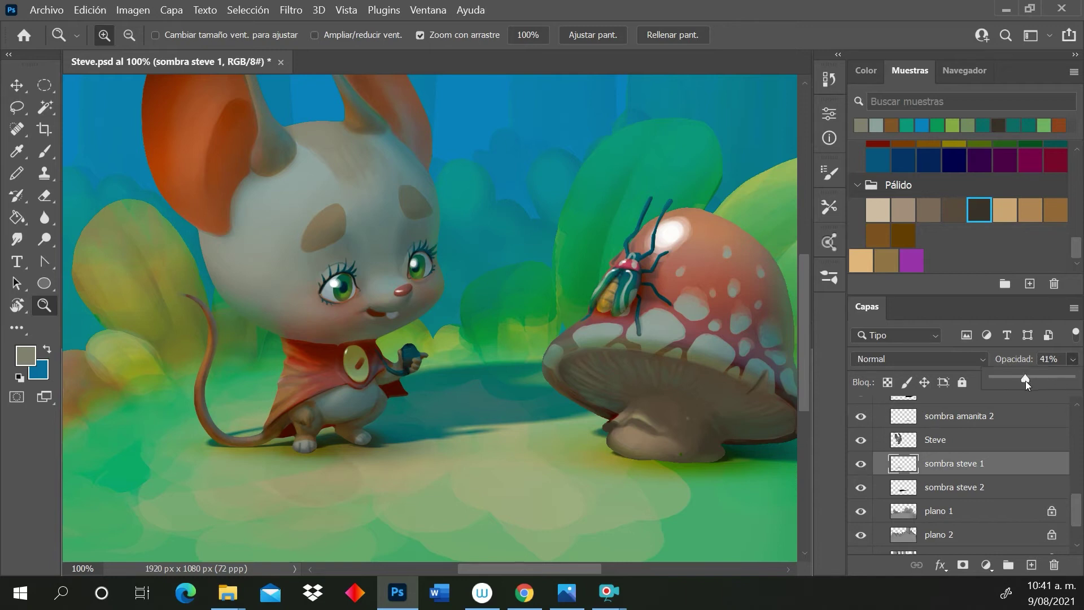
{"action": "left_click_drag", "start_coordinate": [1024, 380], "coordinate": [1025, 381]}
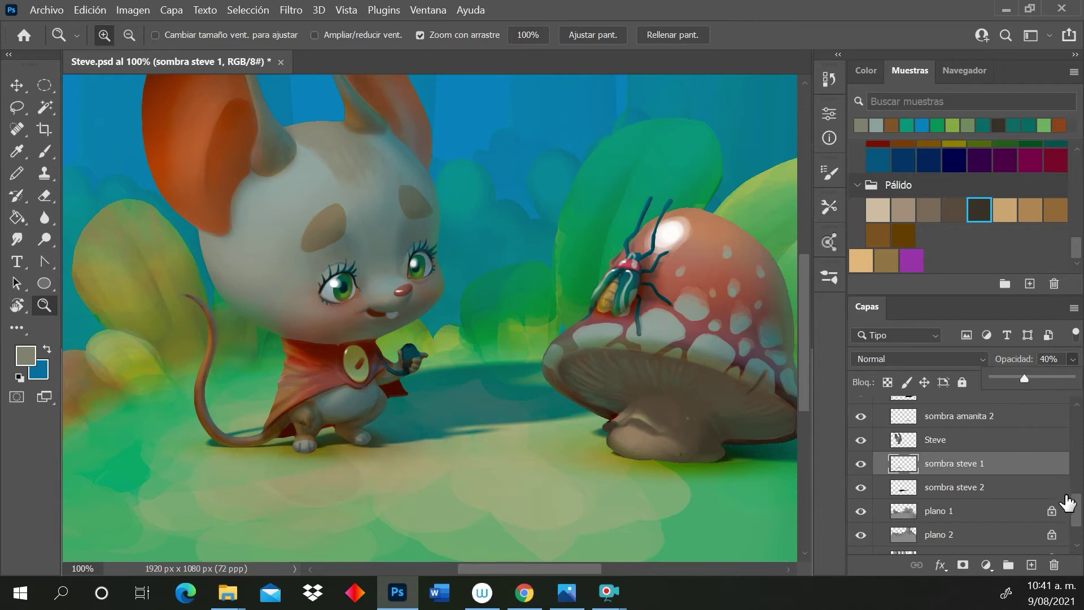
Set the opacity of the sombra amanita 2 layer to 40% and view the whole illustration
{"action": "left_click_drag", "start_coordinate": [1079, 519], "coordinate": [1080, 502]}
{"action": "left_click", "coordinate": [978, 490]}
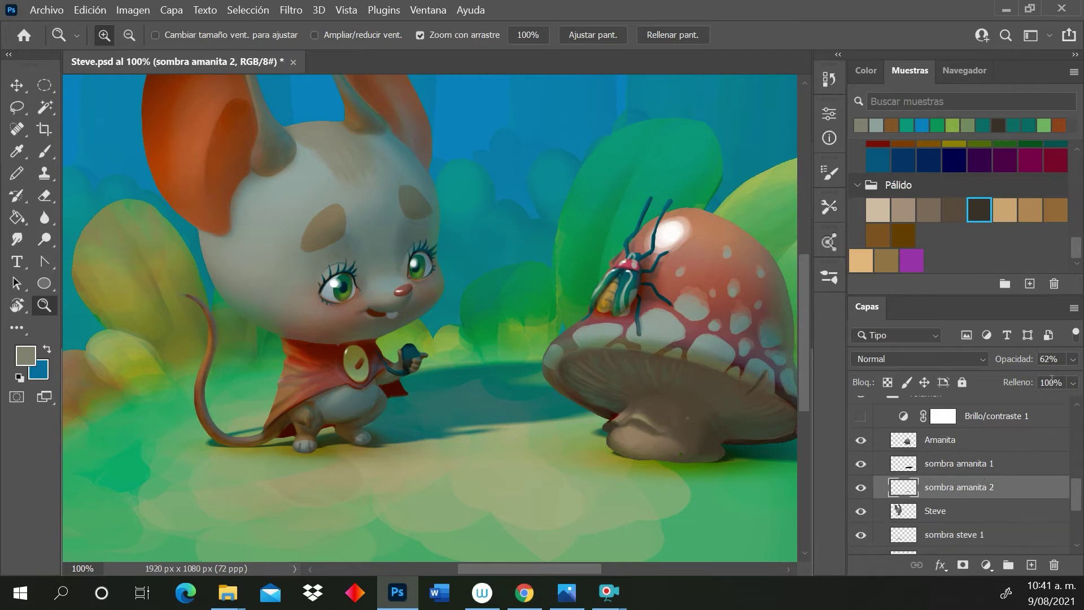
{"action": "left_click", "coordinate": [1072, 360]}
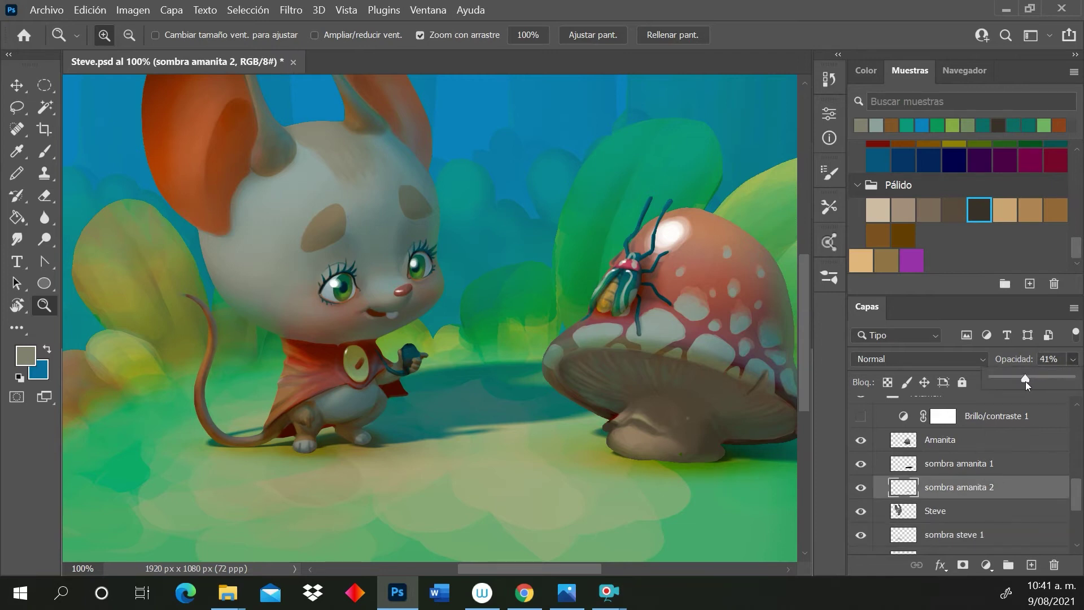
{"action": "left_click_drag", "start_coordinate": [588, 568], "coordinate": [624, 569]}
{"action": "left_click", "coordinate": [564, 254], "text": "alt"}
{"action": "left_click", "coordinate": [562, 255], "text": "alt"}
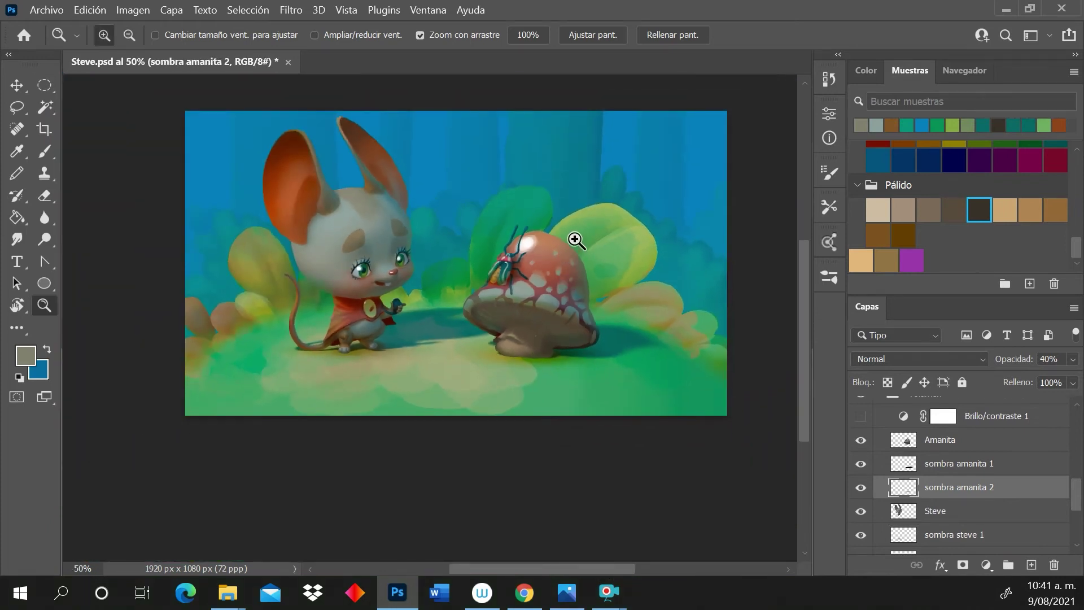
Compare the illustration with Capa 9 hidden and shown, and rename that layer "luz re"
{"action": "left_click_drag", "start_coordinate": [1076, 500], "coordinate": [1082, 457]}
{"action": "left_click", "coordinate": [861, 494]}
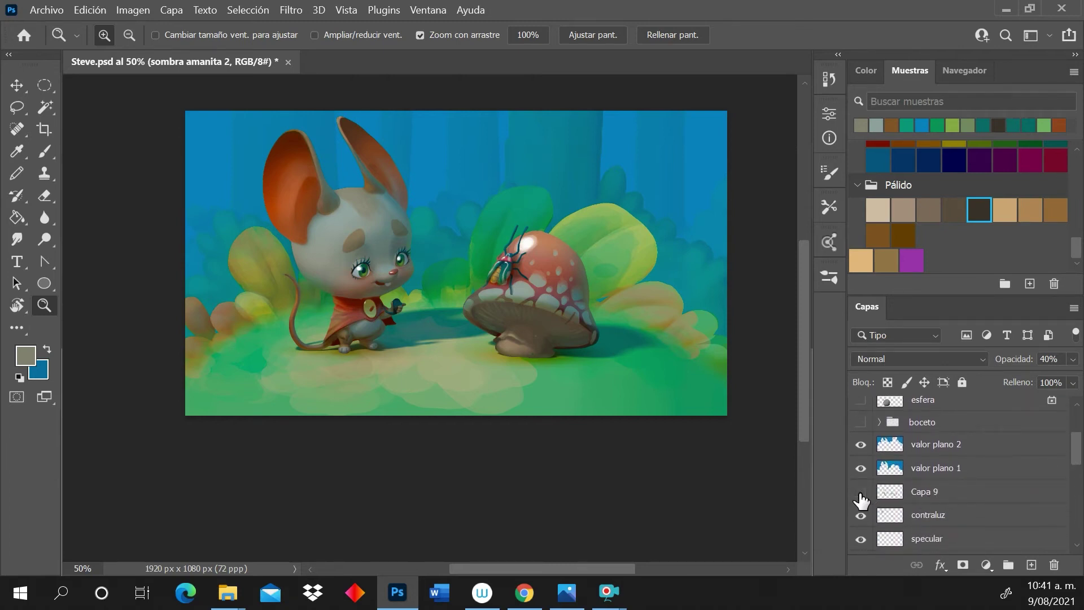
{"action": "left_click", "coordinate": [861, 494]}
{"action": "double_click", "coordinate": [919, 492]}
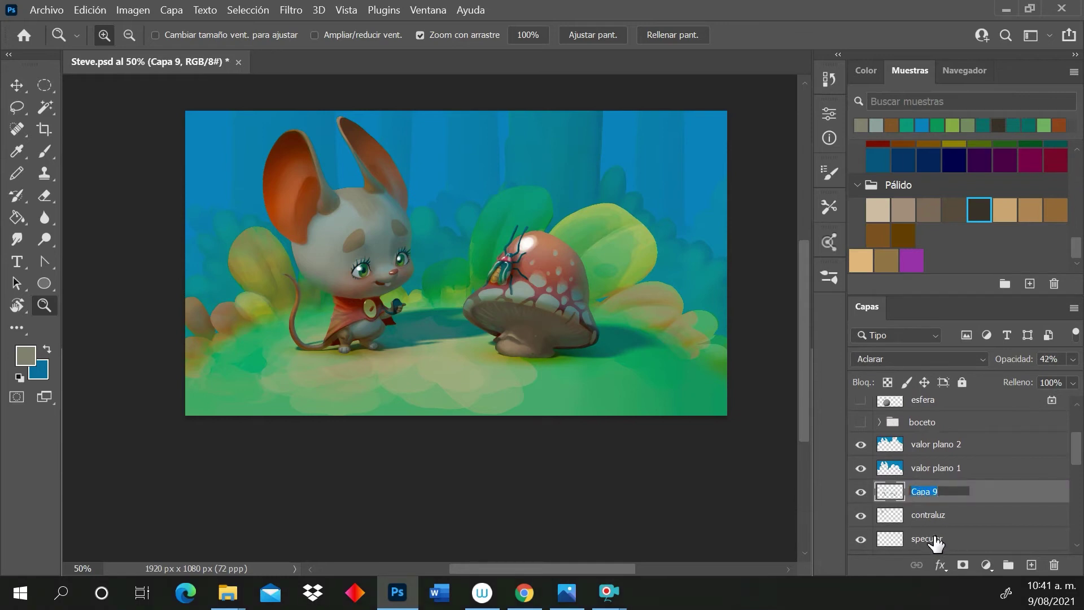
{"action": "type", "text": "luz re"}
{"action": "key", "text": "Return"}
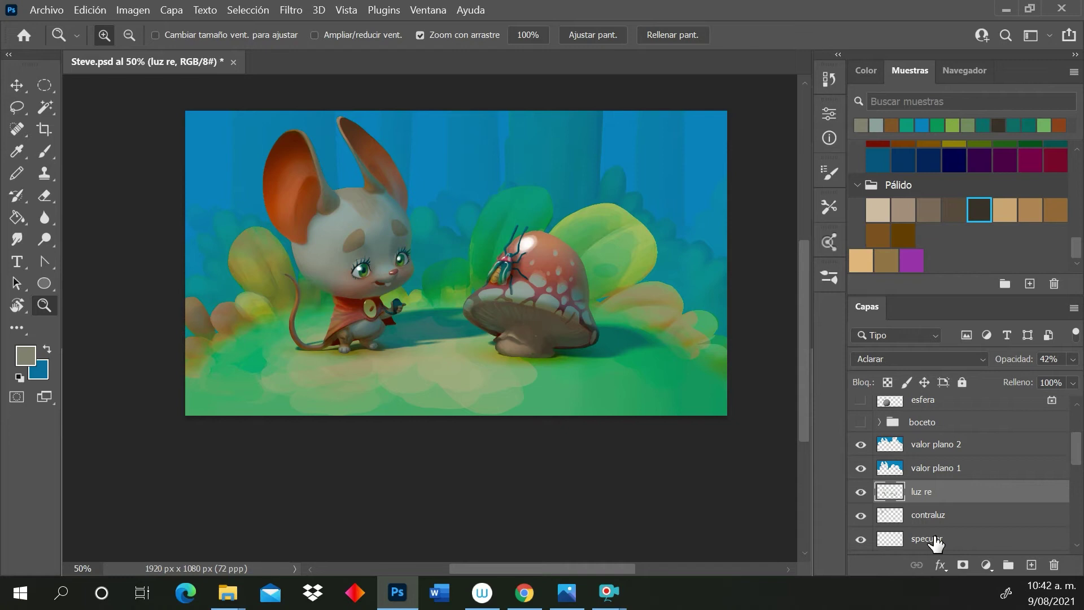
Create a new layer above luz re and load the combined outlines of the Amanita and Steve layers as a selection
{"action": "left_click", "coordinate": [1032, 565]}
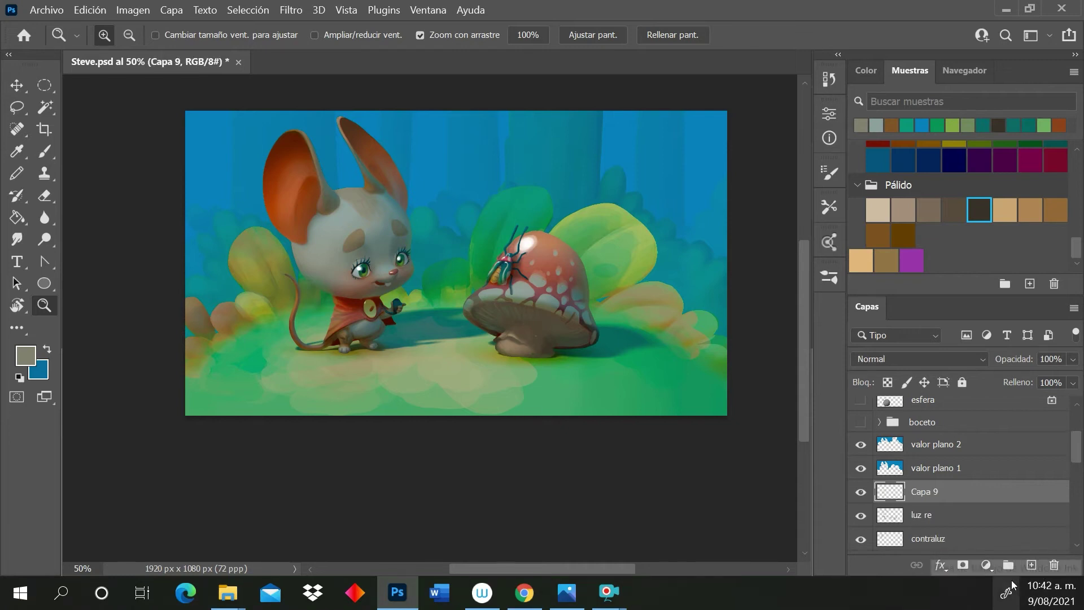
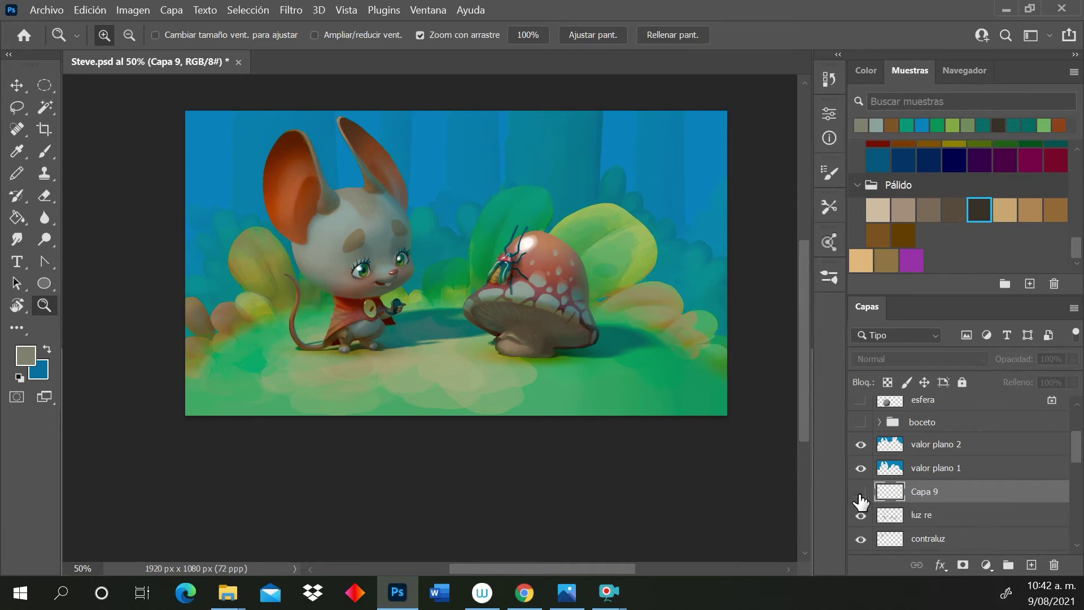
{"action": "left_click_drag", "start_coordinate": [1076, 460], "coordinate": [1076, 506]}
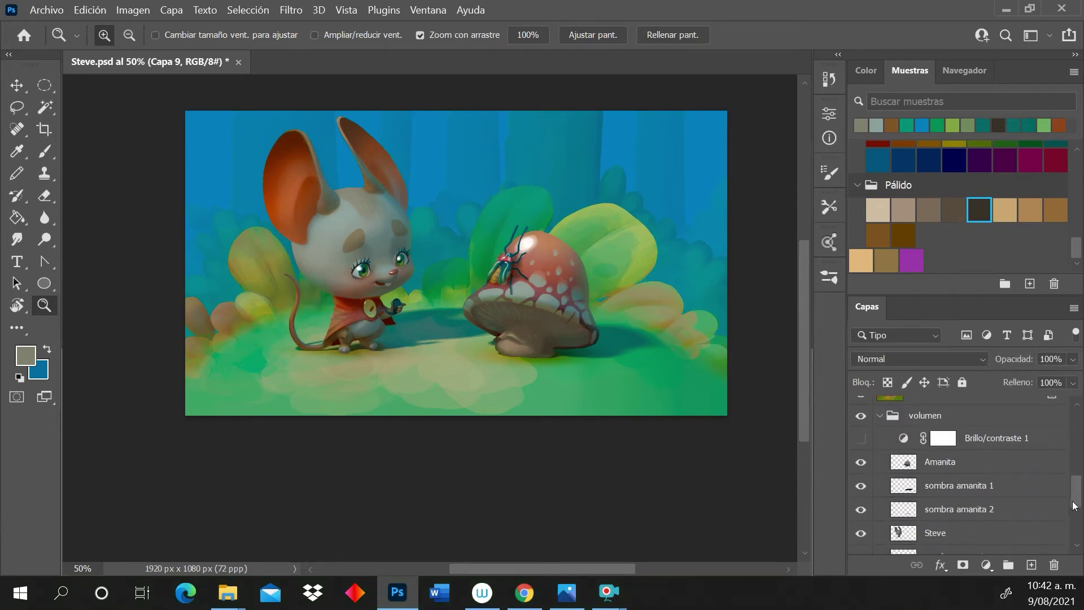
{"action": "left_click", "coordinate": [906, 466], "text": "ctrl"}
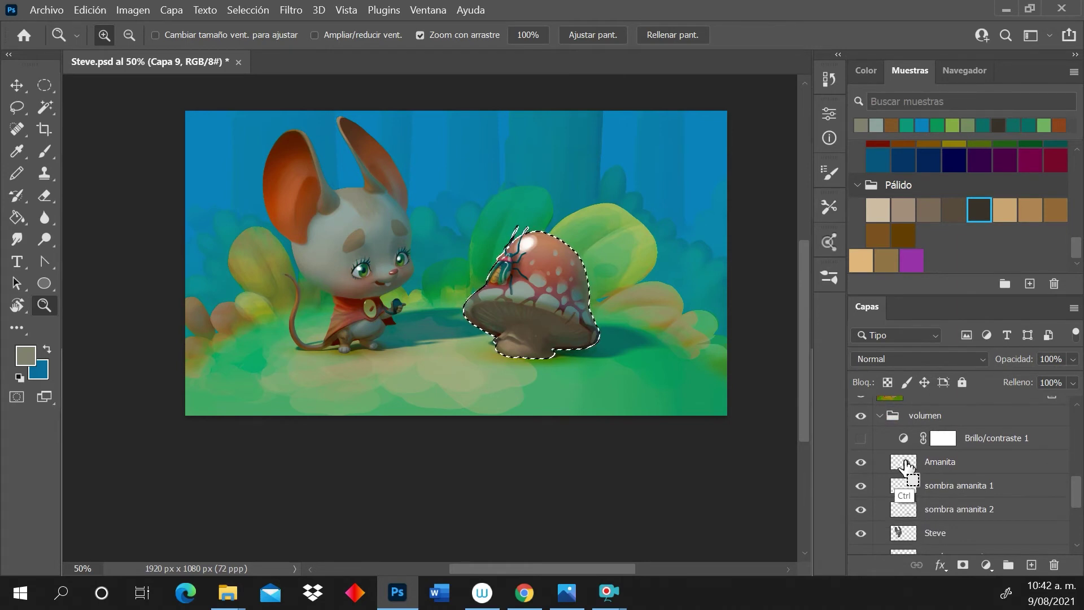
{"action": "left_click", "coordinate": [902, 537], "text": "ctrl+shift"}
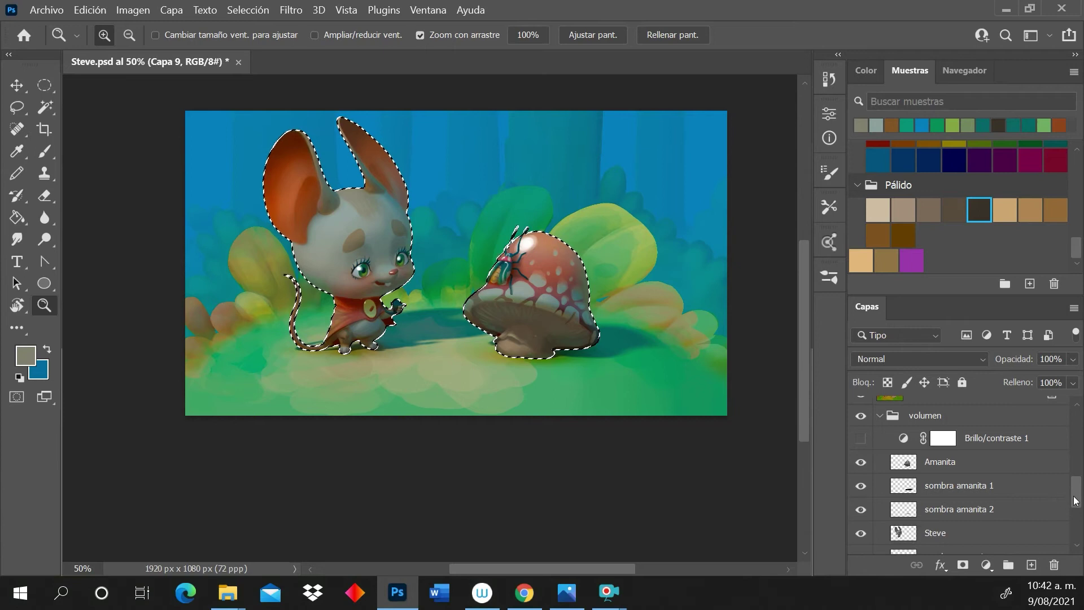
{"action": "scroll", "coordinate": [1064, 494], "scroll_direction": "up", "scroll_amount": 3}
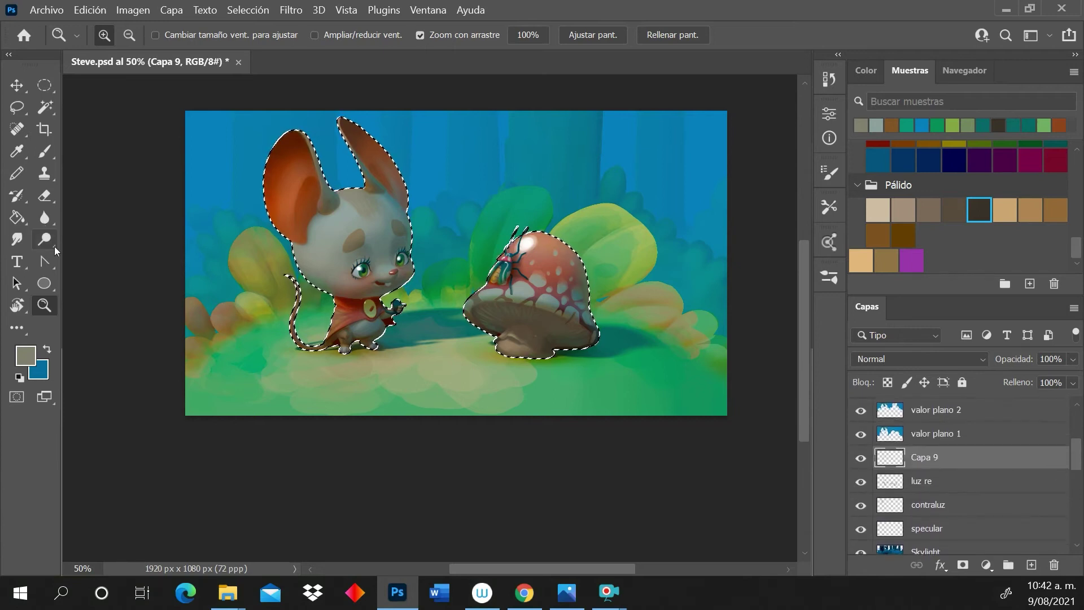
Fill the mouse and mushroom selection with black on the new layer using the Paint Bucket, and clear the selection
{"action": "left_click", "coordinate": [25, 218]}
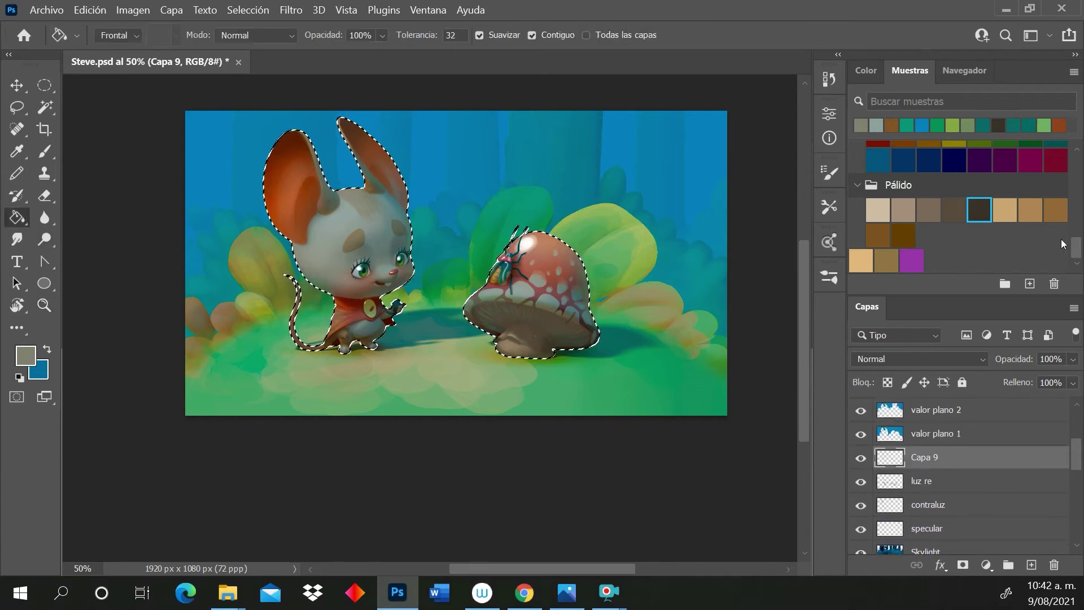
{"action": "scroll", "coordinate": [1081, 210], "scroll_direction": "up", "scroll_amount": 3}
{"action": "scroll", "coordinate": [1080, 210], "scroll_direction": "up", "scroll_amount": 8}
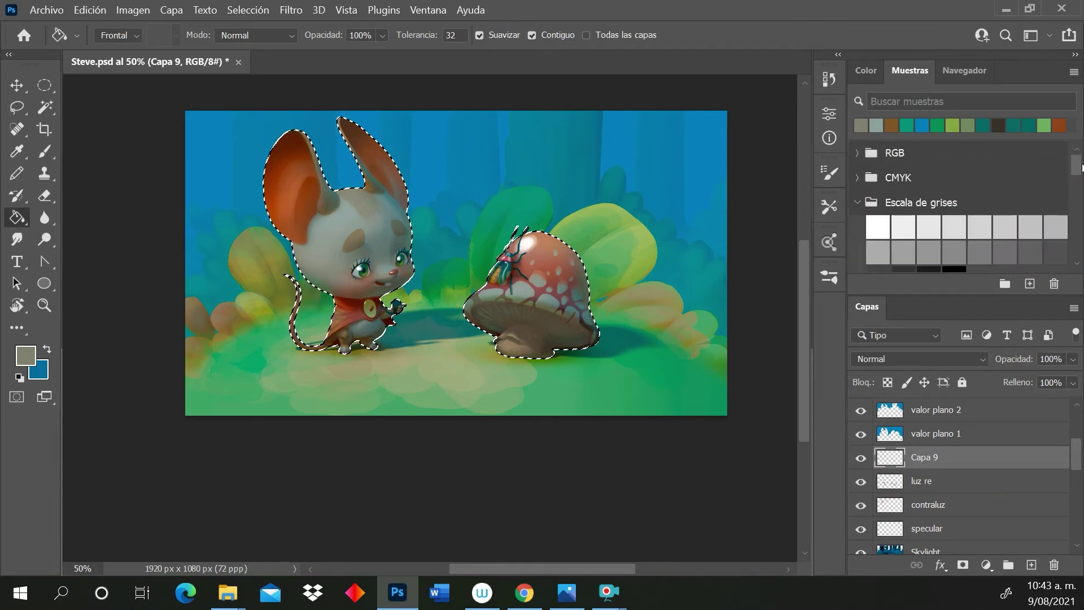
{"action": "scroll", "coordinate": [1005, 177], "scroll_direction": "down", "scroll_amount": 3}
{"action": "left_click", "coordinate": [955, 208]}
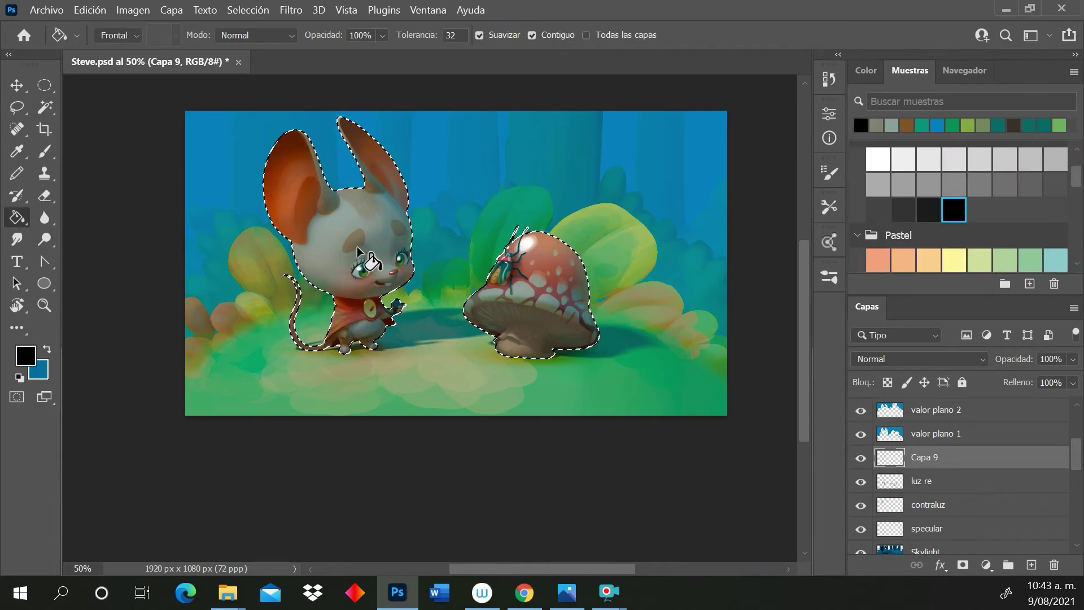
{"action": "left_click", "coordinate": [364, 266]}
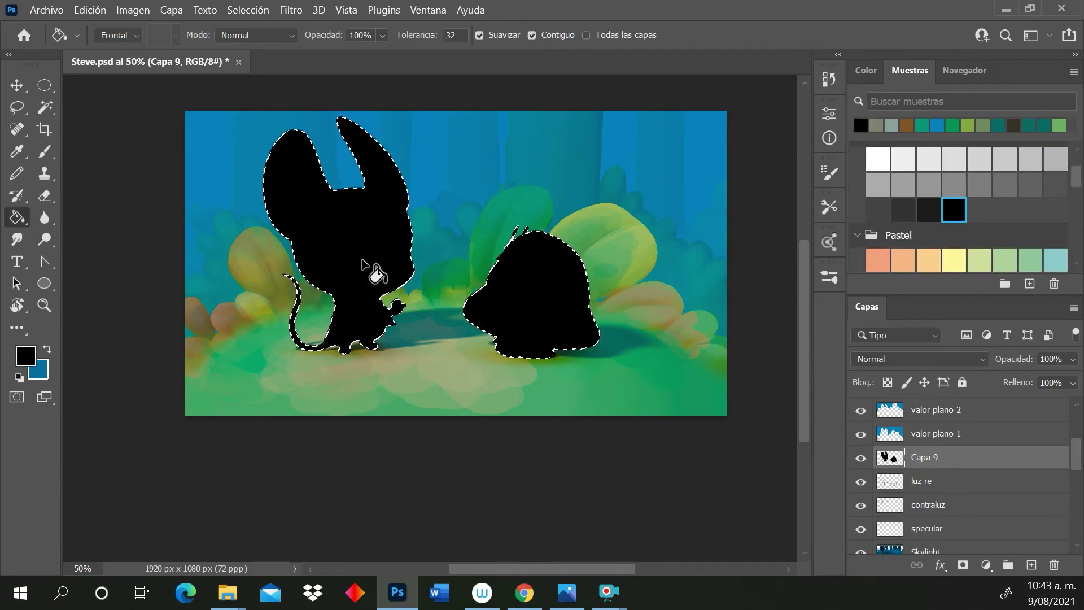
{"action": "key", "text": "ctrl+d"}
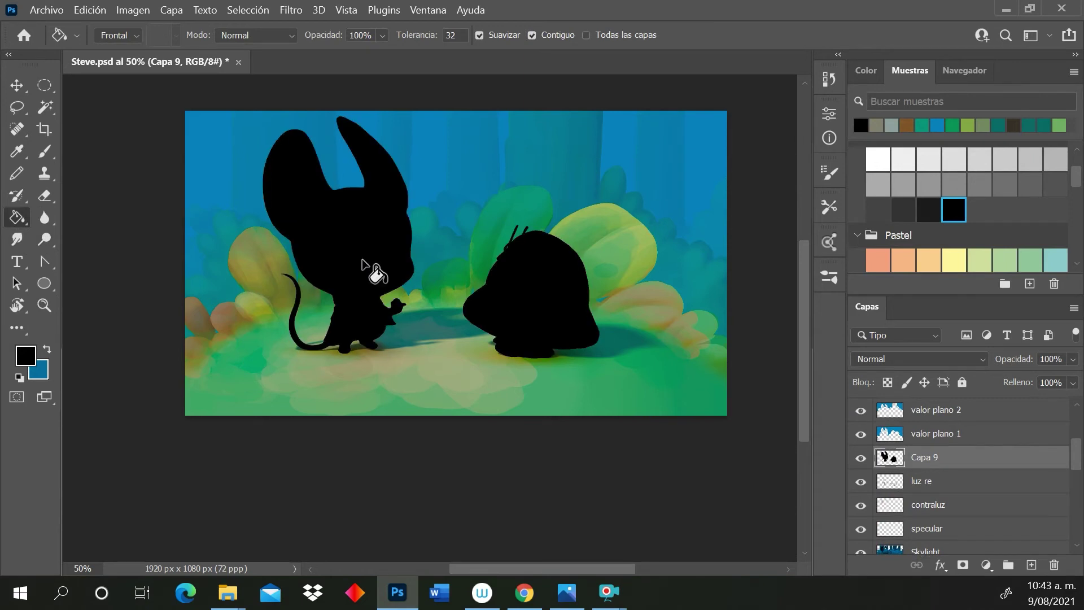
Lock the transparent pixels of the black silhouette layer and set its blend mode to Trama
{"action": "left_click", "coordinate": [888, 383]}
{"action": "left_click", "coordinate": [961, 358]}
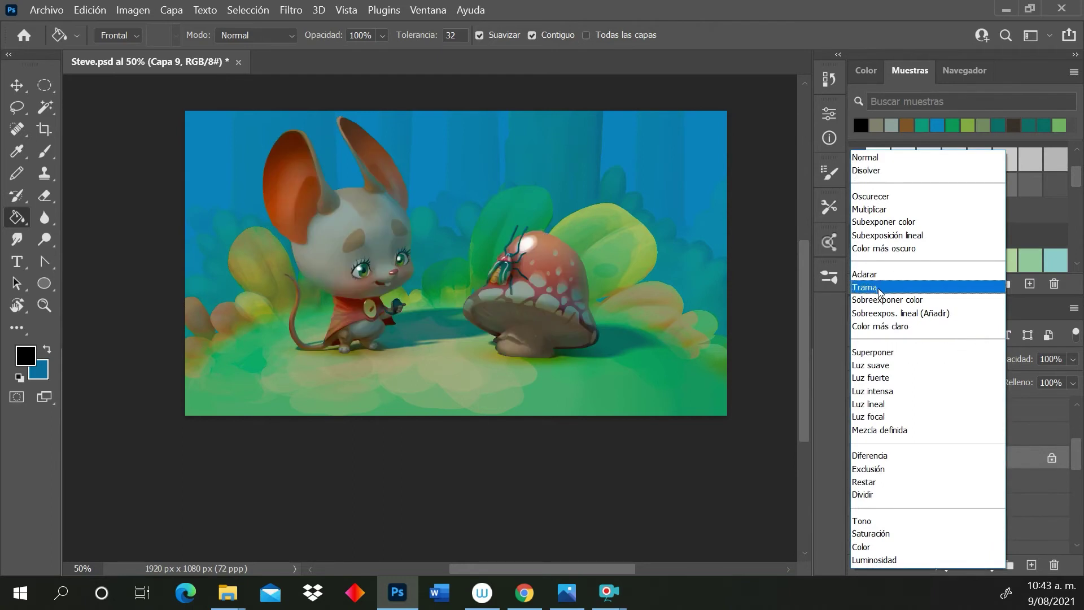
{"action": "left_click", "coordinate": [882, 292]}
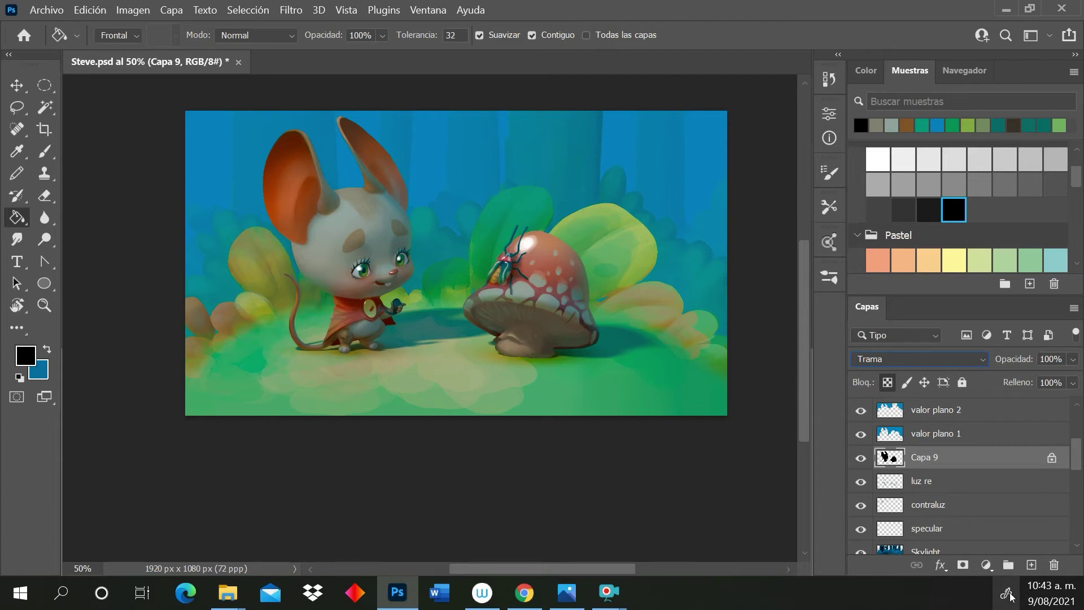
Check the Trama silhouette layer by hiding and showing it, and rename it "contra luz"
{"action": "key", "text": "z"}
{"action": "left_click", "coordinate": [387, 242]}
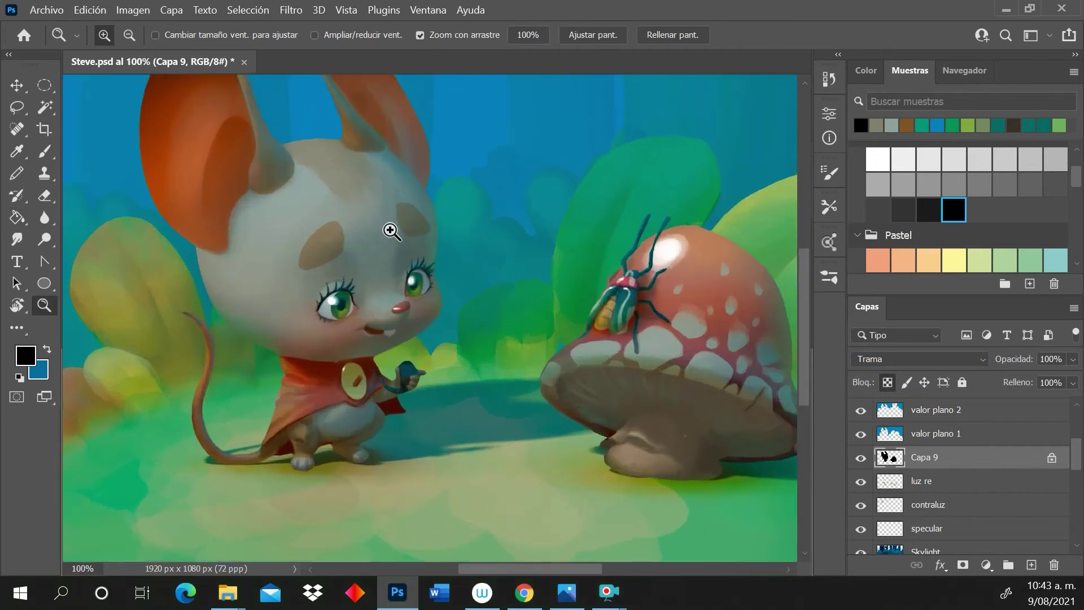
{"action": "left_click", "coordinate": [44, 158]}
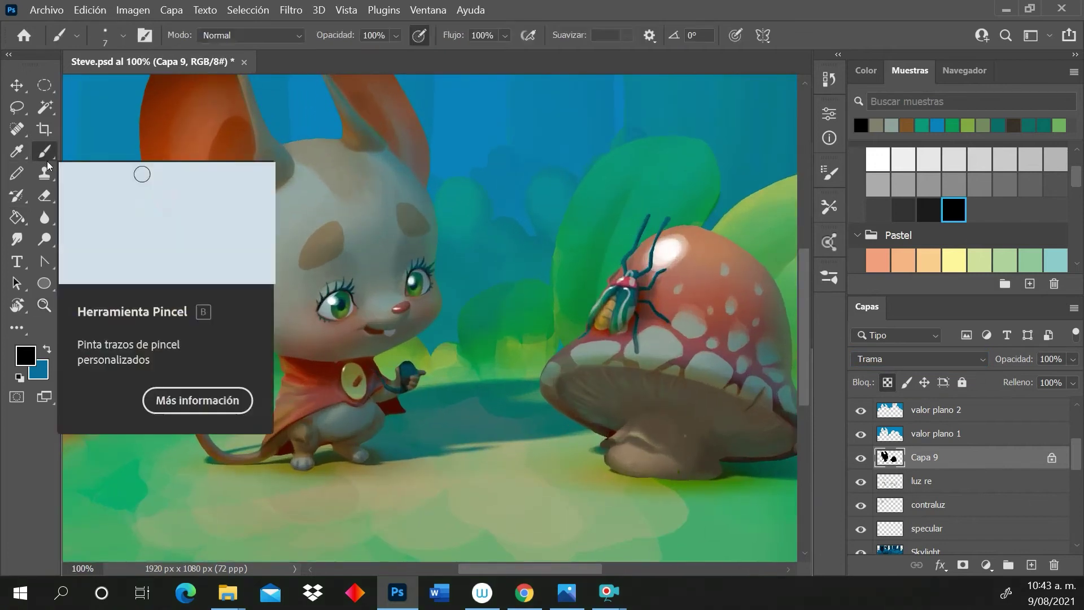
{"action": "left_click", "coordinate": [861, 458]}
{"action": "left_click", "coordinate": [860, 460]}
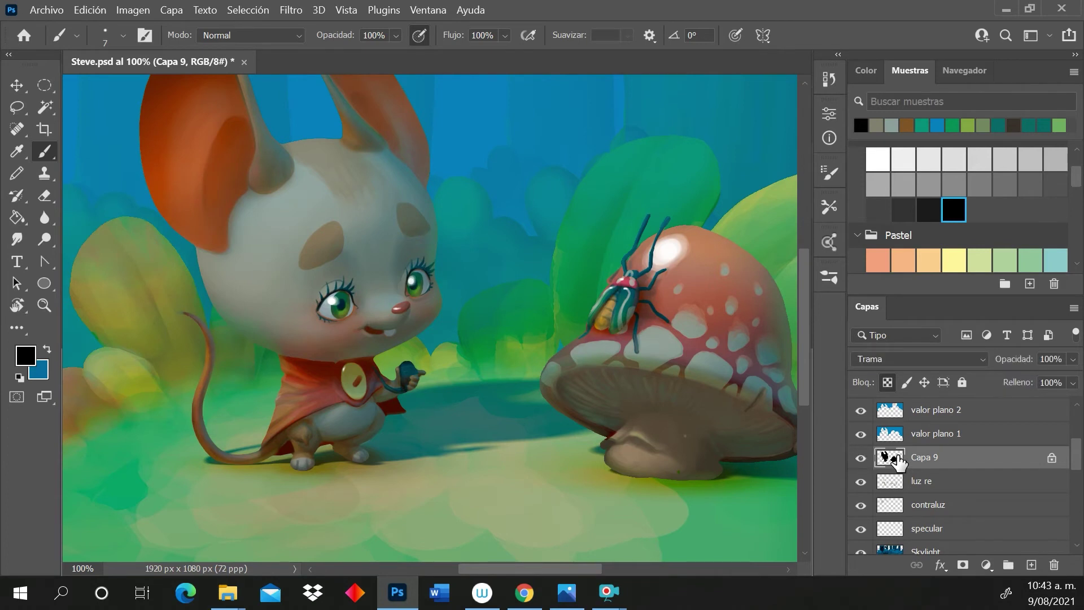
{"action": "double_click", "coordinate": [926, 458]}
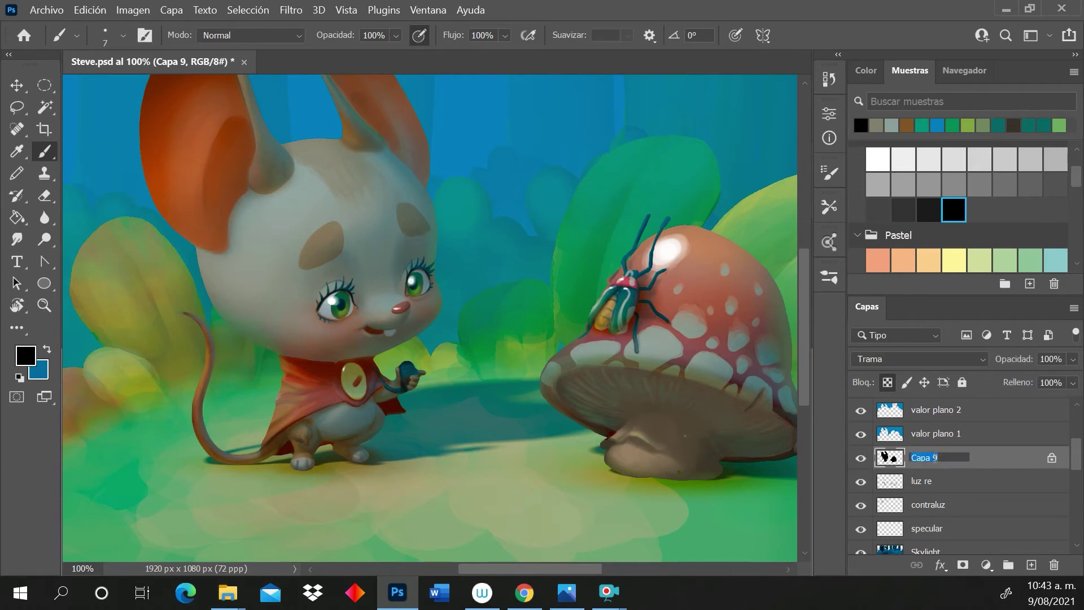
{"action": "type", "text": "contra luz"}
{"action": "key", "text": "Return"}
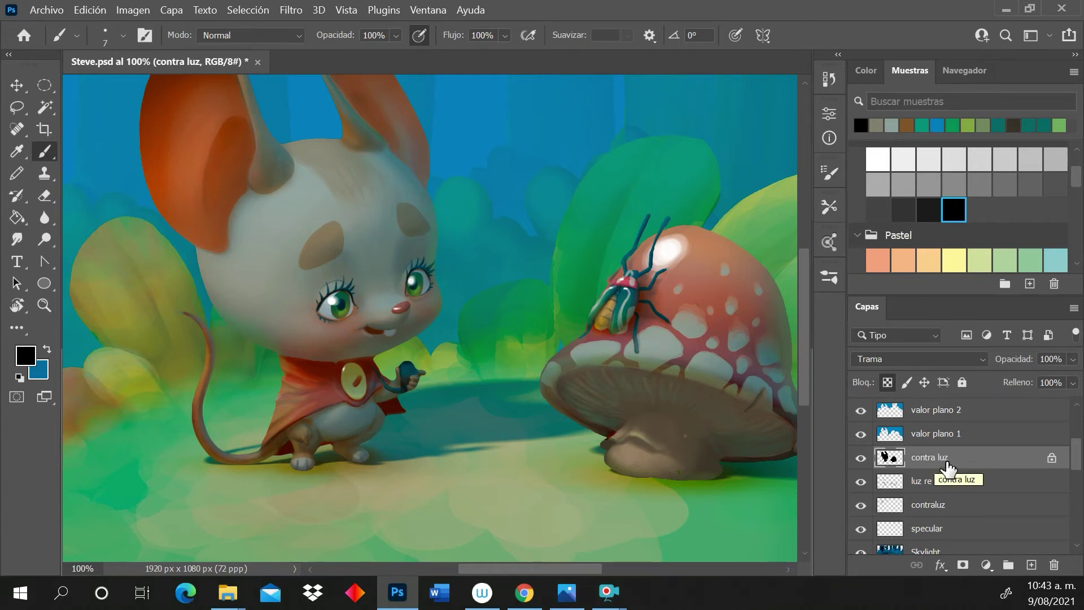
Paint a mid-grey rim light with the Brush along the edge of the mouse's forehead facing the mushroom
{"action": "left_click", "coordinate": [1005, 184]}
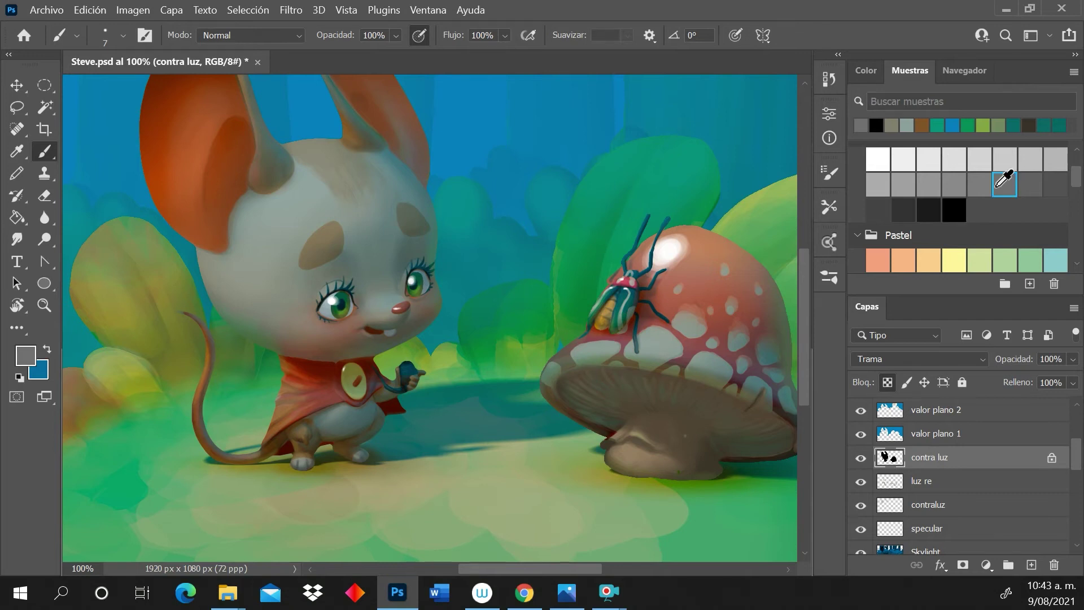
{"action": "left_click", "coordinate": [44, 305]}
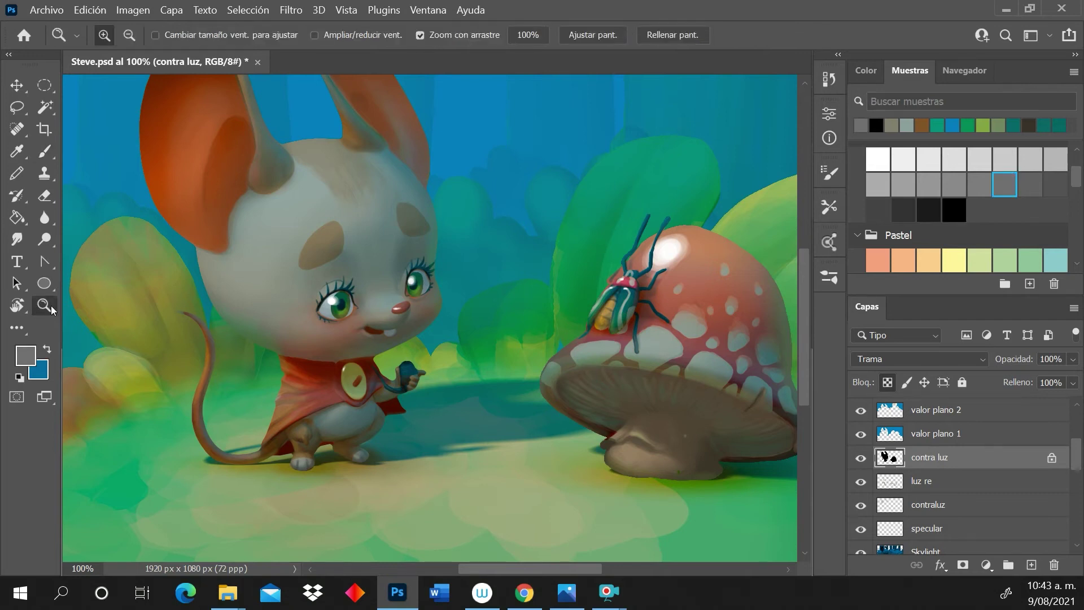
{"action": "left_click", "coordinate": [436, 283]}
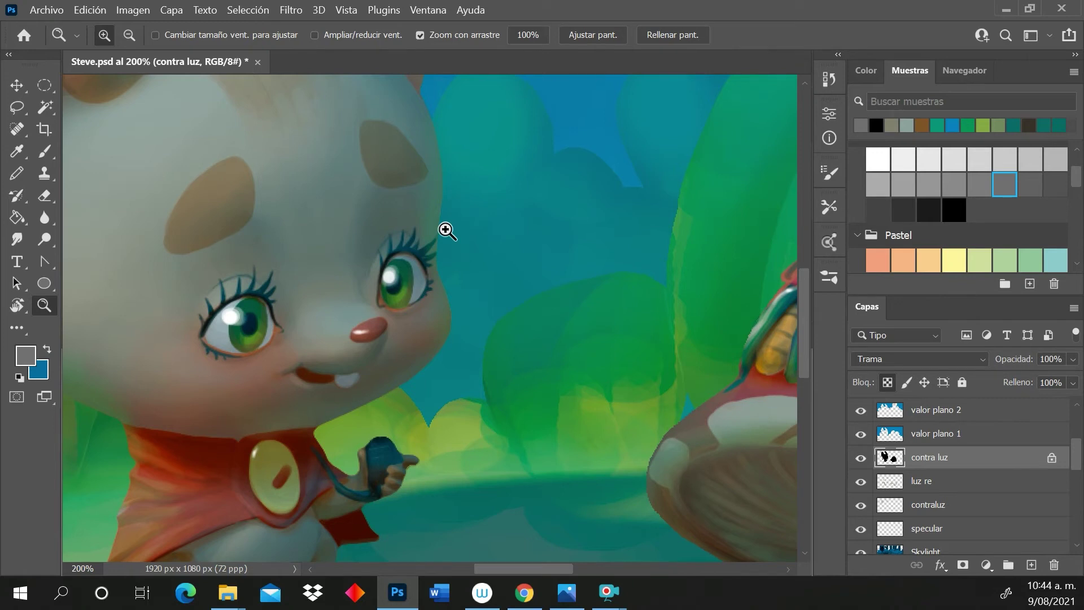
{"action": "key", "text": "b"}
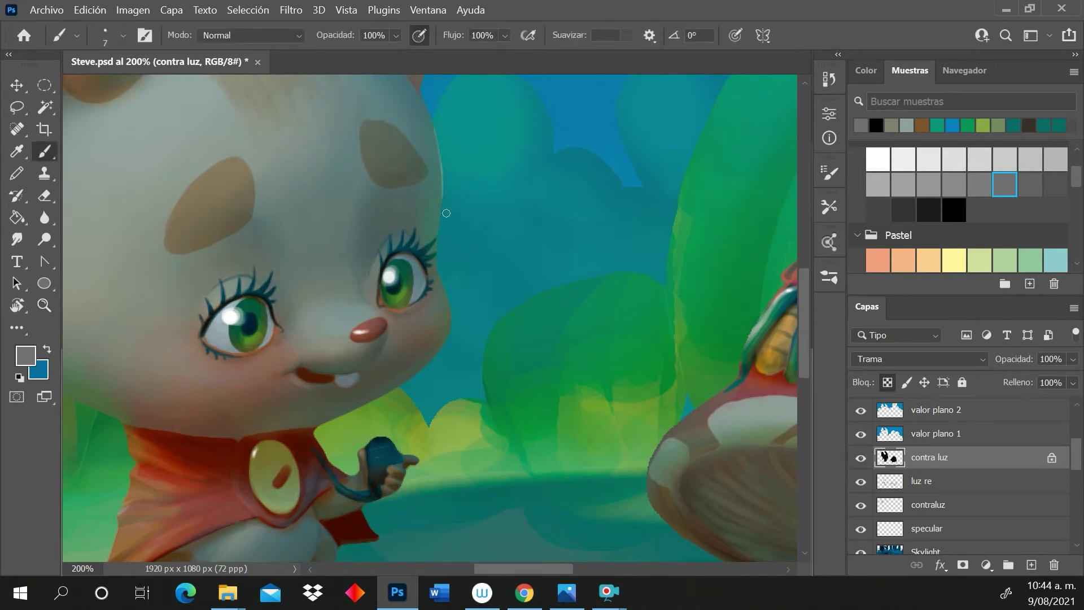
{"action": "left_click_drag", "start_coordinate": [441, 151], "coordinate": [444, 209]}
{"action": "left_click_drag", "start_coordinate": [440, 172], "coordinate": [440, 226]}
{"action": "left_click_drag", "start_coordinate": [444, 165], "coordinate": [439, 237]}
{"action": "left_click_drag", "start_coordinate": [444, 177], "coordinate": [436, 266]}
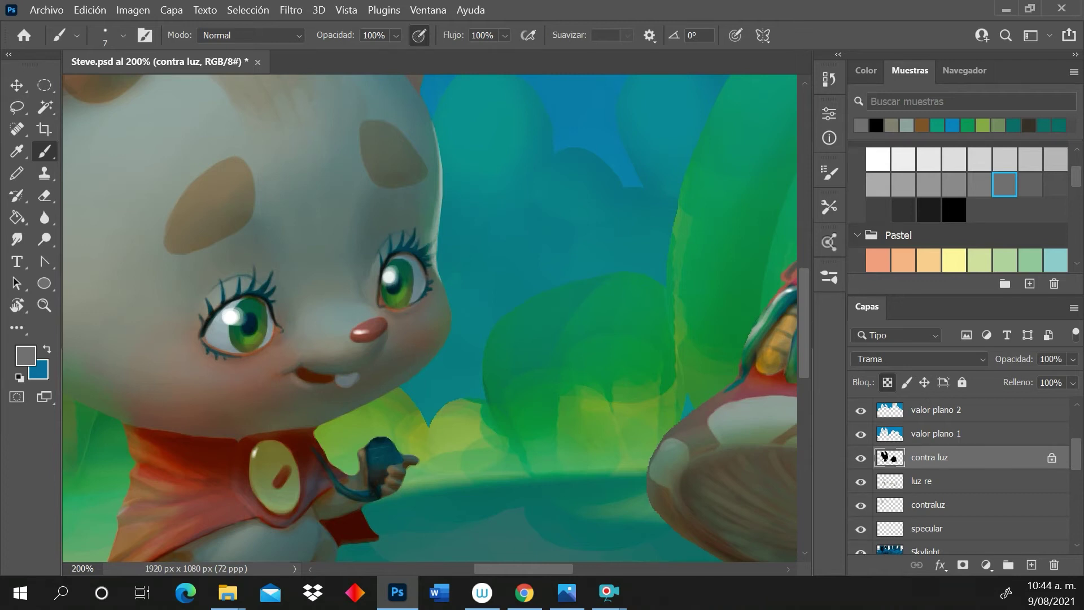
Extend the rim light down past the mouse's eye to the cheek, reducing the brush to 4 px for the eyelash area
{"action": "mouse_move", "coordinate": [806, 297]}
{"action": "left_mouse_down"}
{"action": "mouse_move", "coordinate": [797, 254]}
{"action": "mouse_move", "coordinate": [804, 305]}
{"action": "left_mouse_up"}
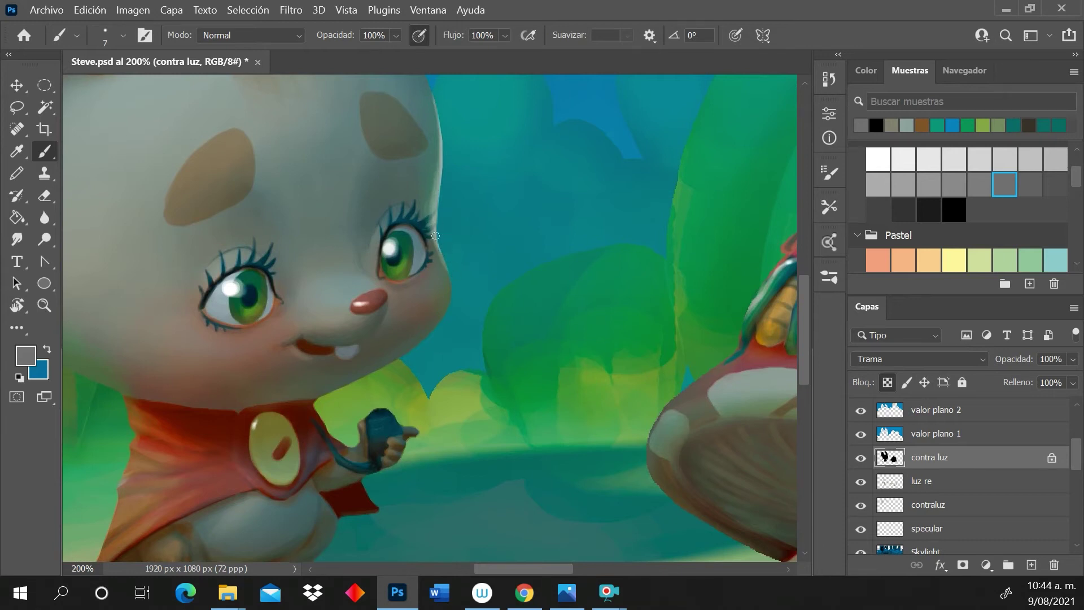
{"action": "left_click_drag", "start_coordinate": [435, 246], "coordinate": [449, 275]}
{"action": "right_click", "coordinate": [449, 257]}
{"action": "left_click_drag", "start_coordinate": [533, 292], "coordinate": [528, 285]}
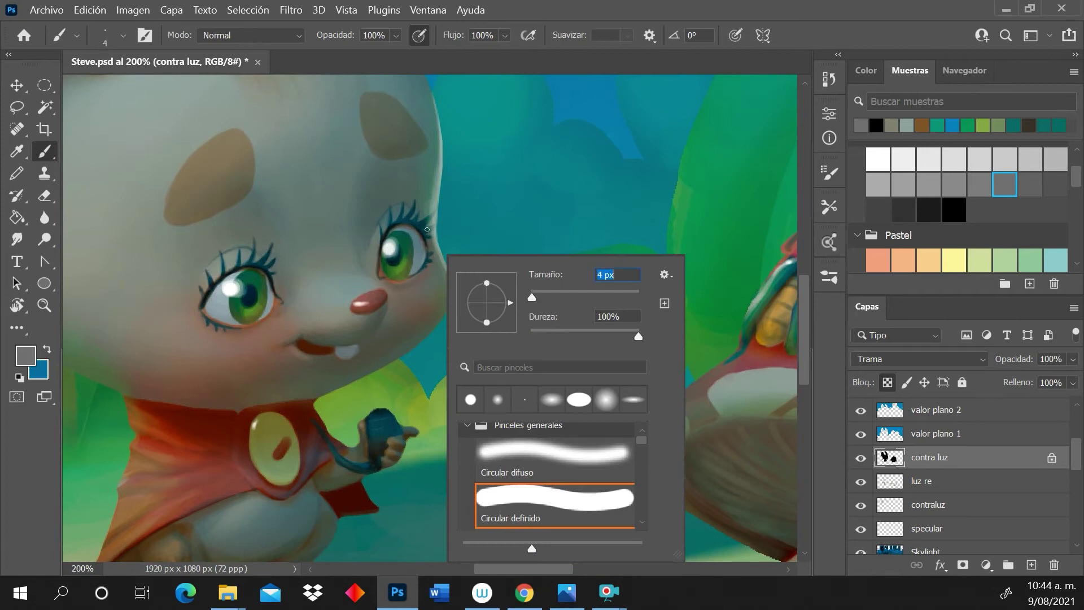
{"action": "key", "text": "Return"}
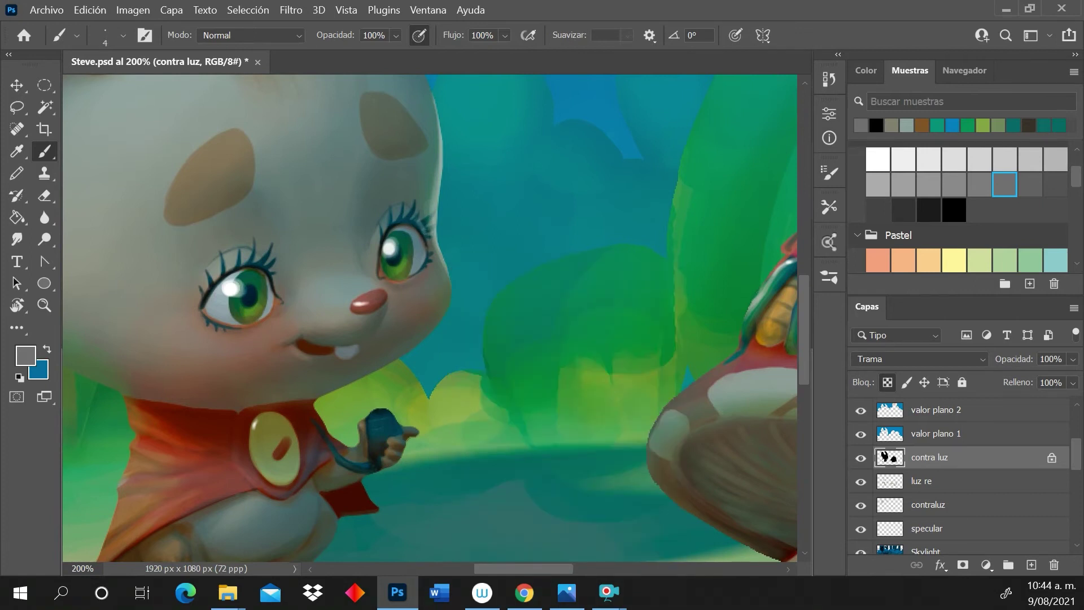
{"action": "mouse_move", "coordinate": [421, 213]}
{"action": "left_mouse_down"}
{"action": "mouse_move", "coordinate": [427, 241]}
{"action": "mouse_move", "coordinate": [427, 218]}
{"action": "mouse_move", "coordinate": [431, 231]}
{"action": "left_mouse_up"}
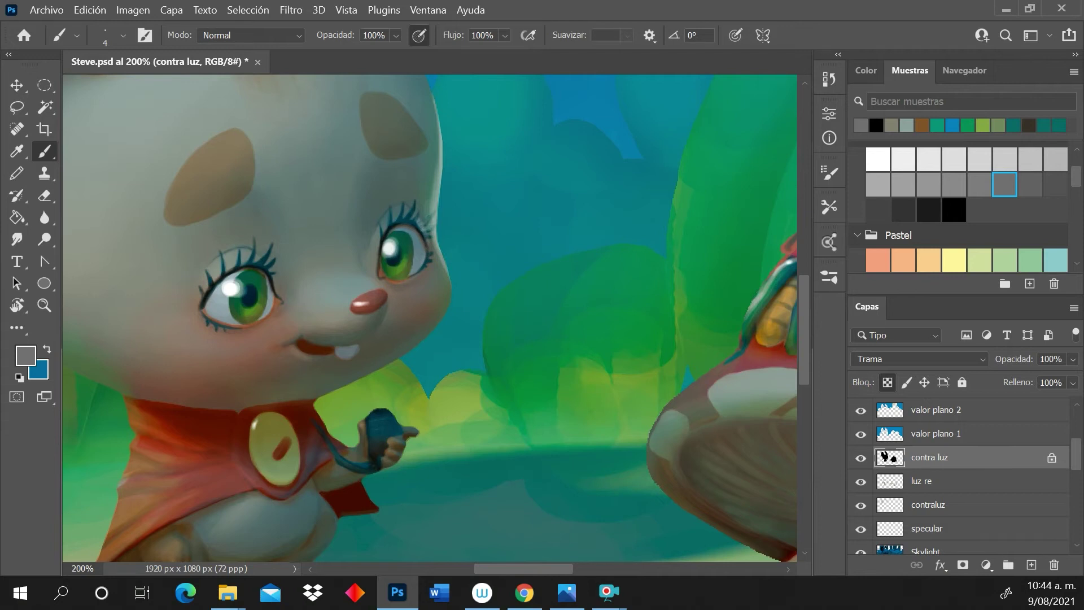
Clean up the light beside the eyelashes with black, and paint the mid-grey rim light along the cheek and jaw
{"action": "left_click", "coordinate": [954, 209]}
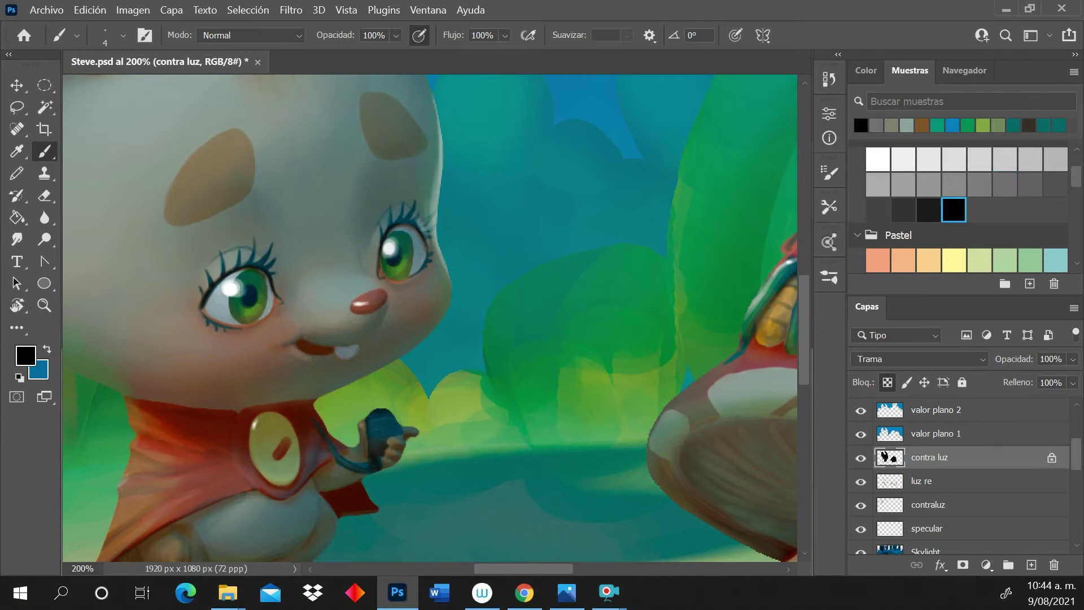
{"action": "mouse_move", "coordinate": [420, 226]}
{"action": "left_mouse_down"}
{"action": "mouse_move", "coordinate": [429, 218]}
{"action": "mouse_move", "coordinate": [417, 232]}
{"action": "left_mouse_up"}
{"action": "left_click", "coordinate": [1004, 184]}
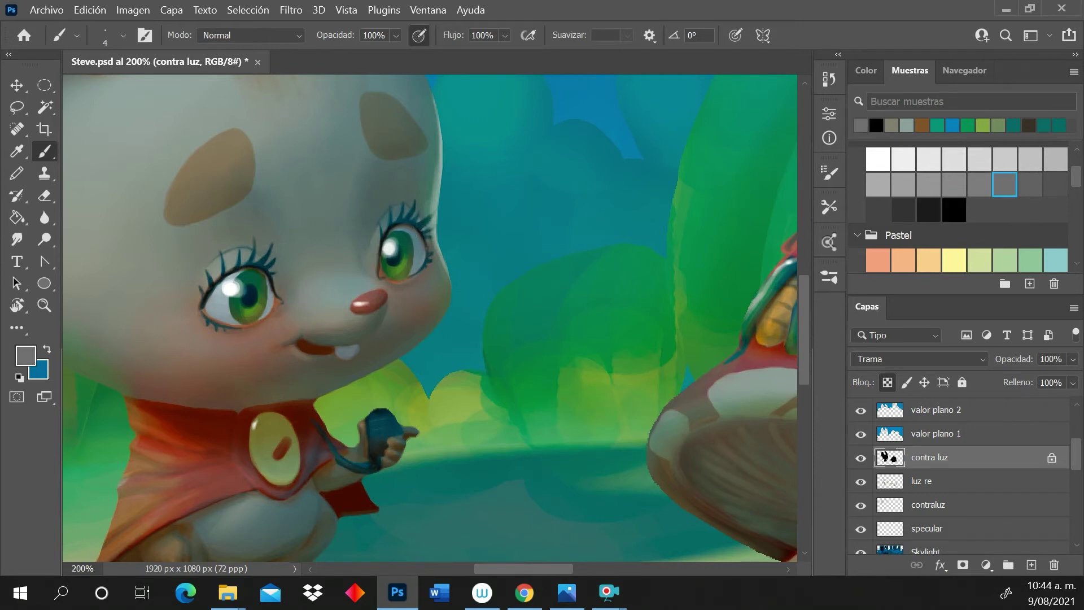
{"action": "left_click_drag", "start_coordinate": [447, 266], "coordinate": [451, 290]}
{"action": "mouse_move", "coordinate": [334, 390]}
{"action": "left_mouse_down"}
{"action": "mouse_move", "coordinate": [410, 349]}
{"action": "mouse_move", "coordinate": [451, 294]}
{"action": "left_mouse_up"}
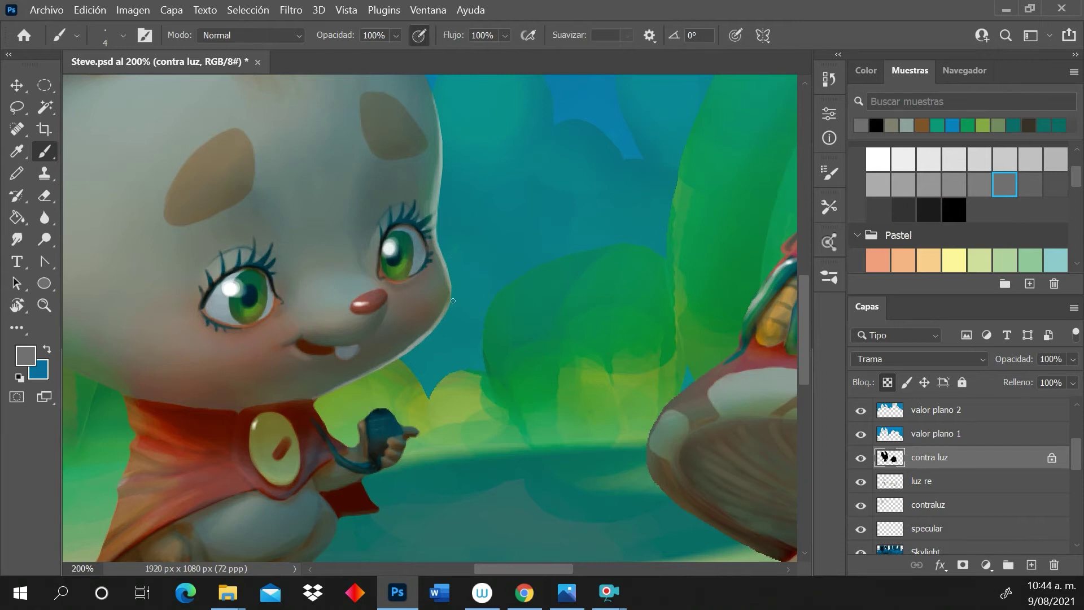
Enlarge the brush to 26 px, dab light at the cheek edge, and lower the brush hardness to its minimum
{"action": "right_click", "coordinate": [497, 274]}
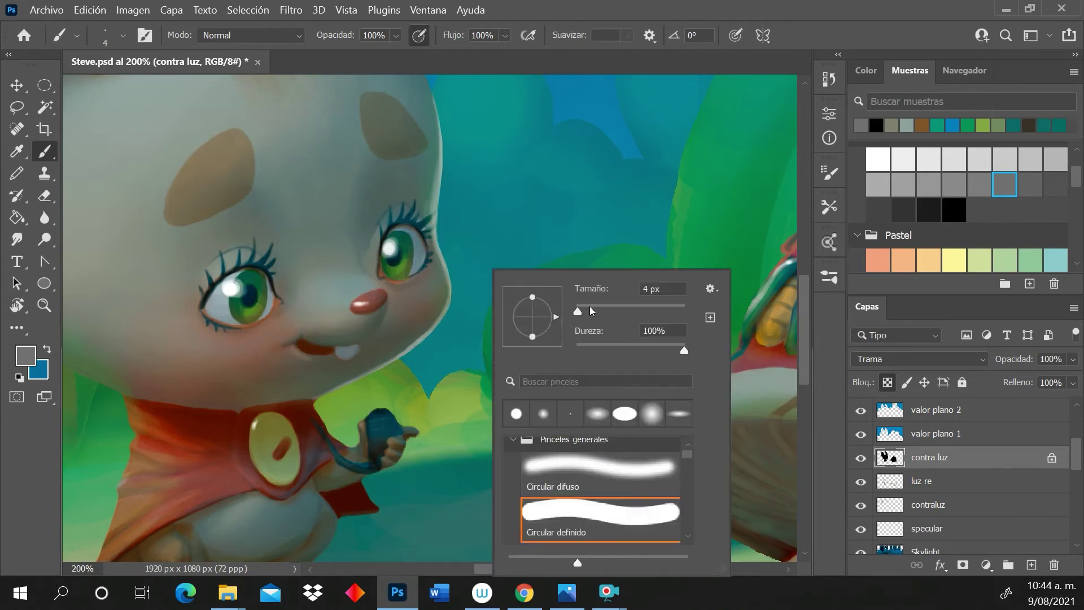
{"action": "left_click_drag", "start_coordinate": [591, 311], "coordinate": [590, 311]}
{"action": "left_click", "coordinate": [456, 317]}
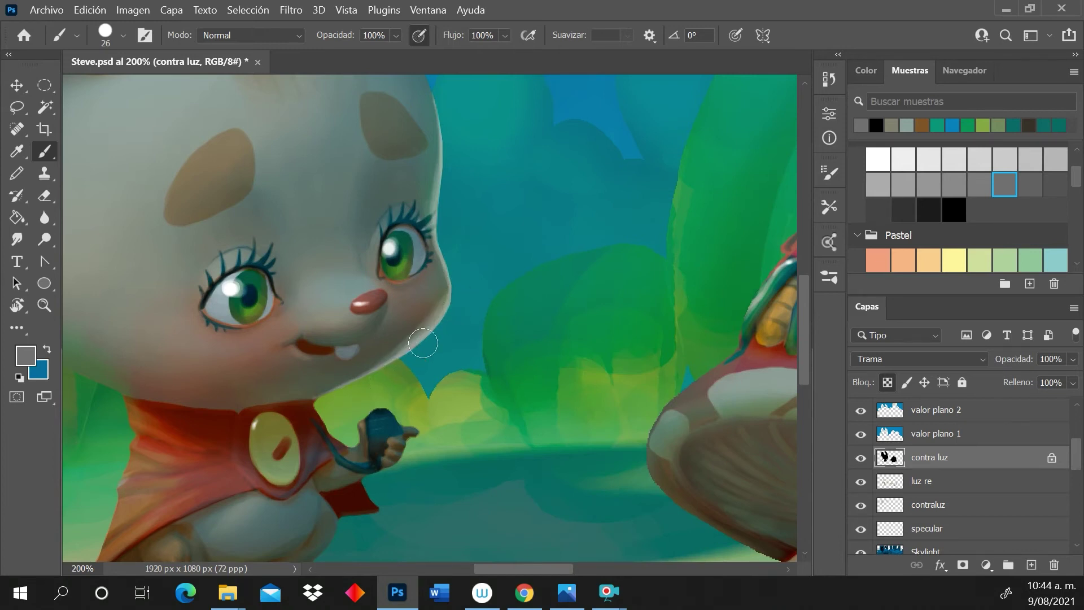
{"action": "right_click", "coordinate": [621, 354]}
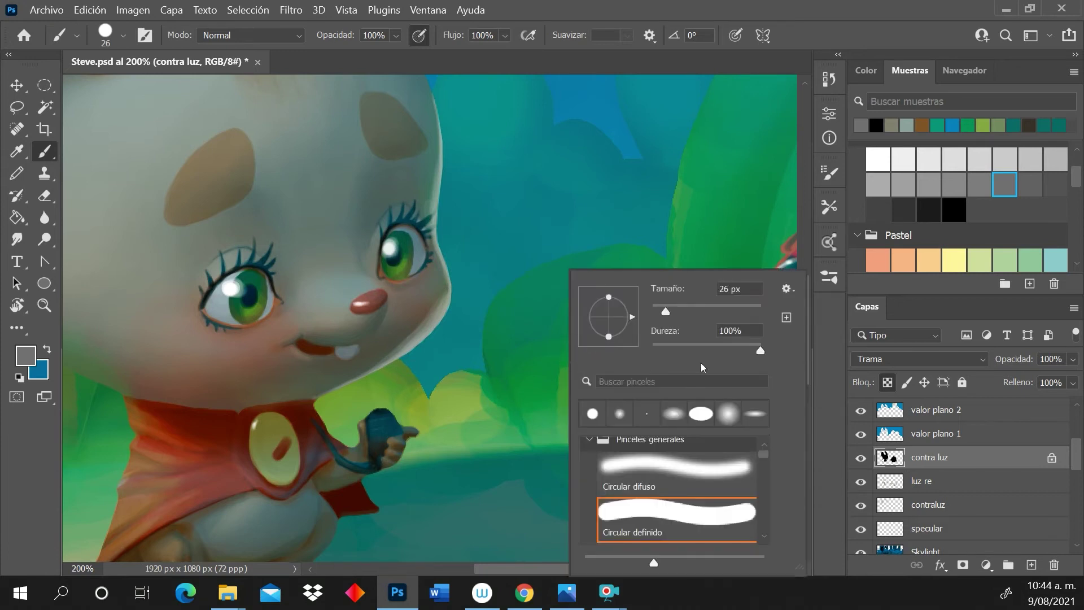
{"action": "left_click_drag", "start_coordinate": [761, 350], "coordinate": [592, 356]}
{"action": "key", "text": "Return"}
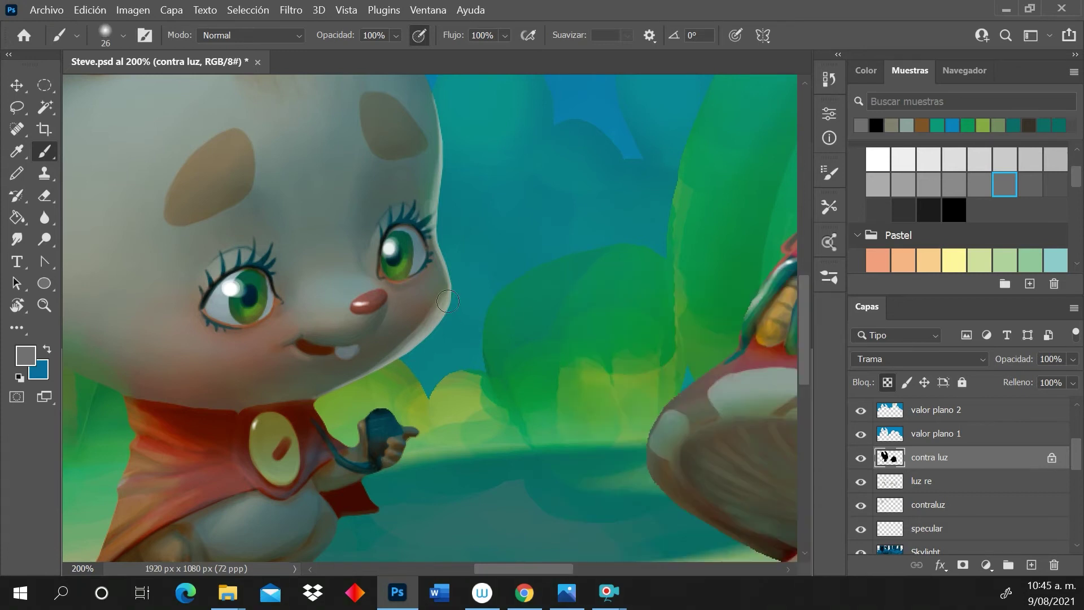
Paint grey rim light along the mouse's cheek and jaw edge on the "contra luz" layer, with black available for corrections
{"action": "left_click_drag", "start_coordinate": [447, 302], "coordinate": [341, 400]}
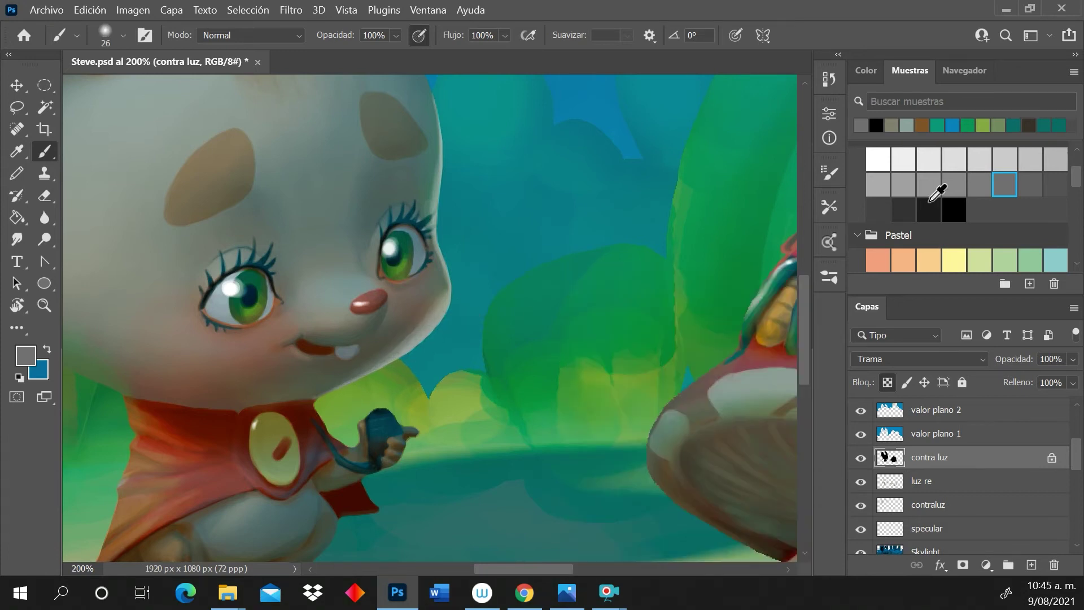
{"action": "left_click", "coordinate": [953, 209]}
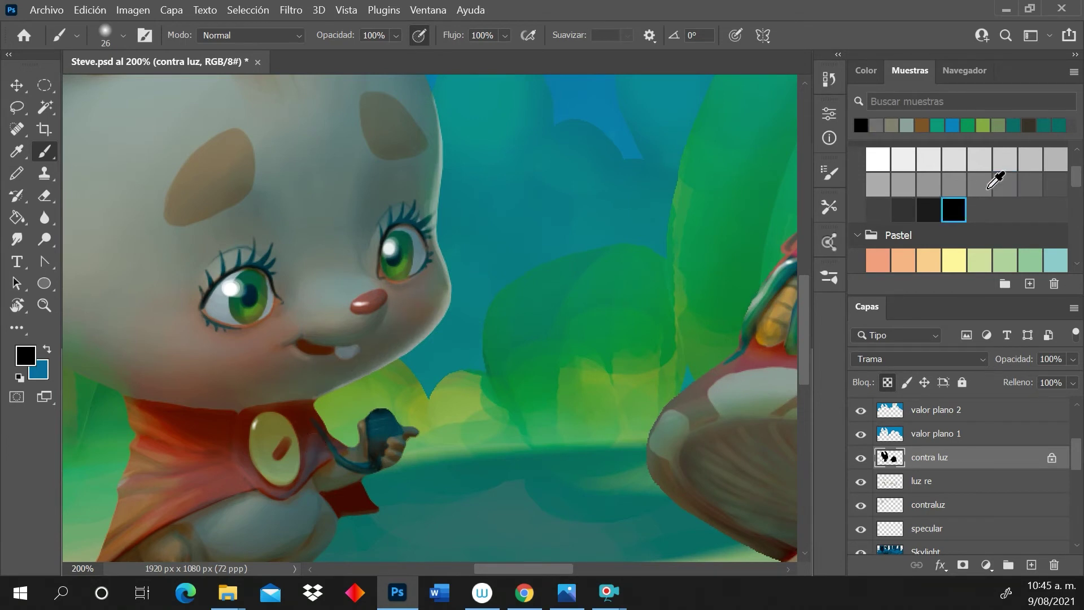
{"action": "left_click", "coordinate": [1004, 183]}
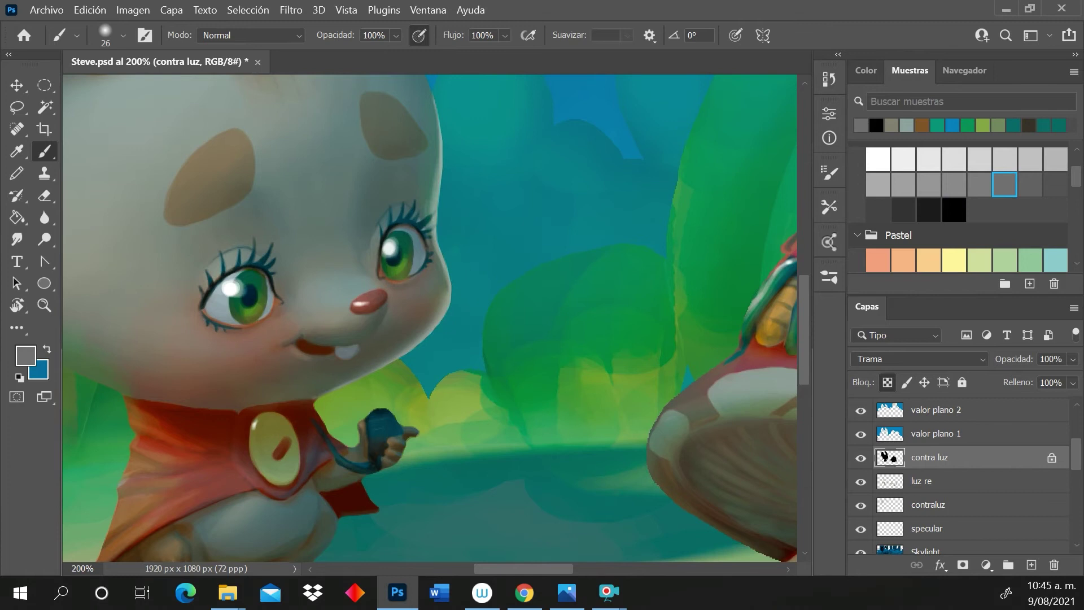
{"action": "left_click_drag", "start_coordinate": [446, 264], "coordinate": [444, 283]}
{"action": "mouse_move", "coordinate": [807, 367]}
{"action": "left_mouse_down"}
{"action": "mouse_move", "coordinate": [809, 340]}
{"action": "mouse_move", "coordinate": [806, 355]}
{"action": "left_mouse_up"}
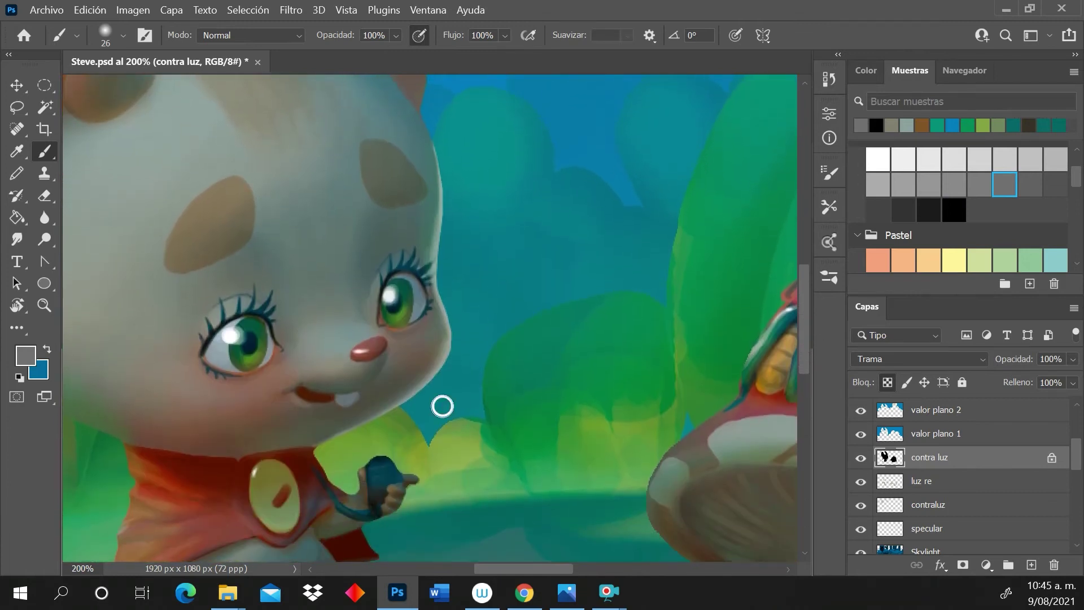
Reduce the brush size to 3 px and paint thin grey rim light around the mouse's nose, muzzle and tooth
{"action": "right_click", "coordinate": [442, 406]}
{"action": "left_click_drag", "start_coordinate": [539, 313], "coordinate": [532, 310]}
{"action": "left_click", "coordinate": [385, 352]}
{"action": "key", "text": "bracketleft"}
{"action": "key", "text": "bracketleft"}
{"action": "key", "text": "bracketleft"}
{"action": "mouse_move", "coordinate": [388, 343]}
{"action": "left_mouse_down"}
{"action": "mouse_move", "coordinate": [366, 386]}
{"action": "mouse_move", "coordinate": [385, 361]}
{"action": "mouse_move", "coordinate": [365, 387]}
{"action": "left_mouse_up"}
{"action": "left_click_drag", "start_coordinate": [384, 352], "coordinate": [372, 329]}
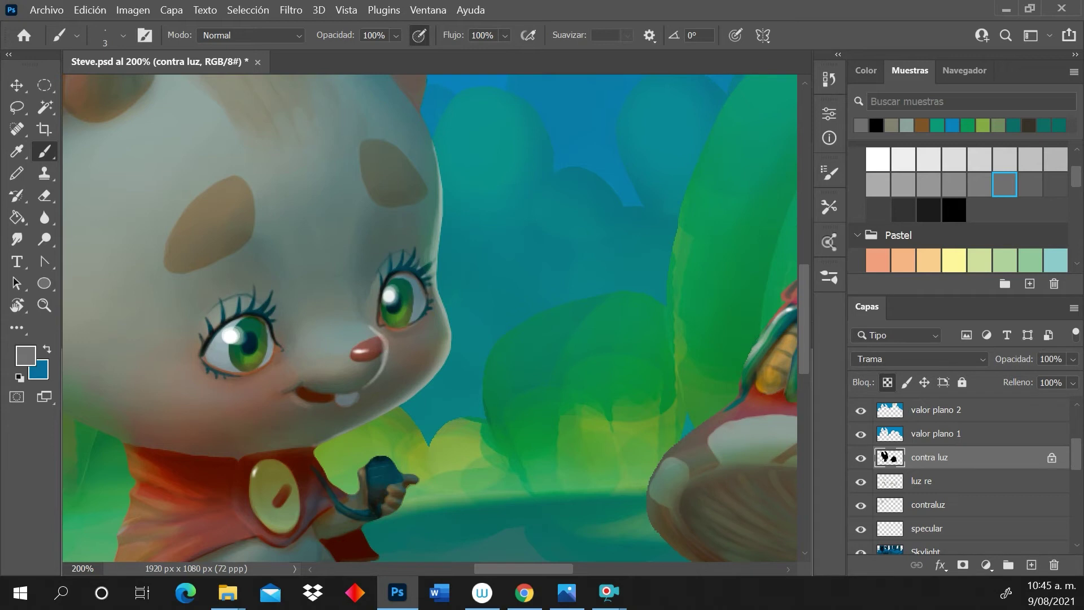
{"action": "left_click_drag", "start_coordinate": [365, 387], "coordinate": [357, 402]}
Add a fine rim light to the outer edge of the mouse's far eye and trim it with black
{"action": "mouse_move", "coordinate": [422, 279]}
{"action": "left_mouse_down"}
{"action": "mouse_move", "coordinate": [423, 321]}
{"action": "mouse_move", "coordinate": [422, 279]}
{"action": "left_mouse_up"}
{"action": "left_click", "coordinate": [953, 210]}
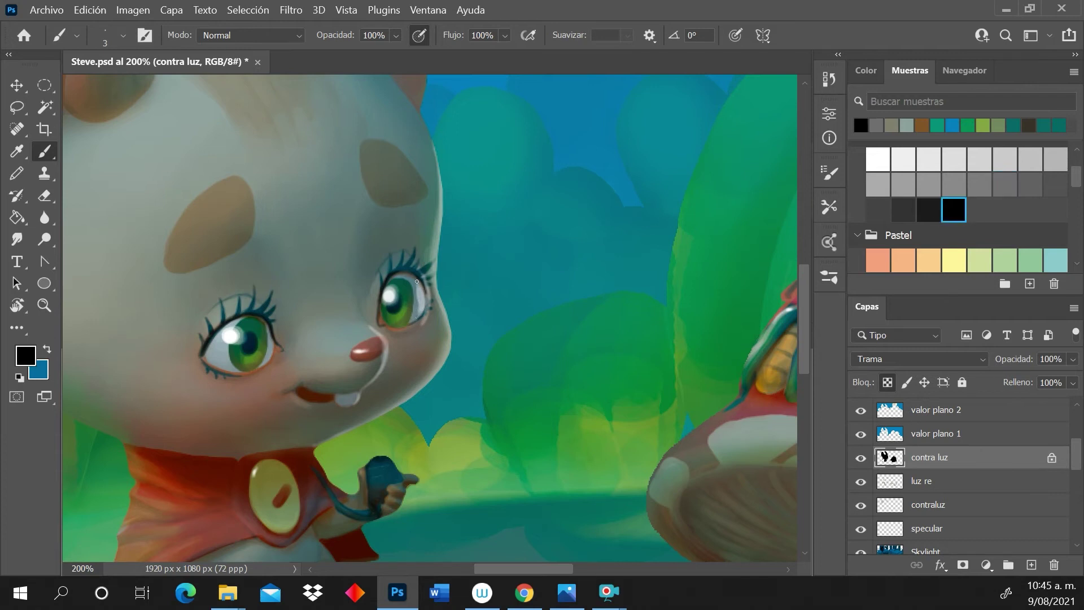
{"action": "mouse_move", "coordinate": [419, 302]}
{"action": "left_mouse_down"}
{"action": "mouse_move", "coordinate": [431, 273]}
{"action": "mouse_move", "coordinate": [419, 274]}
{"action": "mouse_move", "coordinate": [432, 300]}
{"action": "left_mouse_up"}
Paint grey rim light along the contour of the mouse's forehead below the far ear
{"action": "left_click_drag", "start_coordinate": [805, 347], "coordinate": [805, 321]}
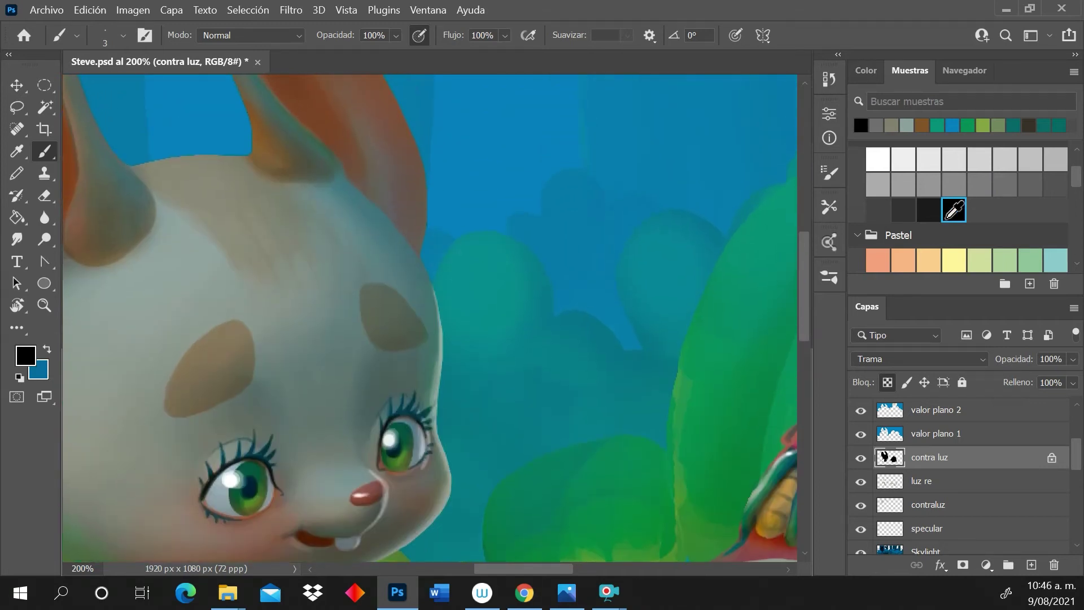
{"action": "left_click", "coordinate": [1005, 184]}
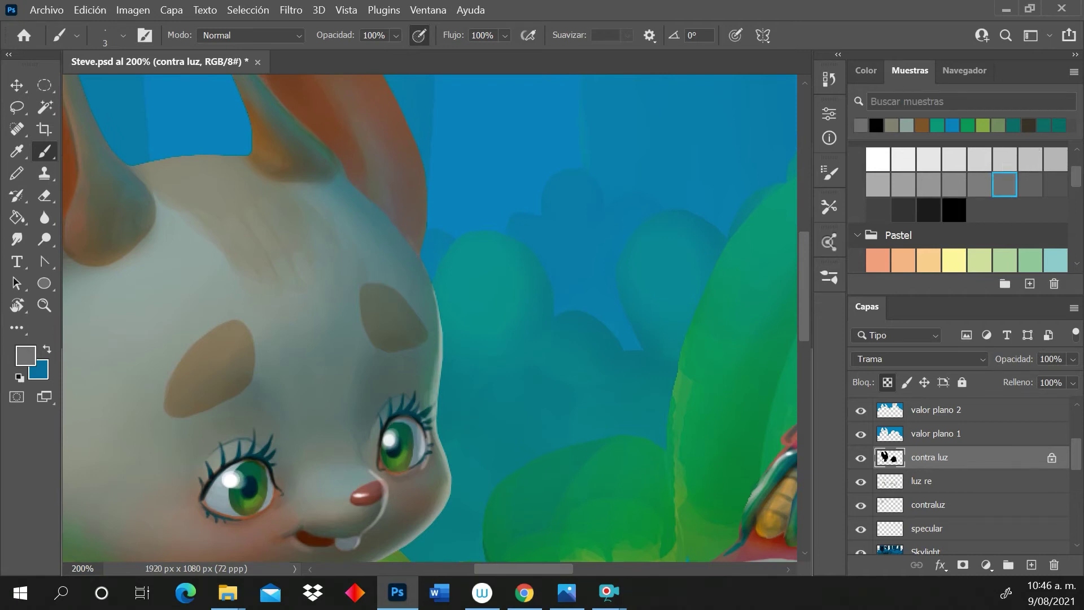
{"action": "left_click_drag", "start_coordinate": [387, 219], "coordinate": [437, 308]}
Set the brush size to 4 px and strengthen the rim light along the mouse's forehead and head contour
{"action": "left_click", "coordinate": [44, 305]}
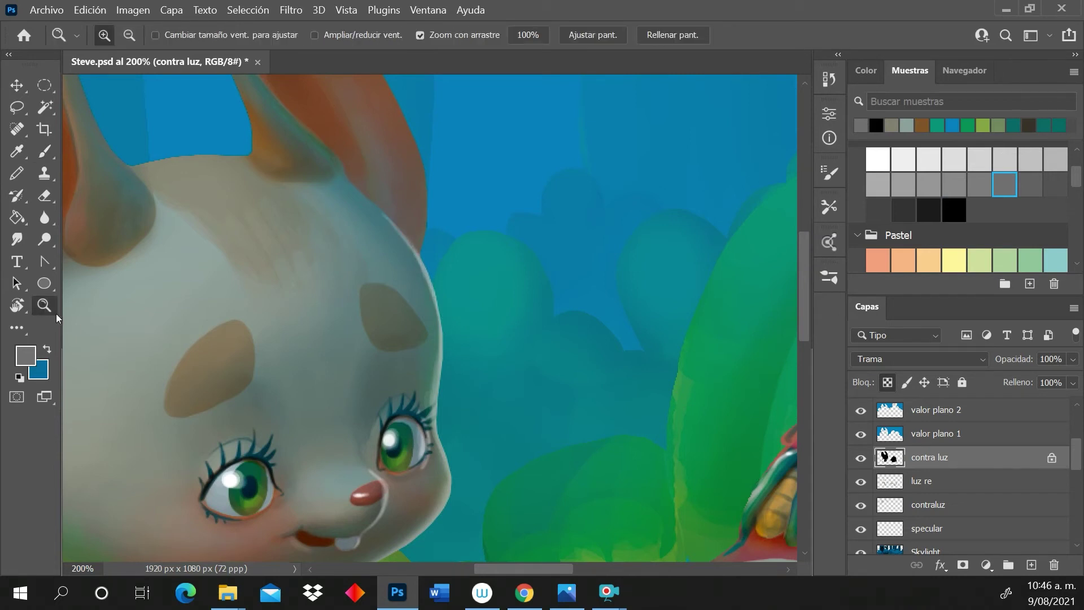
{"action": "left_click", "coordinate": [376, 324], "text": "alt"}
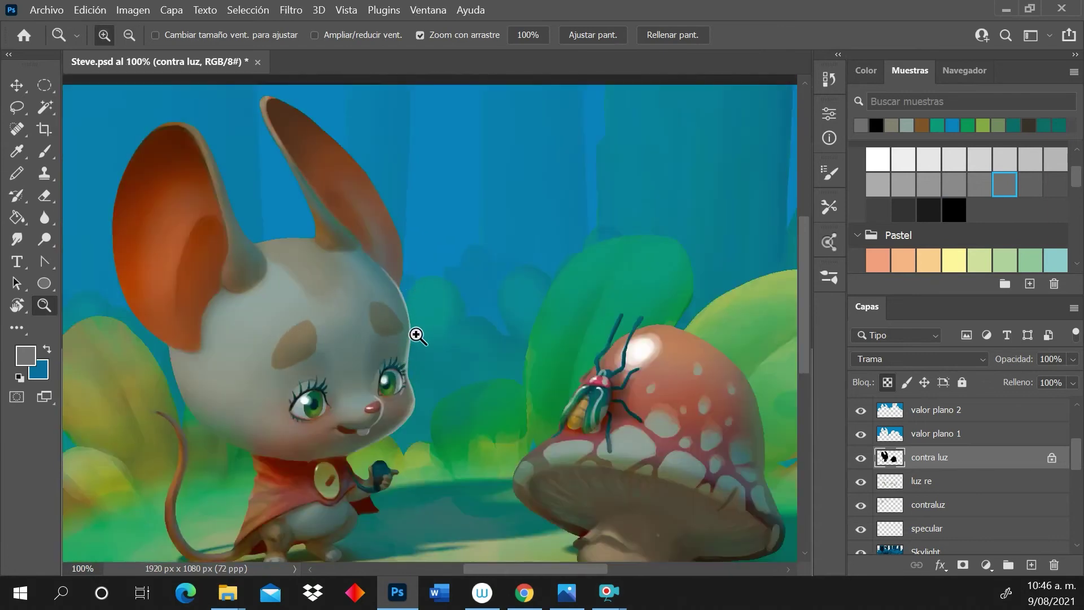
{"action": "left_click", "coordinate": [413, 327]}
{"action": "left_click", "coordinate": [45, 152]}
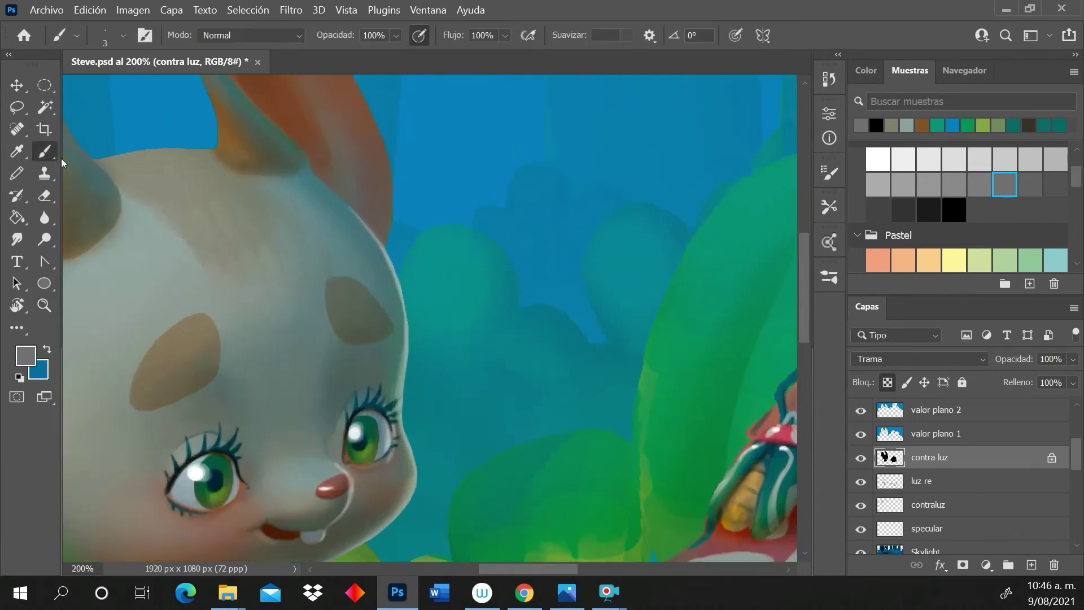
{"action": "right_click", "coordinate": [496, 309]}
{"action": "left_click", "coordinate": [487, 306]}
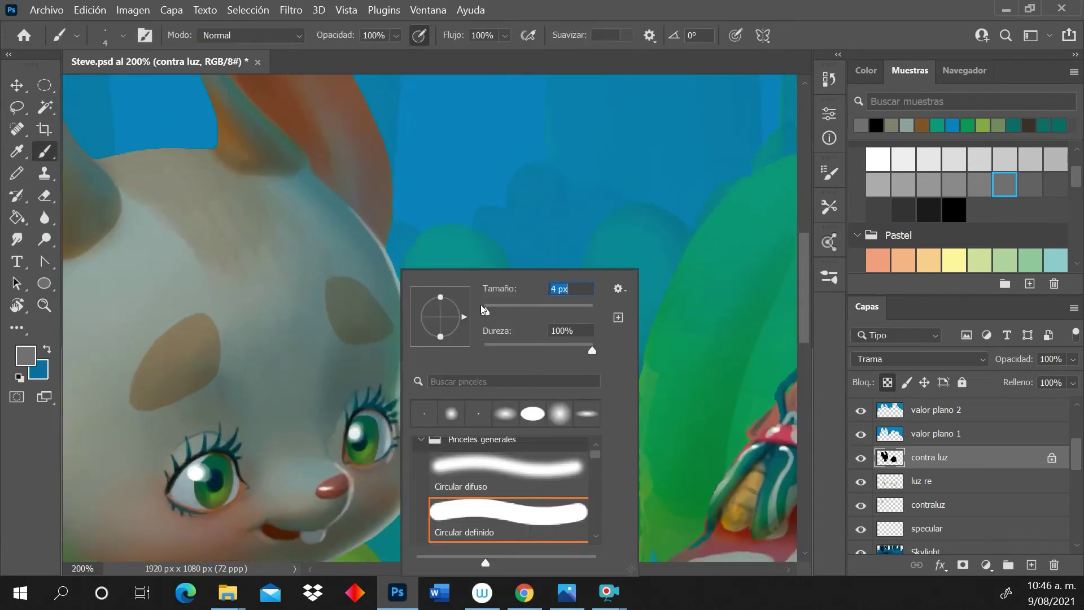
{"action": "key", "text": "Return"}
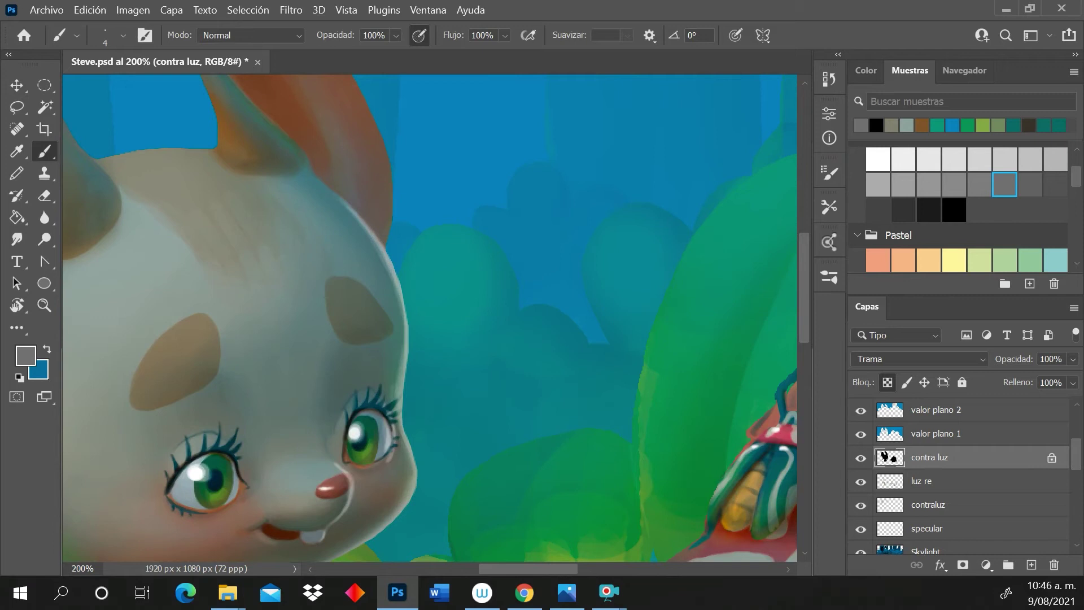
{"action": "left_click_drag", "start_coordinate": [398, 307], "coordinate": [403, 349]}
{"action": "left_click_drag", "start_coordinate": [351, 215], "coordinate": [384, 256]}
Paint grey rim light along the lower outer edge of the mouse's far ear
{"action": "left_click_drag", "start_coordinate": [808, 312], "coordinate": [804, 342]}
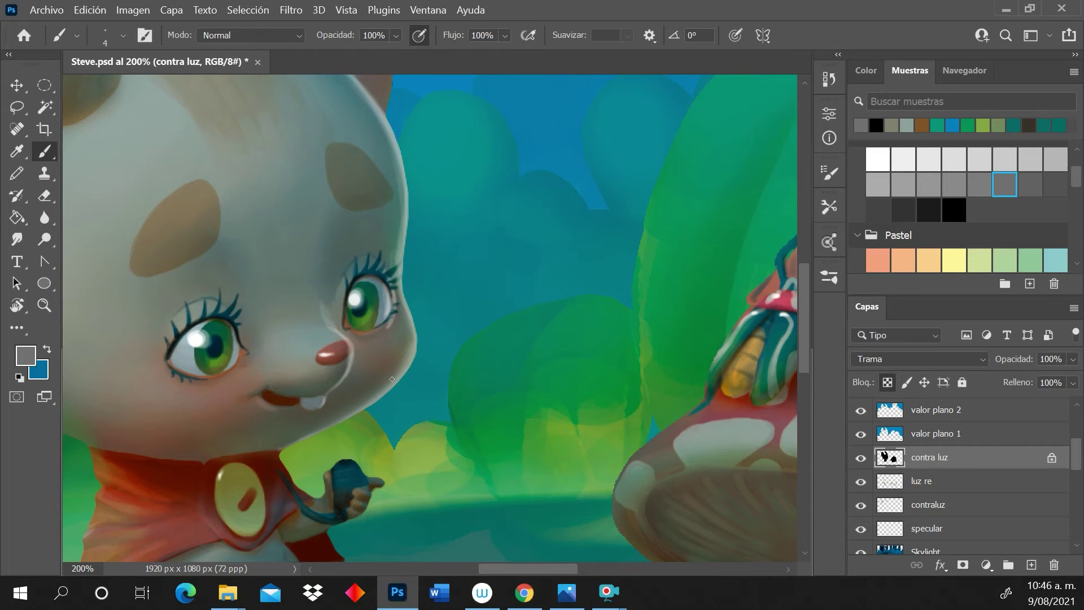
{"action": "left_click_drag", "start_coordinate": [805, 313], "coordinate": [805, 270]}
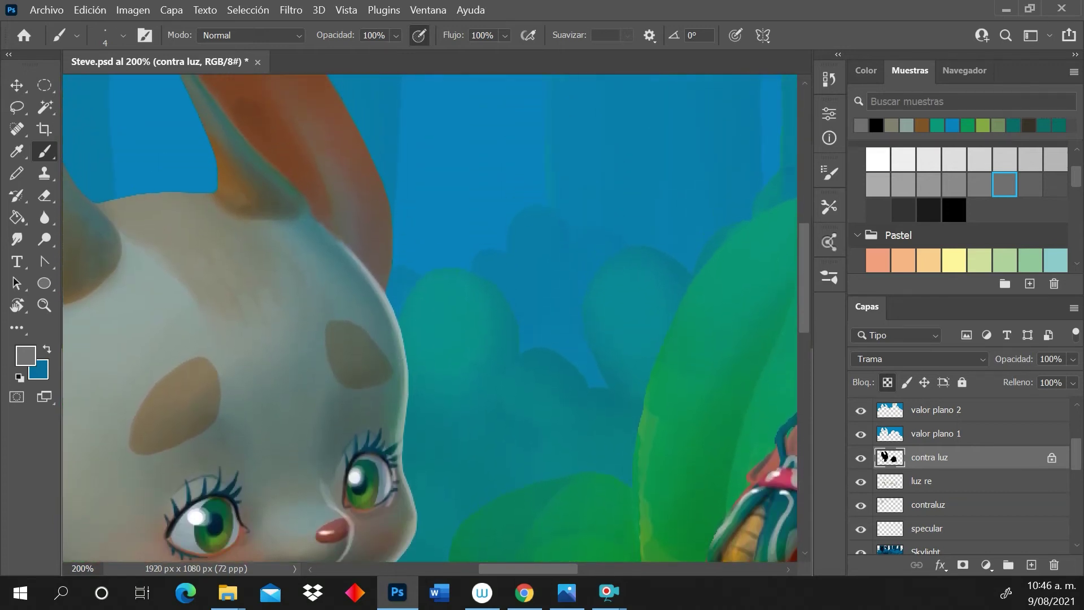
{"action": "left_click_drag", "start_coordinate": [392, 192], "coordinate": [391, 265]}
{"action": "left_click_drag", "start_coordinate": [392, 220], "coordinate": [383, 290]}
Set the brush size to 10 px and paint a curved highlight inside the lower part of the far ear
{"action": "left_click_drag", "start_coordinate": [805, 327], "coordinate": [804, 300]}
{"action": "right_click", "coordinate": [353, 311]}
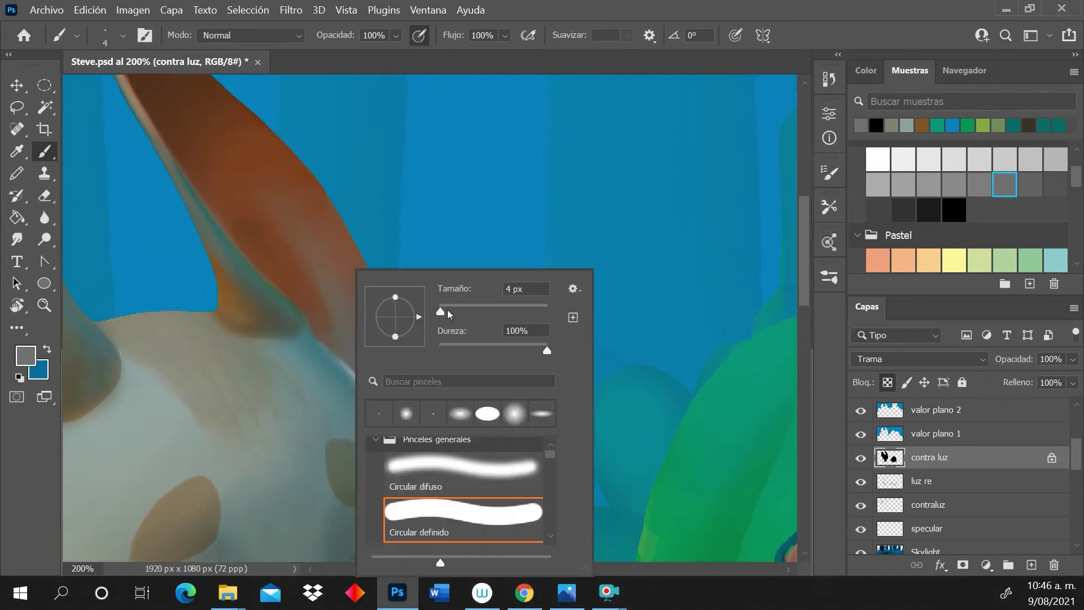
{"action": "left_click_drag", "start_coordinate": [444, 307], "coordinate": [439, 306]}
{"action": "left_click", "coordinate": [345, 313]}
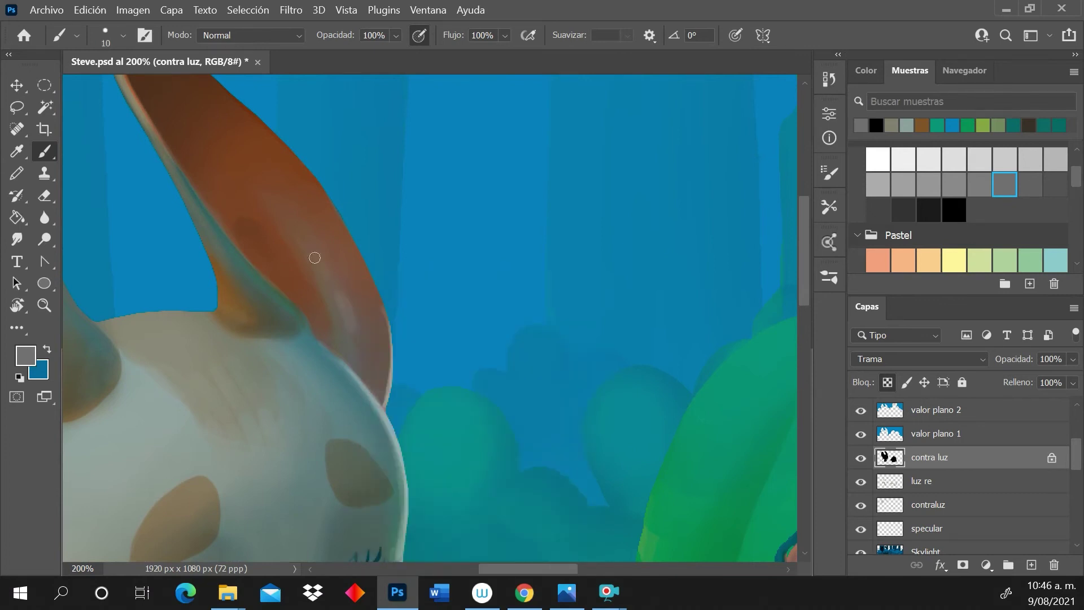
{"action": "left_click_drag", "start_coordinate": [336, 288], "coordinate": [358, 353]}
{"action": "left_click_drag", "start_coordinate": [341, 302], "coordinate": [361, 373]}
{"action": "left_click_drag", "start_coordinate": [345, 307], "coordinate": [369, 392]}
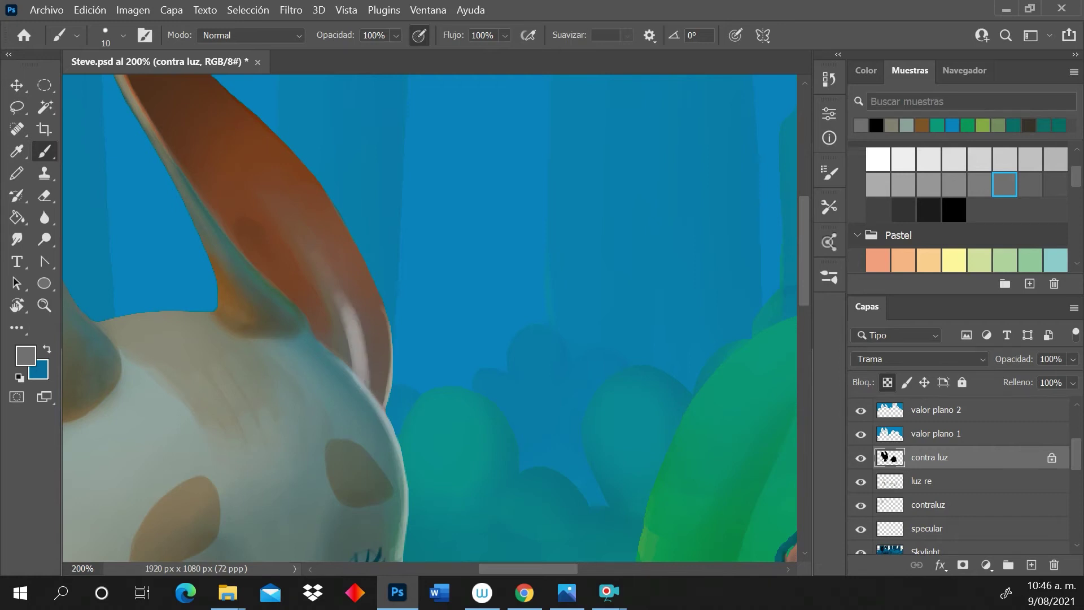
{"action": "left_click_drag", "start_coordinate": [315, 251], "coordinate": [353, 314]}
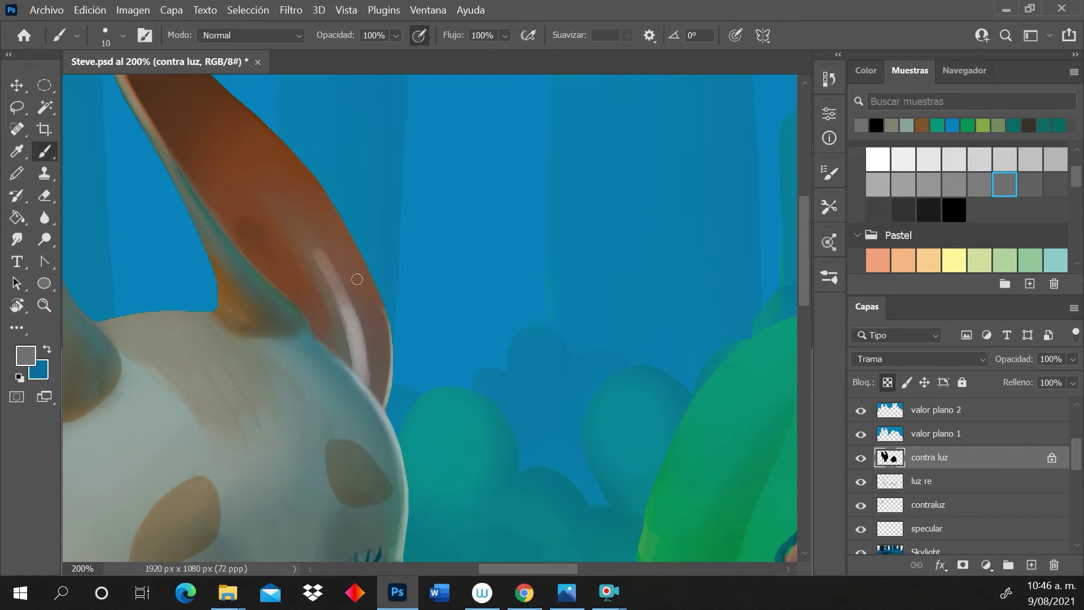
Extend the highlight inside the far ear up and down with a slightly lighter grey swatch
{"action": "left_click", "coordinate": [954, 210]}
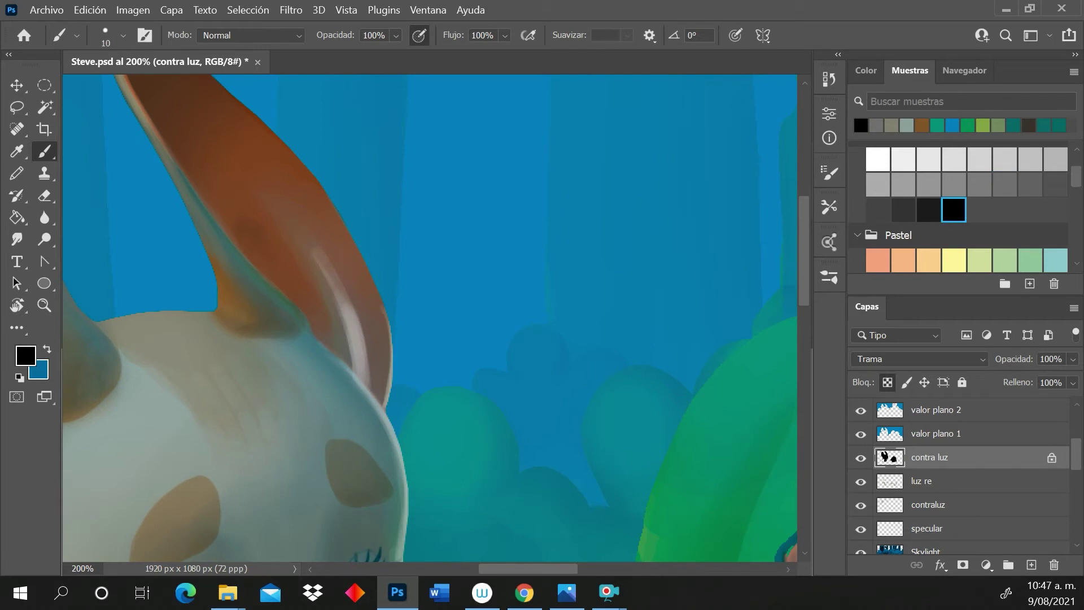
{"action": "left_click", "coordinate": [980, 184]}
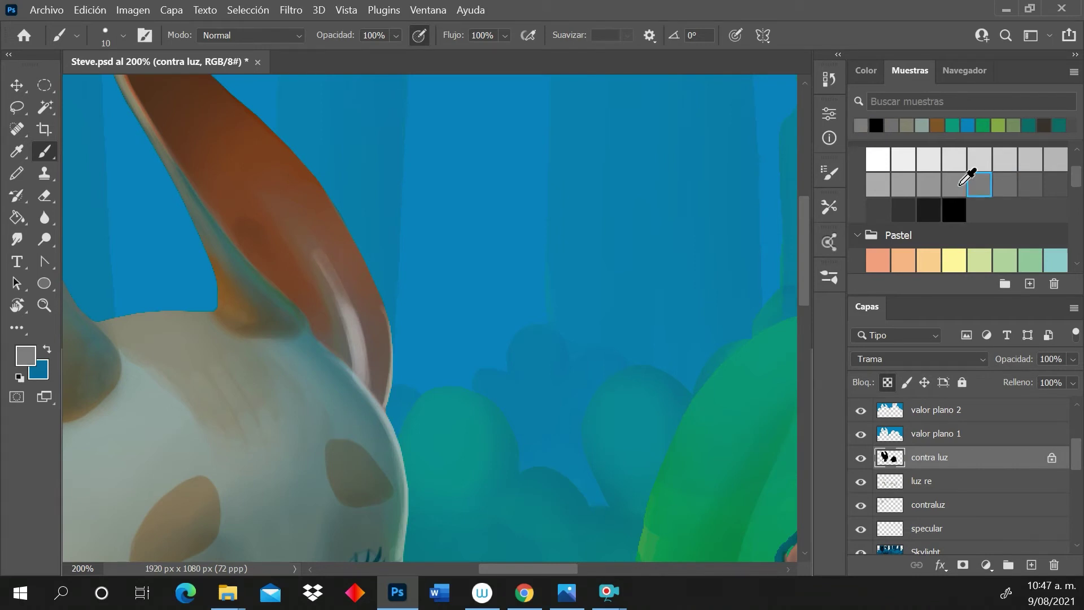
{"action": "mouse_move", "coordinate": [292, 221]}
{"action": "left_mouse_down"}
{"action": "mouse_move", "coordinate": [340, 294]}
{"action": "mouse_move", "coordinate": [374, 397]}
{"action": "left_mouse_up"}
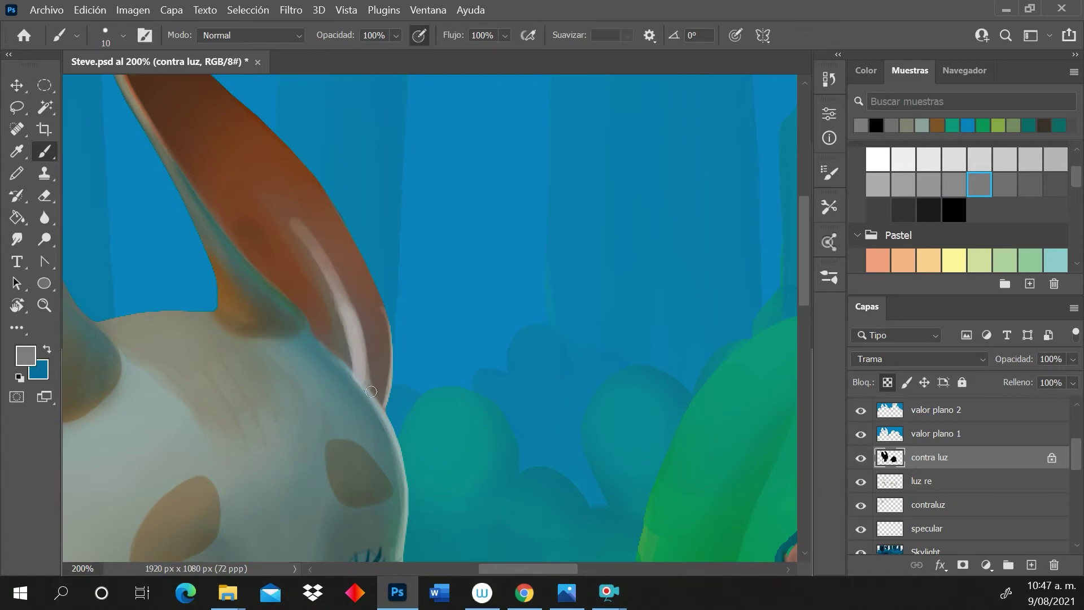
Return to the darker grey swatch and paint rim light along the far ear's outer edge down to the head
{"action": "left_click", "coordinate": [953, 208]}
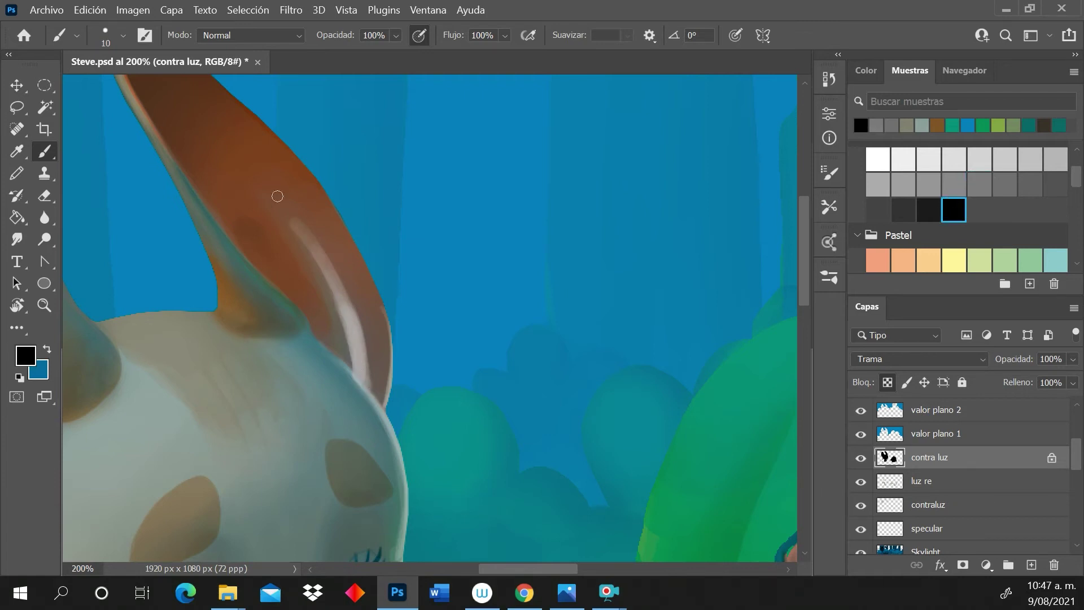
{"action": "left_click", "coordinate": [1005, 184]}
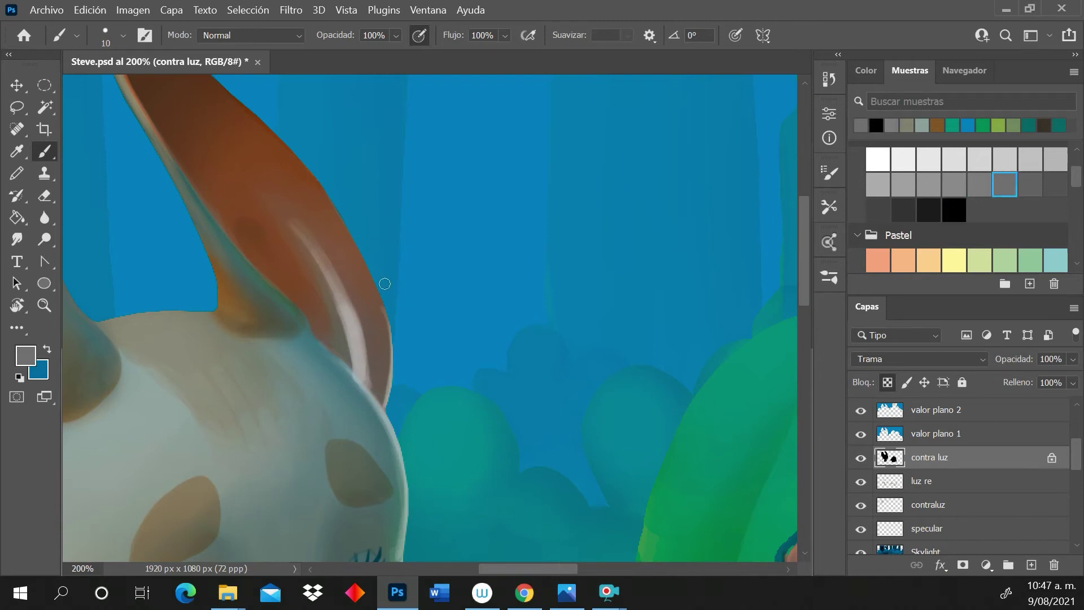
{"action": "left_click_drag", "start_coordinate": [320, 184], "coordinate": [387, 316]}
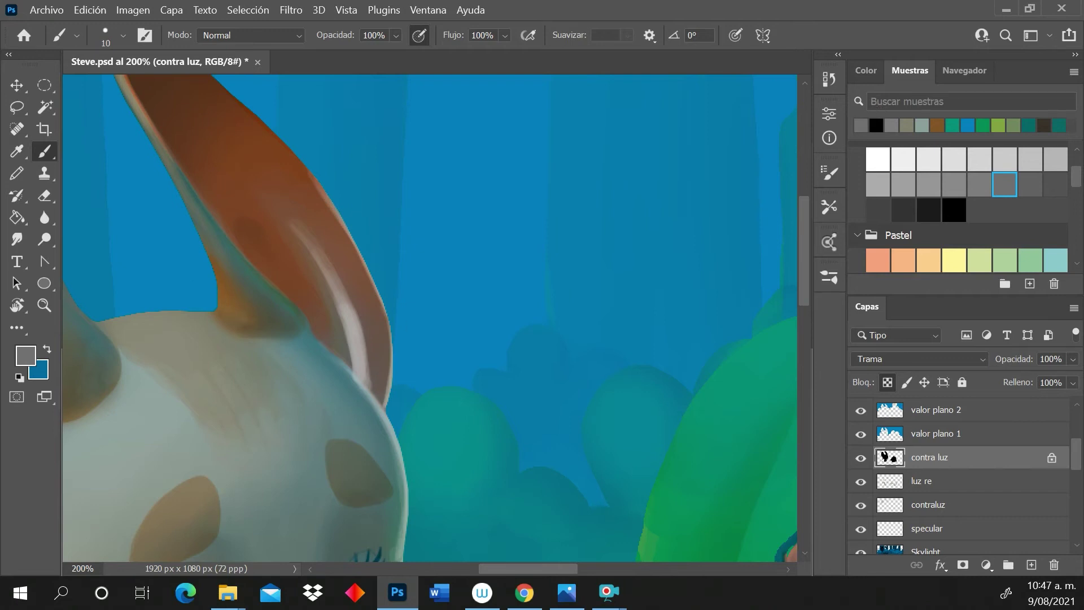
{"action": "mouse_move", "coordinate": [336, 208]}
{"action": "left_mouse_down"}
{"action": "mouse_move", "coordinate": [391, 322]}
{"action": "mouse_move", "coordinate": [395, 378]}
{"action": "left_mouse_up"}
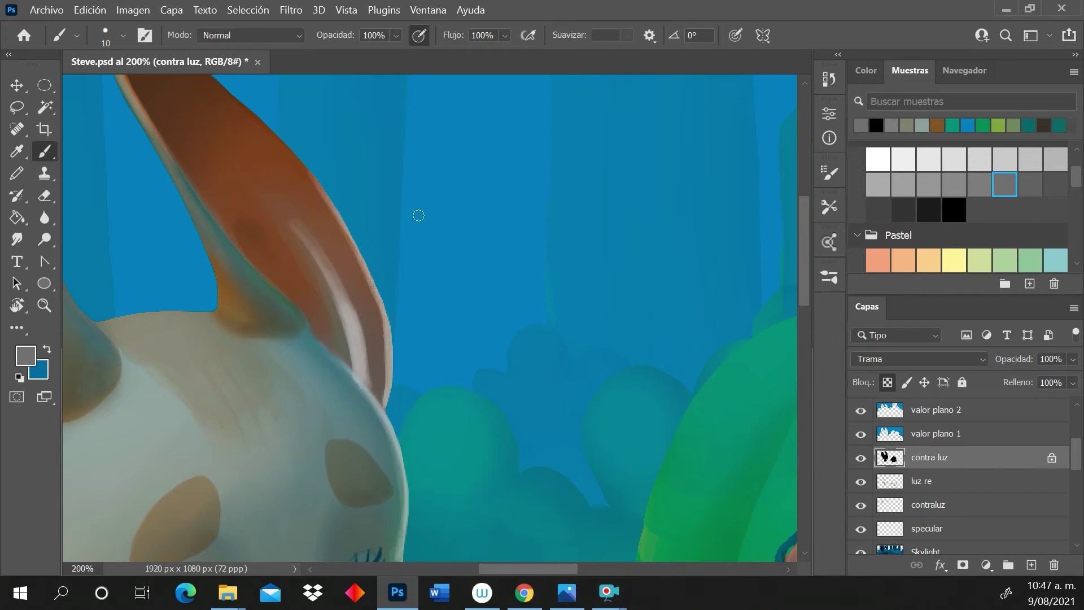
Set the brush size to 3 px and paint rim light along the far ear's inner fold and upper outer edge
{"action": "left_click_drag", "start_coordinate": [799, 293], "coordinate": [797, 273]}
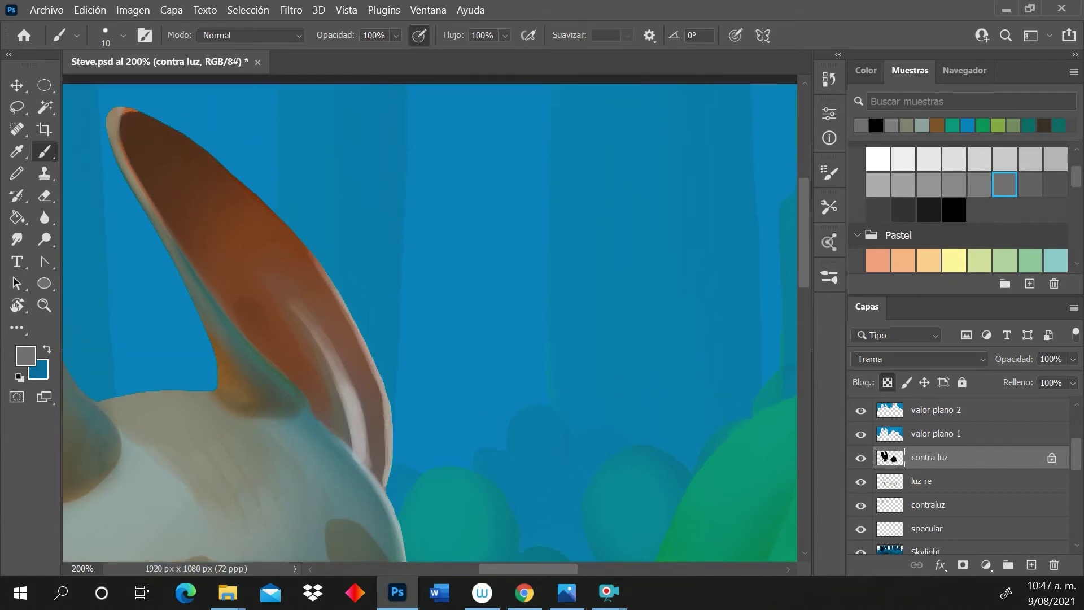
{"action": "right_click", "coordinate": [417, 276]}
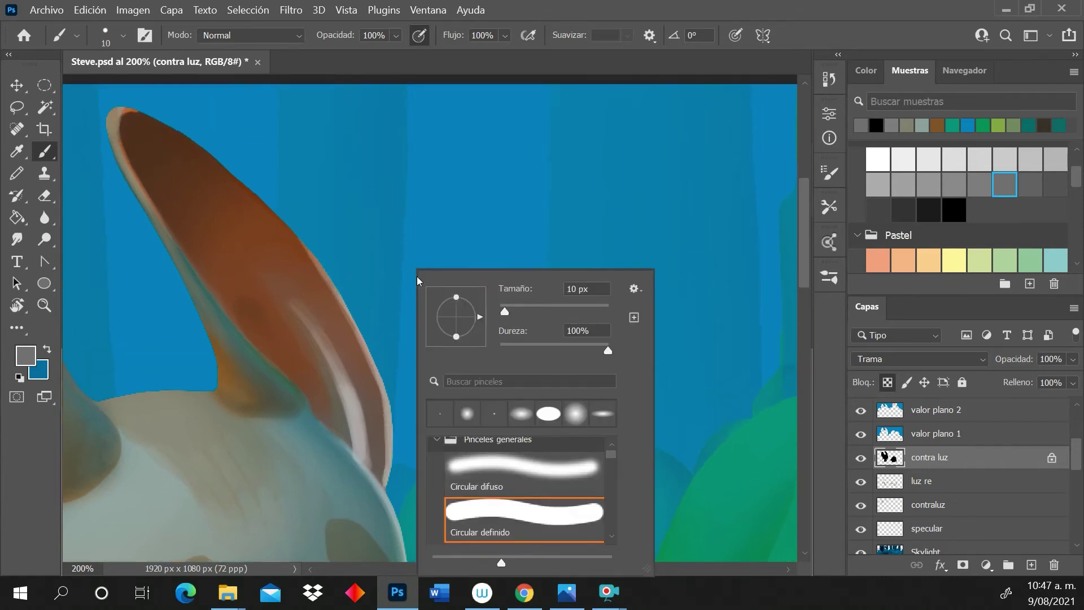
{"action": "left_click", "coordinate": [501, 305]}
{"action": "left_click", "coordinate": [211, 296]}
{"action": "left_click_drag", "start_coordinate": [221, 305], "coordinate": [326, 429]}
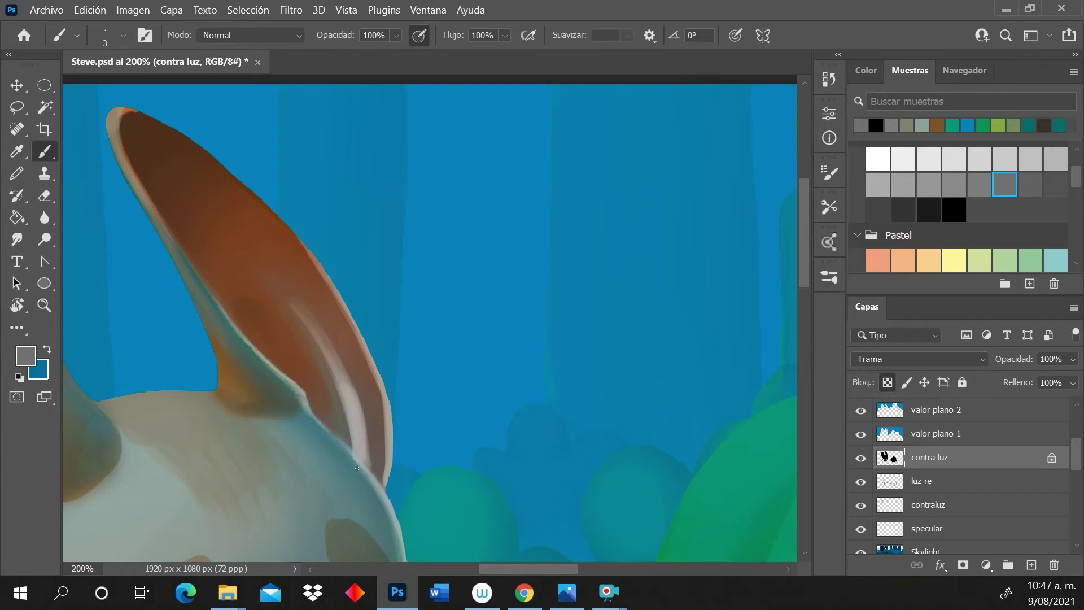
{"action": "scroll", "coordinate": [804, 230], "scroll_direction": "up", "scroll_amount": 1}
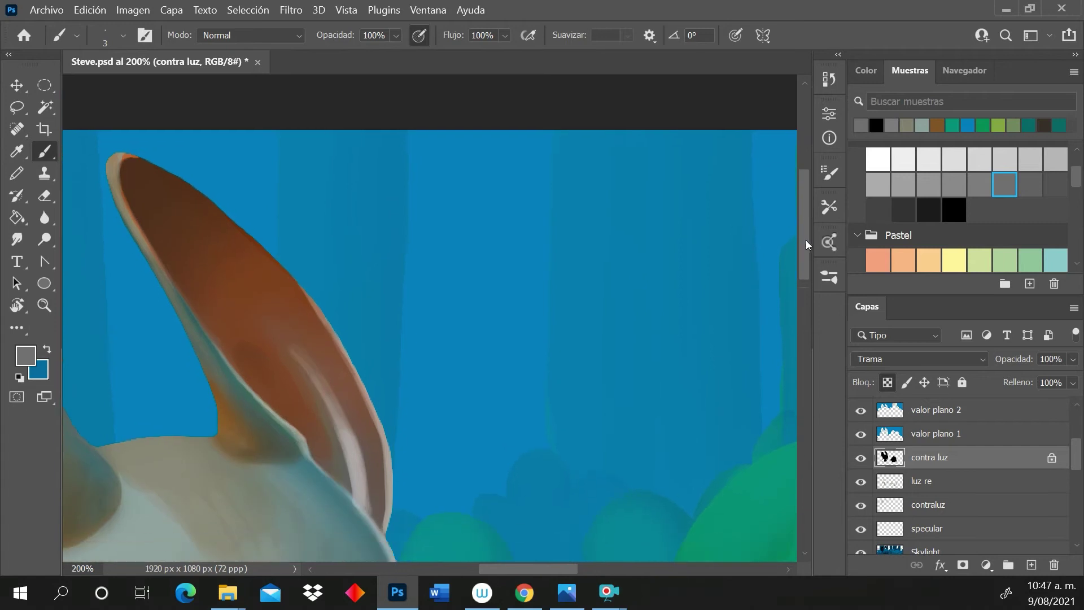
{"action": "left_click_drag", "start_coordinate": [184, 176], "coordinate": [216, 200]}
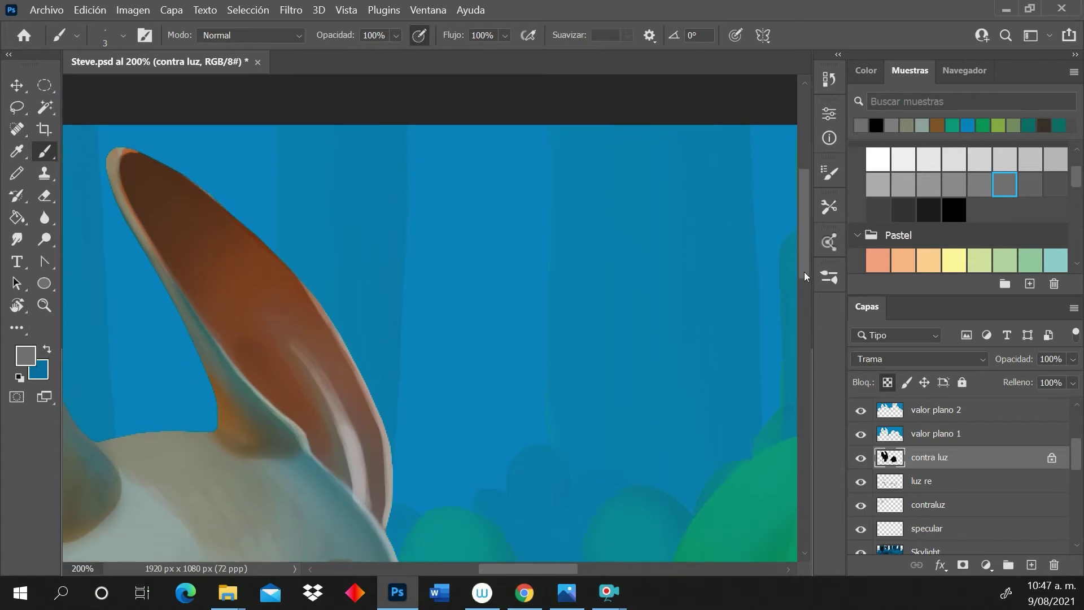
Paint thin grey rim light along the edge of the near ear's base where it joins the head
{"action": "left_click_drag", "start_coordinate": [804, 272], "coordinate": [796, 371]}
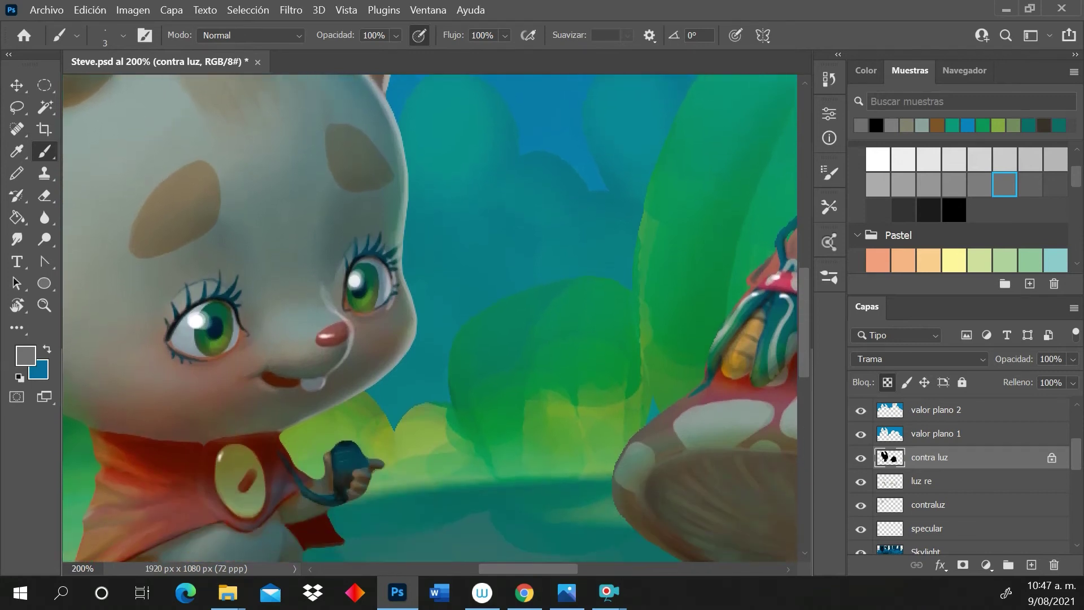
{"action": "left_click_drag", "start_coordinate": [545, 569], "coordinate": [523, 570]}
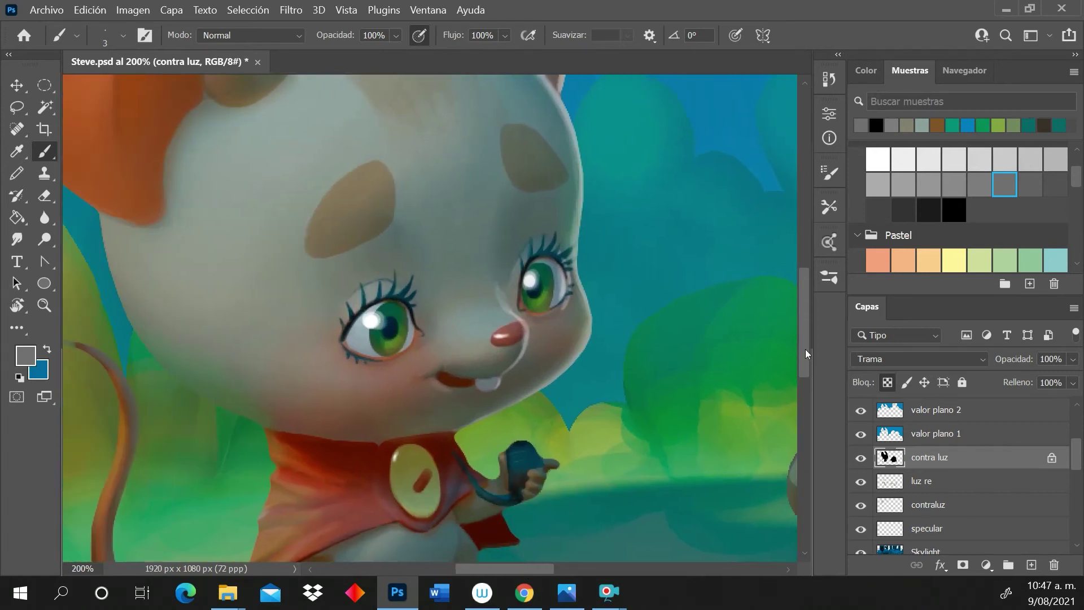
{"action": "left_click_drag", "start_coordinate": [806, 349], "coordinate": [800, 292]}
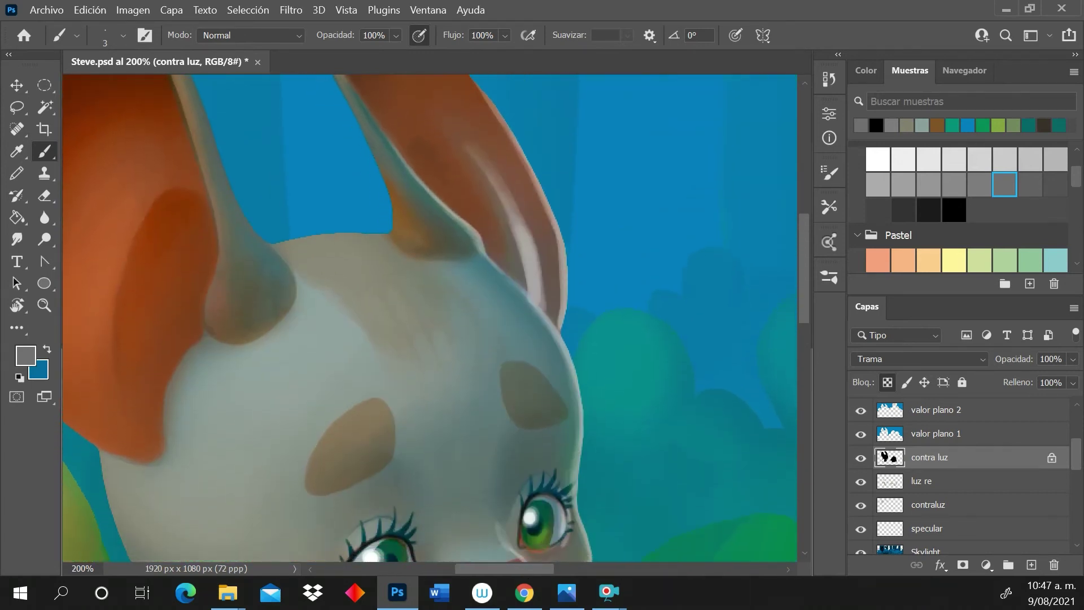
{"action": "left_click_drag", "start_coordinate": [221, 162], "coordinate": [248, 225]}
{"action": "left_click_drag", "start_coordinate": [230, 184], "coordinate": [276, 252]}
{"action": "left_click_drag", "start_coordinate": [805, 293], "coordinate": [806, 342]}
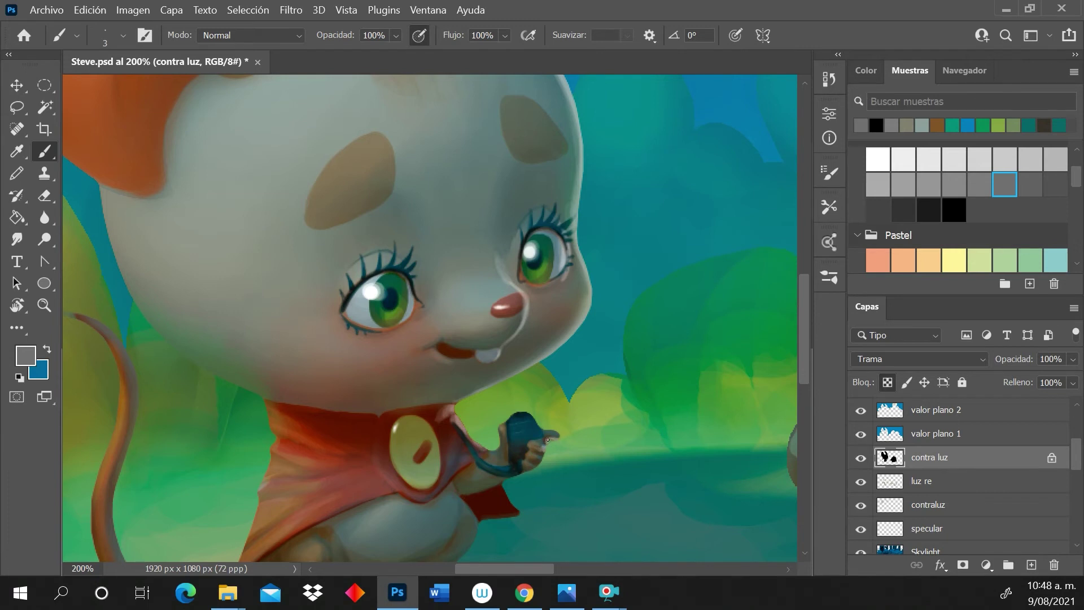
Paint thin grey rim light along the mouse's raised hand and the underside of its arm and sleeve
{"action": "mouse_move", "coordinate": [532, 414]}
{"action": "left_mouse_down"}
{"action": "mouse_move", "coordinate": [544, 443]}
{"action": "mouse_move", "coordinate": [531, 436]}
{"action": "left_mouse_up"}
{"action": "left_click_drag", "start_coordinate": [798, 321], "coordinate": [790, 340]}
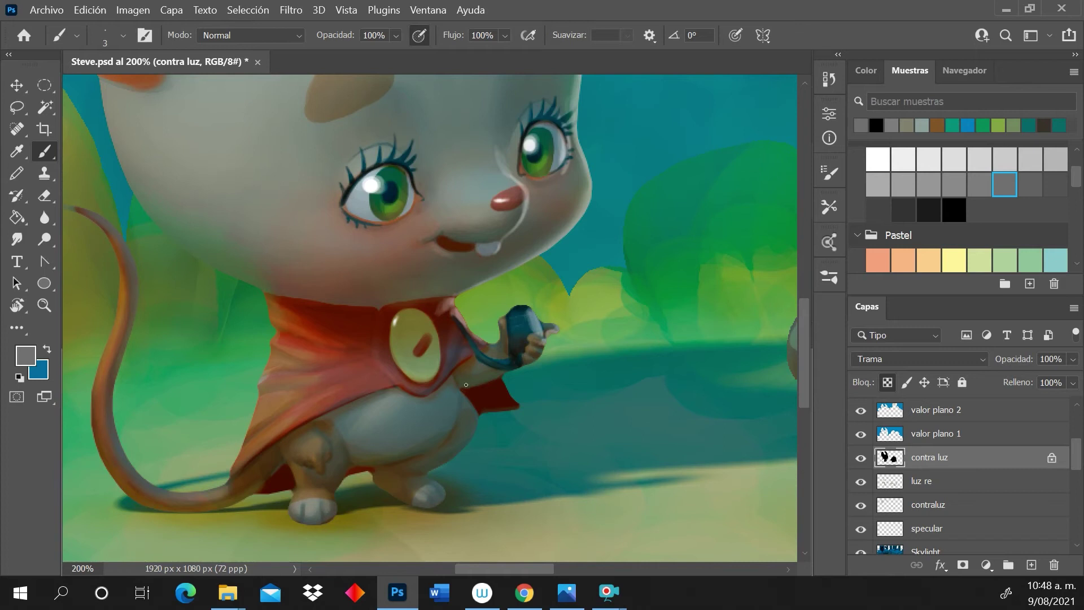
{"action": "mouse_move", "coordinate": [465, 384]}
{"action": "left_mouse_down"}
{"action": "mouse_move", "coordinate": [504, 371]}
{"action": "mouse_move", "coordinate": [489, 365]}
{"action": "mouse_move", "coordinate": [543, 347]}
{"action": "left_mouse_up"}
{"action": "left_click_drag", "start_coordinate": [458, 321], "coordinate": [488, 356]}
Paint thin grey rim light with the 3 px brush along the belly's outer edge and down to the far leg
{"action": "mouse_move", "coordinate": [503, 380]}
{"action": "left_mouse_down"}
{"action": "mouse_move", "coordinate": [519, 404]}
{"action": "mouse_move", "coordinate": [477, 424]}
{"action": "mouse_move", "coordinate": [476, 438]}
{"action": "left_mouse_up"}
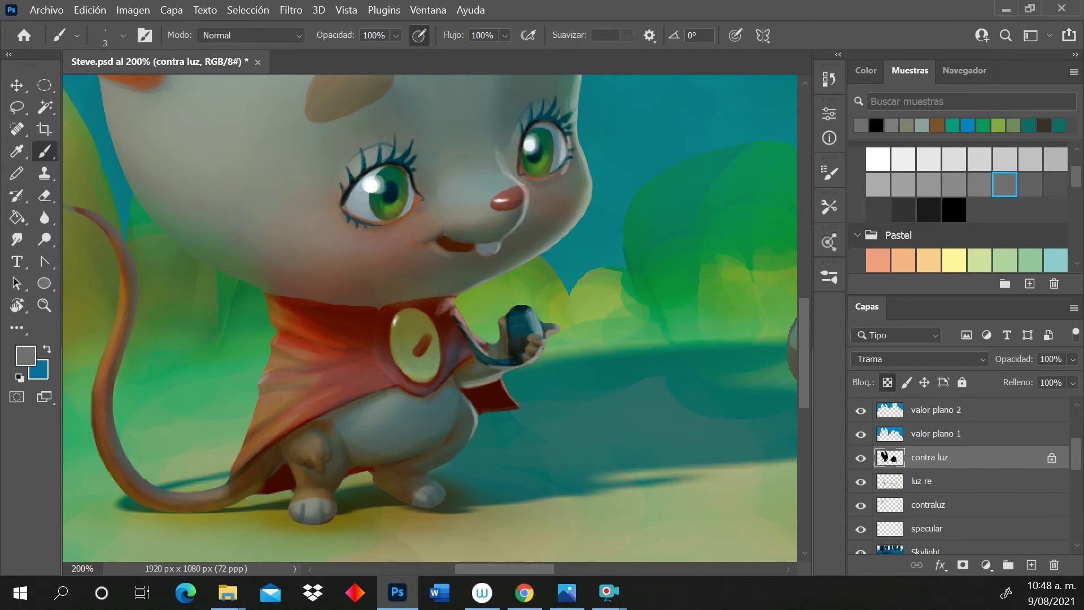
{"action": "left_click_drag", "start_coordinate": [471, 434], "coordinate": [447, 462]}
{"action": "right_click", "coordinate": [523, 415]}
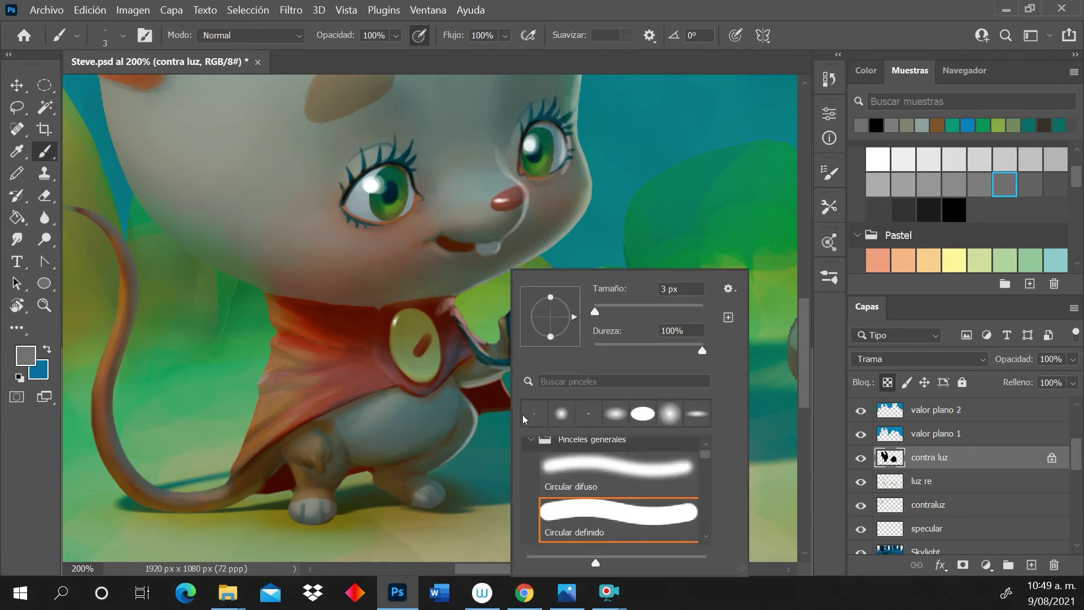
{"action": "left_click", "coordinate": [595, 309]}
{"action": "left_click", "coordinate": [471, 426]}
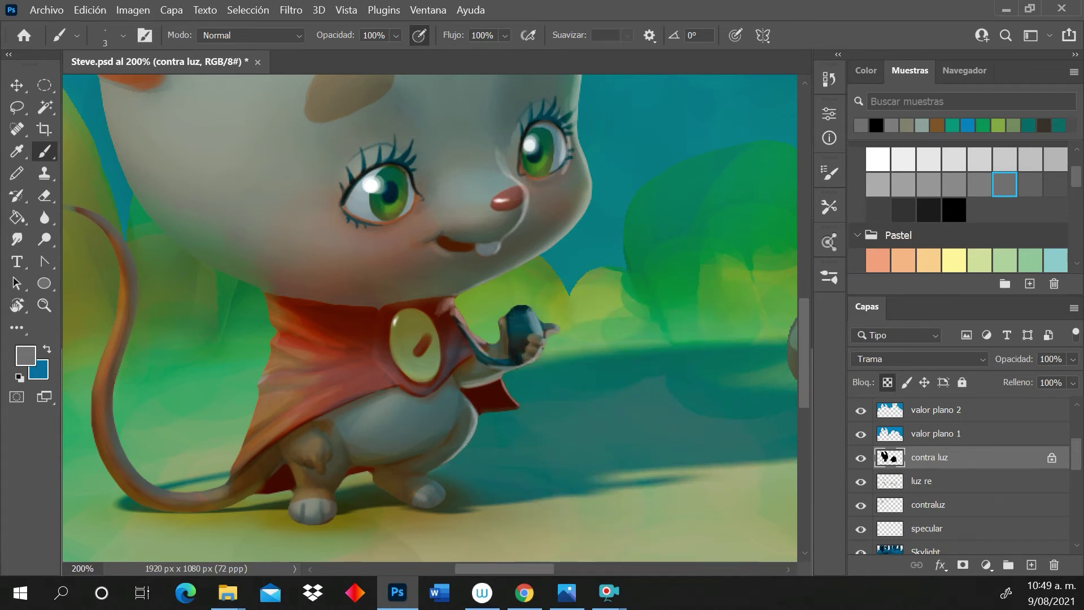
{"action": "left_click_drag", "start_coordinate": [433, 468], "coordinate": [450, 454]}
{"action": "mouse_move", "coordinate": [458, 402]}
{"action": "left_mouse_down"}
{"action": "mouse_move", "coordinate": [455, 381]}
{"action": "mouse_move", "coordinate": [458, 411]}
{"action": "left_mouse_up"}
{"action": "left_click_drag", "start_coordinate": [485, 568], "coordinate": [511, 568]}
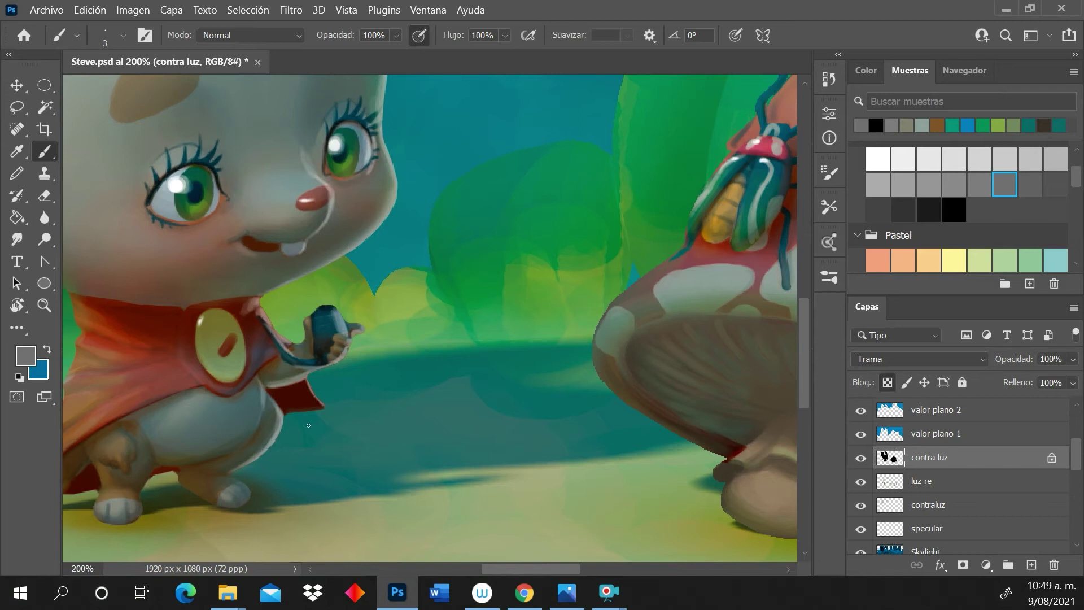
{"action": "left_click", "coordinate": [876, 125]}
{"action": "right_click", "coordinate": [288, 394]}
{"action": "type", "text": "14"}
{"action": "key", "text": "Return"}
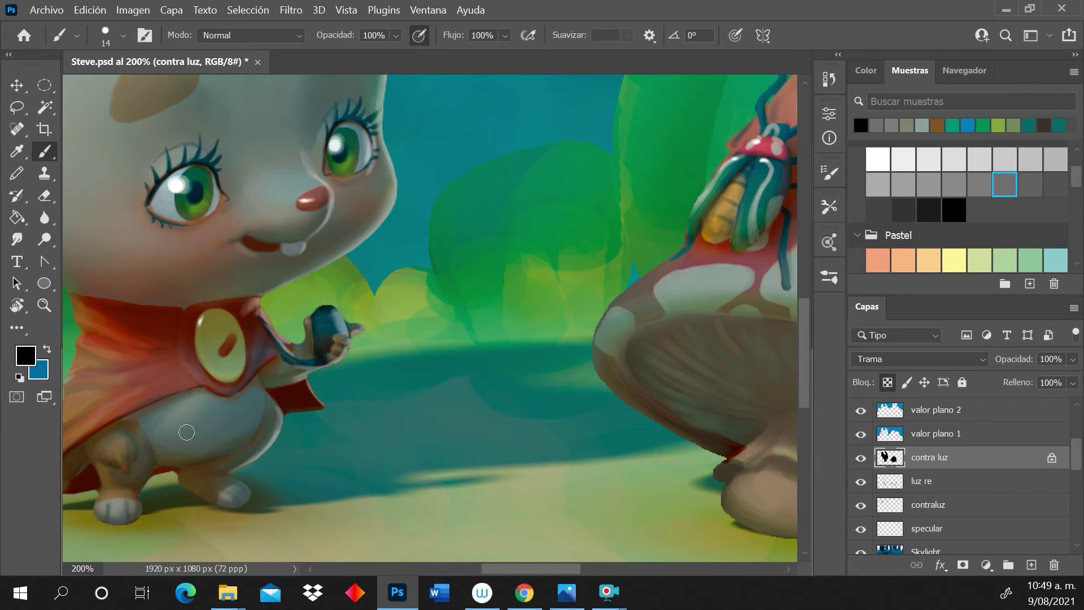
{"action": "left_click", "coordinate": [876, 125]}
{"action": "right_click", "coordinate": [402, 305]}
{"action": "type", "text": "3"}
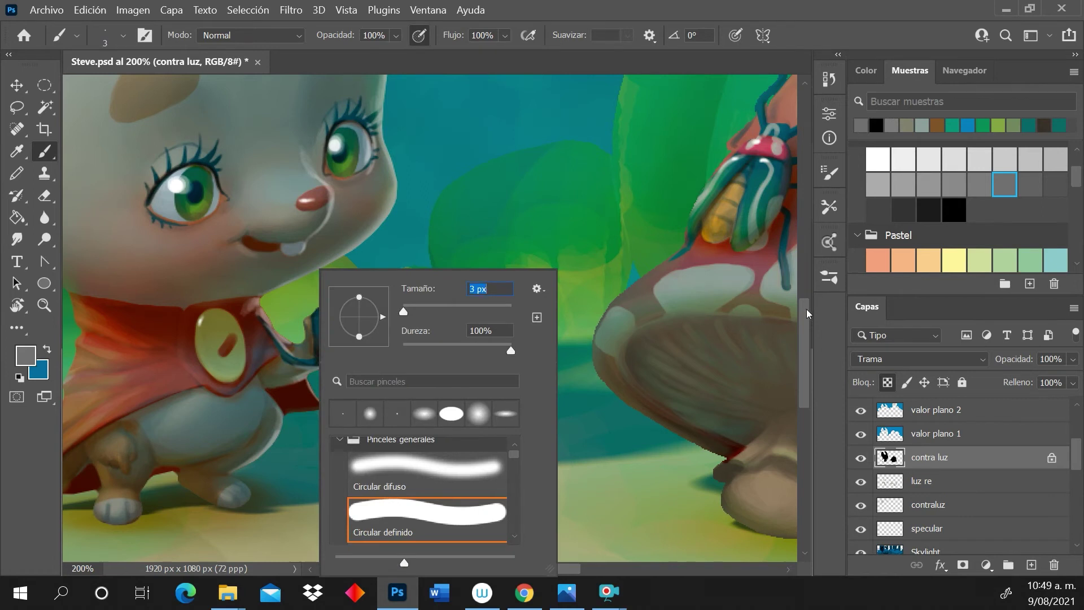
Paint a thin grey rim light along the edge of the cape's round medallion on the side facing the mushroom
{"action": "left_click_drag", "start_coordinate": [806, 310], "coordinate": [804, 327]}
{"action": "scroll", "coordinate": [429, 316], "scroll_direction": "up", "scroll_amount": 1}
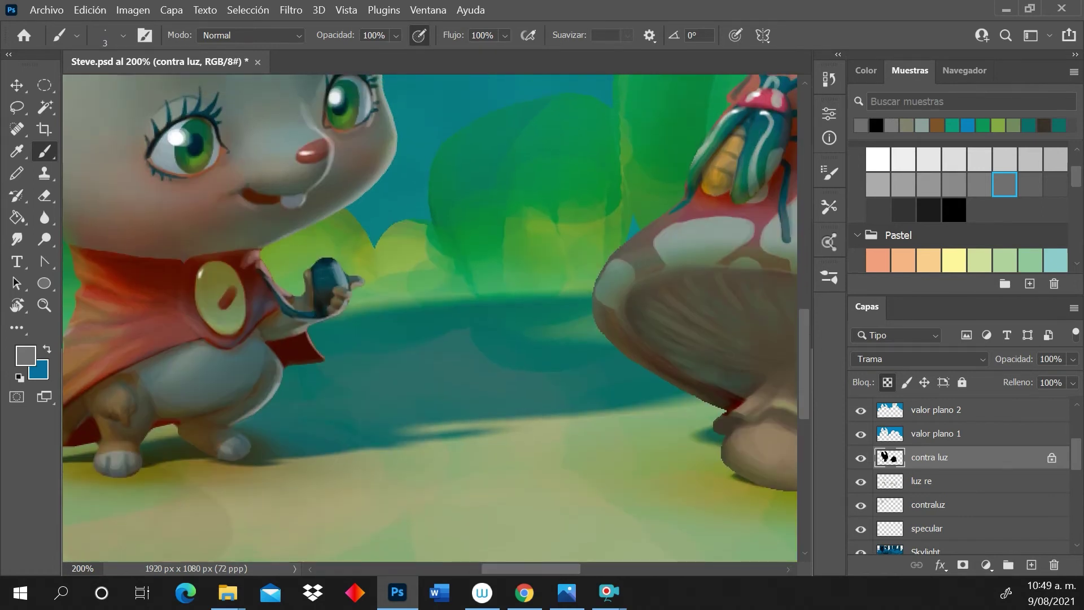
{"action": "left_click_drag", "start_coordinate": [512, 569], "coordinate": [497, 569]}
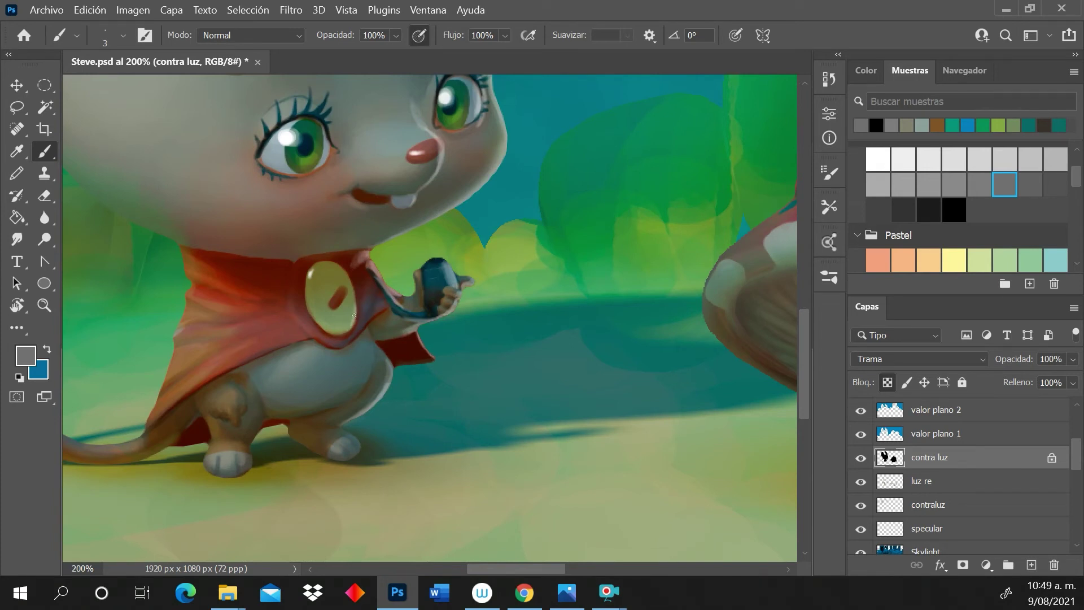
{"action": "left_click_drag", "start_coordinate": [354, 316], "coordinate": [354, 285]}
Paint thin dark grey rim light along the tail's inner edge, from near the tip down to the lower bend
{"action": "left_click", "coordinate": [875, 124]}
{"action": "left_click_drag", "start_coordinate": [490, 569], "coordinate": [462, 575]}
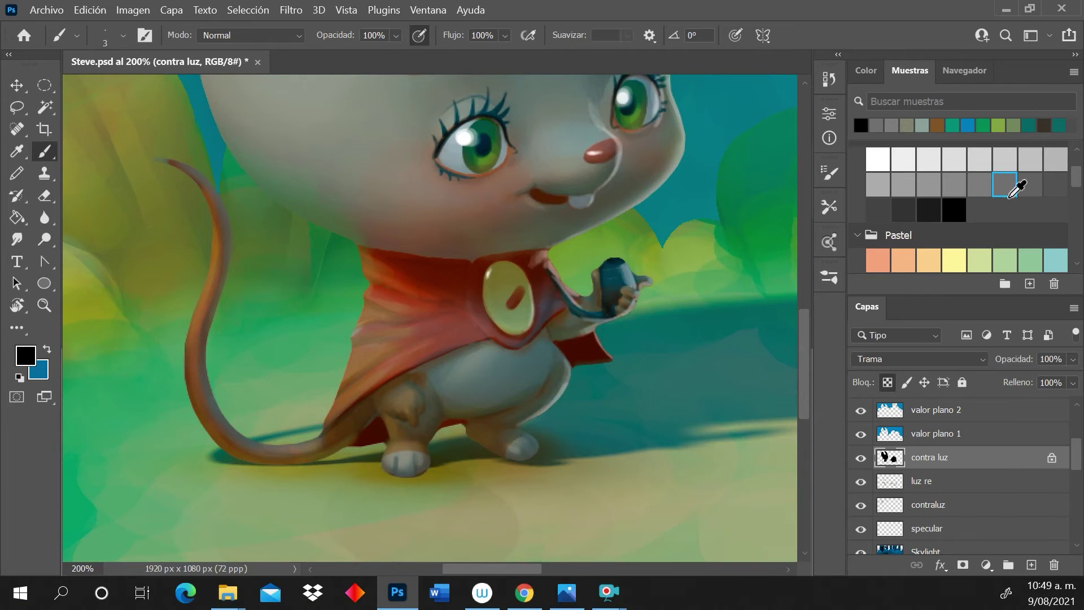
{"action": "left_click", "coordinate": [1006, 184]}
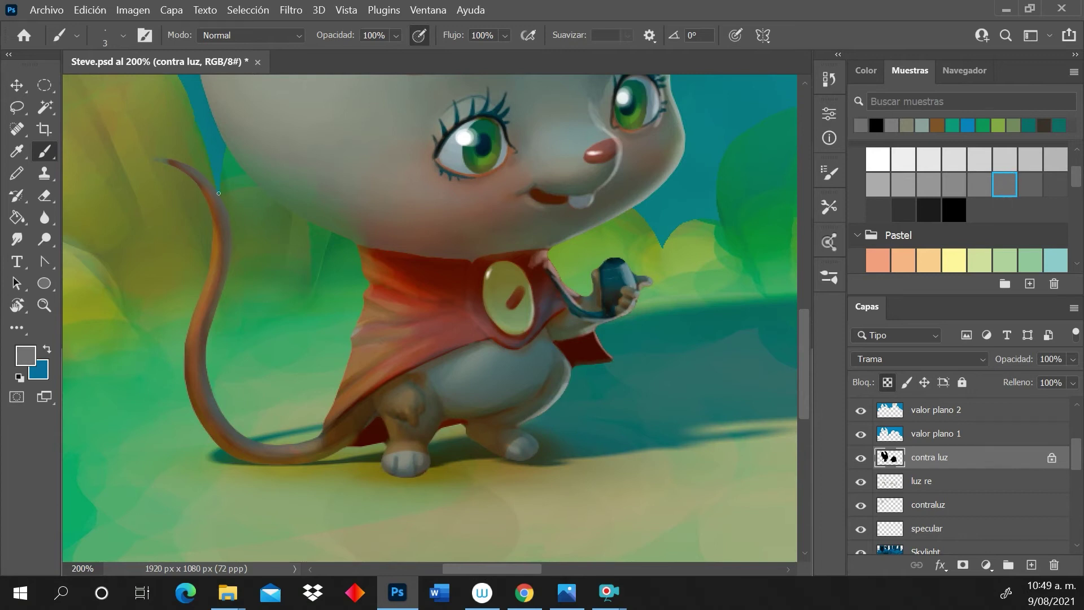
{"action": "left_click_drag", "start_coordinate": [228, 204], "coordinate": [213, 337]}
{"action": "mouse_move", "coordinate": [220, 285]}
{"action": "left_mouse_down"}
{"action": "mouse_move", "coordinate": [203, 397]}
{"action": "mouse_move", "coordinate": [230, 425]}
{"action": "left_mouse_up"}
{"action": "left_click_drag", "start_coordinate": [208, 388], "coordinate": [246, 436]}
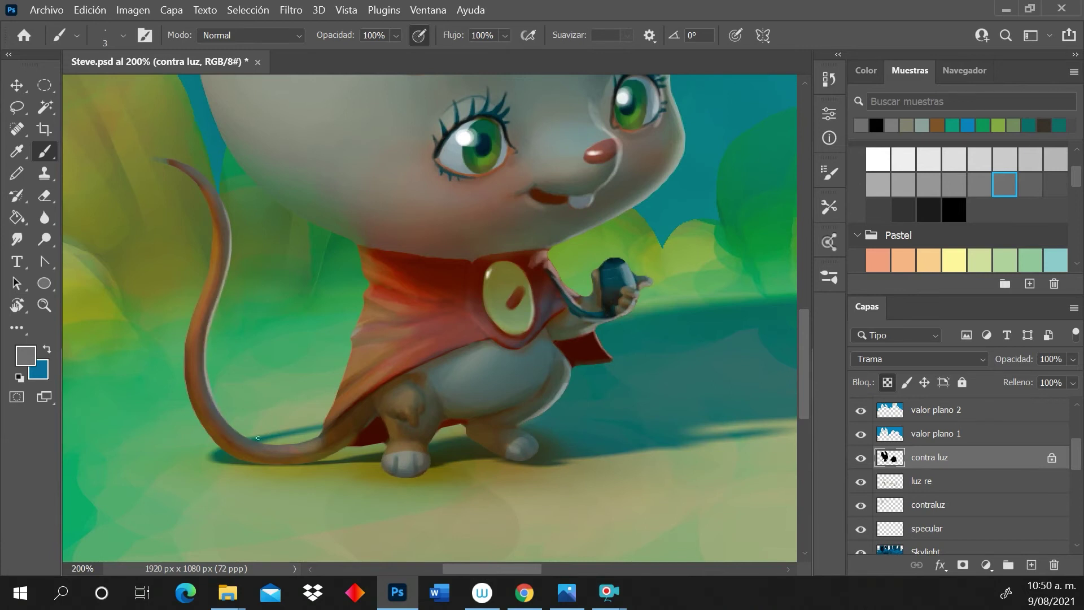
{"action": "mouse_move", "coordinate": [200, 172]}
{"action": "left_mouse_down"}
{"action": "mouse_move", "coordinate": [218, 194]}
{"action": "mouse_move", "coordinate": [231, 271]}
{"action": "left_mouse_up"}
{"action": "mouse_move", "coordinate": [225, 210]}
{"action": "left_mouse_down"}
{"action": "mouse_move", "coordinate": [230, 272]}
{"action": "mouse_move", "coordinate": [218, 300]}
{"action": "left_mouse_up"}
{"action": "left_click_drag", "start_coordinate": [209, 351], "coordinate": [203, 391]}
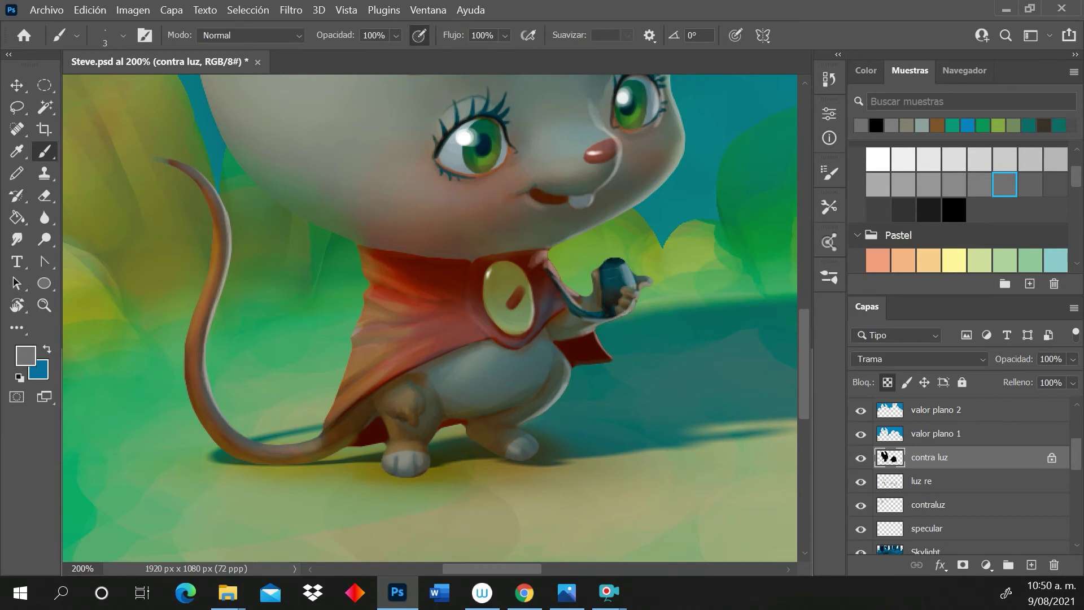
{"action": "mouse_move", "coordinate": [205, 332]}
{"action": "left_mouse_down"}
{"action": "mouse_move", "coordinate": [209, 402]}
{"action": "mouse_move", "coordinate": [232, 431]}
{"action": "left_mouse_up"}
Set the brush size to 6 px and paint grey rim light along the underside edge of the mushroom cap's far corner
{"action": "left_click_drag", "start_coordinate": [487, 569], "coordinate": [528, 567]}
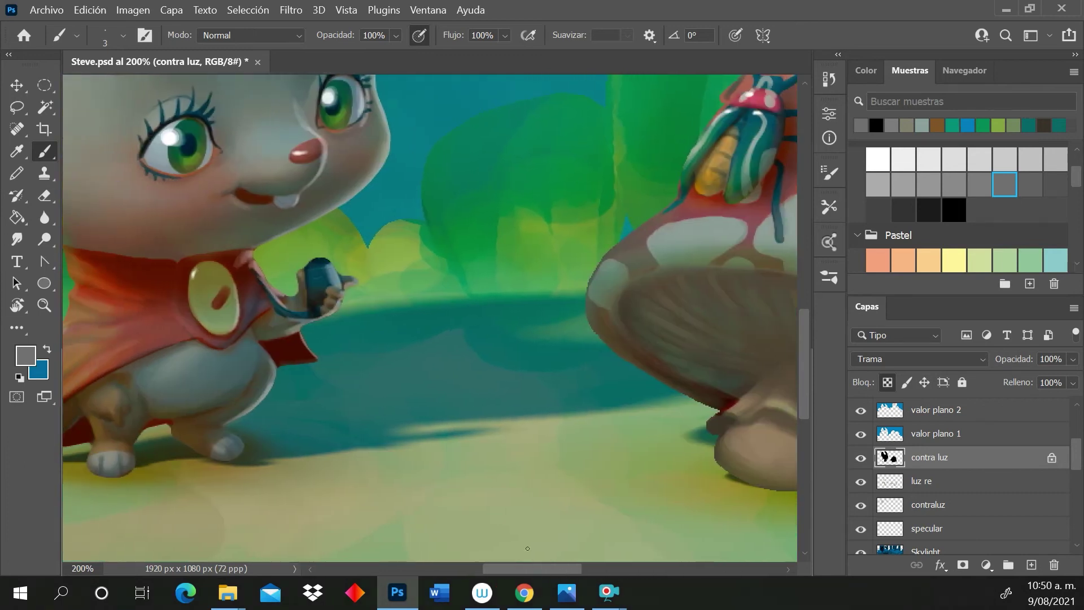
{"action": "mouse_move", "coordinate": [800, 349]}
{"action": "left_mouse_down"}
{"action": "mouse_move", "coordinate": [799, 249]}
{"action": "mouse_move", "coordinate": [797, 339]}
{"action": "left_mouse_up"}
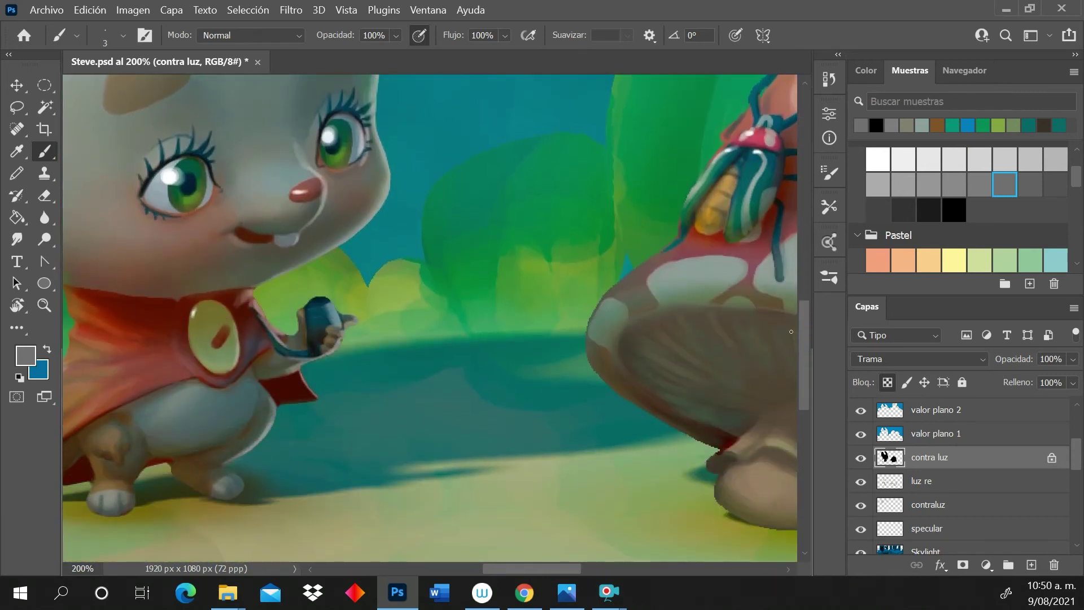
{"action": "left_click_drag", "start_coordinate": [518, 562], "coordinate": [581, 560]}
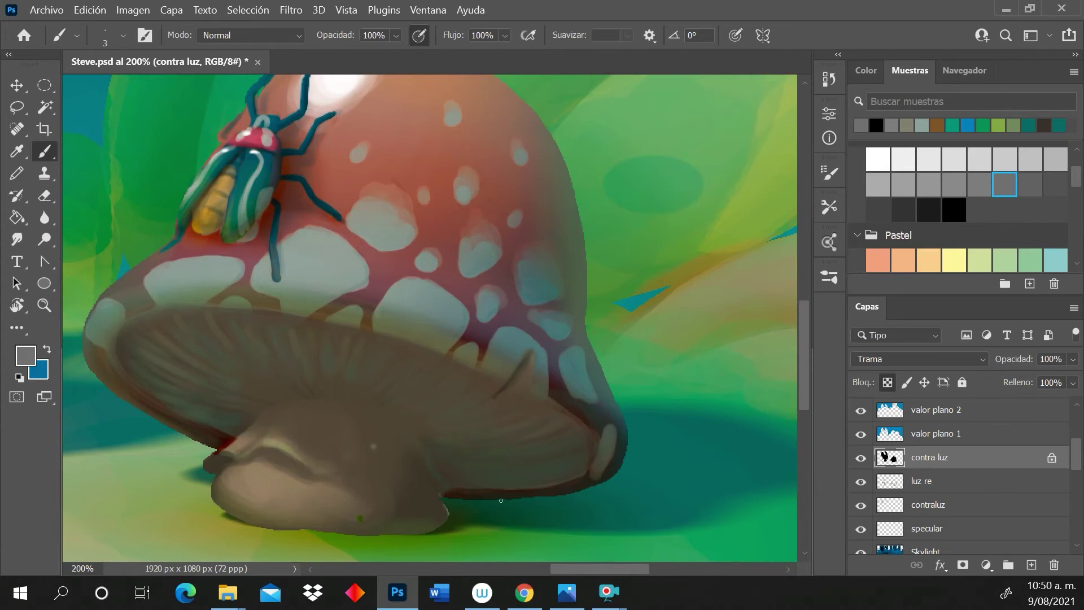
{"action": "left_click_drag", "start_coordinate": [546, 497], "coordinate": [603, 483]}
{"action": "right_click", "coordinate": [633, 467]}
{"action": "key", "text": "bracketright"}
{"action": "key", "text": "bracketright"}
{"action": "key", "text": "bracketright"}
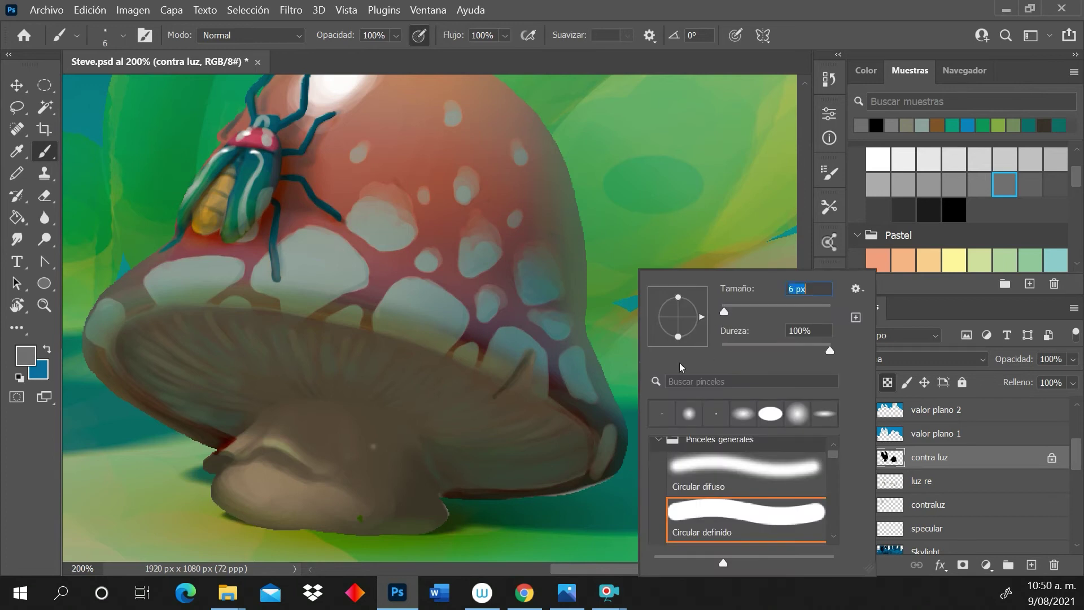
{"action": "key", "text": "Return"}
{"action": "left_click_drag", "start_coordinate": [558, 496], "coordinate": [624, 457]}
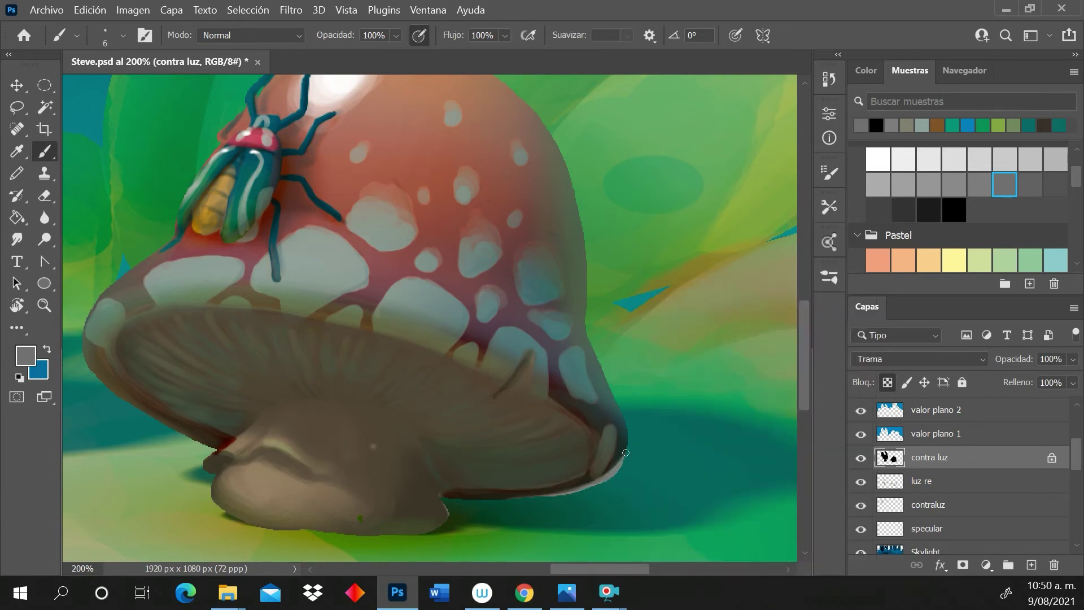
Paint the 6 px grey rim light up the mushroom cap's outer edge, from the flared corner to the dome
{"action": "mouse_move", "coordinate": [626, 439]}
{"action": "left_mouse_down"}
{"action": "mouse_move", "coordinate": [613, 471]}
{"action": "mouse_move", "coordinate": [627, 432]}
{"action": "mouse_move", "coordinate": [626, 457]}
{"action": "mouse_move", "coordinate": [618, 404]}
{"action": "mouse_move", "coordinate": [587, 337]}
{"action": "left_mouse_up"}
{"action": "left_click_drag", "start_coordinate": [614, 396], "coordinate": [587, 333]}
{"action": "left_click_drag", "start_coordinate": [619, 418], "coordinate": [585, 330]}
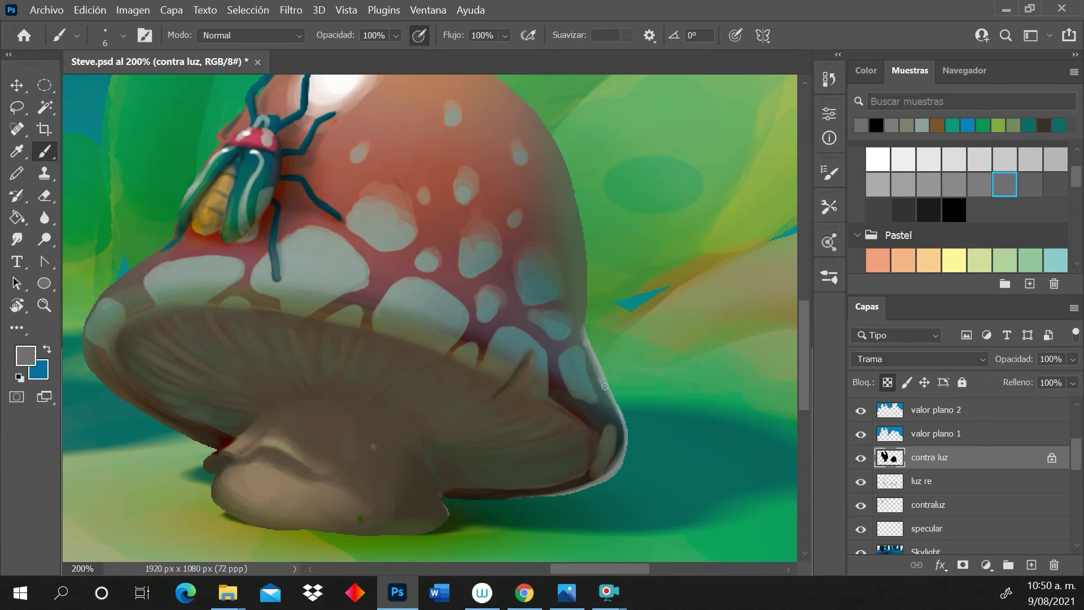
{"action": "mouse_move", "coordinate": [613, 411]}
{"action": "left_mouse_down"}
{"action": "mouse_move", "coordinate": [588, 353]}
{"action": "mouse_move", "coordinate": [584, 263]}
{"action": "left_mouse_up"}
{"action": "left_click_drag", "start_coordinate": [586, 330], "coordinate": [584, 226]}
Set the brush size to 24 px and widen the rim light along the outer side of the mushroom's dome
{"action": "right_click", "coordinate": [603, 254]}
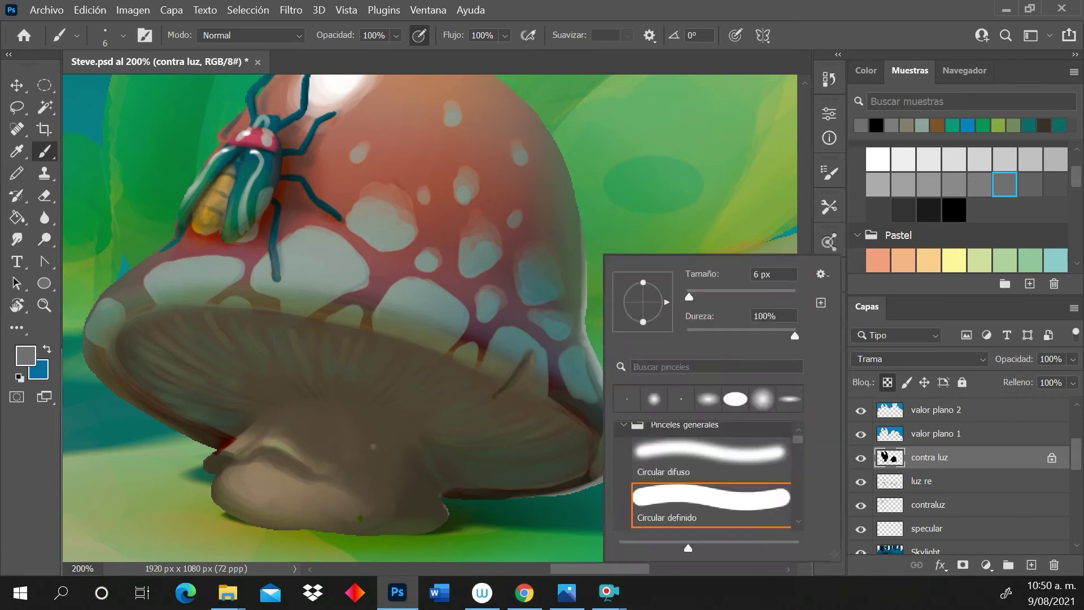
{"action": "left_click", "coordinate": [700, 293]}
{"action": "mouse_move", "coordinate": [588, 274]}
{"action": "left_mouse_down"}
{"action": "mouse_move", "coordinate": [563, 156]}
{"action": "mouse_move", "coordinate": [590, 317]}
{"action": "left_mouse_up"}
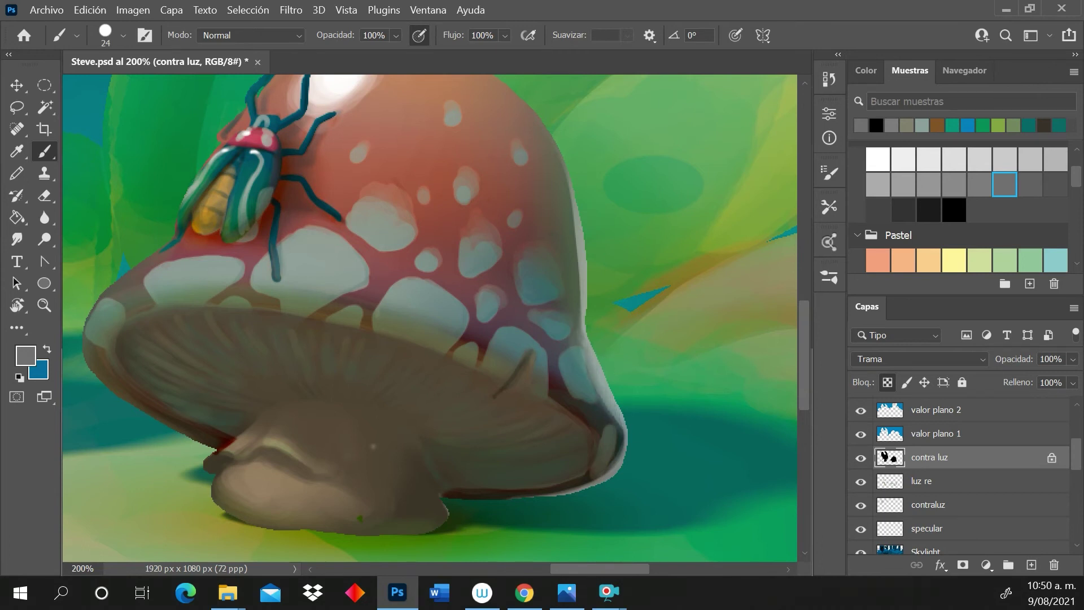
{"action": "left_click_drag", "start_coordinate": [580, 263], "coordinate": [582, 334]}
Set the brush to 59 px with 0% hardness and soften the rim light along the mushroom dome's outer side
{"action": "right_click", "coordinate": [644, 216]}
{"action": "left_click_drag", "start_coordinate": [755, 279], "coordinate": [699, 291]}
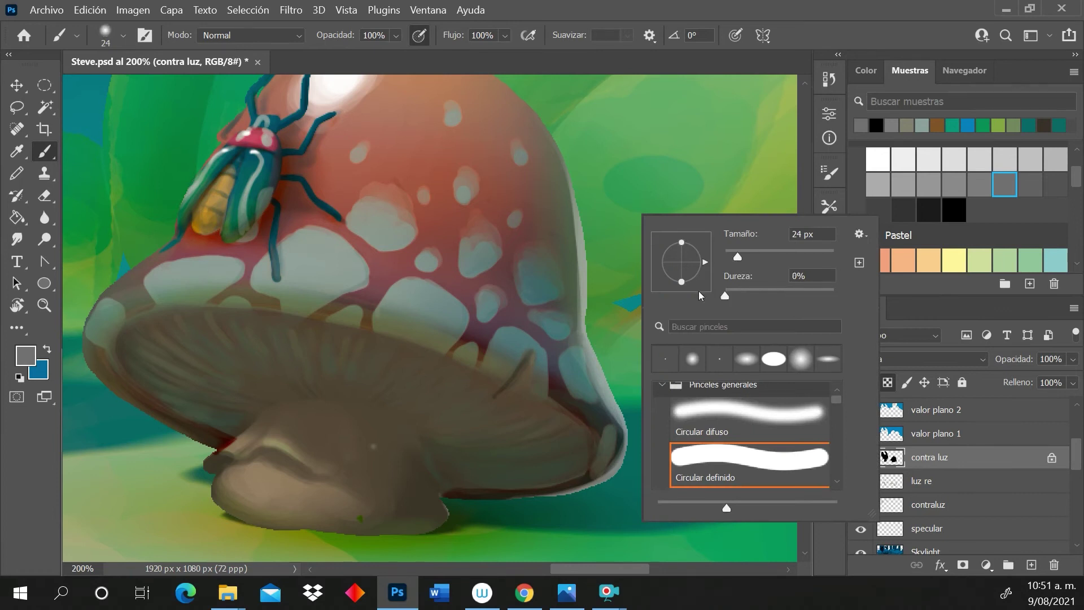
{"action": "left_click_drag", "start_coordinate": [740, 257], "coordinate": [756, 257]}
{"action": "key", "text": "Return"}
{"action": "left_click_drag", "start_coordinate": [542, 118], "coordinate": [577, 291]}
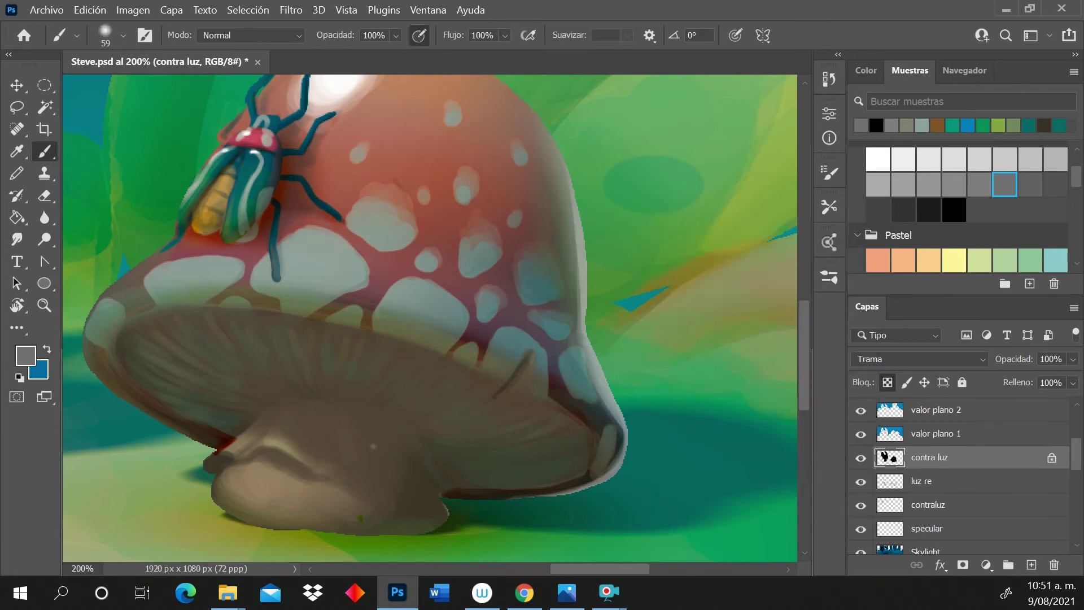
{"action": "left_click_drag", "start_coordinate": [569, 186], "coordinate": [579, 319]}
{"action": "left_click_drag", "start_coordinate": [571, 226], "coordinate": [587, 308]}
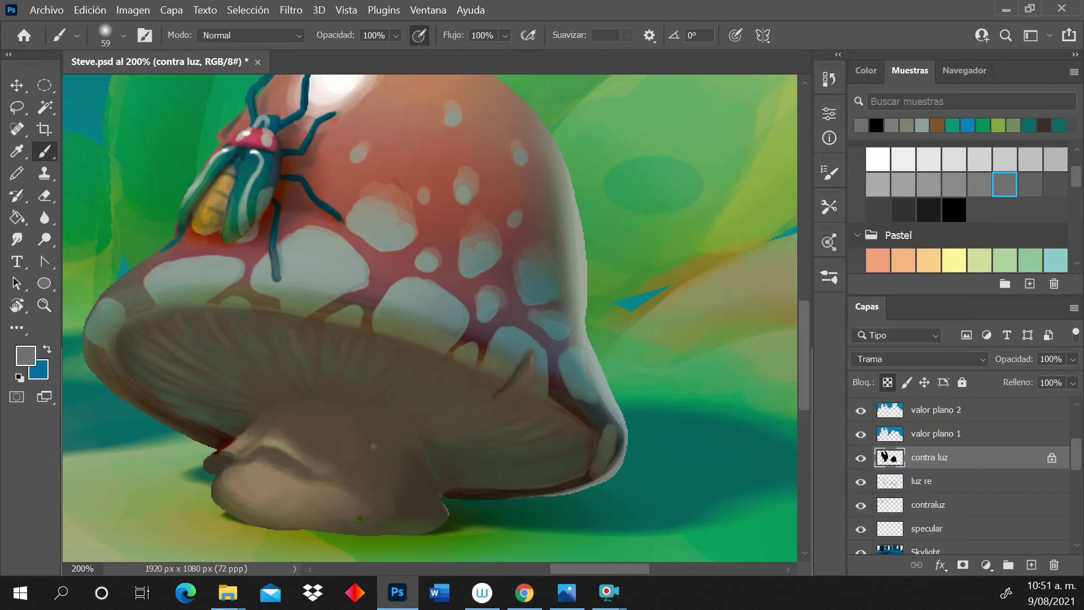
Set the brush hardness to 100% and paint black over the inner side of the highlight near the mushroom cap's flare
{"action": "left_click", "coordinate": [875, 125]}
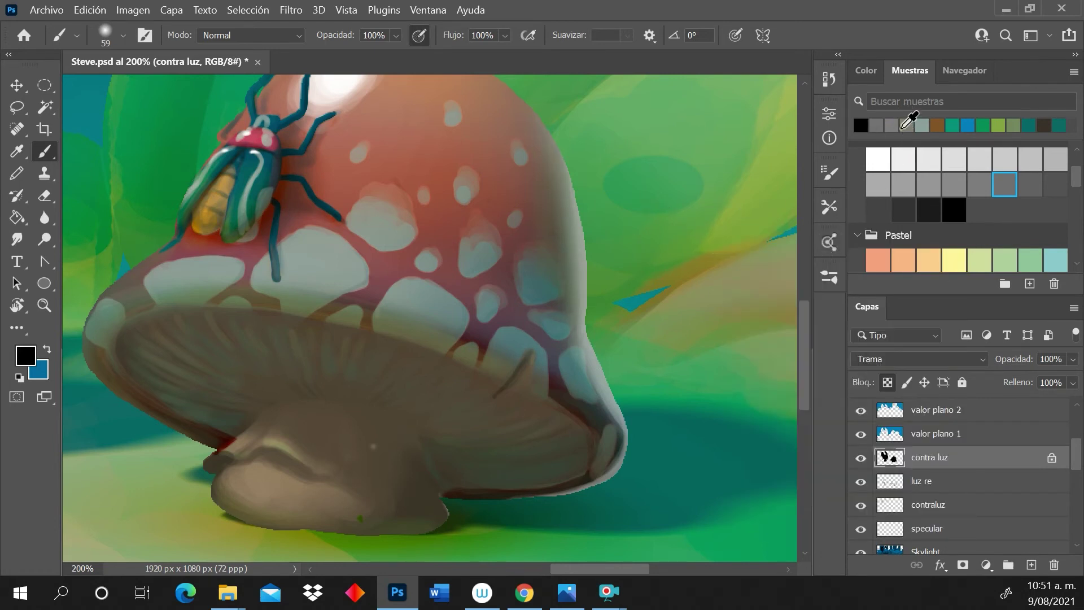
{"action": "left_click", "coordinate": [875, 125]}
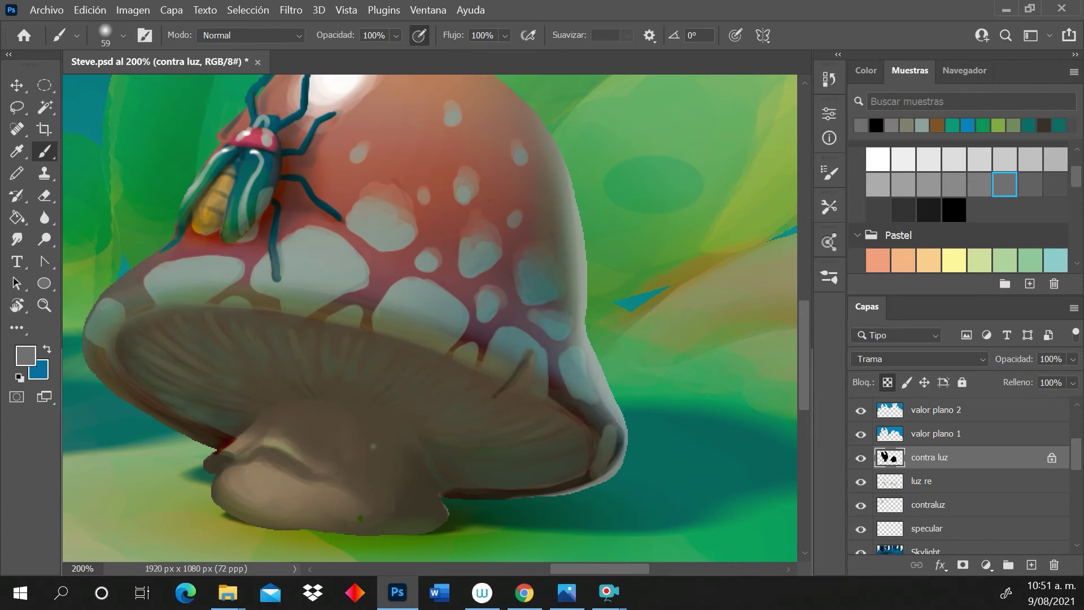
{"action": "right_click", "coordinate": [762, 274]}
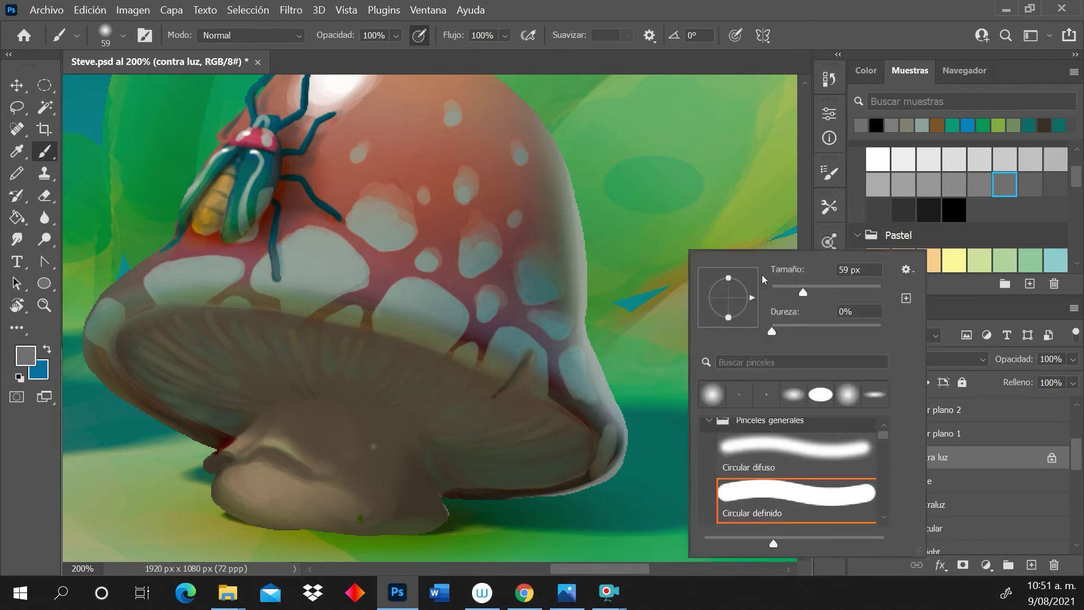
{"action": "left_click_drag", "start_coordinate": [844, 325], "coordinate": [882, 326]}
{"action": "left_click", "coordinate": [876, 125]}
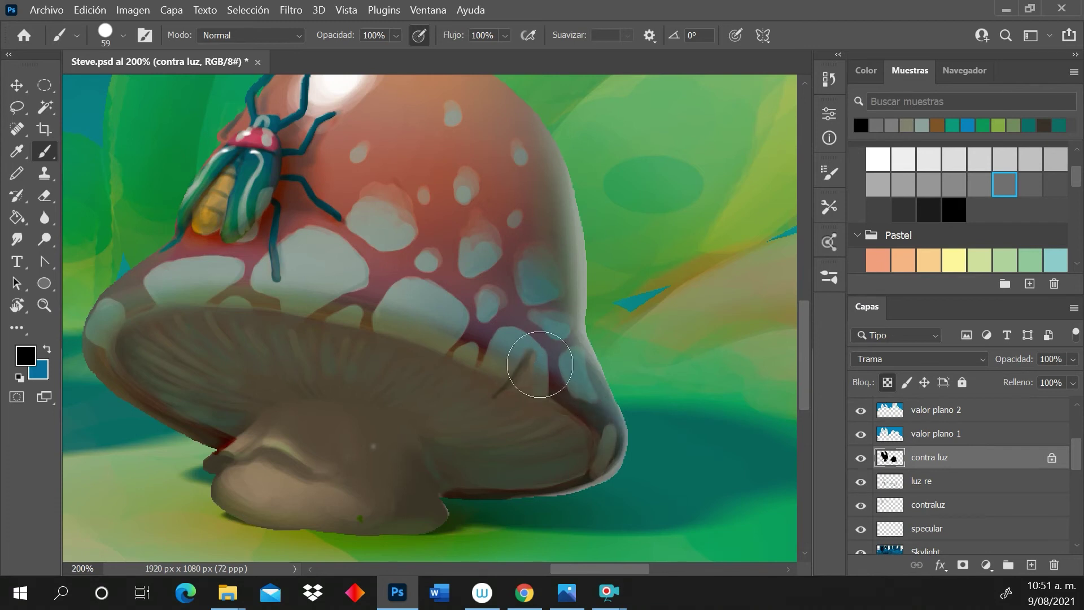
{"action": "left_click_drag", "start_coordinate": [537, 363], "coordinate": [532, 379]}
Pick the recently used mid grey as the brush colour for the "contra luz" layer
{"action": "scroll", "coordinate": [806, 327], "scroll_direction": "up", "scroll_amount": 4}
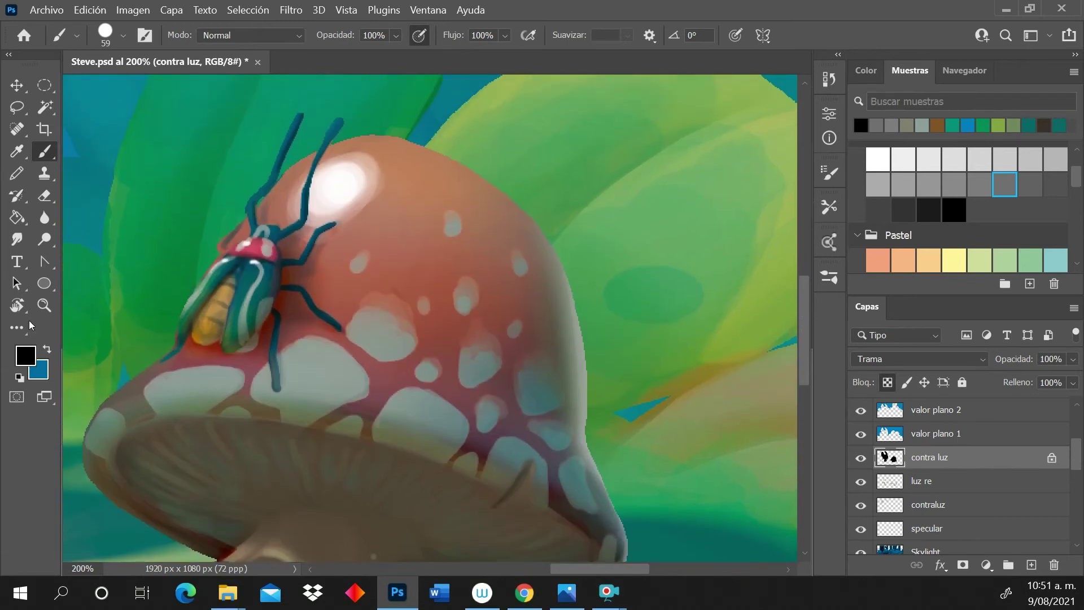
{"action": "left_click", "coordinate": [54, 312]}
{"action": "left_click", "coordinate": [534, 361], "text": "alt"}
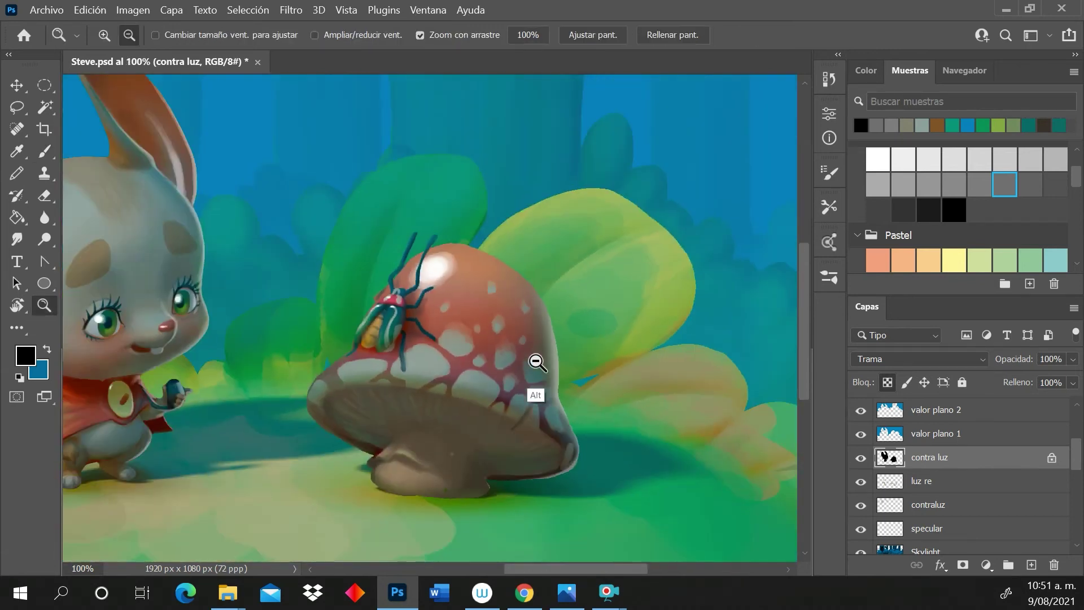
{"action": "left_click", "coordinate": [538, 362], "text": "alt"}
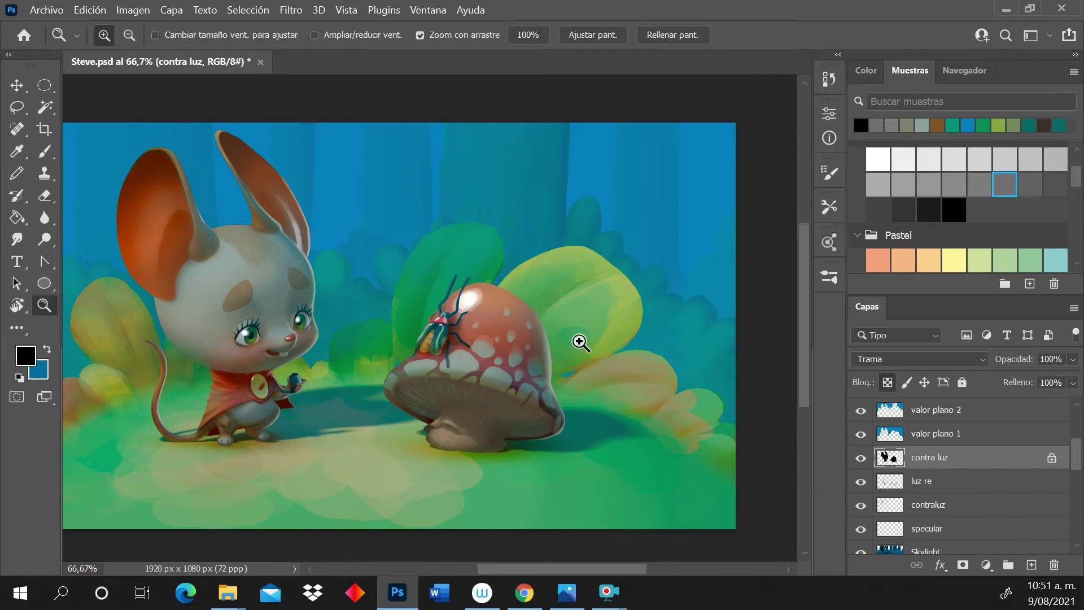
{"action": "left_click", "coordinate": [582, 343]}
{"action": "left_click", "coordinate": [54, 157]}
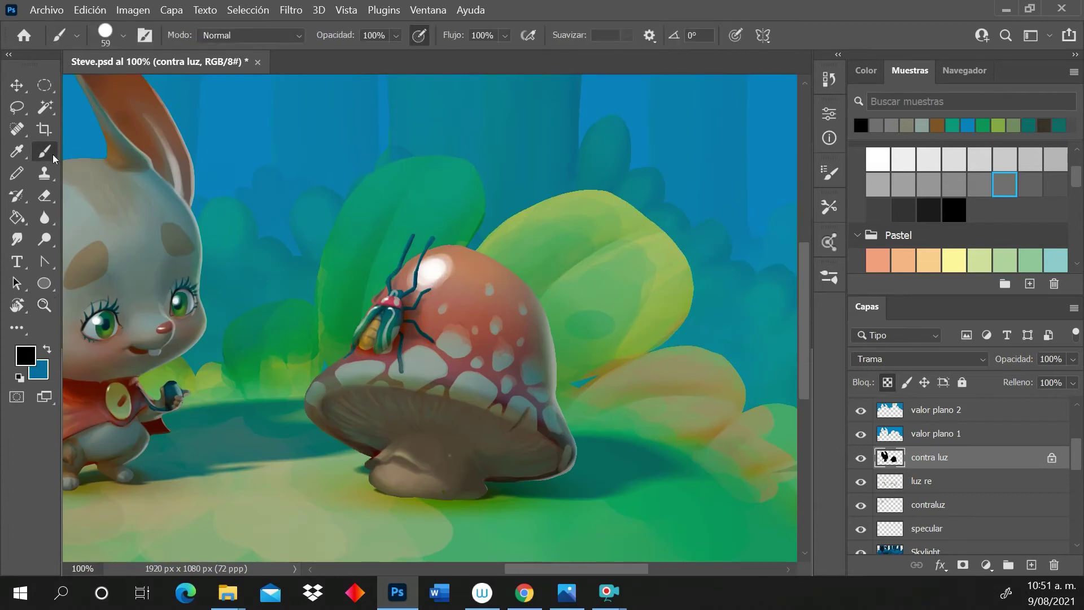
{"action": "left_click", "coordinate": [876, 124]}
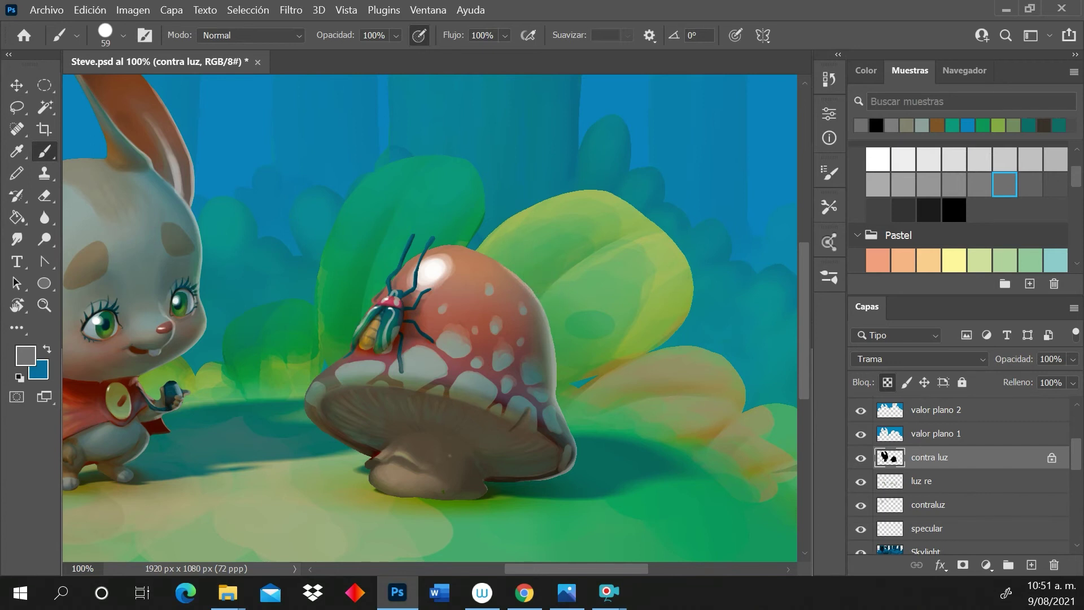
Set the brush hardness to 0%
{"action": "right_click", "coordinate": [668, 259]}
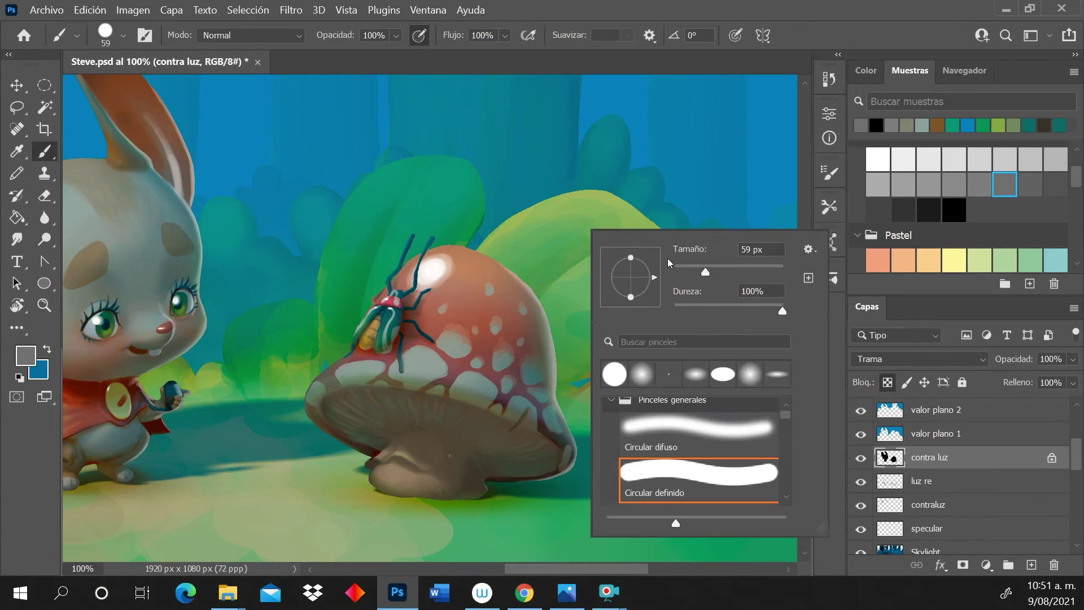
{"action": "left_click", "coordinate": [709, 305]}
{"action": "key", "text": "Return"}
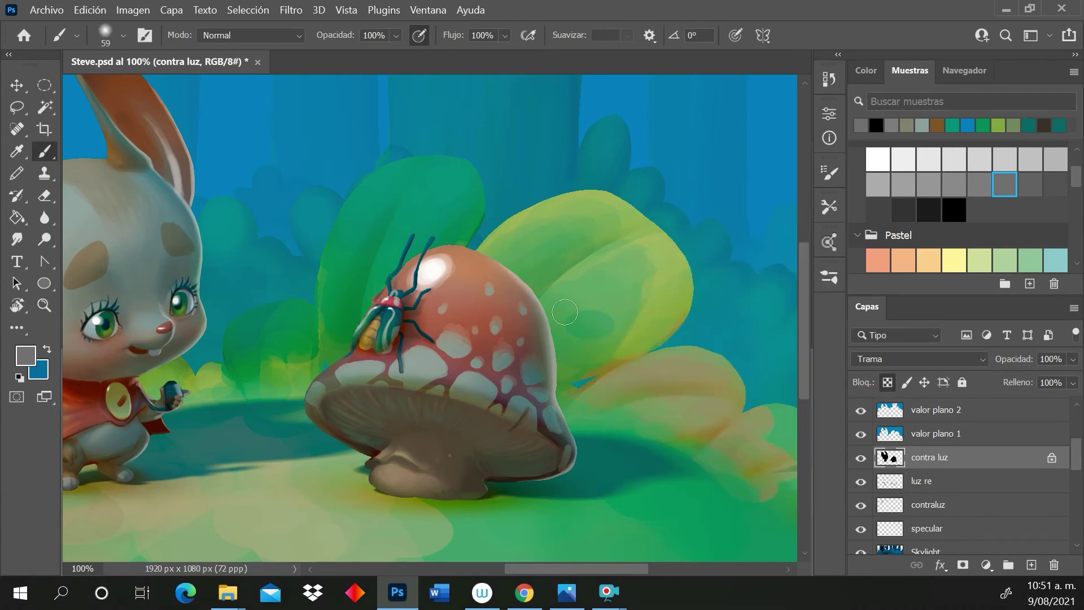
Set the brush to 3 px with 100% hardness and paint thin grey rim highlights on the beetle's antennae and wing edge
{"action": "scroll", "coordinate": [406, 209], "scroll_direction": "up", "scroll_amount": 1}
{"action": "right_click", "coordinate": [505, 271]}
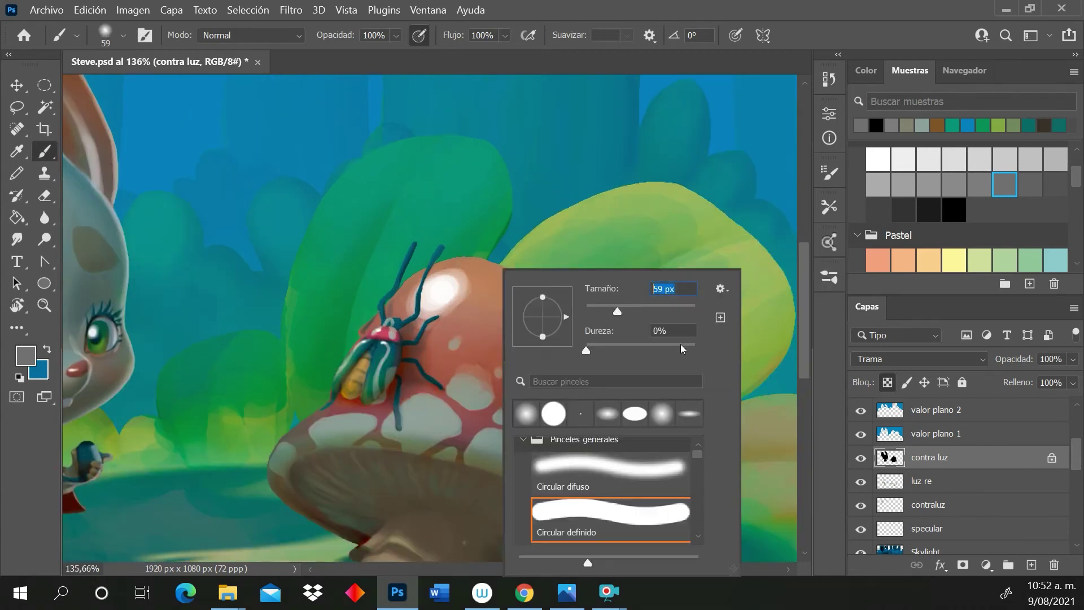
{"action": "left_click_drag", "start_coordinate": [681, 348], "coordinate": [733, 332]}
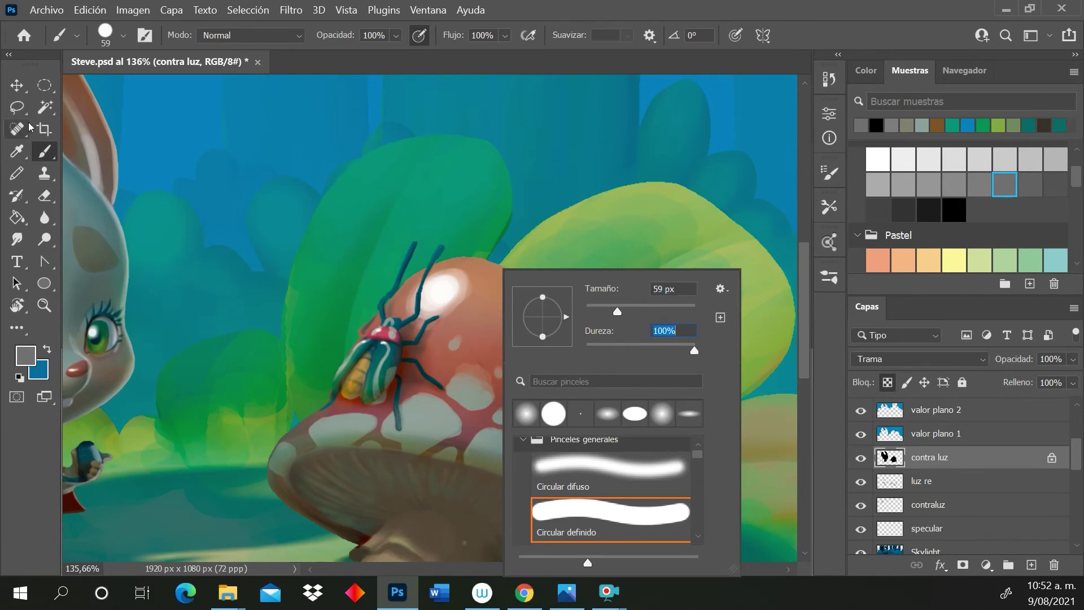
{"action": "left_click", "coordinate": [679, 289]}
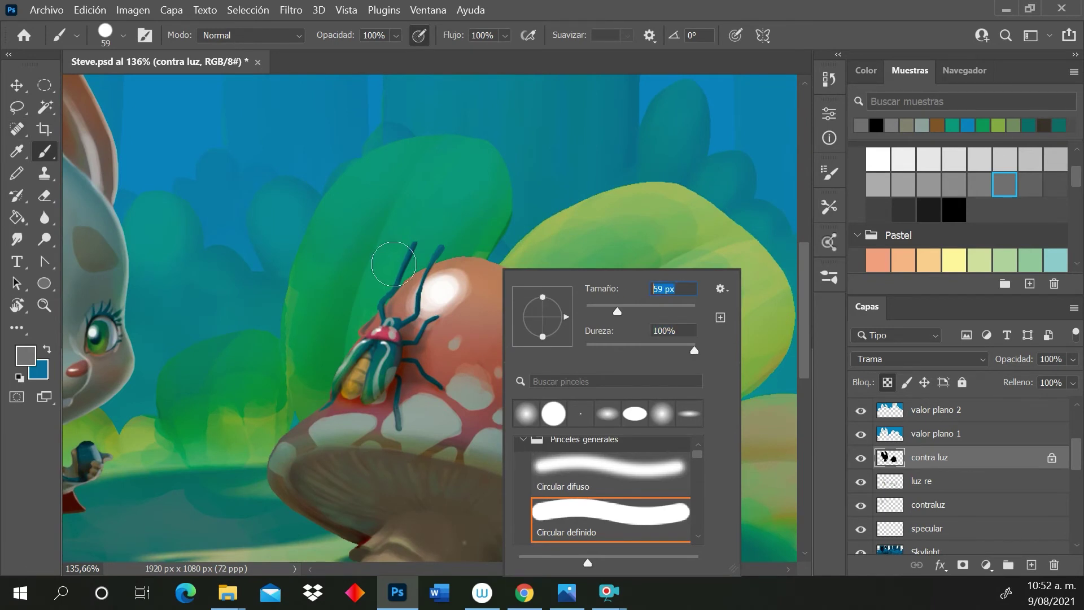
{"action": "type", "text": "3"}
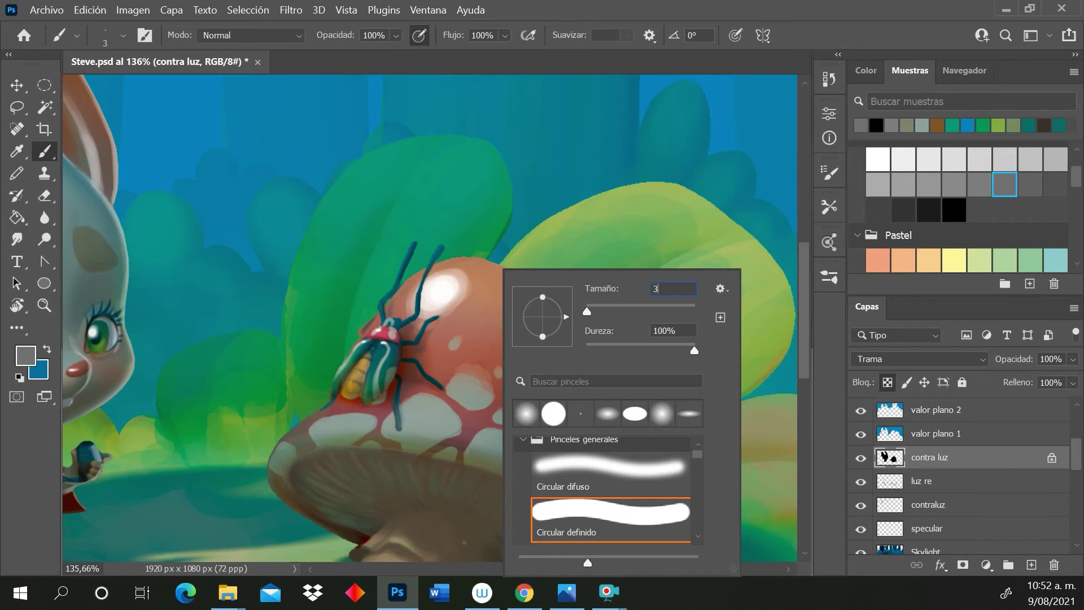
{"action": "key", "text": "Return"}
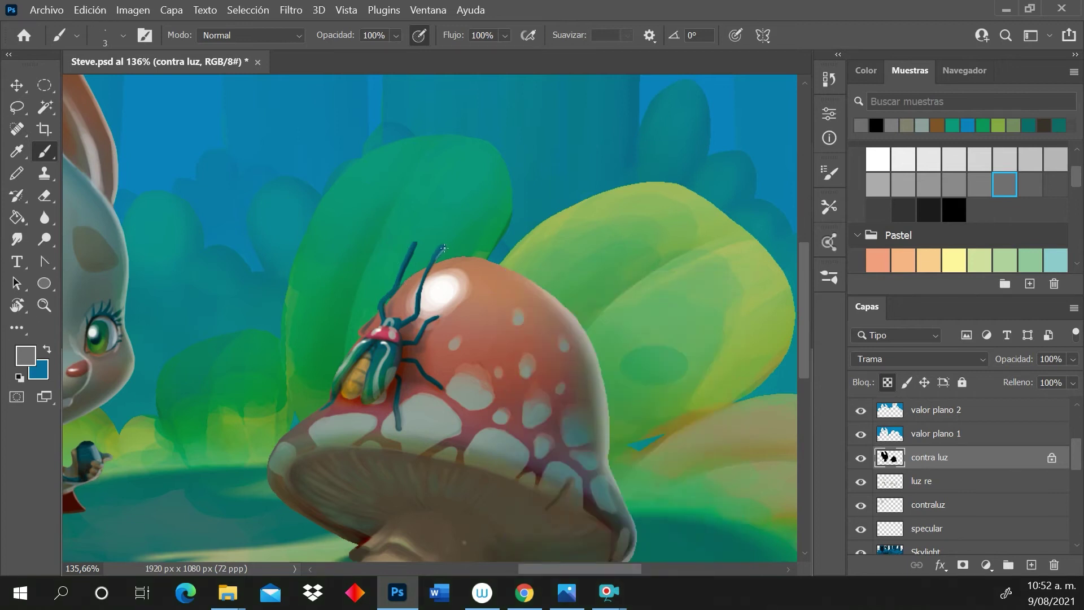
{"action": "left_click_drag", "start_coordinate": [444, 248], "coordinate": [422, 304]}
{"action": "left_click_drag", "start_coordinate": [400, 334], "coordinate": [397, 375]}
{"action": "left_click_drag", "start_coordinate": [414, 243], "coordinate": [405, 268]}
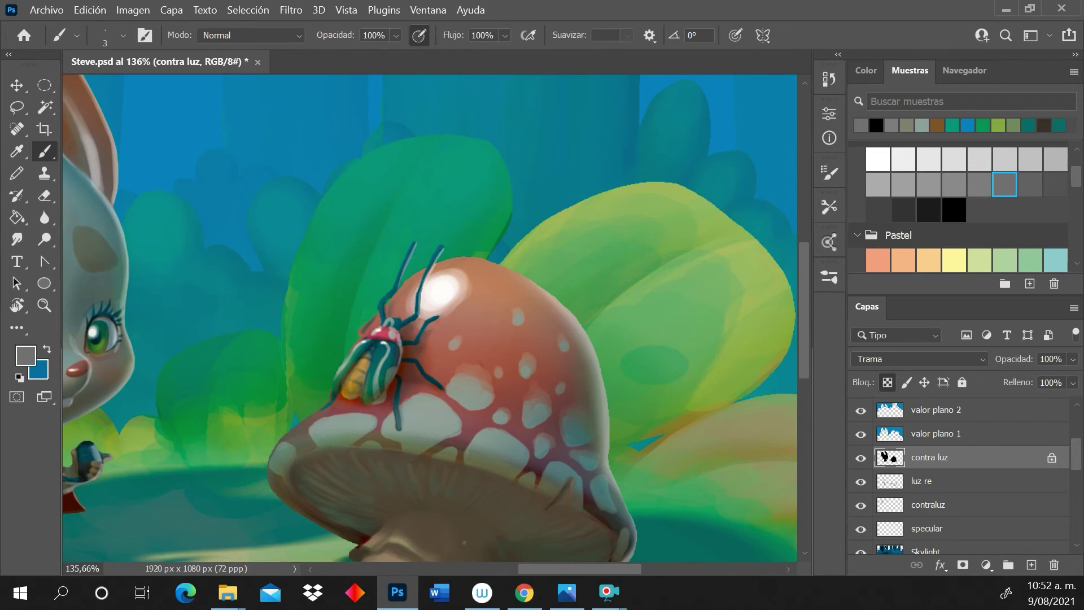
Change the blend mode of the "contra luz" layer to Sobreexponer color
{"action": "left_click", "coordinate": [909, 360]}
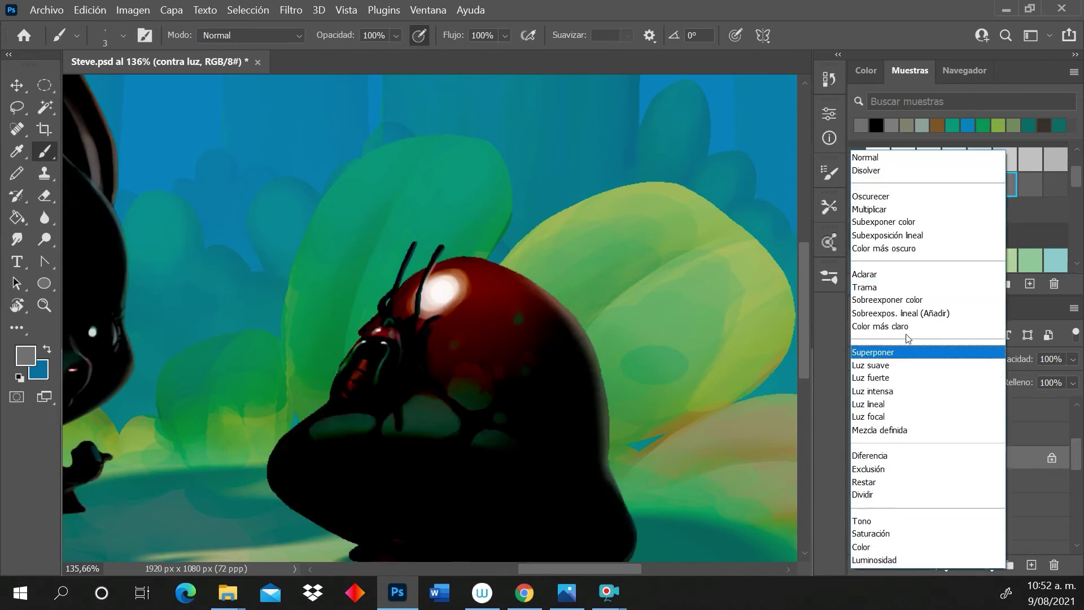
{"action": "left_click", "coordinate": [910, 300]}
{"action": "key", "text": "z"}
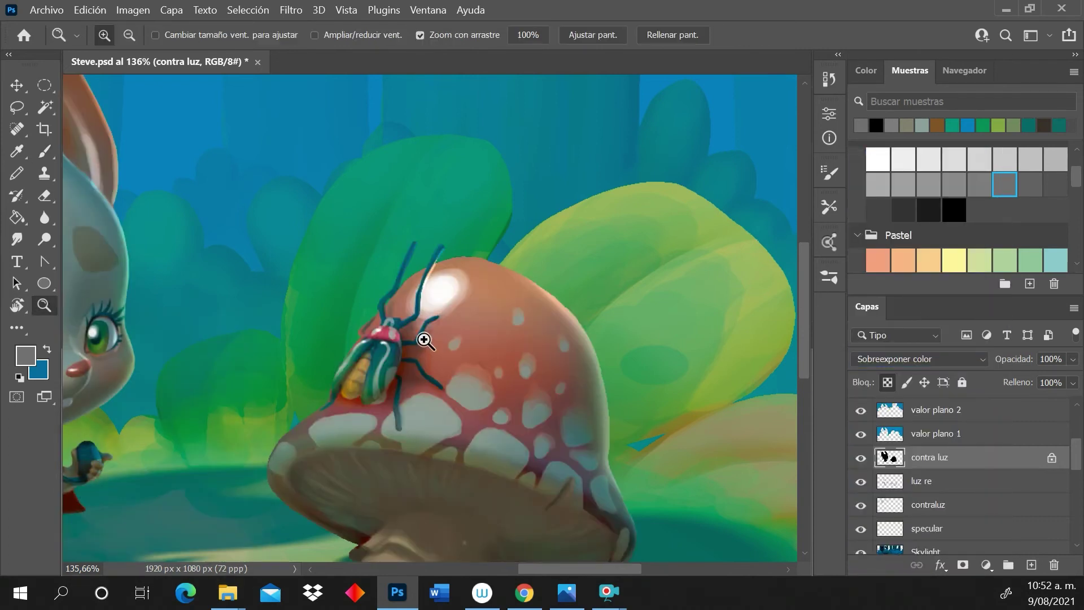
{"action": "key", "text": "alt"}
{"action": "left_click", "coordinate": [428, 375], "text": "alt"}
{"action": "left_click", "coordinate": [422, 375], "text": "alt"}
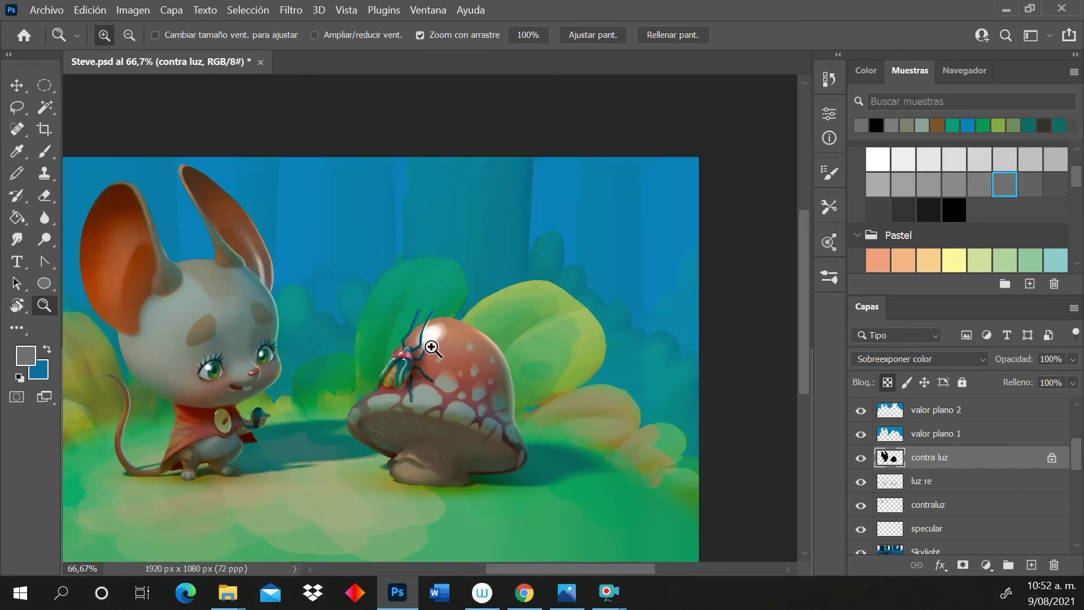
Apply Equilibrio de color to the "contra luz" midtones with Cian–Rojo at -41 and Magenta–Verde at +44
{"action": "left_click_drag", "start_coordinate": [251, 414], "coordinate": [215, 392]}
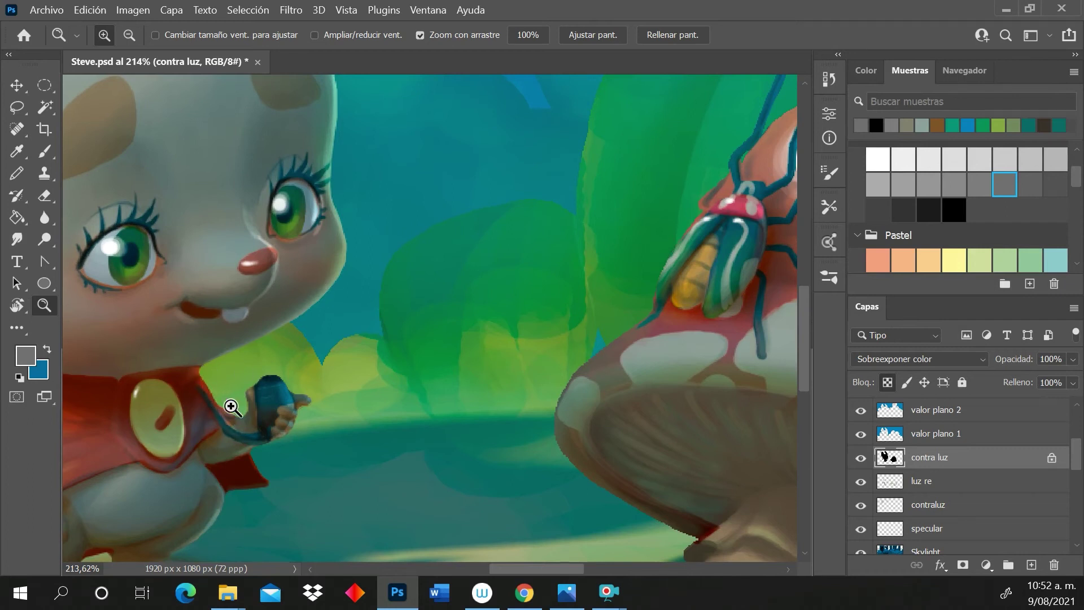
{"action": "left_click_drag", "start_coordinate": [416, 448], "coordinate": [375, 455]}
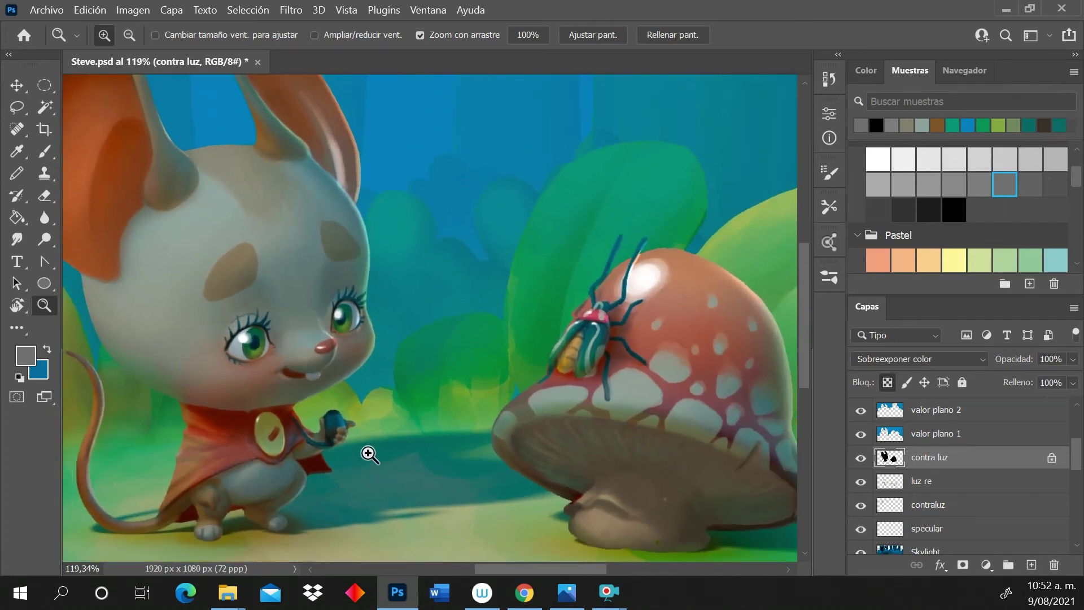
{"action": "left_click", "coordinate": [136, 11]}
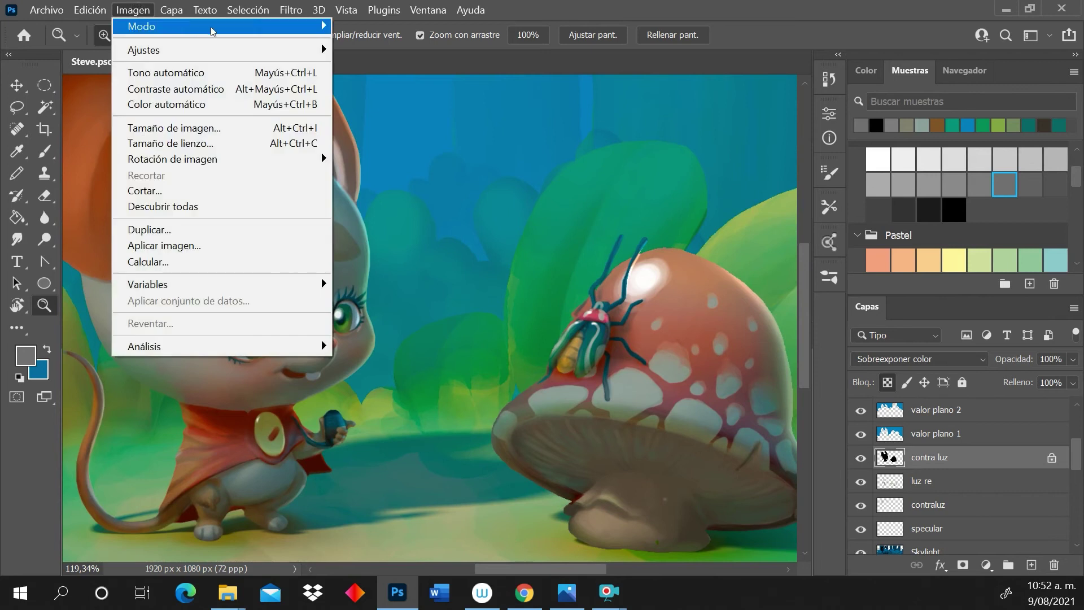
{"action": "mouse_move", "coordinate": [309, 53]}
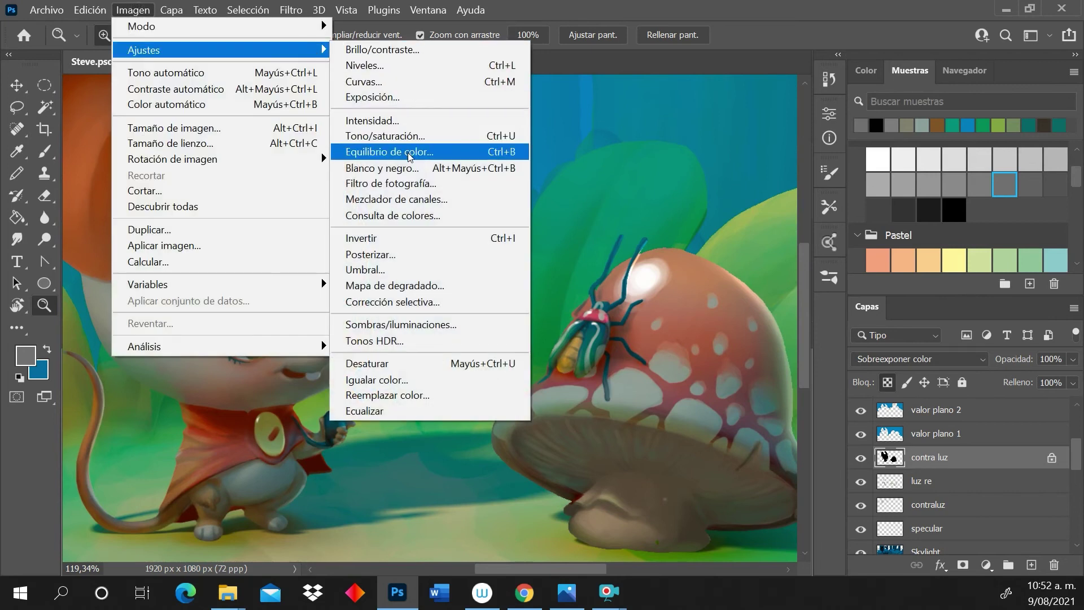
{"action": "left_click", "coordinate": [374, 151]}
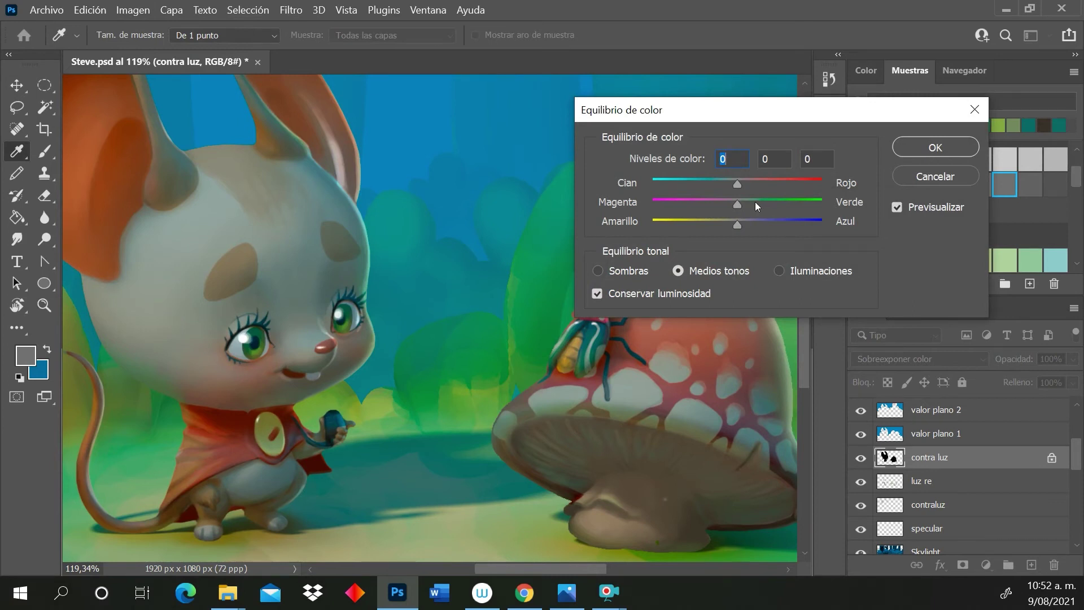
{"action": "mouse_move", "coordinate": [755, 201]}
{"action": "left_mouse_down"}
{"action": "mouse_move", "coordinate": [811, 203]}
{"action": "mouse_move", "coordinate": [773, 208]}
{"action": "left_mouse_up"}
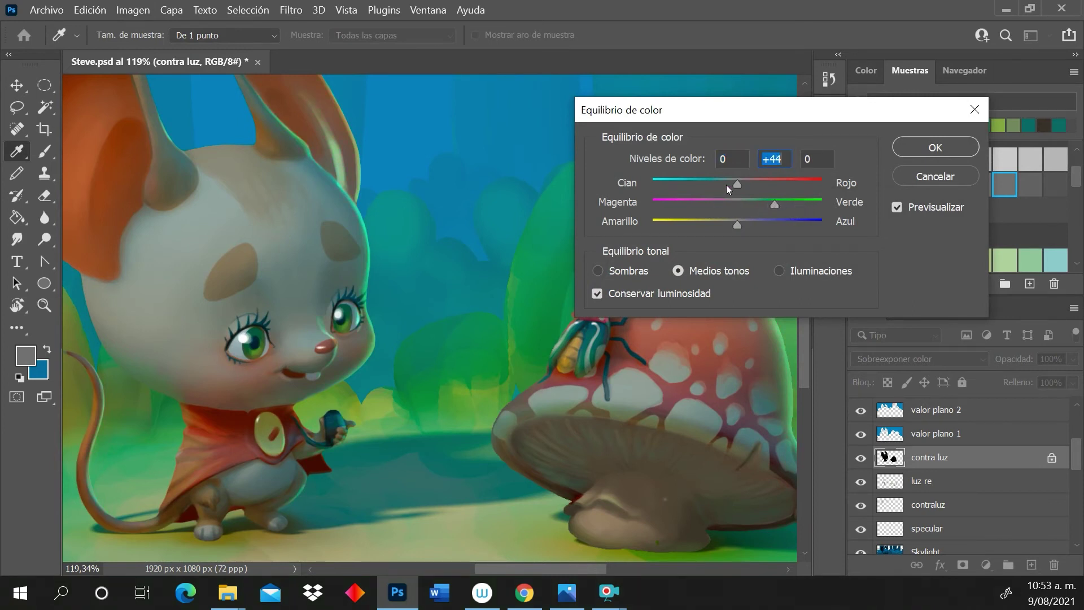
{"action": "left_click_drag", "start_coordinate": [702, 184], "coordinate": [704, 185]}
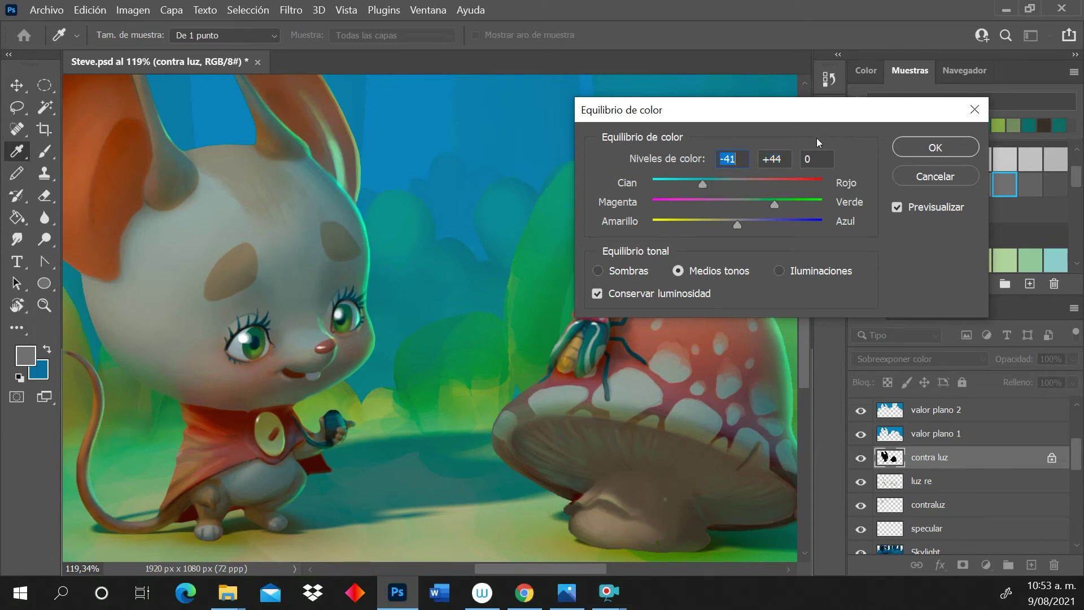
{"action": "left_click", "coordinate": [926, 149]}
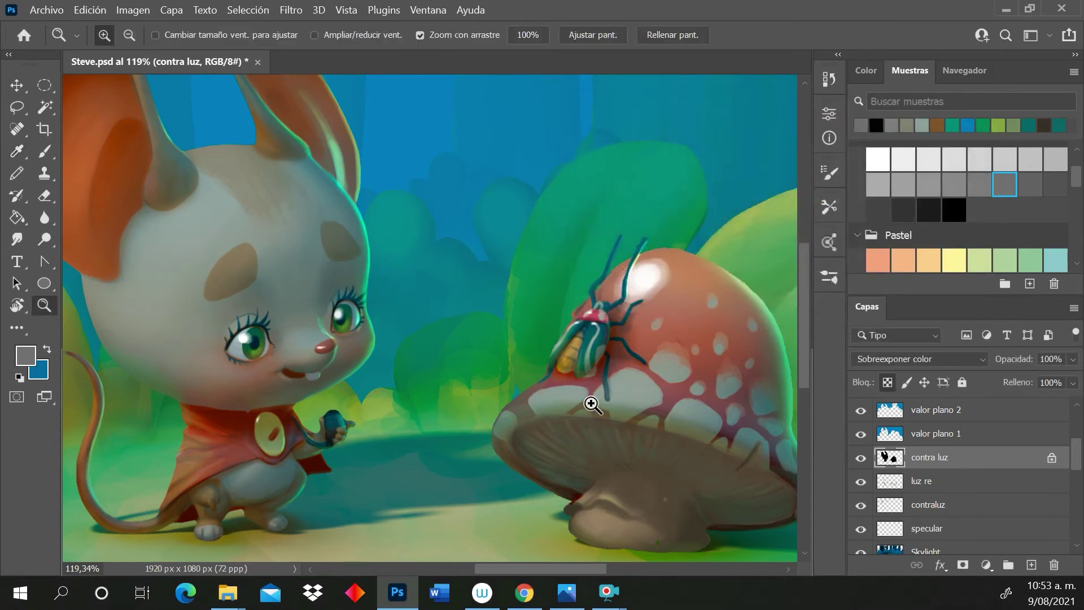
Brighten the "otro fondo" background layer by raising Brillo in a Brillo/contraste adjustment
{"action": "left_click_drag", "start_coordinate": [588, 400], "coordinate": [542, 415]}
{"action": "left_click_drag", "start_coordinate": [600, 571], "coordinate": [611, 571]}
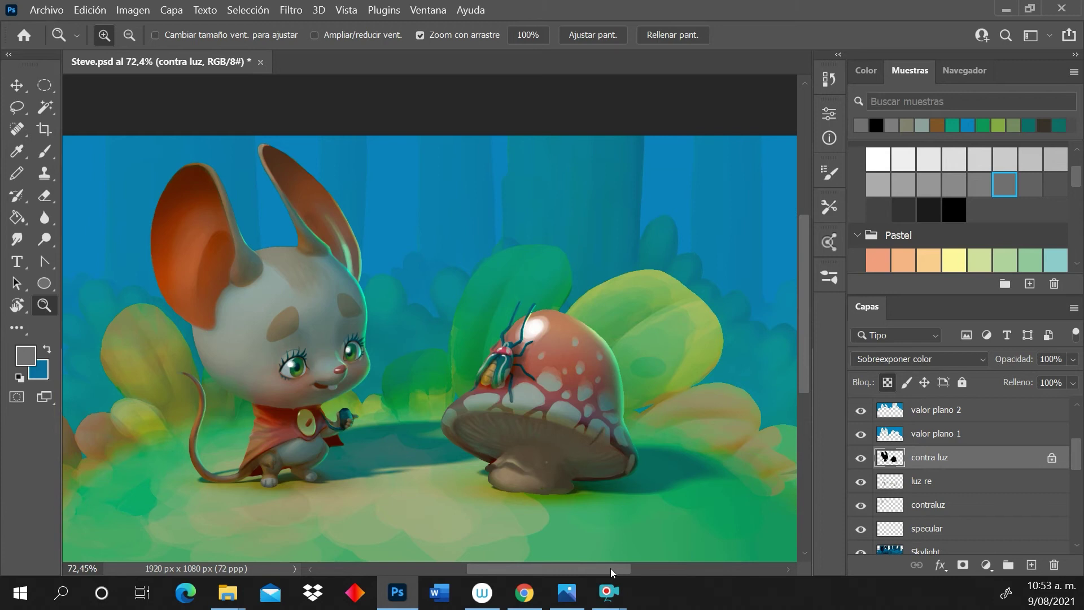
{"action": "scroll", "coordinate": [800, 388], "scroll_direction": "down", "scroll_amount": 1}
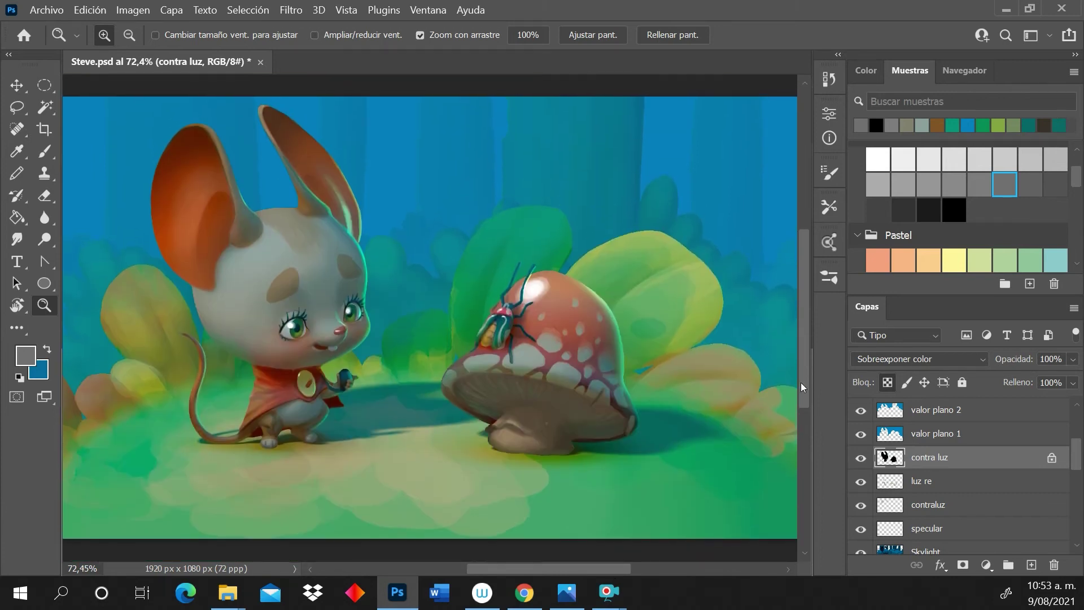
{"action": "left_click_drag", "start_coordinate": [1077, 460], "coordinate": [1077, 537]}
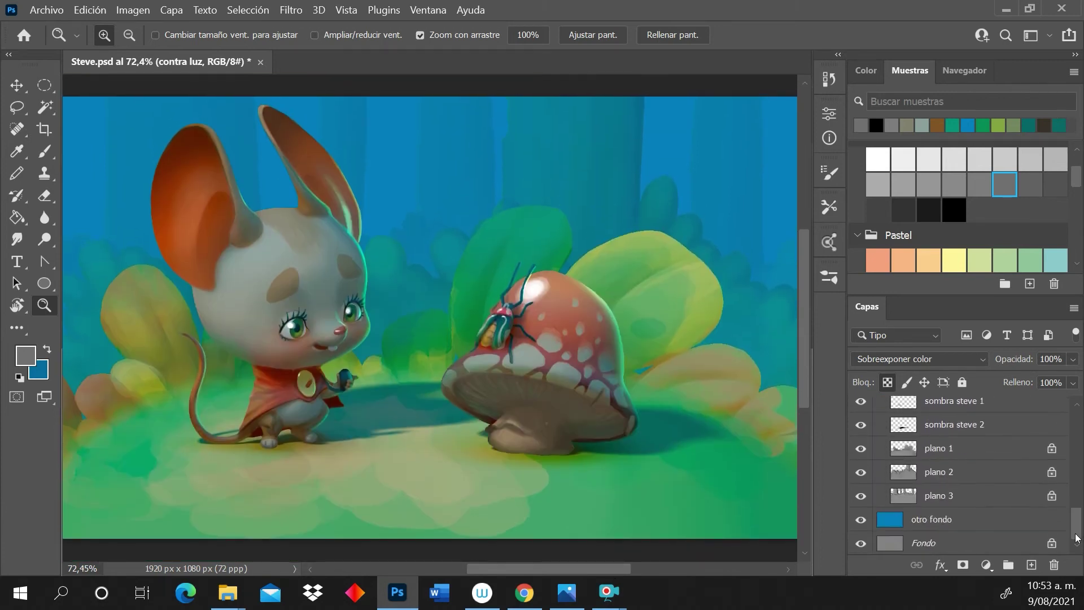
{"action": "left_click", "coordinate": [965, 528]}
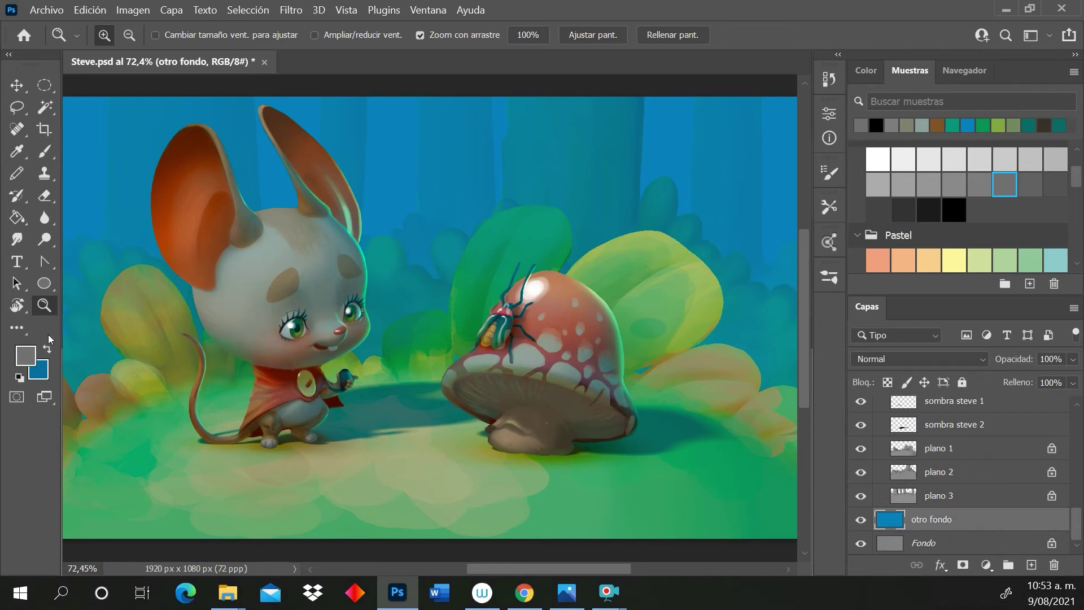
{"action": "left_click", "coordinate": [138, 8]}
{"action": "mouse_move", "coordinate": [215, 50]}
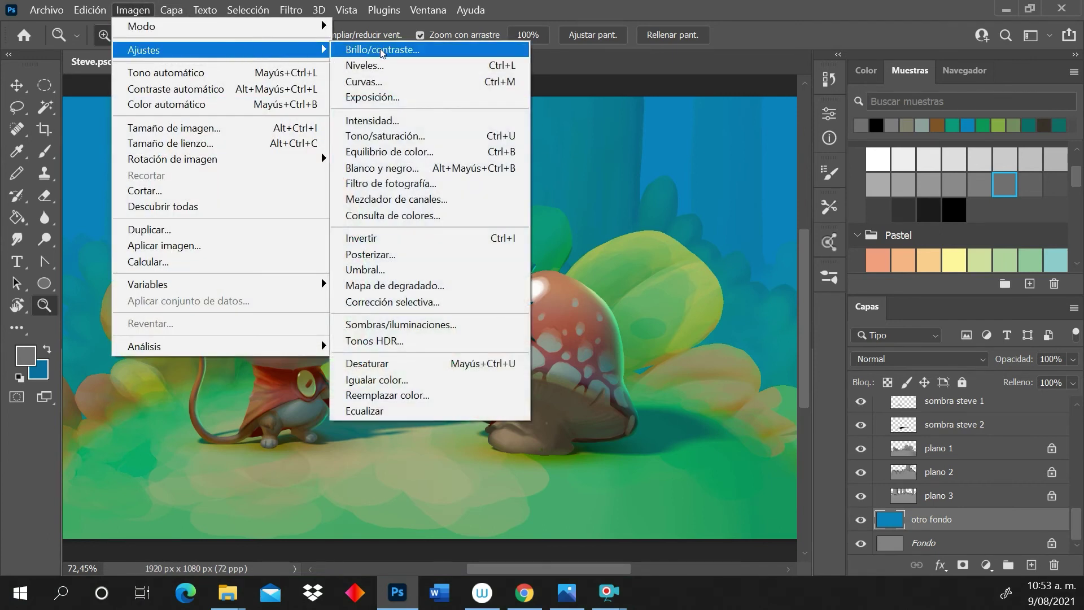
{"action": "left_click", "coordinate": [382, 50]}
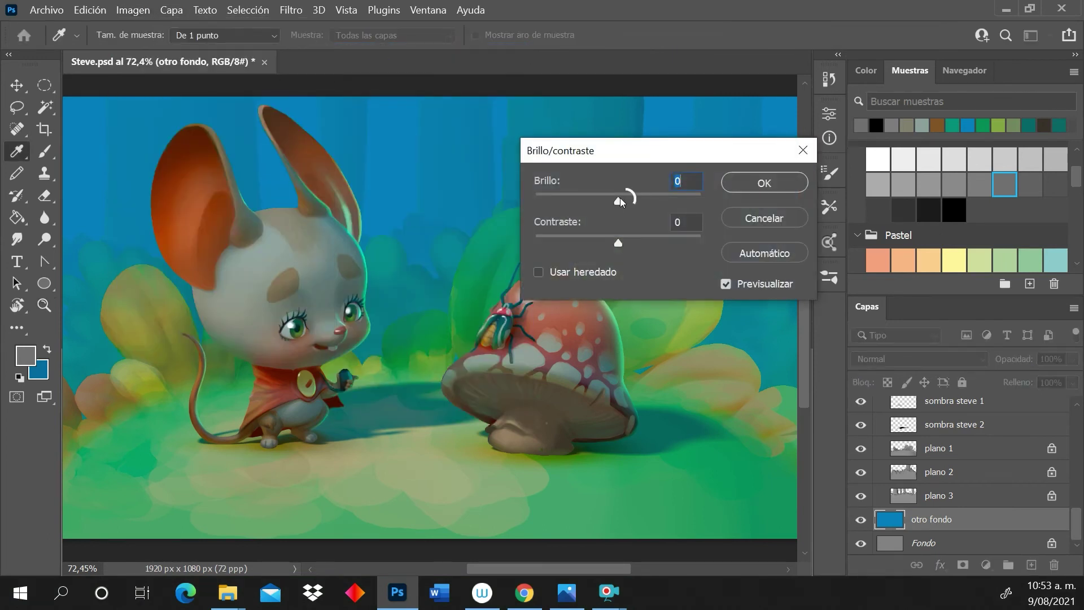
{"action": "left_click_drag", "start_coordinate": [620, 198], "coordinate": [659, 202]}
{"action": "left_click", "coordinate": [743, 184]}
Turn on the visibility of the "Brillo/contraste 1" adjustment layer in the "volumen" group
{"action": "key", "text": "z"}
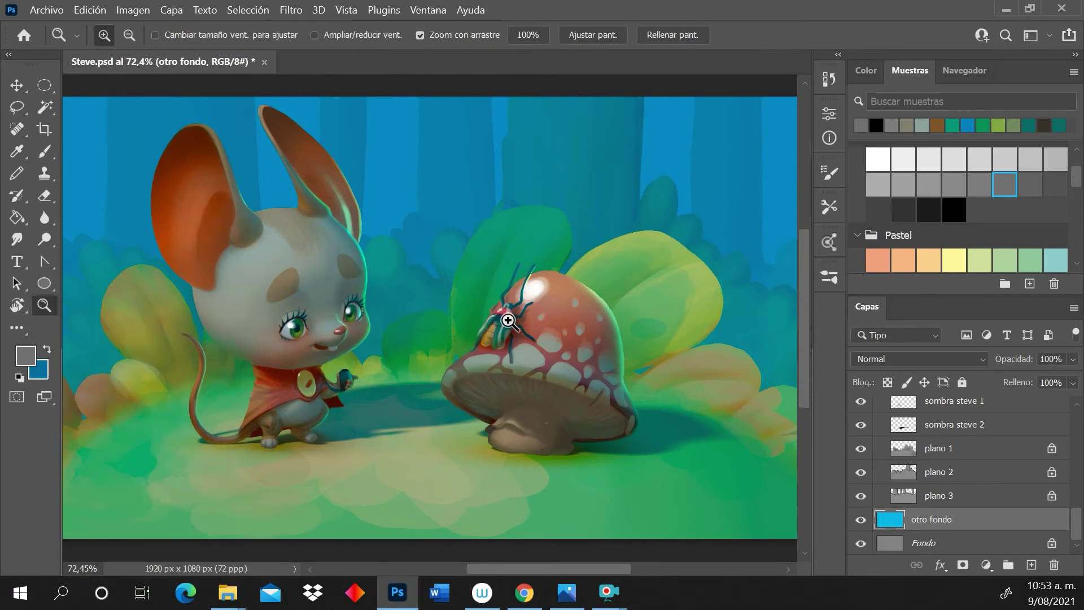
{"action": "left_click", "coordinate": [525, 328], "text": "alt"}
{"action": "left_click", "coordinate": [529, 328], "text": "alt"}
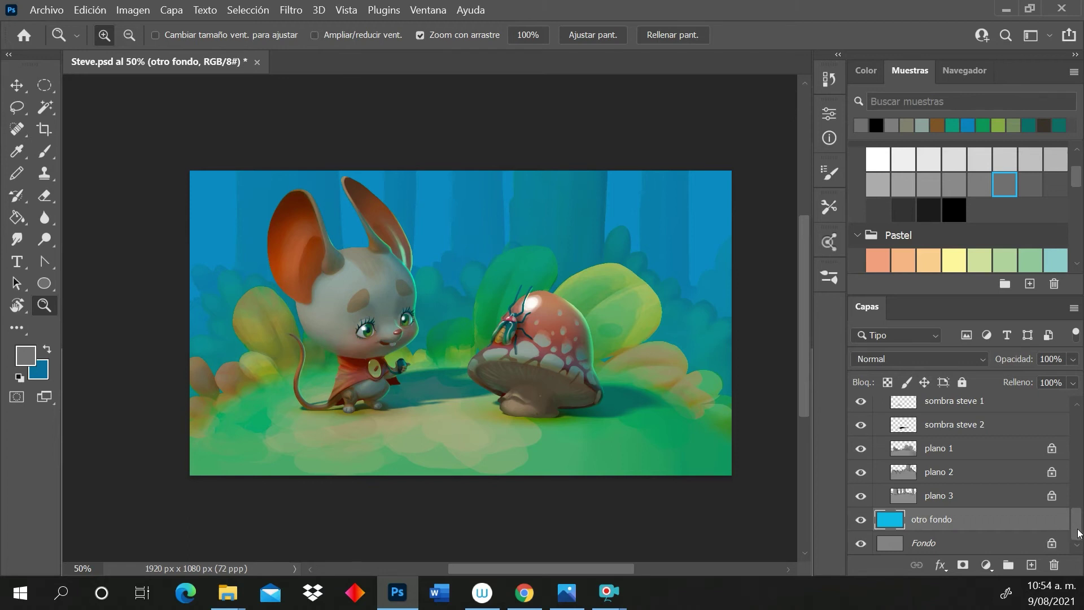
{"action": "left_click_drag", "start_coordinate": [1076, 534], "coordinate": [1076, 483]}
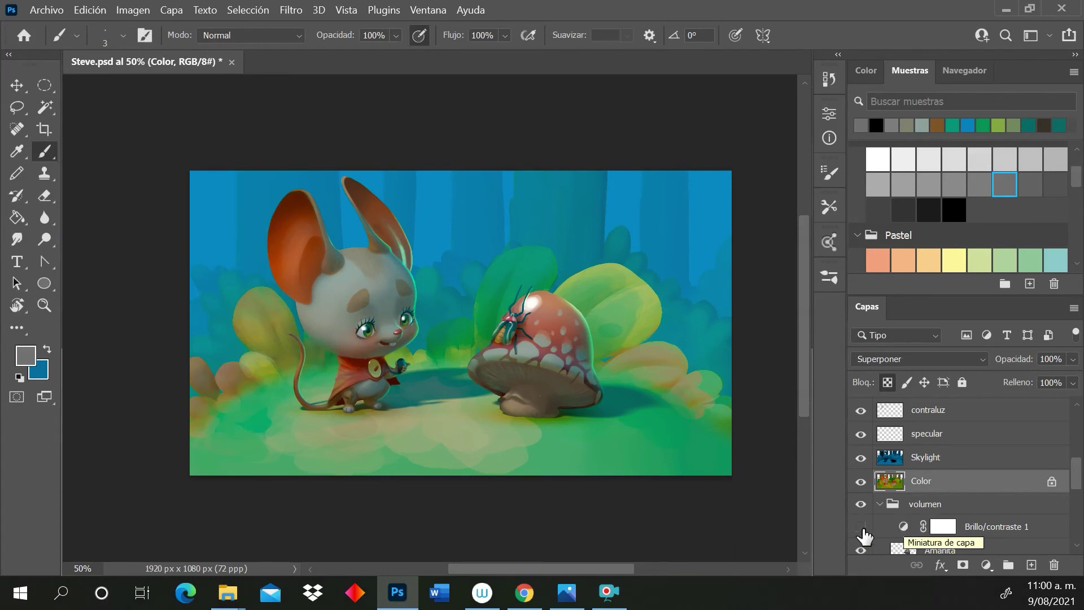
{"action": "left_click", "coordinate": [861, 528]}
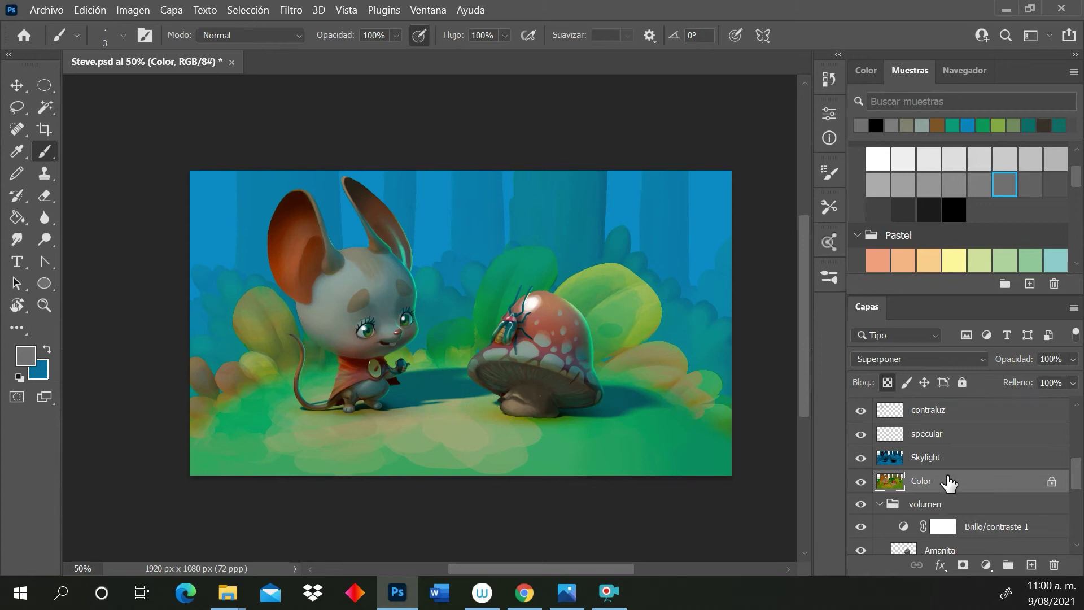
Apply Brillo/contraste to the "Color" layer with Brillo at 44 and Contraste at 21
{"action": "left_click", "coordinate": [141, 11]}
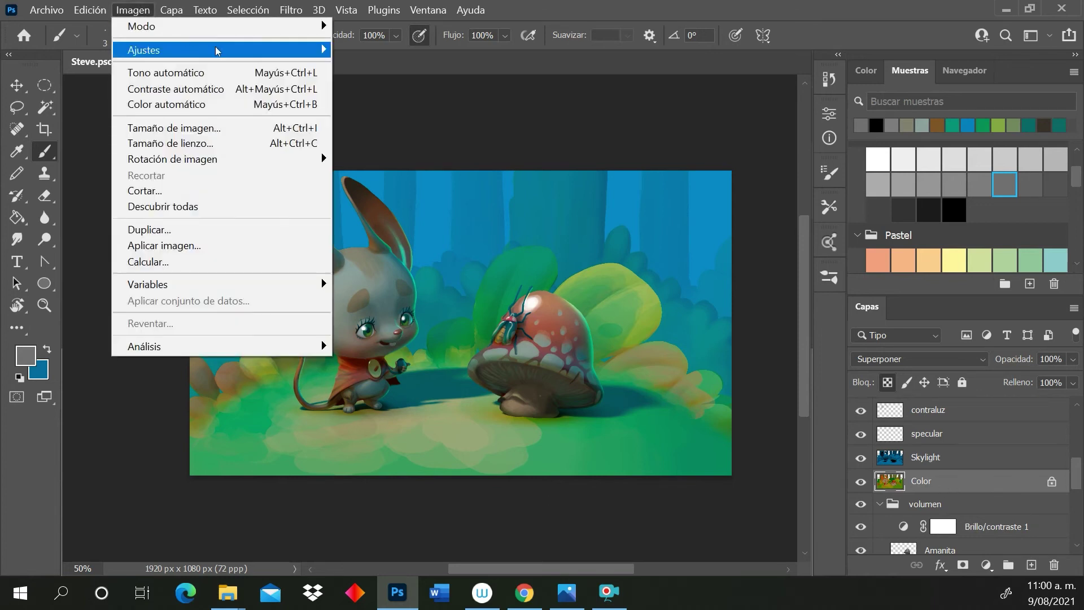
{"action": "mouse_move", "coordinate": [311, 54]}
{"action": "left_click", "coordinate": [369, 50]}
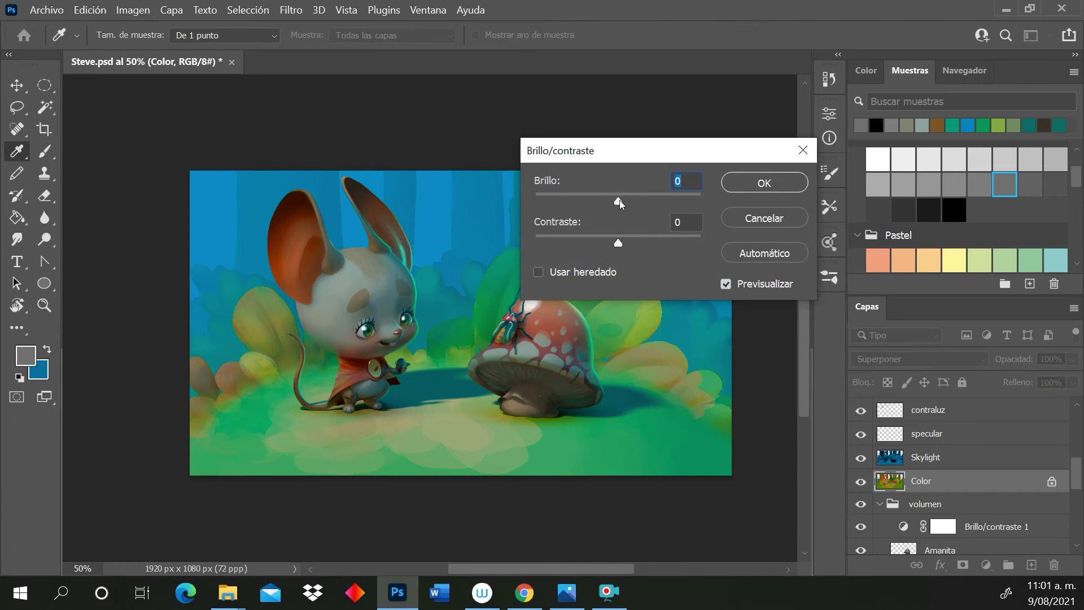
{"action": "left_click_drag", "start_coordinate": [619, 200], "coordinate": [637, 200]}
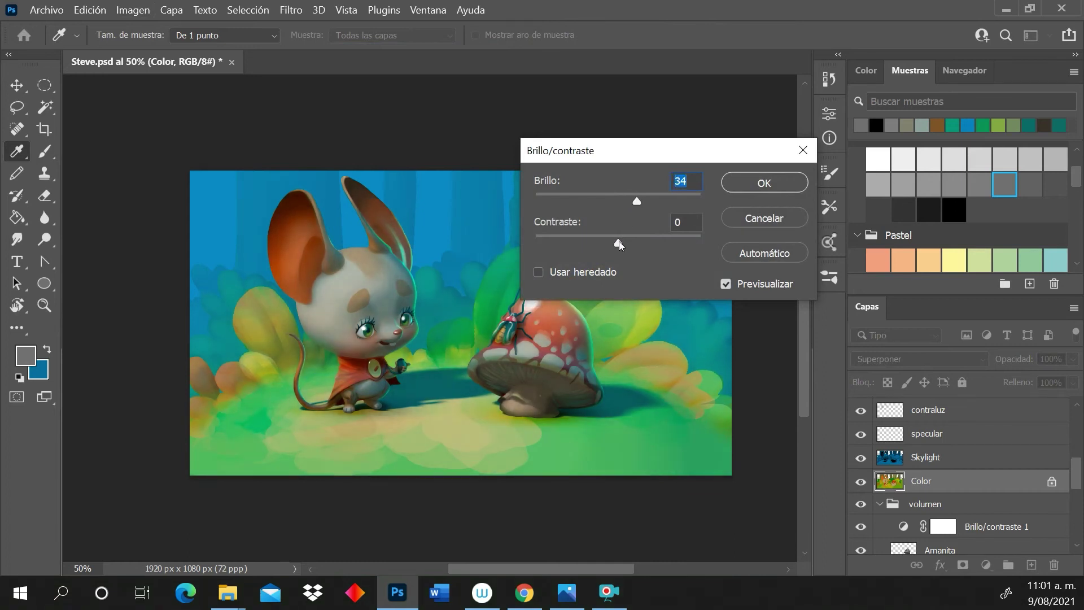
{"action": "mouse_move", "coordinate": [619, 242]}
{"action": "left_mouse_down"}
{"action": "mouse_move", "coordinate": [646, 246]}
{"action": "mouse_move", "coordinate": [637, 242]}
{"action": "left_mouse_up"}
{"action": "left_click_drag", "start_coordinate": [638, 201], "coordinate": [642, 201]}
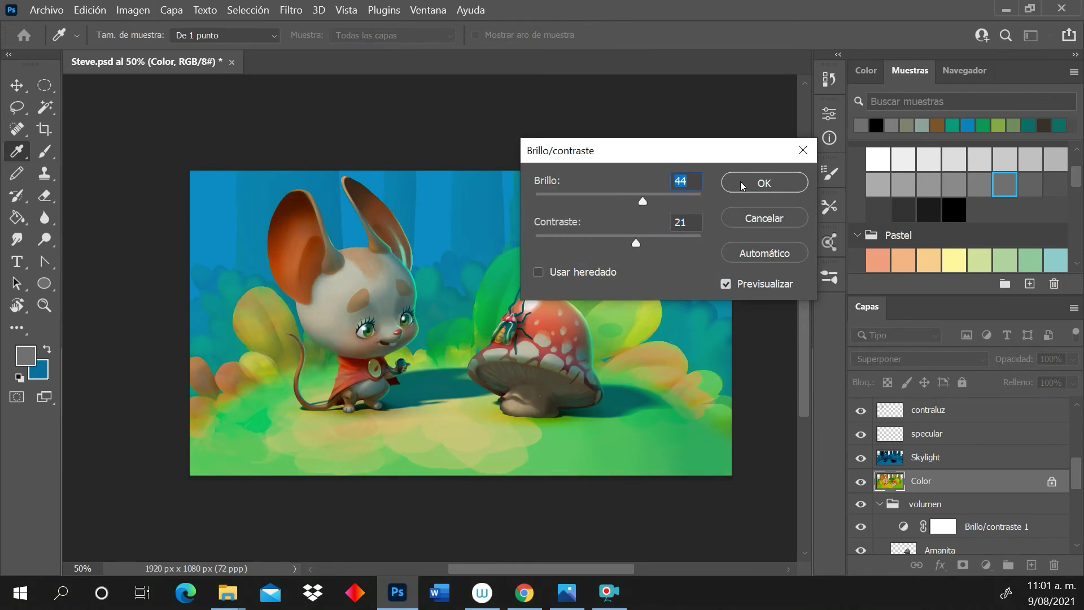
{"action": "left_click", "coordinate": [742, 182]}
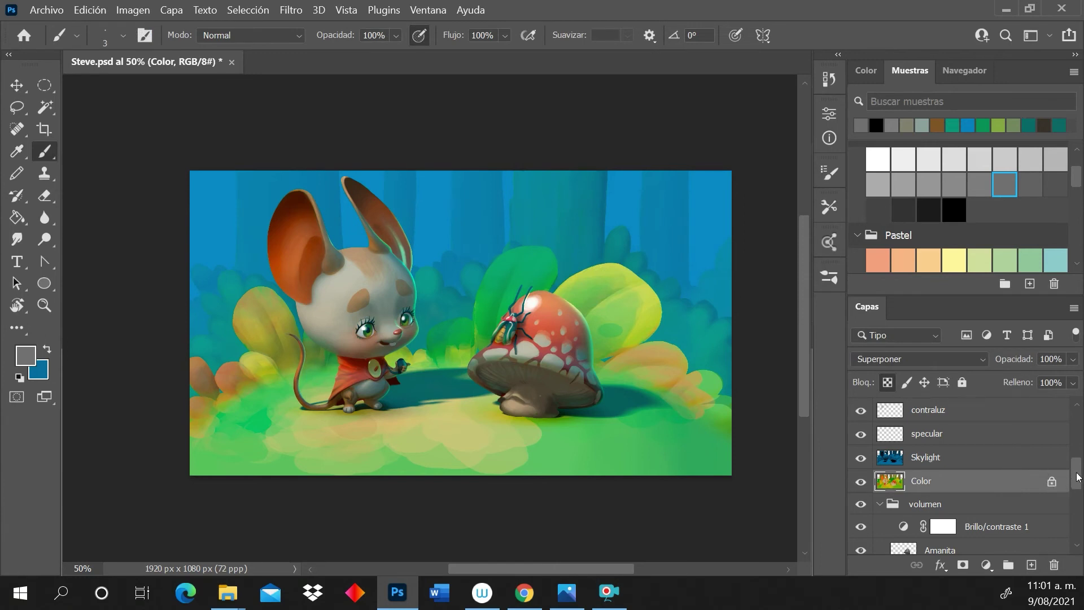
Add a new empty layer directly above "valor plano 2"
{"action": "left_click_drag", "start_coordinate": [1076, 476], "coordinate": [1078, 440]}
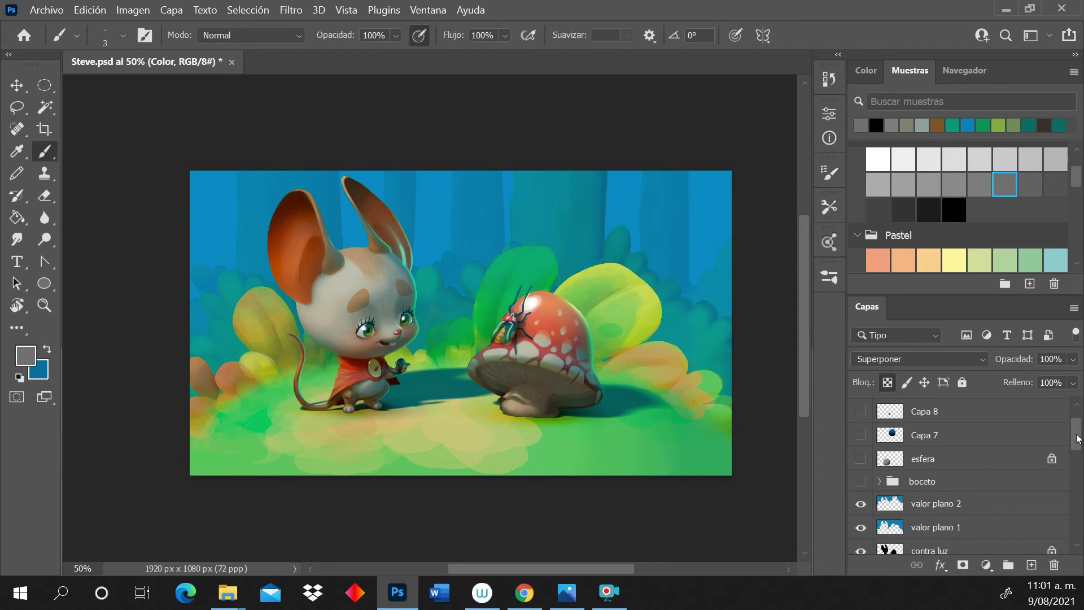
{"action": "left_click", "coordinate": [945, 507]}
{"action": "left_click", "coordinate": [946, 508]}
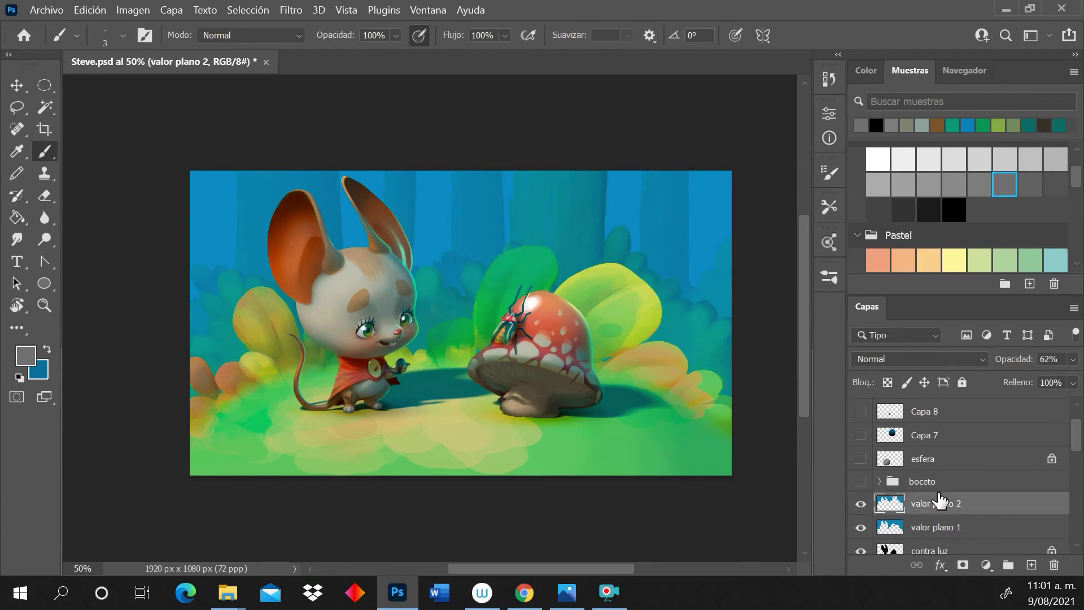
{"action": "left_click", "coordinate": [1031, 565]}
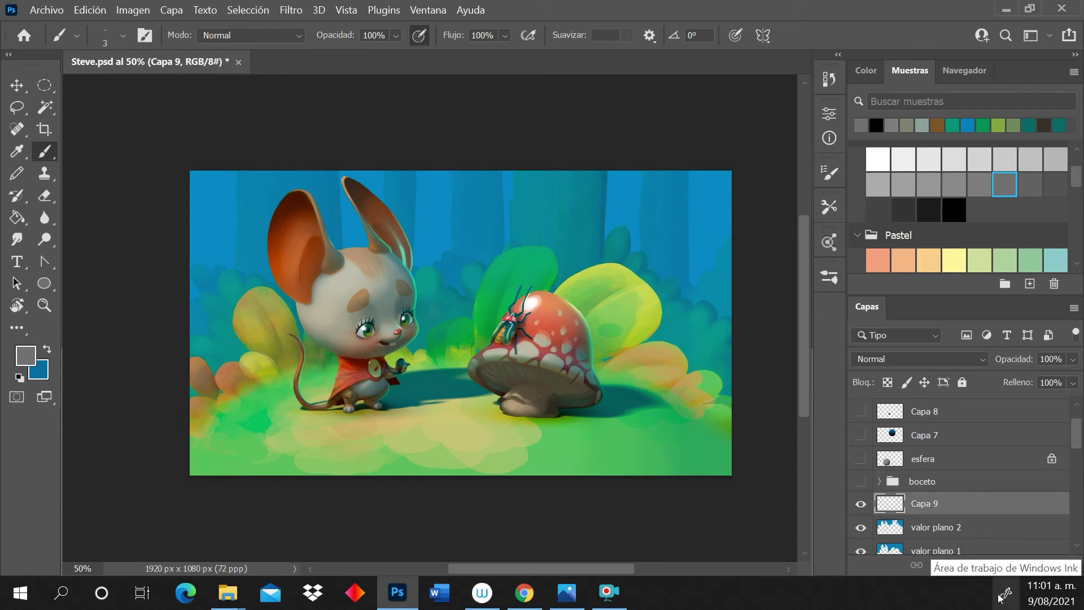
Set the Gradient tool to the "Negro, blanco" preset from Básicos, try a diagonal linear gradient on Capa 9 and undo it
{"action": "left_click", "coordinate": [17, 218]}
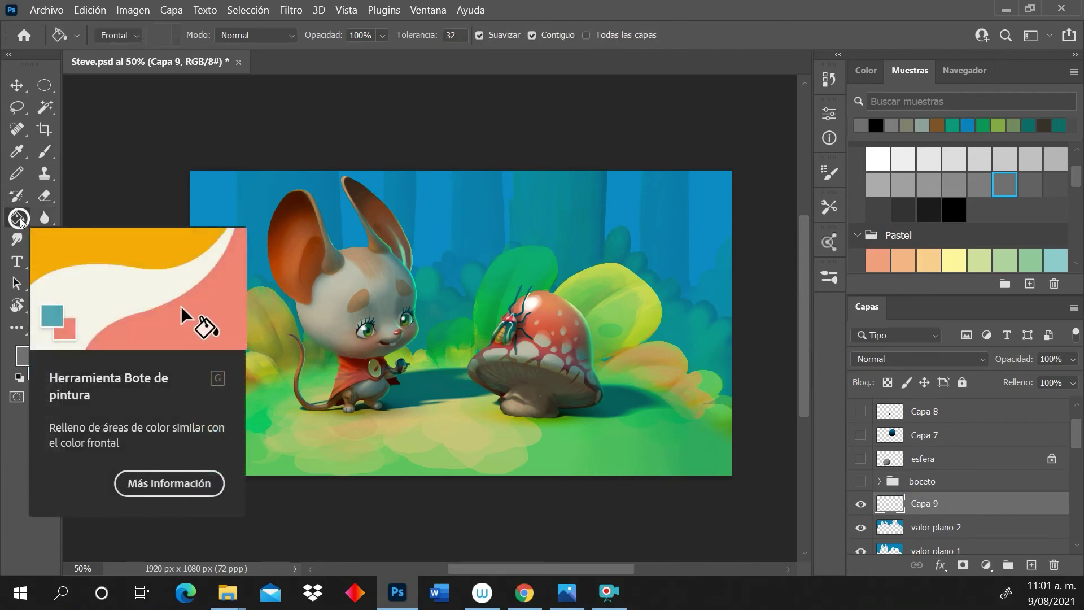
{"action": "right_click", "coordinate": [18, 219]}
{"action": "left_click", "coordinate": [60, 217]}
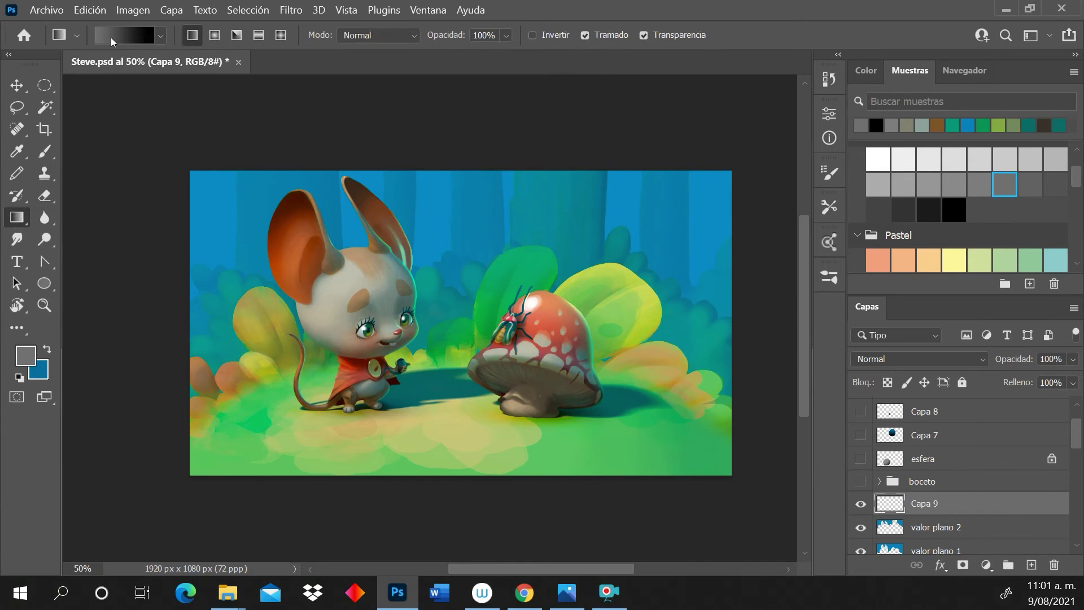
{"action": "left_click", "coordinate": [60, 37]}
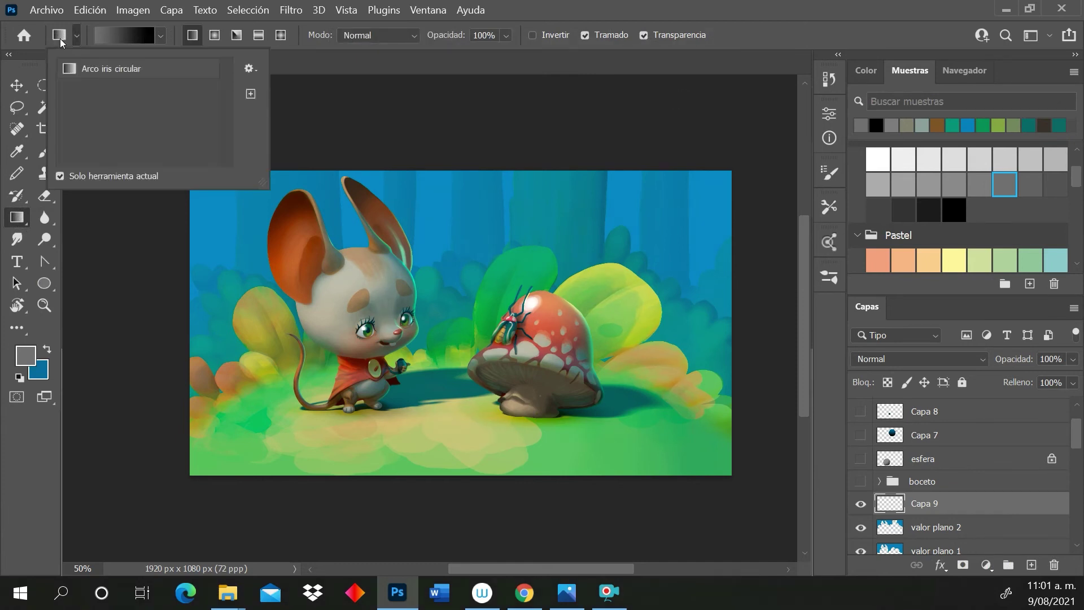
{"action": "left_click", "coordinate": [143, 35]}
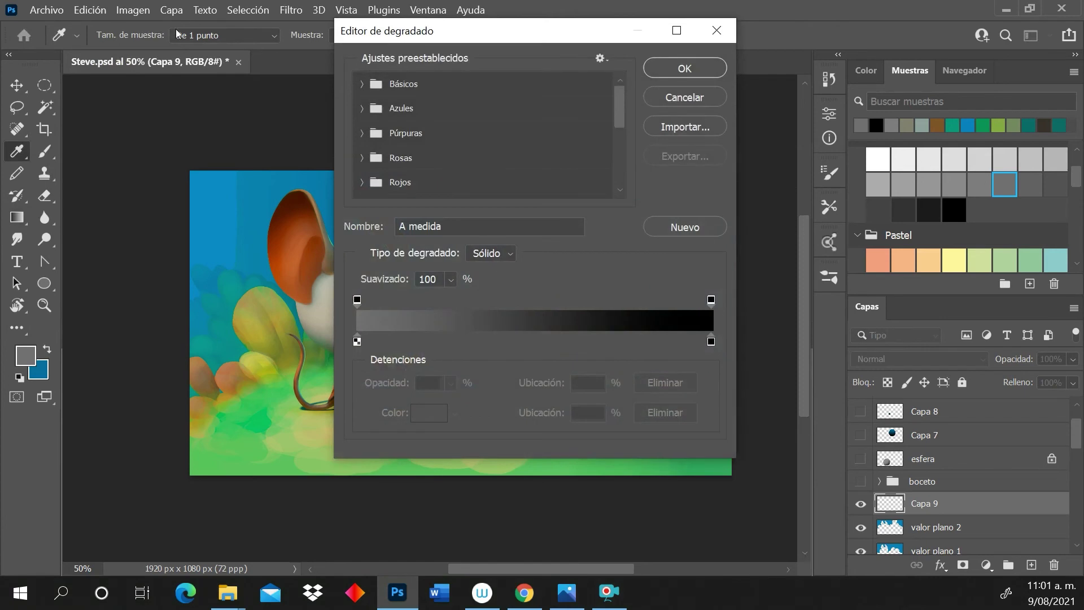
{"action": "left_click", "coordinate": [374, 85]}
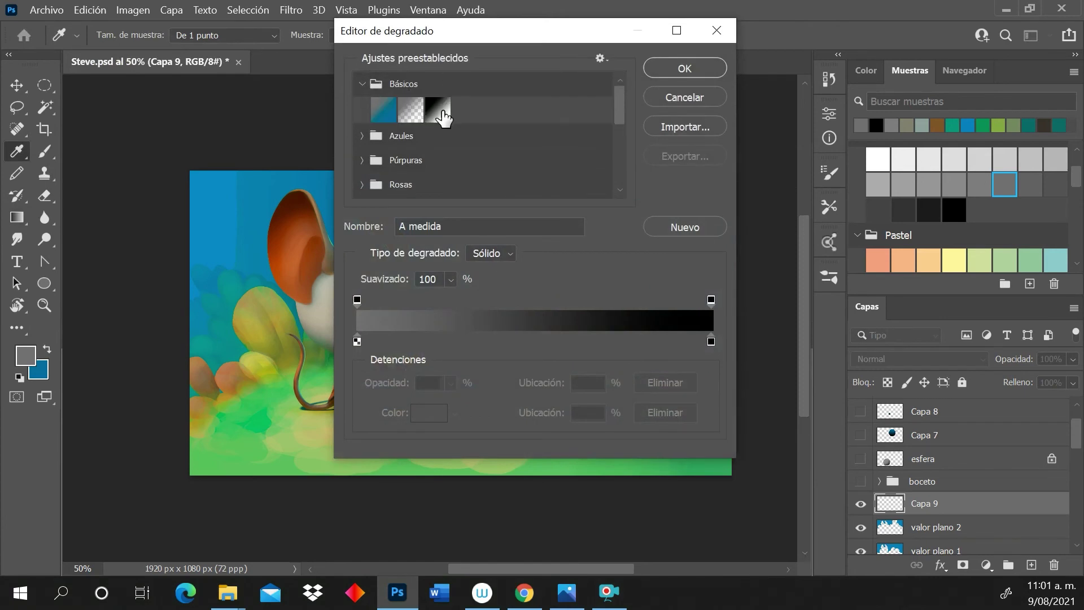
{"action": "left_click", "coordinate": [444, 115]}
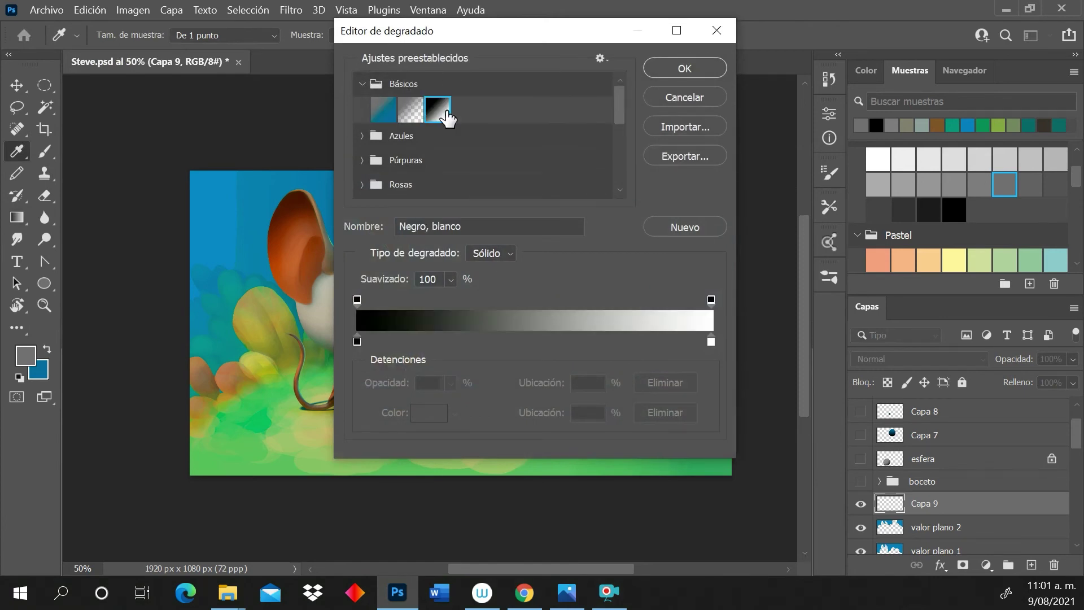
{"action": "left_click", "coordinate": [685, 69]}
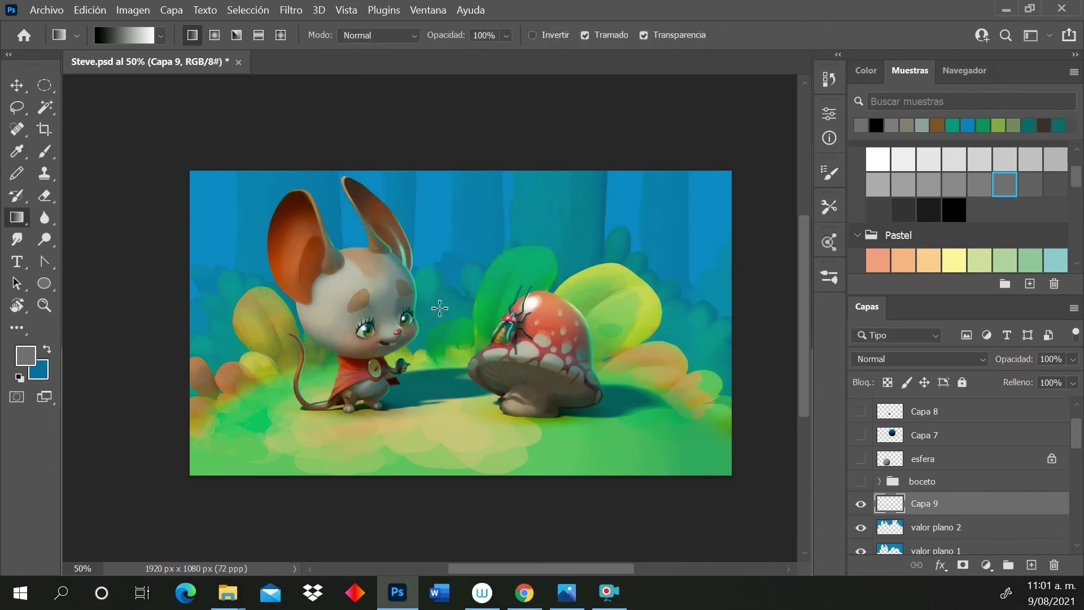
{"action": "left_click_drag", "start_coordinate": [439, 305], "coordinate": [513, 237]}
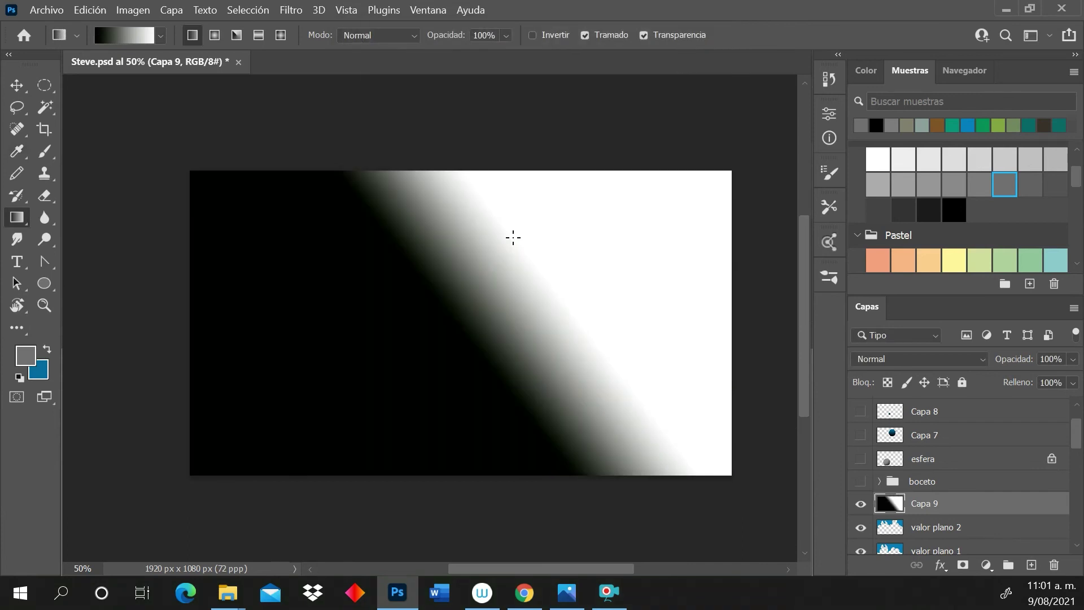
{"action": "key", "text": "ctrl+z"}
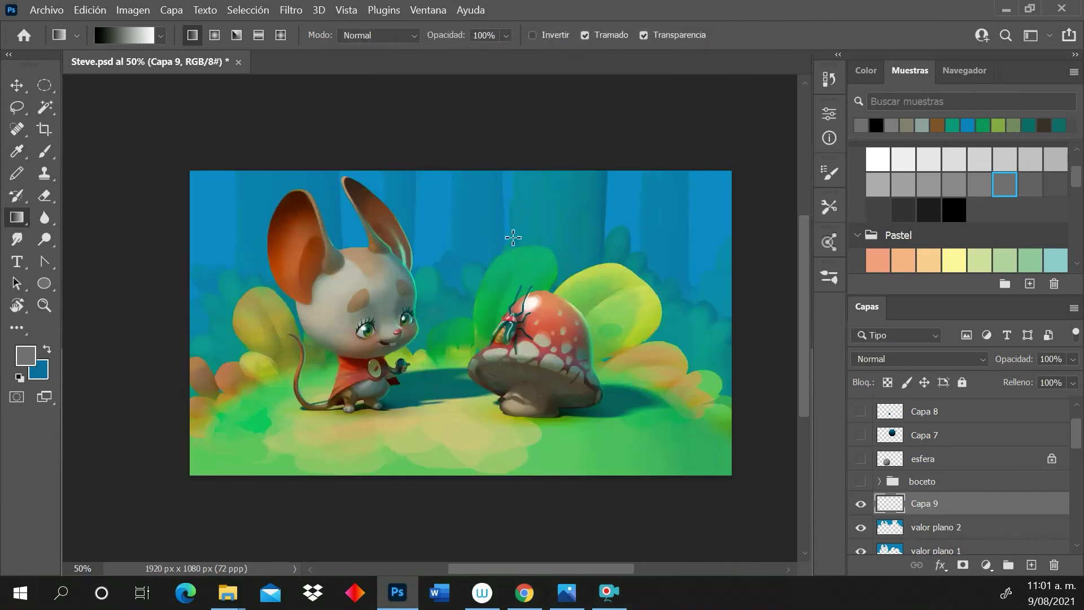
Swap the gradient's colour stops so that it runs from white at 0% to black at 100%
{"action": "left_click", "coordinate": [134, 37]}
{"action": "left_click_drag", "start_coordinate": [357, 345], "coordinate": [575, 341]}
{"action": "left_click_drag", "start_coordinate": [711, 341], "coordinate": [713, 373]}
{"action": "left_click_drag", "start_coordinate": [376, 341], "coordinate": [356, 342]}
{"action": "left_click_drag", "start_coordinate": [576, 341], "coordinate": [713, 341]}
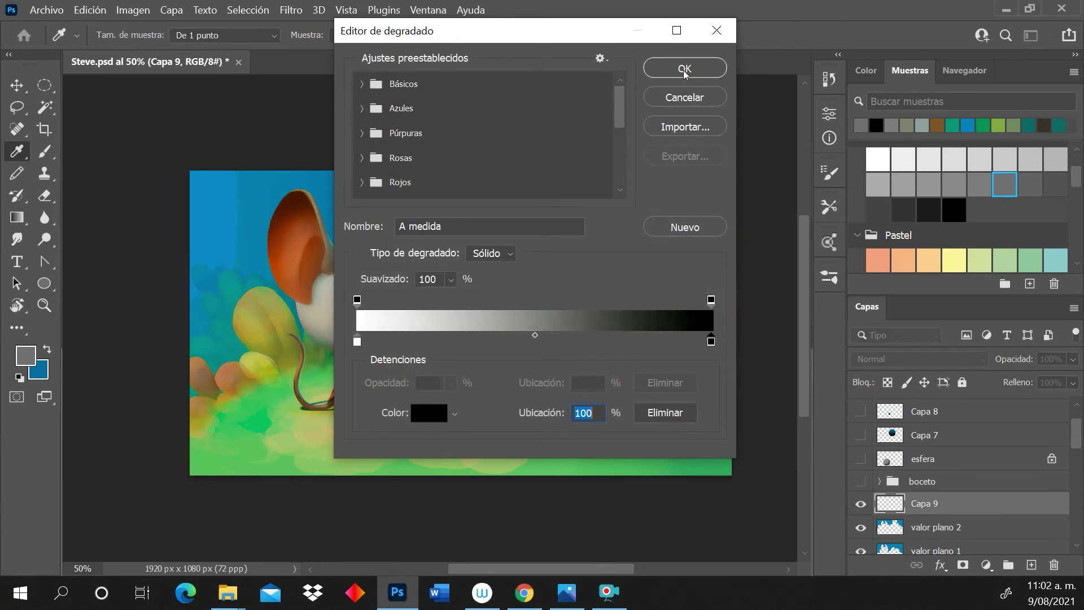
{"action": "left_click", "coordinate": [684, 69]}
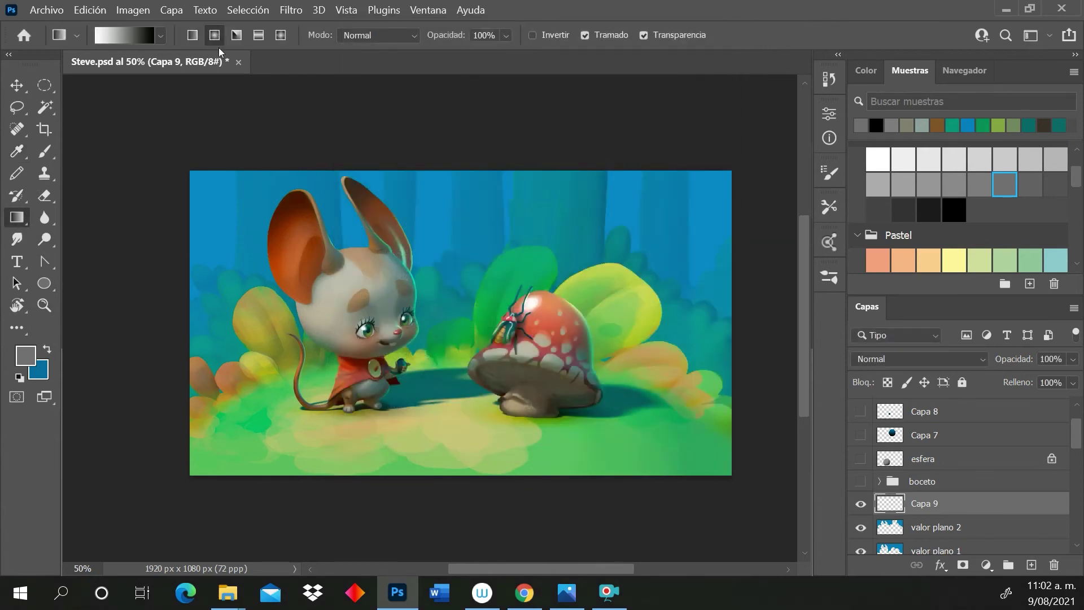
Fill Capa 9 with a radial white-to-black gradient centred between the mouse and the mushroom, using the Multiplicar blend mode
{"action": "left_click_drag", "start_coordinate": [448, 350], "coordinate": [733, 164]}
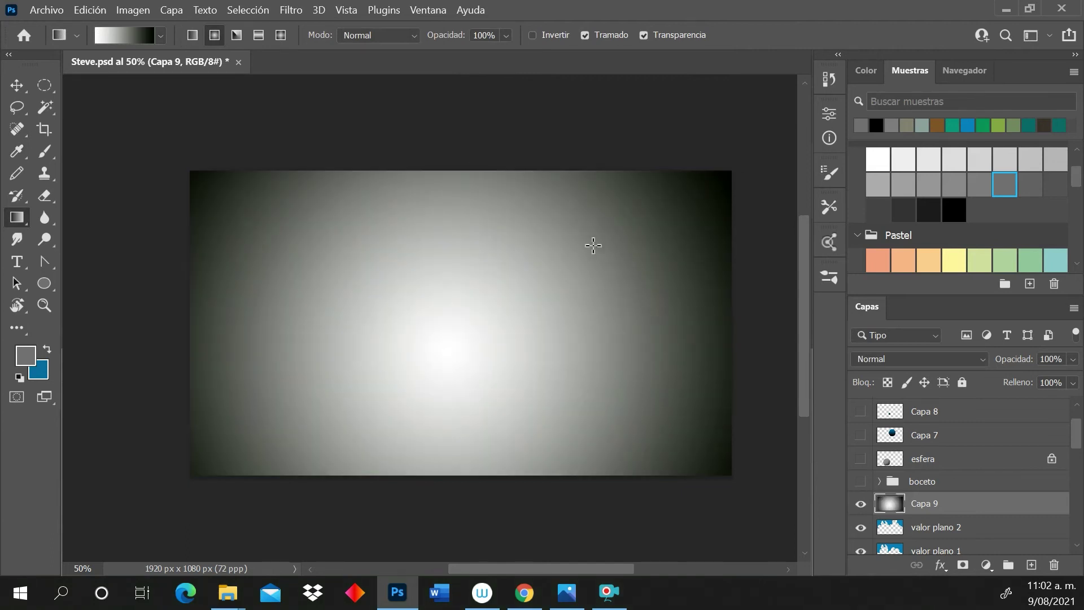
{"action": "left_click_drag", "start_coordinate": [442, 344], "coordinate": [765, 143]}
{"action": "left_click", "coordinate": [949, 359]}
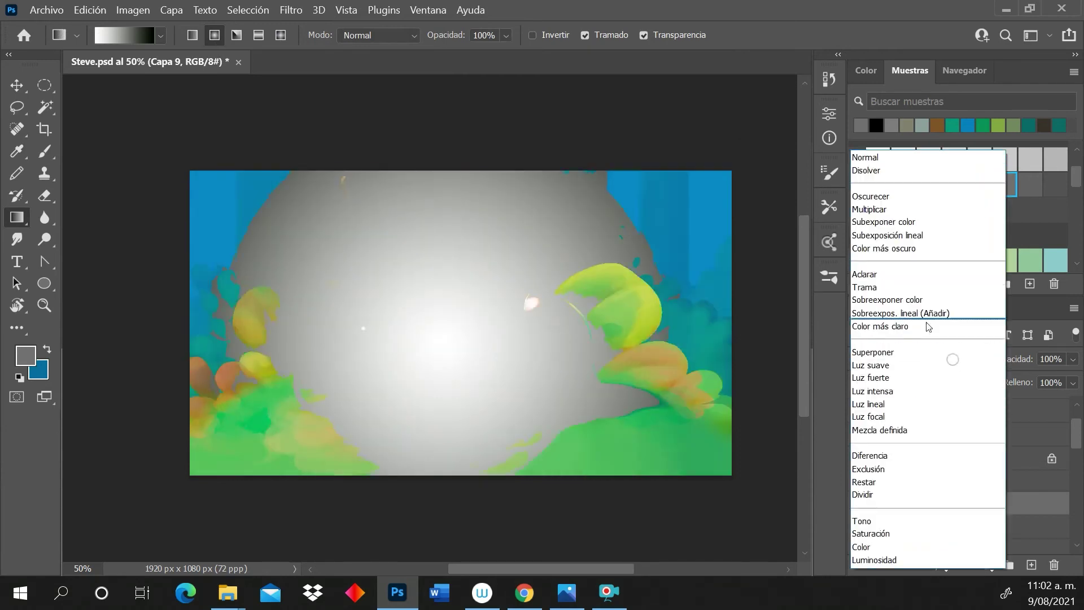
{"action": "left_click", "coordinate": [895, 212]}
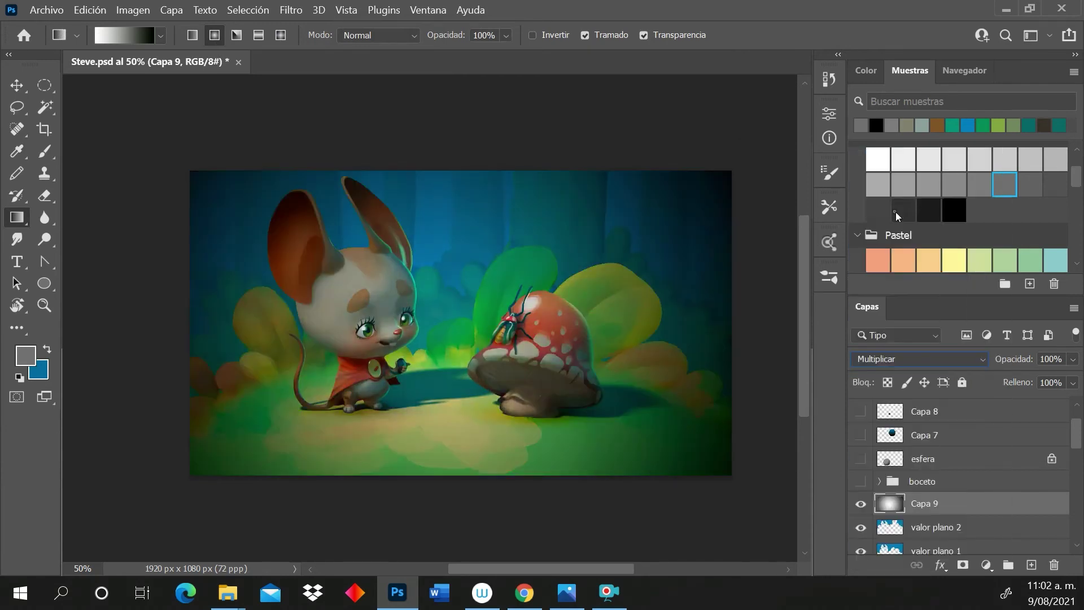
{"action": "left_click_drag", "start_coordinate": [452, 379], "coordinate": [776, 133]}
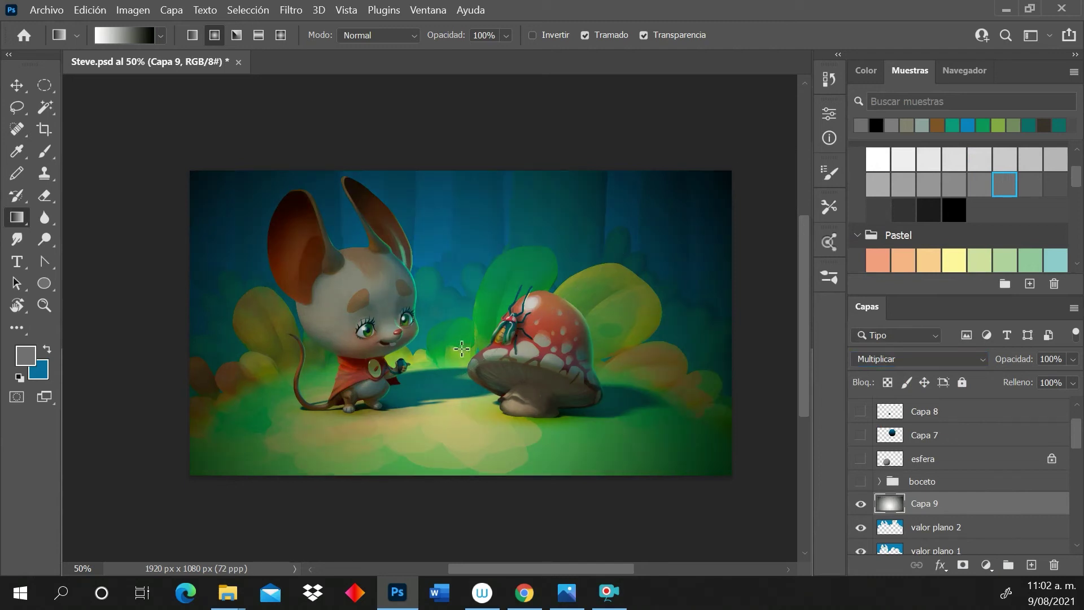
{"action": "left_click_drag", "start_coordinate": [459, 373], "coordinate": [762, 133]}
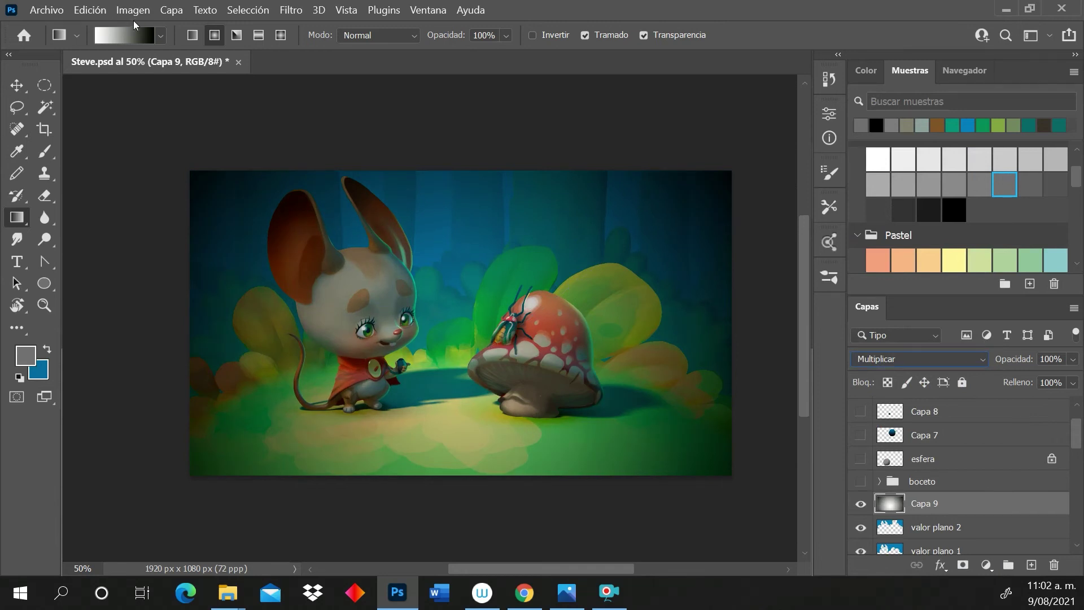
Lighten the Capa 9 vignette using Brillo/contraste with Brillo about 118 and Contraste 30, and lower the layer's opacity to 76%
{"action": "left_click", "coordinate": [134, 10]}
{"action": "mouse_move", "coordinate": [188, 54]}
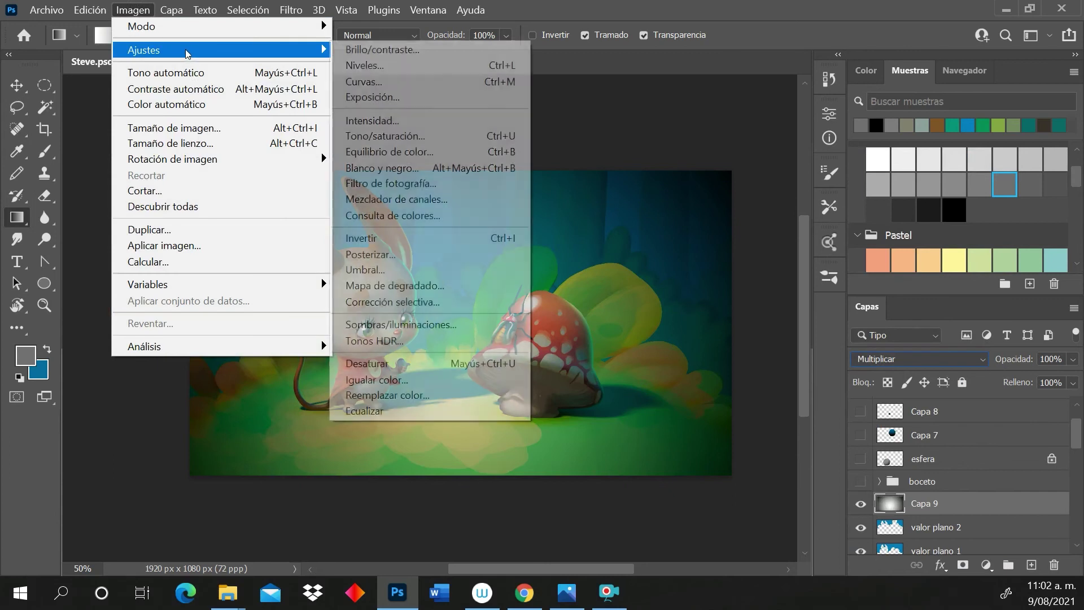
{"action": "left_click", "coordinate": [366, 51]}
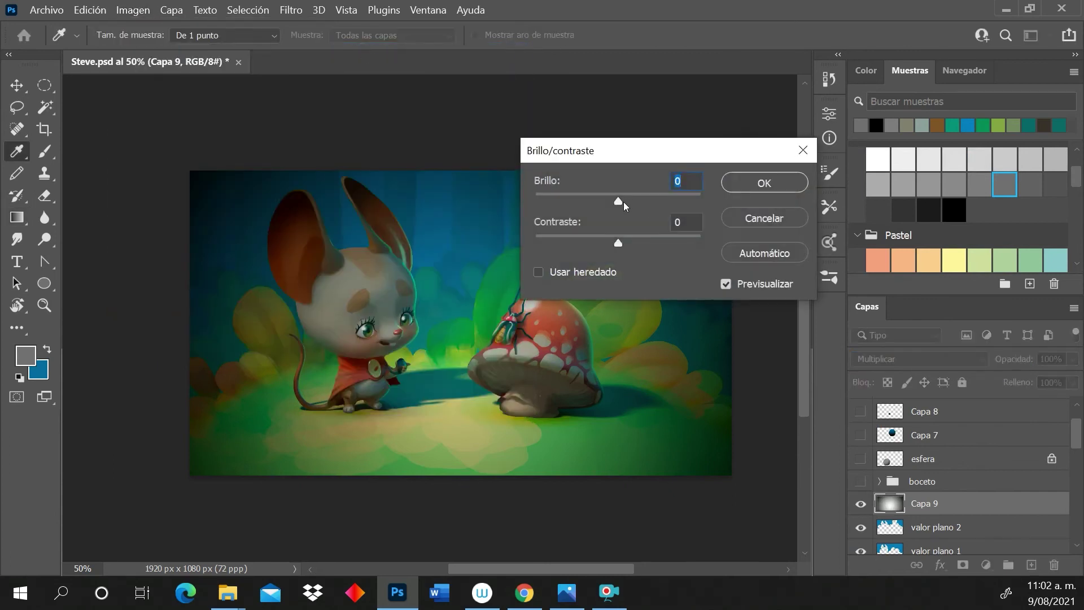
{"action": "left_click_drag", "start_coordinate": [623, 202], "coordinate": [682, 199]}
{"action": "left_click_drag", "start_coordinate": [622, 244], "coordinate": [642, 241]}
{"action": "left_click_drag", "start_coordinate": [686, 198], "coordinate": [692, 200]}
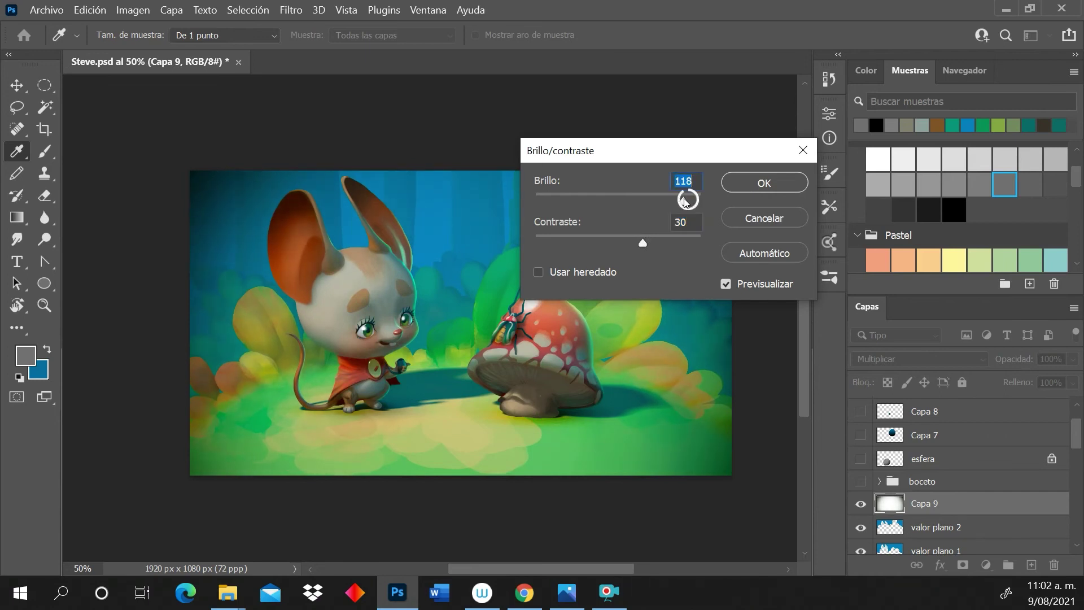
{"action": "left_click", "coordinate": [759, 181]}
{"action": "key", "text": "g"}
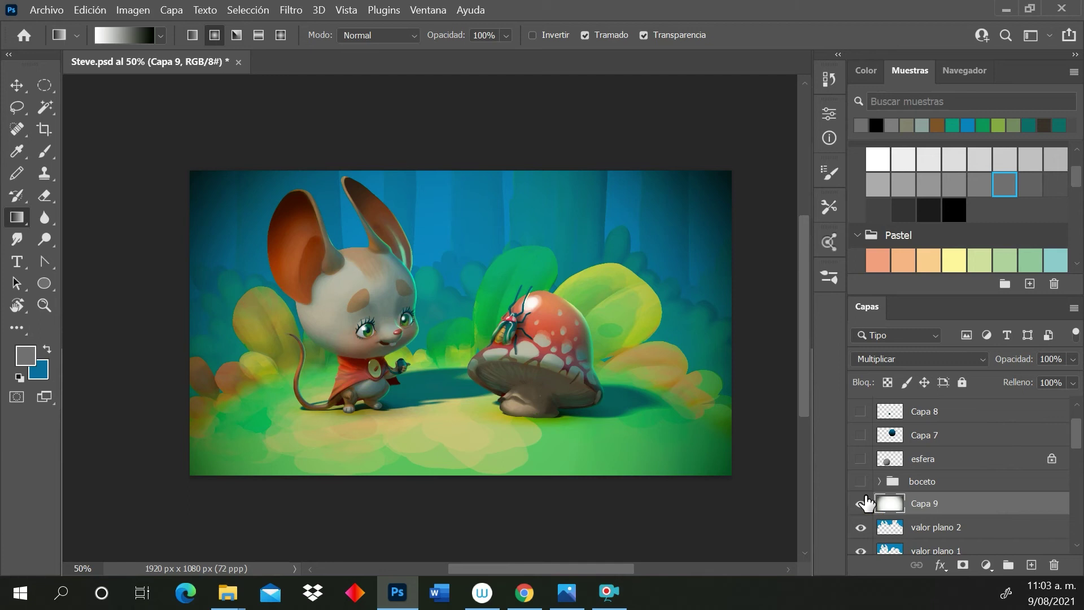
{"action": "left_click", "coordinate": [1073, 359]}
{"action": "left_click_drag", "start_coordinate": [1073, 378], "coordinate": [1056, 382]}
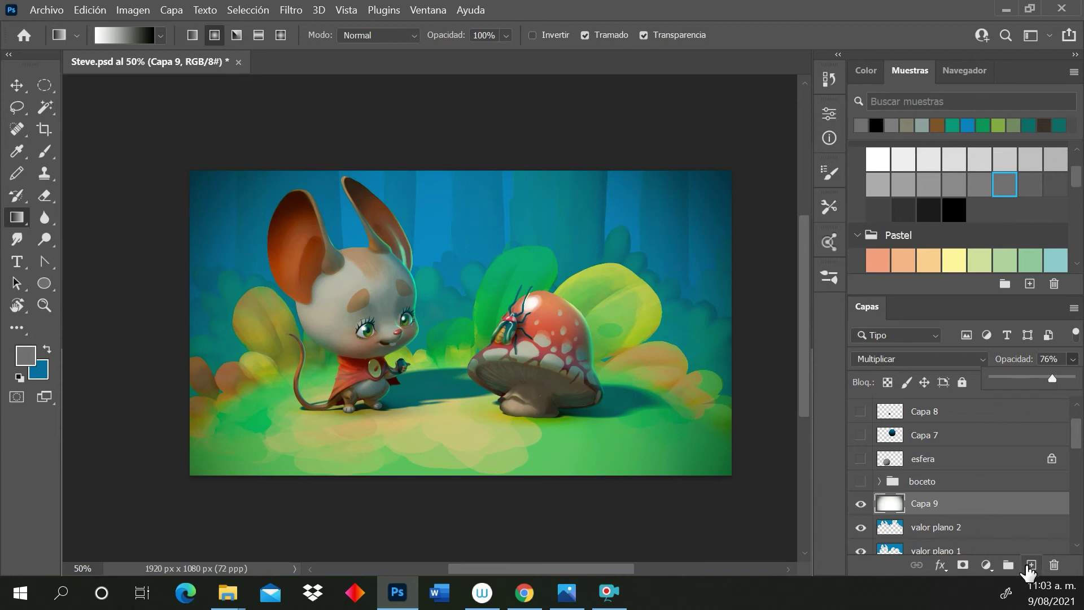
Add a new empty layer between Capa 9 and "valor plano 2"
{"action": "left_click", "coordinate": [987, 534]}
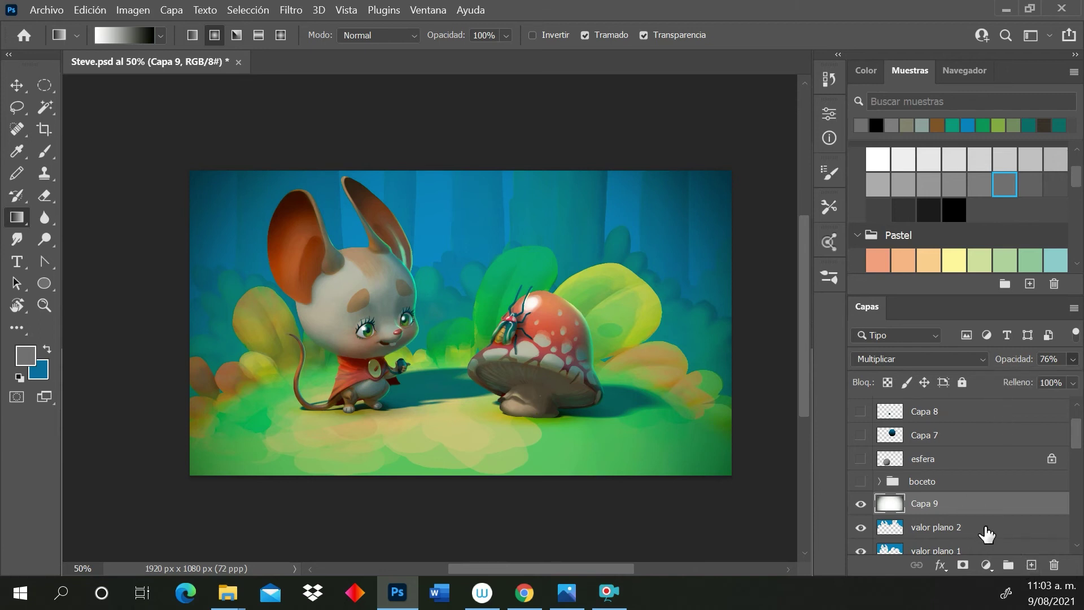
{"action": "left_click", "coordinate": [987, 535]}
{"action": "left_click", "coordinate": [1032, 565]}
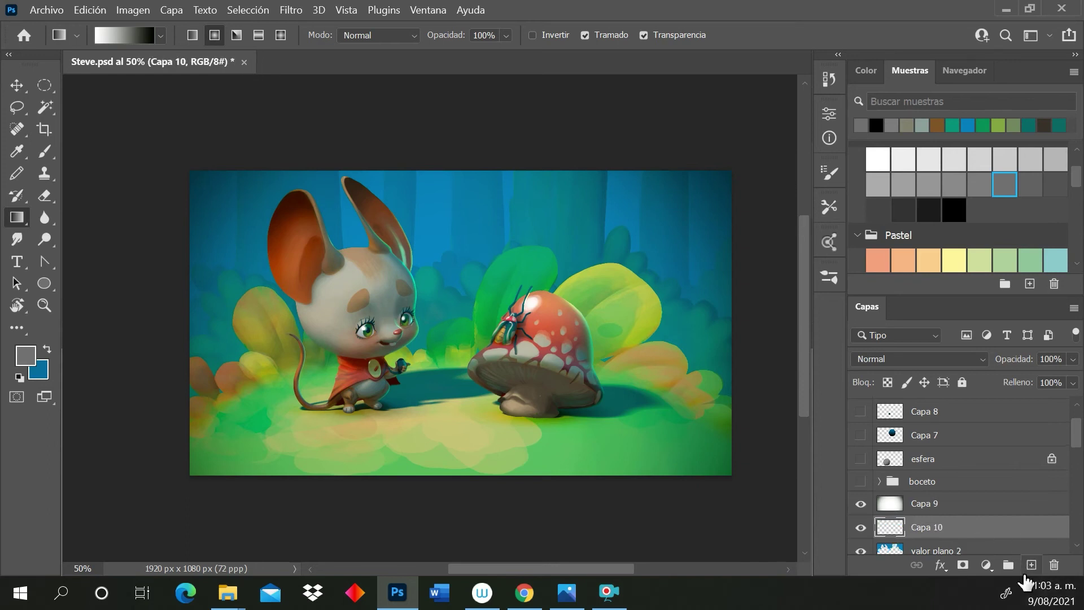
Paint scattered orange patches along the upper edge and left side of Capa 10 with a 37 px hard round brush and the Pureza orange swatch
{"action": "left_click", "coordinate": [45, 151]}
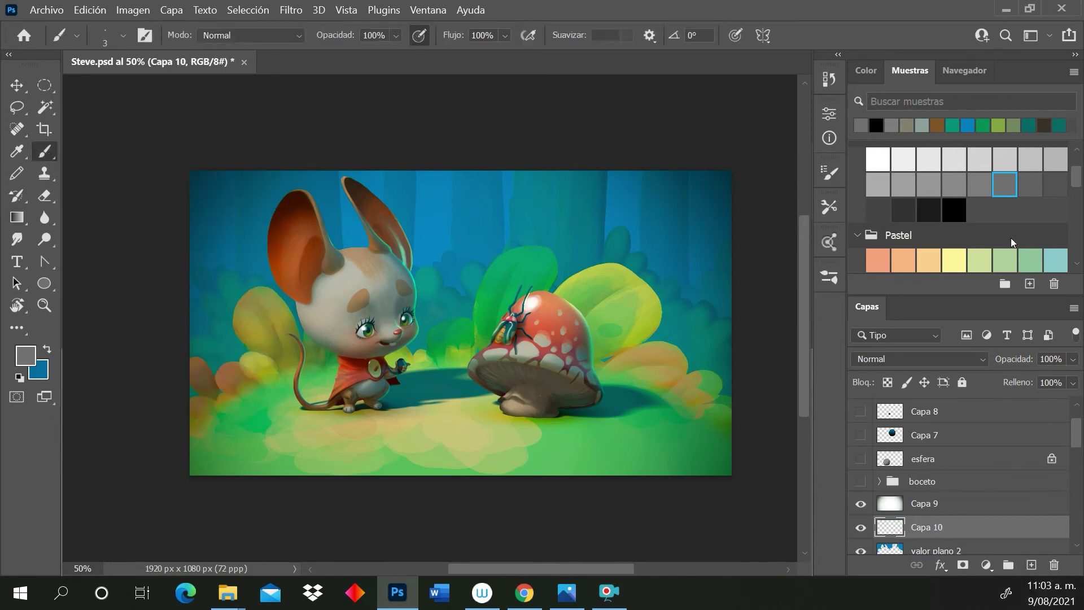
{"action": "left_click_drag", "start_coordinate": [1076, 180], "coordinate": [1076, 215]}
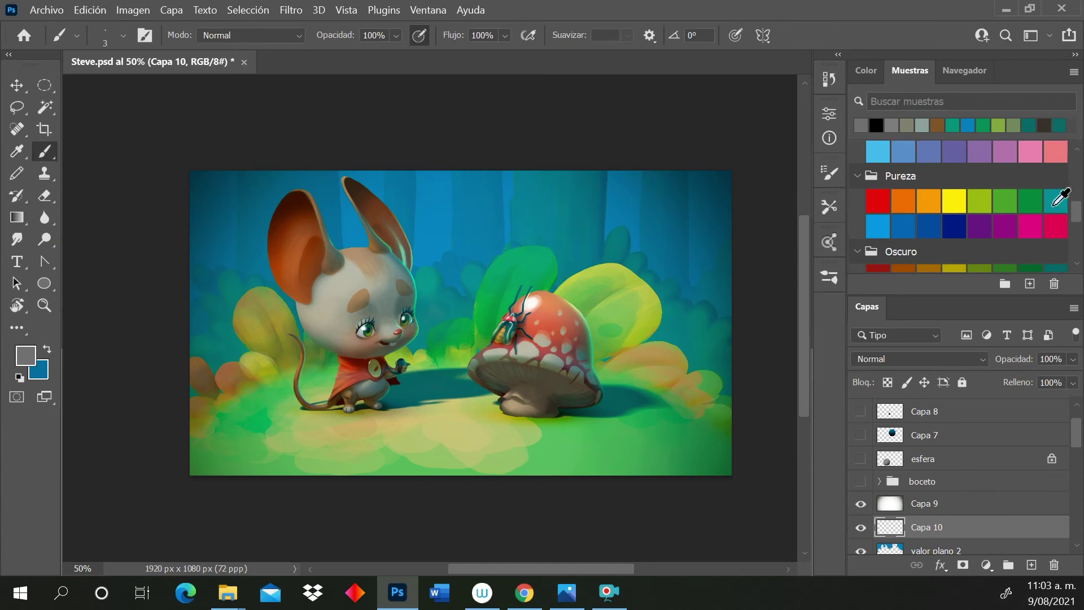
{"action": "left_click", "coordinate": [929, 201]}
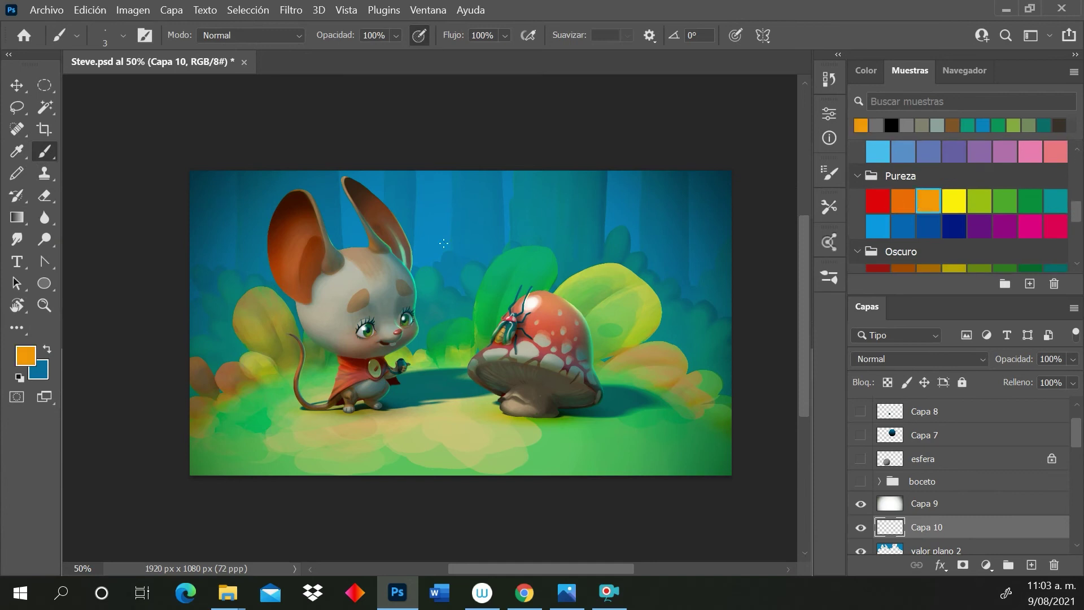
{"action": "right_click", "coordinate": [461, 247]}
{"action": "left_click_drag", "start_coordinate": [544, 290], "coordinate": [563, 290]}
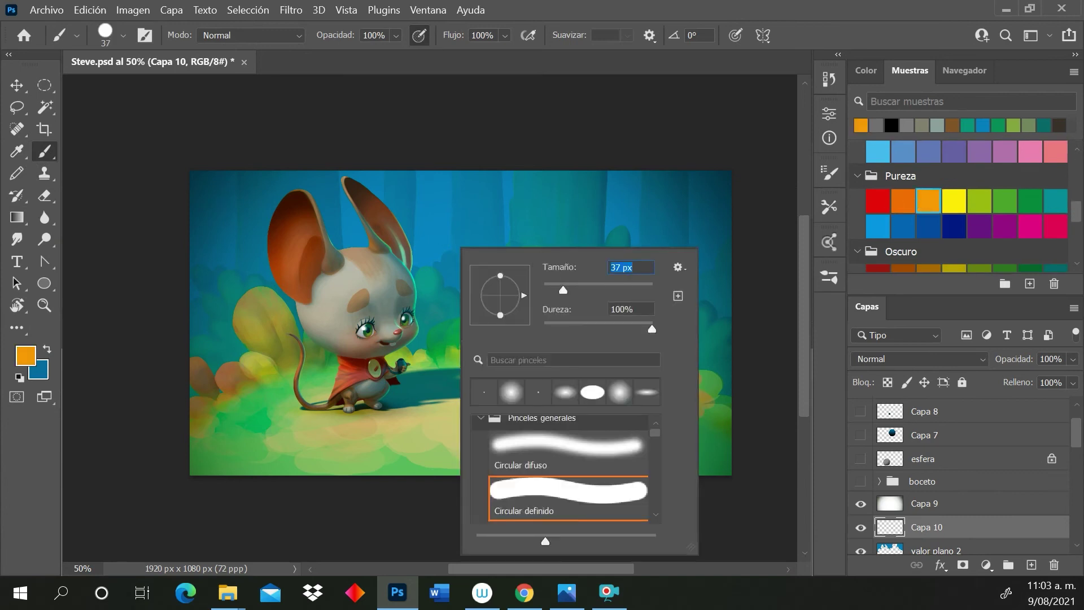
{"action": "key", "text": "Return"}
{"action": "mouse_move", "coordinate": [395, 184]}
{"action": "left_mouse_down"}
{"action": "mouse_move", "coordinate": [382, 178]}
{"action": "mouse_move", "coordinate": [418, 197]}
{"action": "left_mouse_up"}
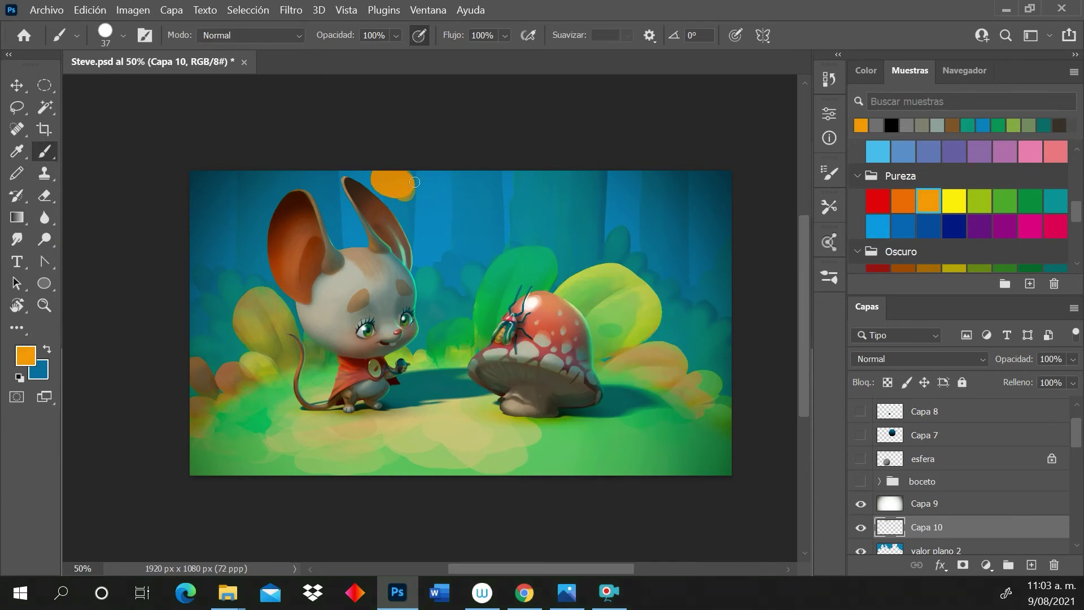
{"action": "mouse_move", "coordinate": [415, 195]}
{"action": "left_mouse_down"}
{"action": "mouse_move", "coordinate": [395, 181]}
{"action": "mouse_move", "coordinate": [412, 199]}
{"action": "mouse_move", "coordinate": [421, 184]}
{"action": "mouse_move", "coordinate": [428, 217]}
{"action": "mouse_move", "coordinate": [481, 215]}
{"action": "mouse_move", "coordinate": [453, 166]}
{"action": "mouse_move", "coordinate": [477, 183]}
{"action": "left_mouse_up"}
{"action": "left_click", "coordinate": [519, 192]}
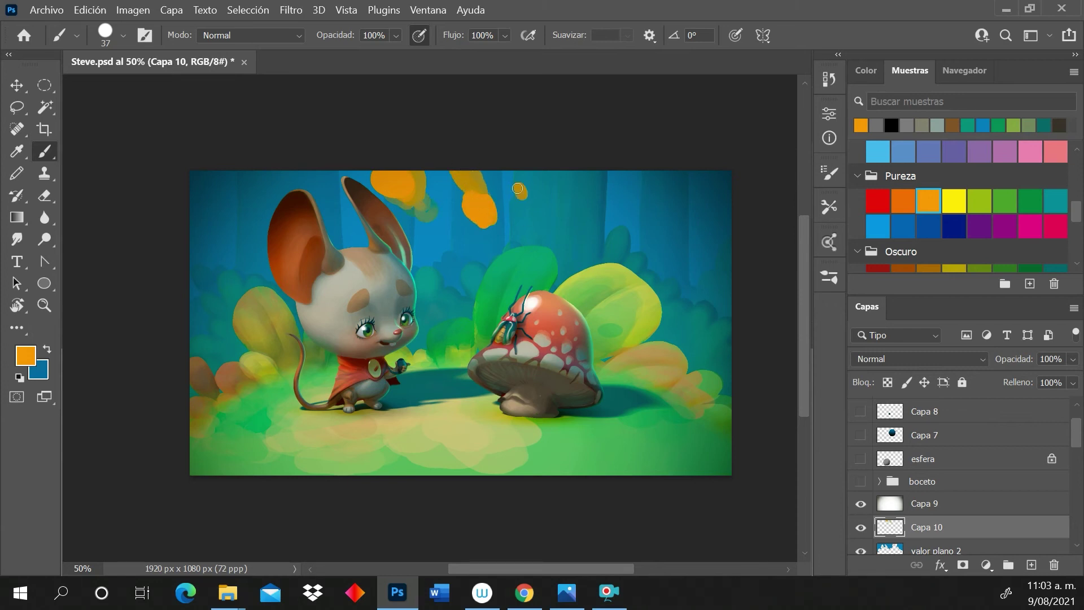
{"action": "mouse_move", "coordinate": [211, 231]}
{"action": "left_mouse_down"}
{"action": "mouse_move", "coordinate": [204, 247]}
{"action": "mouse_move", "coordinate": [199, 232]}
{"action": "mouse_move", "coordinate": [219, 248]}
{"action": "mouse_move", "coordinate": [217, 226]}
{"action": "mouse_move", "coordinate": [229, 268]}
{"action": "left_mouse_up"}
{"action": "left_click_drag", "start_coordinate": [256, 302], "coordinate": [253, 275]}
{"action": "mouse_move", "coordinate": [223, 177]}
{"action": "left_mouse_down"}
{"action": "mouse_move", "coordinate": [236, 193]}
{"action": "mouse_move", "coordinate": [212, 166]}
{"action": "left_mouse_up"}
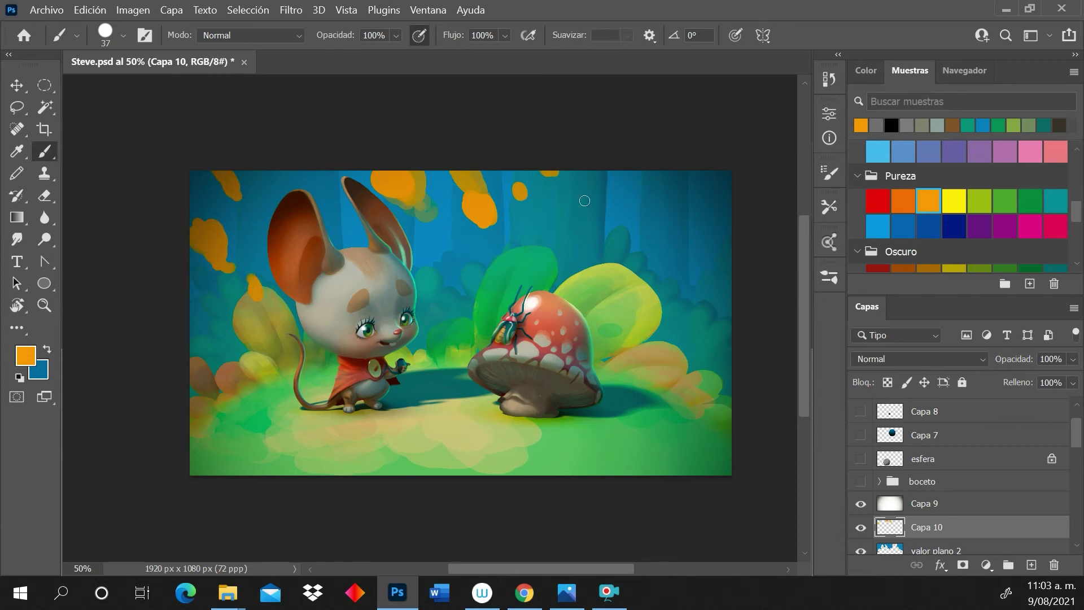
{"action": "left_click_drag", "start_coordinate": [585, 198], "coordinate": [568, 167]}
Paint light yellow centres inside the orange patches on Capa 10 using the Pastel yellow swatch
{"action": "left_click_drag", "start_coordinate": [1077, 214], "coordinate": [1077, 188]}
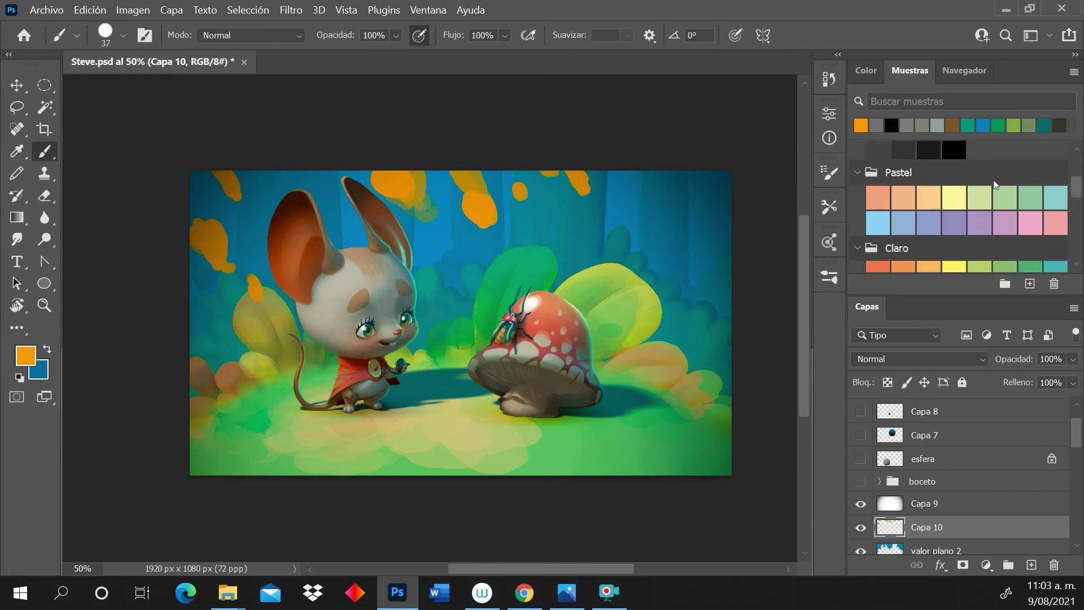
{"action": "left_click", "coordinate": [954, 197]}
{"action": "left_click_drag", "start_coordinate": [392, 177], "coordinate": [398, 180]}
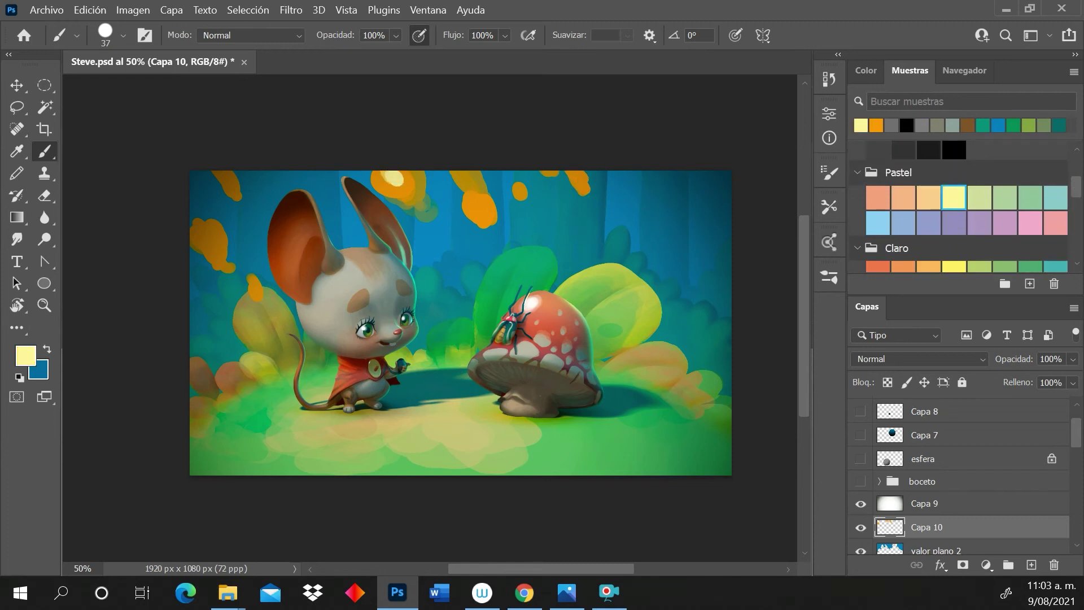
{"action": "left_click_drag", "start_coordinate": [481, 206], "coordinate": [471, 184]}
{"action": "left_click", "coordinate": [518, 190]}
{"action": "left_click", "coordinate": [574, 169]}
{"action": "left_click_drag", "start_coordinate": [201, 237], "coordinate": [209, 234]}
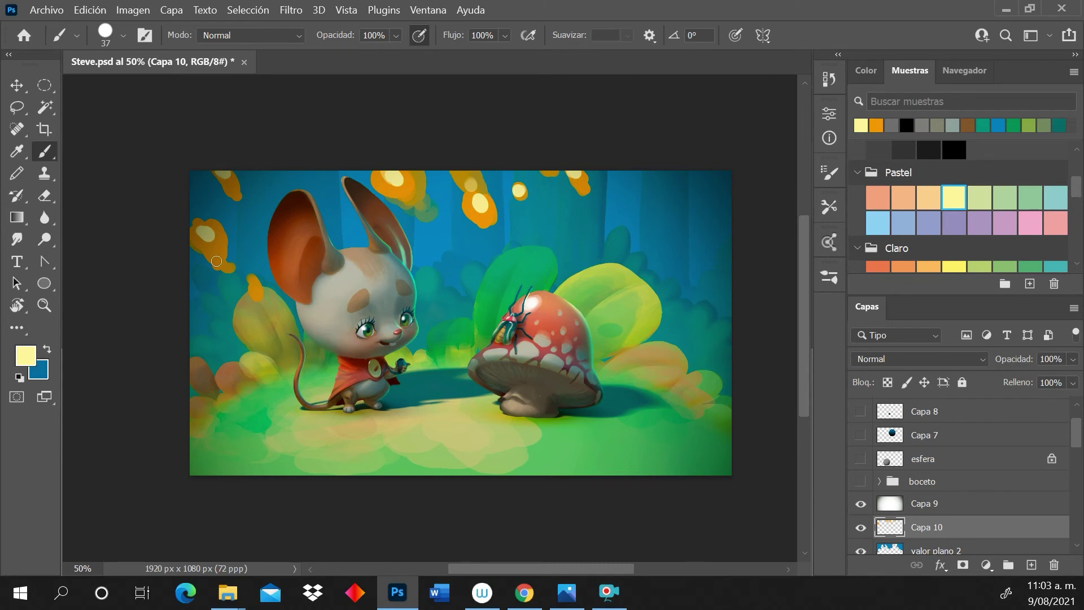
Apply Desenfoque de movimiento to Capa 10 with an angle of -45° and a distance of 1206 pixels
{"action": "left_click", "coordinate": [291, 10]}
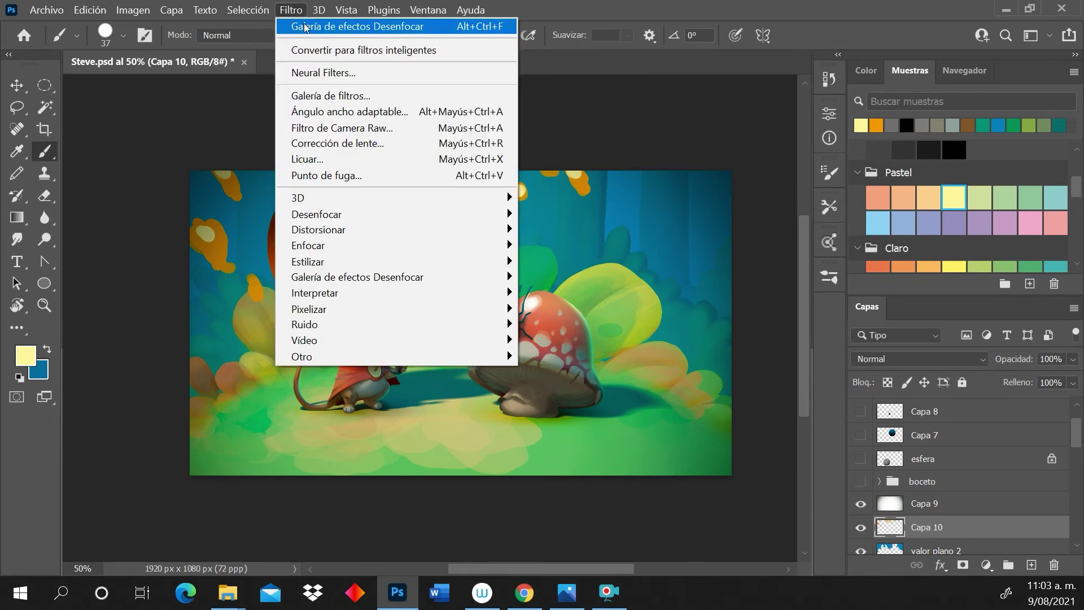
{"action": "mouse_move", "coordinate": [433, 207]}
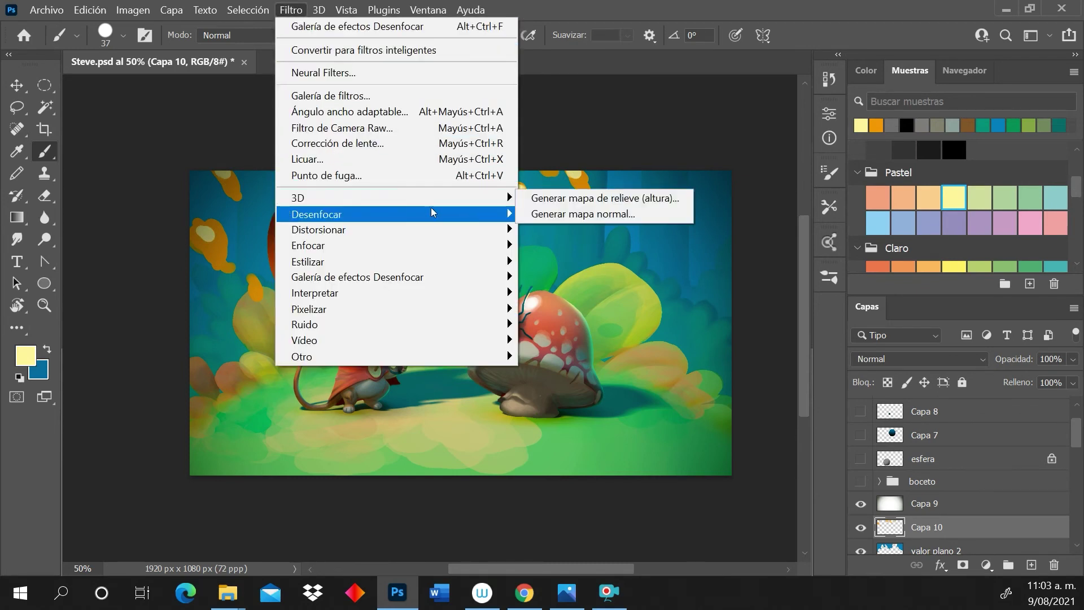
{"action": "mouse_move", "coordinate": [473, 213]}
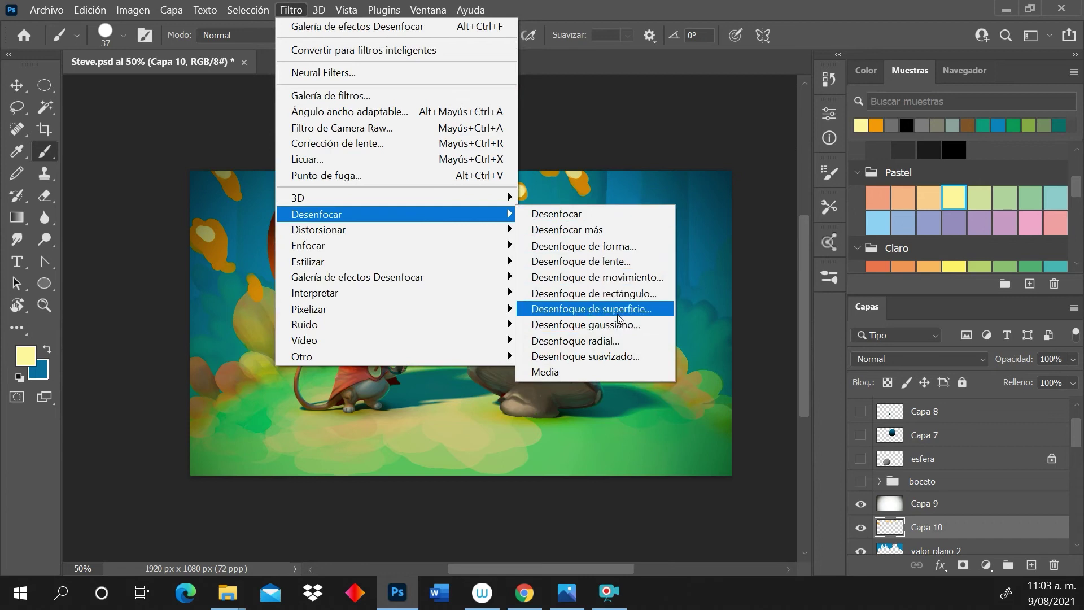
{"action": "left_click", "coordinate": [652, 277]}
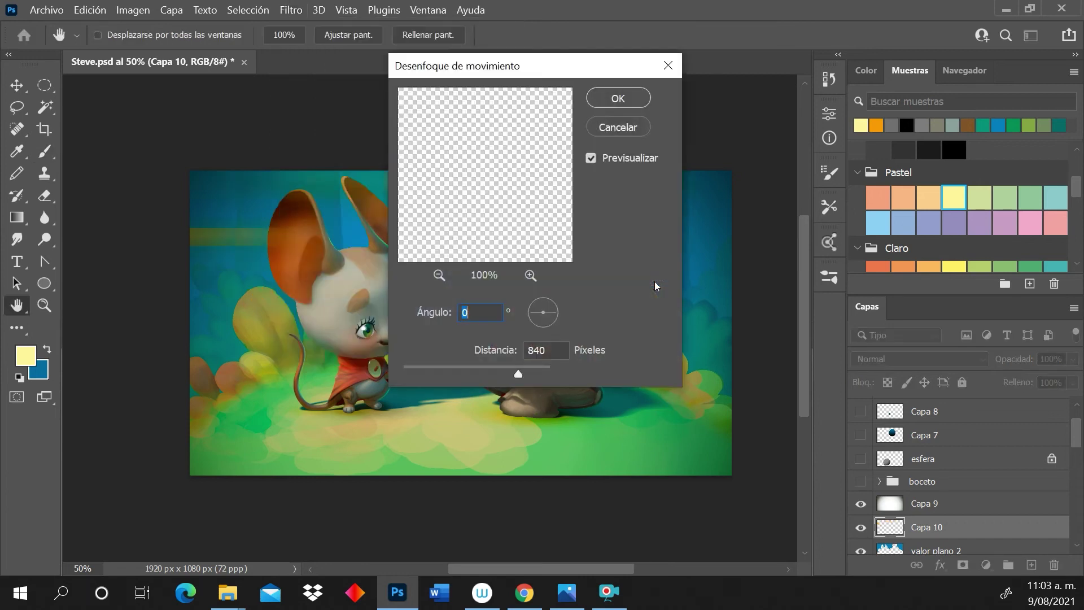
{"action": "left_click_drag", "start_coordinate": [556, 313], "coordinate": [564, 337]}
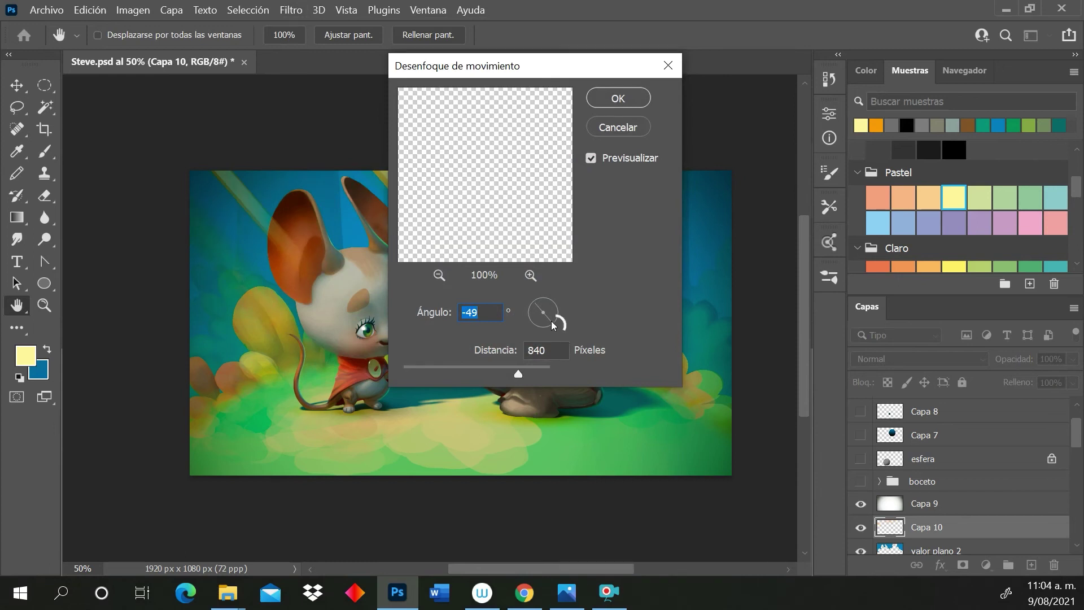
{"action": "left_click", "coordinate": [551, 320]}
{"action": "left_click_drag", "start_coordinate": [519, 371], "coordinate": [529, 371]}
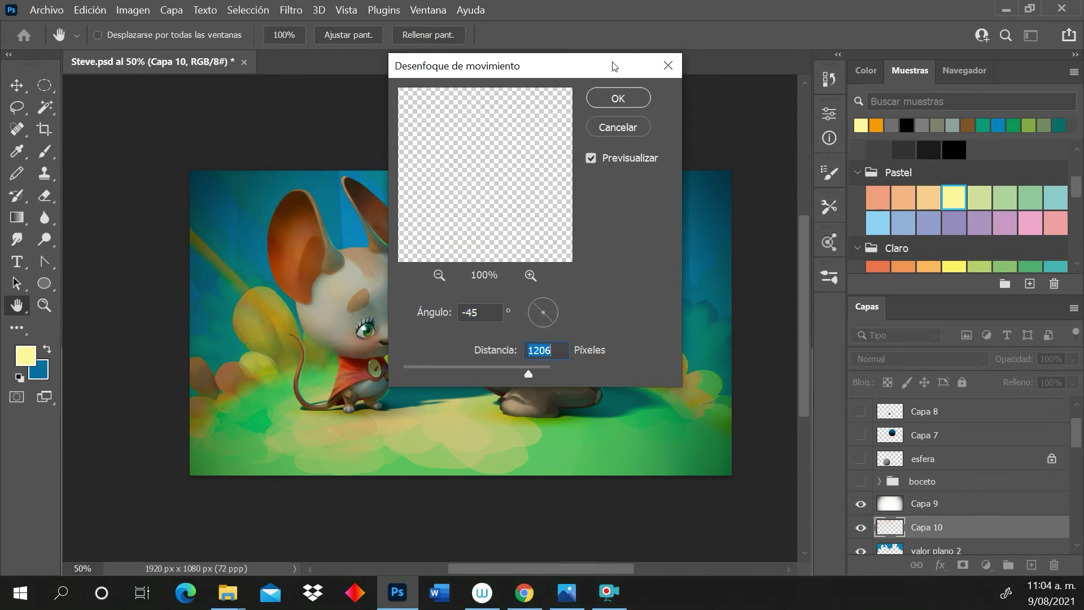
{"action": "mouse_move", "coordinate": [612, 65]}
{"action": "left_mouse_down"}
{"action": "mouse_move", "coordinate": [843, 80]}
{"action": "mouse_move", "coordinate": [731, 100]}
{"action": "left_mouse_up"}
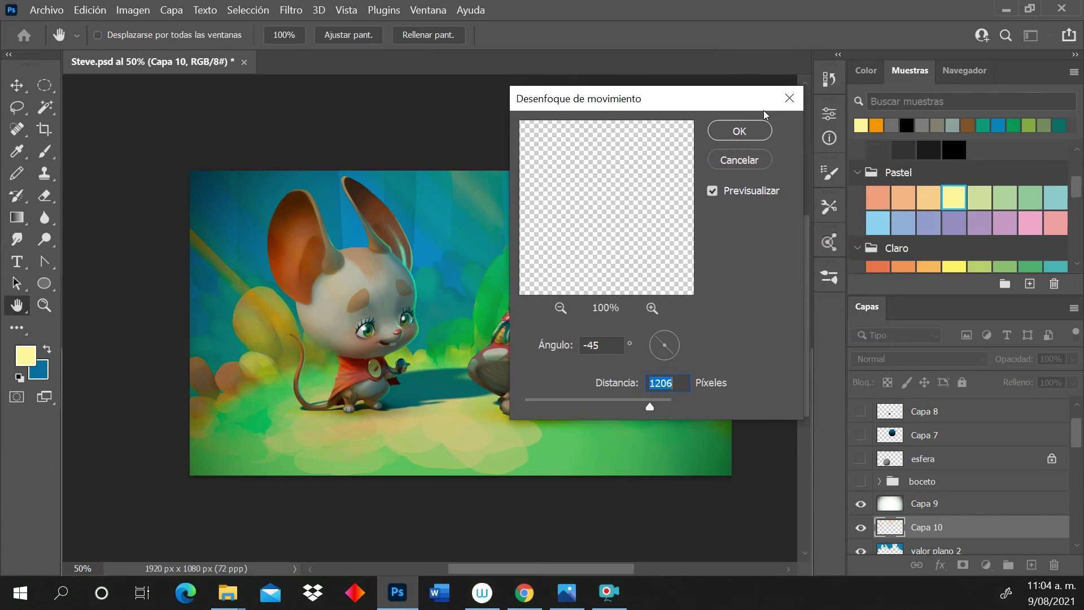
{"action": "left_click", "coordinate": [745, 131]}
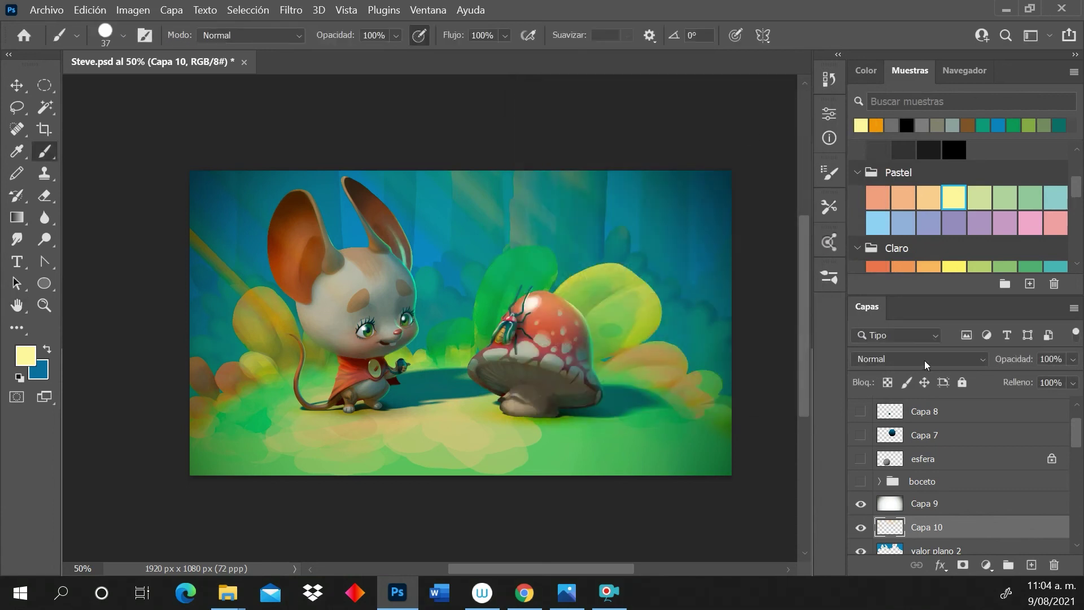
Set the blend mode of Capa 10 to Sobreexponer color and move the layer above Capa 9
{"action": "left_click", "coordinate": [924, 360]}
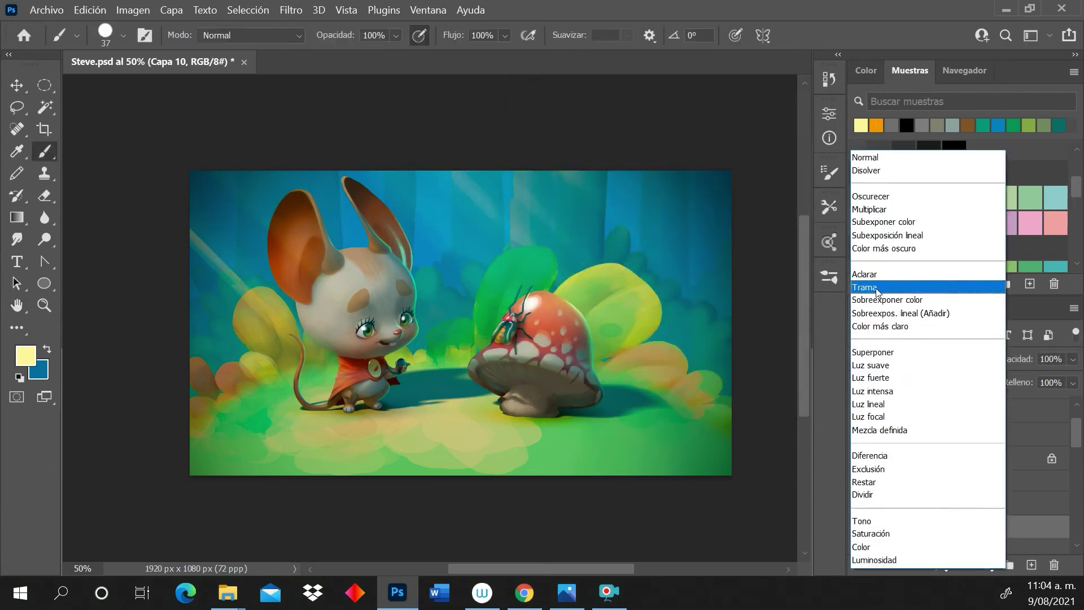
{"action": "left_click", "coordinate": [873, 302]}
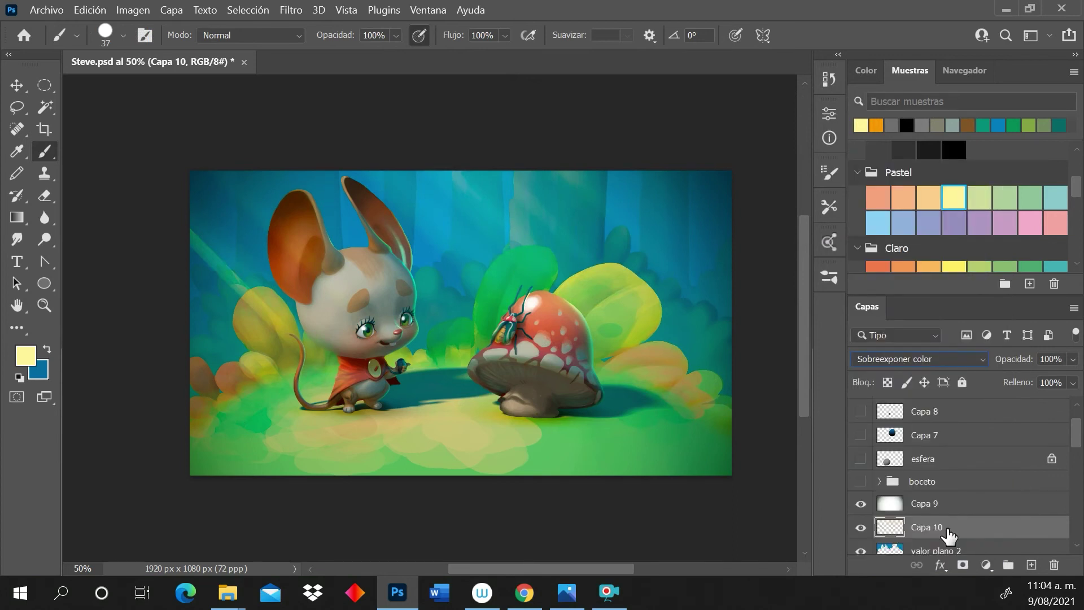
{"action": "left_click_drag", "start_coordinate": [948, 536], "coordinate": [947, 504]}
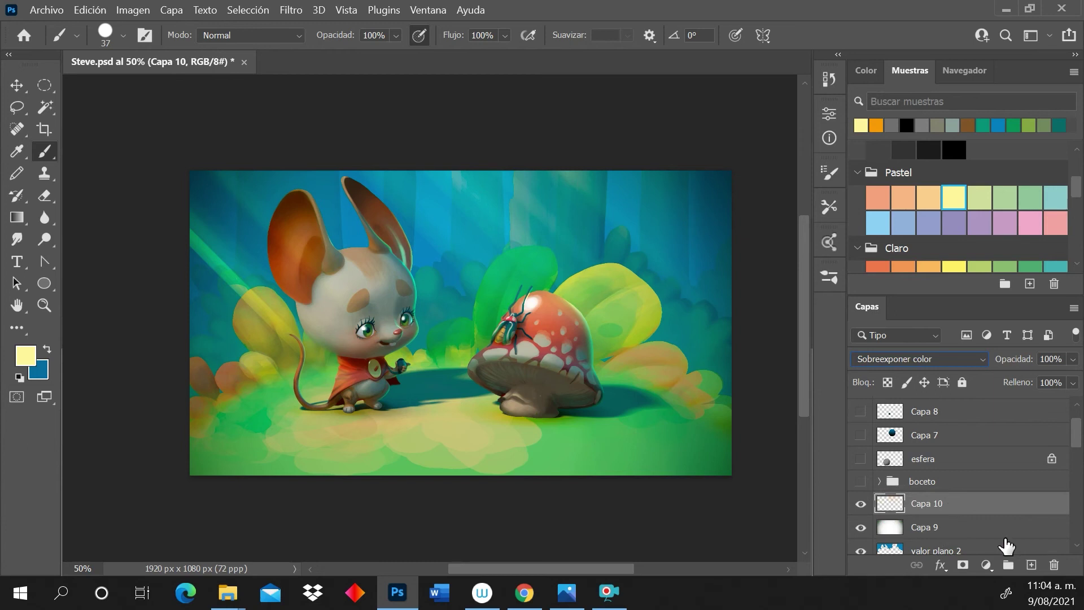
Add an Equilibrio de color adjustment layer above Capa 10 and set Amarillo/Azul to +15 for Sombras
{"action": "left_click", "coordinate": [985, 566]}
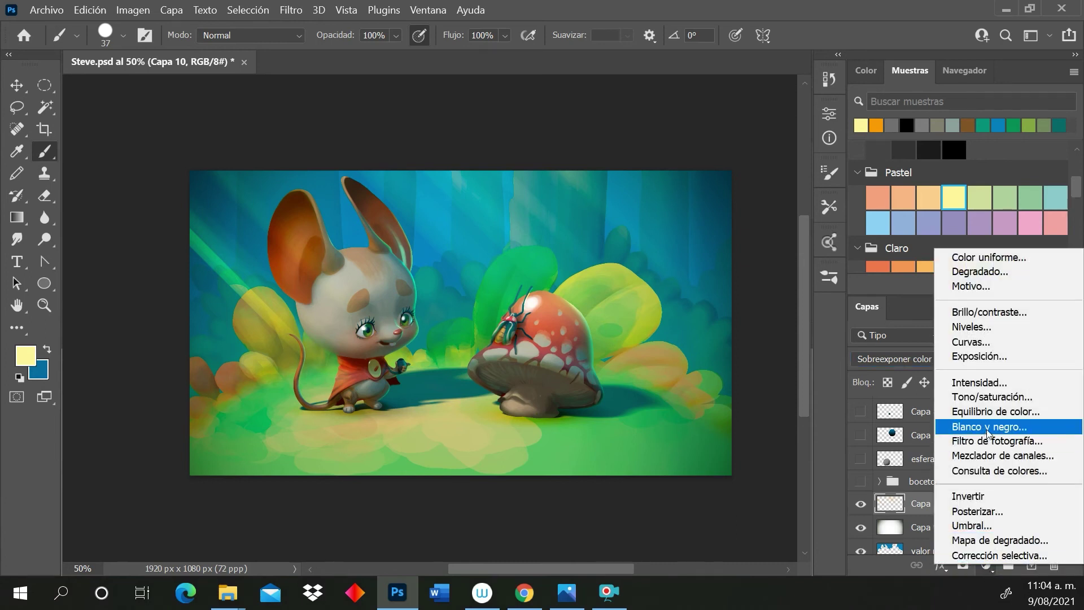
{"action": "left_click", "coordinate": [1012, 411]}
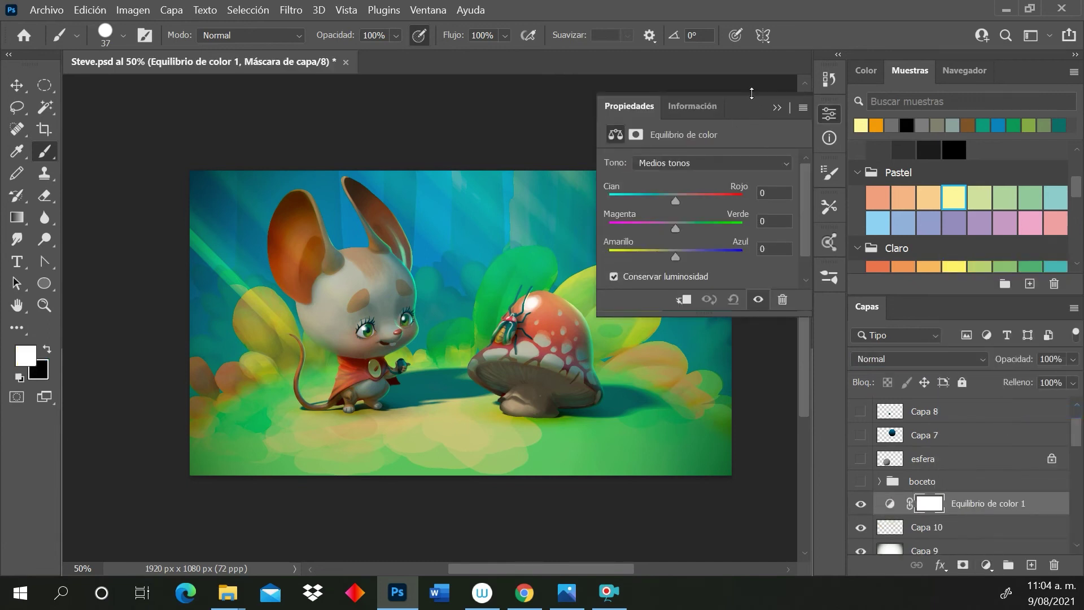
{"action": "left_click", "coordinate": [731, 163]}
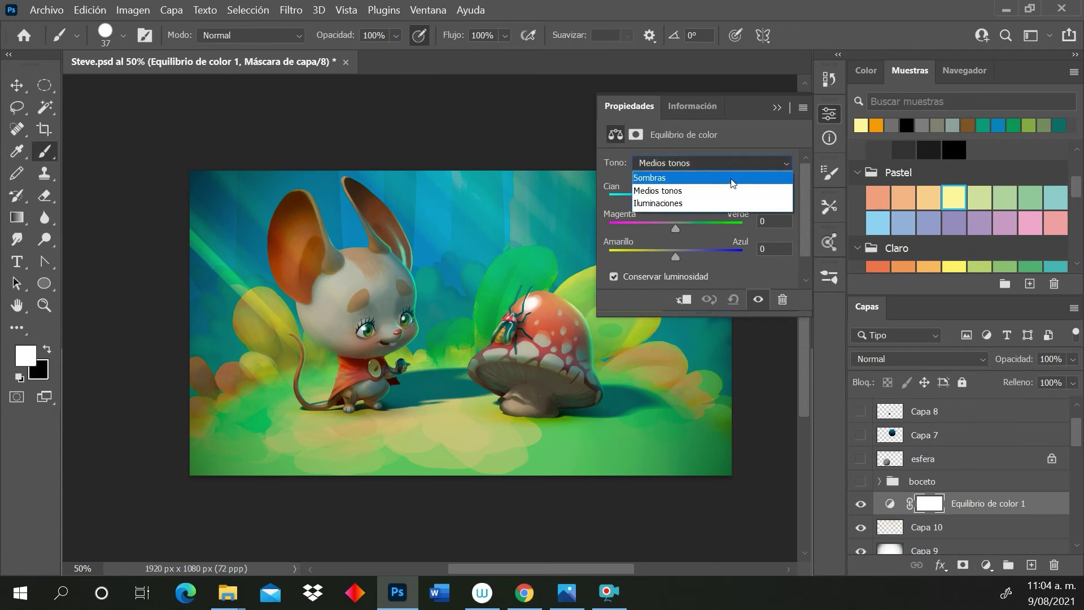
{"action": "left_click", "coordinate": [732, 178]}
{"action": "left_click_drag", "start_coordinate": [677, 256], "coordinate": [685, 255]}
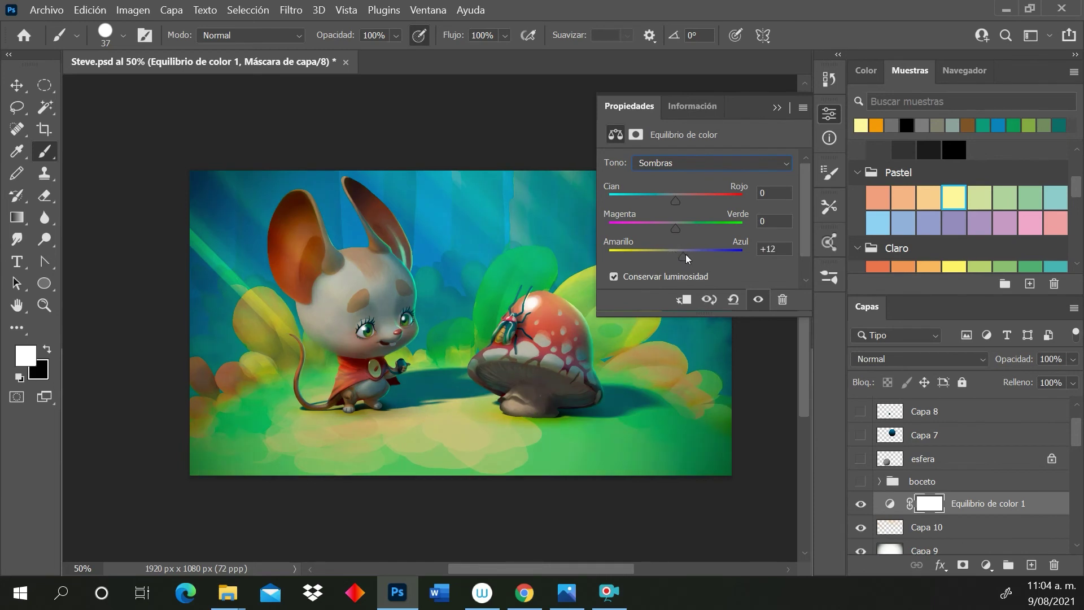
Set the colour balance to Amarillo/Azul -16 for Iluminaciones and Cian/Rojo +20 for Medios tonos
{"action": "left_click", "coordinate": [707, 167]}
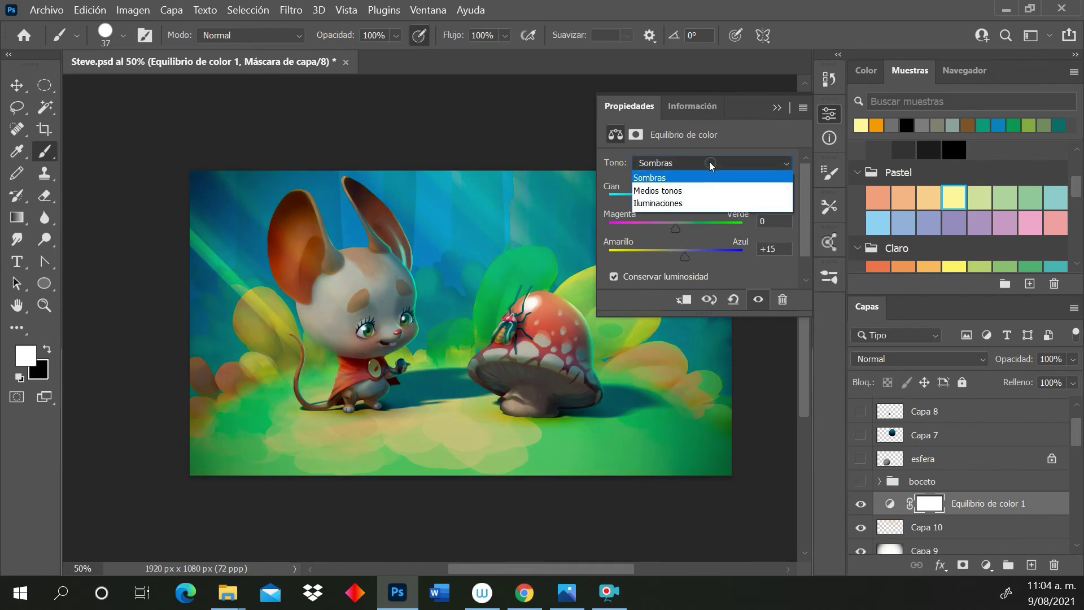
{"action": "left_click", "coordinate": [694, 204]}
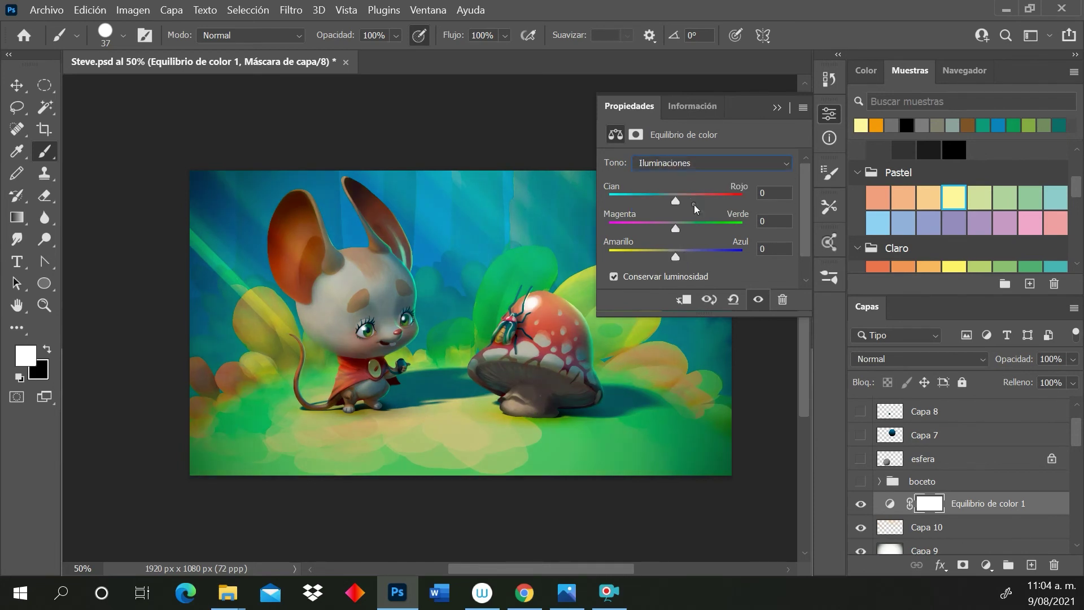
{"action": "left_click", "coordinate": [668, 255]}
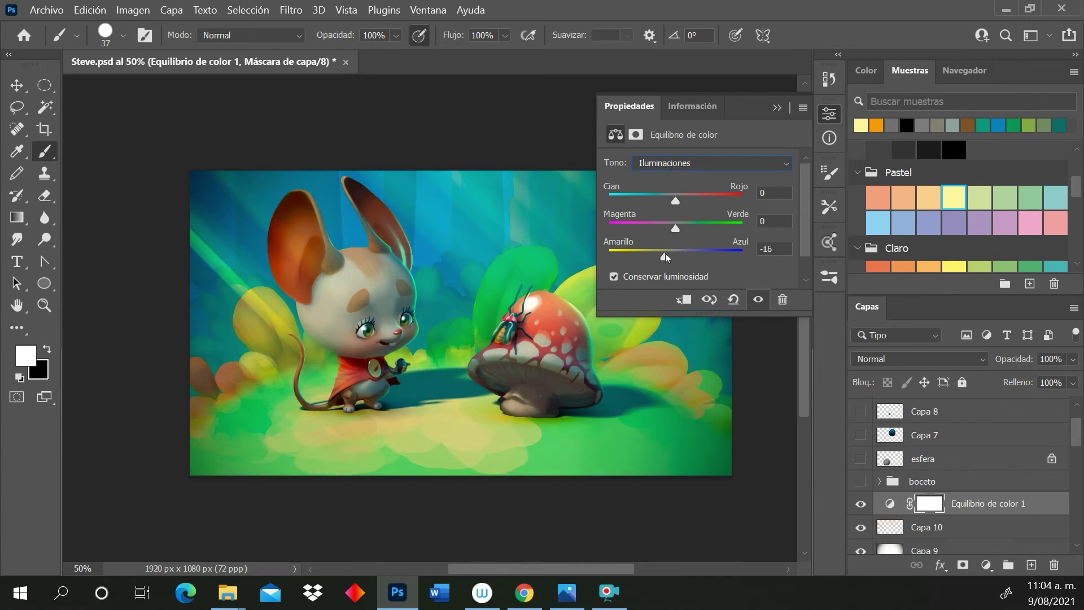
{"action": "left_click", "coordinate": [730, 164]}
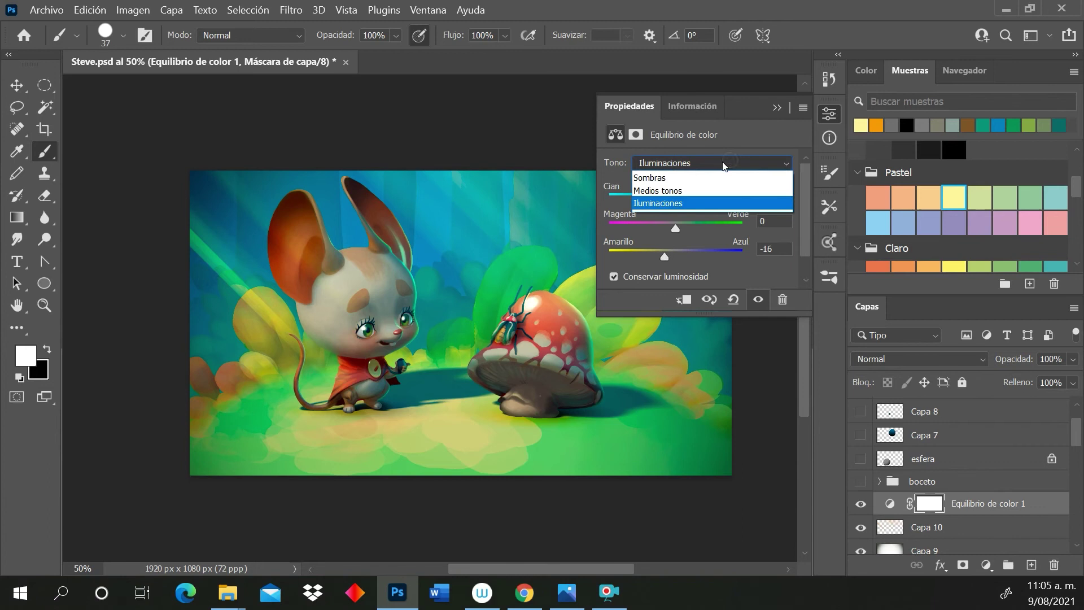
{"action": "left_click", "coordinate": [711, 193]}
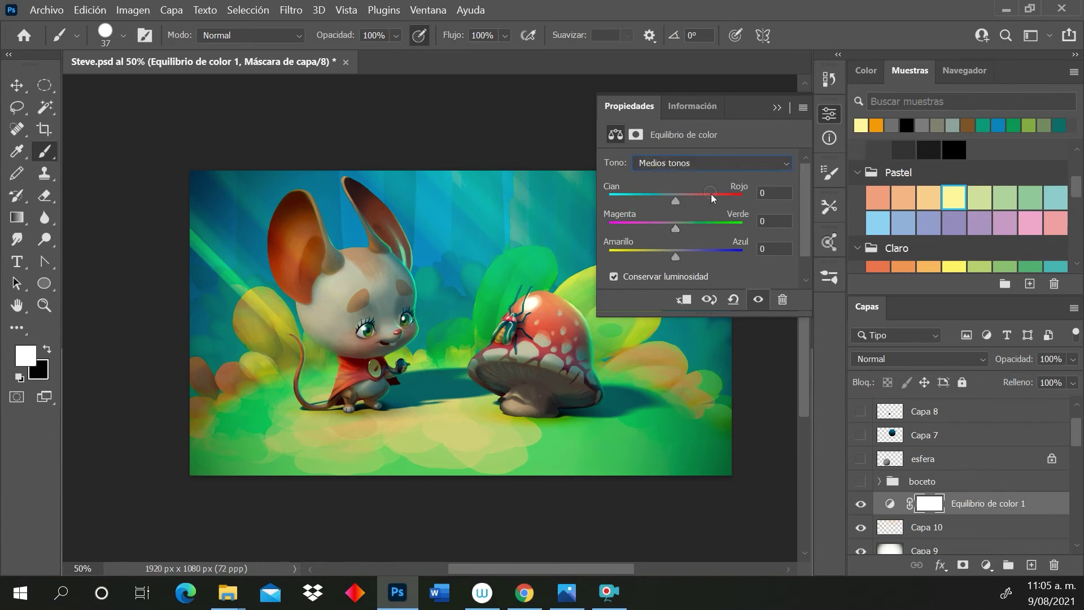
{"action": "left_click", "coordinate": [682, 199]}
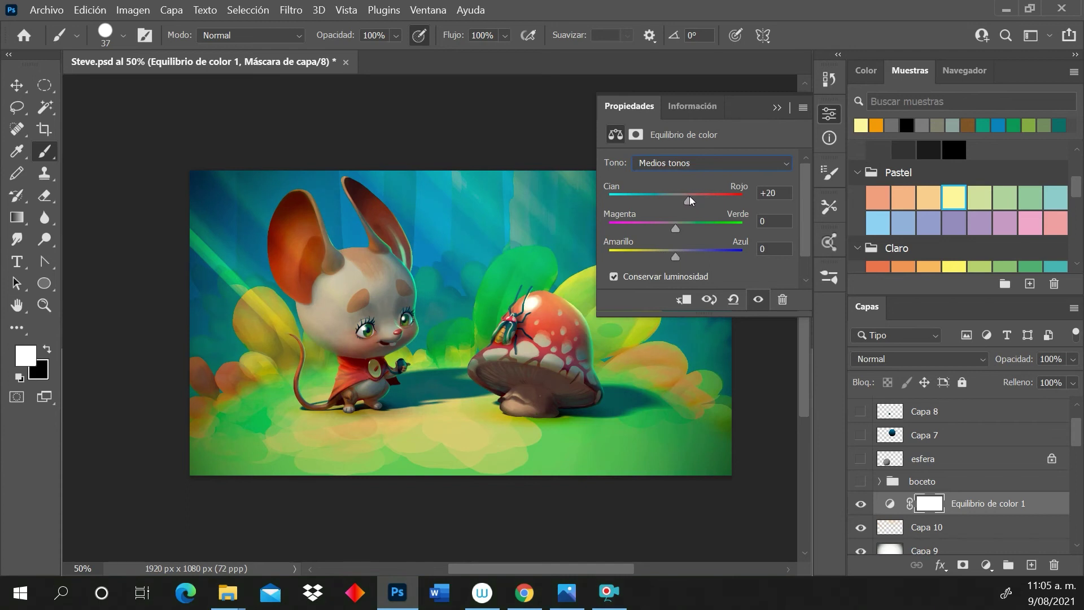
{"action": "left_click", "coordinate": [779, 108]}
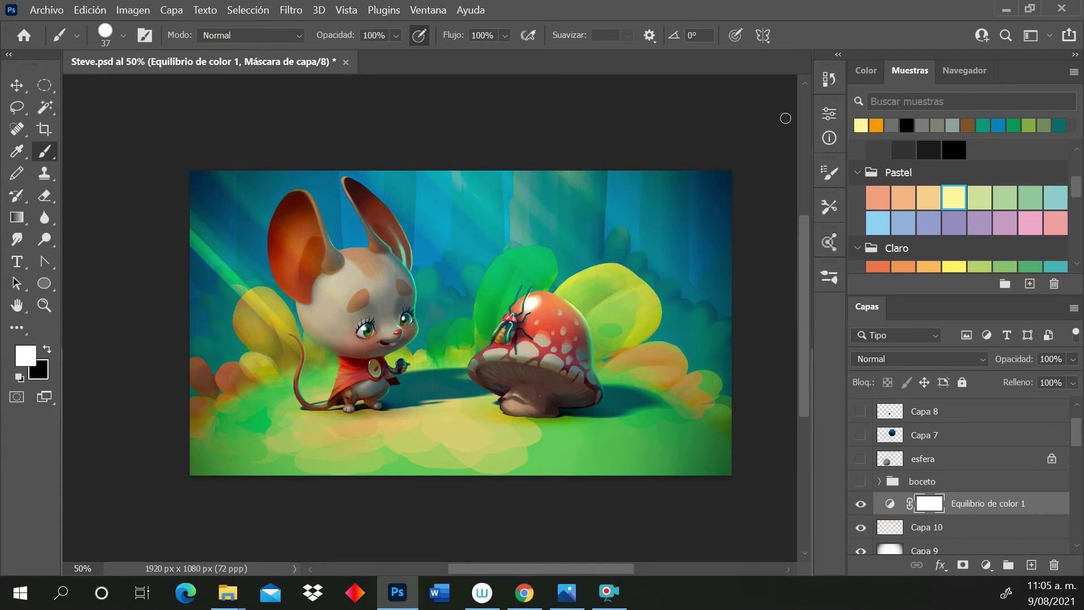
Compare the illustration with and without the Equilibrio de color 1 layer, and review the layers below it
{"action": "left_click", "coordinate": [860, 505]}
{"action": "left_click", "coordinate": [861, 505]}
{"action": "left_click", "coordinate": [861, 506]}
{"action": "left_click", "coordinate": [862, 505]}
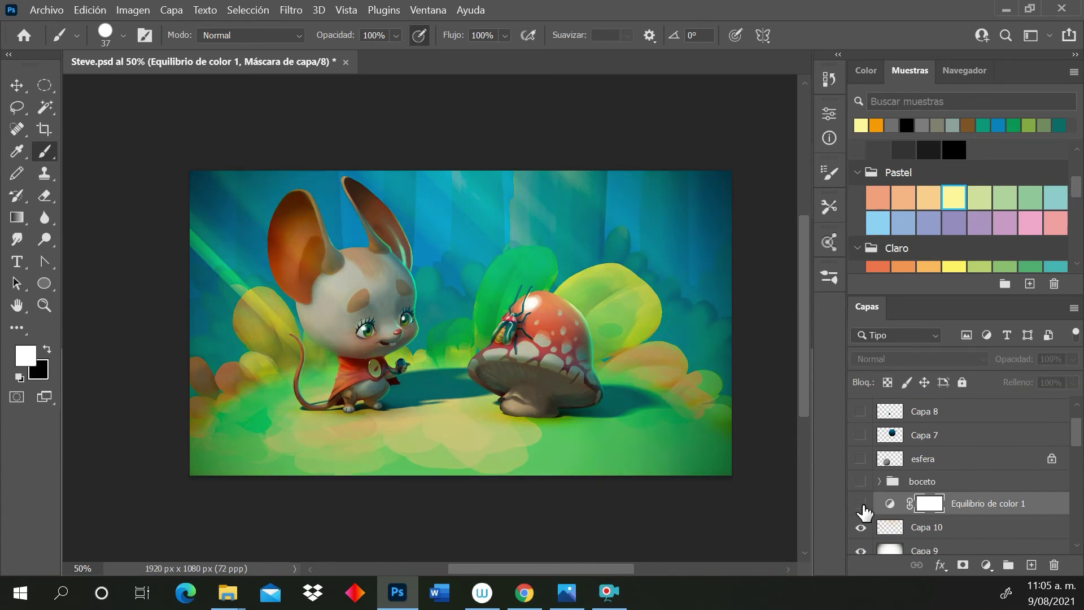
{"action": "left_click", "coordinate": [861, 506]}
{"action": "left_click", "coordinate": [862, 506]}
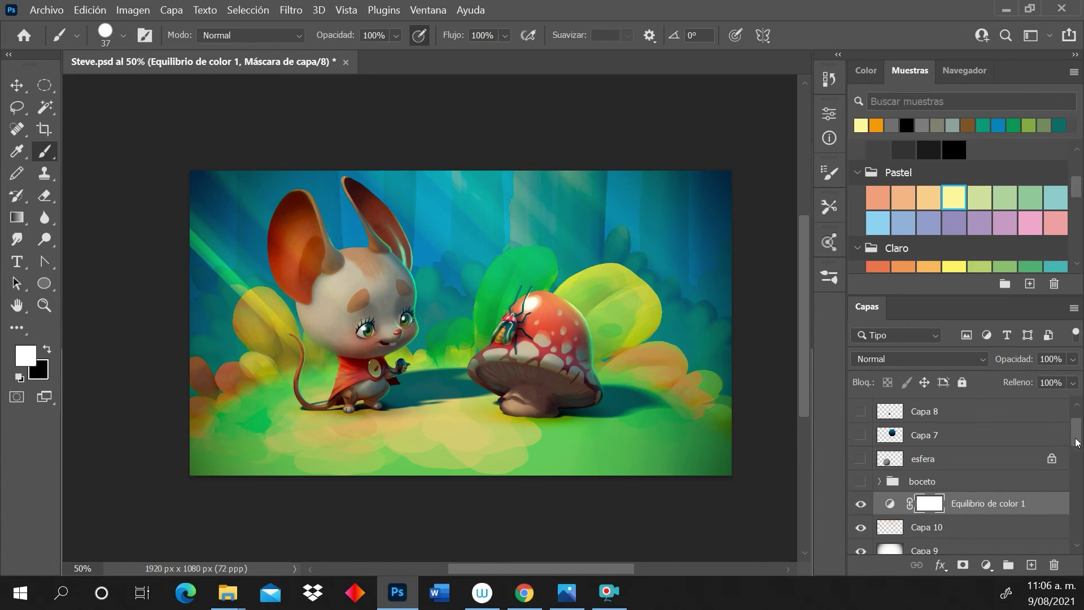
{"action": "left_click_drag", "start_coordinate": [1076, 444], "coordinate": [1074, 467]}
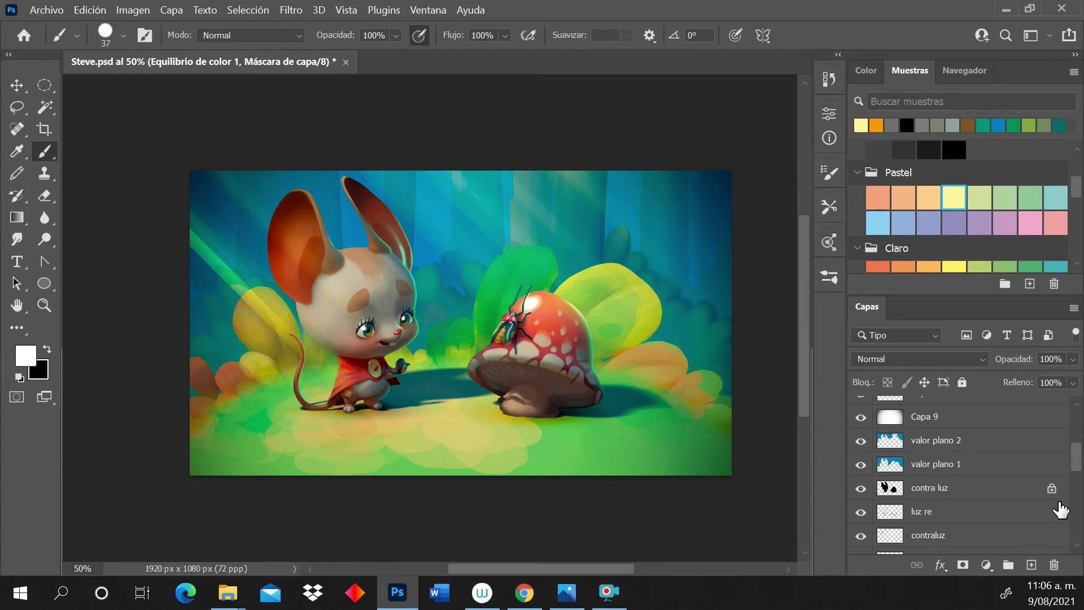
Lower the opacity of the sombra amanita 1 and sombra steve 2 layers together to 37%
{"action": "left_click_drag", "start_coordinate": [1075, 458], "coordinate": [1077, 509]}
{"action": "left_click", "coordinate": [917, 459]}
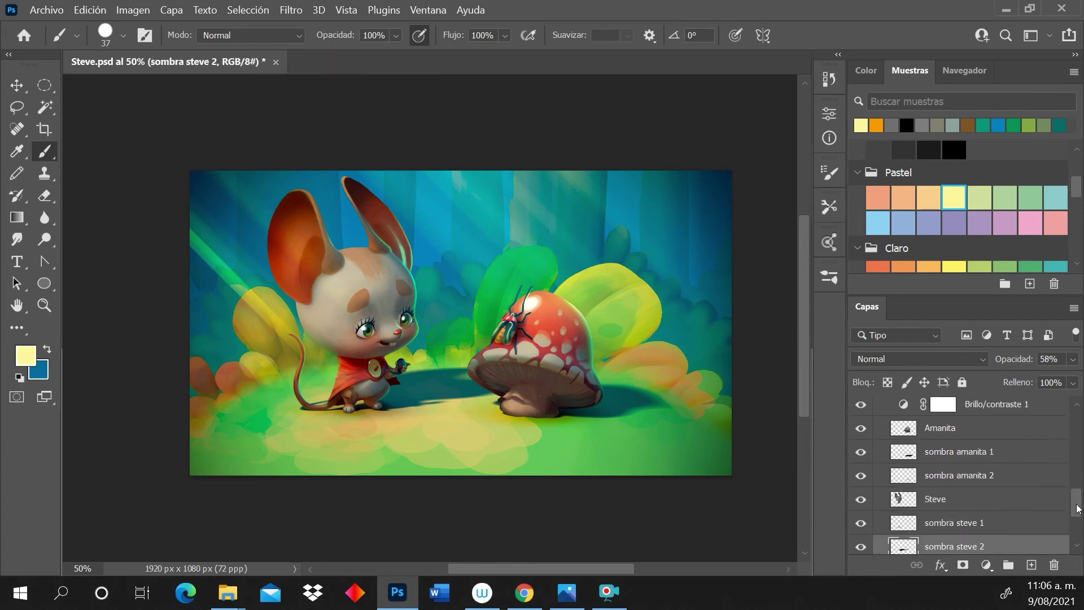
{"action": "left_click", "coordinate": [999, 455], "text": "ctrl"}
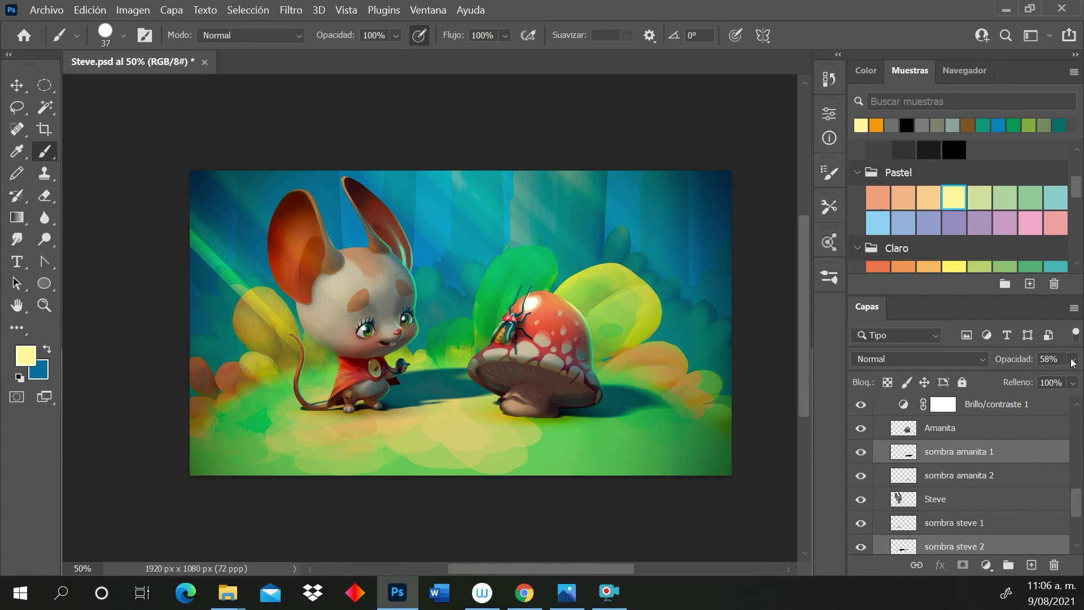
{"action": "left_click", "coordinate": [1072, 359]}
{"action": "left_click_drag", "start_coordinate": [1029, 379], "coordinate": [1031, 378]}
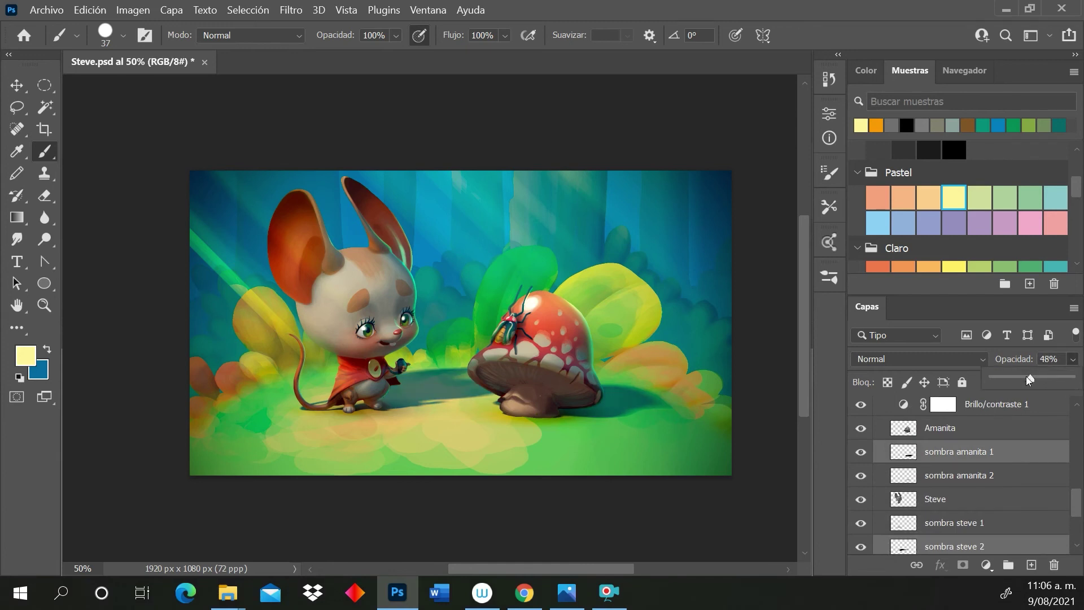
{"action": "left_click_drag", "start_coordinate": [1027, 375], "coordinate": [1025, 378]}
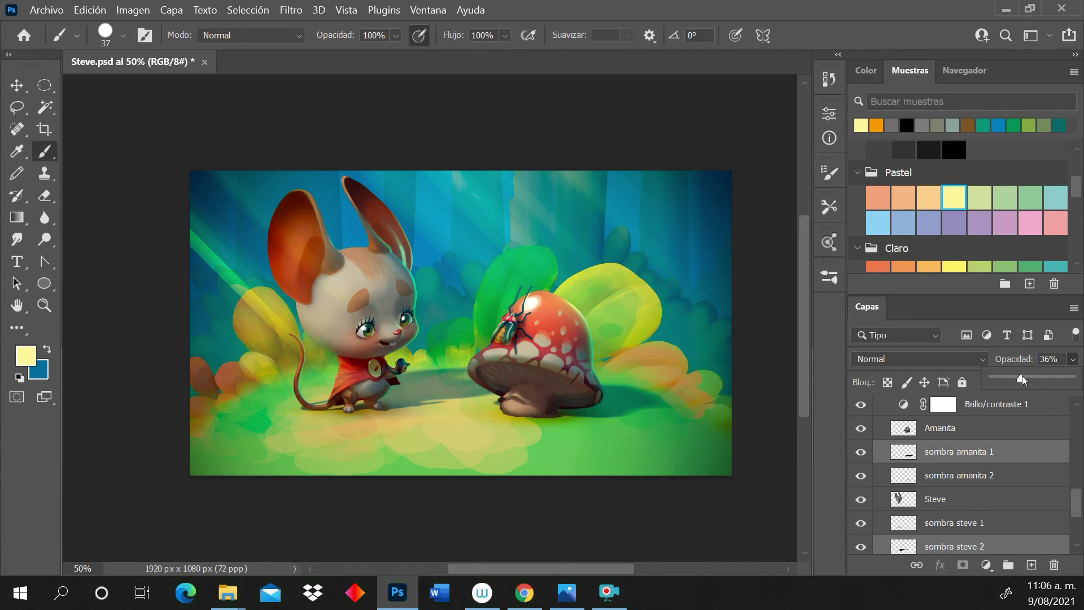
{"action": "left_click_drag", "start_coordinate": [1022, 376], "coordinate": [1023, 376]}
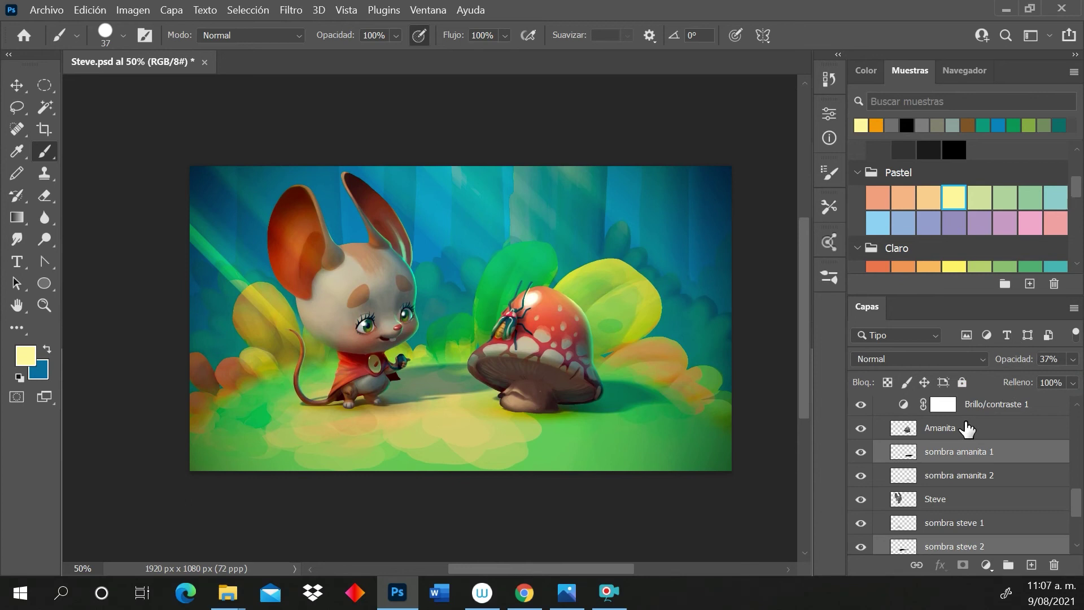
Make the Color layer active and load the Amanita layer's silhouette as a selection
{"action": "left_click_drag", "start_coordinate": [1076, 504], "coordinate": [1076, 480]}
{"action": "left_click", "coordinate": [974, 515]}
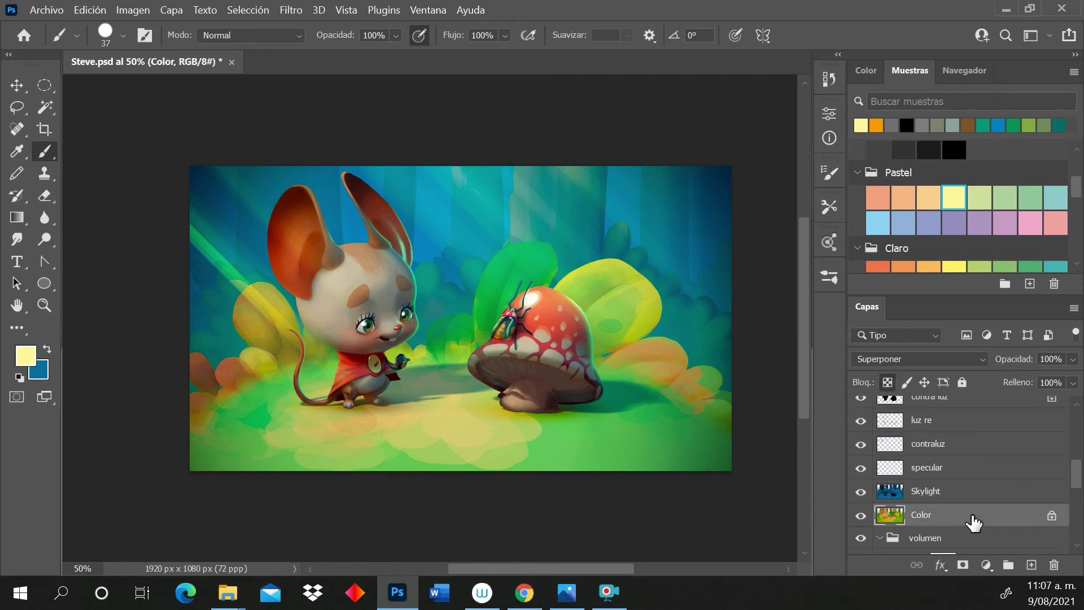
{"action": "key", "text": "w"}
{"action": "scroll", "coordinate": [960, 497], "scroll_direction": "down", "scroll_amount": 3}
{"action": "left_click", "coordinate": [906, 500], "text": "ctrl"}
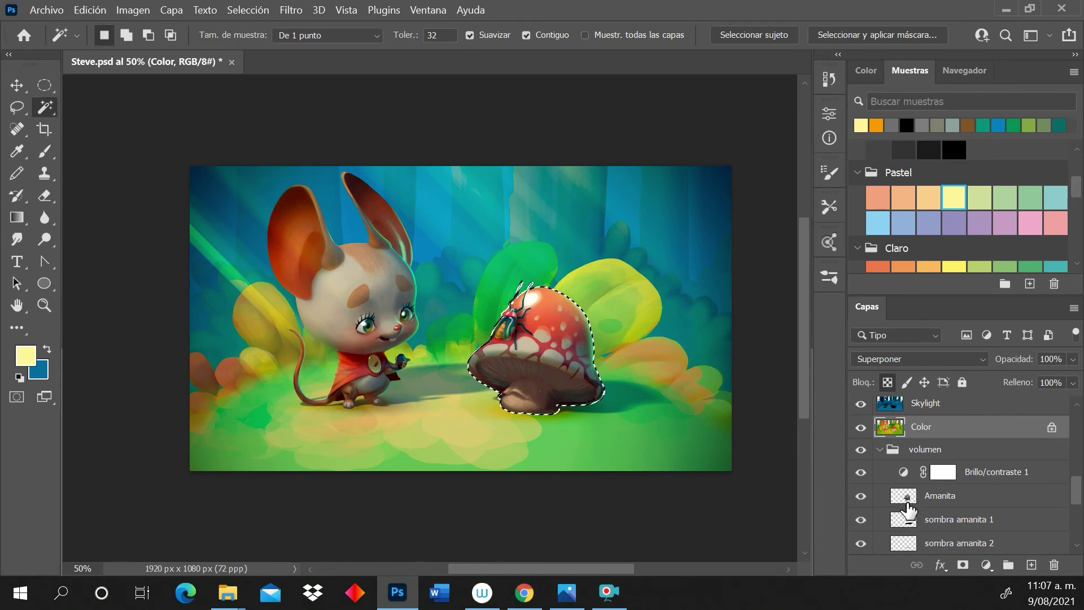
Try an Equilibrio de color adjustment on the selected mushroom with Cian/Rojo +100 and Amarillo/Azul -100 for Medios tonos, then cancel it
{"action": "left_click", "coordinate": [138, 11]}
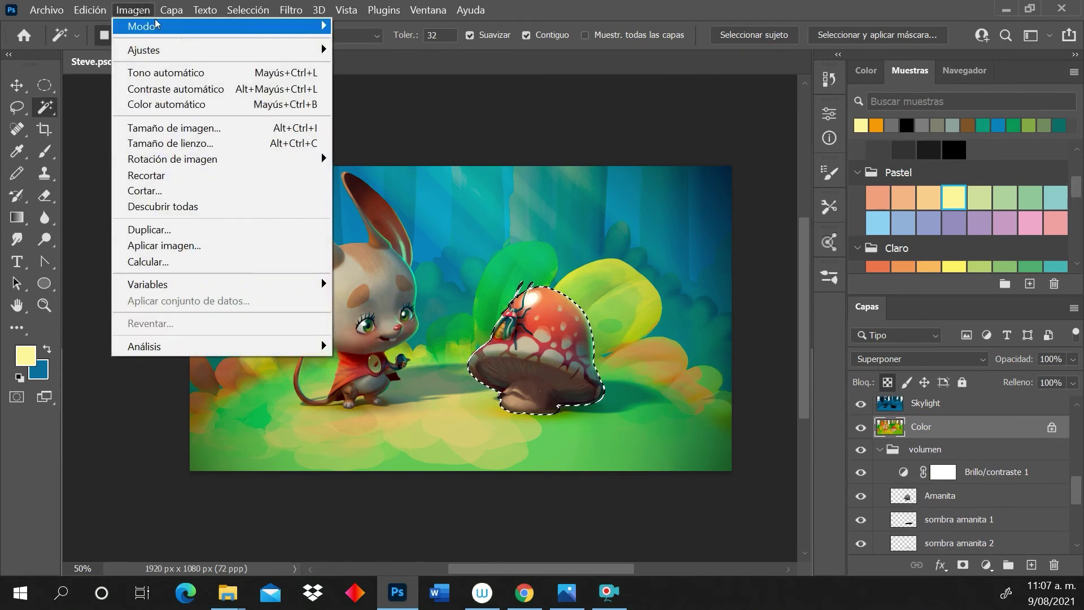
{"action": "mouse_move", "coordinate": [220, 49]}
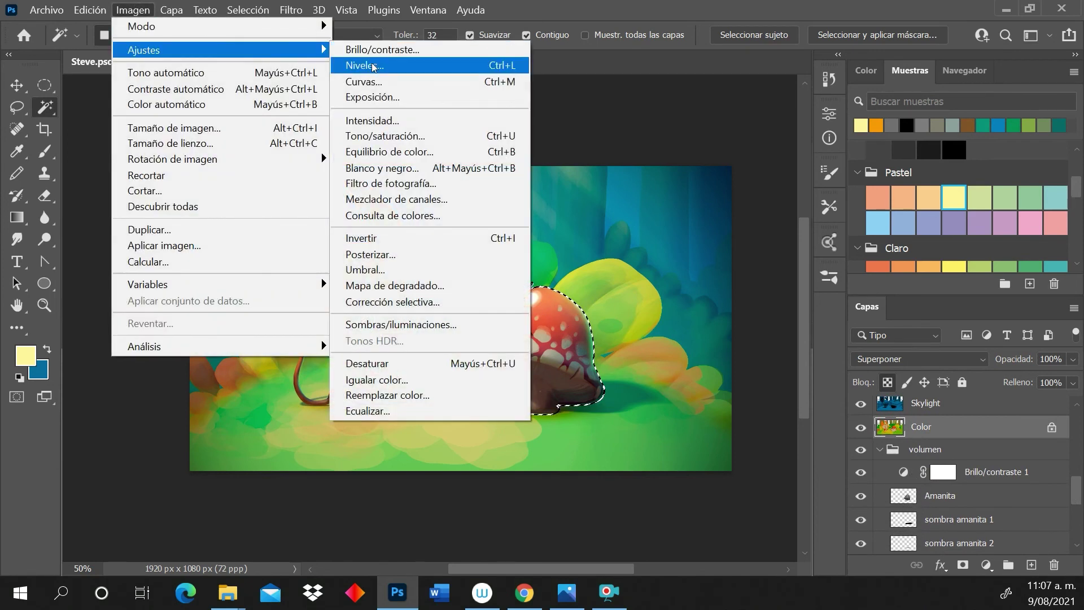
{"action": "left_click", "coordinate": [395, 152]}
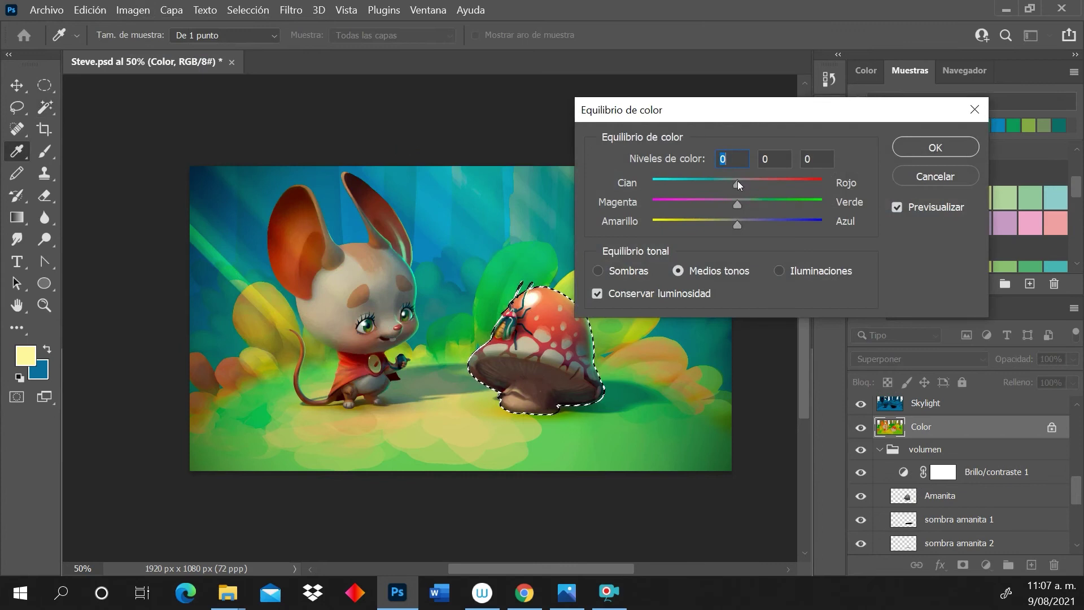
{"action": "left_click_drag", "start_coordinate": [738, 180], "coordinate": [870, 198]}
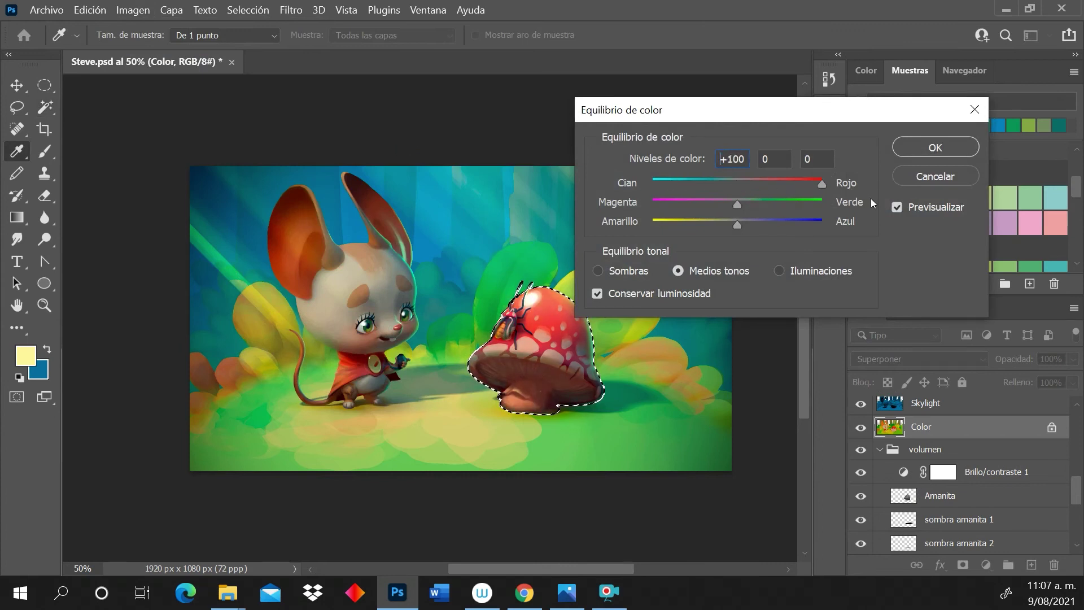
{"action": "left_click_drag", "start_coordinate": [738, 224], "coordinate": [653, 224]}
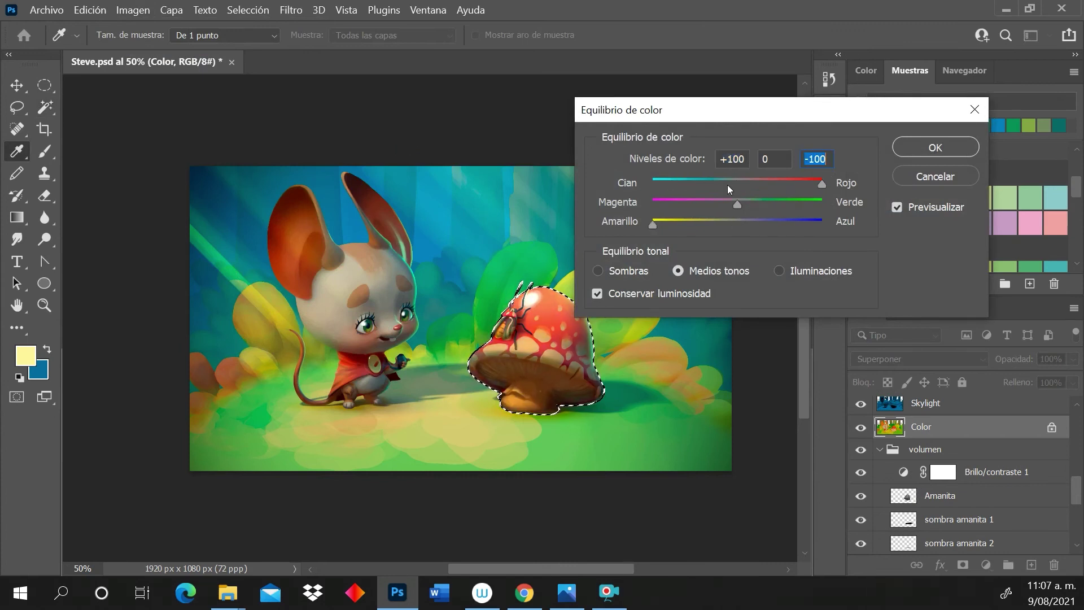
{"action": "left_click", "coordinate": [909, 182]}
Try a Tono/saturación adjustment with Tono +170 on the selected mushroom, then cancel it and clear the selection
{"action": "left_click", "coordinate": [141, 13]}
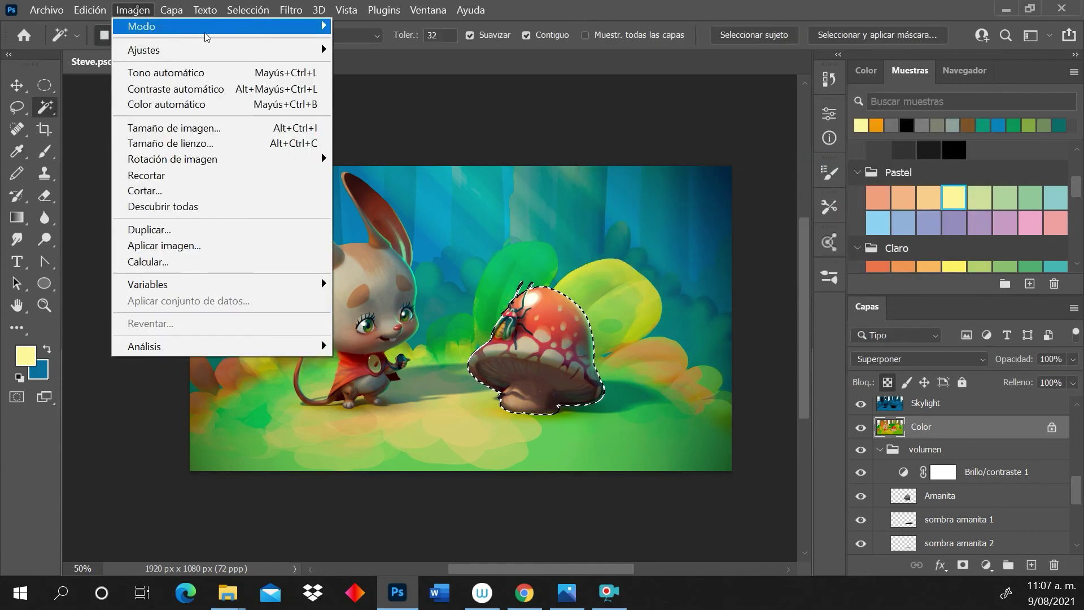
{"action": "mouse_move", "coordinate": [286, 52]}
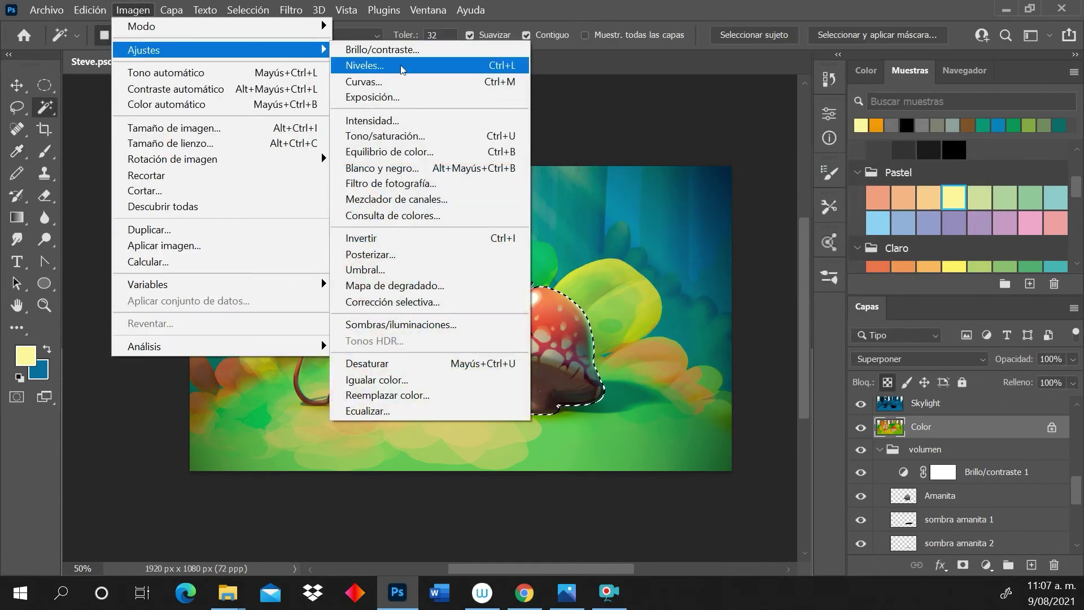
{"action": "left_click", "coordinate": [427, 136]}
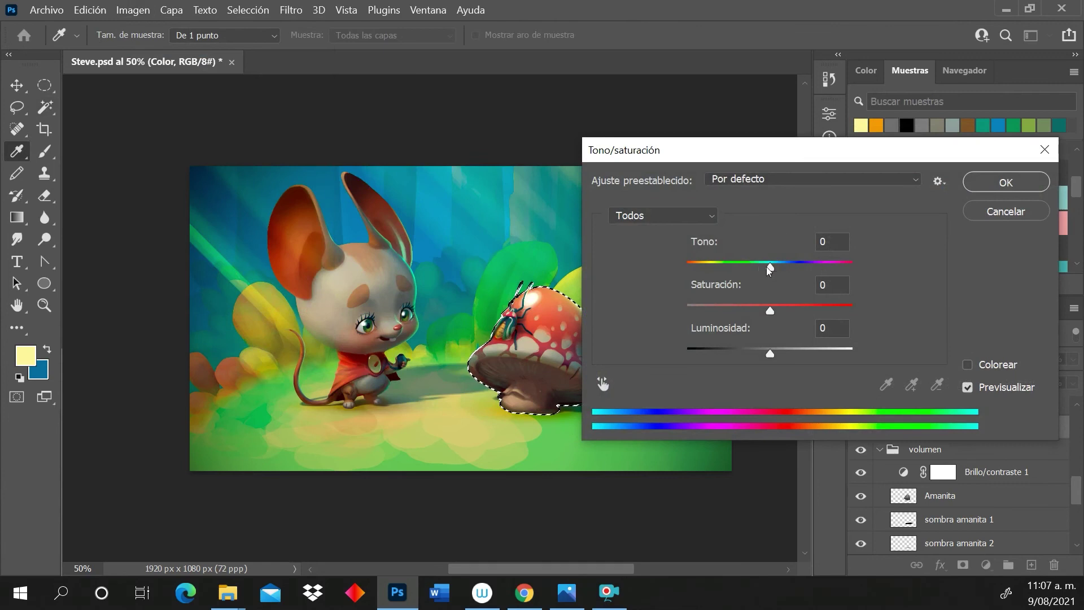
{"action": "left_click_drag", "start_coordinate": [770, 267], "coordinate": [850, 276]}
{"action": "left_click_drag", "start_coordinate": [768, 156], "coordinate": [841, 111]}
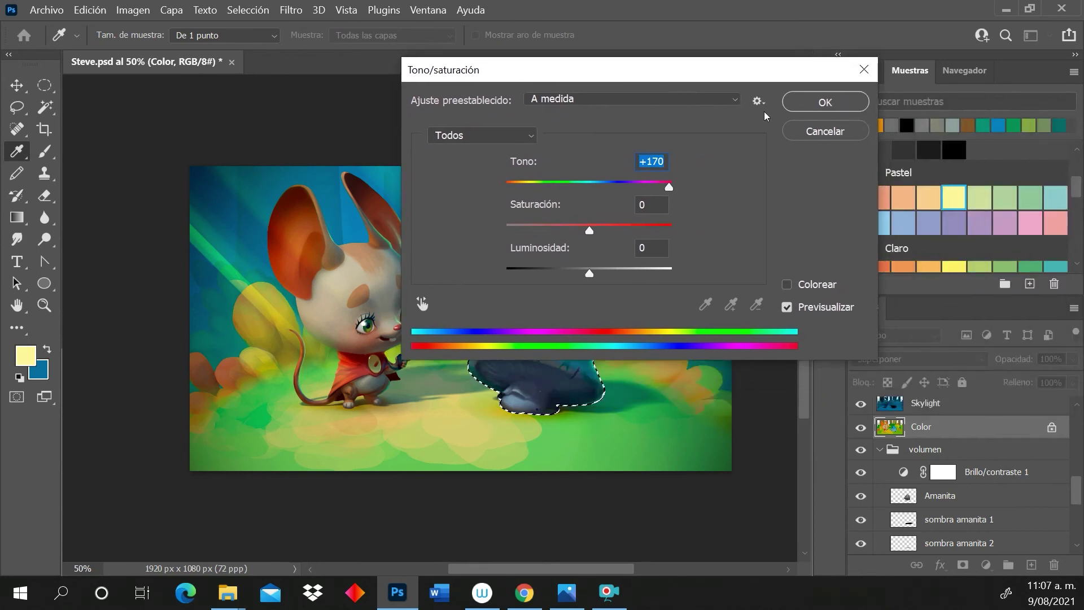
{"action": "left_click", "coordinate": [812, 137]}
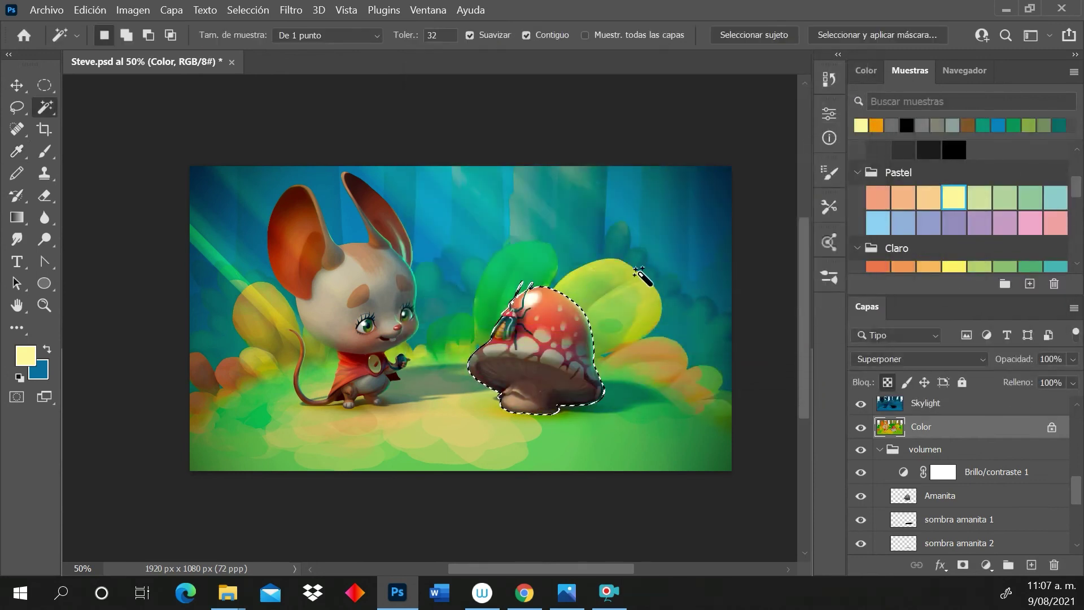
{"action": "key", "text": "ctrl+d"}
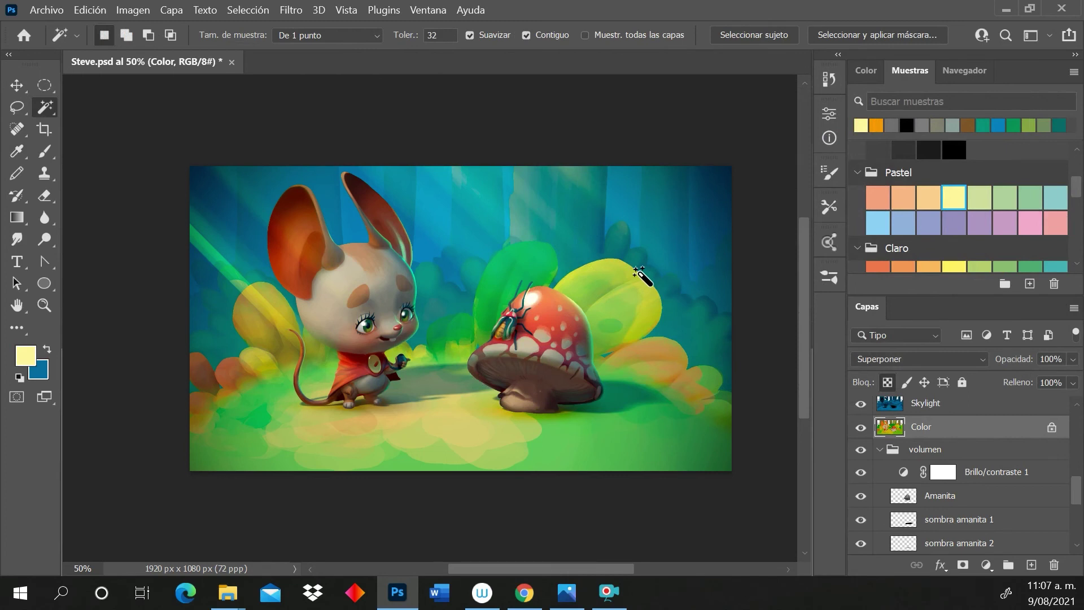
Set the opacity of the Skylight layer to 82%
{"action": "scroll", "coordinate": [1079, 489], "scroll_direction": "up", "scroll_amount": 3}
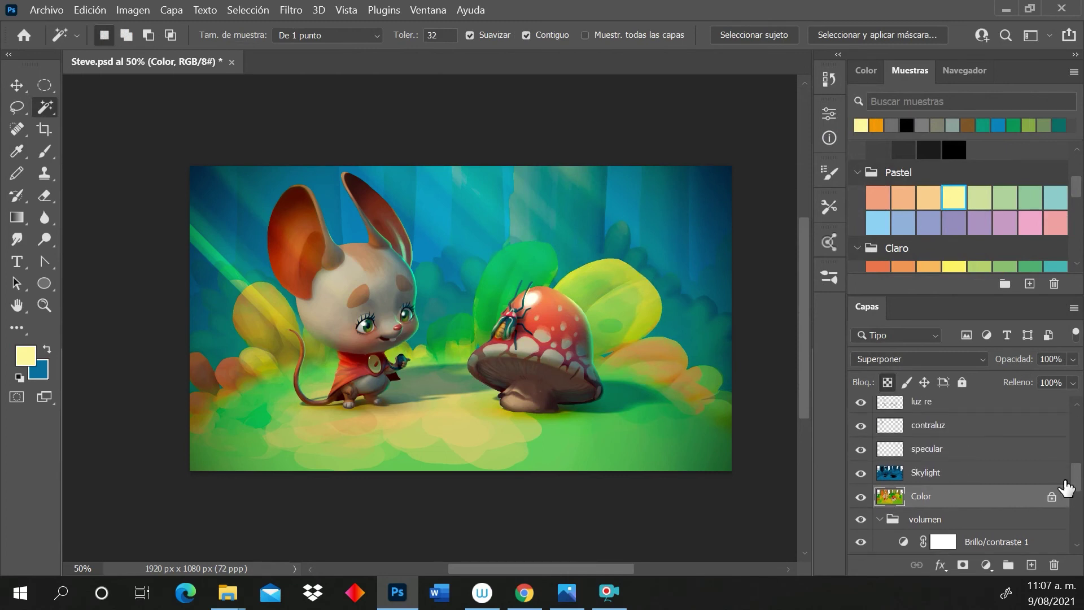
{"action": "left_click", "coordinate": [1018, 476]}
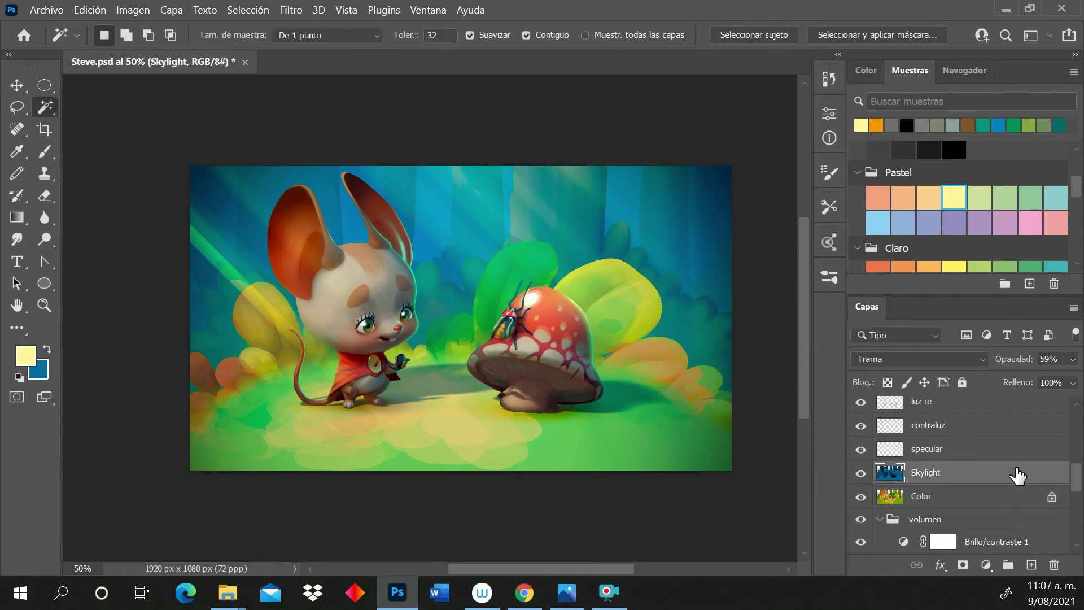
{"action": "left_click", "coordinate": [1073, 360]}
{"action": "left_click", "coordinate": [1049, 379]}
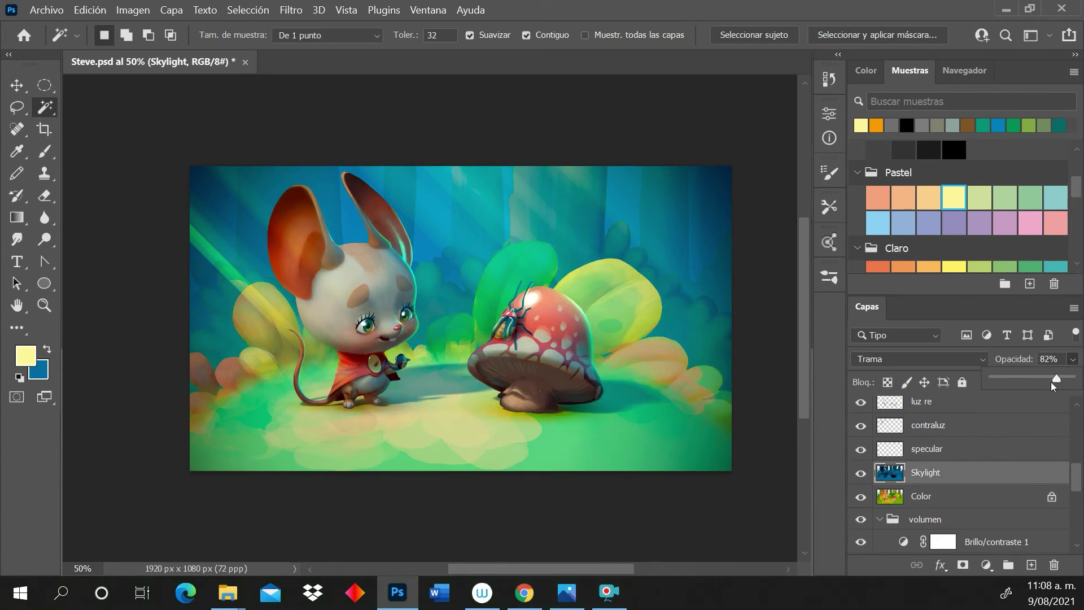
{"action": "left_click", "coordinate": [1057, 377]}
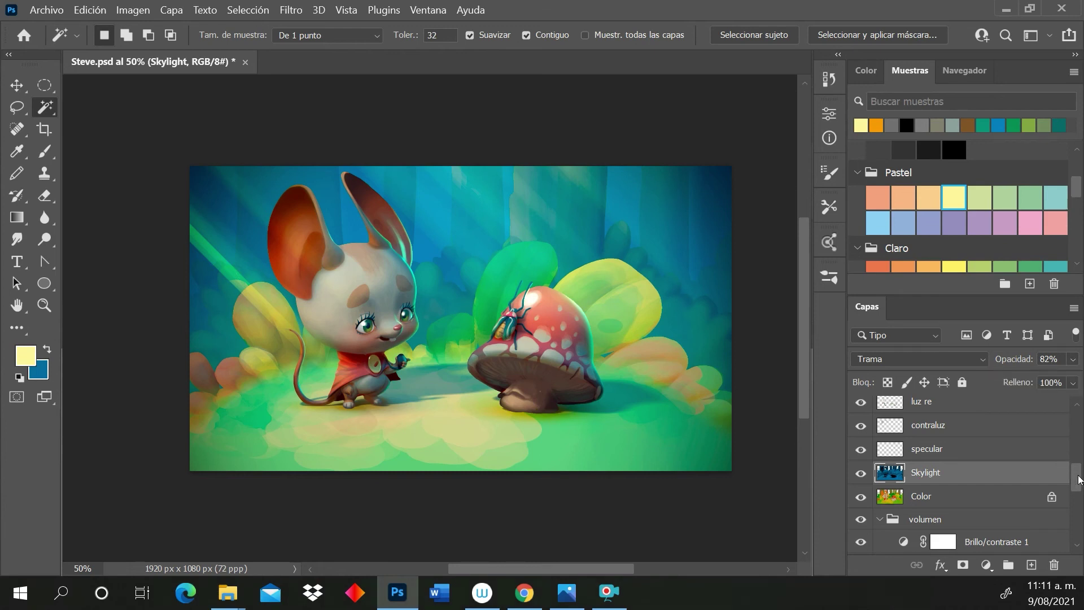
Hide Capa 10 and fill the otro fondo layer with black using the Paint Bucket
{"action": "left_click_drag", "start_coordinate": [1074, 480], "coordinate": [1061, 448]}
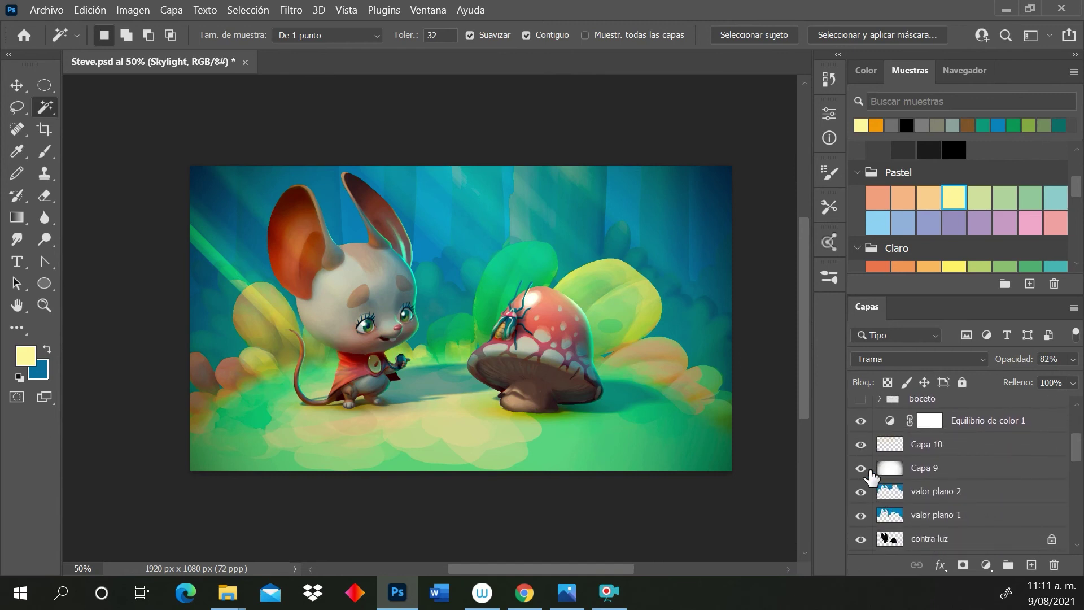
{"action": "left_click", "coordinate": [860, 445]}
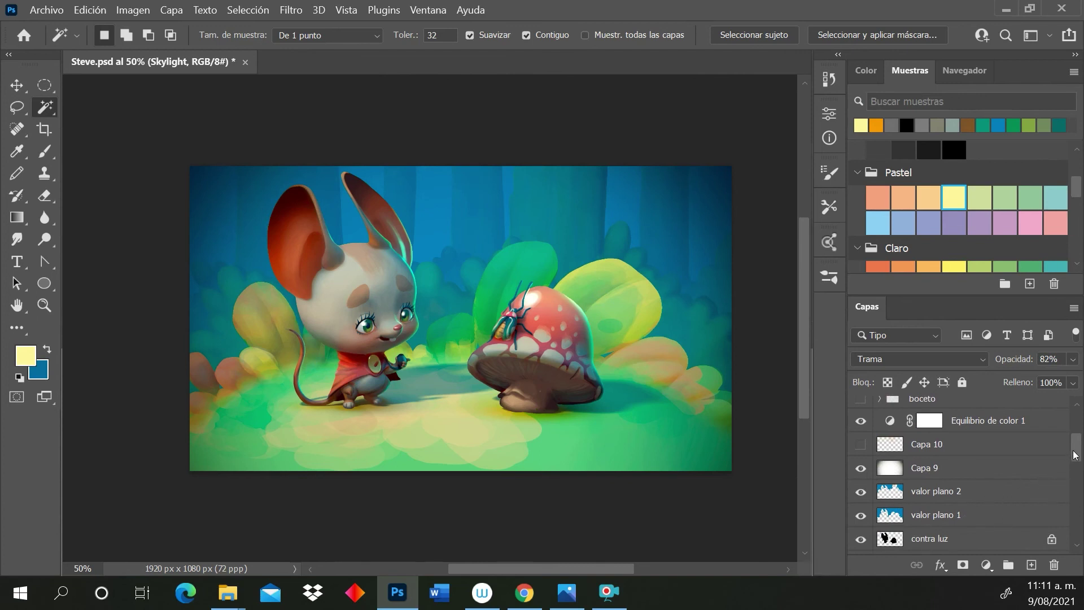
{"action": "left_click_drag", "start_coordinate": [1074, 455], "coordinate": [1078, 535]}
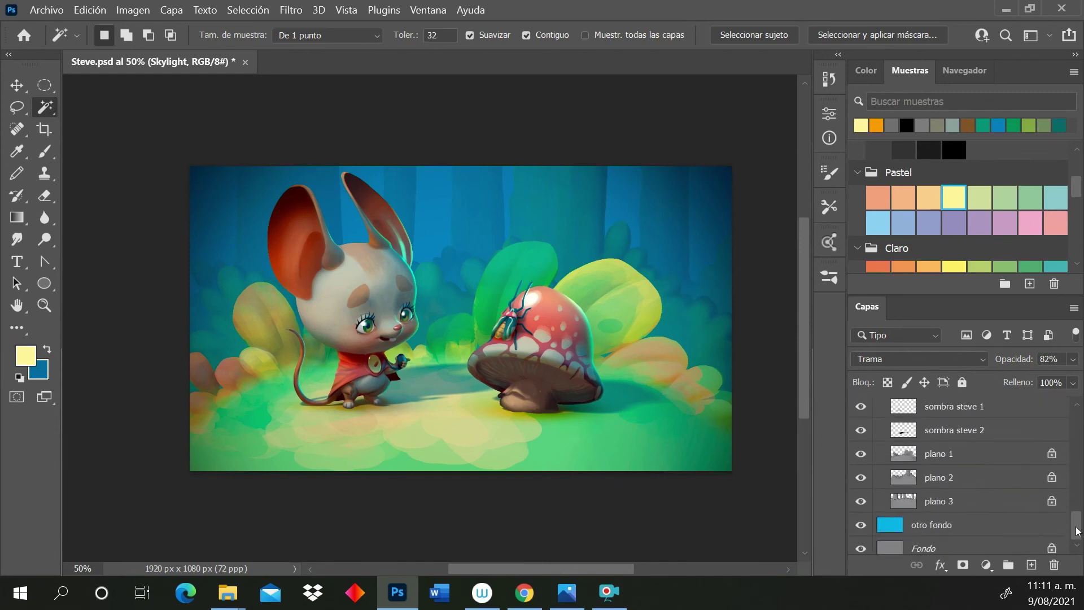
{"action": "left_click", "coordinate": [977, 527]}
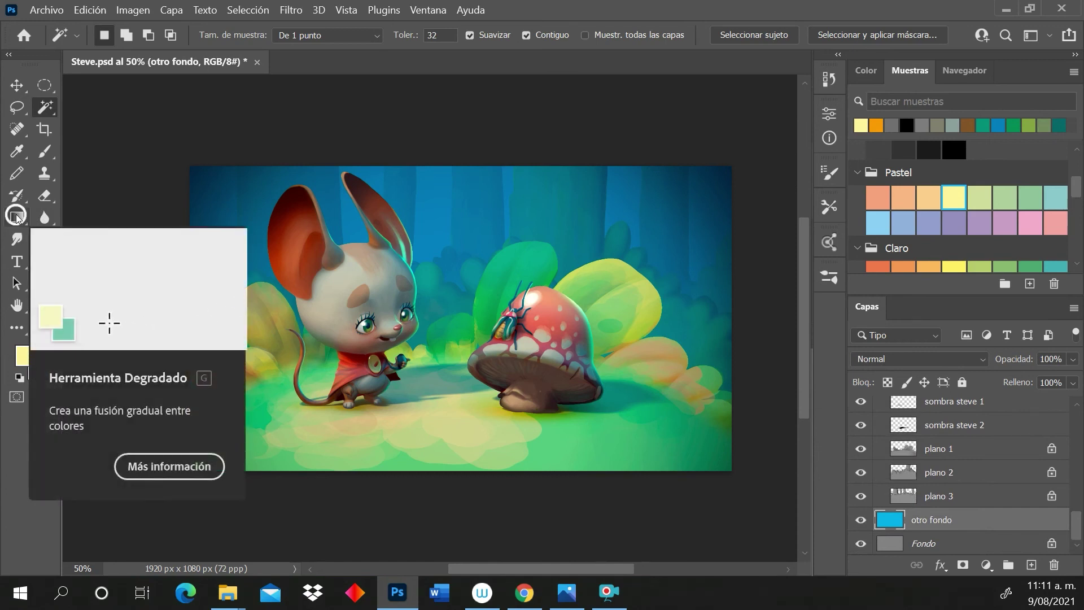
{"action": "left_click_drag", "start_coordinate": [17, 217], "coordinate": [80, 236]}
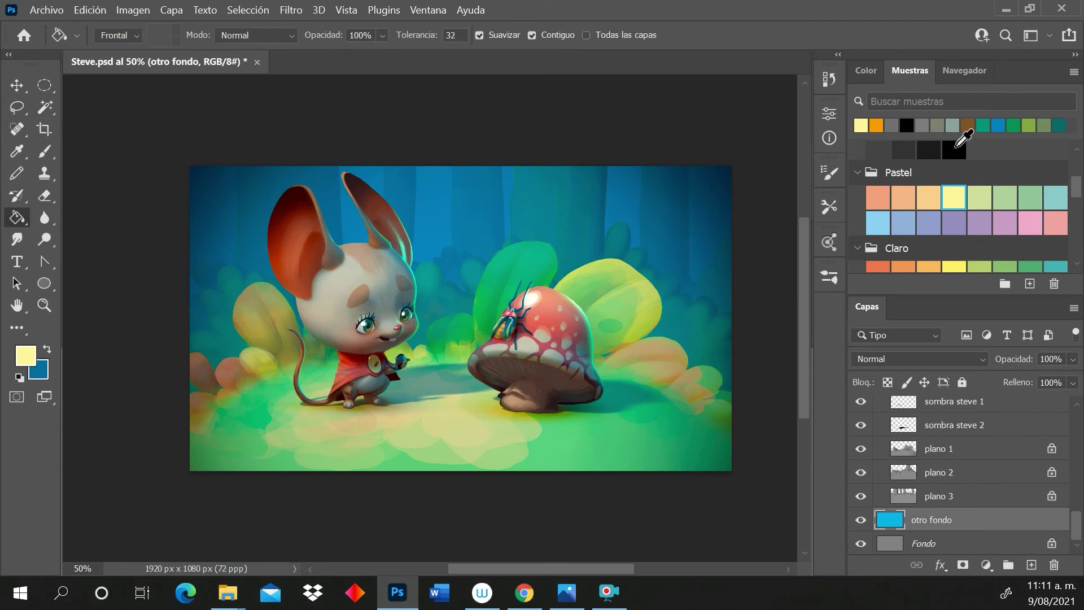
{"action": "left_click", "coordinate": [954, 148]}
{"action": "left_click", "coordinate": [718, 252]}
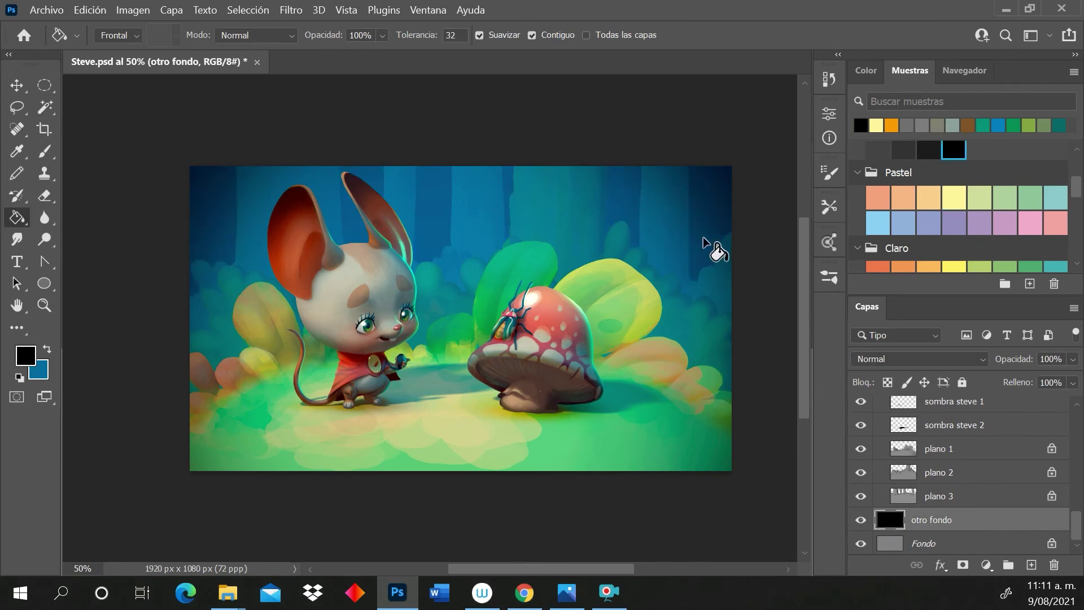
Fill the blue areas of the valor plano 1 and valor plano 2 layers with black
{"action": "left_click_drag", "start_coordinate": [1076, 531], "coordinate": [1072, 465]}
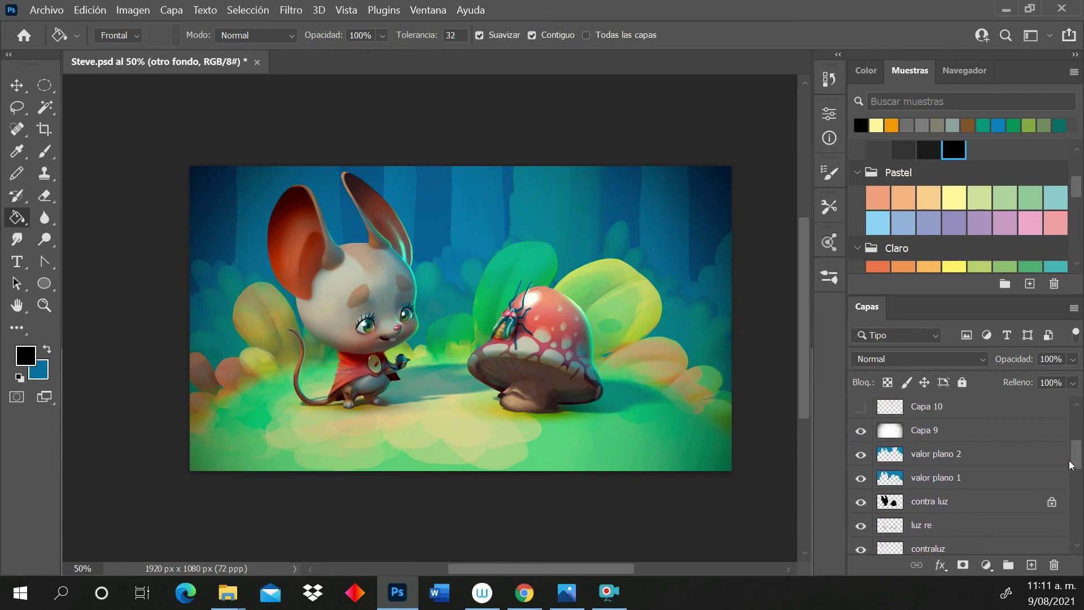
{"action": "left_click", "coordinate": [991, 478]}
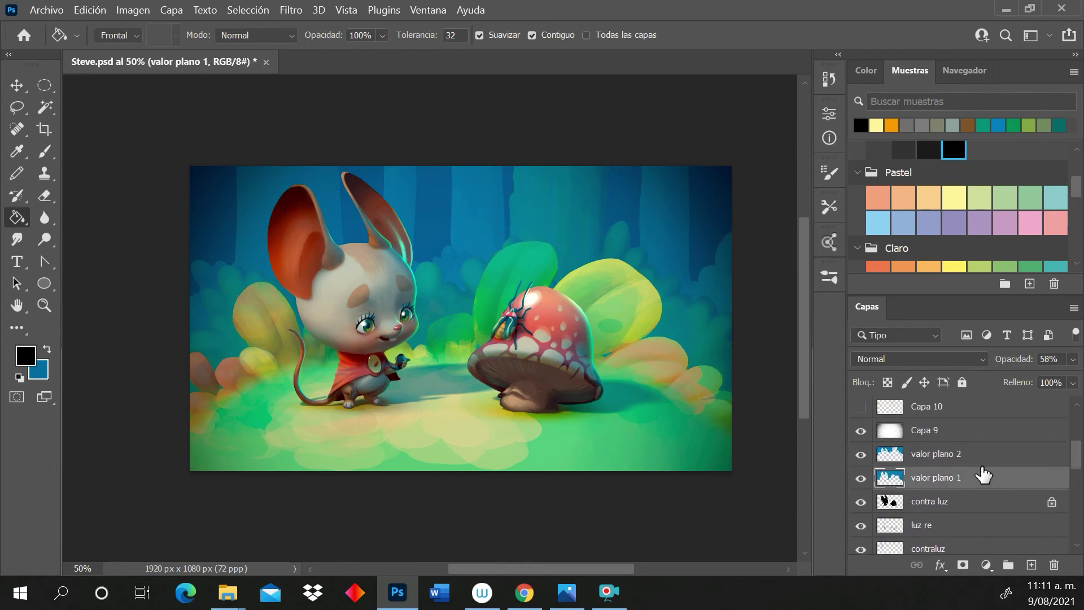
{"action": "left_click", "coordinate": [707, 202]}
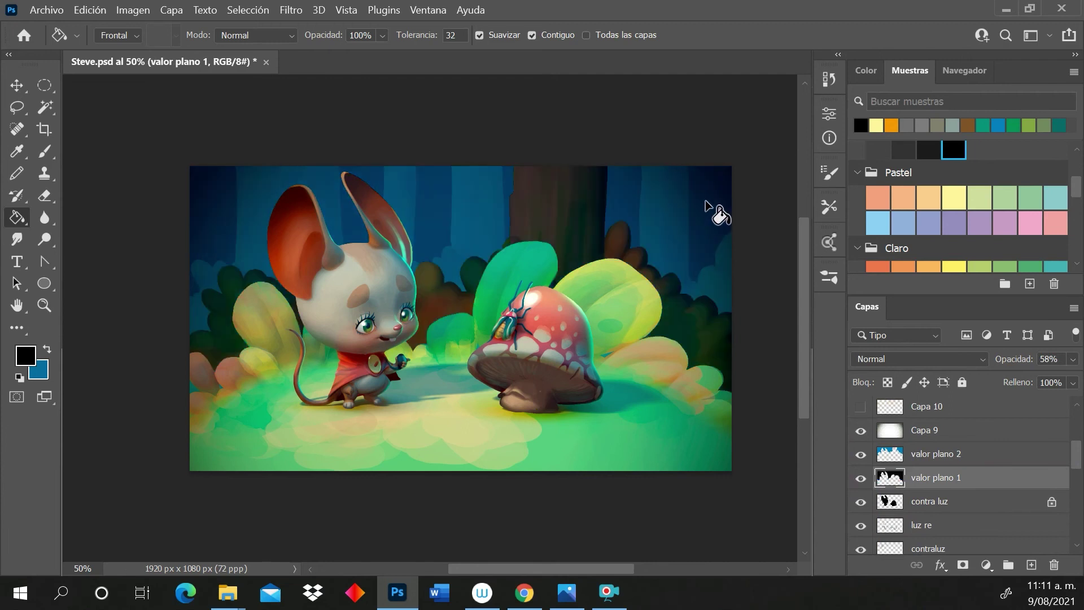
{"action": "left_click", "coordinate": [953, 458]}
{"action": "left_click", "coordinate": [668, 206]}
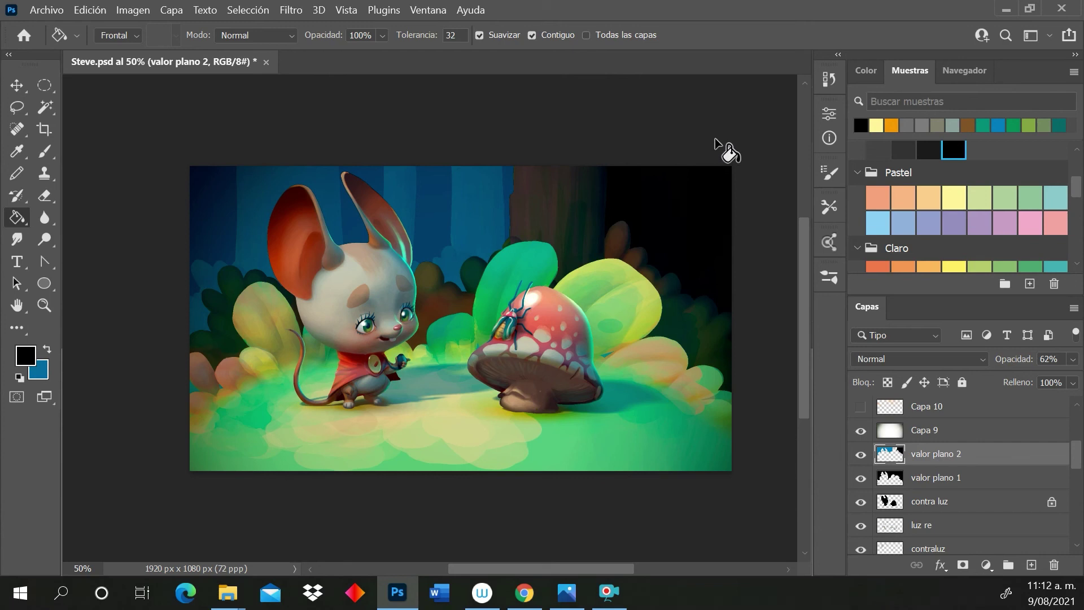
{"action": "left_click", "coordinate": [478, 194]}
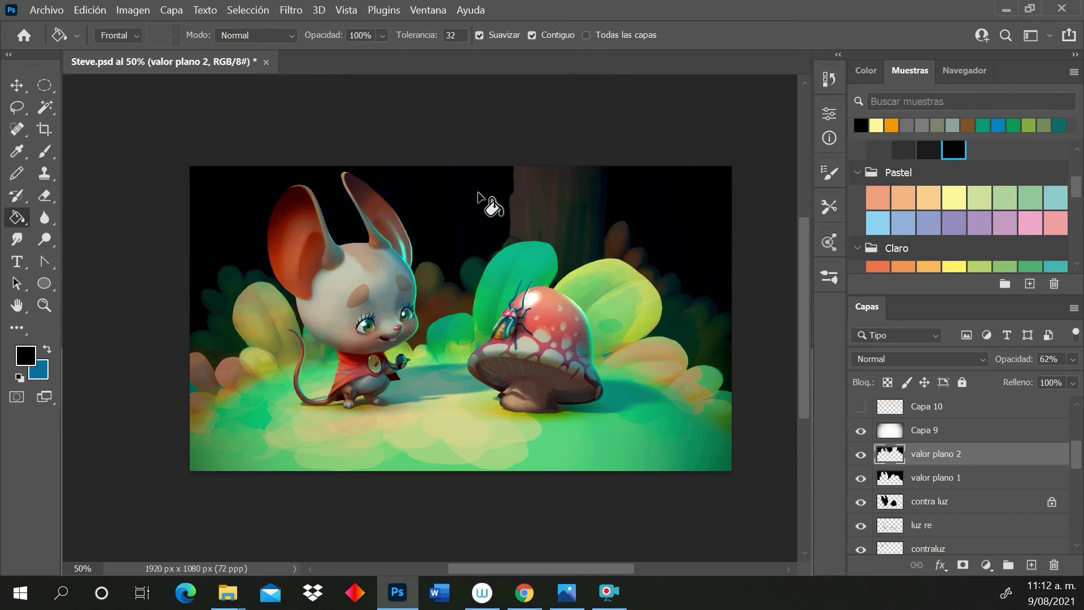
Set the opacity of valor plano 1 and valor plano 2 together to 36%
{"action": "left_click", "coordinate": [963, 480], "text": "shift"}
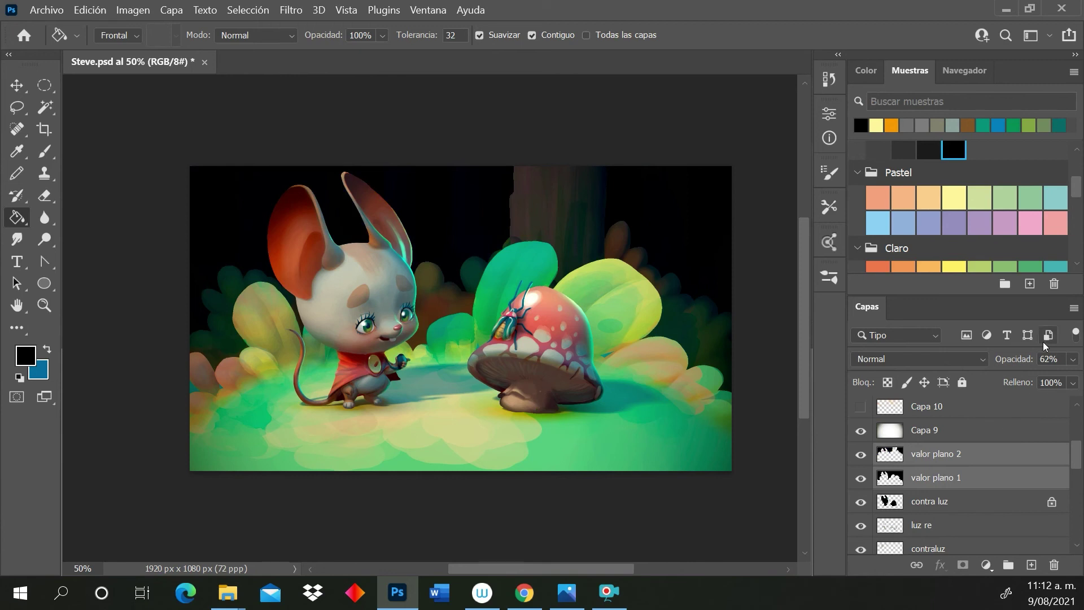
{"action": "left_click", "coordinate": [1067, 363]}
{"action": "left_click", "coordinate": [1022, 378]}
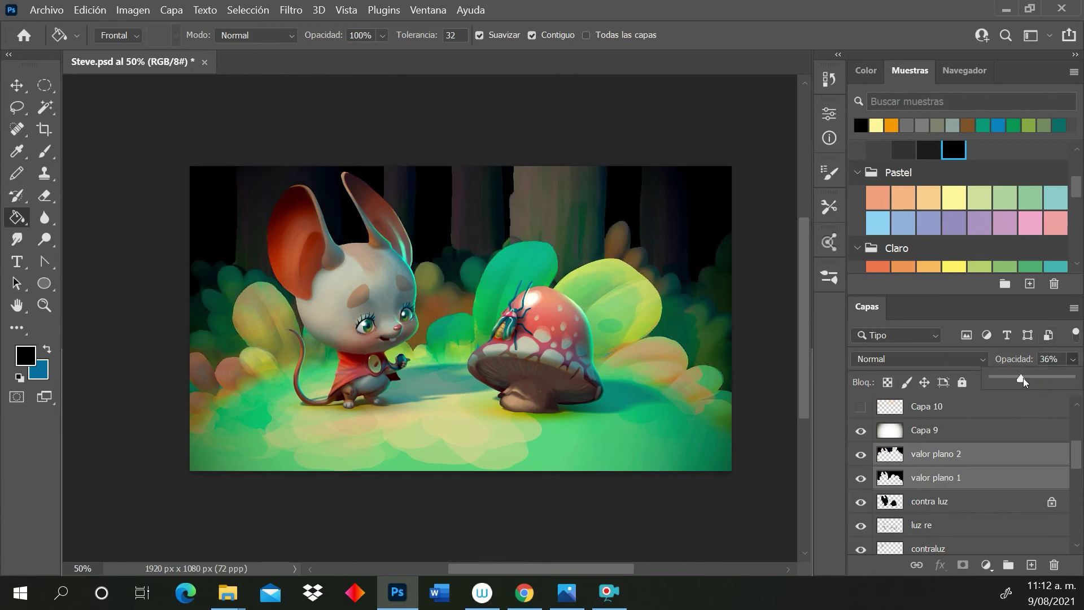
Set the opacity of valor plano 1 and valor plano 2 together to 41%
{"action": "left_click_drag", "start_coordinate": [1023, 378], "coordinate": [1025, 380]}
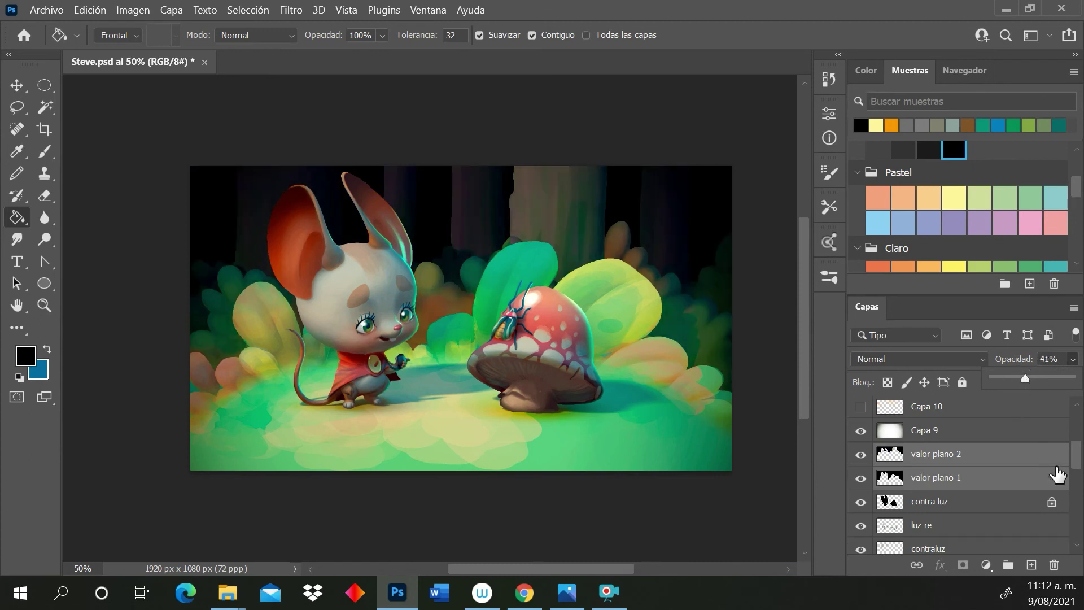
Add a new layer above the luz re layer and fill it with medium blue from the Pureza swatches using the Paint Bucket
{"action": "scroll", "coordinate": [1073, 467], "scroll_direction": "up", "scroll_amount": 2}
{"action": "scroll", "coordinate": [1073, 468], "scroll_direction": "down", "scroll_amount": 5}
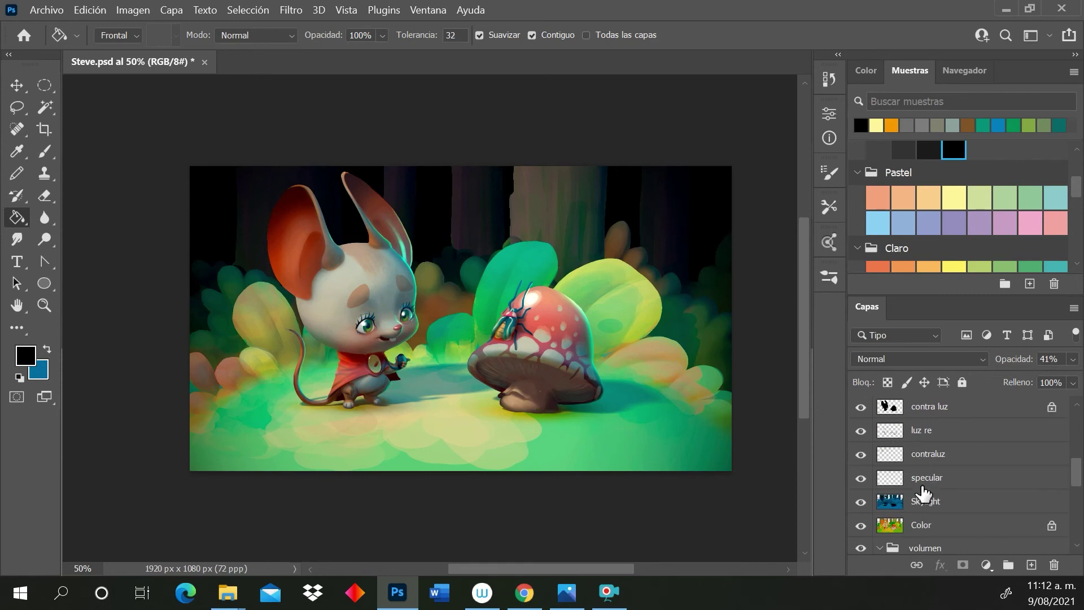
{"action": "left_click", "coordinate": [942, 435]}
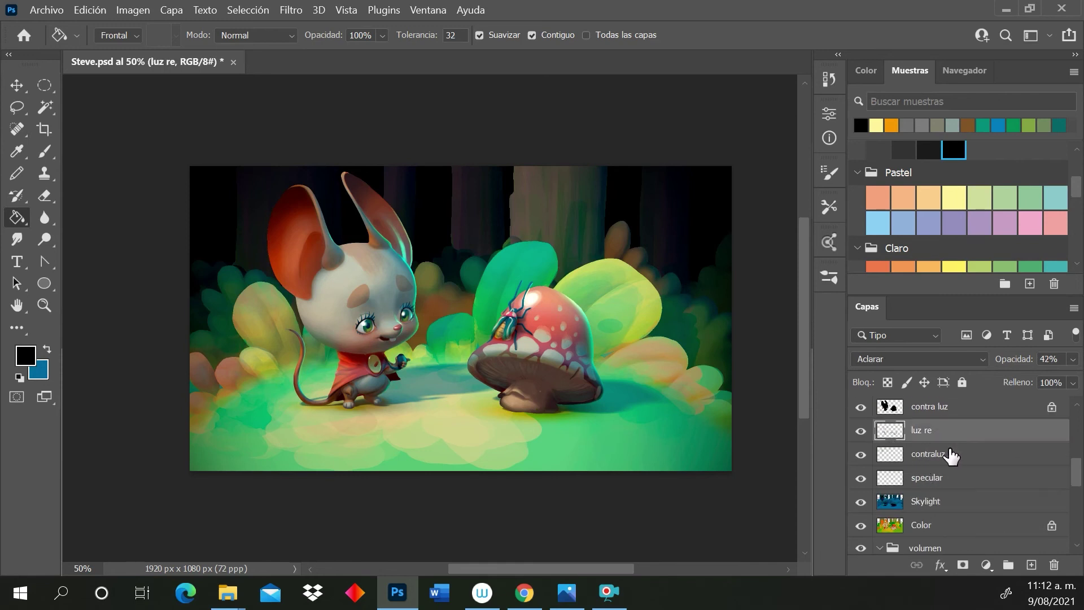
{"action": "left_click", "coordinate": [862, 435]}
{"action": "left_click", "coordinate": [861, 438]}
{"action": "left_click", "coordinate": [1031, 565]}
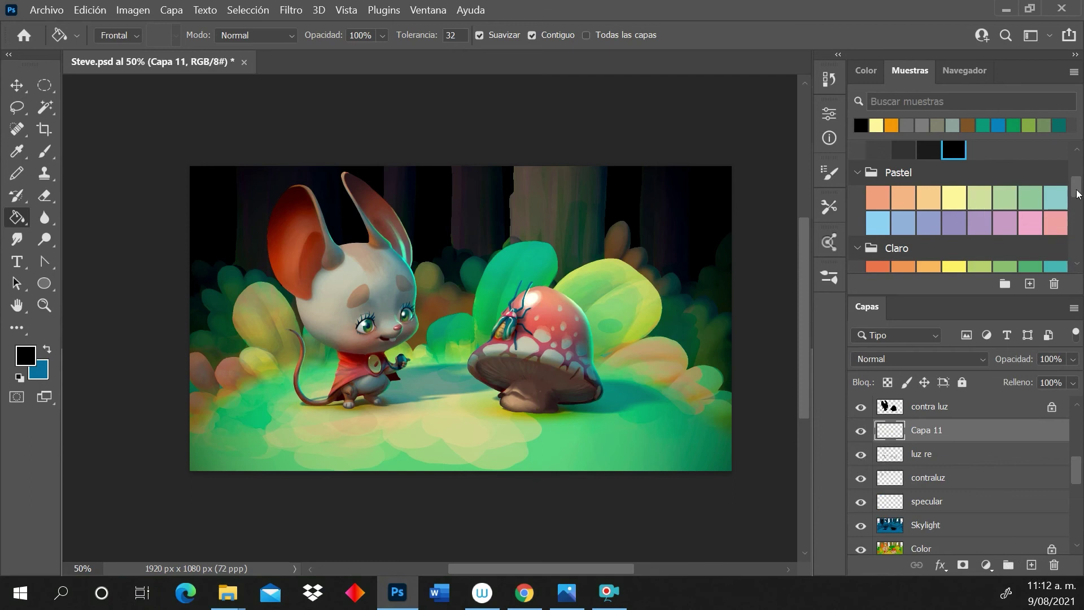
{"action": "left_click_drag", "start_coordinate": [1077, 194], "coordinate": [1080, 223]}
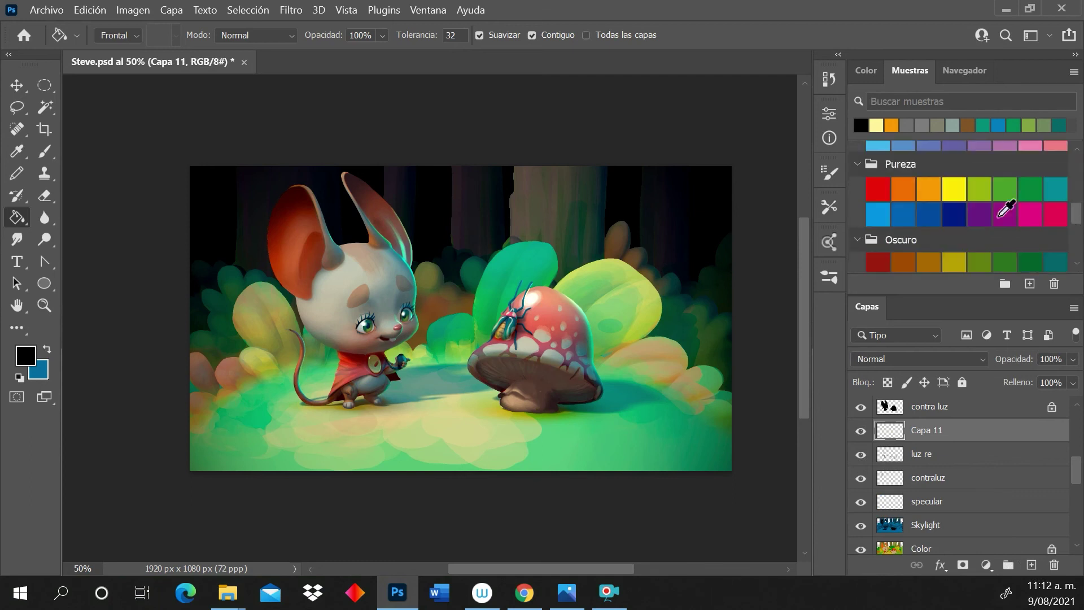
{"action": "left_click", "coordinate": [928, 214]}
{"action": "left_click", "coordinate": [656, 384]}
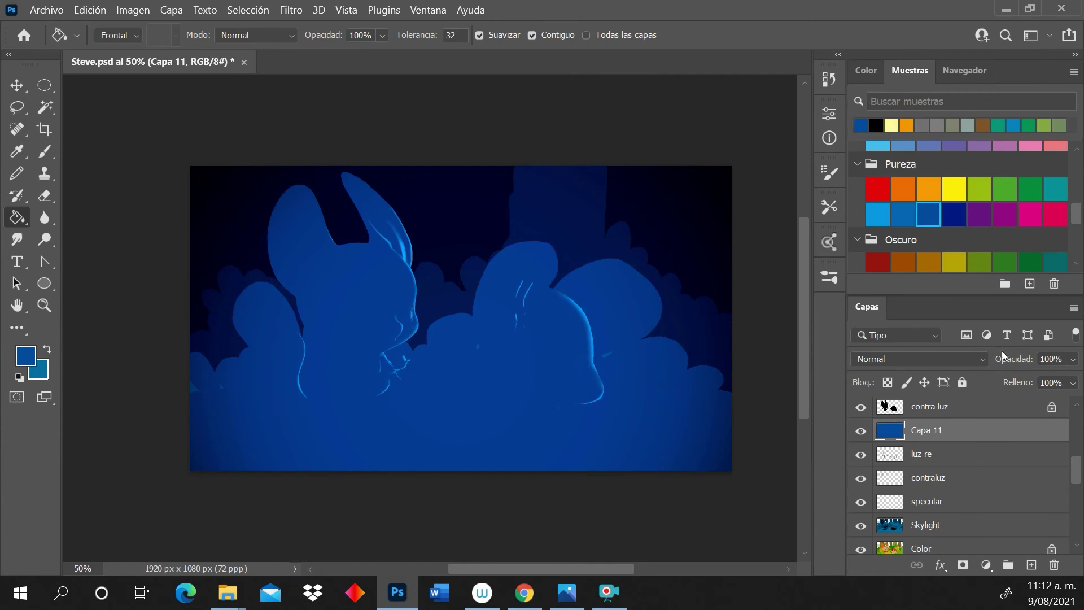
Set the blue-filled Capa 11 layer to the Multiplicar blend mode and 53% opacity
{"action": "left_click", "coordinate": [980, 359]}
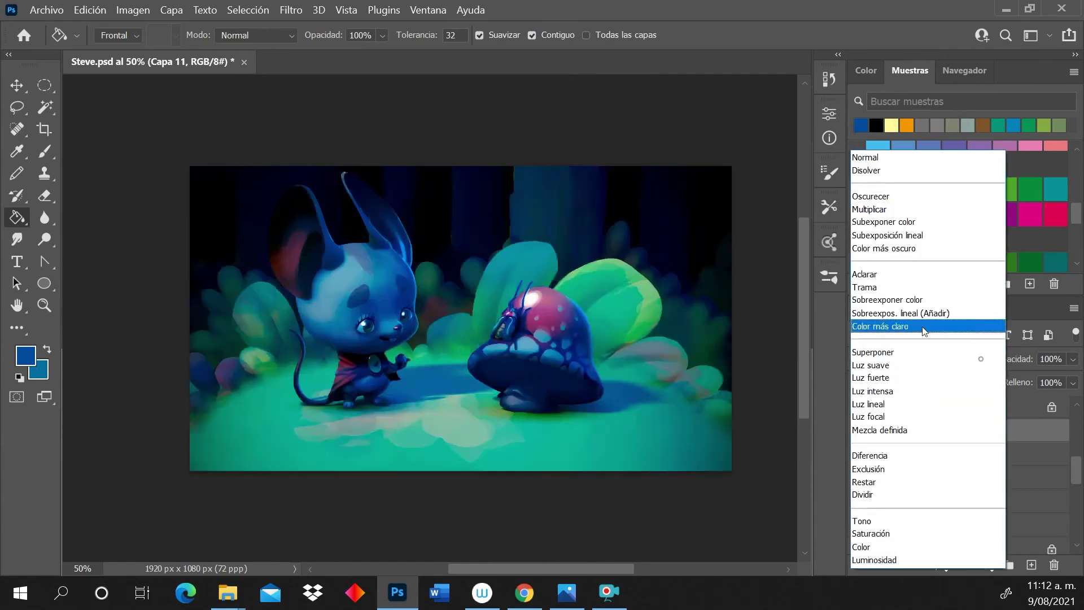
{"action": "left_click", "coordinate": [886, 209]}
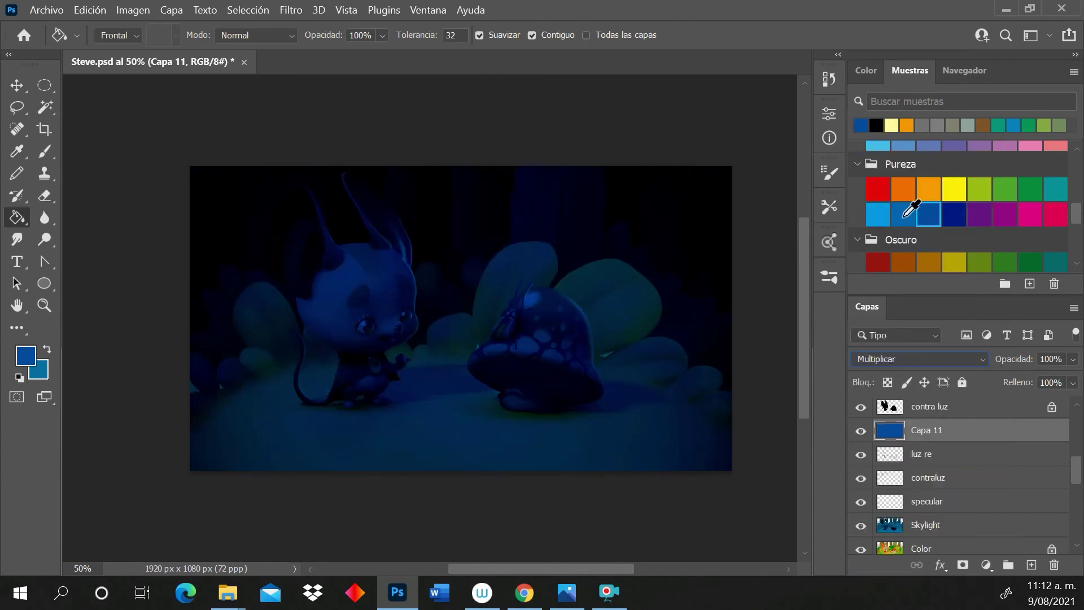
{"action": "left_click", "coordinate": [1073, 359]}
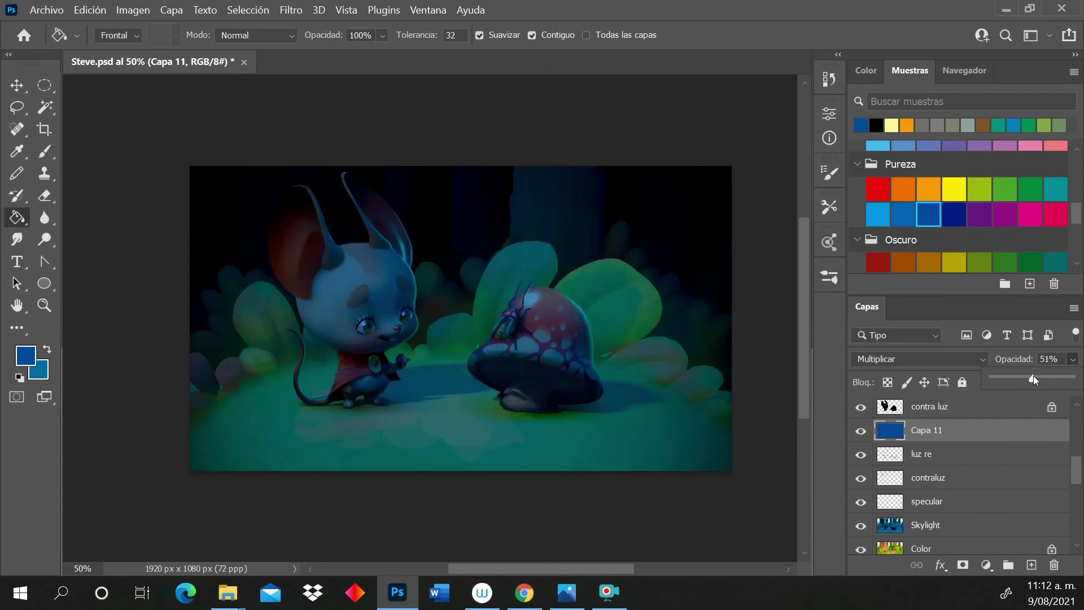
{"action": "left_click_drag", "start_coordinate": [1034, 375], "coordinate": [1035, 377]}
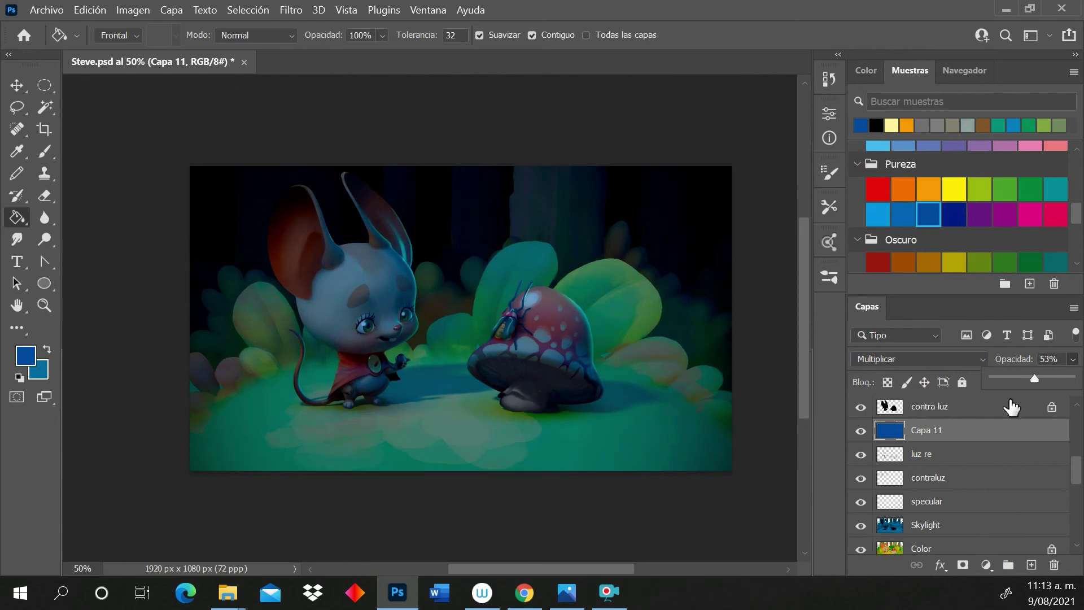
Move the specular layer directly above Capa 11 in the layer stack
{"action": "left_click", "coordinate": [964, 502]}
{"action": "left_click_drag", "start_coordinate": [965, 503], "coordinate": [966, 421]}
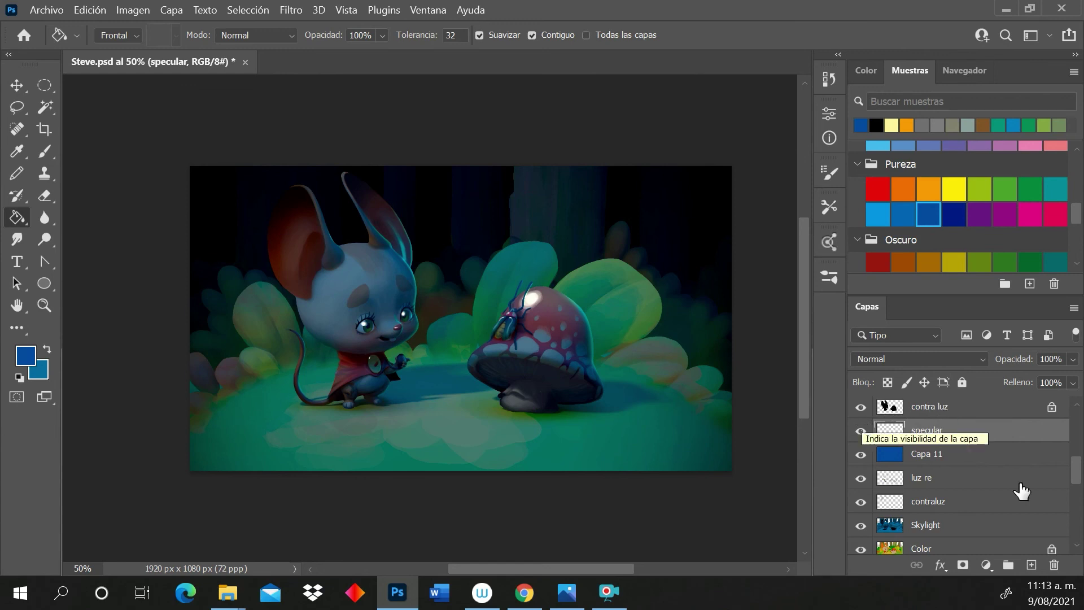
Add a new layer above valor plano 2 and outline the abdomen of the firefly on the mushroom with the Lasso
{"action": "scroll", "coordinate": [1073, 479], "scroll_direction": "up", "scroll_amount": 3}
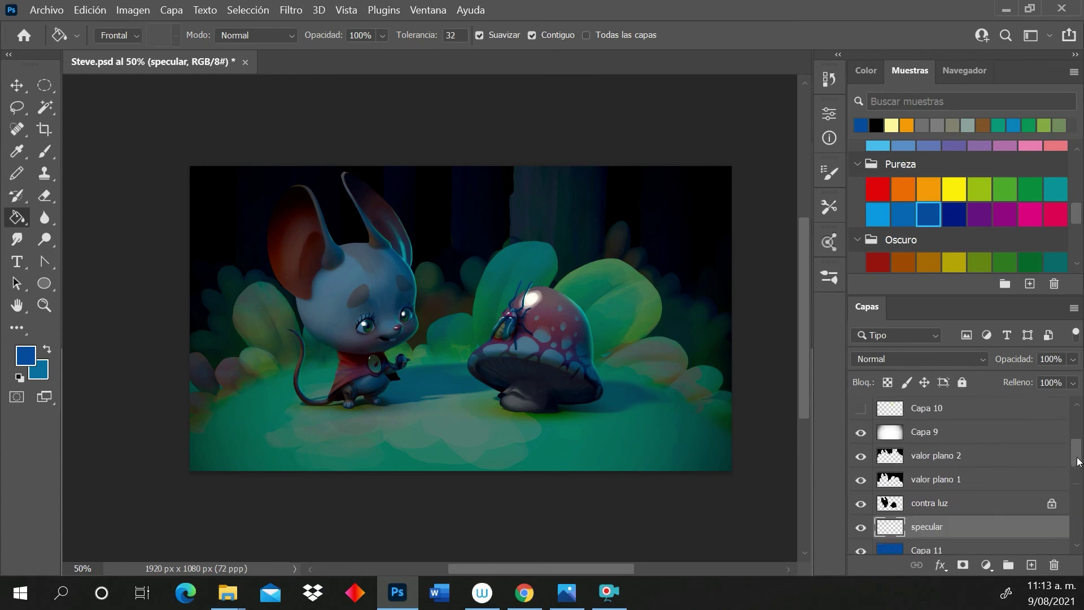
{"action": "left_click", "coordinate": [940, 439]}
{"action": "left_click", "coordinate": [954, 462]}
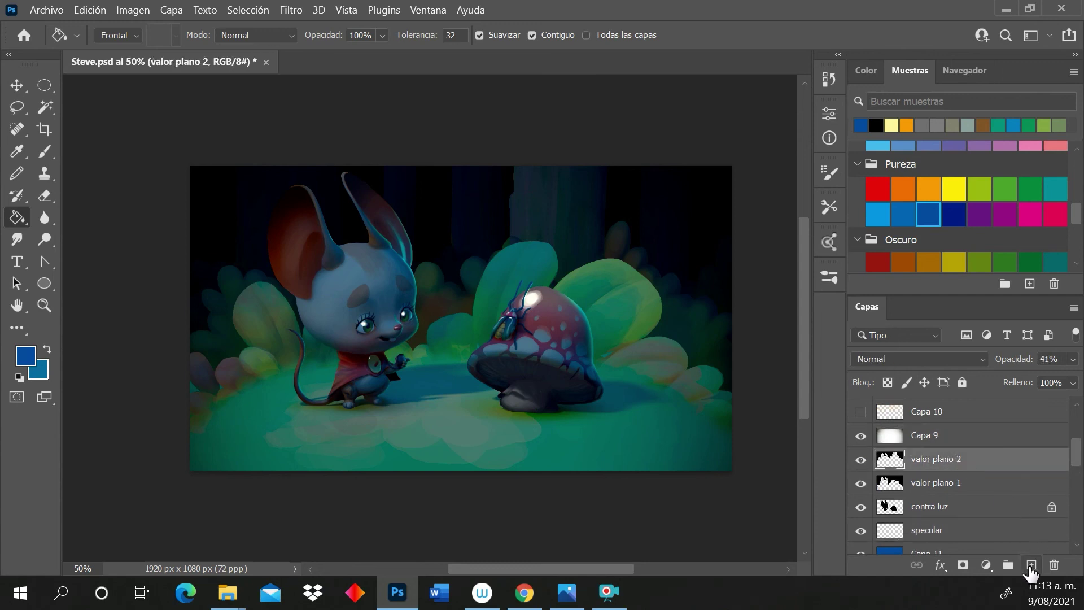
{"action": "left_click", "coordinate": [1031, 565]}
{"action": "key", "text": "z"}
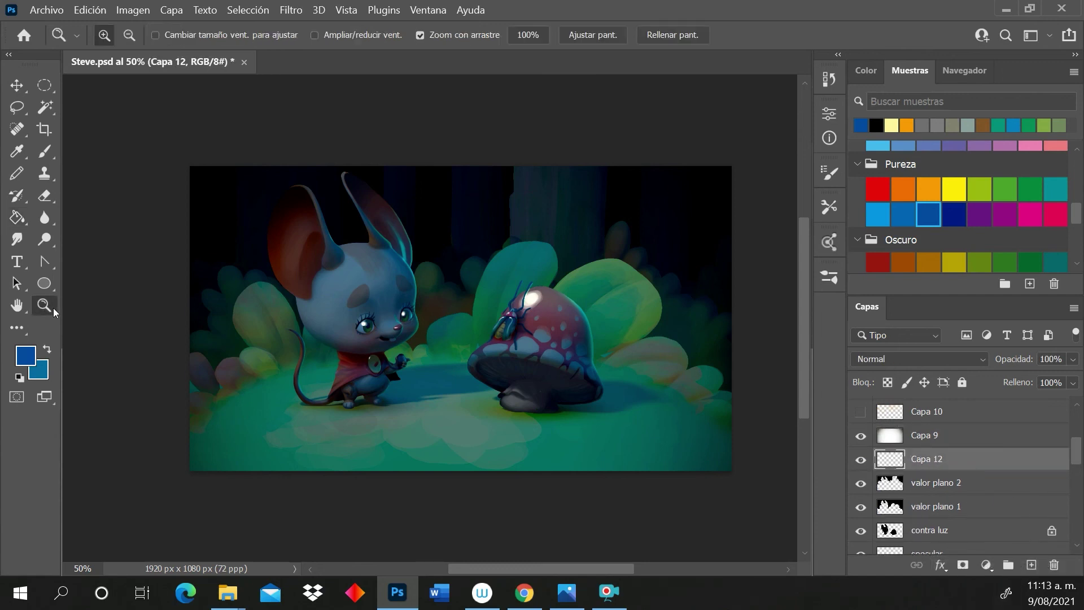
{"action": "left_click", "coordinate": [498, 334]}
{"action": "left_click", "coordinate": [511, 325]}
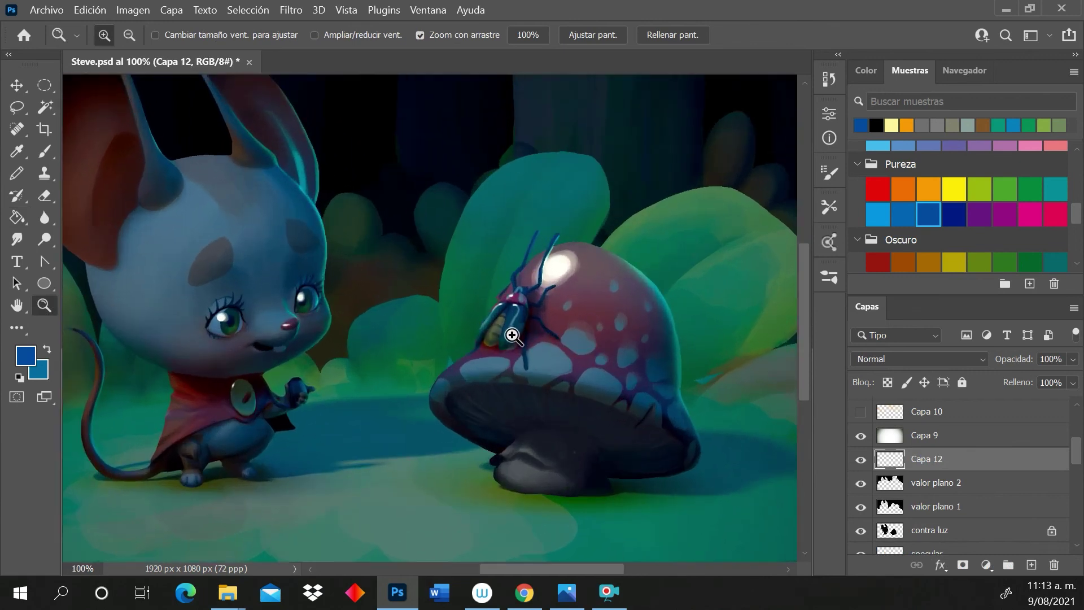
{"action": "left_click", "coordinate": [510, 320]}
{"action": "left_click", "coordinate": [24, 112]}
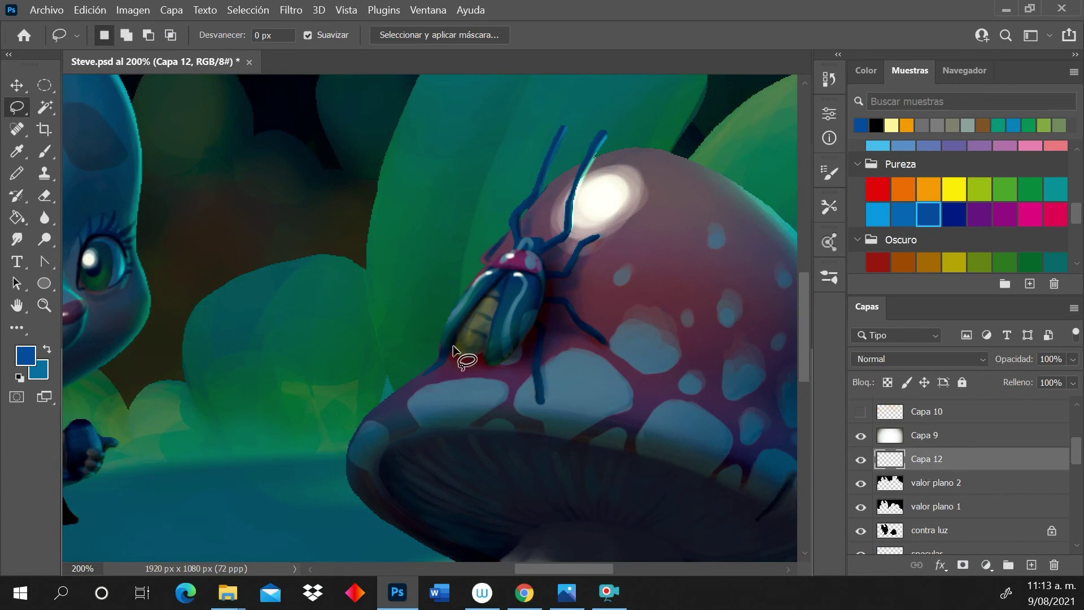
{"action": "mouse_move", "coordinate": [453, 348]}
{"action": "left_mouse_down"}
{"action": "mouse_move", "coordinate": [469, 307]}
{"action": "mouse_move", "coordinate": [505, 273]}
{"action": "mouse_move", "coordinate": [486, 350]}
{"action": "mouse_move", "coordinate": [456, 346]}
{"action": "left_mouse_up"}
{"action": "key", "text": "shift"}
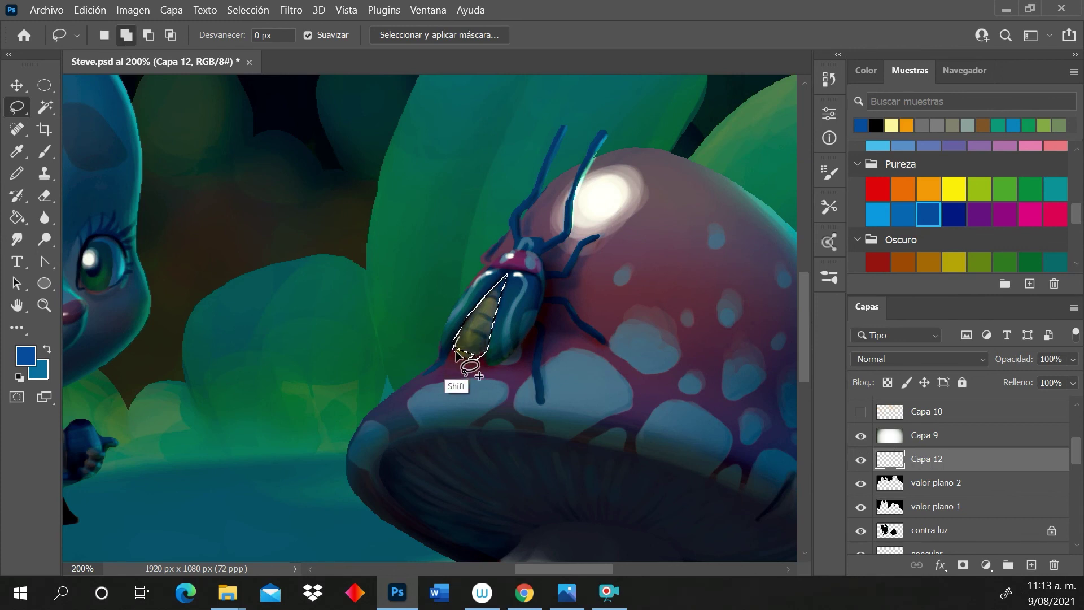
Brush the selected firefly abdomen with lime green from the Pureza swatches, deselect it, and set the layer's blend mode to Trama
{"action": "left_click", "coordinate": [44, 151]}
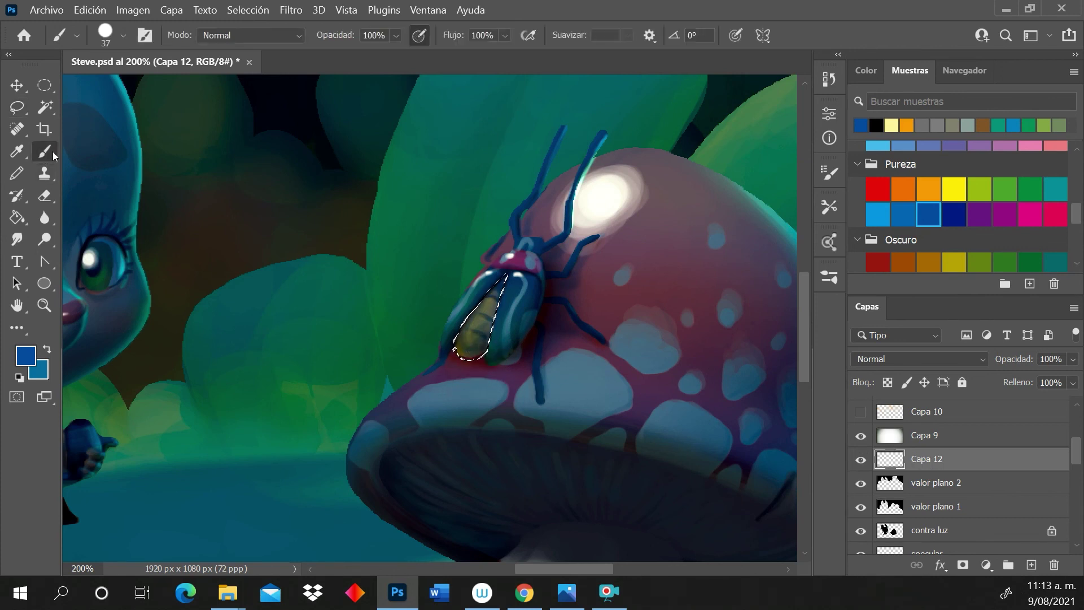
{"action": "left_click", "coordinate": [980, 189]}
{"action": "mouse_move", "coordinate": [480, 308]}
{"action": "left_mouse_down"}
{"action": "mouse_move", "coordinate": [466, 345]}
{"action": "mouse_move", "coordinate": [460, 336]}
{"action": "mouse_move", "coordinate": [474, 325]}
{"action": "mouse_move", "coordinate": [473, 336]}
{"action": "left_mouse_up"}
{"action": "key", "text": "ctrl+d"}
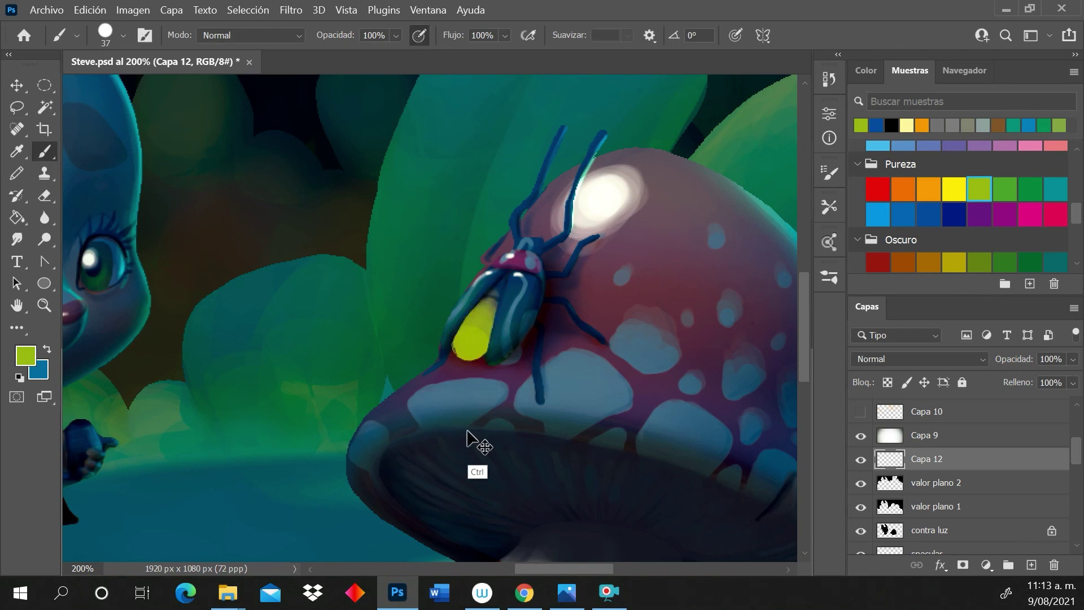
{"action": "left_click", "coordinate": [919, 361]}
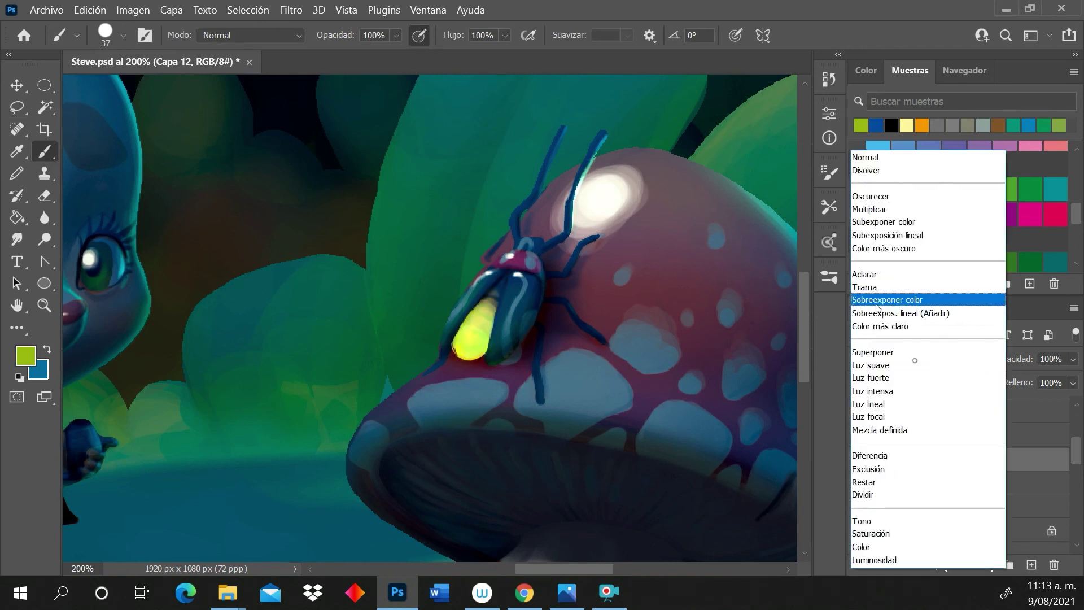
{"action": "left_click", "coordinate": [876, 290]}
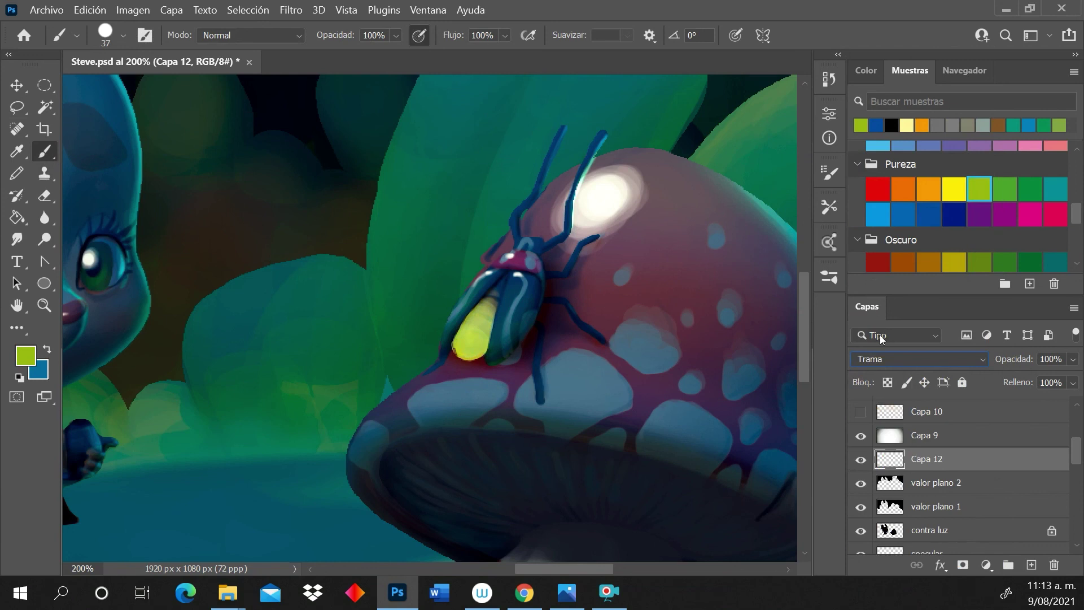
Add a new layer above Capa 12 and load the outline of the Amanita layer as a selection
{"action": "left_click", "coordinate": [1031, 566]}
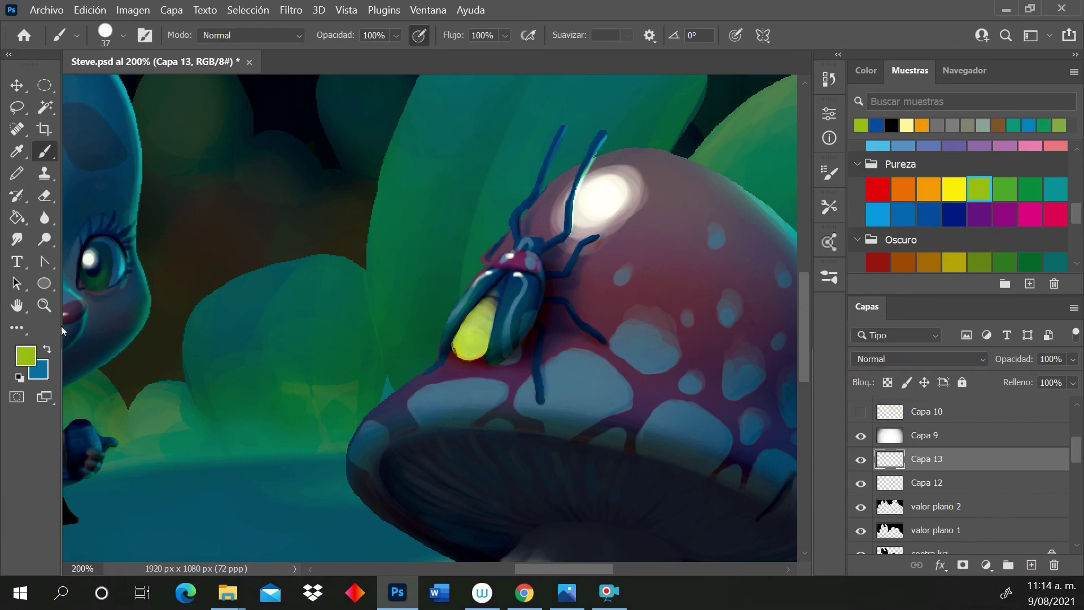
{"action": "key", "text": "z"}
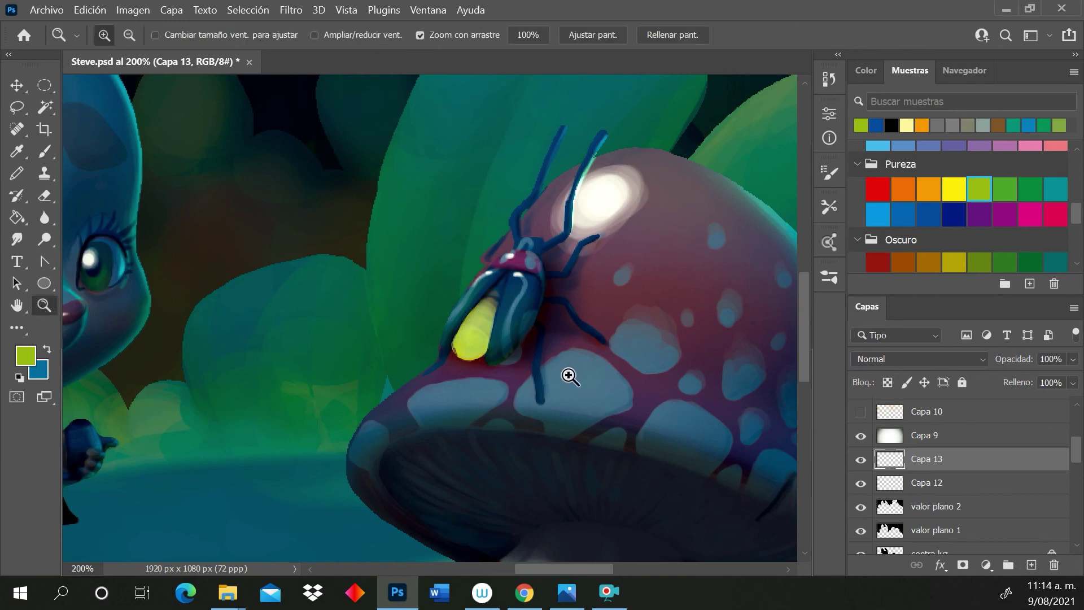
{"action": "key", "text": "alt"}
{"action": "left_click", "coordinate": [563, 376], "text": "alt"}
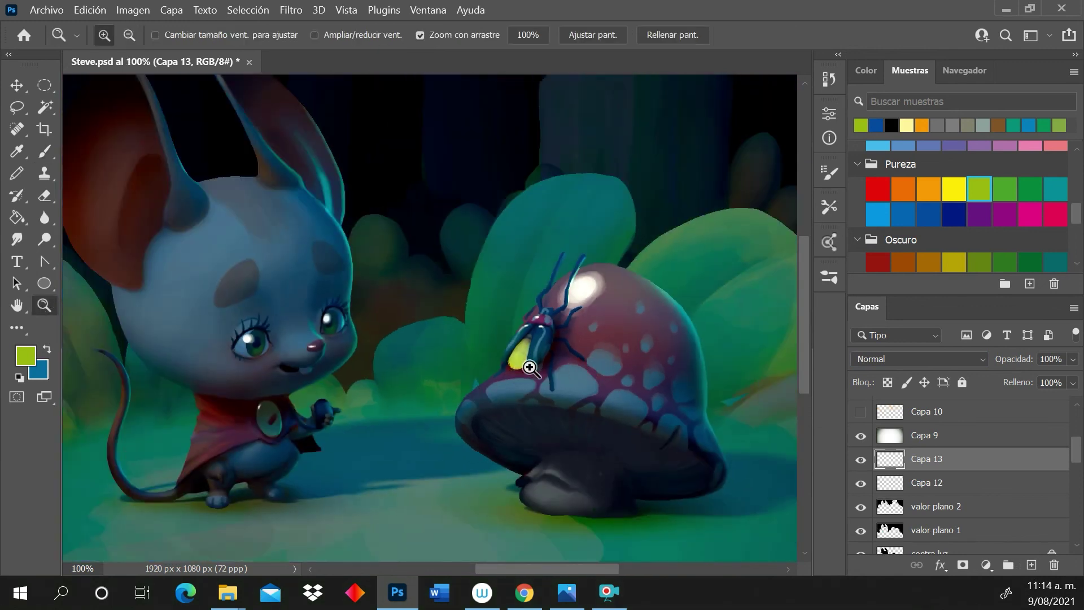
{"action": "left_click", "coordinate": [553, 365]}
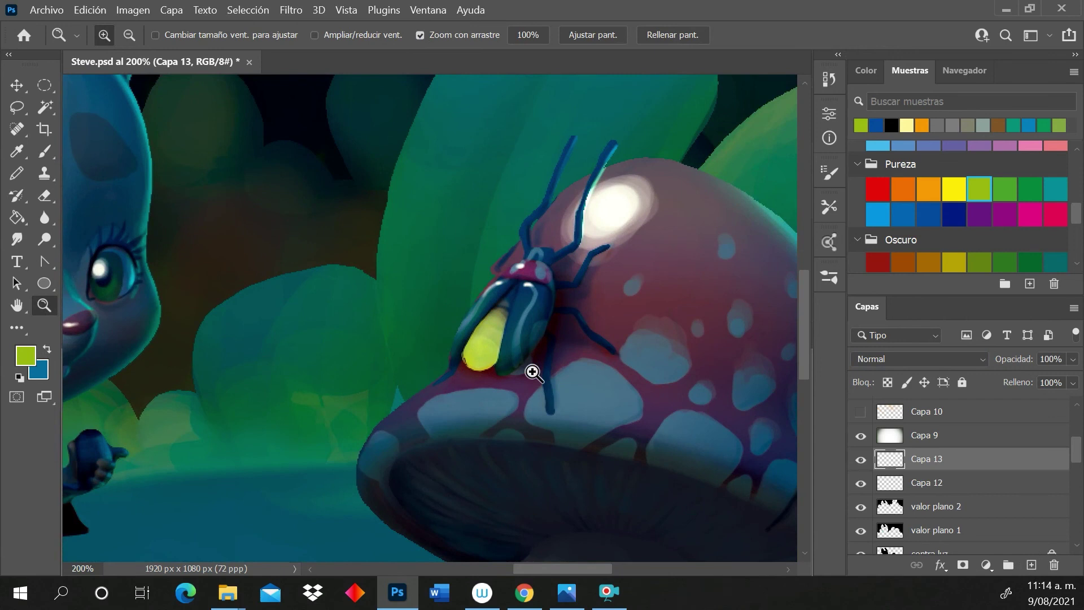
{"action": "left_click_drag", "start_coordinate": [1076, 460], "coordinate": [1078, 507]}
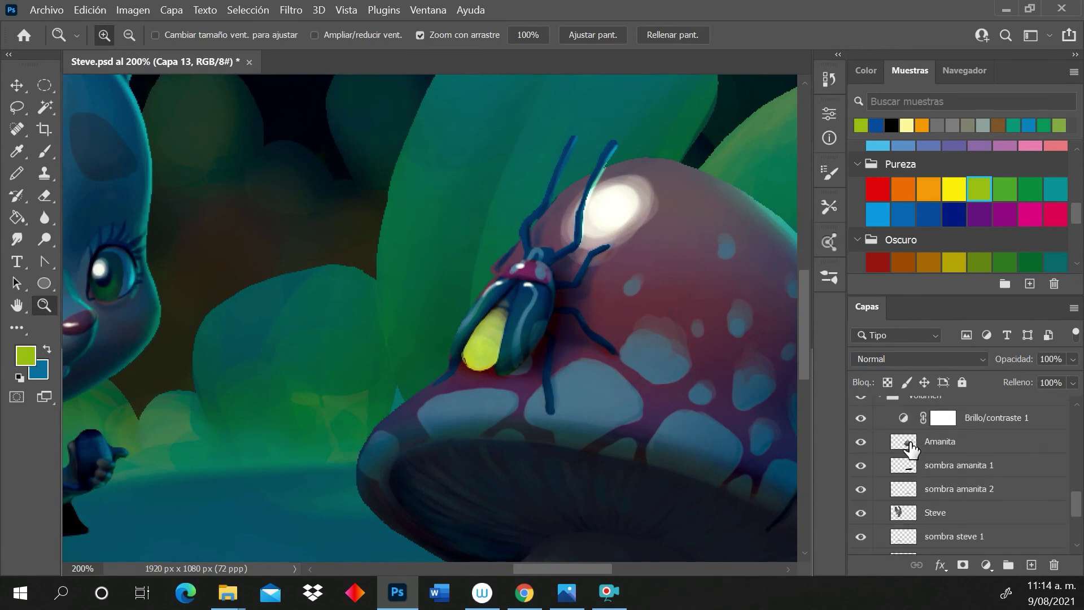
{"action": "left_click", "coordinate": [909, 443], "text": "ctrl"}
{"action": "scroll", "coordinate": [1066, 496], "scroll_direction": "up", "scroll_amount": 3}
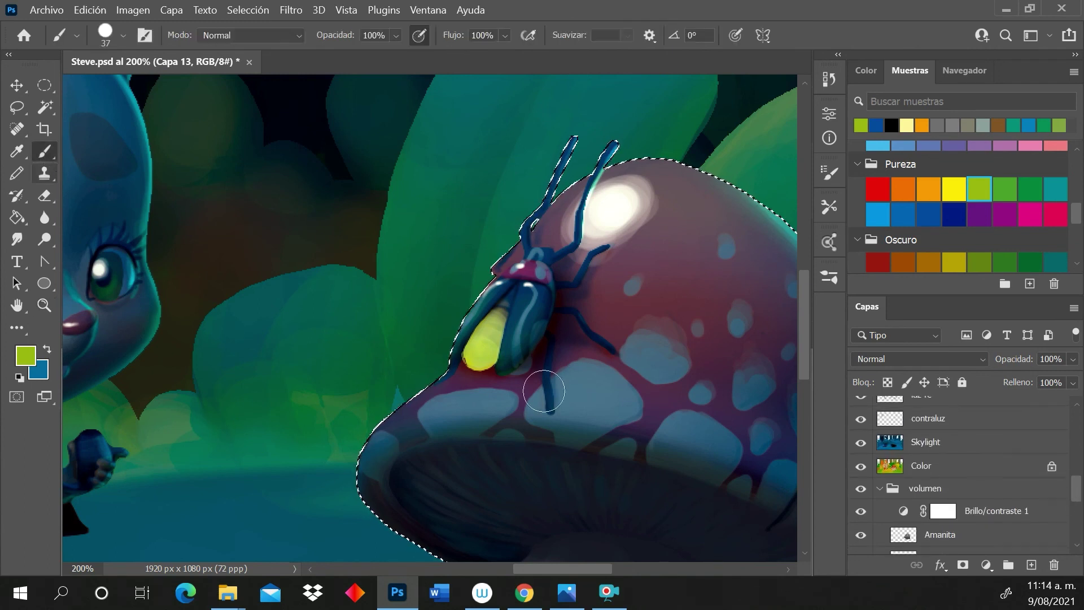
Paint a lime-green glow around the firefly's abdomen and the nearby mushroom cap with a 90 px brush at 0% hardness
{"action": "right_click", "coordinate": [546, 376]}
{"action": "left_click", "coordinate": [980, 189]}
{"action": "right_click", "coordinate": [549, 366]}
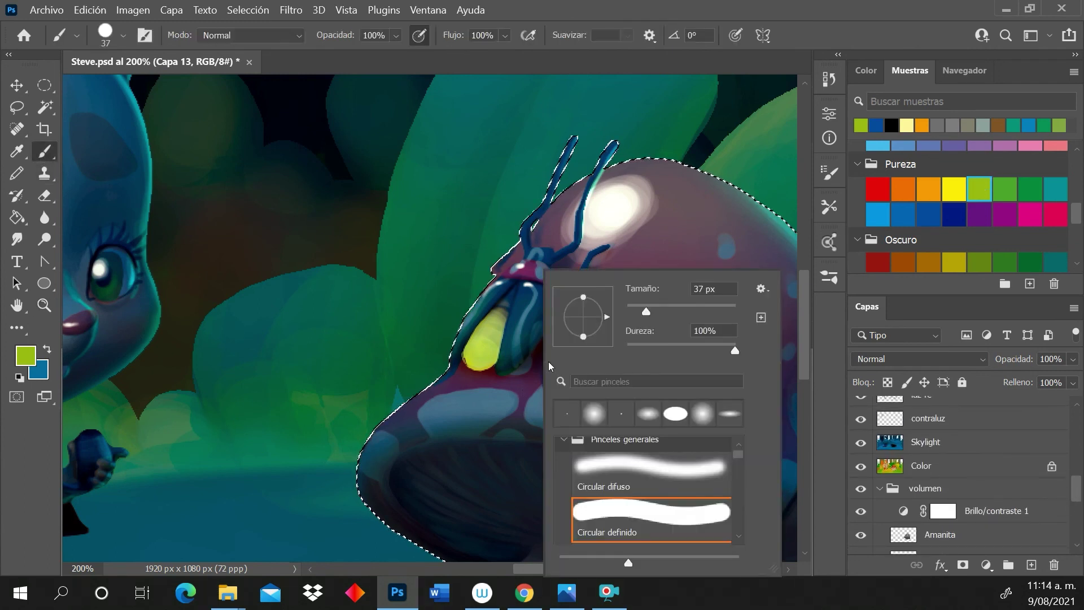
{"action": "left_click_drag", "start_coordinate": [700, 346], "coordinate": [593, 355]}
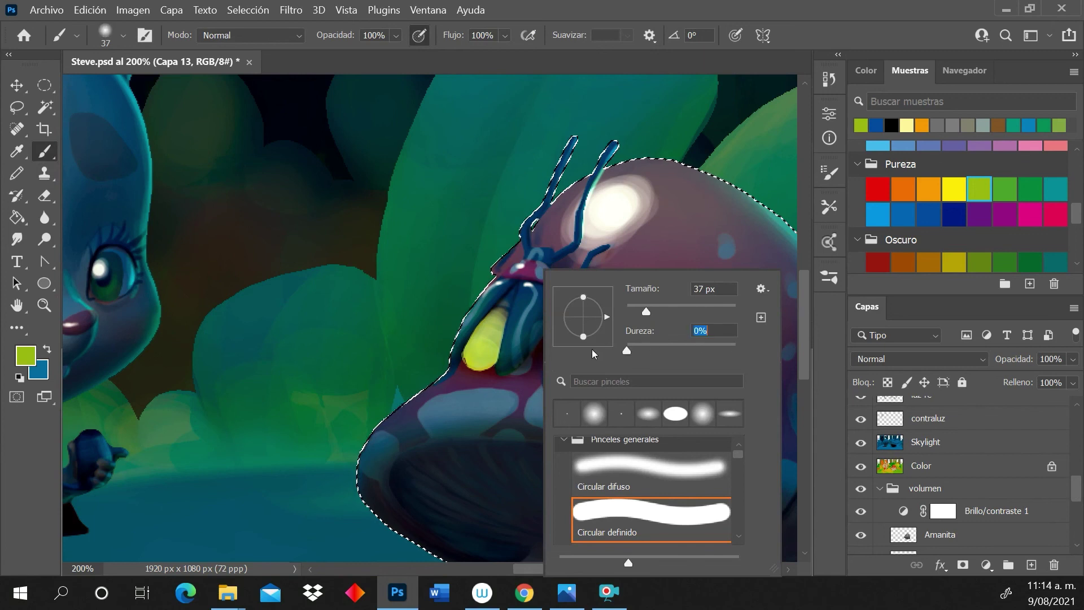
{"action": "left_click", "coordinate": [676, 310]}
{"action": "left_click", "coordinate": [505, 378]}
{"action": "mouse_move", "coordinate": [504, 361]}
{"action": "left_mouse_down"}
{"action": "mouse_move", "coordinate": [492, 350]}
{"action": "mouse_move", "coordinate": [511, 378]}
{"action": "left_mouse_up"}
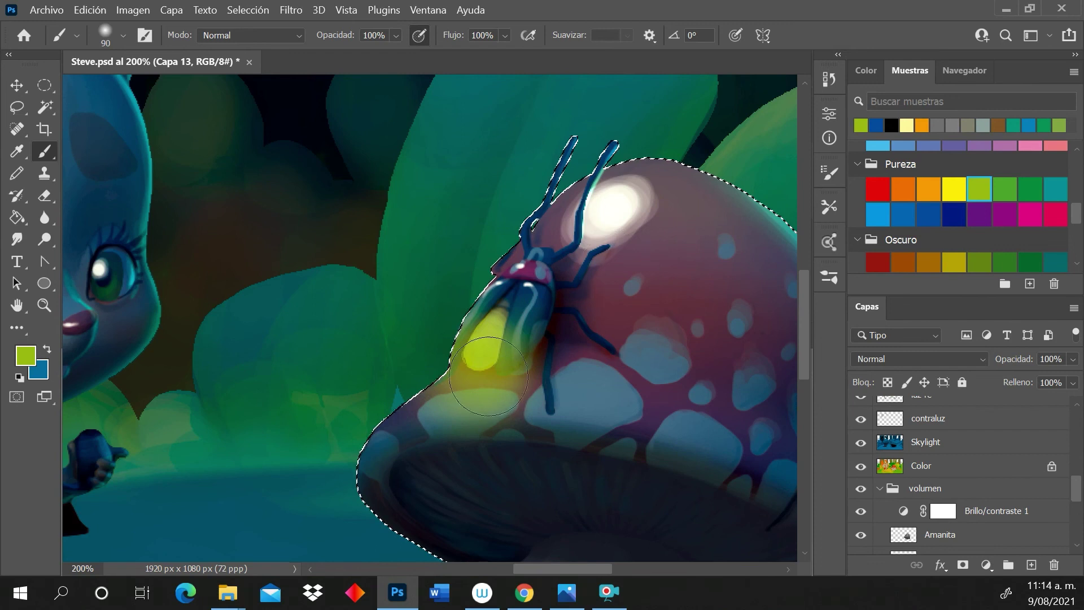
{"action": "left_click_drag", "start_coordinate": [508, 339], "coordinate": [542, 384]}
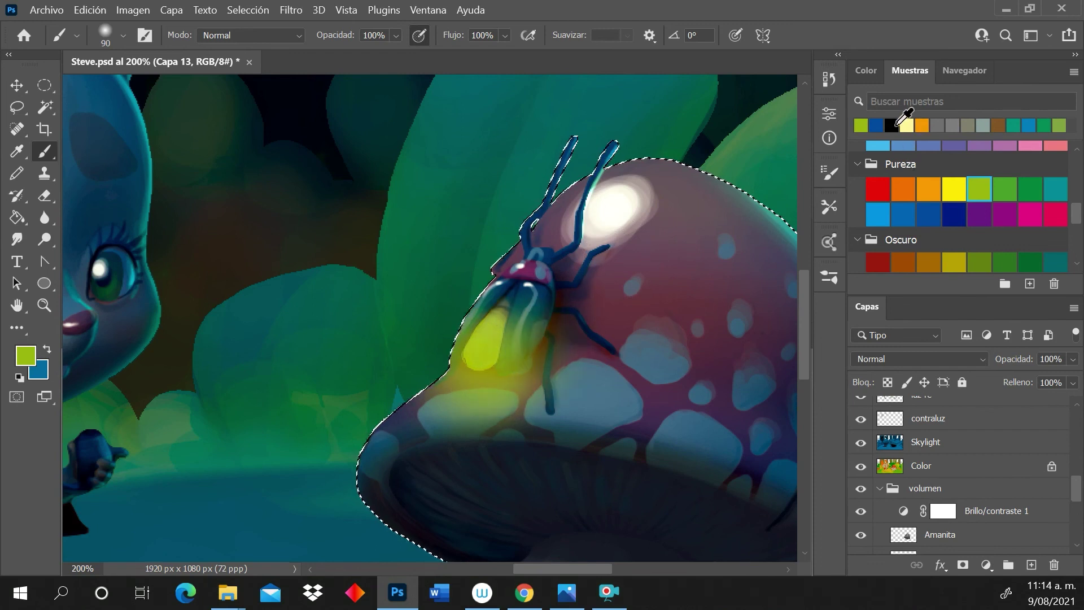
Paint a dark accent on the lower end of the firefly's wing with a soft 9 px black brush
{"action": "left_click_drag", "start_coordinate": [1078, 223], "coordinate": [1036, 181]}
{"action": "left_click", "coordinate": [960, 229]}
{"action": "right_click", "coordinate": [789, 226]}
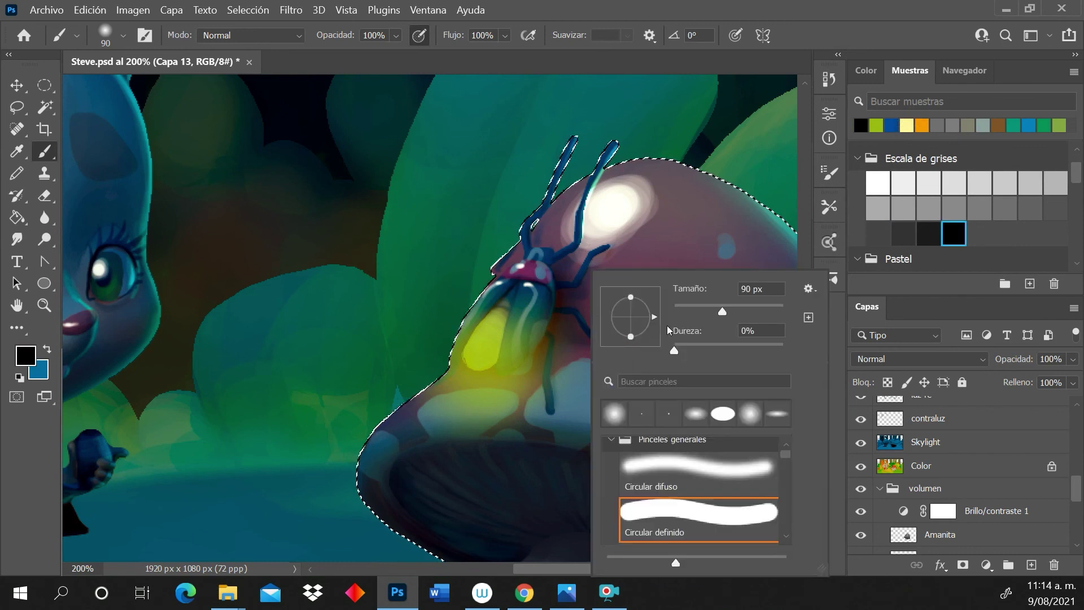
{"action": "left_click", "coordinate": [678, 310]}
{"action": "key", "text": "Return"}
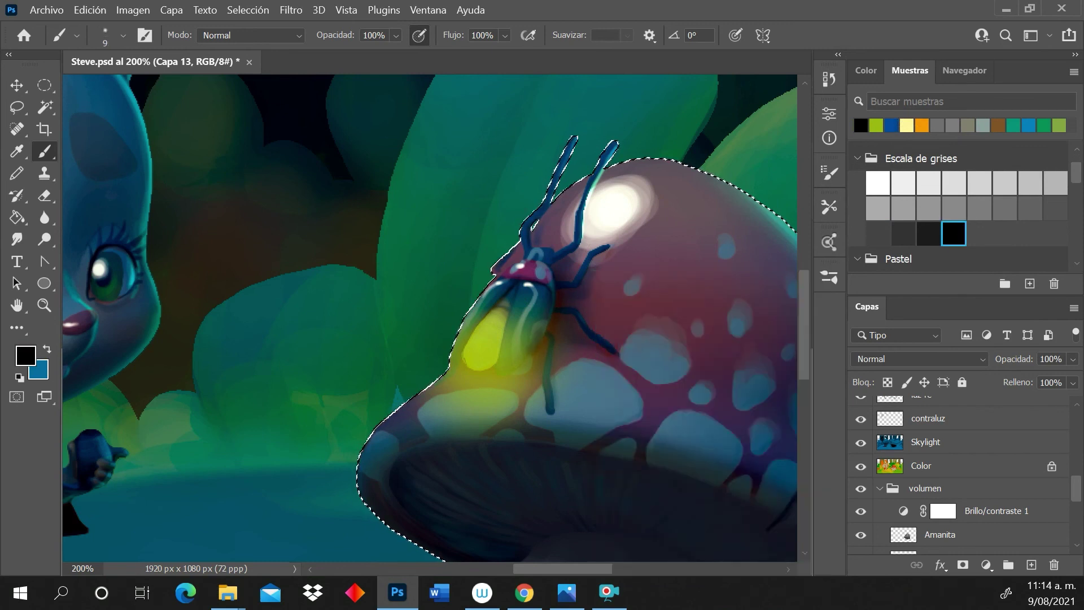
{"action": "left_click_drag", "start_coordinate": [514, 361], "coordinate": [536, 337]}
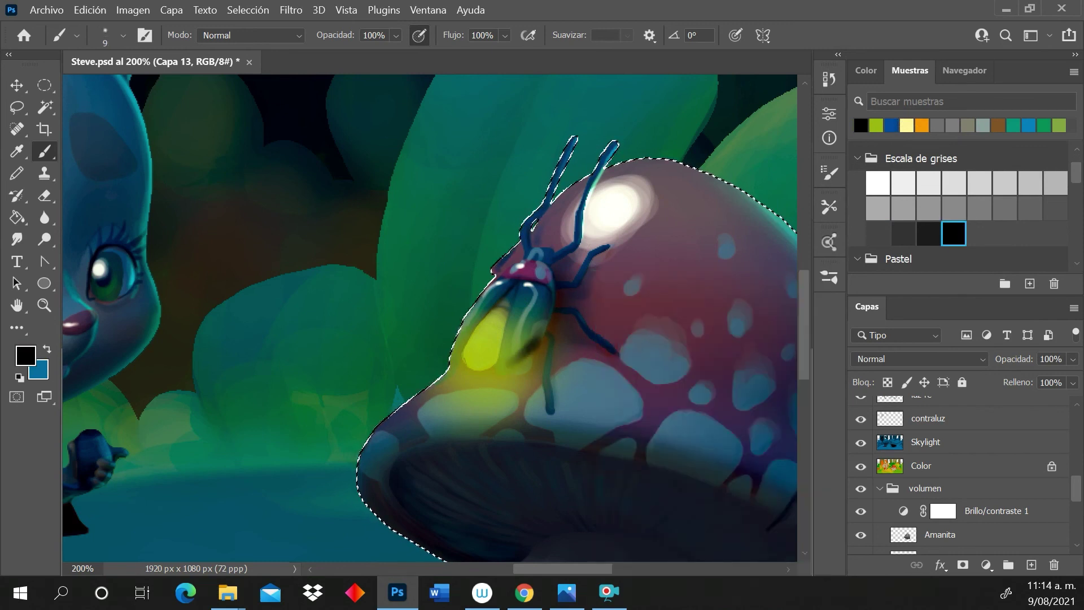
Sharpen the dark lower edge of the firefly's wing with a 3 px black brush at 100% hardness
{"action": "right_click", "coordinate": [704, 355]}
{"action": "left_click_drag", "start_coordinate": [894, 350], "coordinate": [925, 348]}
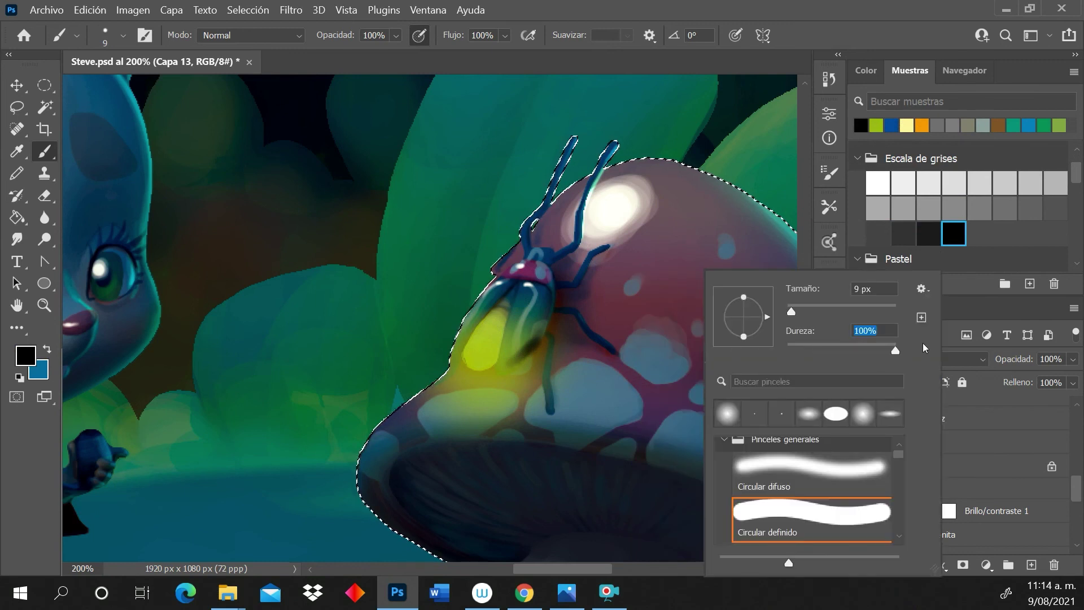
{"action": "left_click_drag", "start_coordinate": [794, 303], "coordinate": [779, 302]}
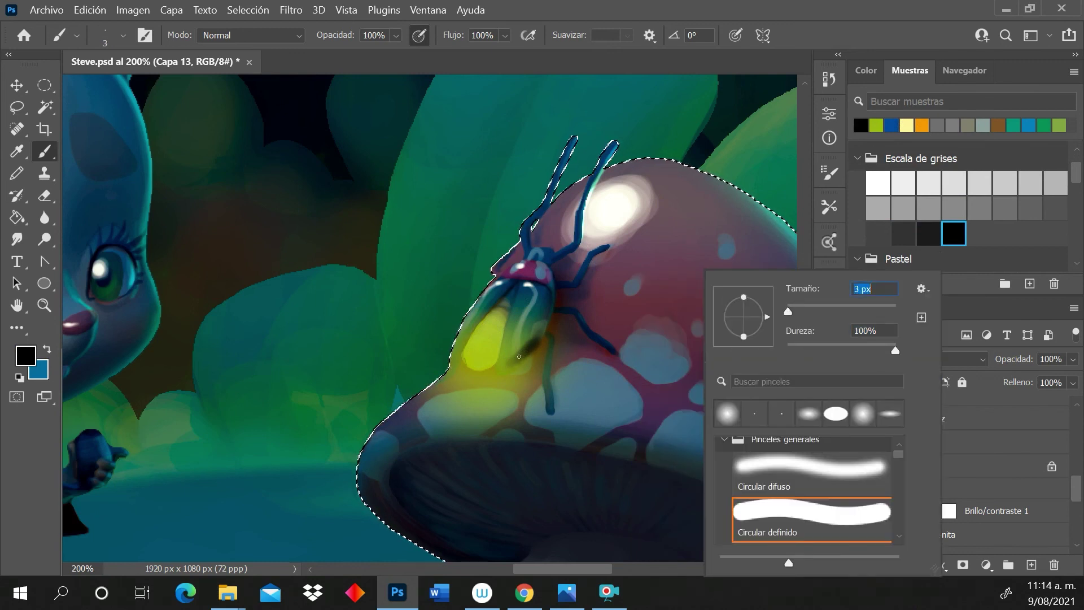
{"action": "key", "text": "Return"}
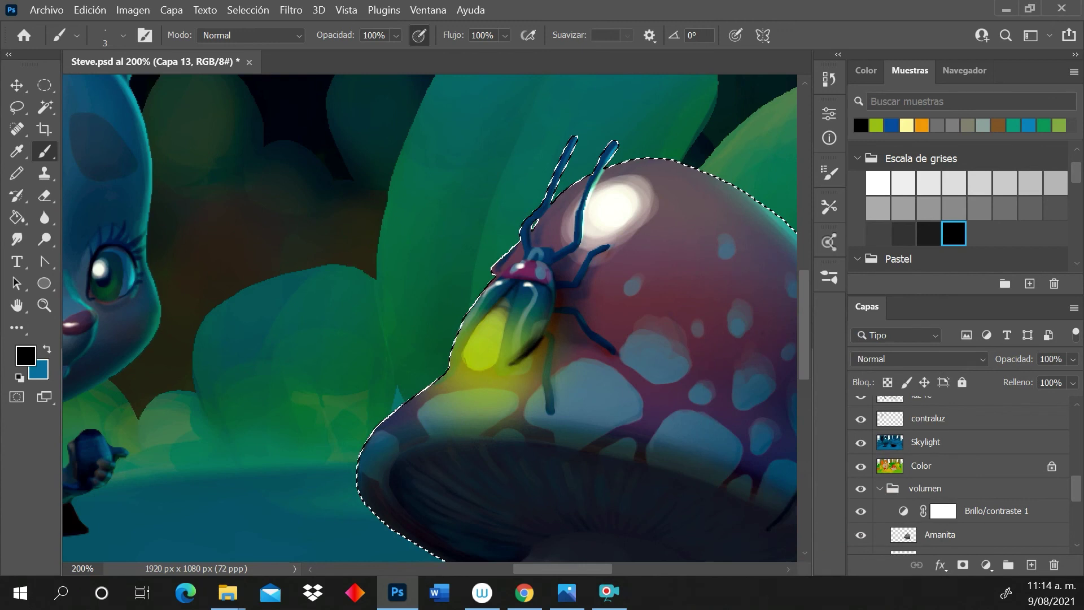
Darken both of the firefly's wings with black, using hard brushes of 18 px and 9 px
{"action": "right_click", "coordinate": [557, 270]}
{"action": "left_click_drag", "start_coordinate": [643, 311], "coordinate": [648, 308]}
{"action": "key", "text": "Return"}
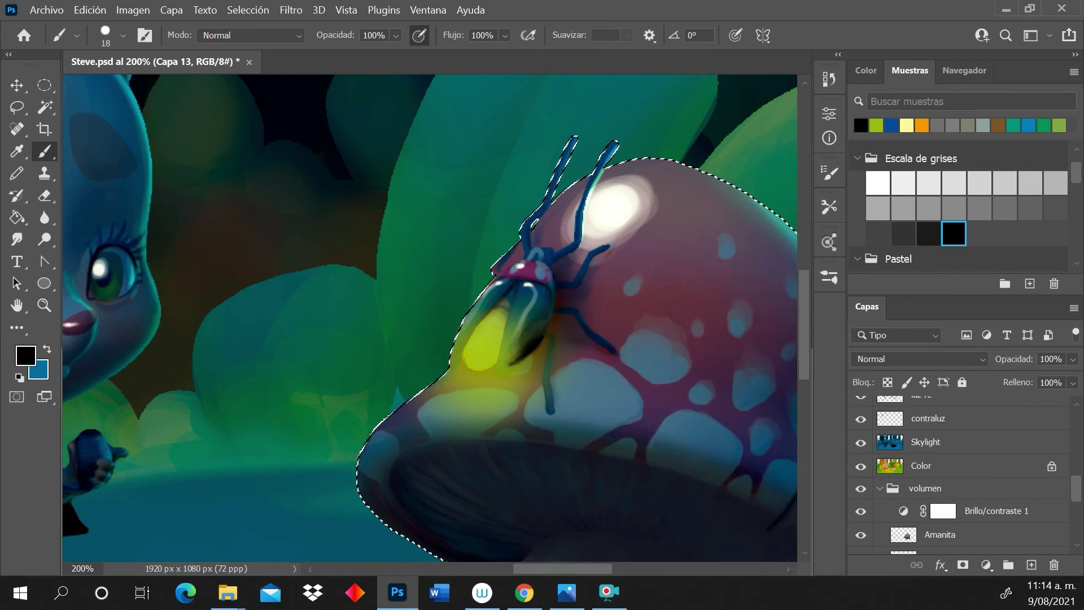
{"action": "left_click_drag", "start_coordinate": [530, 327], "coordinate": [517, 350]}
{"action": "right_click", "coordinate": [522, 329]}
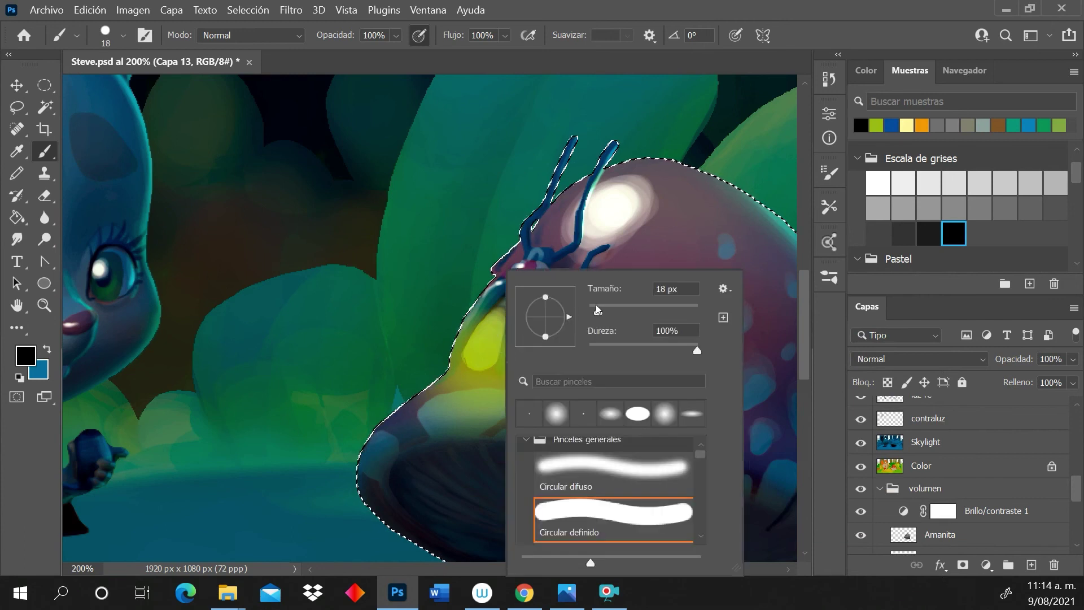
{"action": "left_click_drag", "start_coordinate": [597, 309], "coordinate": [566, 310]}
{"action": "key", "text": "Return"}
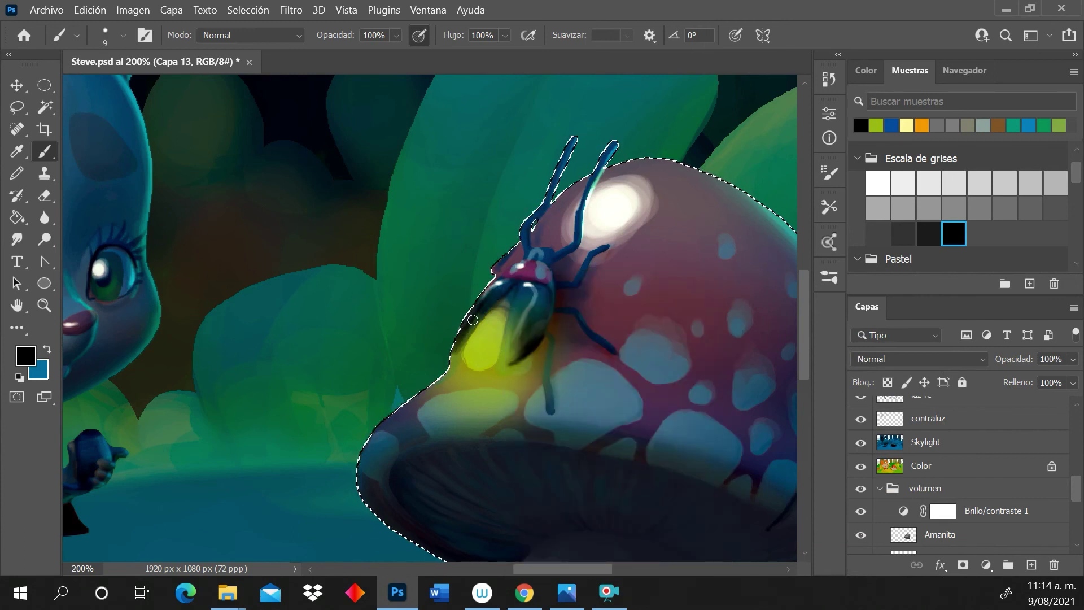
{"action": "left_click_drag", "start_coordinate": [532, 311], "coordinate": [522, 345]}
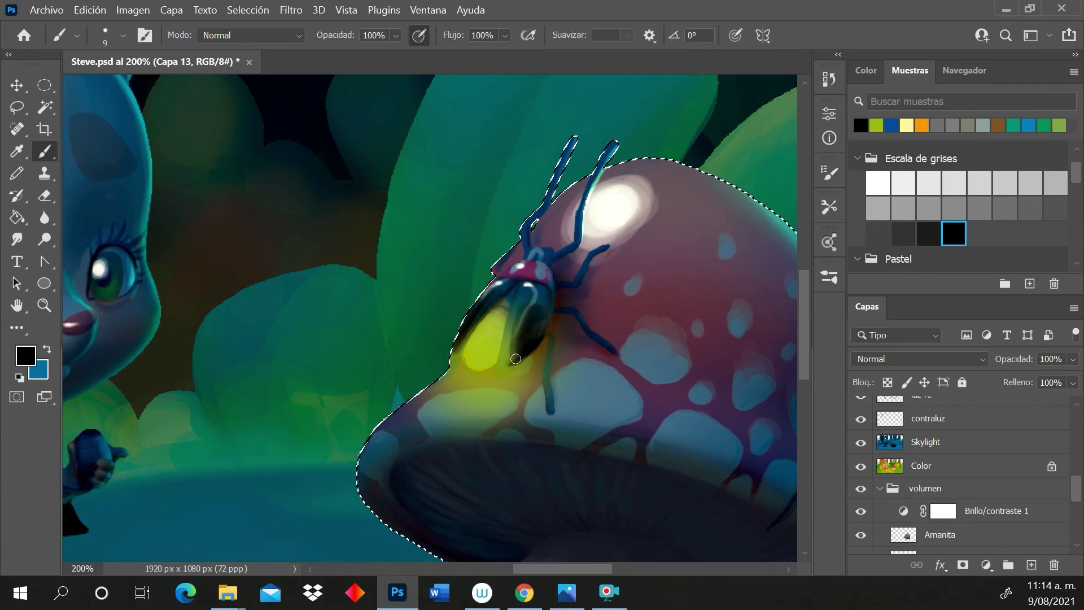
{"action": "mouse_move", "coordinate": [536, 305]}
{"action": "left_mouse_down"}
{"action": "mouse_move", "coordinate": [528, 342]}
{"action": "mouse_move", "coordinate": [535, 305]}
{"action": "left_mouse_up"}
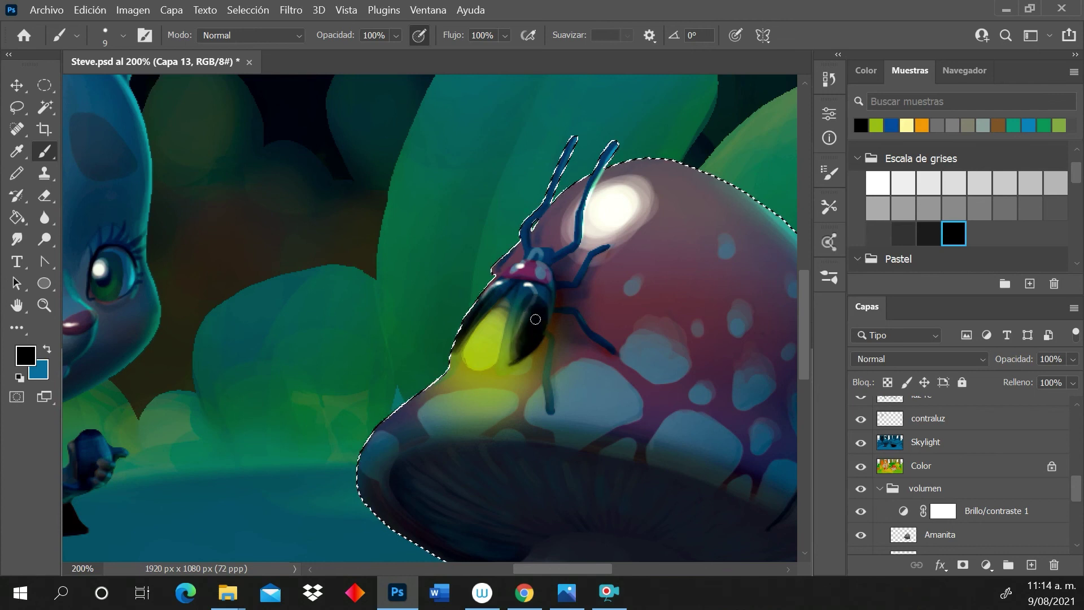
Compare the artwork with Capa 13 hidden and shown, and set that layer's blend mode to Trama
{"action": "left_click_drag", "start_coordinate": [1076, 489], "coordinate": [1080, 450]}
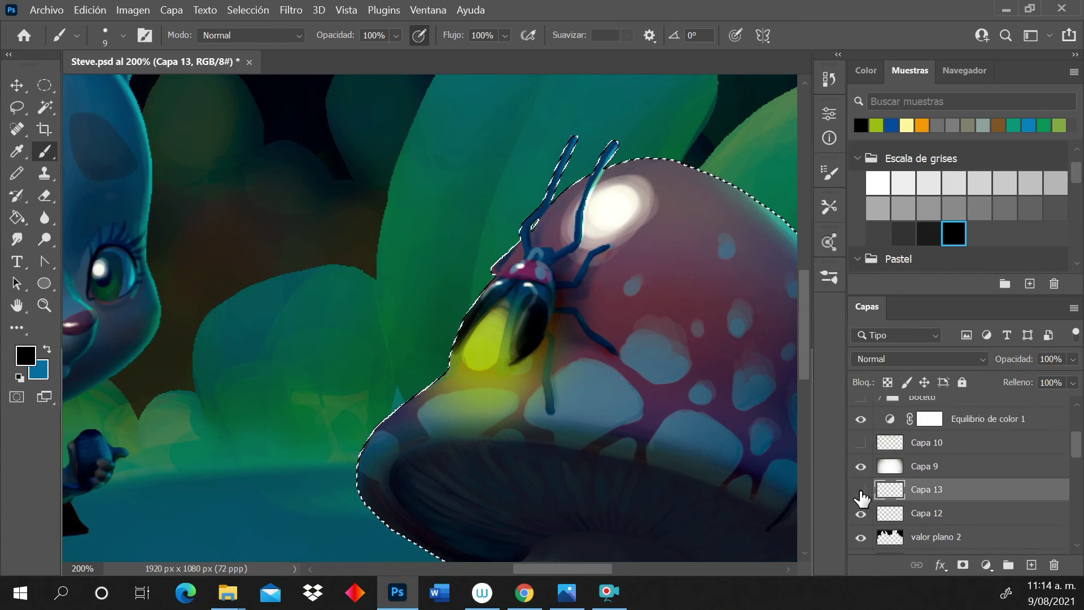
{"action": "left_click", "coordinate": [861, 490]}
{"action": "left_click", "coordinate": [861, 490]}
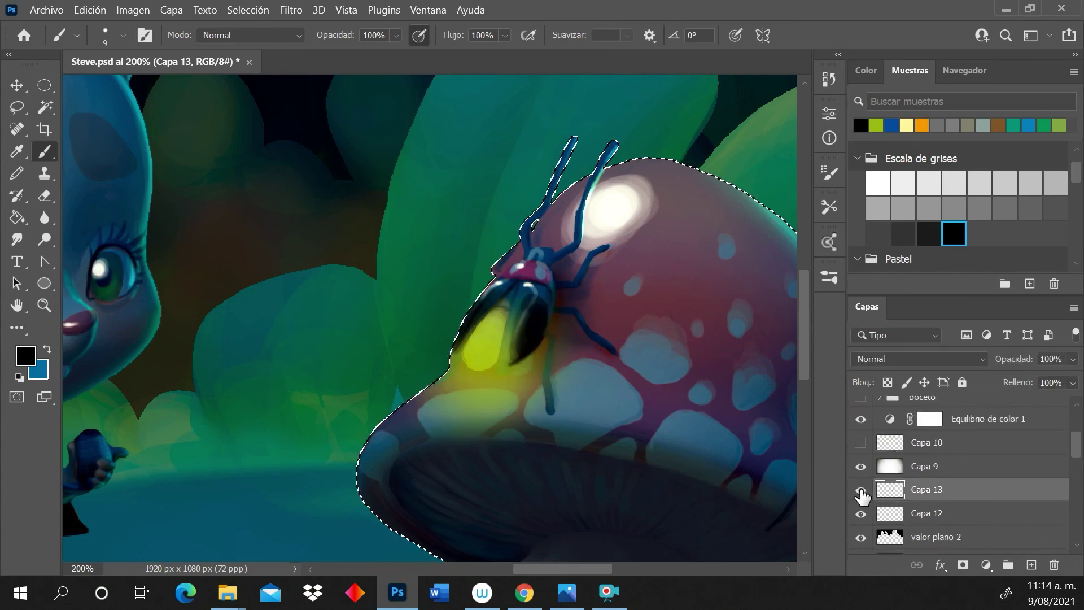
{"action": "left_click", "coordinate": [924, 358]}
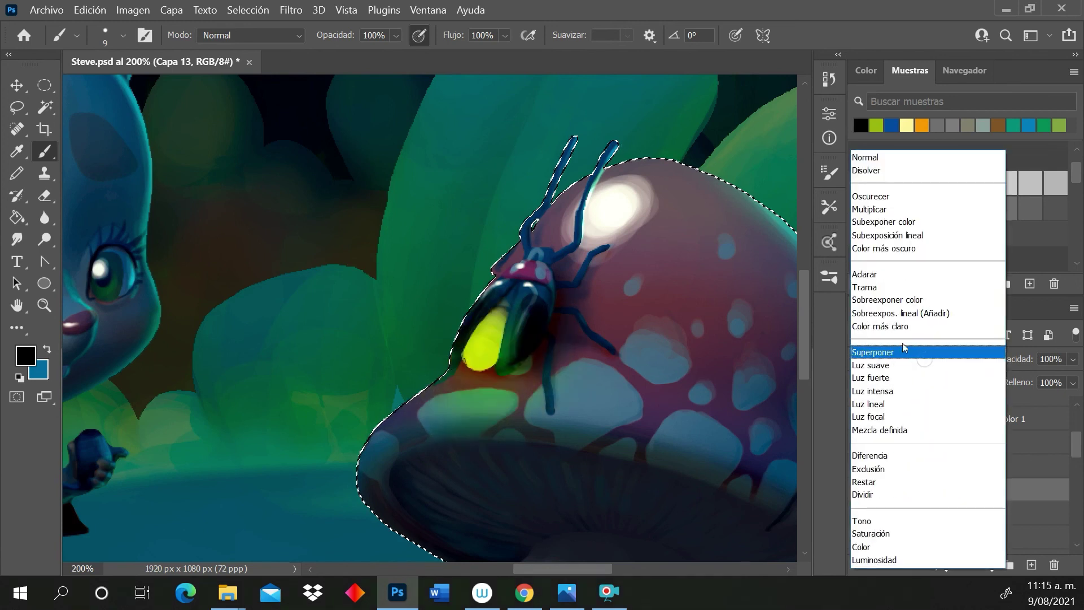
{"action": "left_click", "coordinate": [867, 291]}
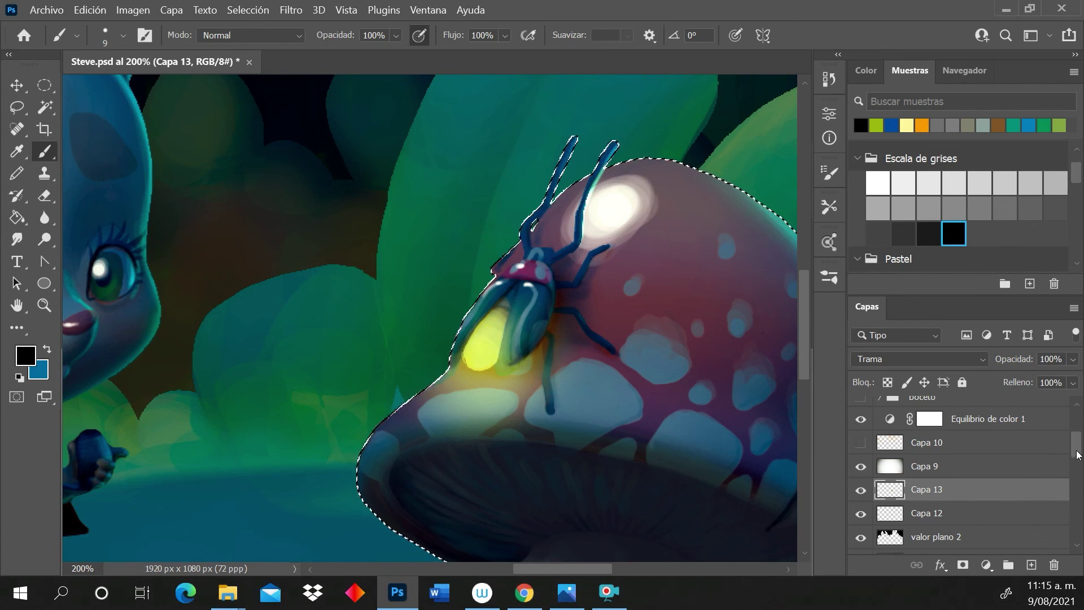
Load the outline of the Steve layer as a selection and choose lime green as the painting color
{"action": "scroll", "coordinate": [1073, 469], "scroll_direction": "down", "scroll_amount": 5}
{"action": "left_click", "coordinate": [915, 534], "text": "ctrl"}
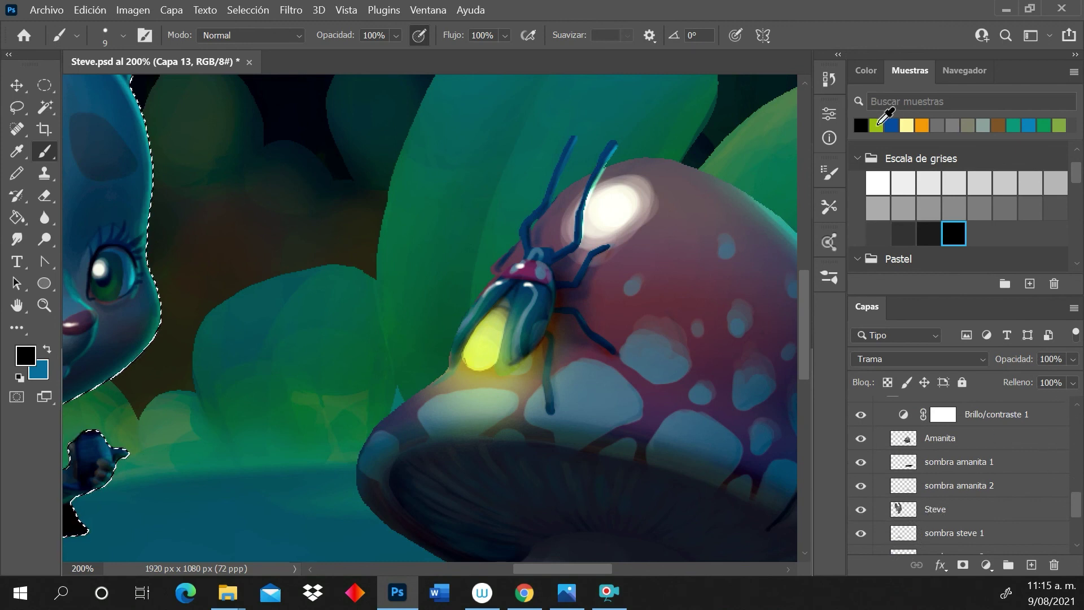
{"action": "left_click", "coordinate": [876, 125]}
{"action": "left_click_drag", "start_coordinate": [595, 570], "coordinate": [562, 569]}
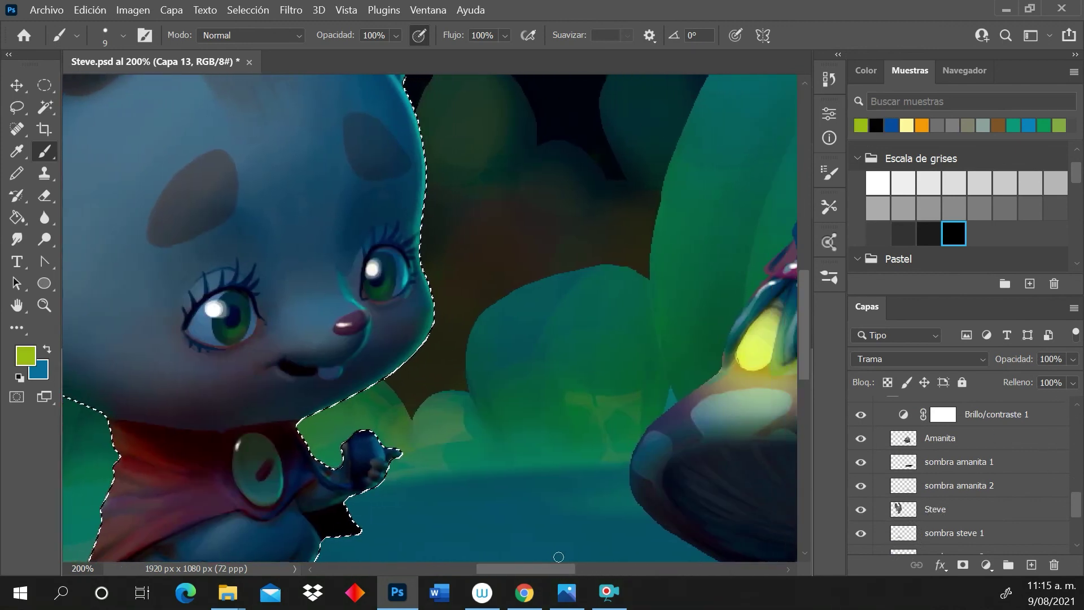
Paint lime-green light on the mouse's lower cheek facing the firefly with a 39 px hard brush
{"action": "right_click", "coordinate": [420, 508]}
{"action": "type", "text": "39"}
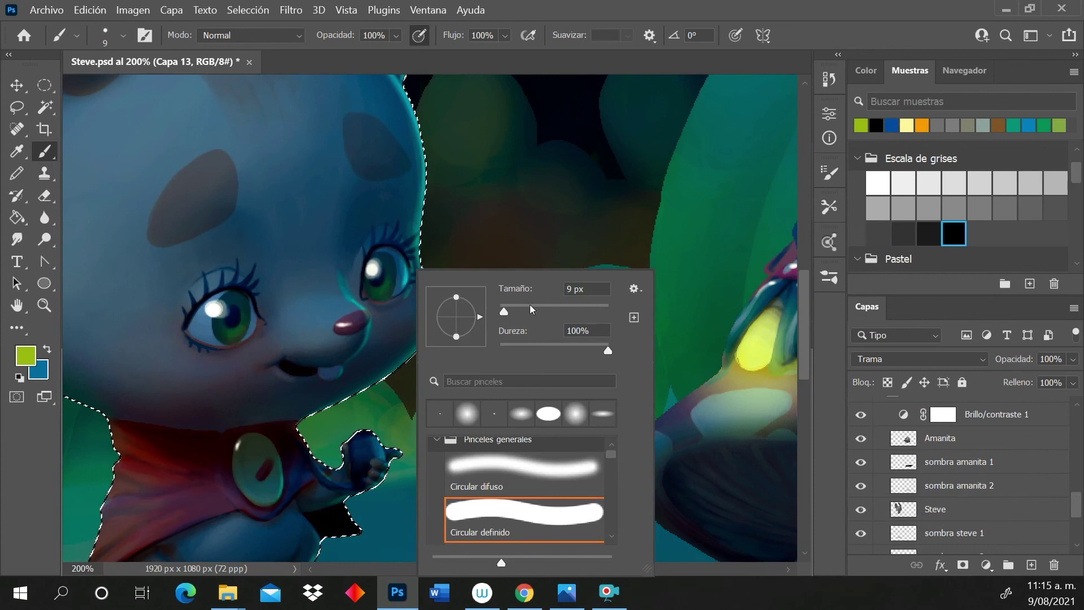
{"action": "key", "text": "Return"}
{"action": "key", "text": "Return"}
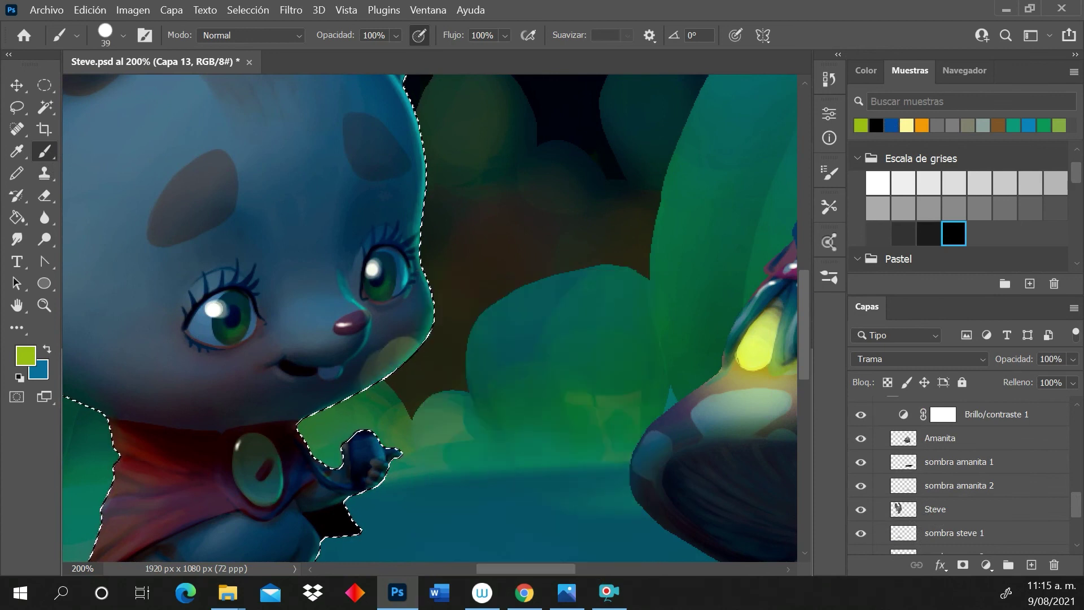
{"action": "right_click", "coordinate": [481, 331]}
{"action": "left_click", "coordinate": [419, 346]}
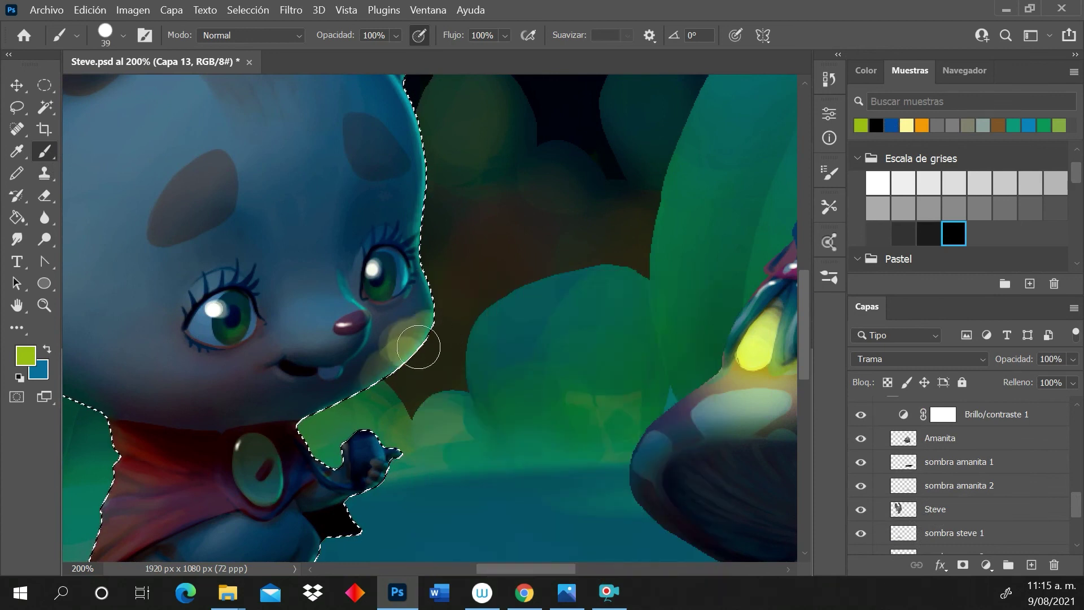
Extend the lime-green glow softly over the mouse's cheek, mouth, near eye, brow area and hand with the 39 px brush at 0% hardness
{"action": "right_click", "coordinate": [501, 340]}
{"action": "left_click", "coordinate": [631, 344]}
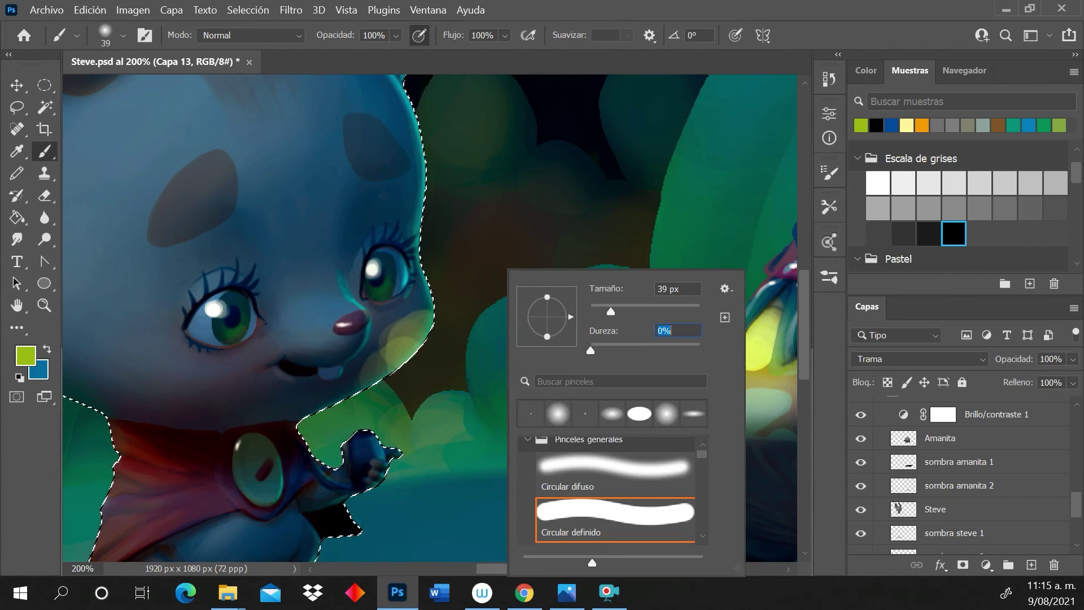
{"action": "left_click", "coordinate": [379, 377]}
{"action": "mouse_move", "coordinate": [277, 367]}
{"action": "left_mouse_down"}
{"action": "mouse_move", "coordinate": [339, 342]}
{"action": "mouse_move", "coordinate": [248, 378]}
{"action": "mouse_move", "coordinate": [350, 330]}
{"action": "left_mouse_up"}
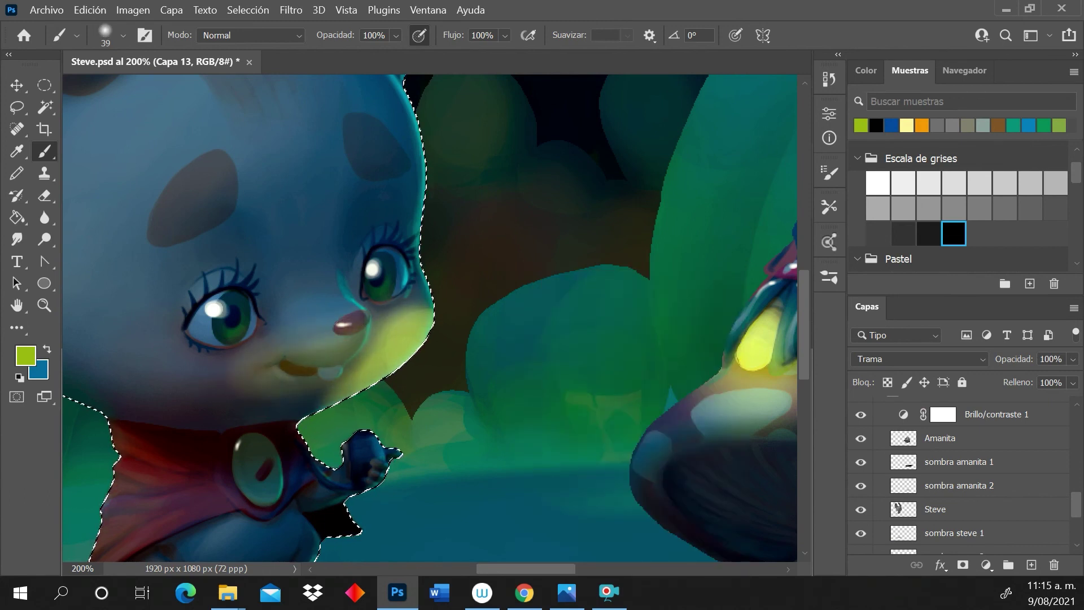
{"action": "mouse_move", "coordinate": [333, 197]}
{"action": "left_mouse_down"}
{"action": "mouse_move", "coordinate": [310, 249]}
{"action": "mouse_move", "coordinate": [290, 256]}
{"action": "mouse_move", "coordinate": [331, 268]}
{"action": "mouse_move", "coordinate": [381, 196]}
{"action": "mouse_move", "coordinate": [300, 237]}
{"action": "mouse_move", "coordinate": [282, 212]}
{"action": "mouse_move", "coordinate": [265, 265]}
{"action": "mouse_move", "coordinate": [330, 257]}
{"action": "mouse_move", "coordinate": [362, 169]}
{"action": "left_mouse_up"}
{"action": "mouse_move", "coordinate": [367, 226]}
{"action": "left_mouse_down"}
{"action": "mouse_move", "coordinate": [367, 316]}
{"action": "mouse_move", "coordinate": [350, 237]}
{"action": "mouse_move", "coordinate": [237, 339]}
{"action": "mouse_move", "coordinate": [331, 285]}
{"action": "left_mouse_up"}
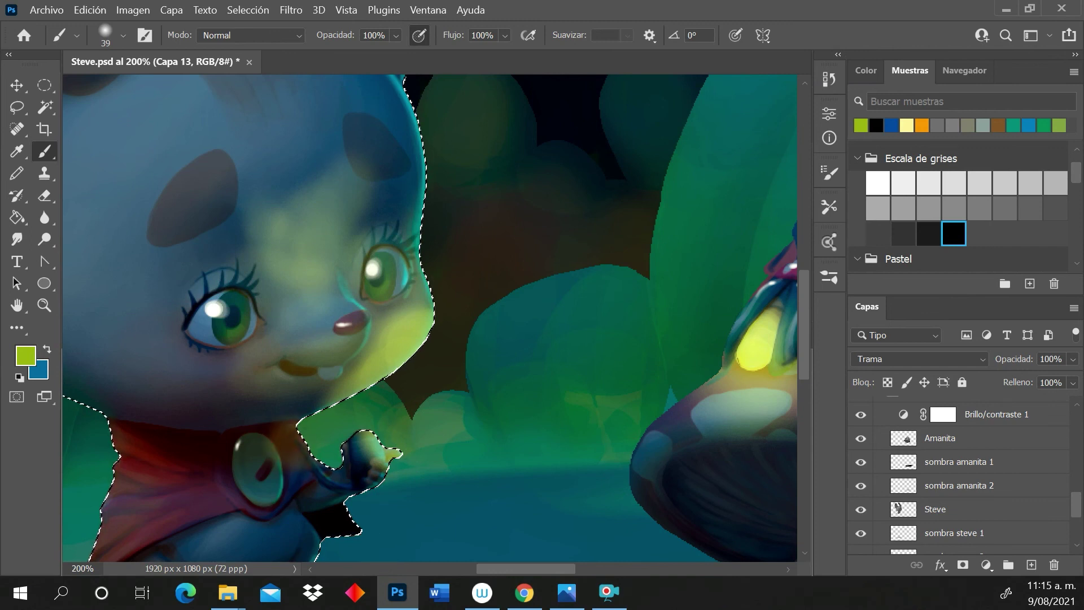
Rework the glow patch between the mouse's eyebrows by alternating lime green and black with the soft 39 px brush
{"action": "left_click", "coordinate": [876, 125]}
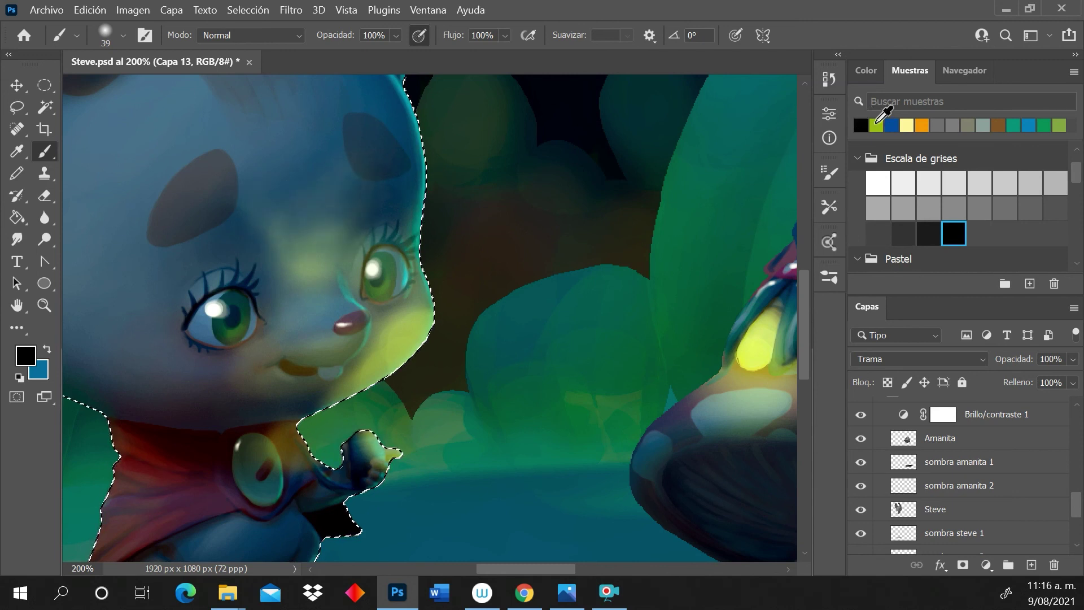
{"action": "left_click", "coordinate": [876, 124]}
{"action": "left_click_drag", "start_coordinate": [302, 257], "coordinate": [331, 214]}
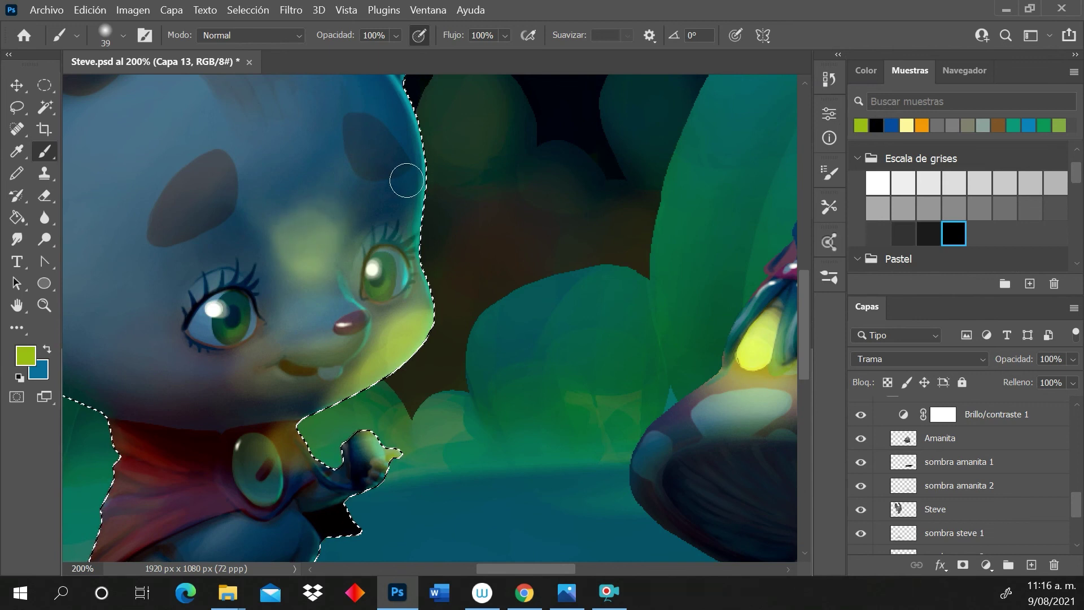
{"action": "left_click", "coordinate": [877, 125]}
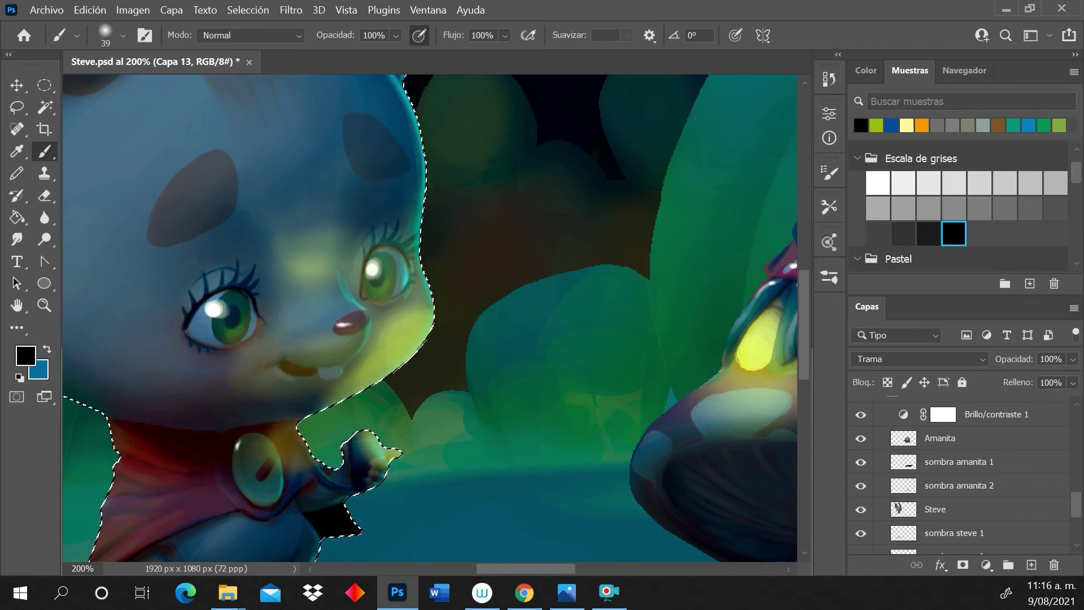
{"action": "mouse_move", "coordinate": [294, 254]}
{"action": "left_mouse_down"}
{"action": "mouse_move", "coordinate": [348, 249]}
{"action": "mouse_move", "coordinate": [317, 271]}
{"action": "mouse_move", "coordinate": [361, 252]}
{"action": "left_mouse_up"}
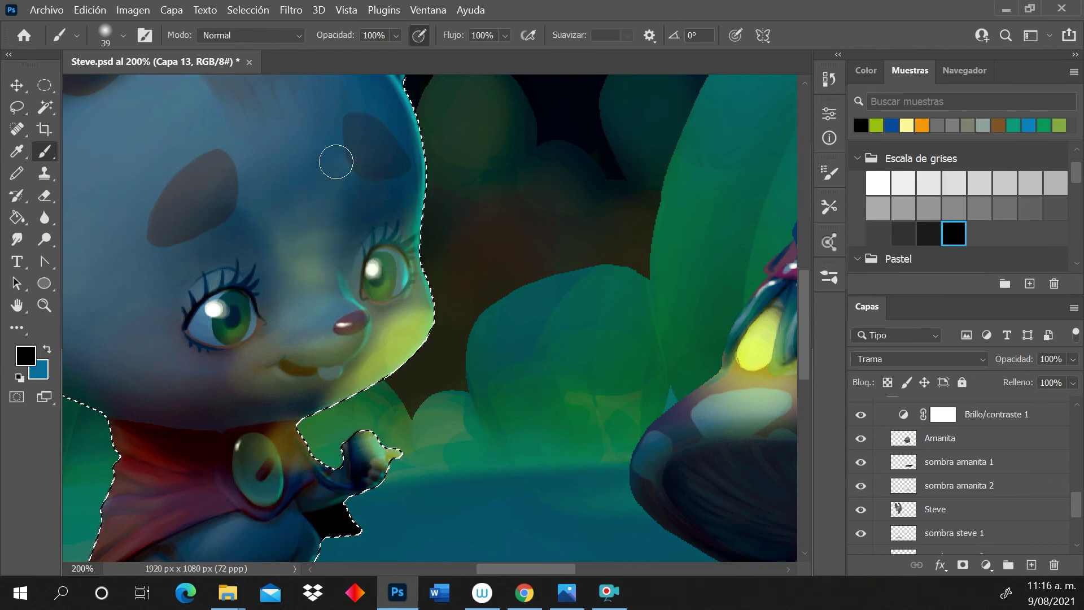
Tone down the green glow on the mouse's muzzle, mouth and cheek with a soft 26 px black brush
{"action": "right_click", "coordinate": [392, 231]}
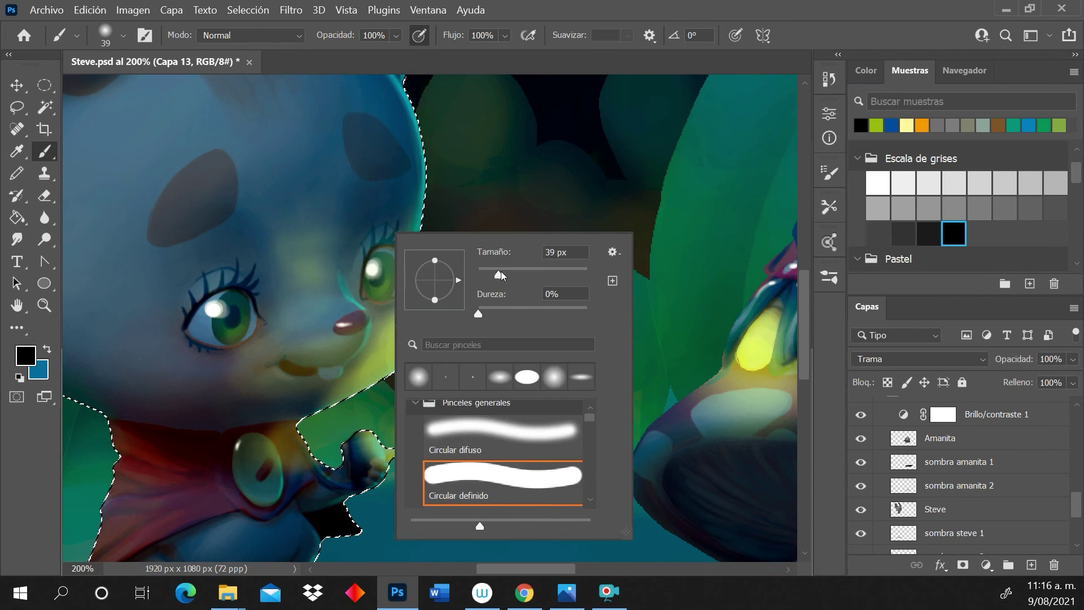
{"action": "left_click_drag", "start_coordinate": [493, 272], "coordinate": [489, 272]}
{"action": "key", "text": "Return"}
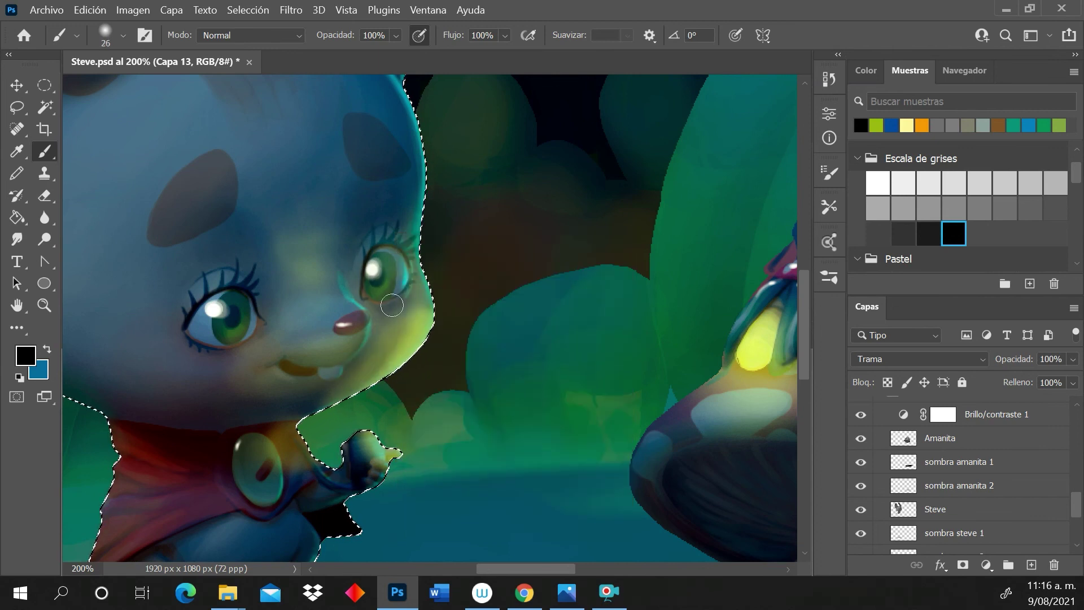
{"action": "mouse_move", "coordinate": [249, 341]}
{"action": "left_mouse_down"}
{"action": "mouse_move", "coordinate": [342, 309]}
{"action": "mouse_move", "coordinate": [286, 337]}
{"action": "mouse_move", "coordinate": [334, 334]}
{"action": "mouse_move", "coordinate": [330, 304]}
{"action": "mouse_move", "coordinate": [307, 313]}
{"action": "mouse_move", "coordinate": [294, 304]}
{"action": "mouse_move", "coordinate": [300, 309]}
{"action": "mouse_move", "coordinate": [295, 276]}
{"action": "left_mouse_up"}
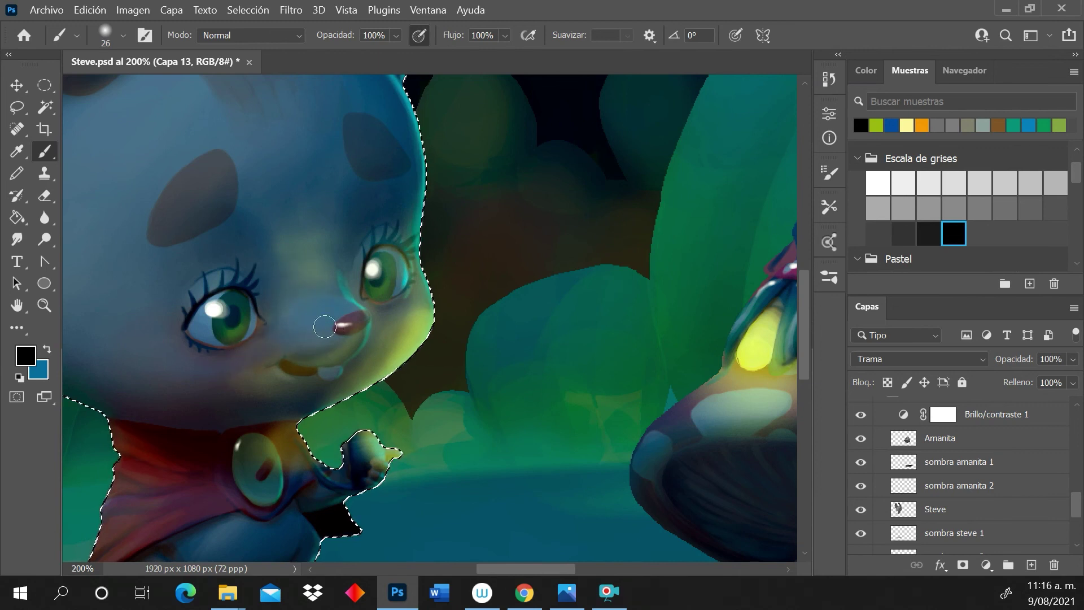
{"action": "left_click_drag", "start_coordinate": [329, 341], "coordinate": [310, 344]}
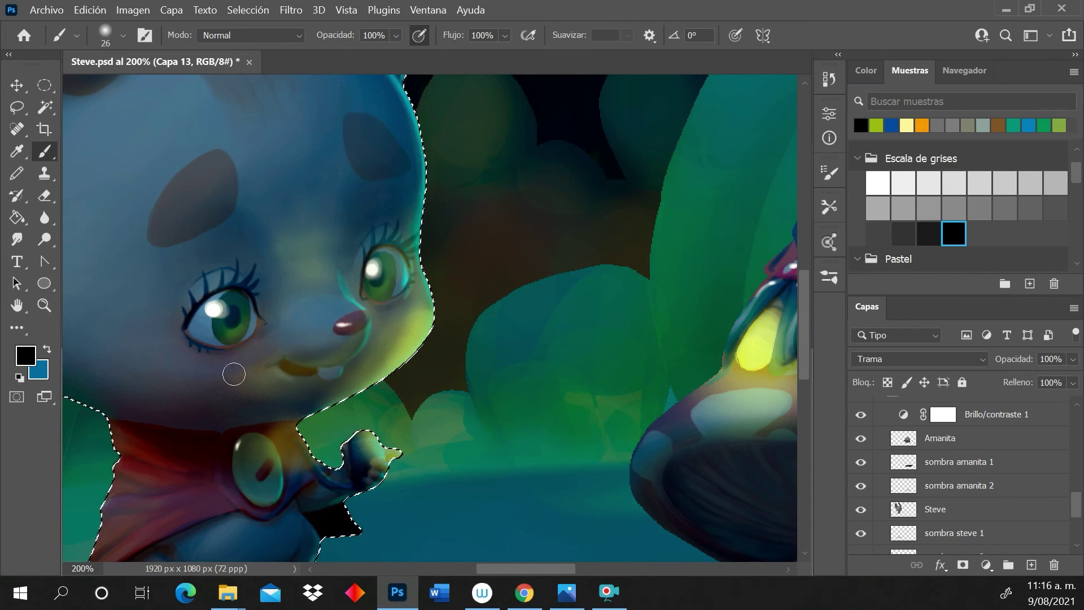
{"action": "mouse_move", "coordinate": [229, 374]}
{"action": "left_mouse_down"}
{"action": "mouse_move", "coordinate": [303, 388]}
{"action": "mouse_move", "coordinate": [331, 380]}
{"action": "mouse_move", "coordinate": [273, 379]}
{"action": "mouse_move", "coordinate": [358, 357]}
{"action": "left_mouse_up"}
{"action": "mouse_move", "coordinate": [404, 299]}
{"action": "left_mouse_down"}
{"action": "mouse_move", "coordinate": [368, 361]}
{"action": "mouse_move", "coordinate": [406, 333]}
{"action": "mouse_move", "coordinate": [421, 288]}
{"action": "mouse_move", "coordinate": [395, 367]}
{"action": "left_mouse_up"}
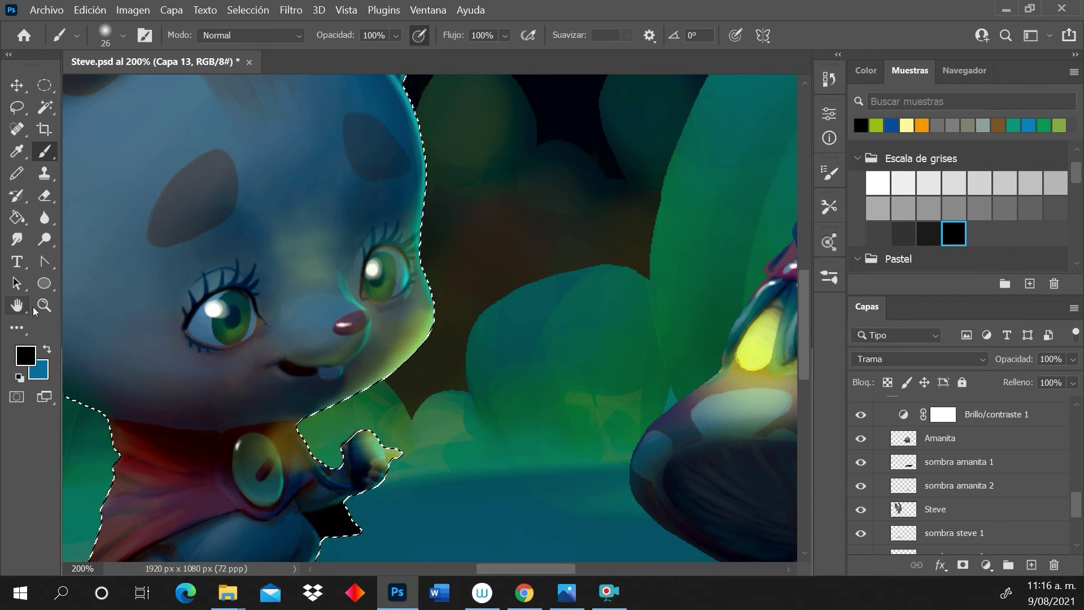
Fade the remaining glow between the mouse's eyes with a soft 64 px black brush
{"action": "key", "text": "z"}
{"action": "left_click", "coordinate": [532, 390], "text": "alt"}
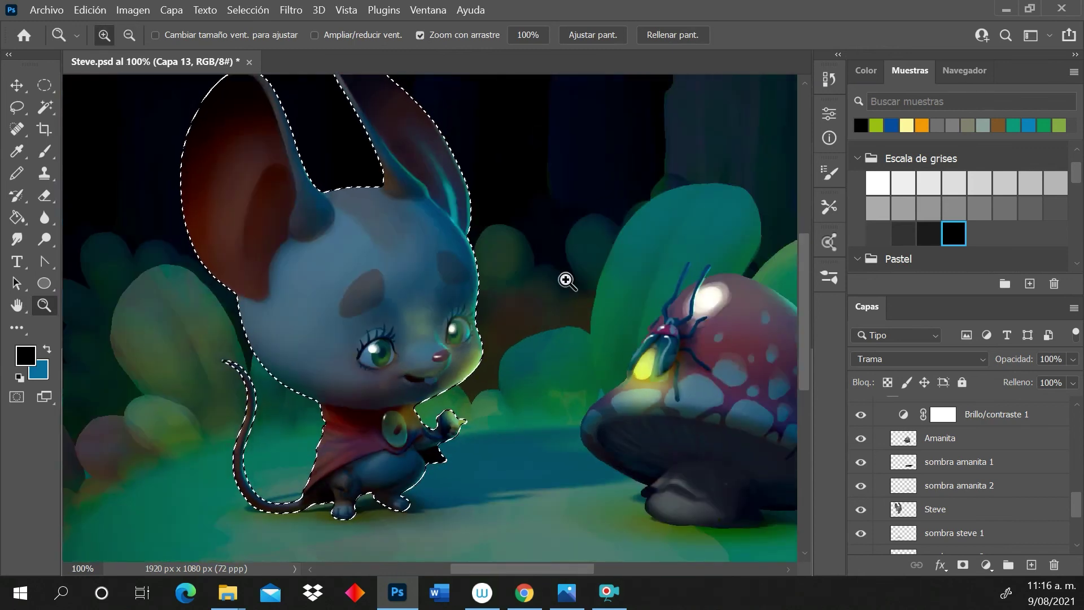
{"action": "key", "text": "b"}
{"action": "right_click", "coordinate": [550, 304]}
{"action": "left_click_drag", "start_coordinate": [550, 310], "coordinate": [565, 310]}
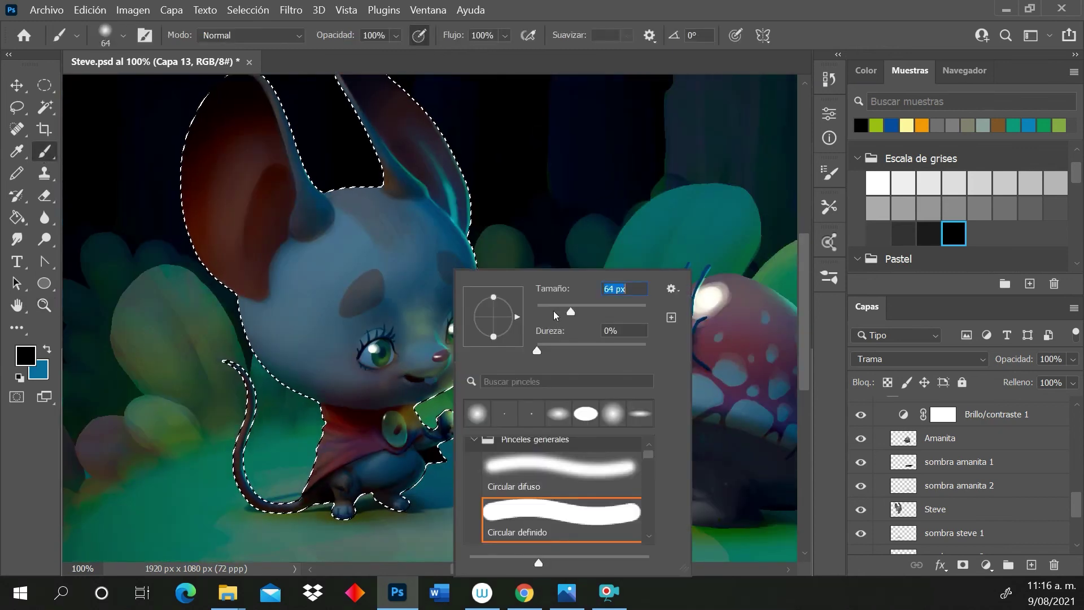
{"action": "key", "text": "Return"}
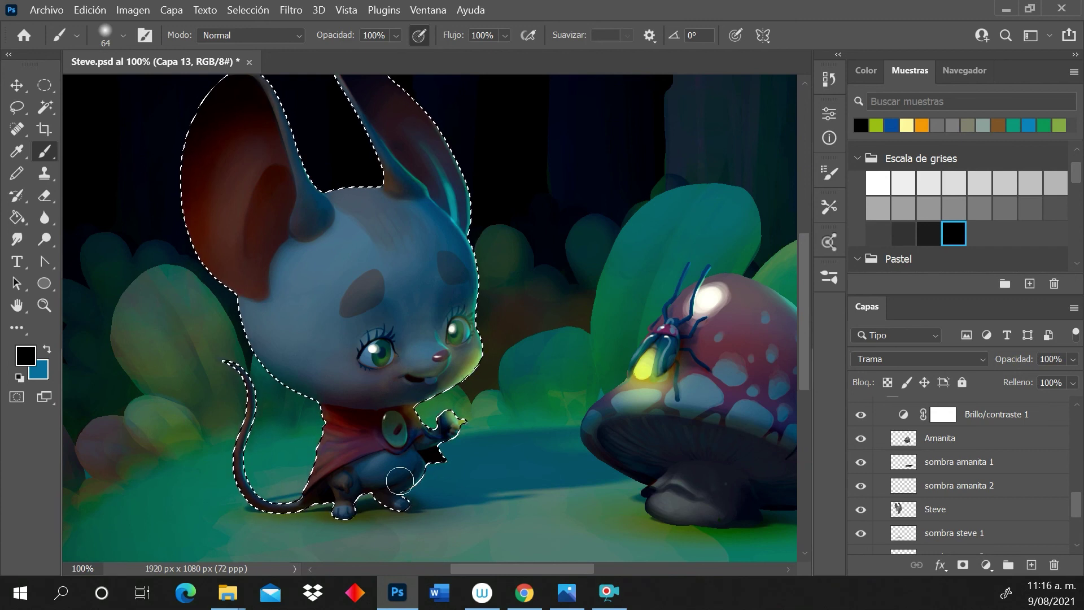
Deselect the mouse's outline and add a new layer above Capa 13
{"action": "key", "text": "ctrl+d"}
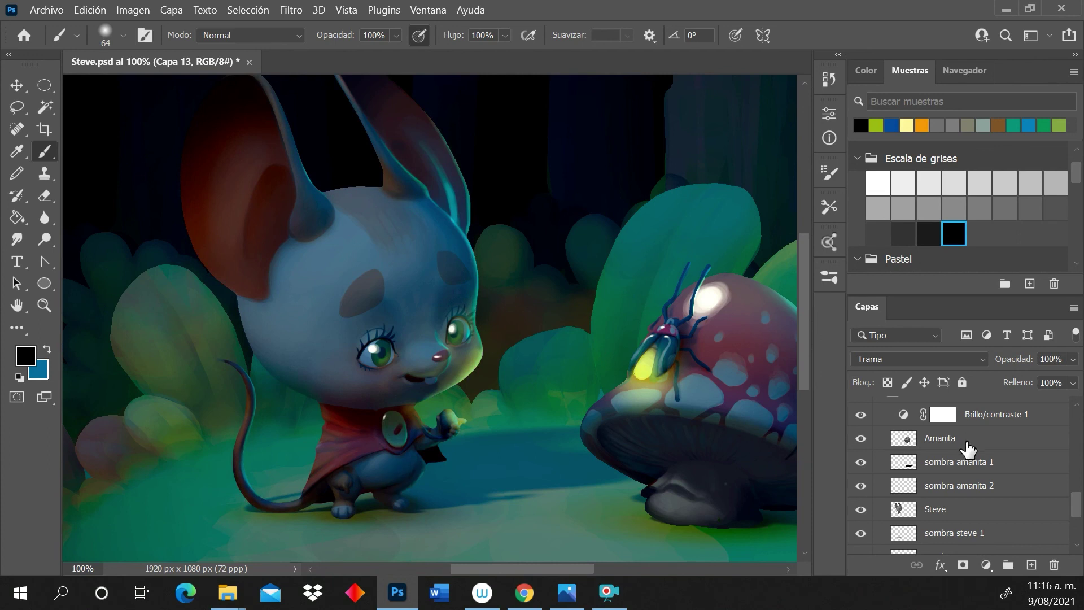
{"action": "left_click_drag", "start_coordinate": [1077, 508], "coordinate": [1076, 447]}
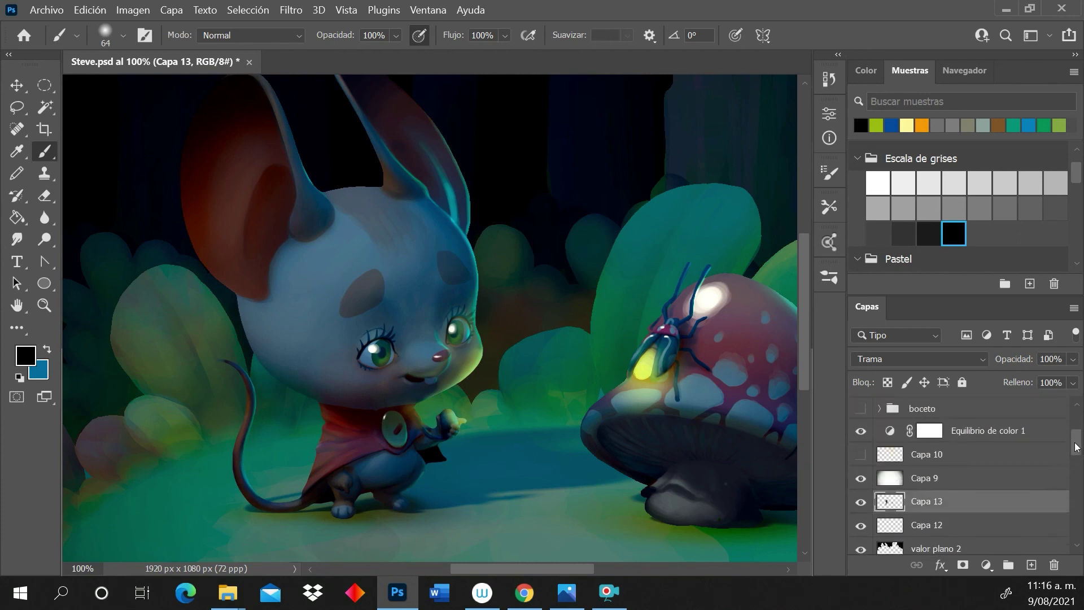
{"action": "left_click", "coordinate": [1031, 565]}
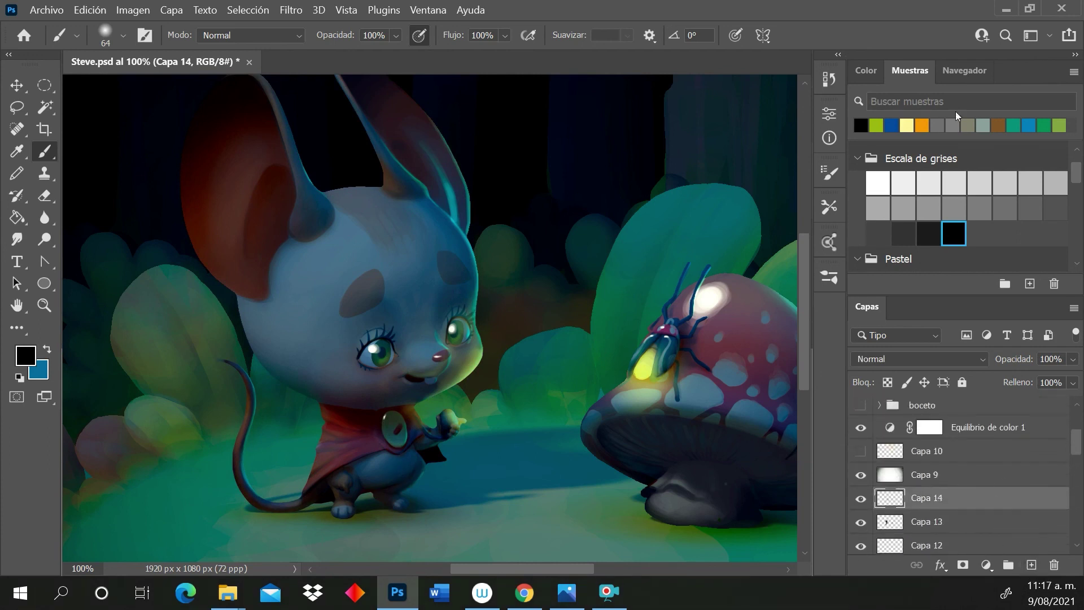
Paint a green glow over the firefly with a soft 178 px brush on Capa 14, and set the layer's blend mode to Trama
{"action": "left_click_drag", "start_coordinate": [1072, 181], "coordinate": [1073, 225]}
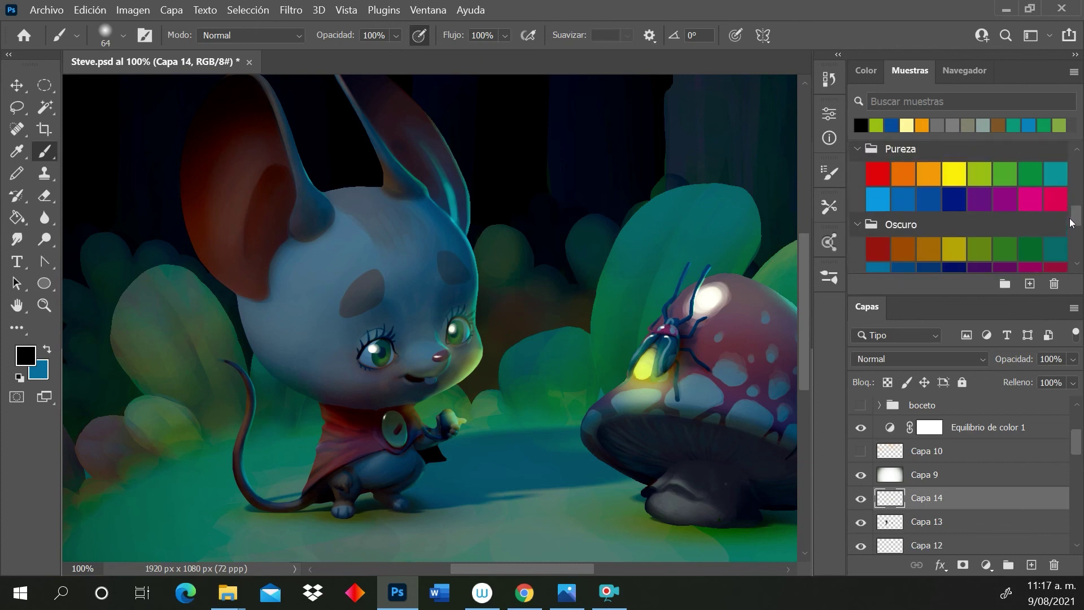
{"action": "left_click", "coordinate": [1021, 185]}
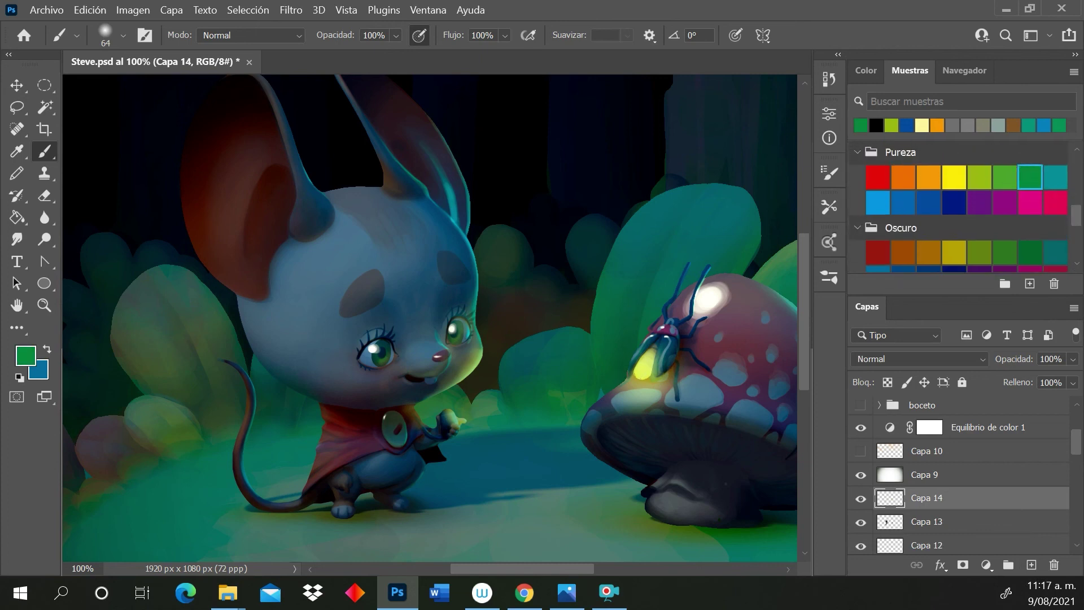
{"action": "right_click", "coordinate": [711, 316]}
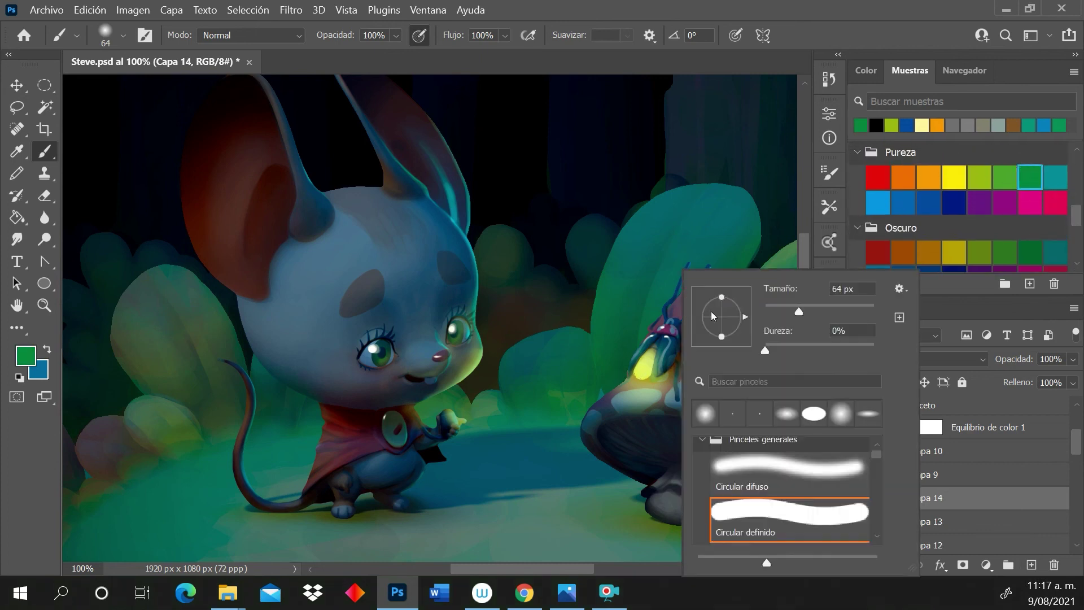
{"action": "left_click", "coordinate": [658, 350]}
{"action": "left_click_drag", "start_coordinate": [658, 350], "coordinate": [651, 361]}
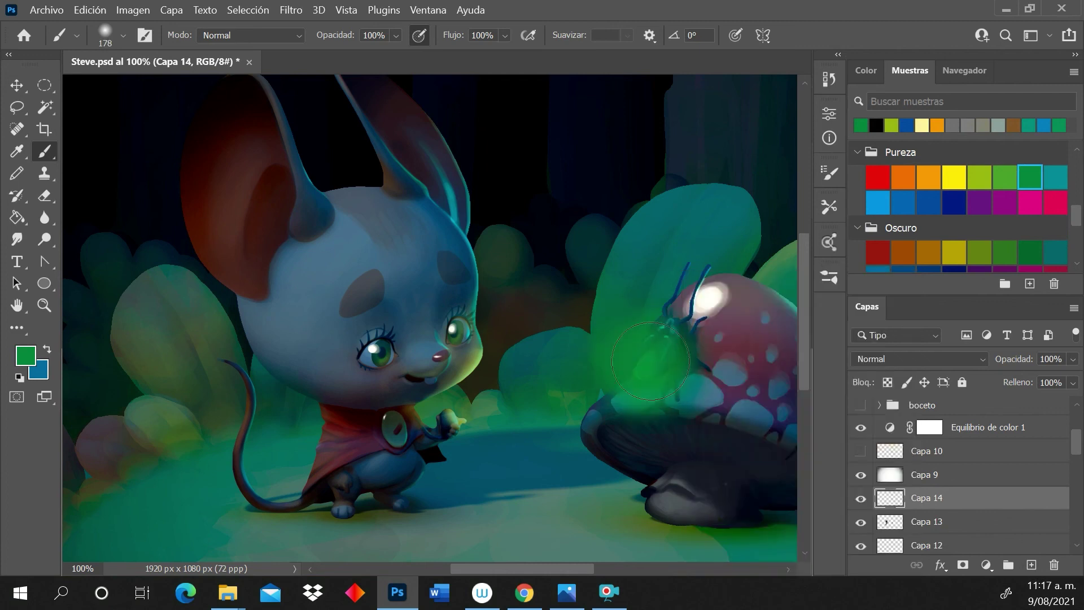
{"action": "left_click", "coordinate": [947, 360]}
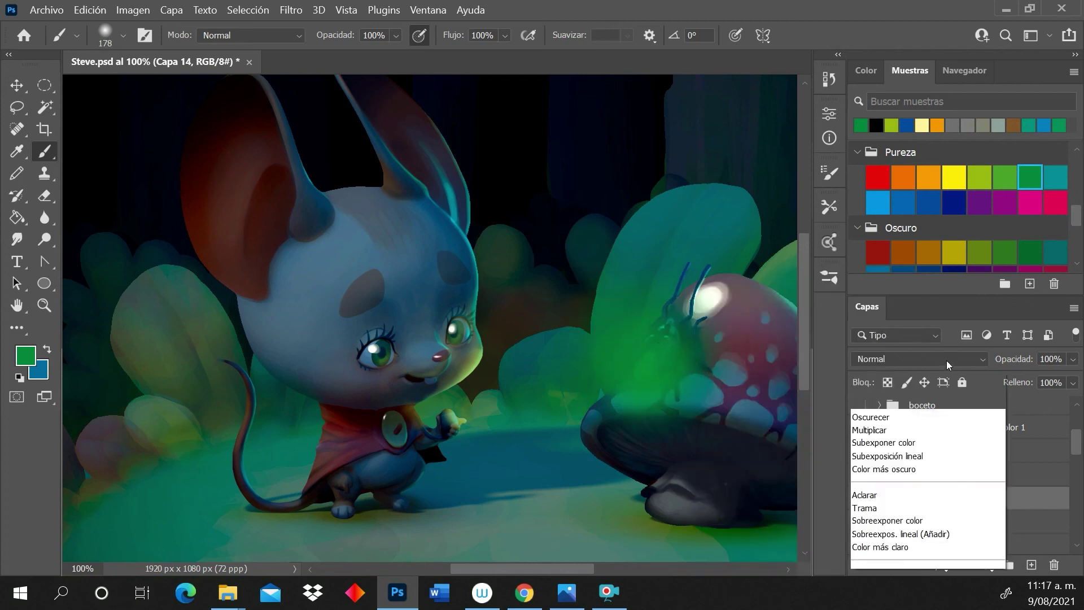
{"action": "left_click", "coordinate": [887, 288]}
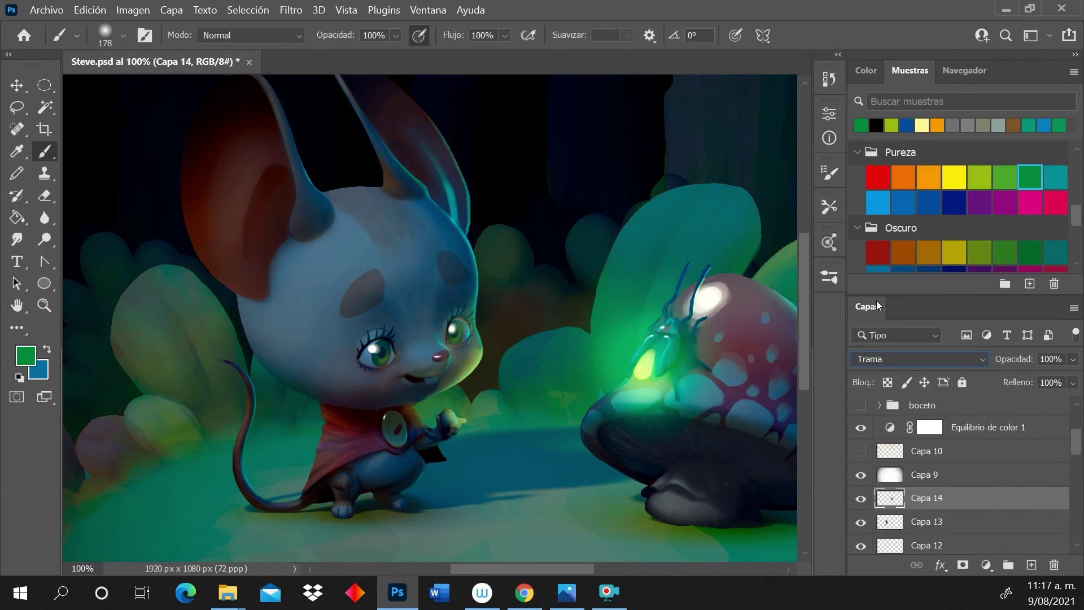
Scale the green glow on Capa 14 to about 85% and keep it centred on the firefly
{"action": "key", "text": "z"}
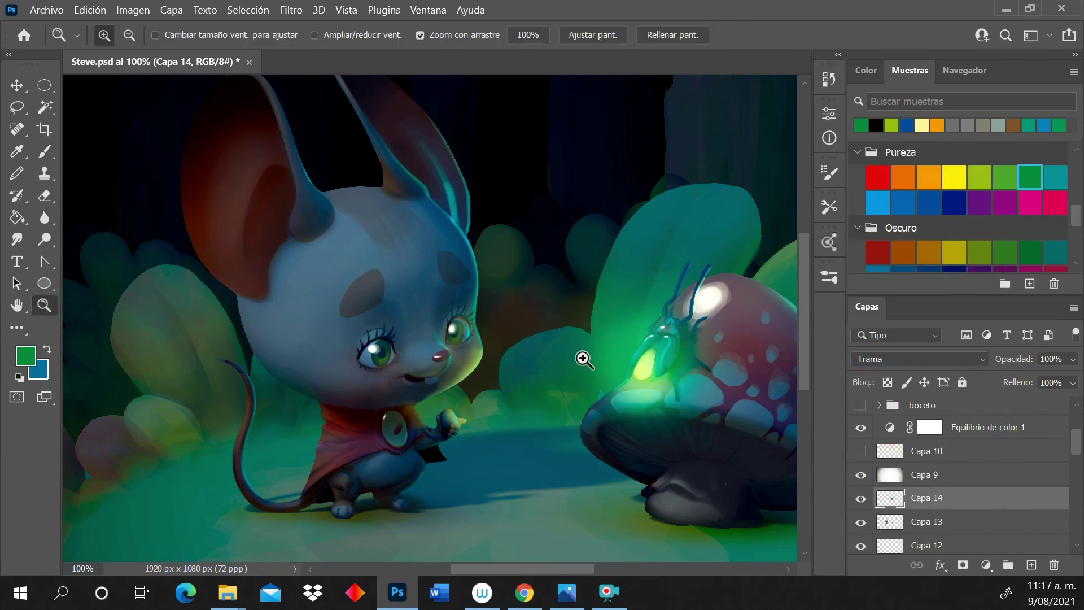
{"action": "left_click_drag", "start_coordinate": [676, 376], "coordinate": [760, 258]}
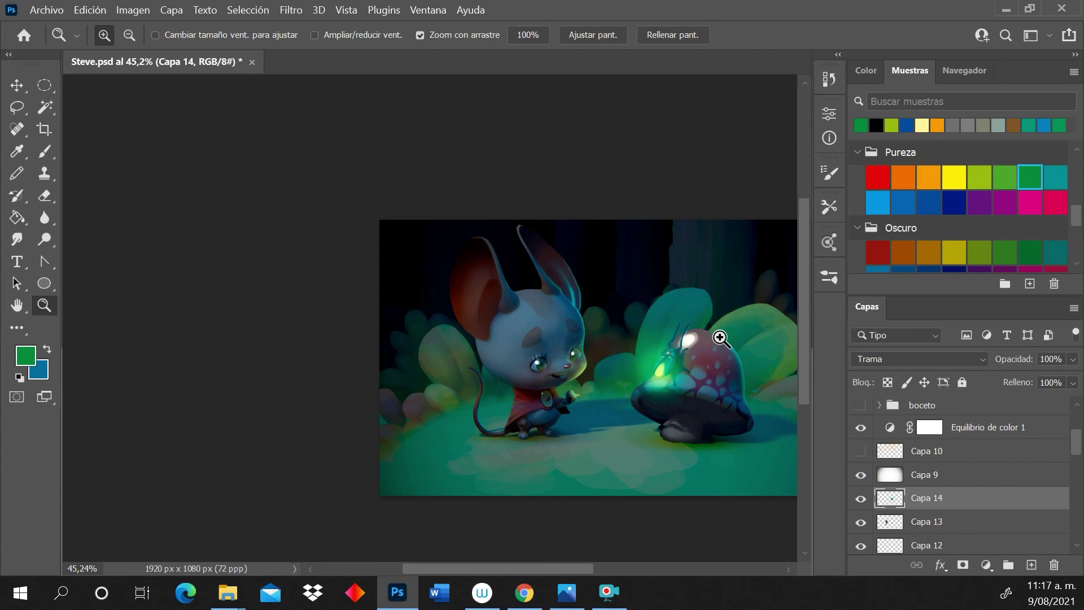
{"action": "key", "text": "ctrl"}
{"action": "key", "text": "ctrl+t"}
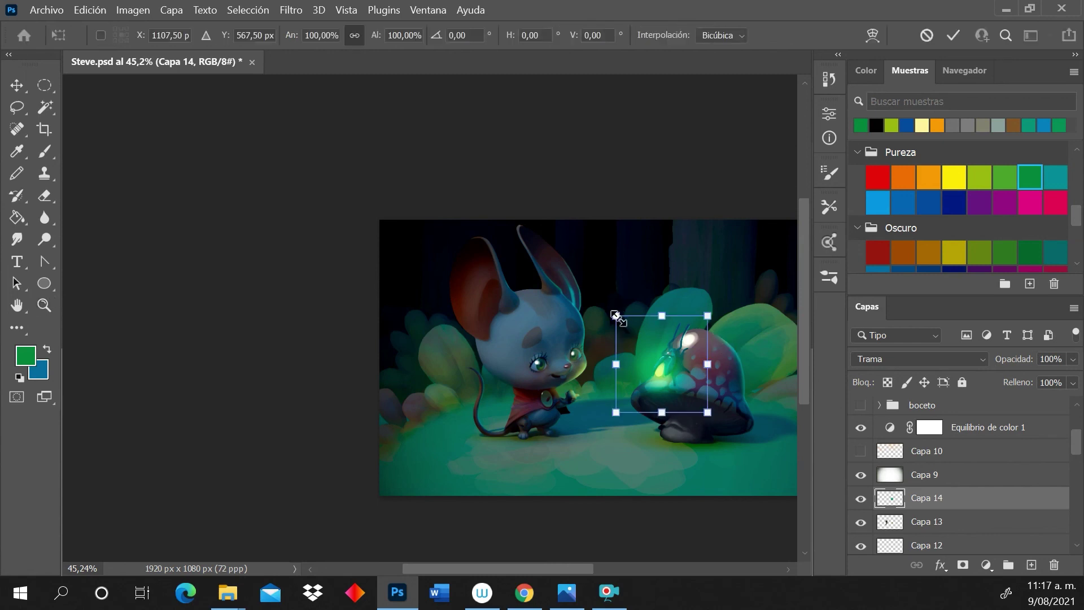
{"action": "left_click_drag", "start_coordinate": [614, 314], "coordinate": [629, 330]}
{"action": "left_click_drag", "start_coordinate": [677, 375], "coordinate": [673, 371]}
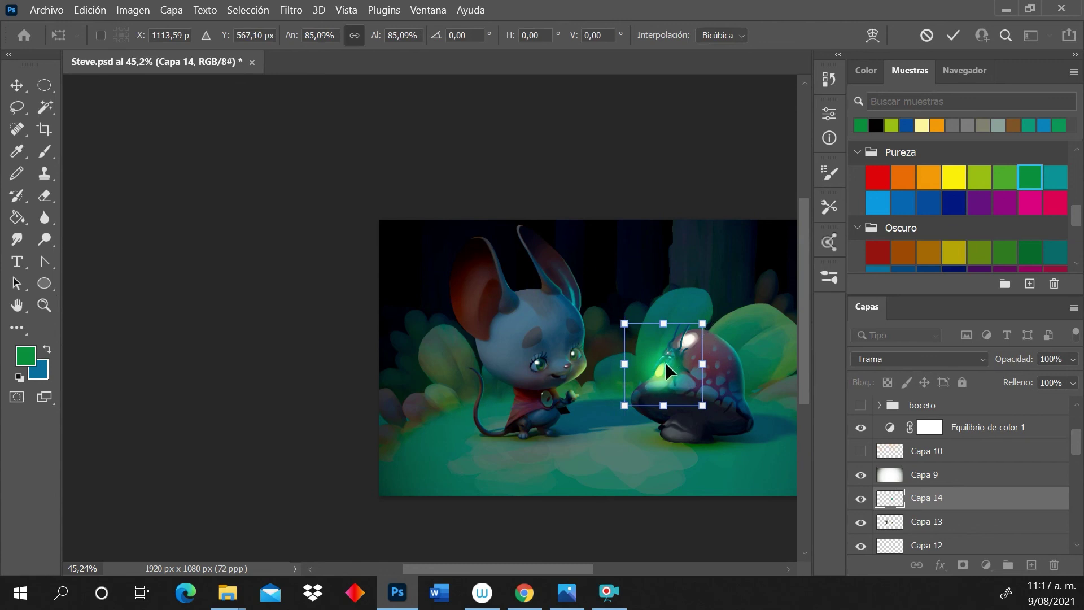
{"action": "key", "text": "Return"}
{"action": "left_click_drag", "start_coordinate": [546, 569], "coordinate": [592, 571]}
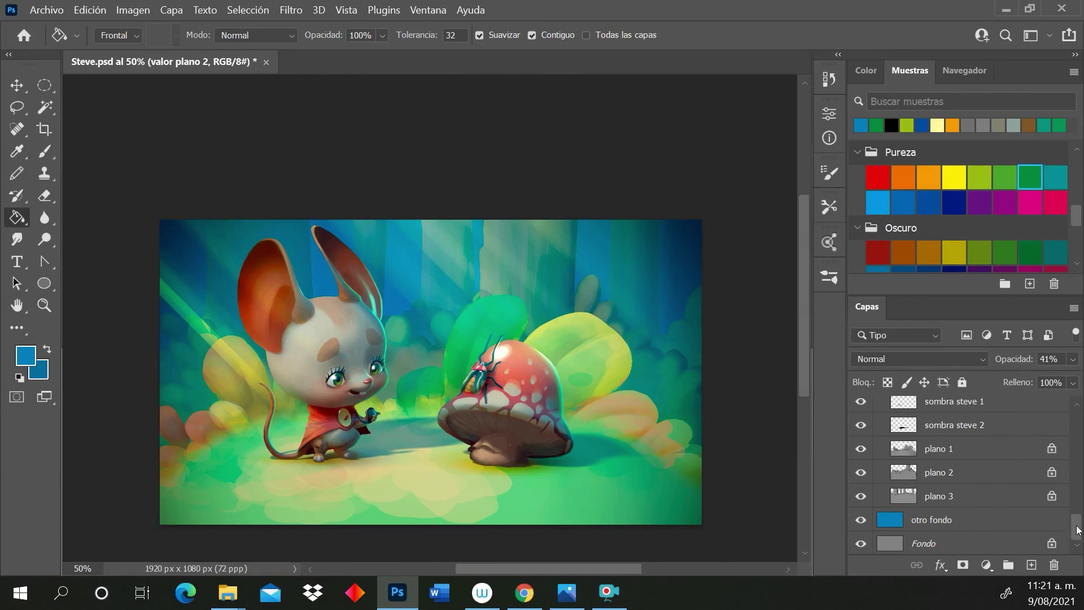
Hide the light rays on Capa 10
{"action": "left_click_drag", "start_coordinate": [1079, 530], "coordinate": [1078, 448]}
{"action": "left_click", "coordinate": [860, 470]}
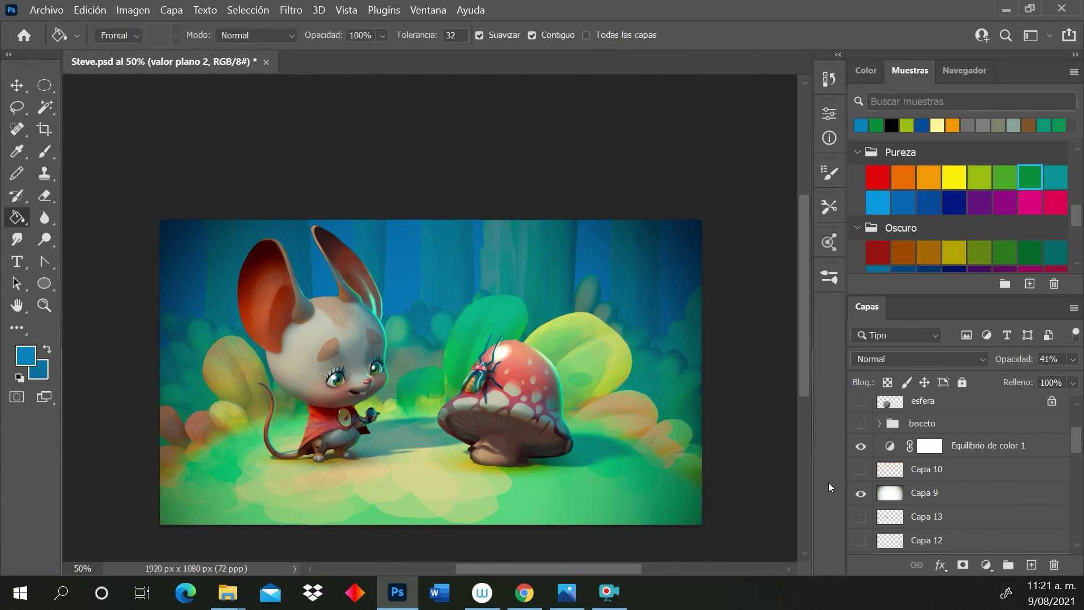
Duplicate Capa 9 together with the layers beneath it, and merge the copies into a single layer
{"action": "left_click", "coordinate": [948, 500]}
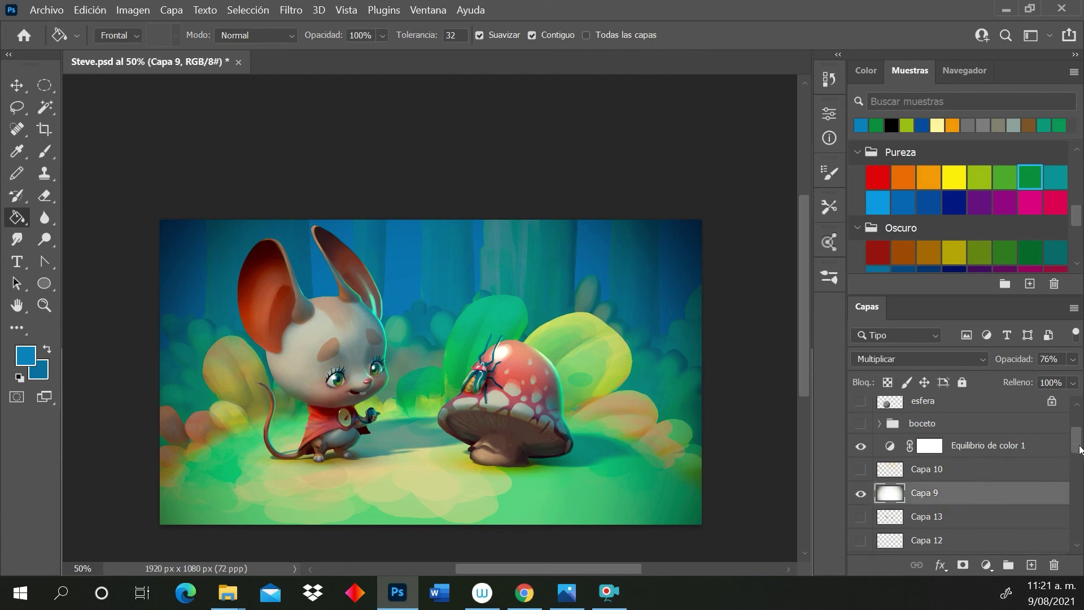
{"action": "mouse_move", "coordinate": [1079, 449]}
{"action": "left_mouse_down"}
{"action": "mouse_move", "coordinate": [1073, 545]}
{"action": "mouse_move", "coordinate": [1075, 443]}
{"action": "left_mouse_up"}
{"action": "left_click", "coordinate": [963, 522], "text": "shift"}
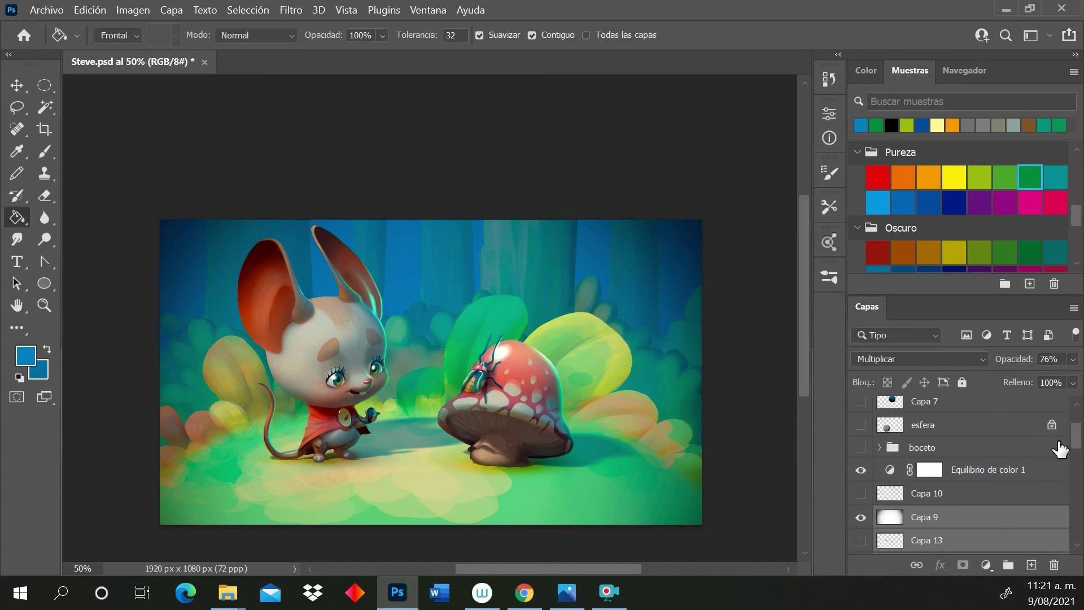
{"action": "right_click", "coordinate": [961, 521]}
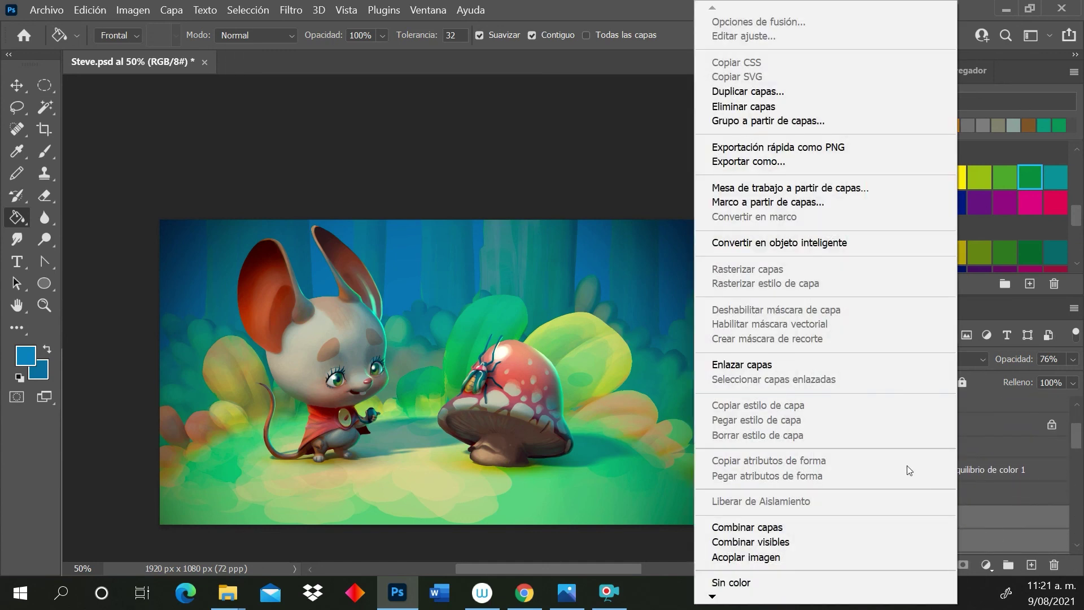
{"action": "left_click", "coordinate": [761, 92]}
{"action": "left_click", "coordinate": [693, 150]}
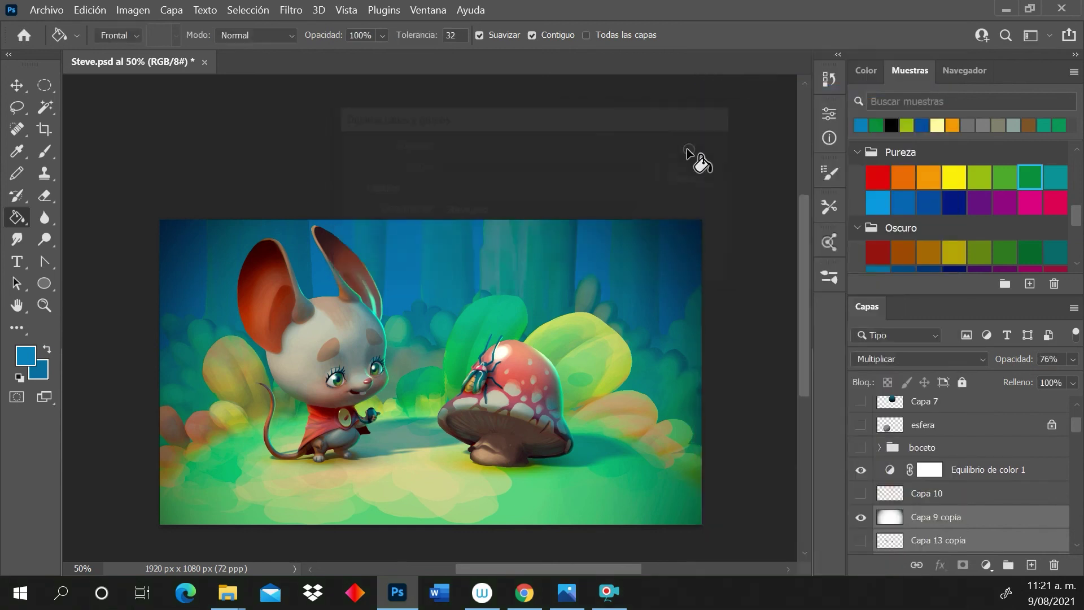
{"action": "right_click", "coordinate": [953, 517]}
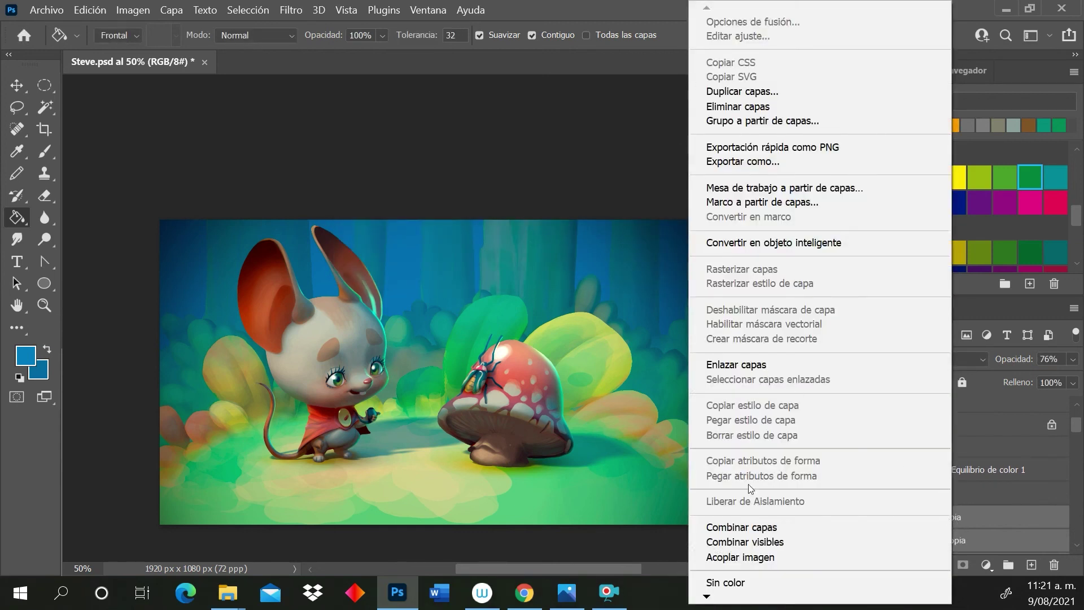
{"action": "left_click", "coordinate": [751, 527]}
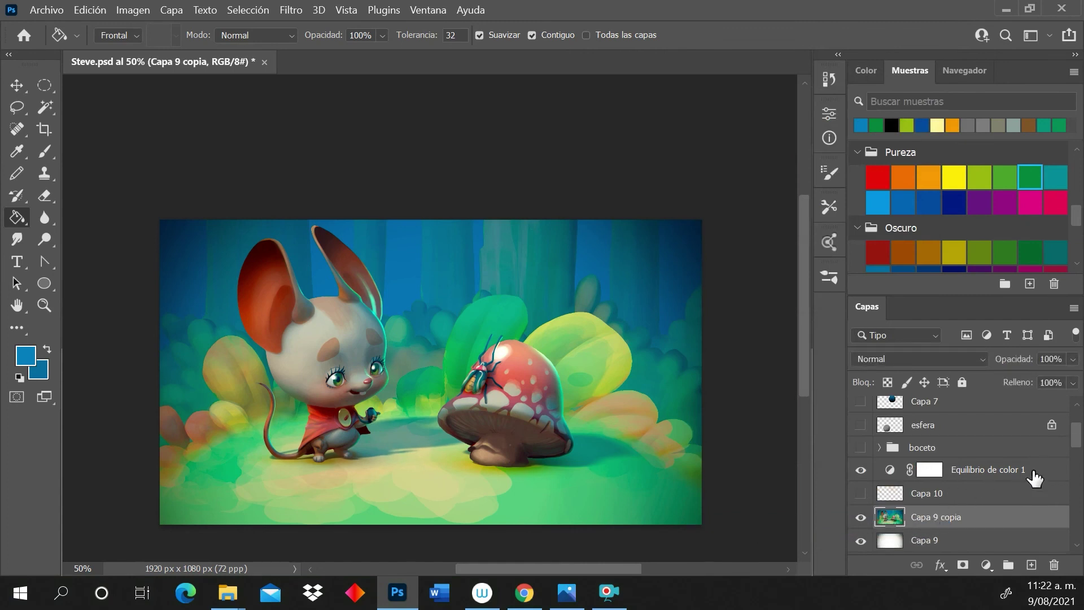
Load the mouse and mushroom outline from the contra luz layer and invert it to select the background
{"action": "mouse_move", "coordinate": [1077, 438]}
{"action": "left_mouse_down"}
{"action": "mouse_move", "coordinate": [1077, 543]}
{"action": "mouse_move", "coordinate": [1073, 435]}
{"action": "mouse_move", "coordinate": [1069, 463]}
{"action": "mouse_move", "coordinate": [1069, 451]}
{"action": "left_mouse_up"}
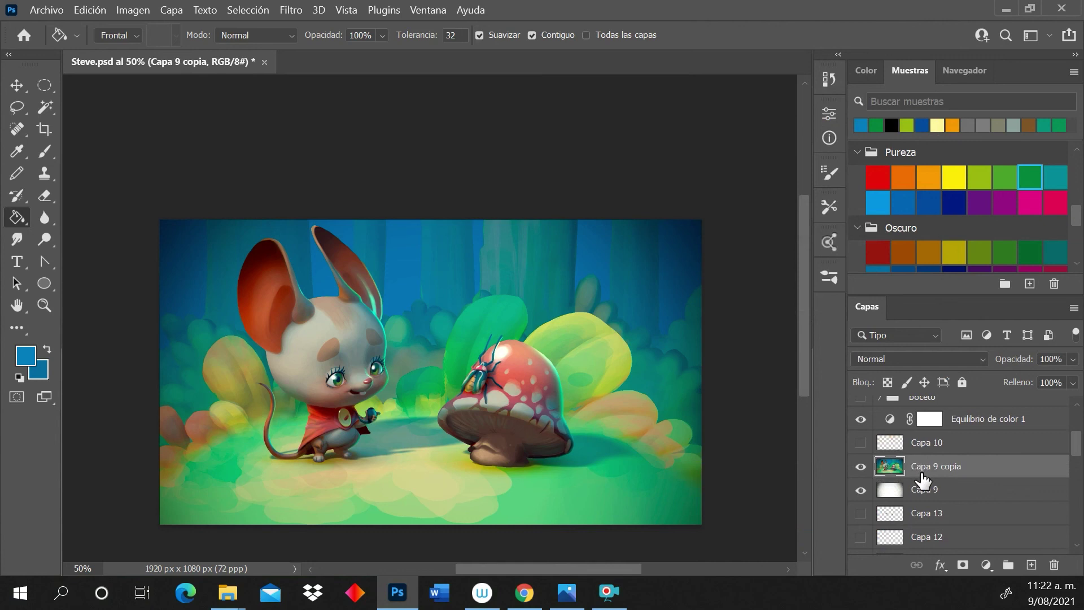
{"action": "left_click_drag", "start_coordinate": [1076, 455], "coordinate": [1076, 473]}
{"action": "left_click", "coordinate": [891, 489], "text": "ctrl"}
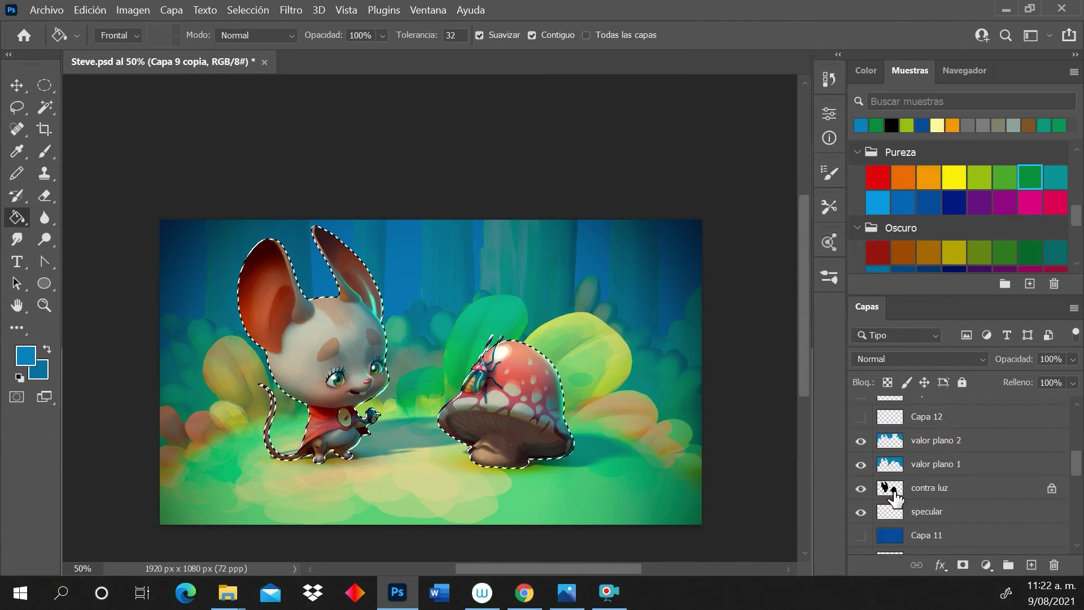
{"action": "left_click_drag", "start_coordinate": [1073, 470], "coordinate": [1075, 442]}
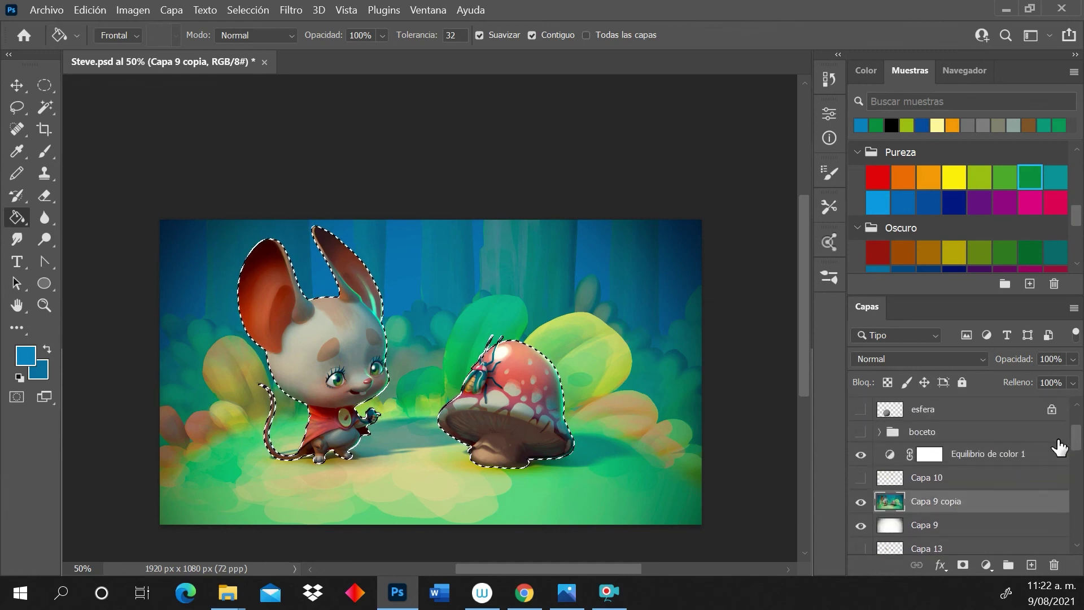
{"action": "left_click", "coordinate": [248, 11]}
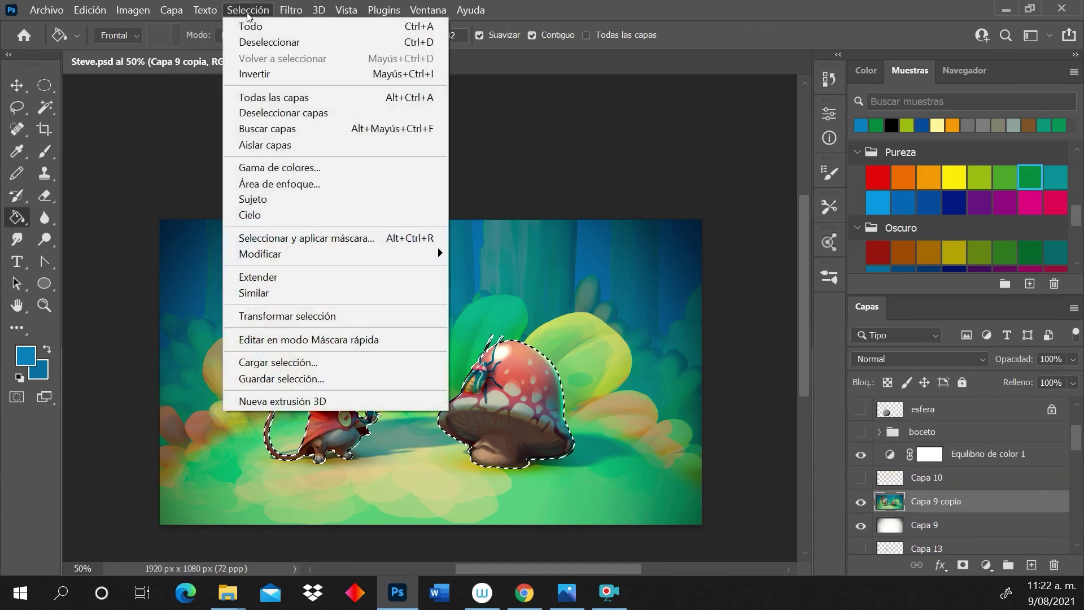
{"action": "left_click", "coordinate": [259, 74]}
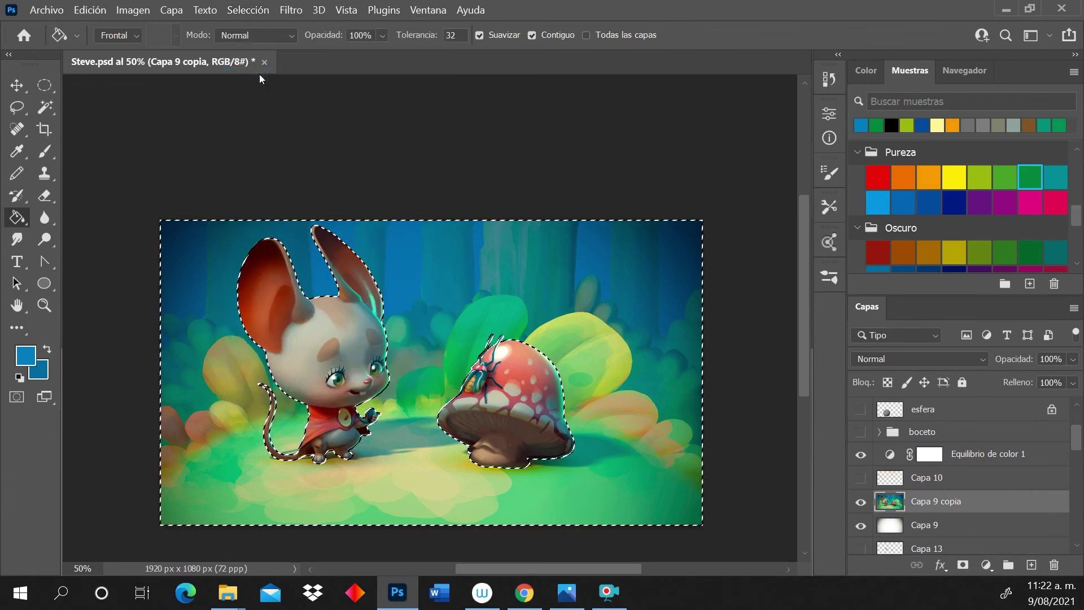
Start a Cambio de inclinación blur of 48 px on Capa 9 copia, with the focus centred on the ground at the mushroom's base
{"action": "scroll", "coordinate": [259, 79], "scroll_direction": "down", "scroll_amount": 2}
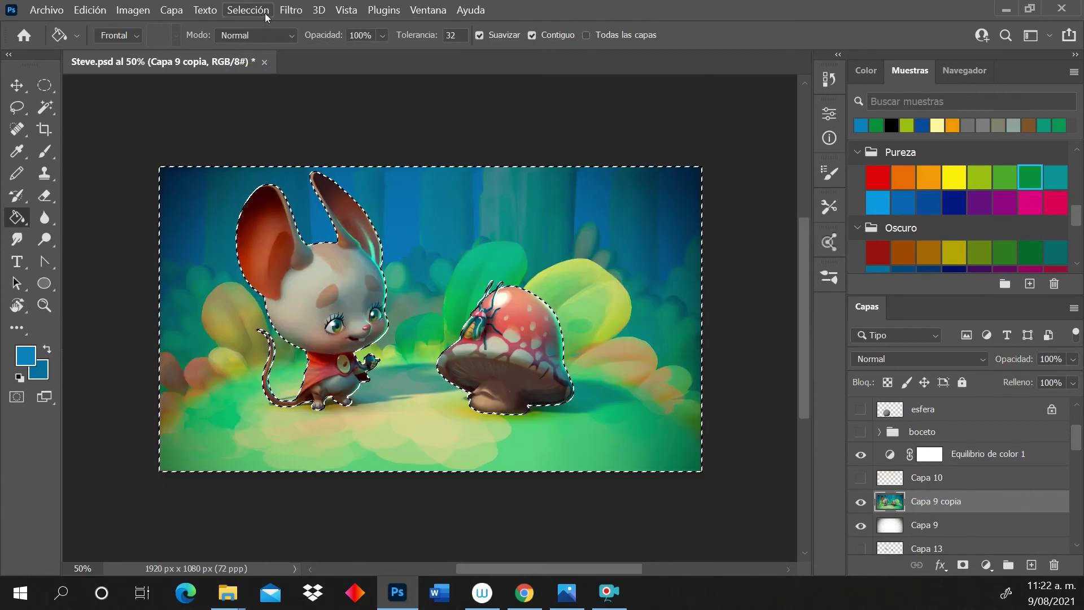
{"action": "left_click", "coordinate": [291, 11]}
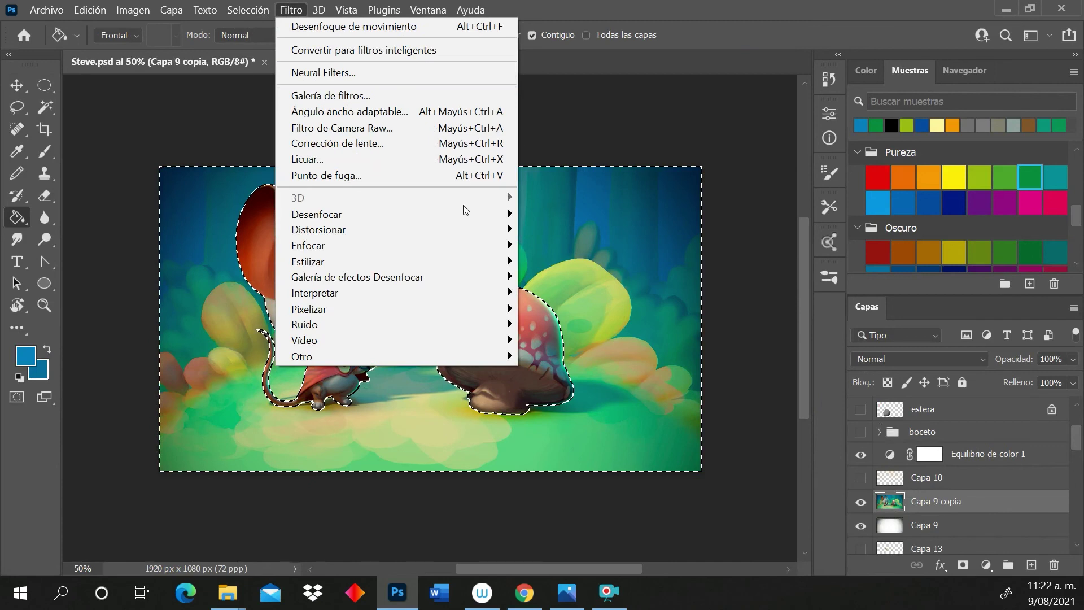
{"action": "mouse_move", "coordinate": [468, 217]}
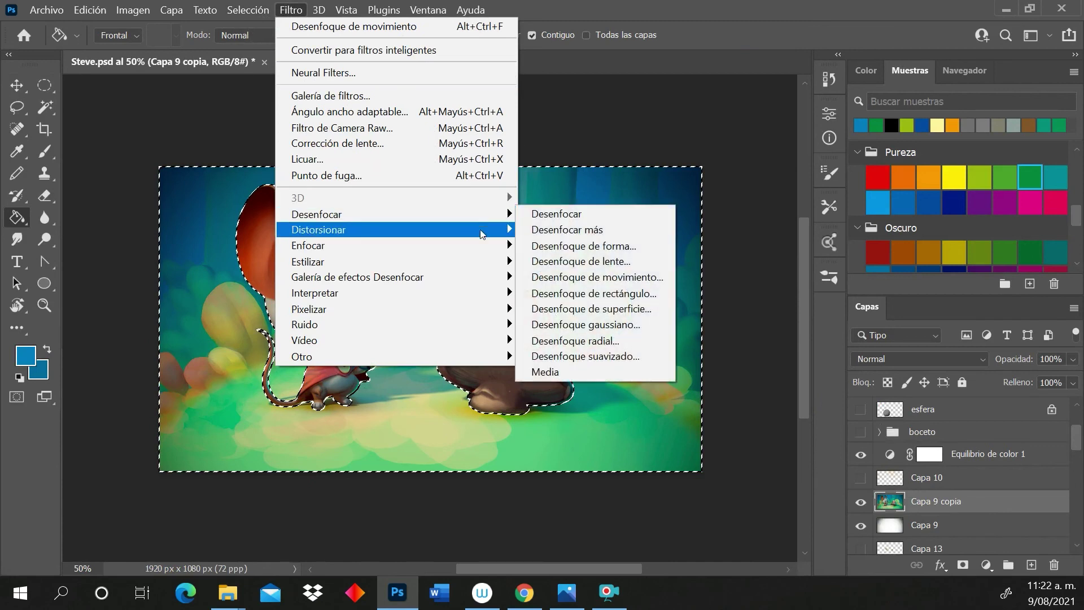
{"action": "mouse_move", "coordinate": [476, 275]}
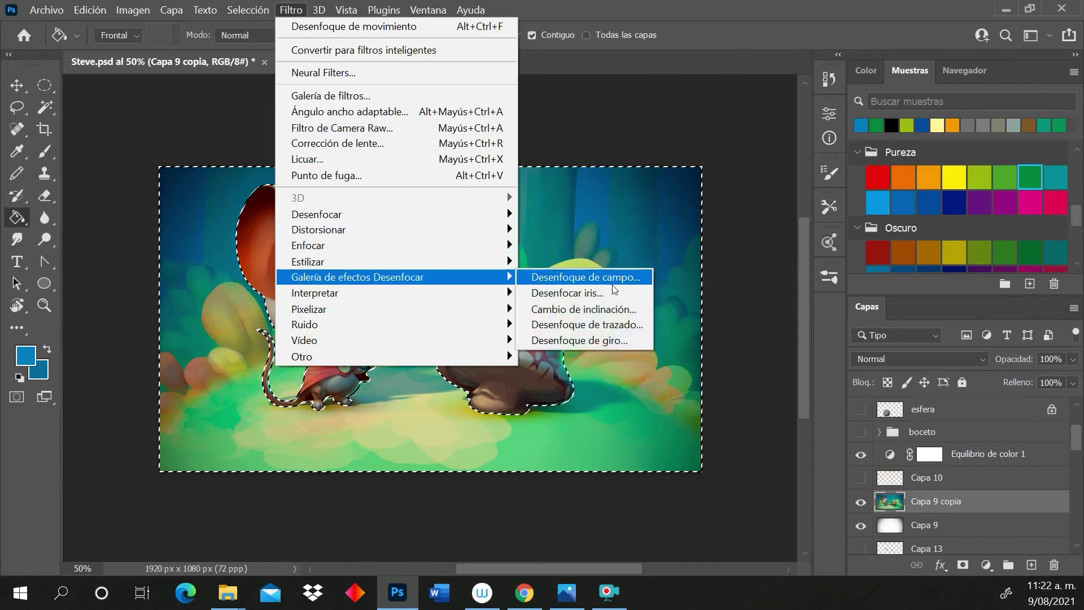
{"action": "left_click", "coordinate": [622, 314]}
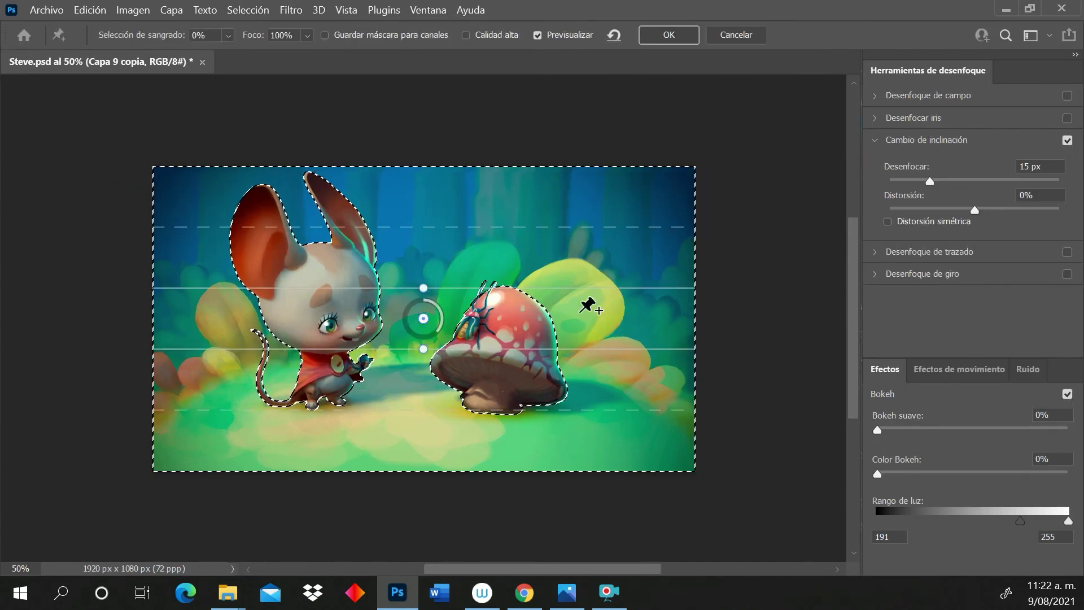
{"action": "left_click_drag", "start_coordinate": [424, 318], "coordinate": [424, 402]}
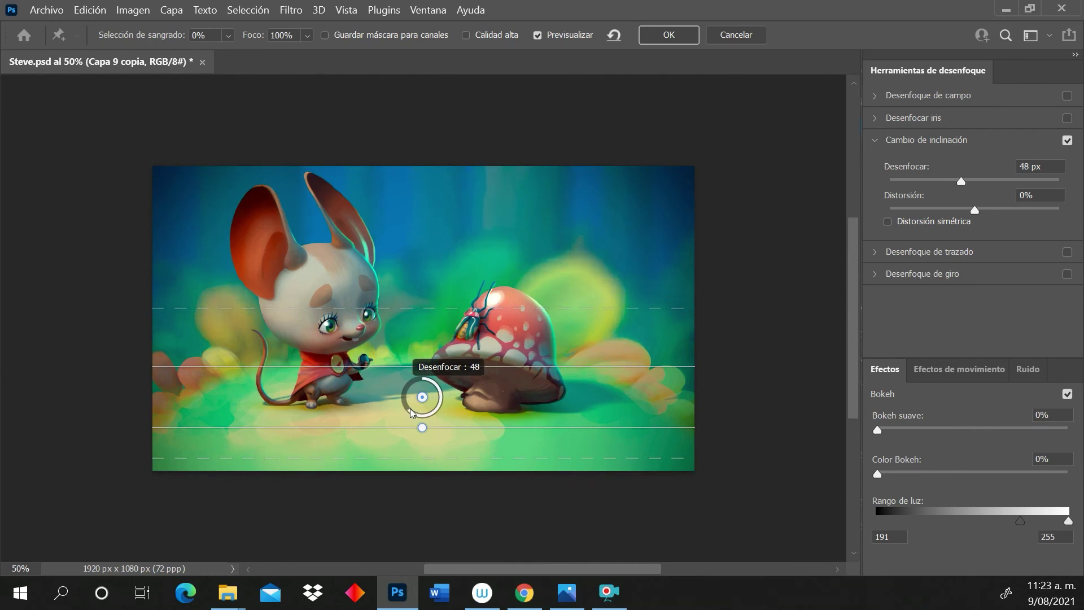
{"action": "left_click_drag", "start_coordinate": [411, 412], "coordinate": [413, 410]}
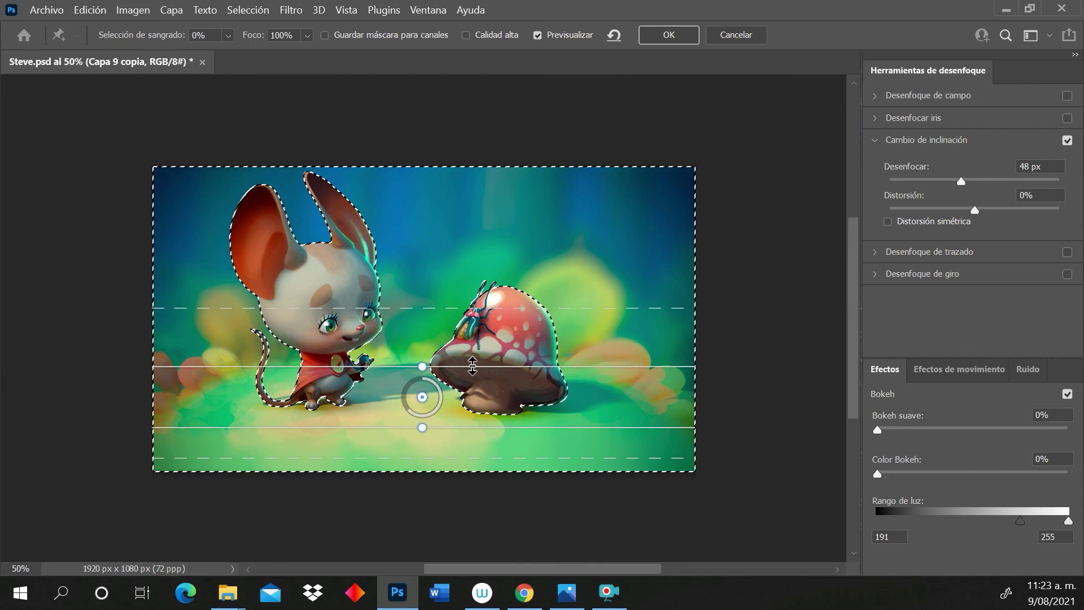
Narrow the upper part of the focus band towards the mushroom's base, apply the blur and deselect the background
{"action": "left_click_drag", "start_coordinate": [473, 366], "coordinate": [474, 389]}
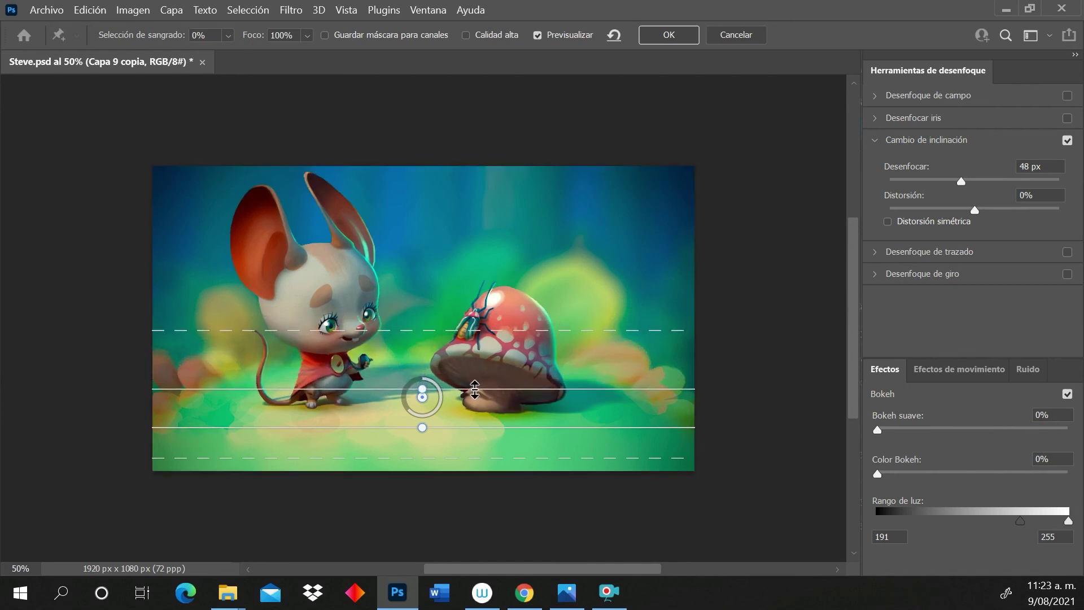
{"action": "left_click_drag", "start_coordinate": [447, 330], "coordinate": [445, 326]}
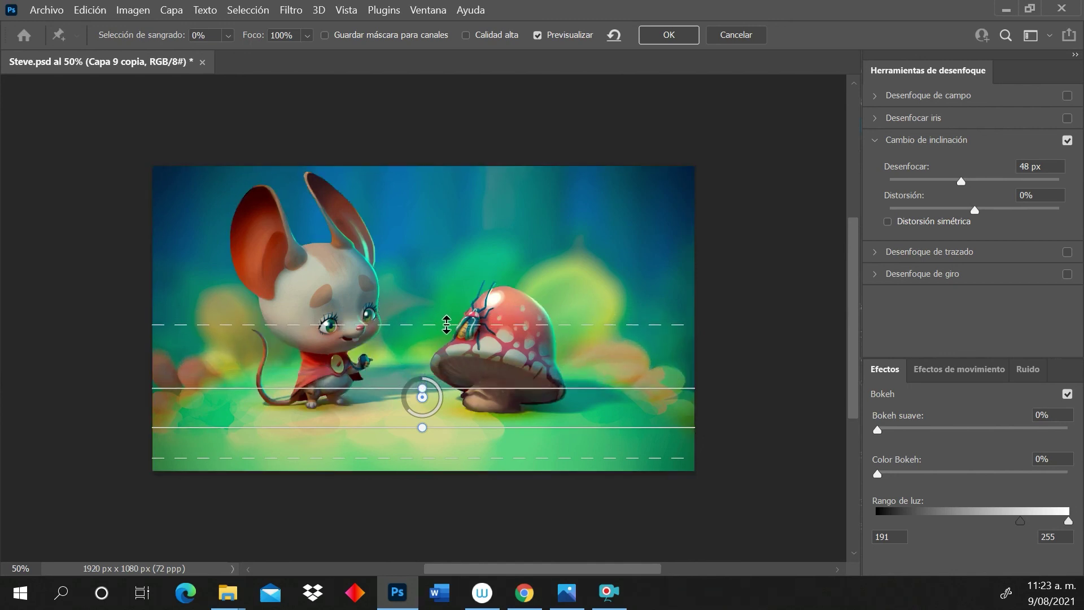
{"action": "left_click", "coordinate": [670, 36]}
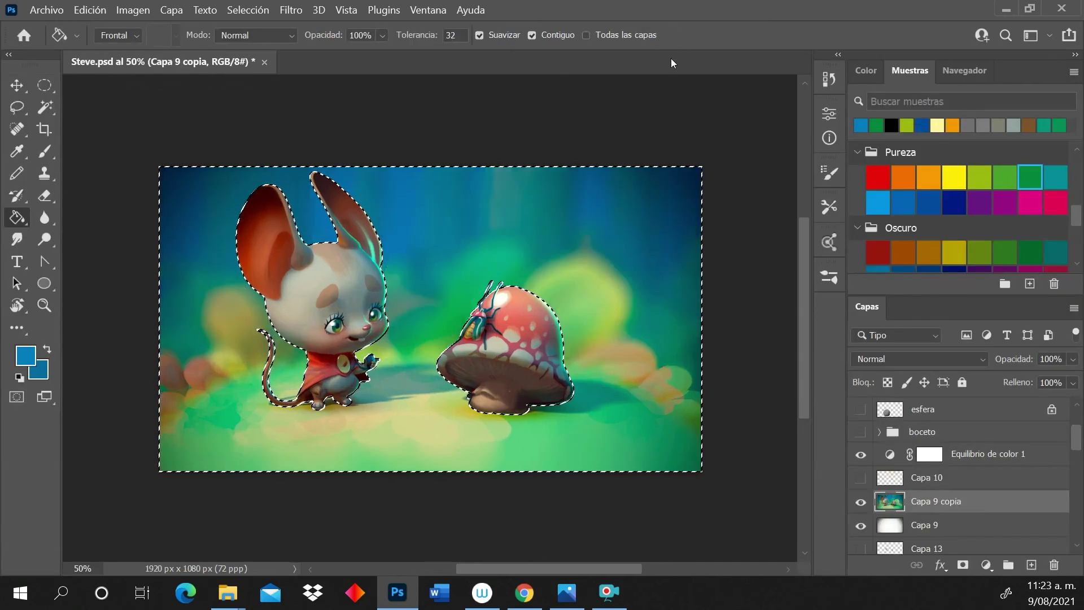
{"action": "key", "text": "ctrl+d"}
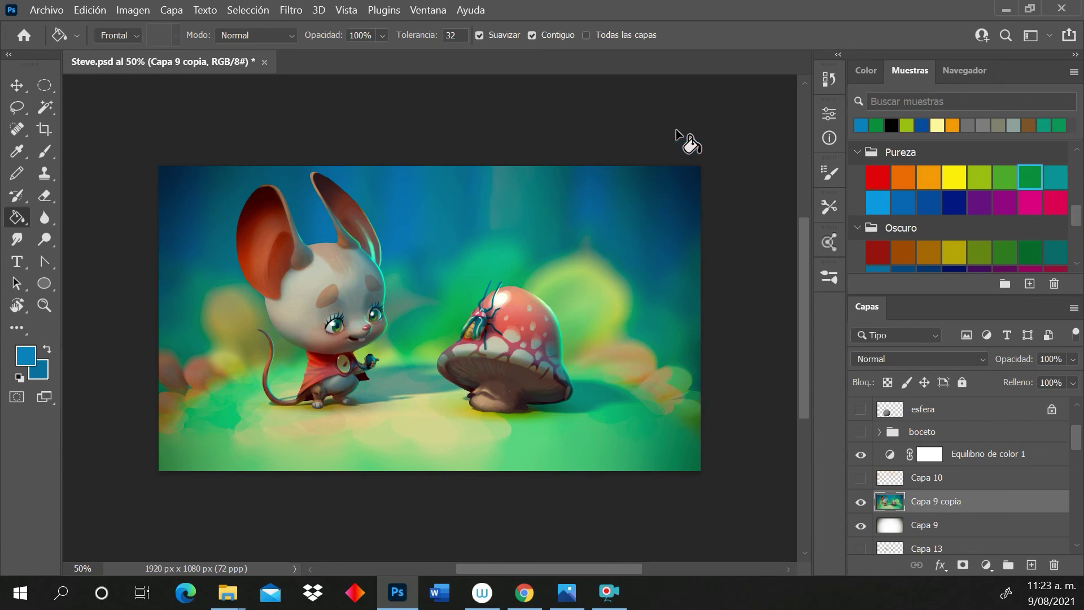
Preview the light rays over the blurred background by showing Capa 10 briefly and hiding it again
{"action": "left_click", "coordinate": [859, 480]}
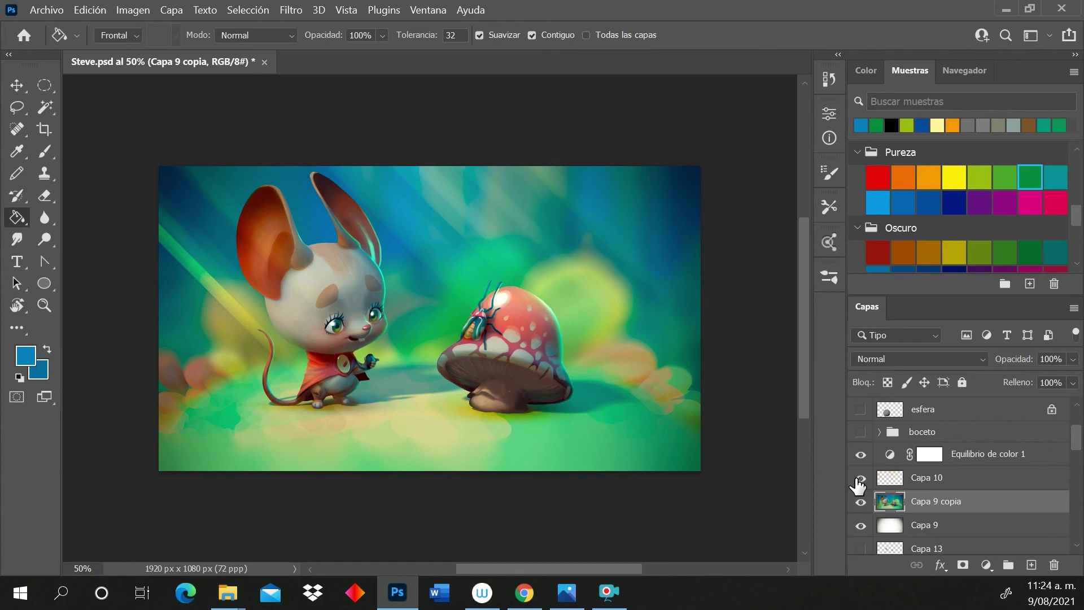
{"action": "left_click", "coordinate": [859, 479]}
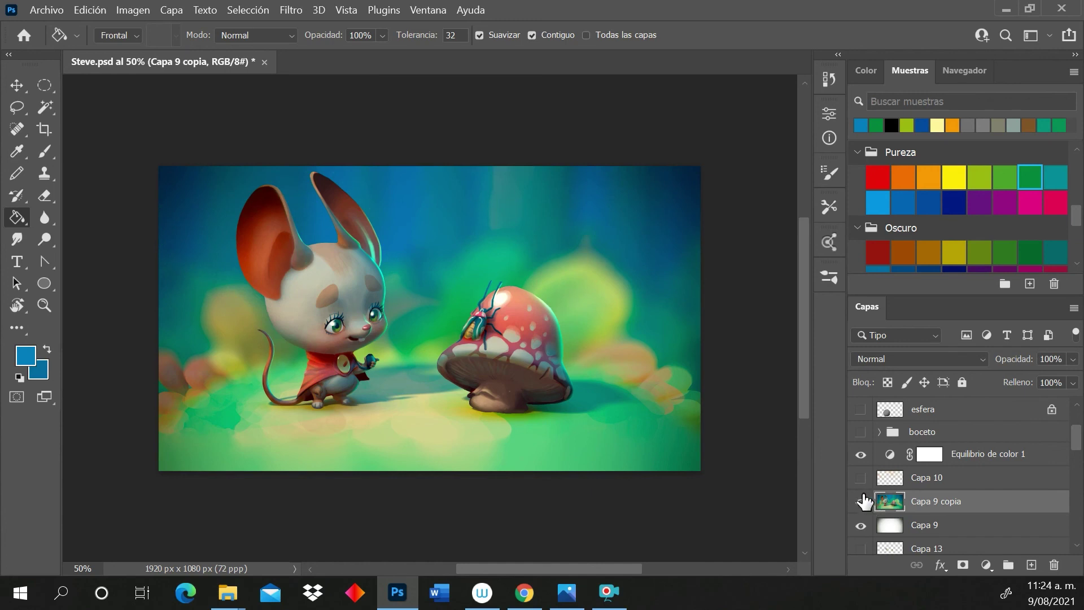